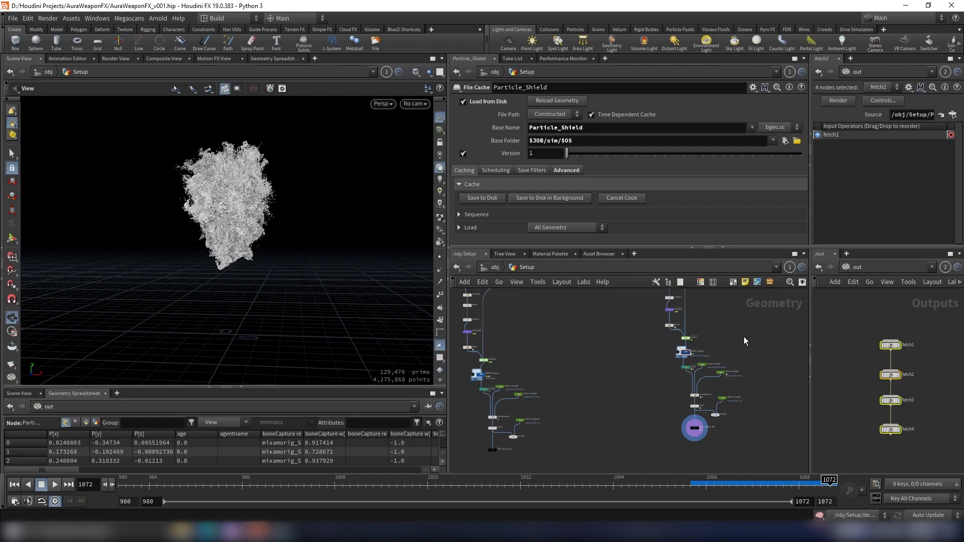
# - At object level, create a Camera node in the network
pyautogui.click(495, 267)
pyautogui.scroll(-3, 664, 353)
pyautogui.press('Tab')
pyautogui.write('cam')
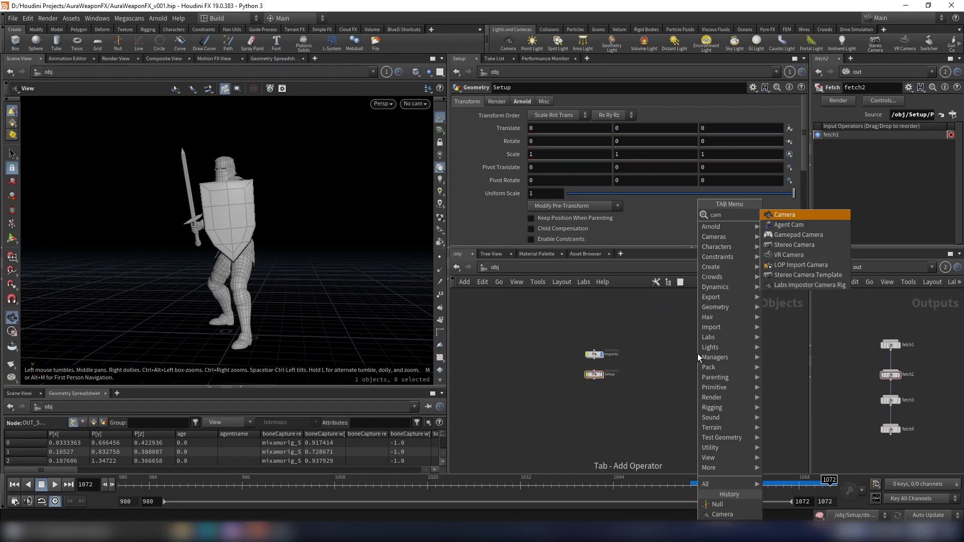
pyautogui.write('ra')
pyautogui.press('BackSpace')
pyautogui.press('BackSpace')
pyautogui.write('era')
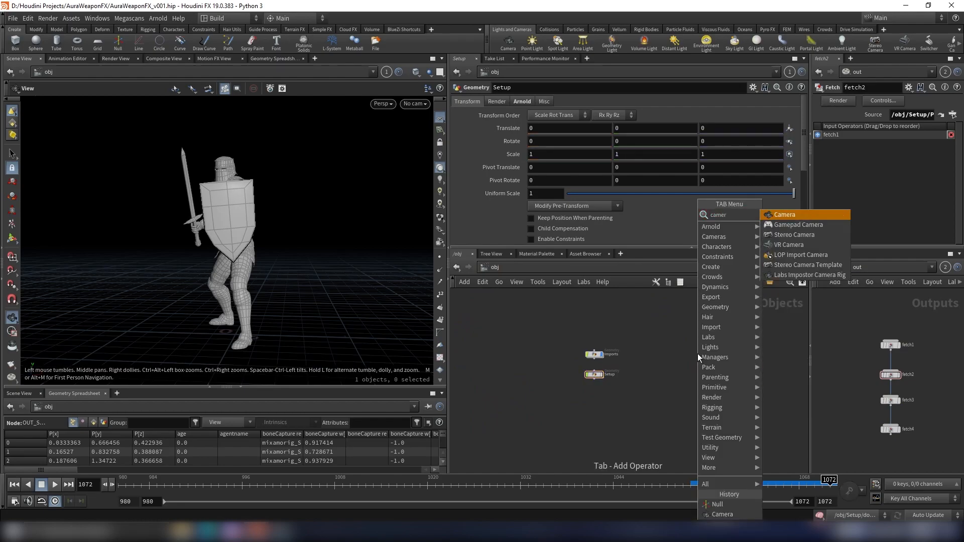
pyautogui.press('Return')
pyautogui.click(643, 381)
pyautogui.scroll(3, 643, 381)
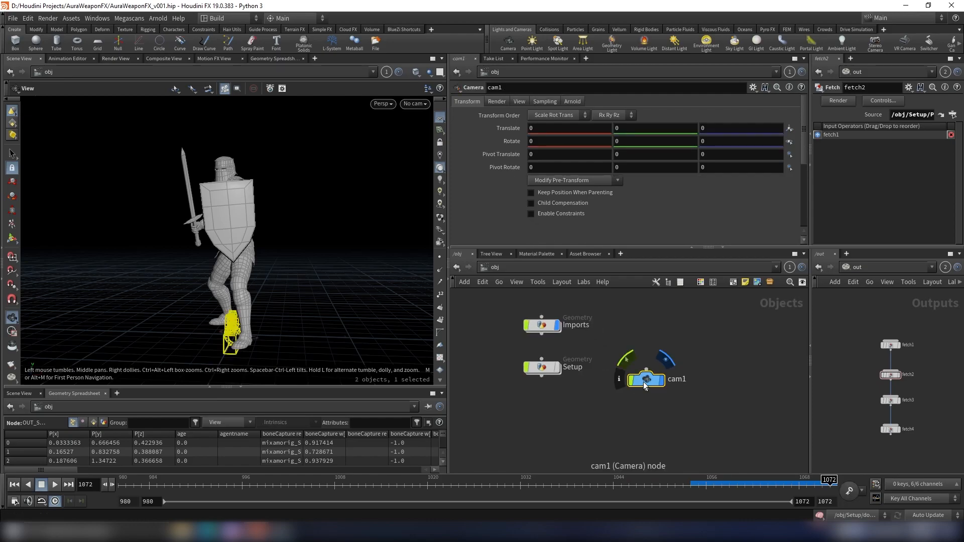
# - Set the camera's translation to -2.8, 0.9, 2.63
pyautogui.moveTo(278, 295)
pyautogui.mouseDown()
pyautogui.moveTo(334, 292)
pyautogui.moveTo(257, 295)
pyautogui.moveTo(286, 279)
pyautogui.mouseUp()
pyautogui.click(563, 131)
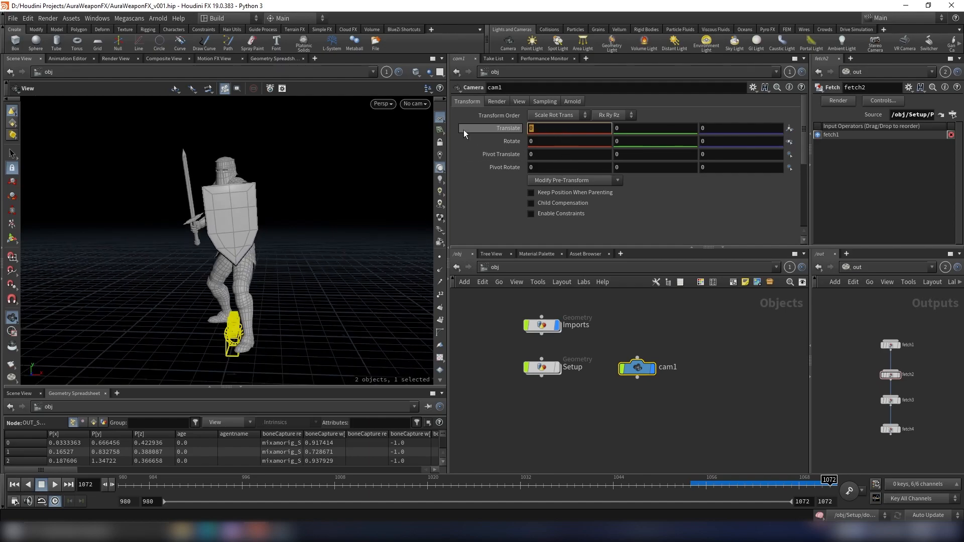
pyautogui.write('-2')
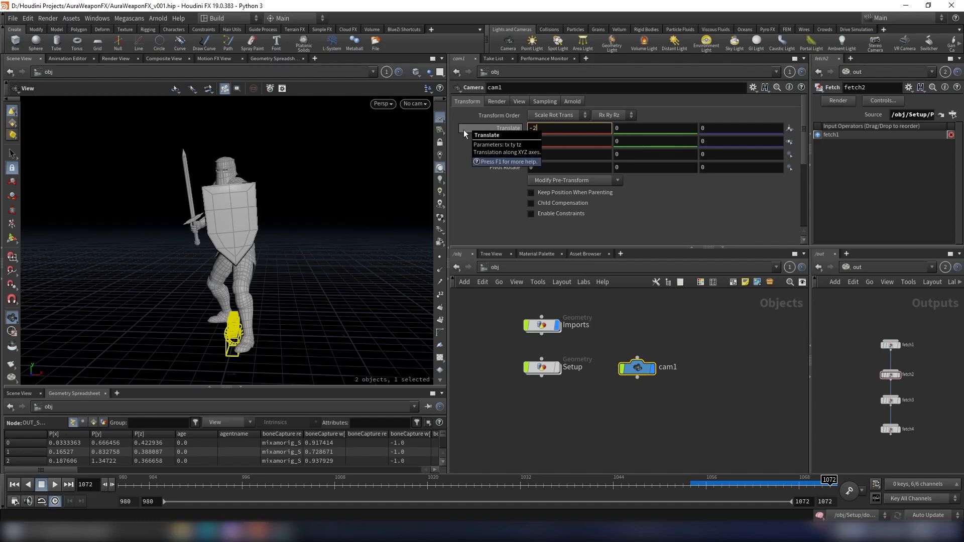
pyautogui.write('.8')
pyautogui.press('Tab')
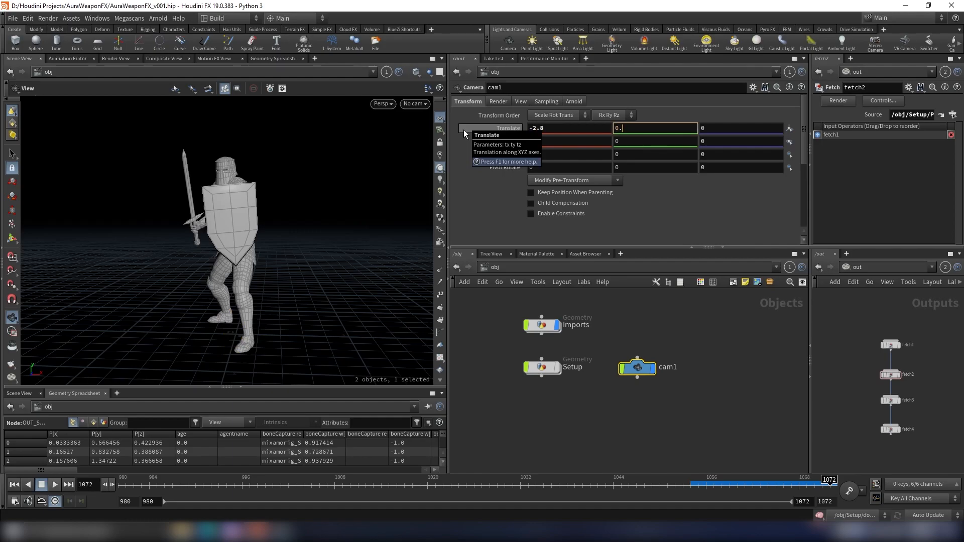
pyautogui.write('0.9')
pyautogui.press('Tab')
pyautogui.write('3')
pyautogui.press('Tab')
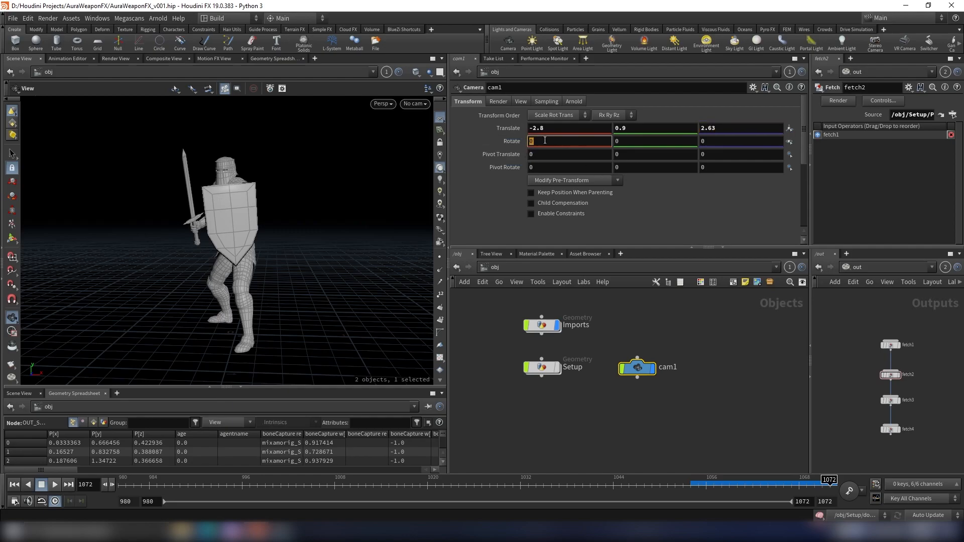
# - Set the camera's Y rotation to -45.4
pyautogui.click(639, 141)
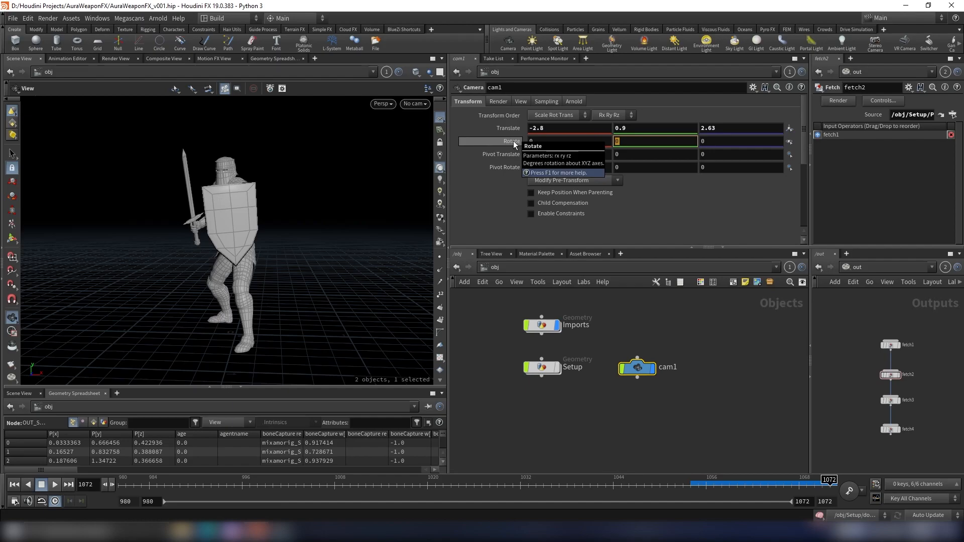
pyautogui.write('-45.4')
pyautogui.press('Return')
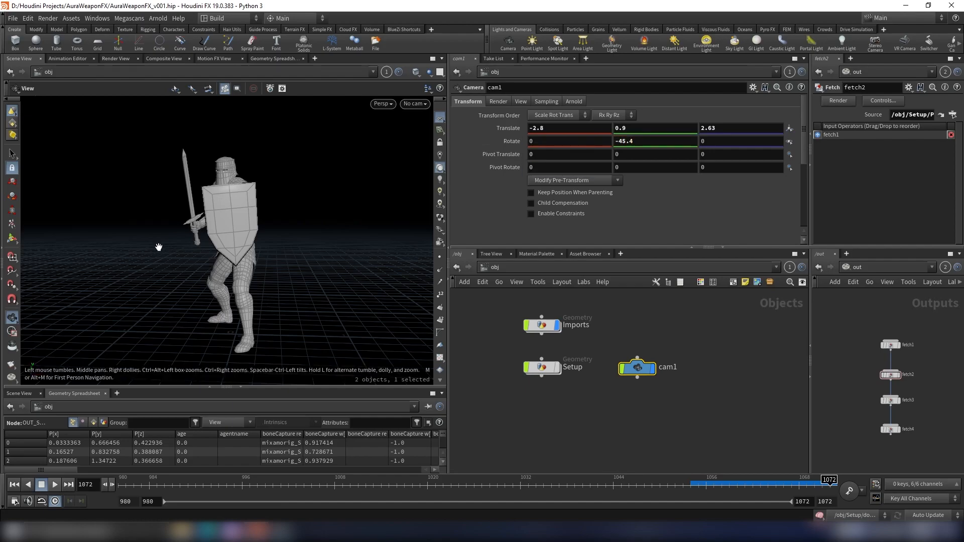
# - Look through cam1 in the viewport and scrub the timeline to frame 1051
pyautogui.click(409, 105)
pyautogui.click(429, 153)
pyautogui.moveTo(579, 303); pyautogui.dragTo(477, 335)
pyautogui.moveTo(158, 481); pyautogui.dragTo(673, 480)
pyautogui.click(714, 399)
pyautogui.moveTo(714, 399); pyautogui.dragTo(706, 412, button='middle')
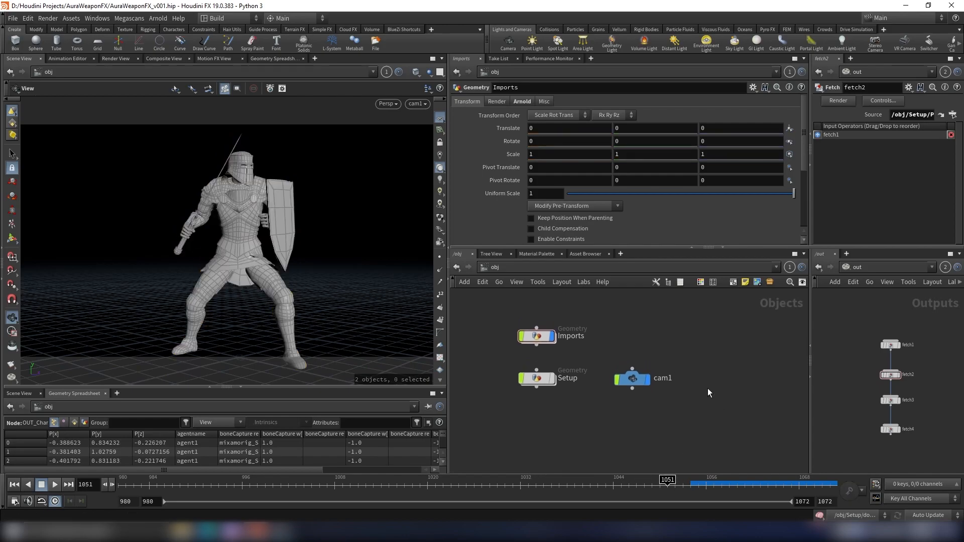
# - Create a Null node above the camera in the object network
pyautogui.press('h')
pyautogui.press('Tab')
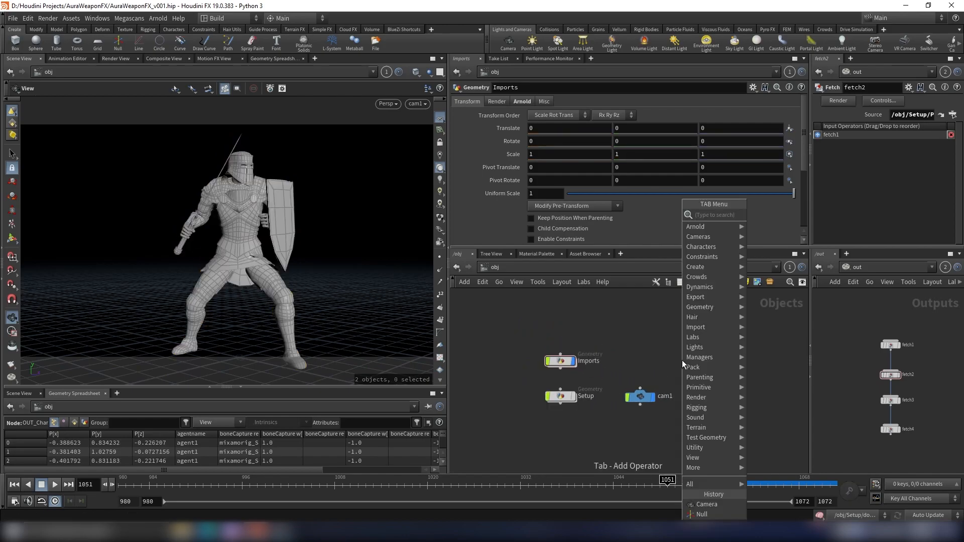
pyautogui.write('null')
pyautogui.press('Return')
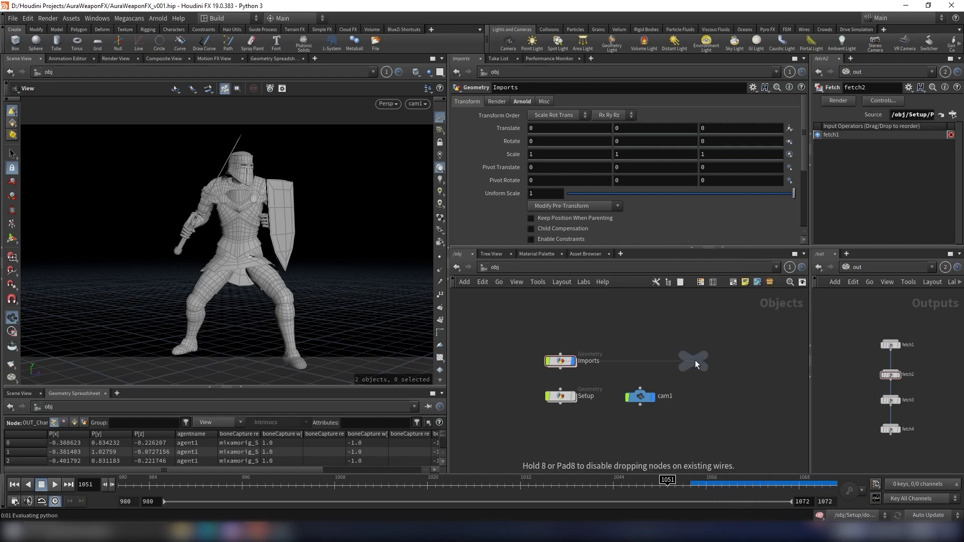
pyautogui.click(637, 335)
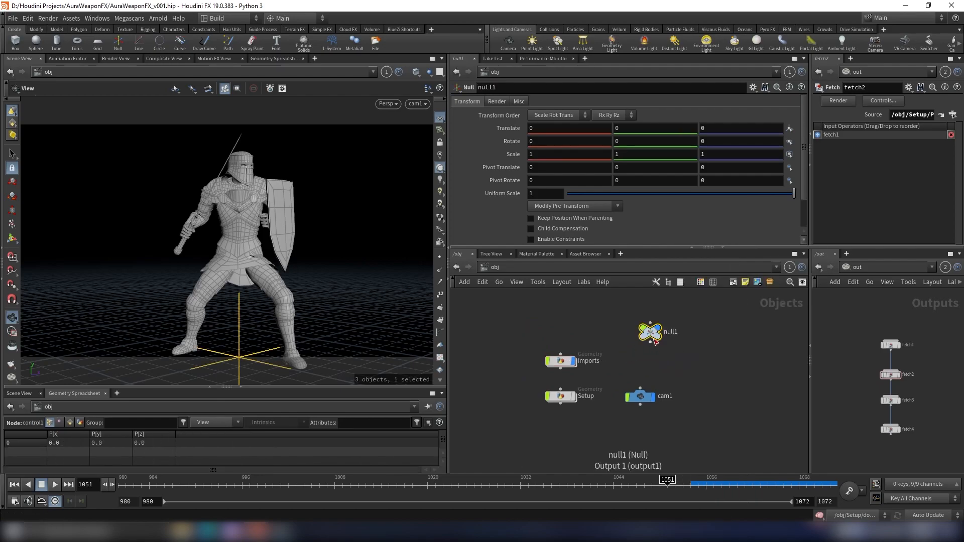
# - Parent cam1 to null1 by wiring the null's output into the camera
pyautogui.click(635, 343)
pyautogui.click(640, 389)
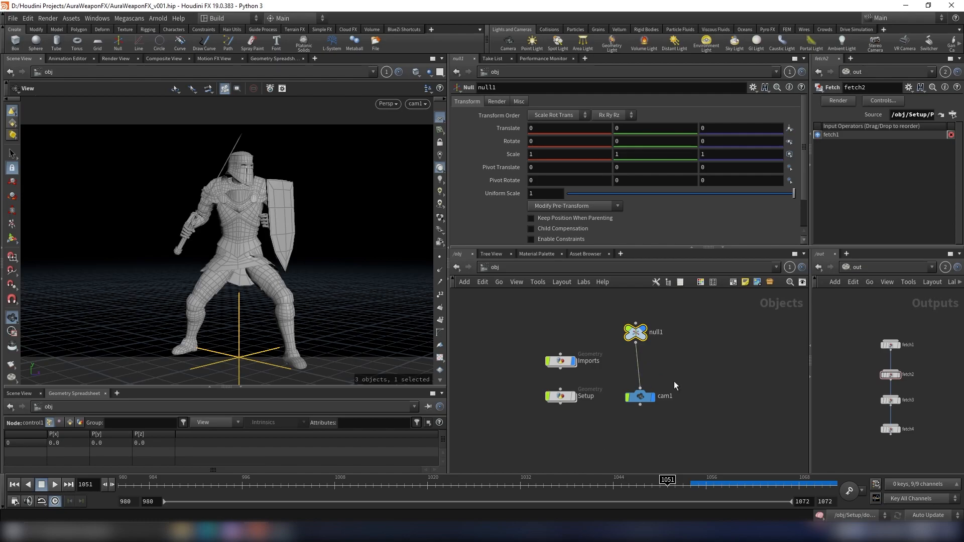
pyautogui.click(640, 396)
pyautogui.moveTo(634, 334); pyautogui.dragTo(639, 337)
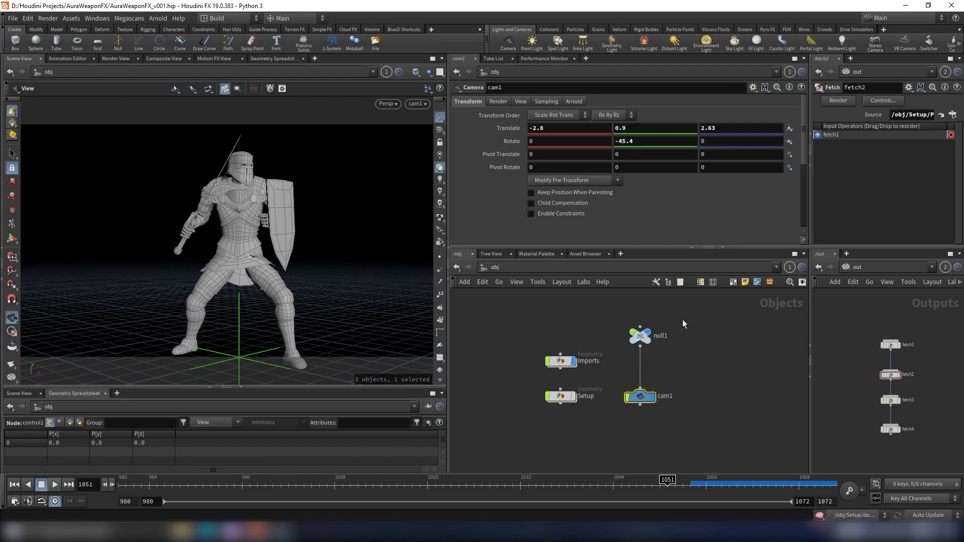
# - Set null1's uniform scale to 1.15
pyautogui.click(640, 336)
pyautogui.moveTo(553, 193); pyautogui.dragTo(570, 195, button='middle')
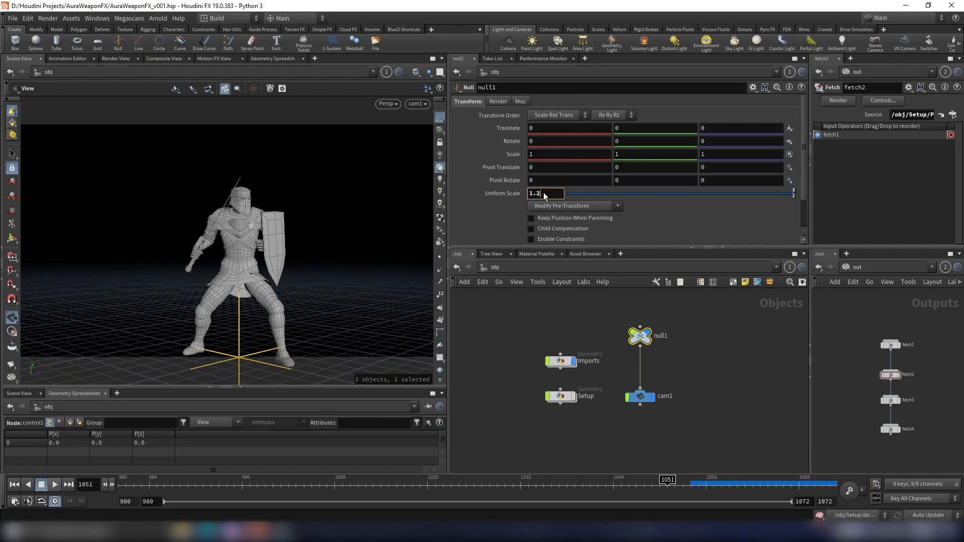
pyautogui.press('BackSpace')
pyautogui.write('15')
pyautogui.press('Return')
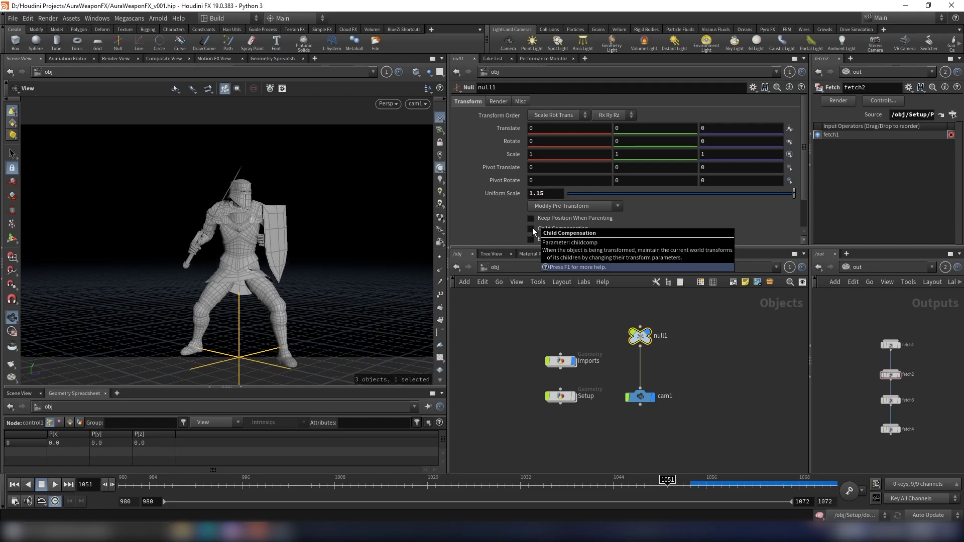
# - Set null1's Y translation to -0.2 and view through cam1 again
pyautogui.moveTo(631, 135); pyautogui.dragTo(618, 135, button='middle')
pyautogui.moveTo(290, 191); pyautogui.dragTo(315, 177)
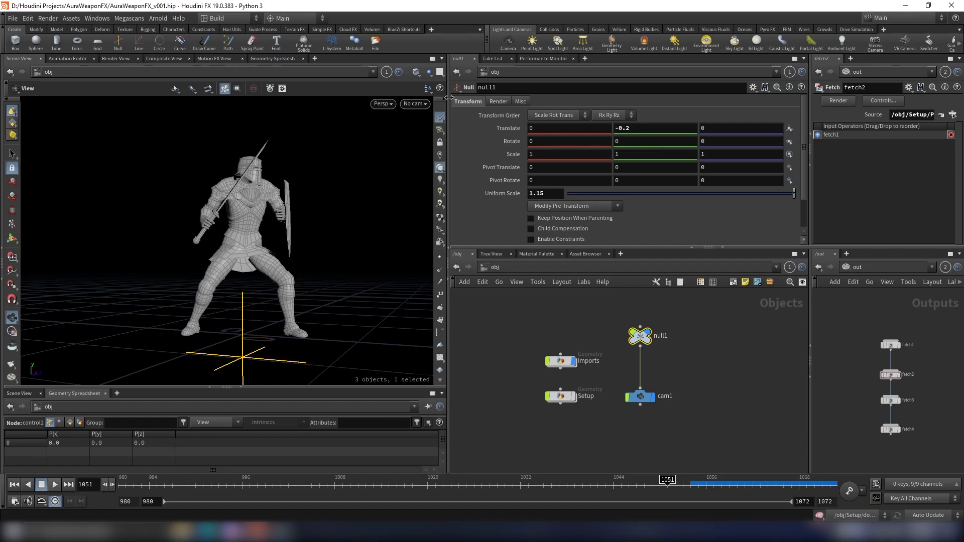
pyautogui.click(415, 104)
pyautogui.click(422, 152)
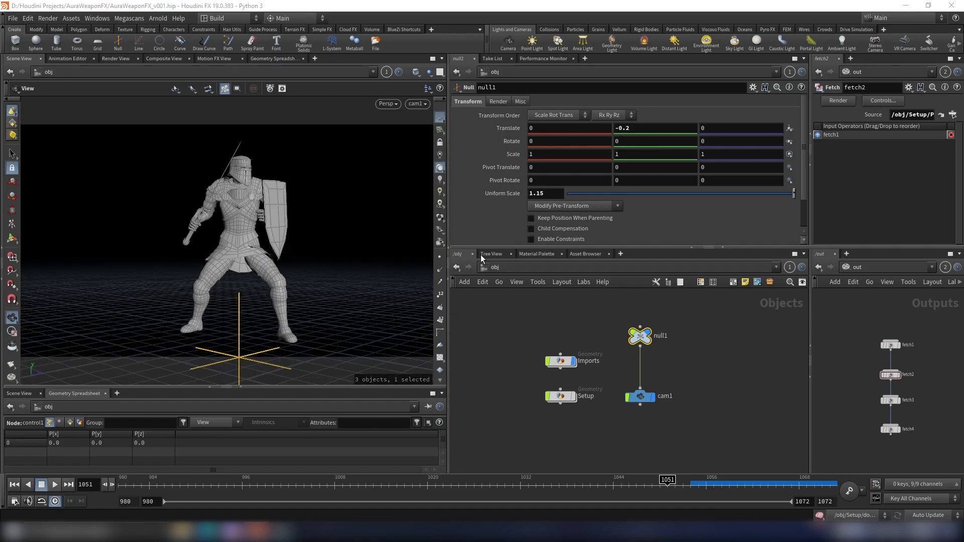
# - Keyframe null1's Y rotation at 0 on frame 1001 and 35 on frame 1072
pyautogui.moveTo(390, 487); pyautogui.dragTo(281, 488)
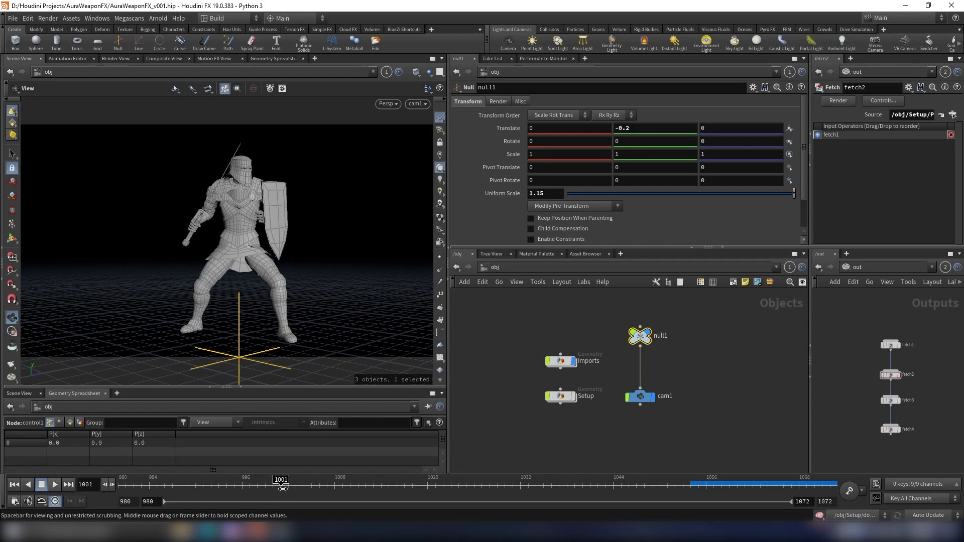
pyautogui.keyDown('alt'); pyautogui.click(628, 141); pyautogui.keyUp('alt')
pyautogui.click(410, 486)
pyautogui.moveTo(434, 485); pyautogui.dragTo(835, 486)
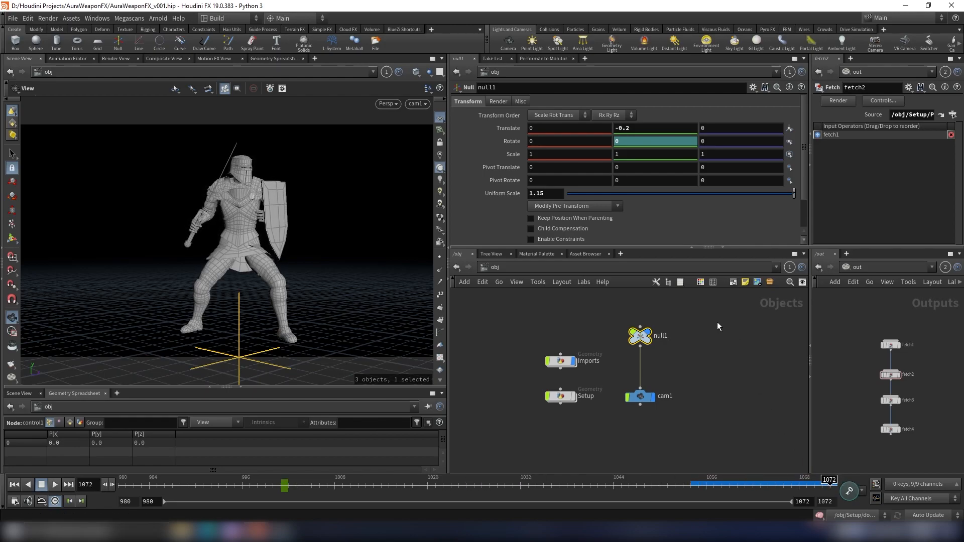
pyautogui.moveTo(629, 142); pyautogui.dragTo(449, 154)
pyautogui.write('35')
pyautogui.click(688, 331)
# - Play back the camera orbit animation
pyautogui.moveTo(301, 485); pyautogui.dragTo(455, 498)
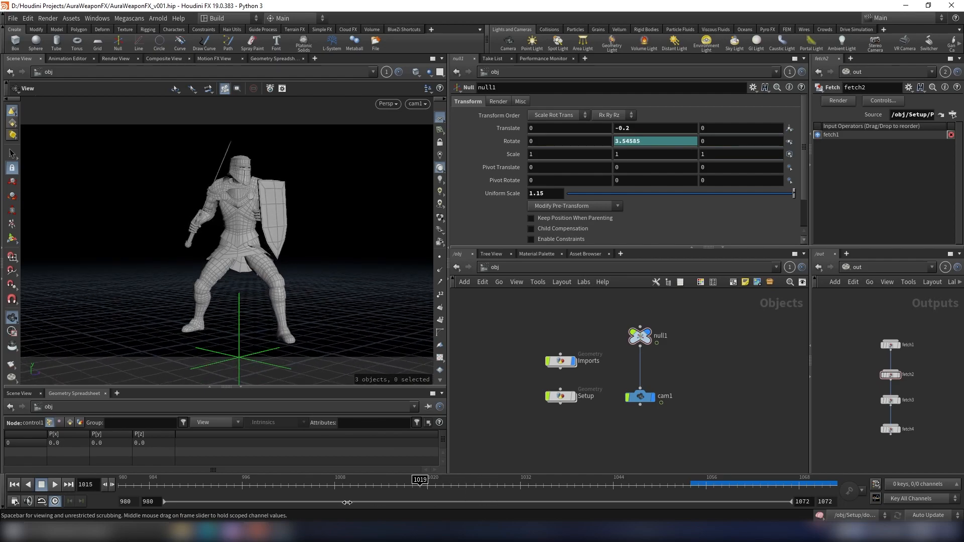
pyautogui.click(54, 485)
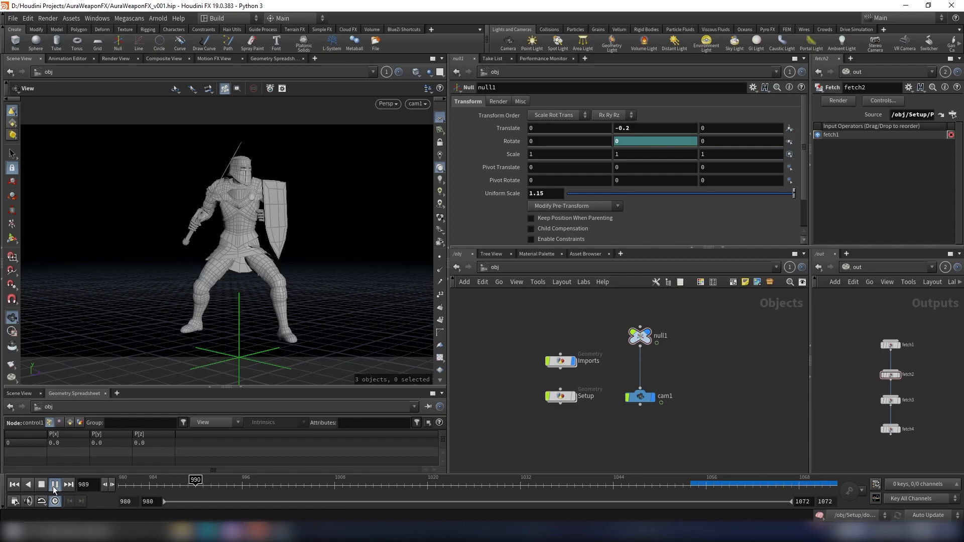
pyautogui.click(55, 485)
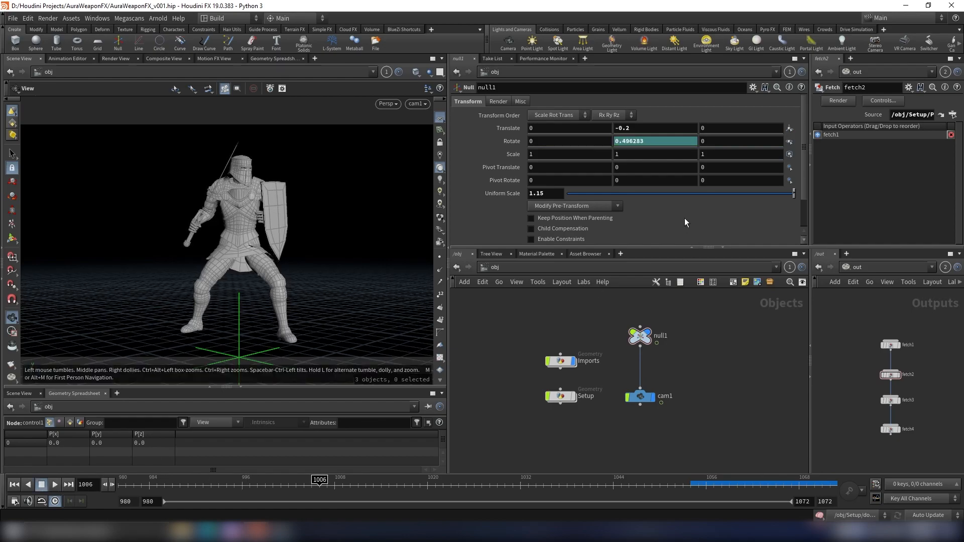
# - In the Animation Editor, make both keys of null1's Rotate Y curve straight for linear motion
pyautogui.keyDown('shift'); pyautogui.click(661, 141); pyautogui.keyUp('shift')
pyautogui.press('h')
pyautogui.scroll(-3, 763, 134)
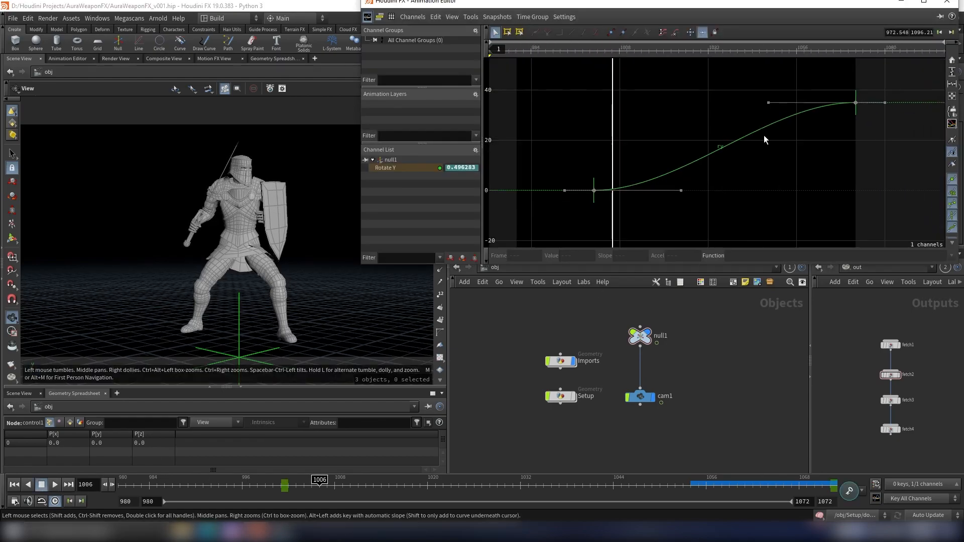
pyautogui.moveTo(764, 135); pyautogui.dragTo(725, 164, button='middle')
pyautogui.scroll(-2, 851, 105)
pyautogui.moveTo(844, 106); pyautogui.dragTo(793, 107, button='middle')
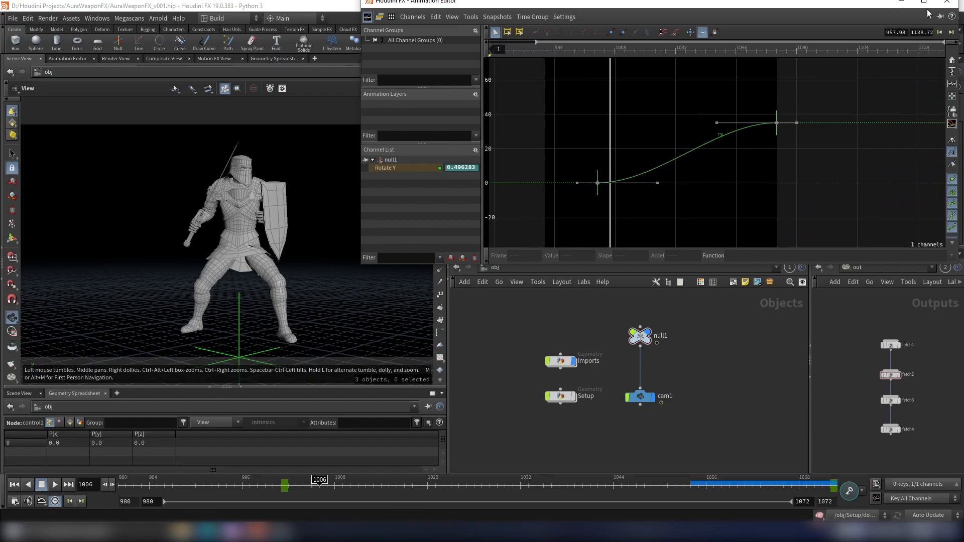
pyautogui.click(946, 1)
pyautogui.keyDown('shift'); pyautogui.click(646, 141); pyautogui.keyUp('shift')
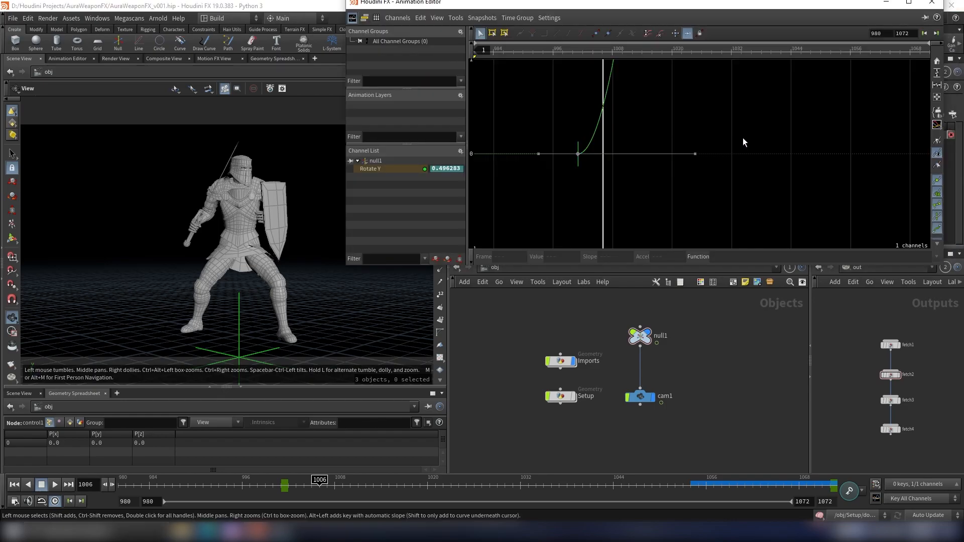
pyautogui.press('h')
pyautogui.moveTo(883, 97); pyautogui.dragTo(528, 221)
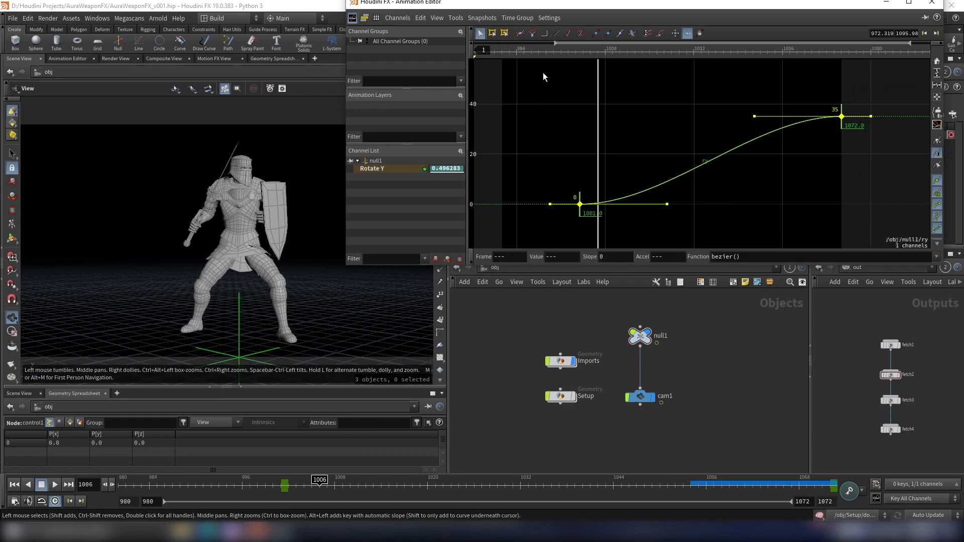
pyautogui.click(558, 32)
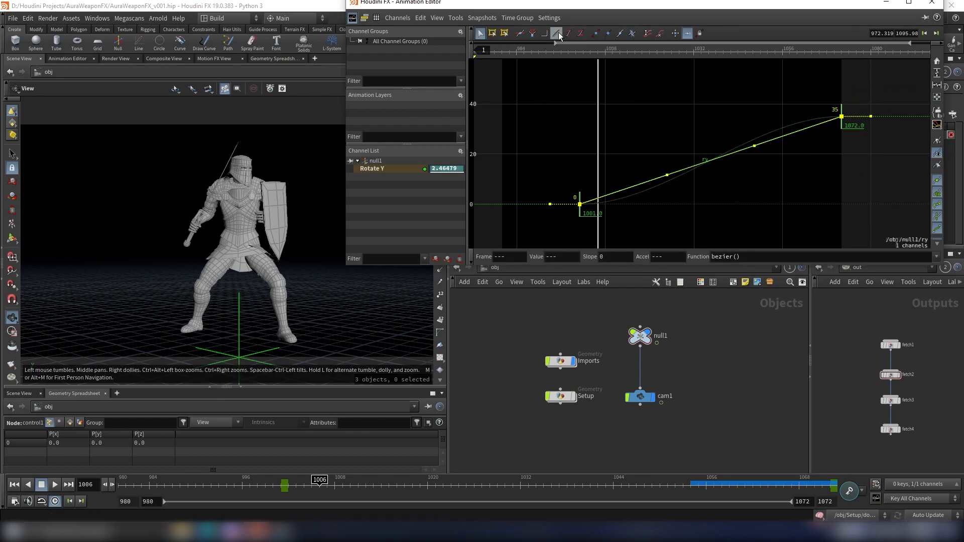
pyautogui.click(933, 4)
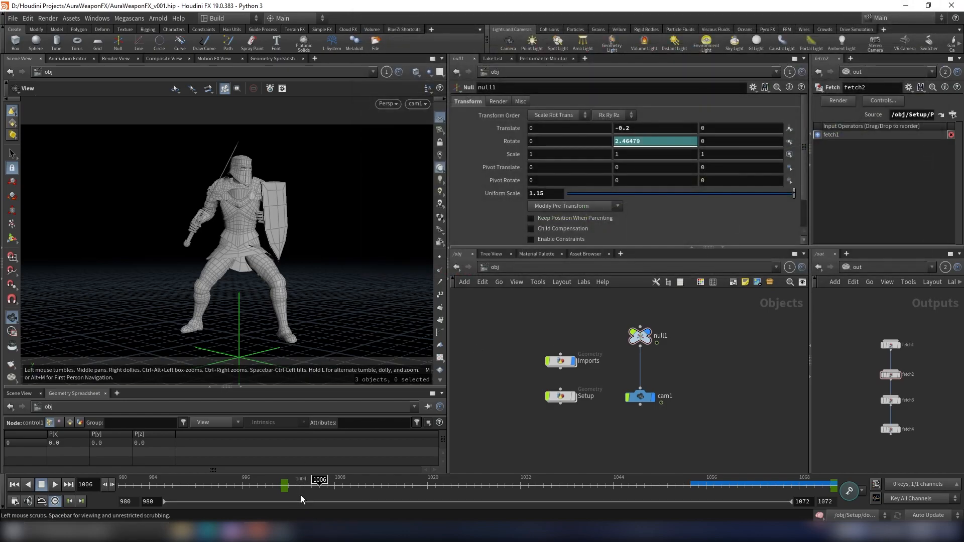
# - Create a new Geometry node below Setup in the object network
pyautogui.click(388, 485)
pyautogui.moveTo(387, 488); pyautogui.dragTo(582, 478)
pyautogui.scroll(-1, 646, 408)
pyautogui.moveTo(589, 430)
pyautogui.mouseDown(button='middle')
pyautogui.moveTo(663, 374)
pyautogui.moveTo(587, 414)
pyautogui.mouseUp(button='middle')
pyautogui.scroll(3, 646, 409)
pyautogui.press('Tab')
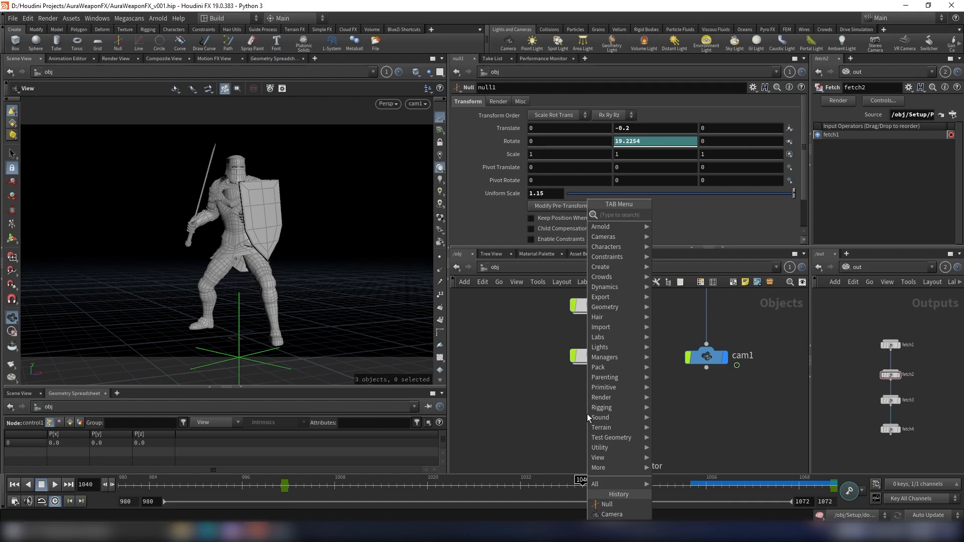
pyautogui.write('geo')
pyautogui.press('Return')
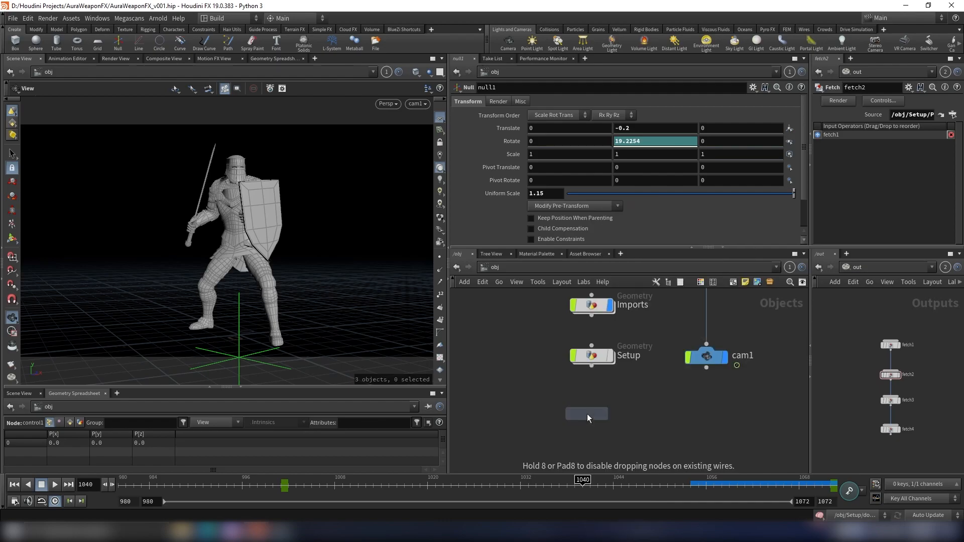
pyautogui.click(547, 413)
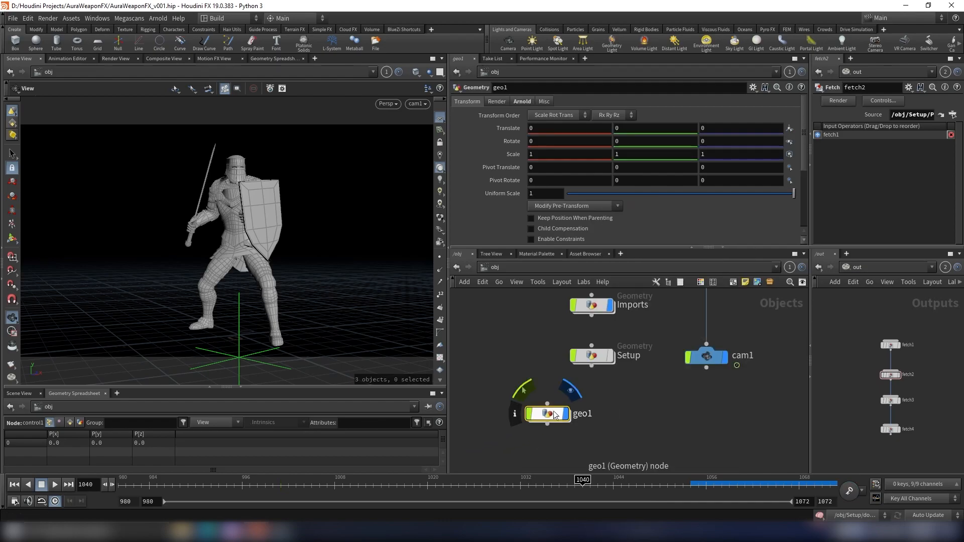
# - Rename the new geometry node to RNDR_SHIELD and move it lower in the network
pyautogui.click(585, 414)
pyautogui.doubleClick(604, 414)
pyautogui.write('RNDR_')
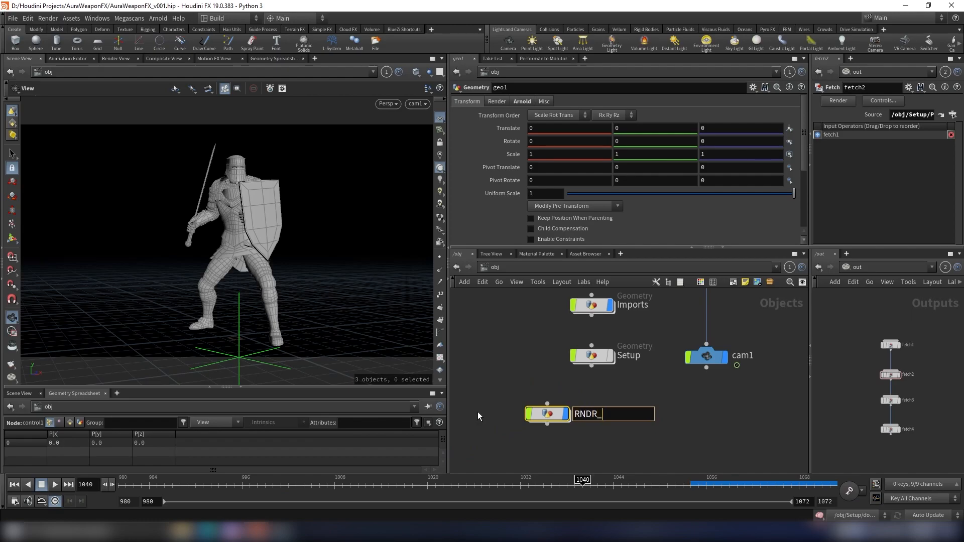
pyautogui.write('SHIELD')
pyautogui.press('Return')
pyautogui.scroll(-2, 585, 392)
pyautogui.moveTo(585, 392); pyautogui.dragTo(571, 444, button='middle')
pyautogui.scroll(6, 567, 381)
pyautogui.scroll(-2, 577, 396)
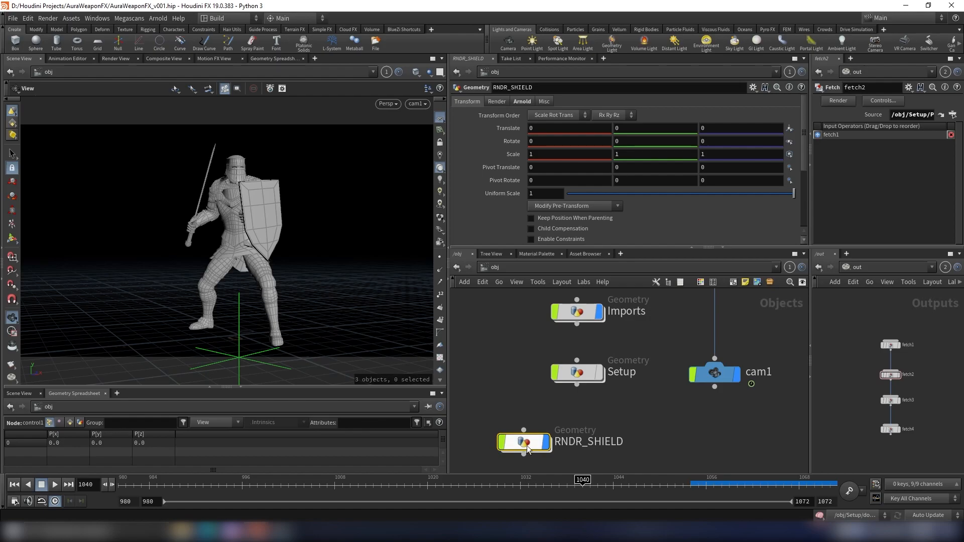
# - Dive into RNDR_SHIELD and add an Object Merge node inside it
pyautogui.doubleClick(523, 443)
pyautogui.press('Tab')
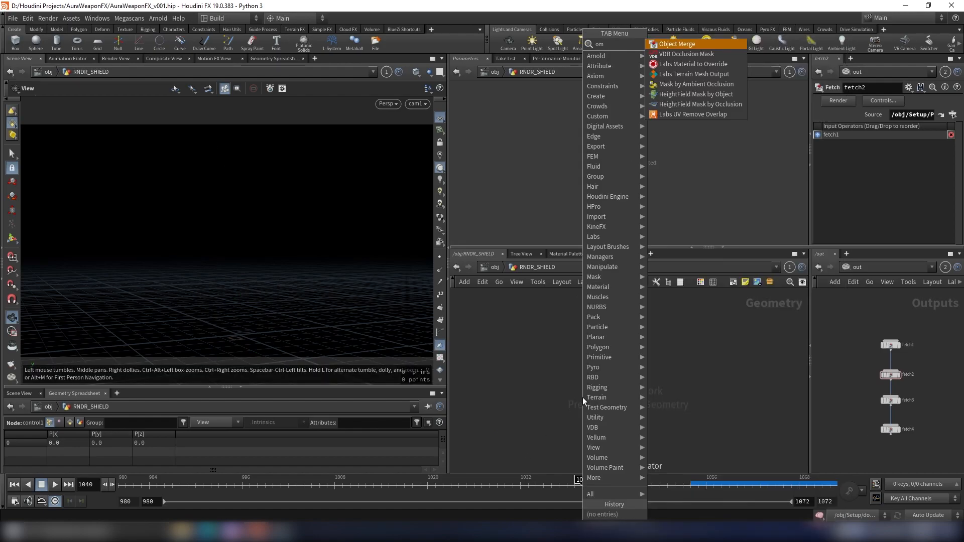
pyautogui.press('Escape')
pyautogui.click(583, 389)
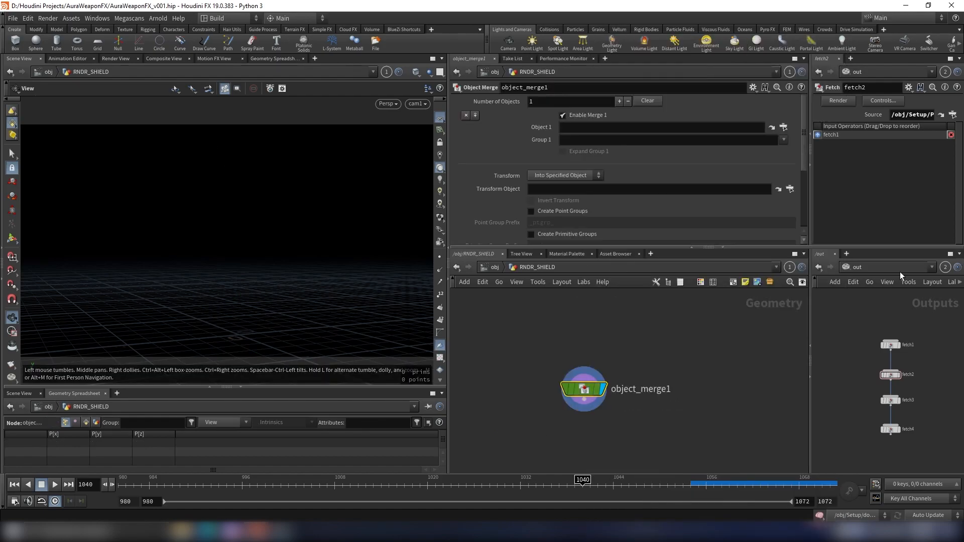
# - Open the Setup network in the second network pane and jump to the first frame, 980
pyautogui.click(860, 269)
pyautogui.click(877, 316)
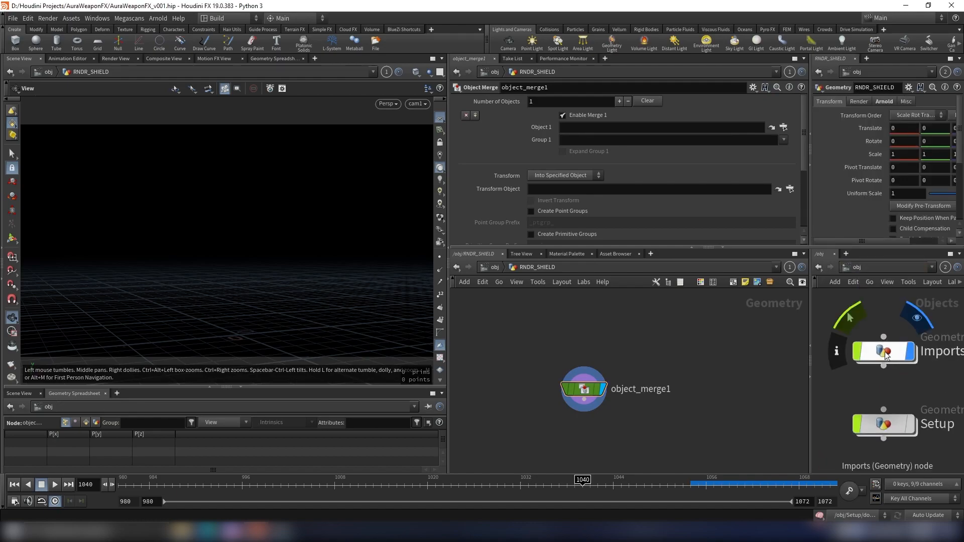
pyautogui.doubleClick(857, 376)
pyautogui.scroll(3, 934, 427)
pyautogui.moveTo(926, 453); pyautogui.dragTo(890, 429, button='middle')
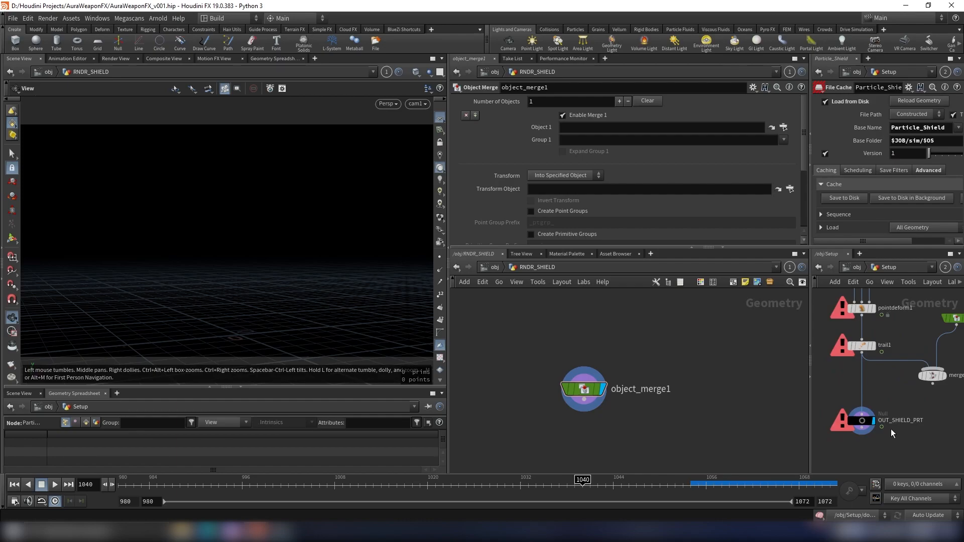
pyautogui.moveTo(911, 447); pyautogui.dragTo(842, 404)
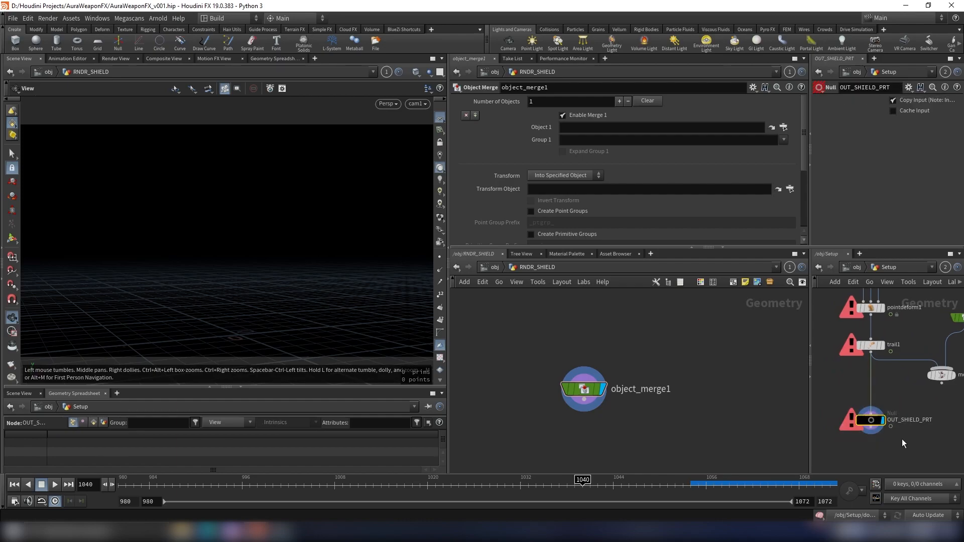
pyautogui.click(14, 484)
# - Delete the stray object merge node that appeared in the Setup network
pyautogui.click(589, 389)
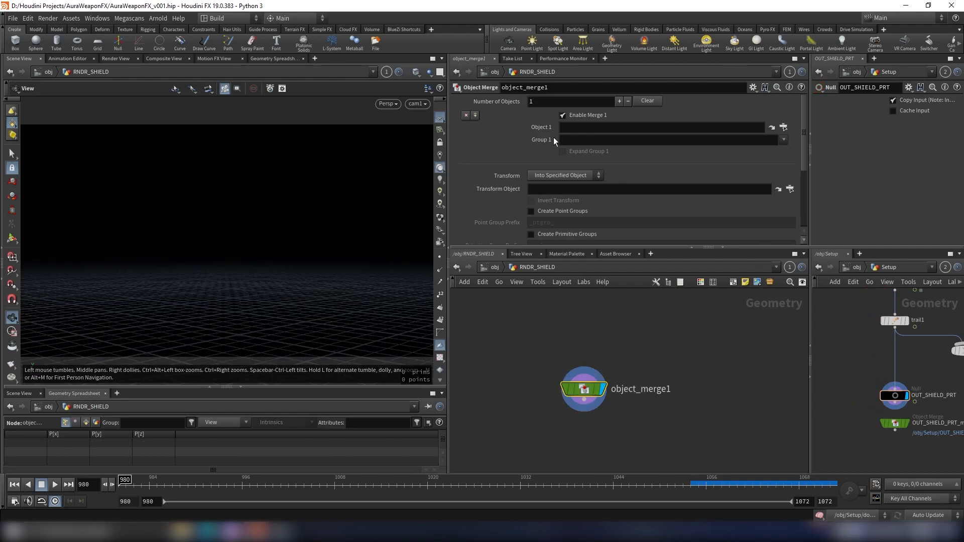
pyautogui.click(590, 126)
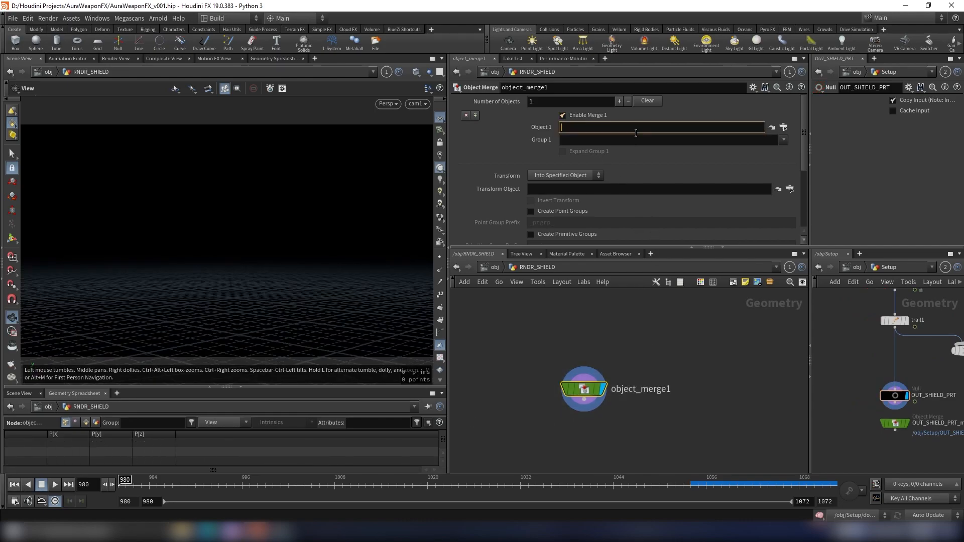
pyautogui.click(650, 341)
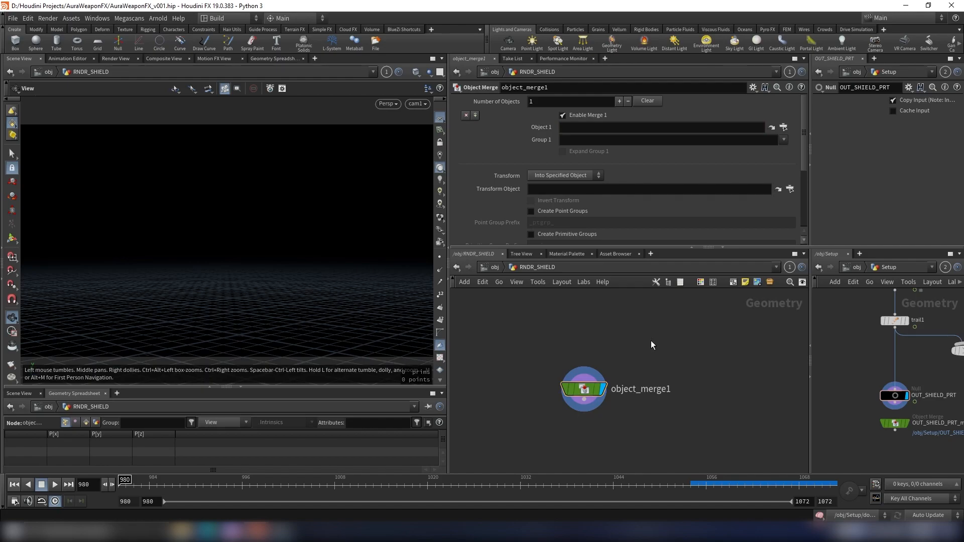
pyautogui.click(623, 128)
pyautogui.click(926, 406)
pyautogui.press('Delete')
# - Copy the OUT_SHIELD_PRT null and paste its path /obj/Setup/OUT_SHIELD_PRT into the Object Merge's Object 1 field
pyautogui.moveTo(866, 413); pyautogui.dragTo(867, 413)
pyautogui.hotkey('ctrl', 'c')
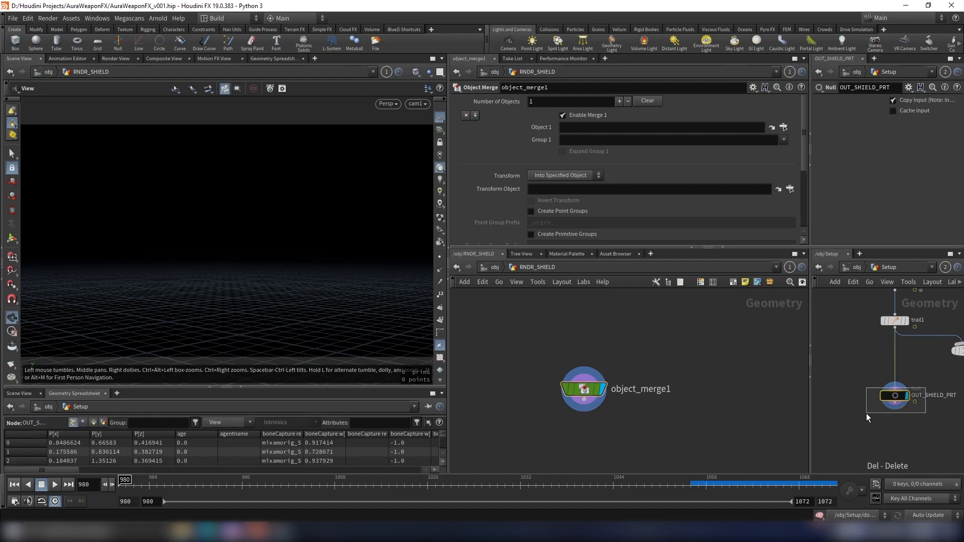
pyautogui.click(570, 130)
pyautogui.hotkey('ctrl', 'v')
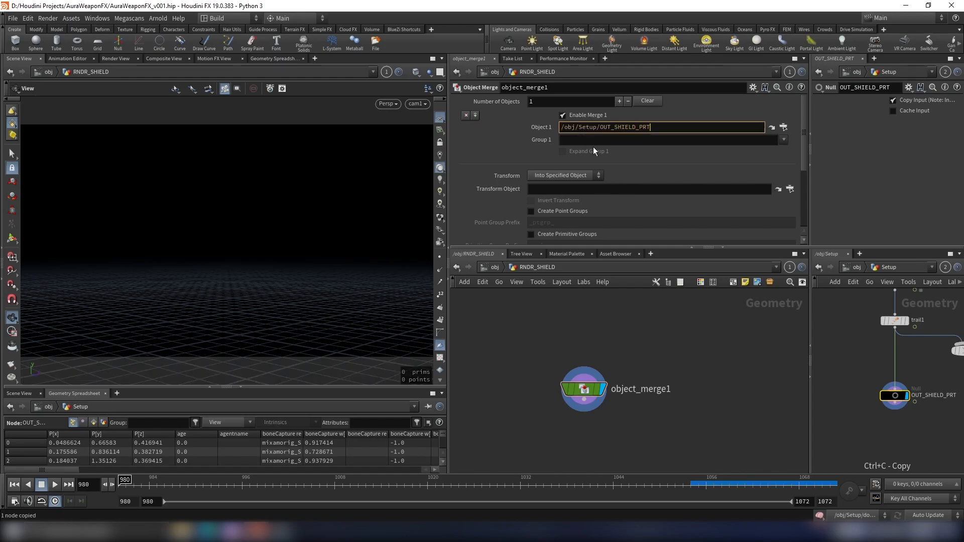
# - Orbit the viewport to inspect the merged shield particle geometry
pyautogui.click(698, 381)
pyautogui.moveTo(344, 249); pyautogui.dragTo(234, 226)
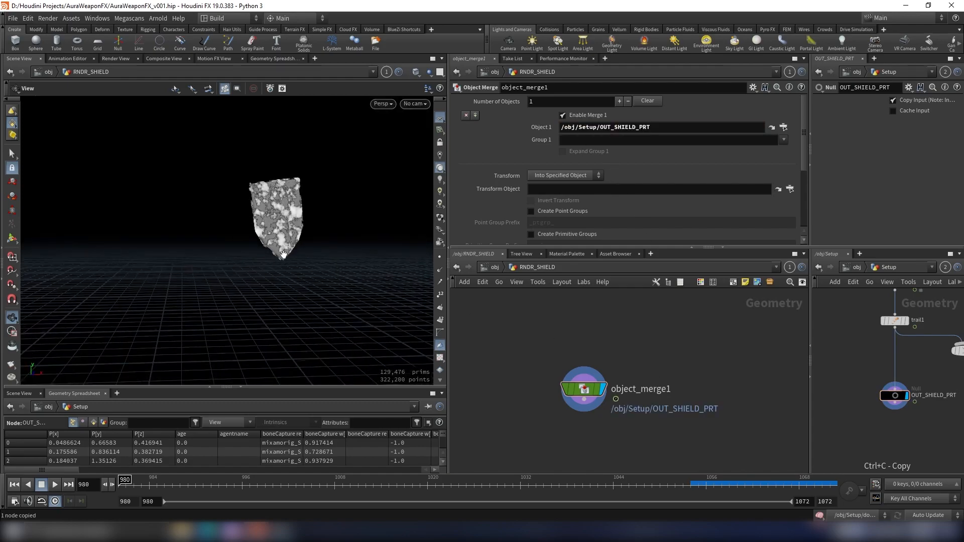
pyautogui.moveTo(275, 264); pyautogui.dragTo(310, 228, button='right')
pyautogui.moveTo(308, 213); pyautogui.dragTo(274, 200)
# - At the object level, duplicate the RNDR_SHIELD node to create a second render geometry node
pyautogui.scroll(-2, 275, 200)
pyautogui.click(489, 265)
pyautogui.scroll(-2, 603, 400)
pyautogui.moveTo(579, 424); pyautogui.dragTo(598, 379, button='middle')
pyautogui.scroll(2, 597, 378)
pyautogui.moveTo(567, 381); pyautogui.dragTo(567, 435)
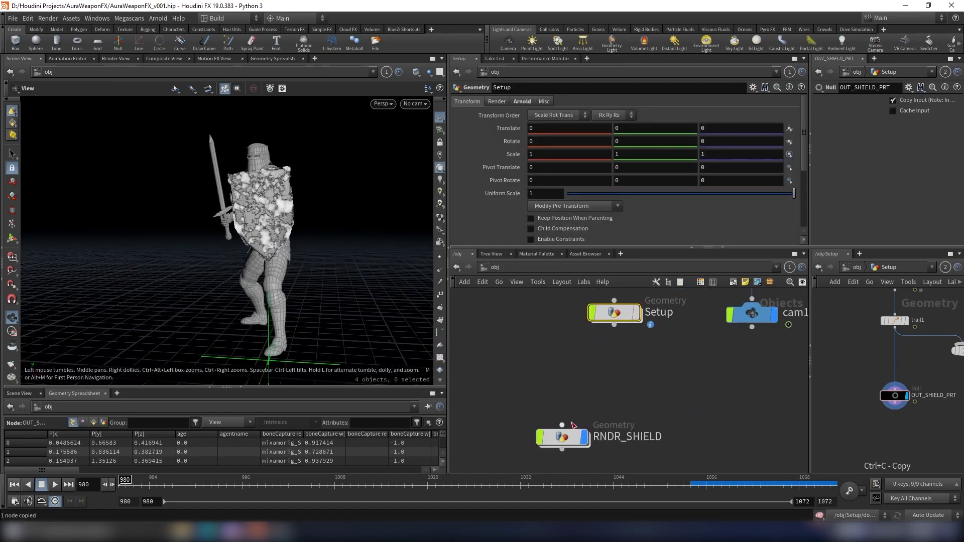
pyautogui.scroll(-1, 573, 425)
pyautogui.moveTo(573, 425); pyautogui.dragTo(574, 359, button='middle')
pyautogui.scroll(-4, 629, 369)
pyautogui.scroll(2, 617, 381)
pyautogui.moveTo(603, 378); pyautogui.dragTo(600, 400)
pyautogui.scroll(3, 624, 362)
pyautogui.click(611, 345)
pyautogui.scroll(-3, 657, 390)
pyautogui.moveTo(662, 389); pyautogui.dragTo(621, 350, button='middle')
pyautogui.scroll(3, 668, 354)
# - Inside the duplicate, set the Object Merge's Object 1 to /obj/Setup/OUT_Sword_Prt by copying that null
pyautogui.doubleClick(601, 415)
pyautogui.scroll(-1, 648, 341)
pyautogui.scroll(-5, 872, 363)
pyautogui.moveTo(872, 364); pyautogui.dragTo(951, 395, button='middle')
pyautogui.scroll(-5, 895, 384)
pyautogui.moveTo(896, 385); pyautogui.dragTo(960, 418, button='middle')
pyautogui.scroll(7, 899, 387)
pyautogui.moveTo(920, 439); pyautogui.dragTo(866, 400)
pyautogui.hotkey('ctrl', 'c')
pyautogui.click(602, 387)
pyautogui.tripleClick(628, 127)
pyautogui.hotkey('ctrl', 'v')
pyautogui.press('Return')
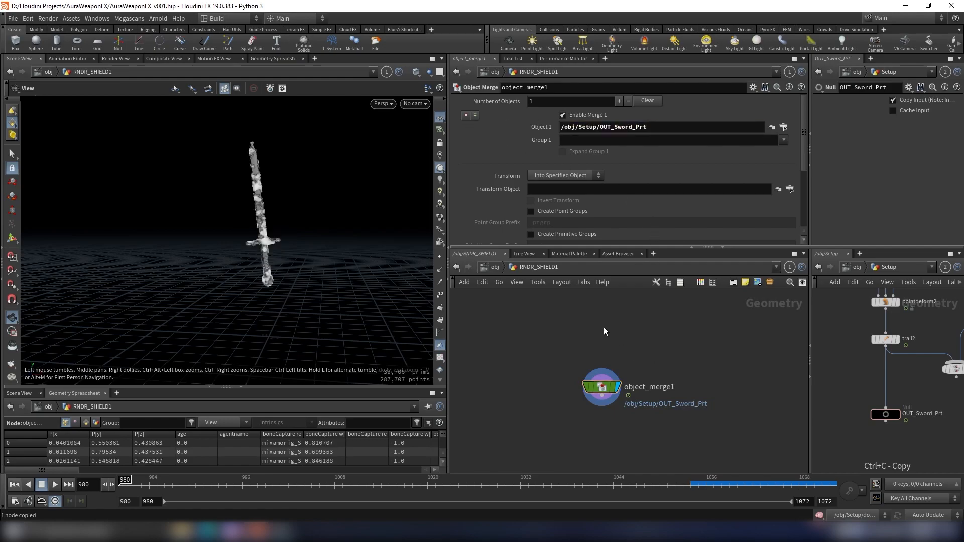
# - Return to the object level and orbit the viewport to view the character with both render nodes
pyautogui.click(494, 268)
pyautogui.scroll(-3, 613, 321)
pyautogui.moveTo(613, 307); pyautogui.dragTo(699, 435, button='middle')
pyautogui.scroll(3, 674, 384)
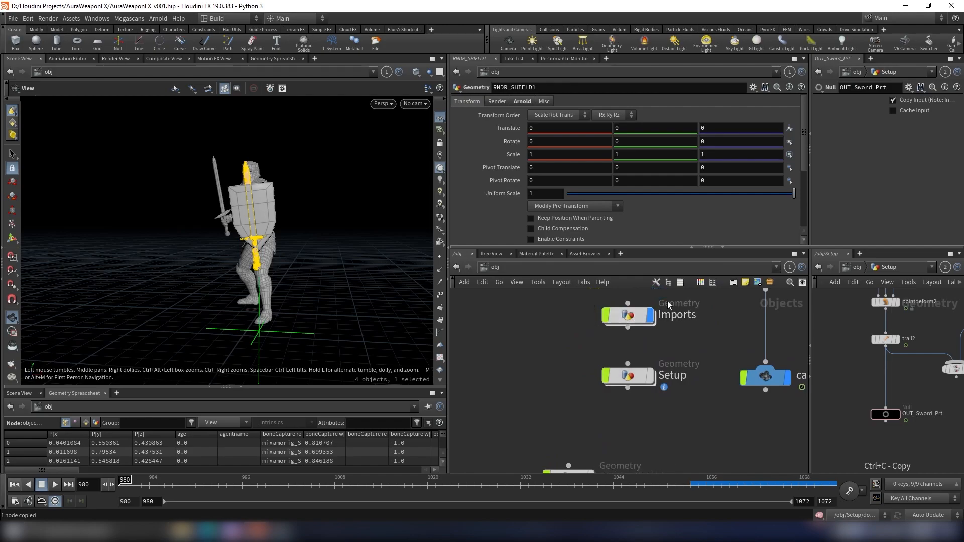
pyautogui.click(673, 326)
pyautogui.scroll(-3, 665, 352)
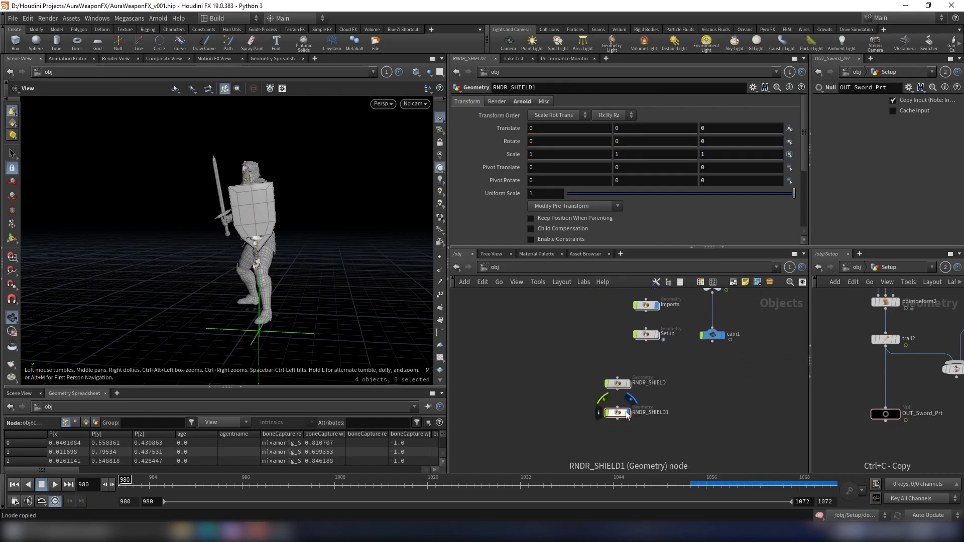
pyautogui.moveTo(248, 248); pyautogui.dragTo(333, 241)
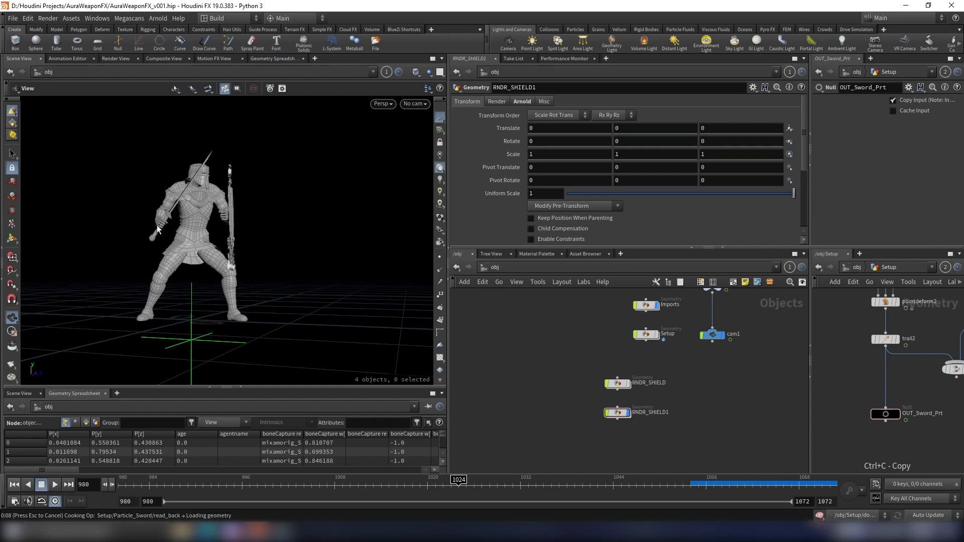
pyautogui.moveTo(159, 230); pyautogui.dragTo(147, 254)
# - Open RNDR_SHIELD1 and examine the merged sword particles in the viewport
pyautogui.doubleClick(617, 412)
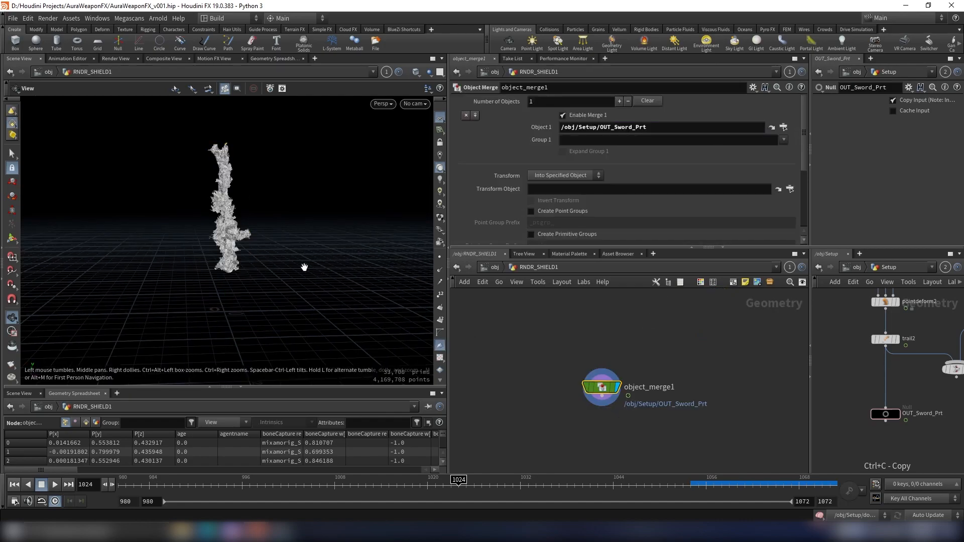
pyautogui.scroll(3, 309, 267)
pyautogui.moveTo(232, 276); pyautogui.dragTo(351, 261)
pyautogui.scroll(-5, 929, 398)
pyautogui.scroll(5, 930, 398)
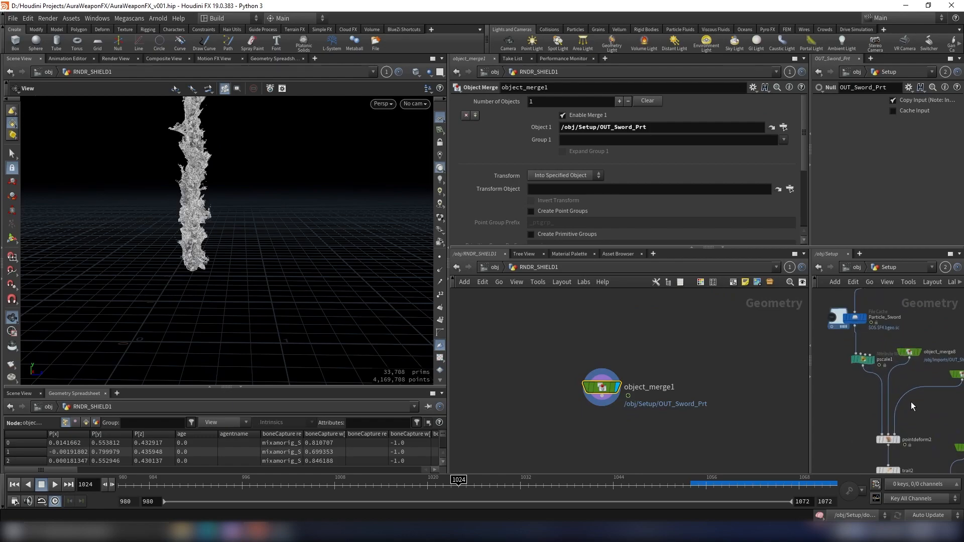
pyautogui.moveTo(861, 462); pyautogui.dragTo(864, 404, button='middle')
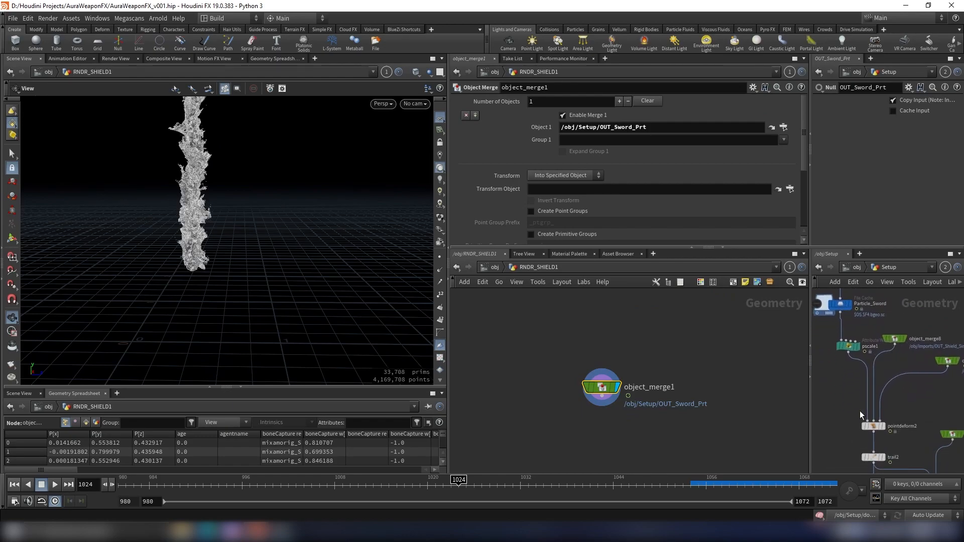
# - Open the Setup network and inspect the shield object merge nodes and their geometry
pyautogui.click(495, 267)
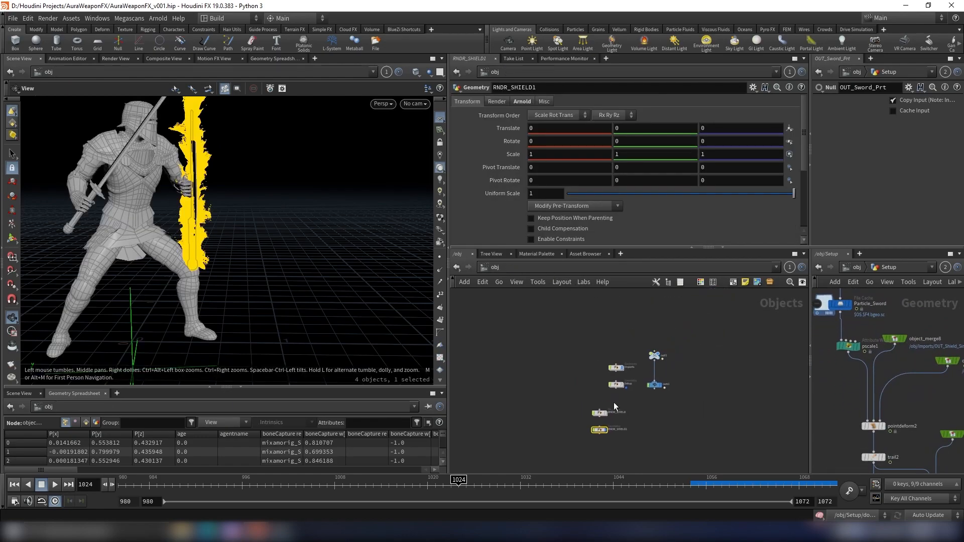
pyautogui.doubleClick(633, 355)
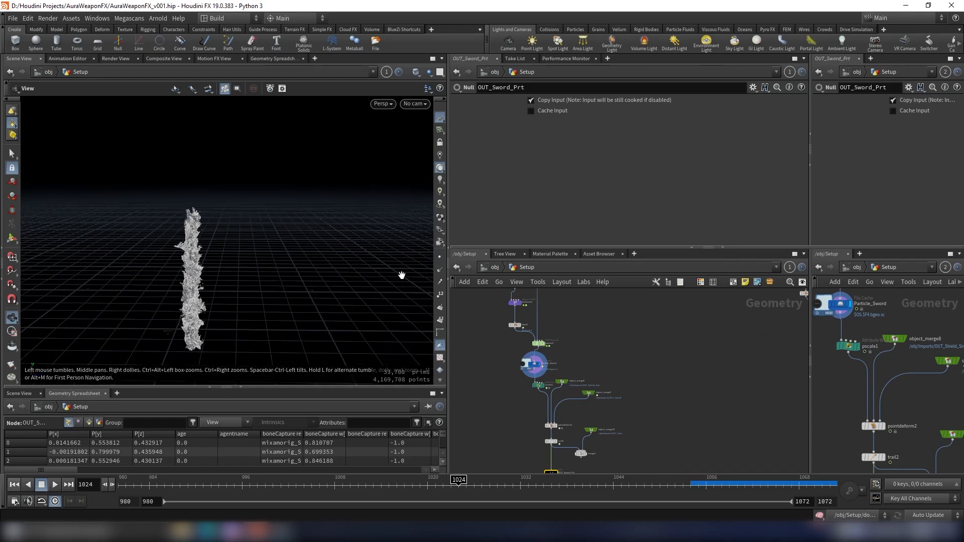
pyautogui.scroll(5, 567, 386)
pyautogui.click(566, 337)
pyautogui.moveTo(301, 281); pyautogui.dragTo(371, 305)
pyautogui.scroll(-3, 616, 368)
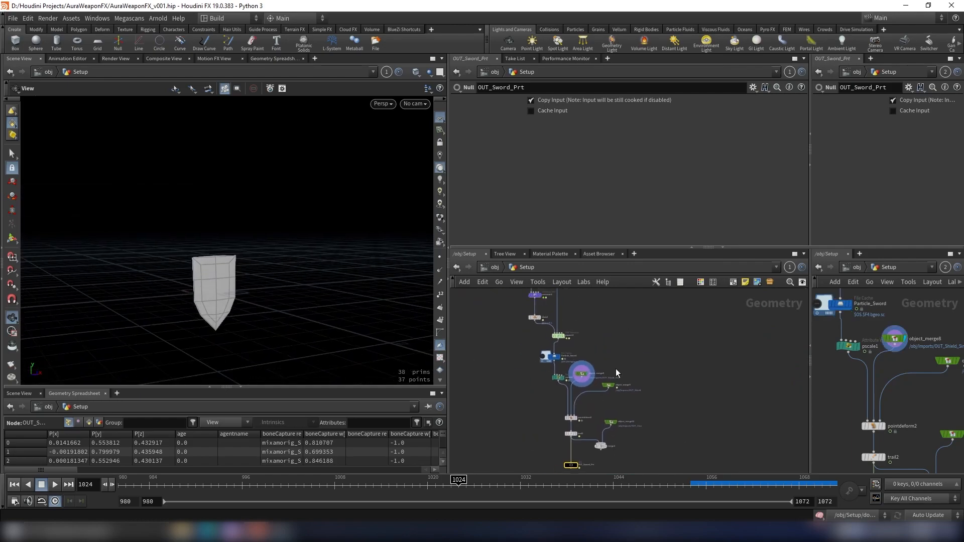
pyautogui.click(592, 396)
pyautogui.click(609, 388)
pyautogui.moveTo(296, 259); pyautogui.dragTo(320, 279)
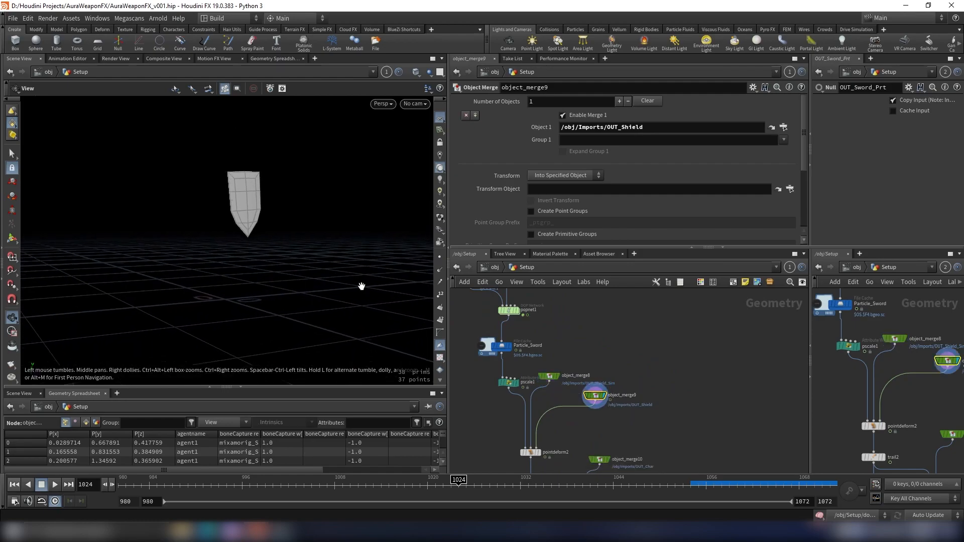
pyautogui.scroll(-5, 655, 345)
pyautogui.moveTo(650, 346); pyautogui.dragTo(624, 407, button='middle')
pyautogui.scroll(5, 623, 408)
pyautogui.moveTo(332, 255); pyautogui.dragTo(268, 254)
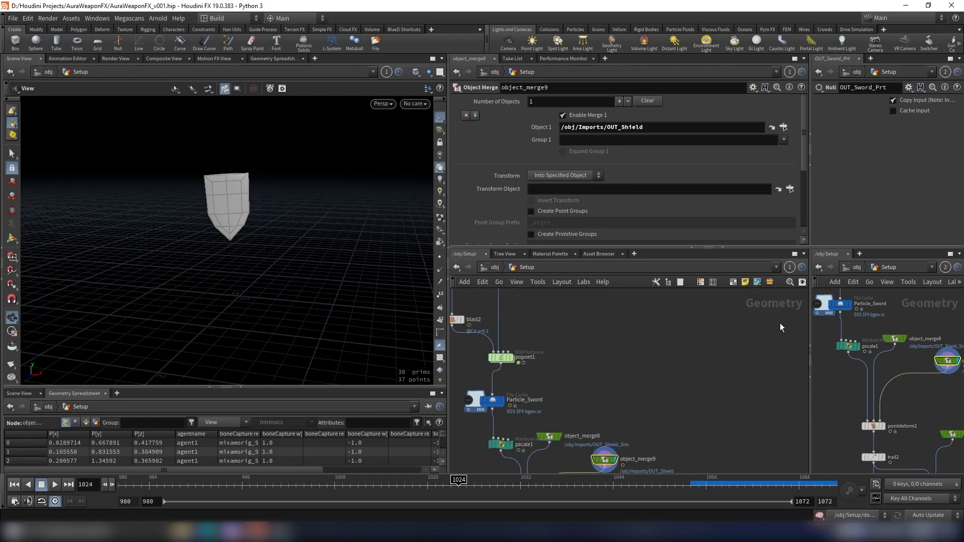
# - Widen the second network pane and open the Imports network in it
pyautogui.click(857, 268)
pyautogui.scroll(-3, 721, 370)
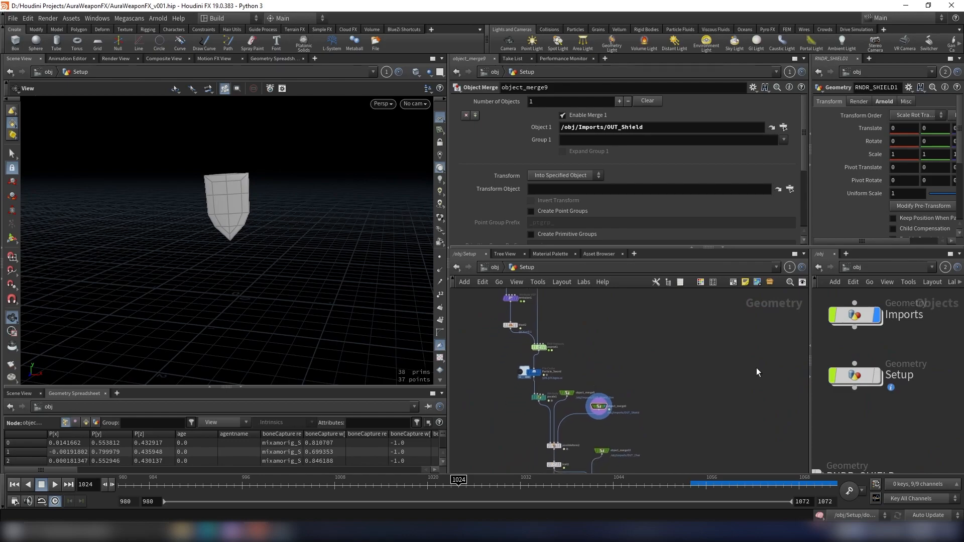
pyautogui.scroll(-3, 883, 383)
pyautogui.scroll(3, 884, 383)
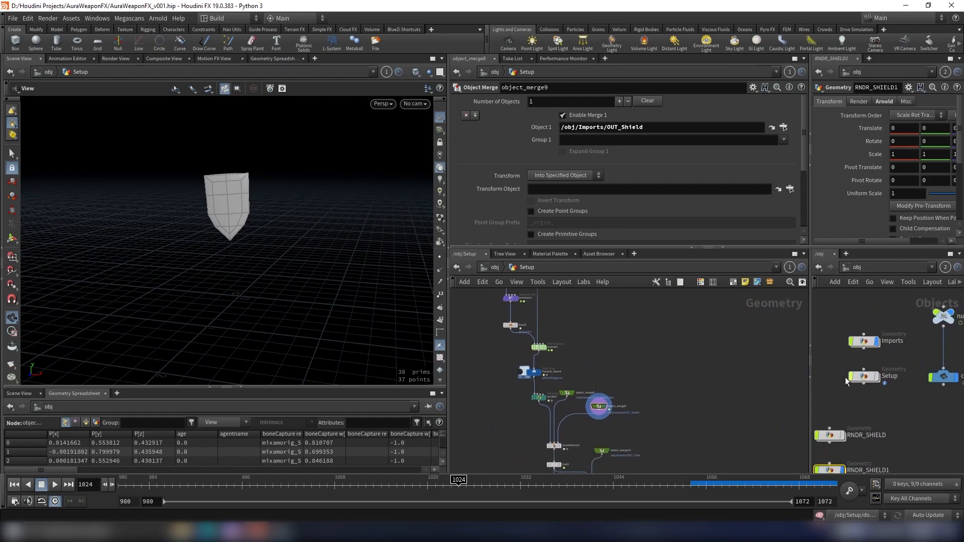
pyautogui.moveTo(811, 360); pyautogui.dragTo(638, 360)
pyautogui.click(790, 324)
pyautogui.doubleClick(790, 324)
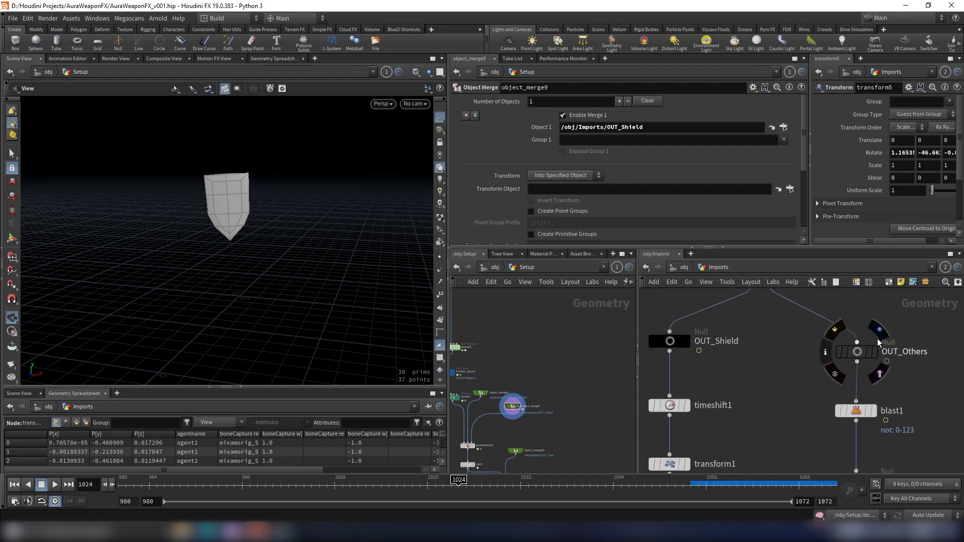
# - Display the OUT_Others and OUT_Sword_Sim nulls in Imports to preview their geometry
pyautogui.click(879, 330)
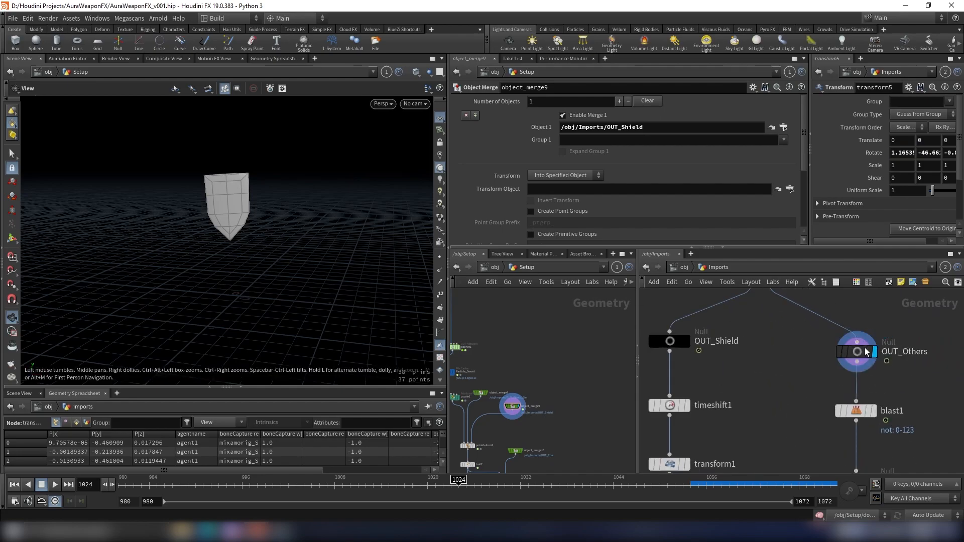
pyautogui.moveTo(490, 327); pyautogui.dragTo(491, 328)
pyautogui.moveTo(226, 251); pyautogui.dragTo(301, 232)
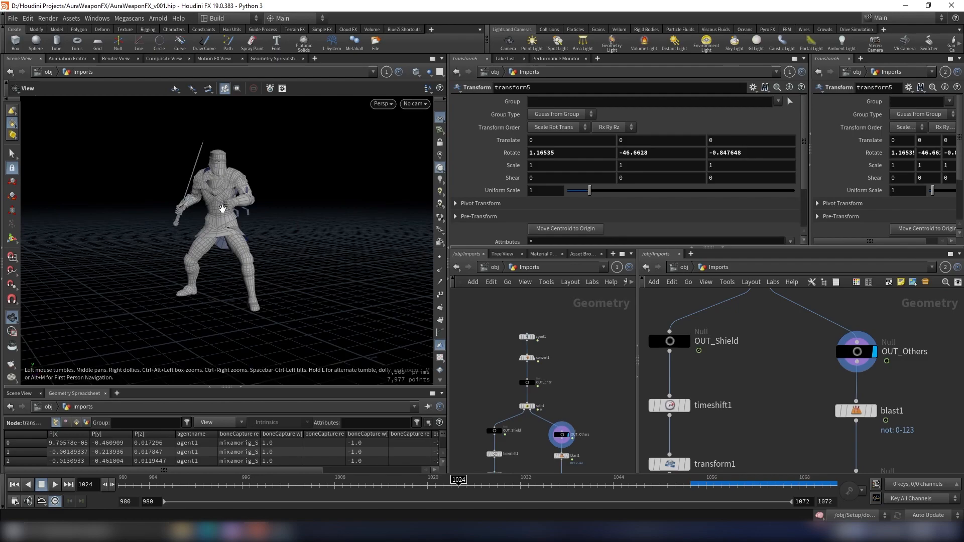
pyautogui.moveTo(224, 210); pyautogui.dragTo(432, 319)
pyautogui.moveTo(564, 418); pyautogui.dragTo(550, 332, button='middle')
pyautogui.scroll(4, 578, 384)
pyautogui.moveTo(561, 415); pyautogui.dragTo(570, 331, button='middle')
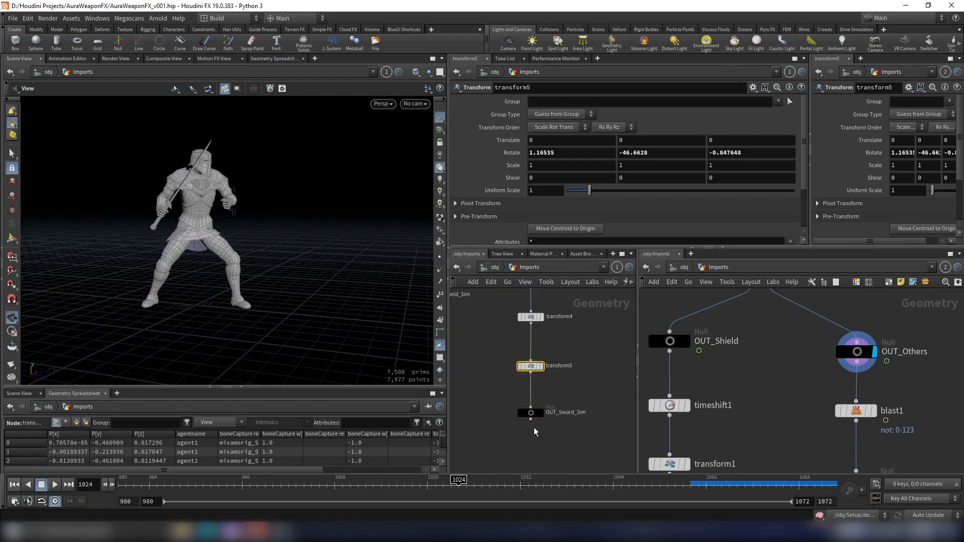
pyautogui.click(544, 400)
pyautogui.moveTo(214, 252); pyautogui.dragTo(281, 286)
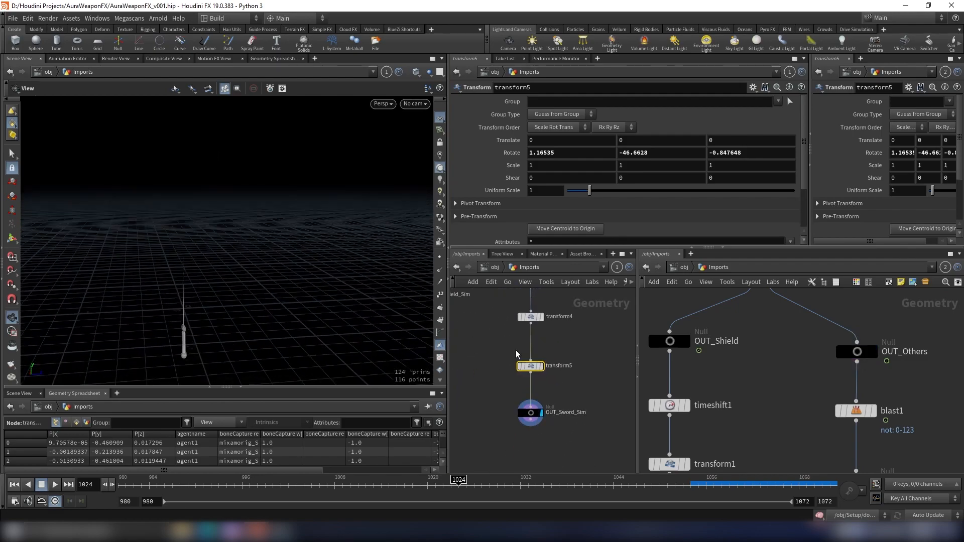
# - Display the OUT_Sword null to preview the sword, then select OUT_Sword_Sim
pyautogui.scroll(-4, 548, 357)
pyautogui.moveTo(556, 366); pyautogui.dragTo(558, 430, button='middle')
pyautogui.scroll(4, 560, 342)
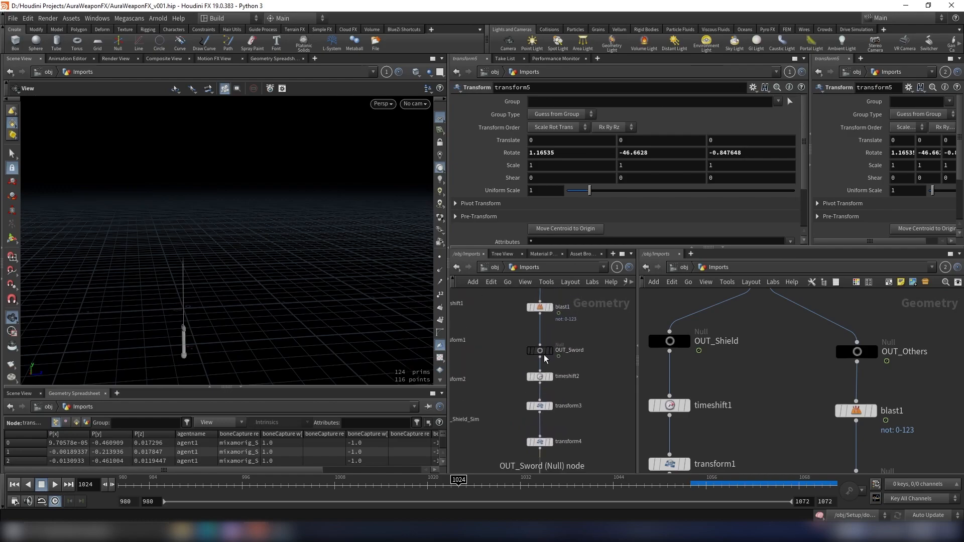
pyautogui.click(559, 343)
pyautogui.click(541, 351)
pyautogui.moveTo(370, 280); pyautogui.dragTo(256, 240)
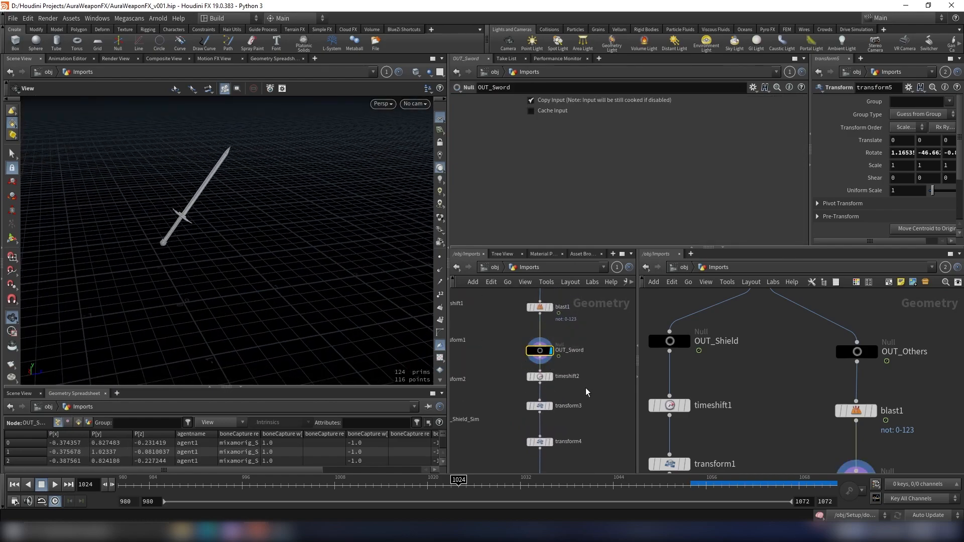
pyautogui.scroll(-5, 586, 392)
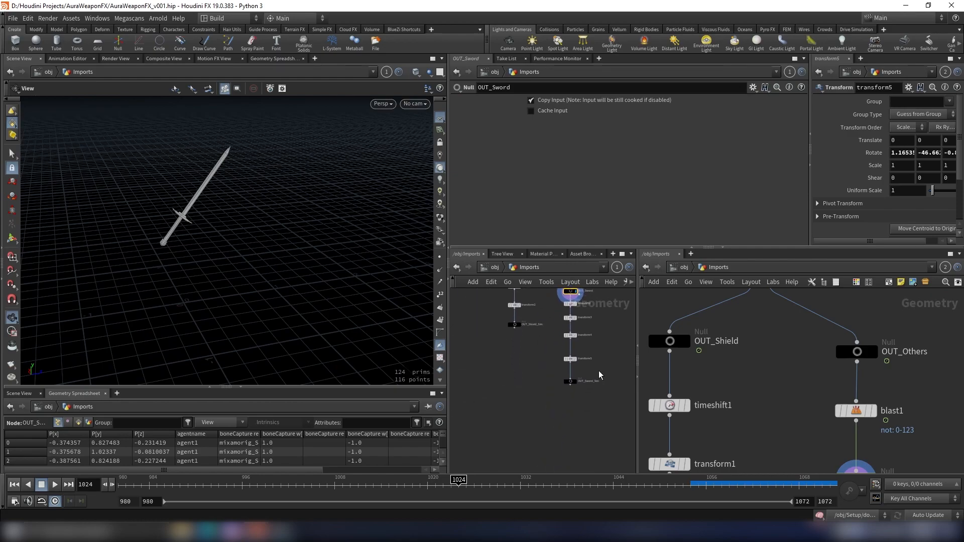
pyautogui.click(570, 382)
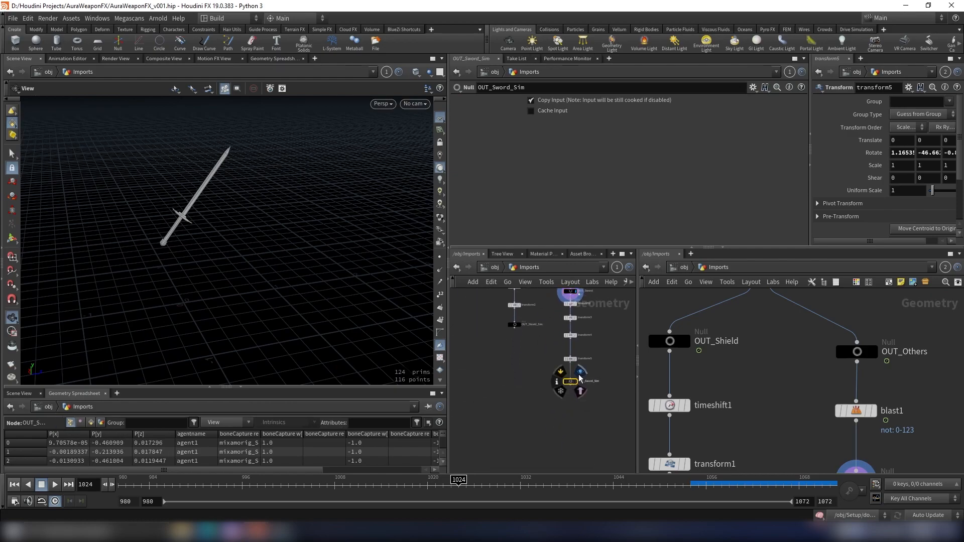
# - Copy the OUT_Sword_Sim null and paste its path into object_merge8's Object 1 field in the Setup network
pyautogui.moveTo(271, 319); pyautogui.dragTo(138, 303)
pyautogui.scroll(4, 575, 376)
pyautogui.moveTo(610, 367); pyautogui.dragTo(523, 398)
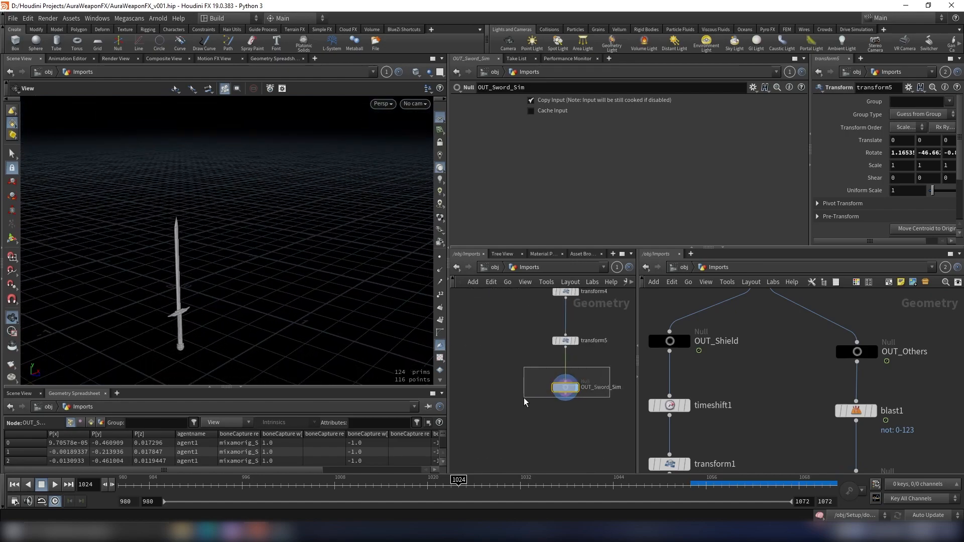
pyautogui.click(673, 269)
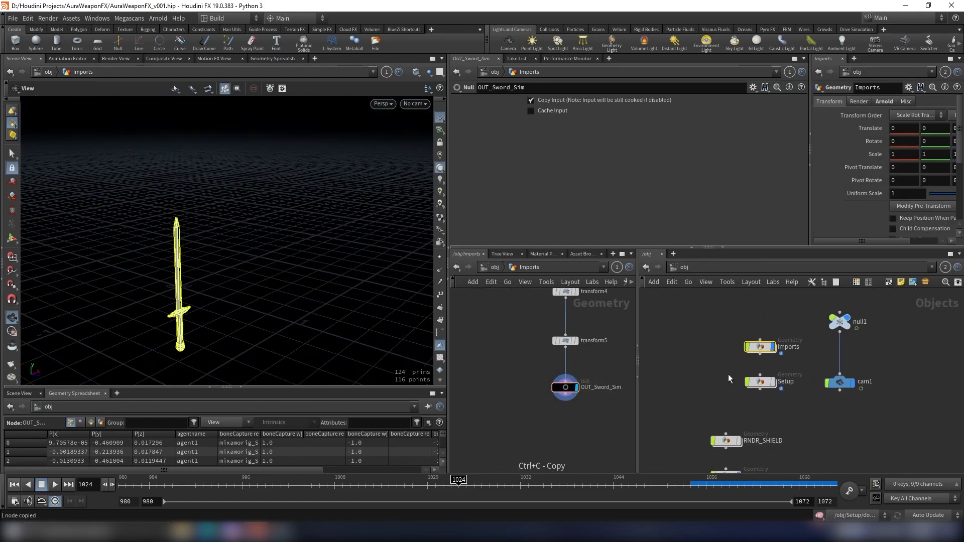
pyautogui.doubleClick(759, 384)
pyautogui.moveTo(837, 375); pyautogui.dragTo(832, 427, button='middle')
pyautogui.scroll(3, 832, 362)
pyautogui.click(785, 409)
pyautogui.moveTo(809, 198); pyautogui.dragTo(617, 133)
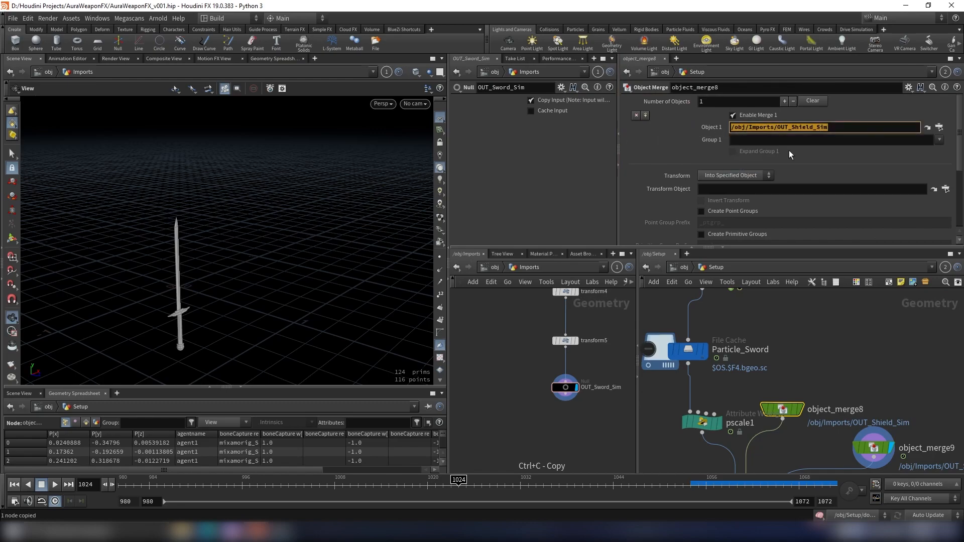
pyautogui.write('/obj/Imports/OUT_Sword_Sim')
# - Copy the OUT_Sword null and paste its path as object_merge9's Object 1 path
pyautogui.click(850, 368)
pyautogui.scroll(-4, 566, 342)
pyautogui.moveTo(585, 336); pyautogui.dragTo(567, 414, button='middle')
pyautogui.scroll(3, 569, 357)
pyautogui.moveTo(569, 357)
pyautogui.mouseDown(button='middle')
pyautogui.moveTo(574, 351)
pyautogui.moveTo(577, 372)
pyautogui.mouseUp(button='middle')
pyautogui.click(539, 371)
pyautogui.hotkey('ctrl', 'c')
pyautogui.scroll(-1, 894, 406)
pyautogui.moveTo(902, 408); pyautogui.dragTo(773, 342, button='middle')
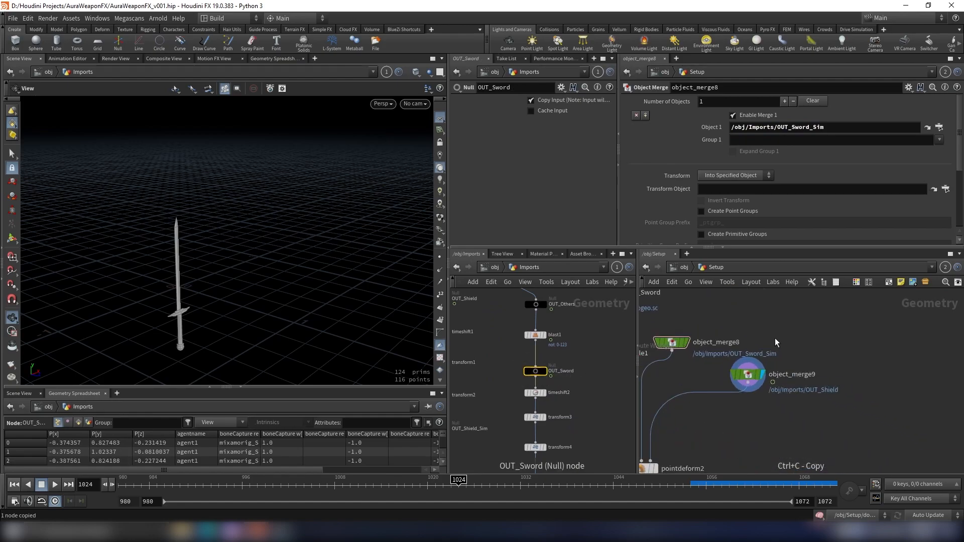
pyautogui.scroll(1, 772, 341)
pyautogui.click(737, 381)
pyautogui.click(826, 128)
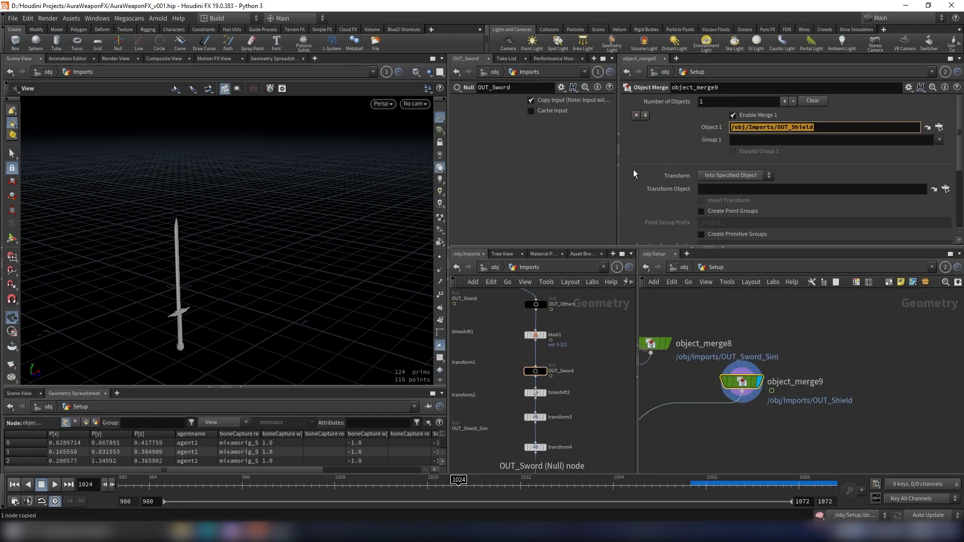
pyautogui.hotkey('ctrl', 'v')
pyautogui.press('Return')
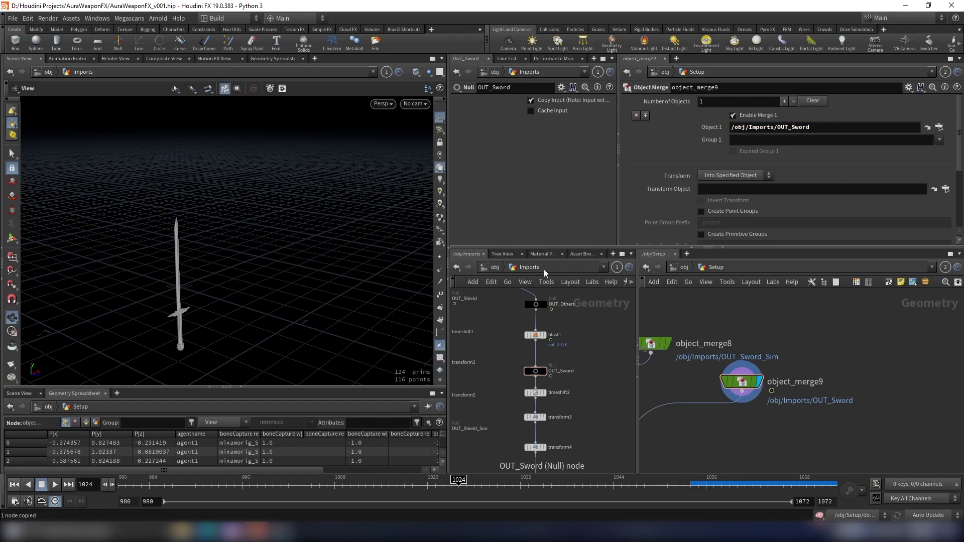
# - Return to the object level and paste a copy of the RNDR_SHIELD geometry node
pyautogui.click(499, 270)
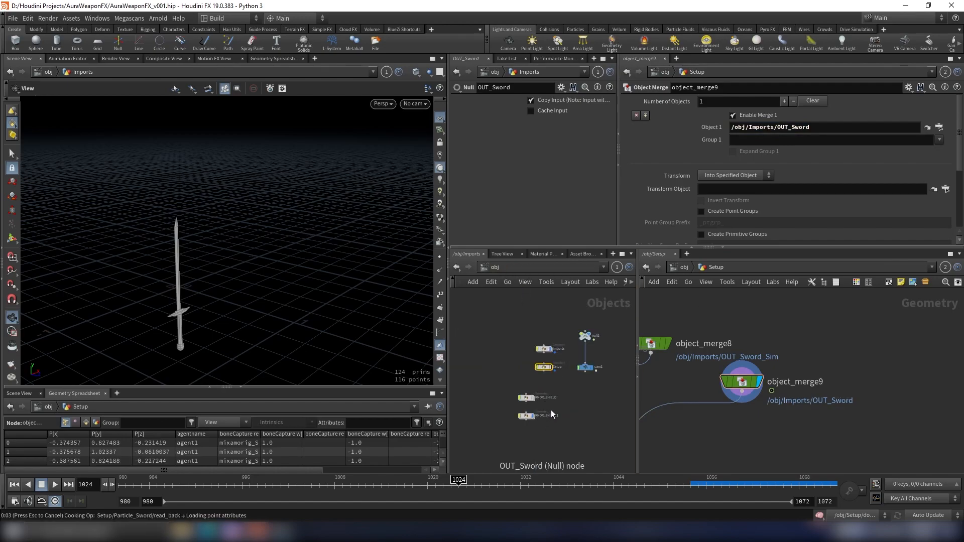
pyautogui.moveTo(219, 293); pyautogui.dragTo(236, 236)
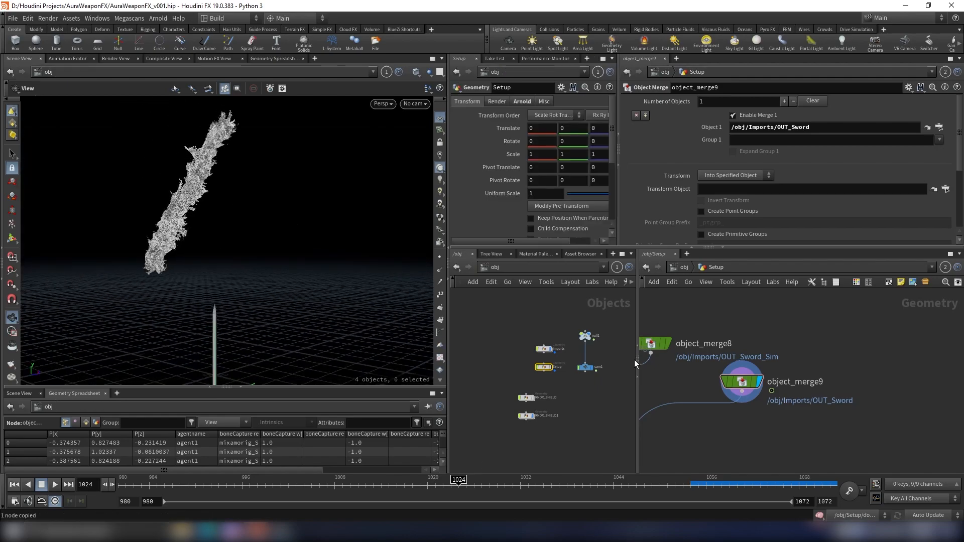
pyautogui.scroll(3, 568, 356)
pyautogui.moveTo(179, 194); pyautogui.dragTo(236, 191)
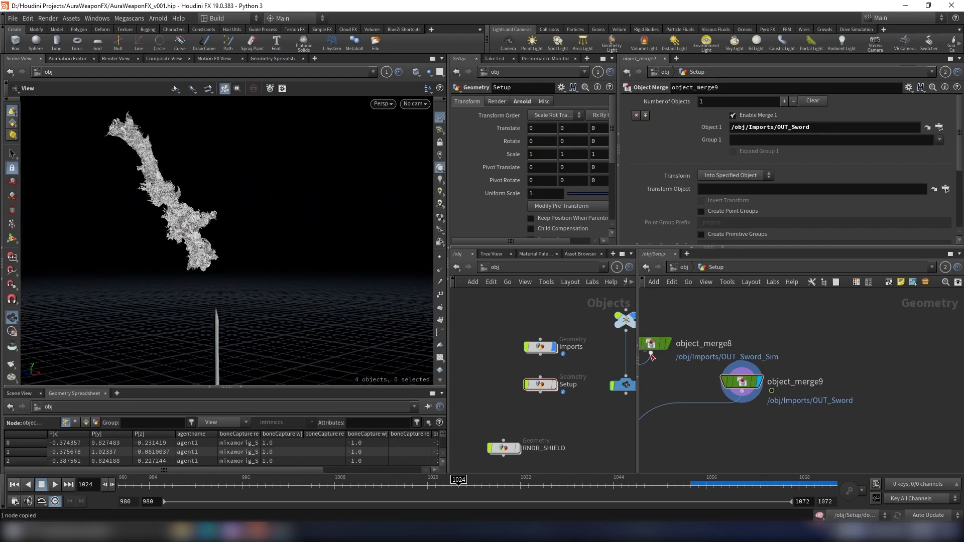
pyautogui.scroll(-3, 536, 359)
pyautogui.hotkey('ctrl', 'v')
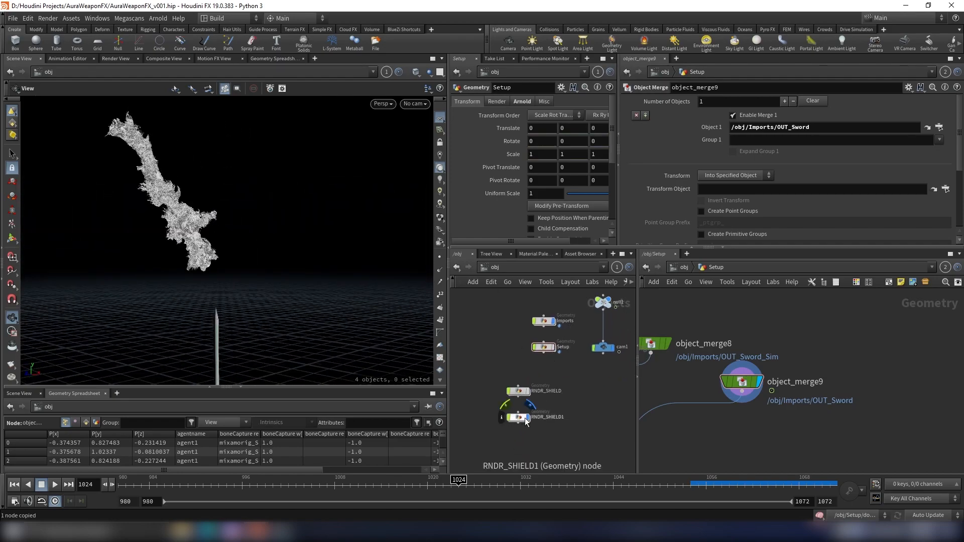
# - Create a Material Network at object level and go inside it
pyautogui.scroll(-3, 553, 402)
pyautogui.scroll(4, 554, 359)
pyautogui.scroll(-5, 557, 363)
pyautogui.scroll(5, 560, 401)
pyautogui.moveTo(638, 364); pyautogui.dragTo(705, 364)
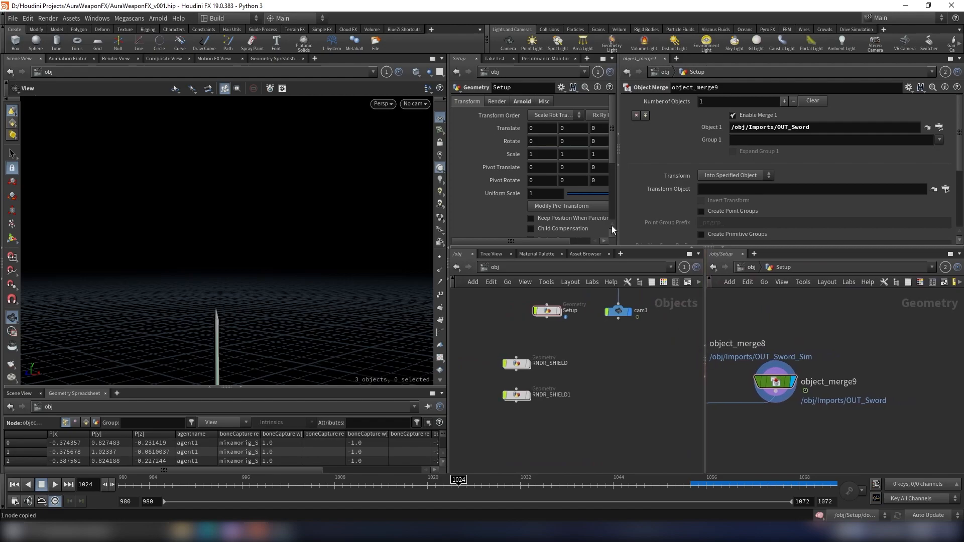
pyautogui.moveTo(617, 222); pyautogui.dragTo(716, 222)
pyautogui.scroll(-3, 666, 376)
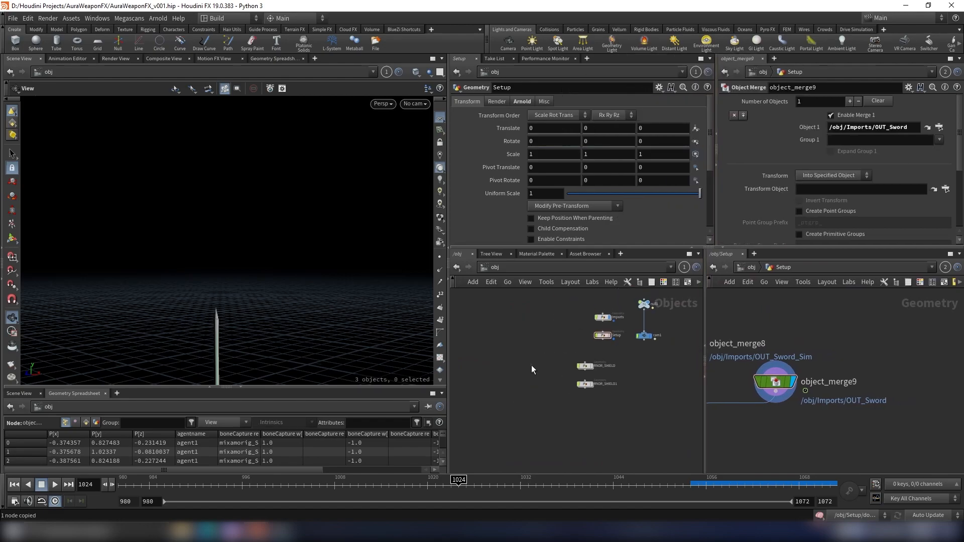
pyautogui.press('Tab')
pyautogui.write('mat')
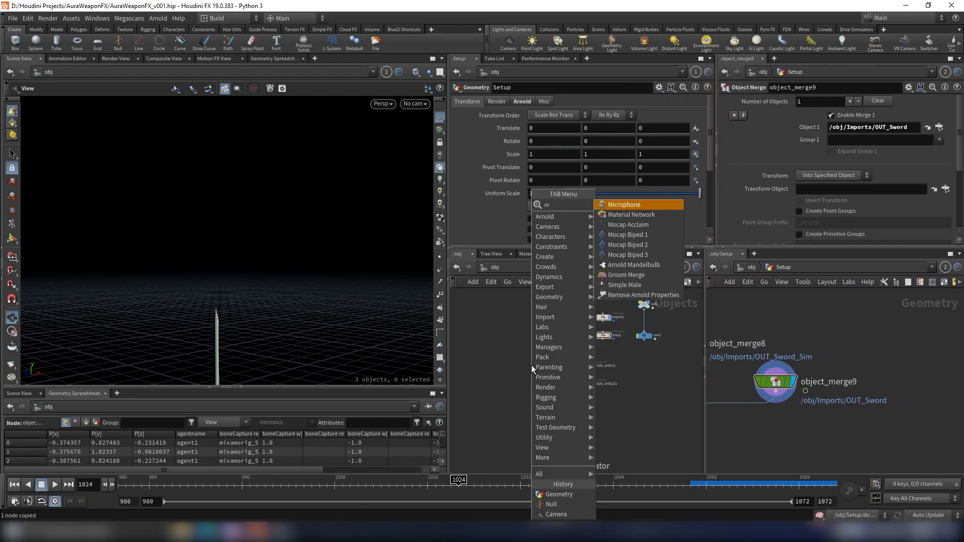
pyautogui.press('Return')
pyautogui.scroll(3, 571, 318)
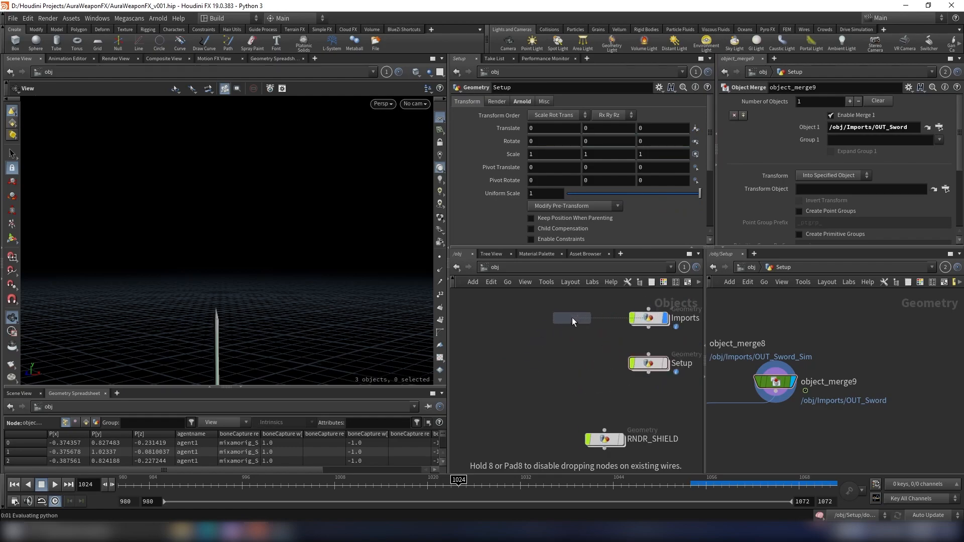
pyautogui.click(537, 367)
pyautogui.doubleClick(537, 367)
# - Add a Material Builder node inside the material network
pyautogui.press('Tab')
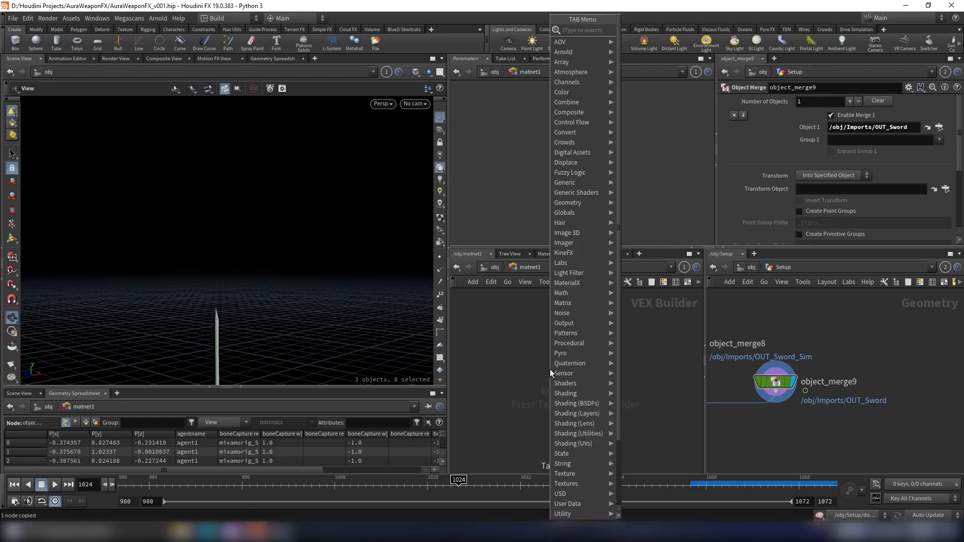
pyautogui.write('mantra')
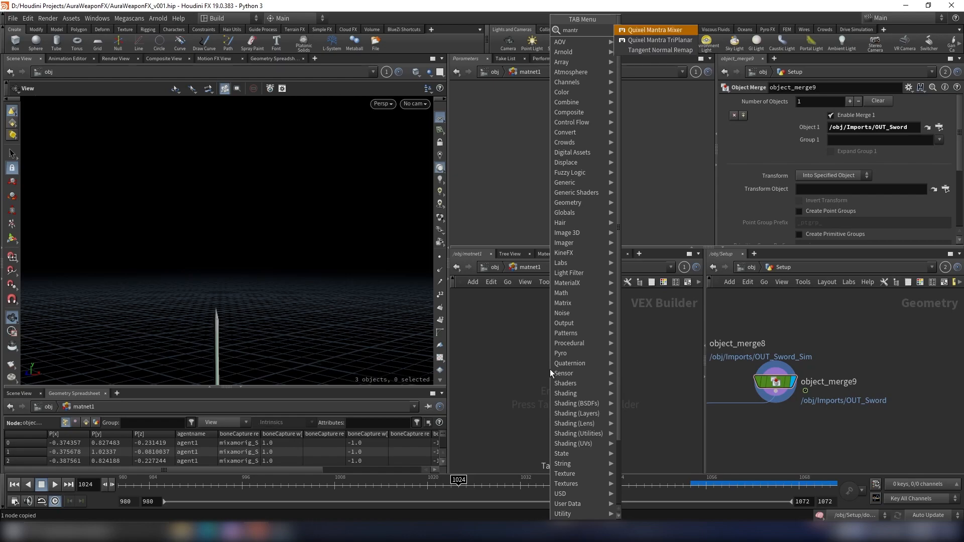
pyautogui.press('BackSpace')
pyautogui.press('BackSpace')
pyautogui.press('BackSpace')
pyautogui.write('te')
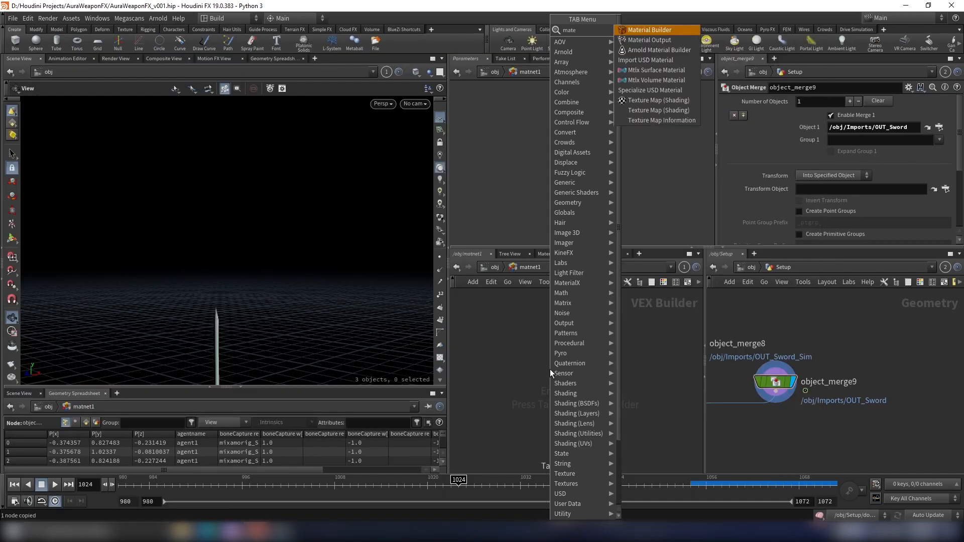
pyautogui.press('Return')
pyautogui.click(549, 373)
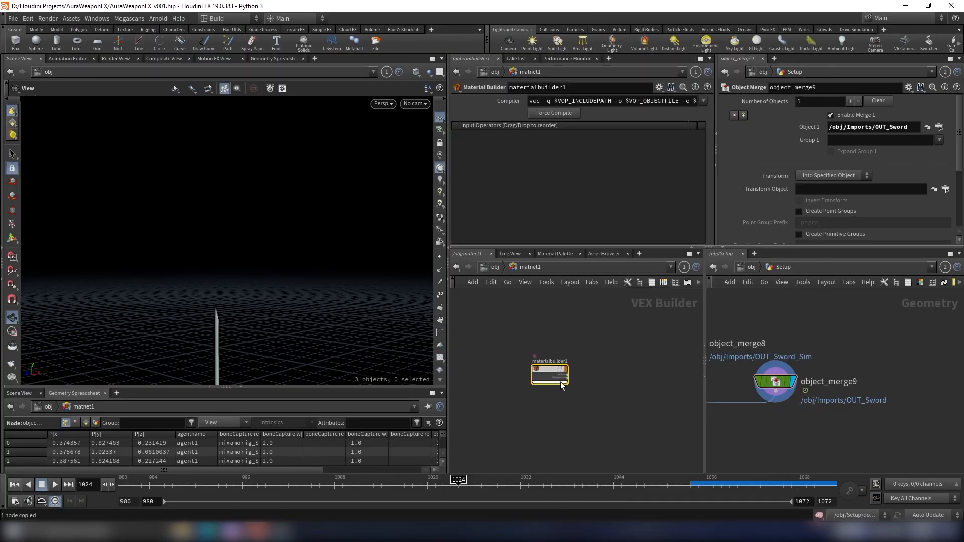
pyautogui.scroll(5, 550, 369)
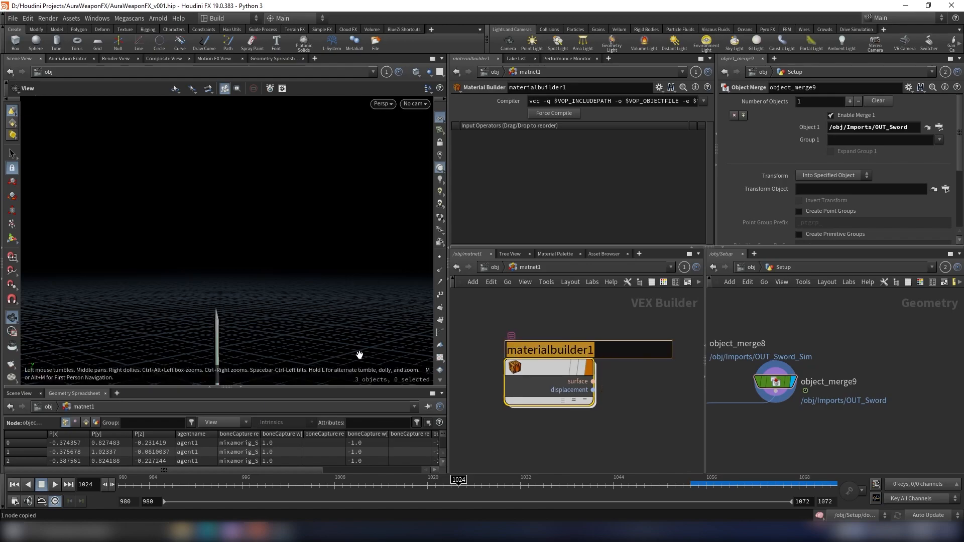
# - Rename the Material Builder to Particle_Mat
pyautogui.write('Particle_')
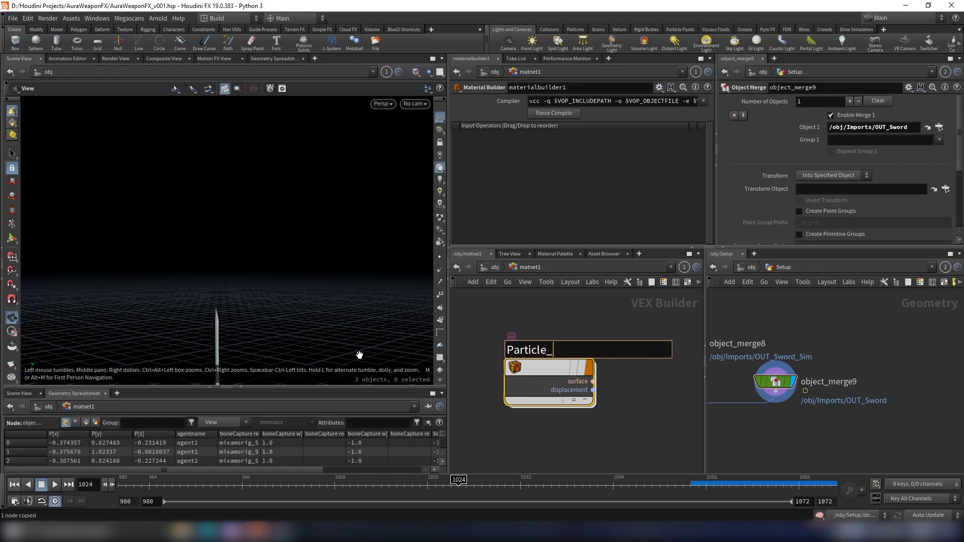
pyautogui.write('Materia')
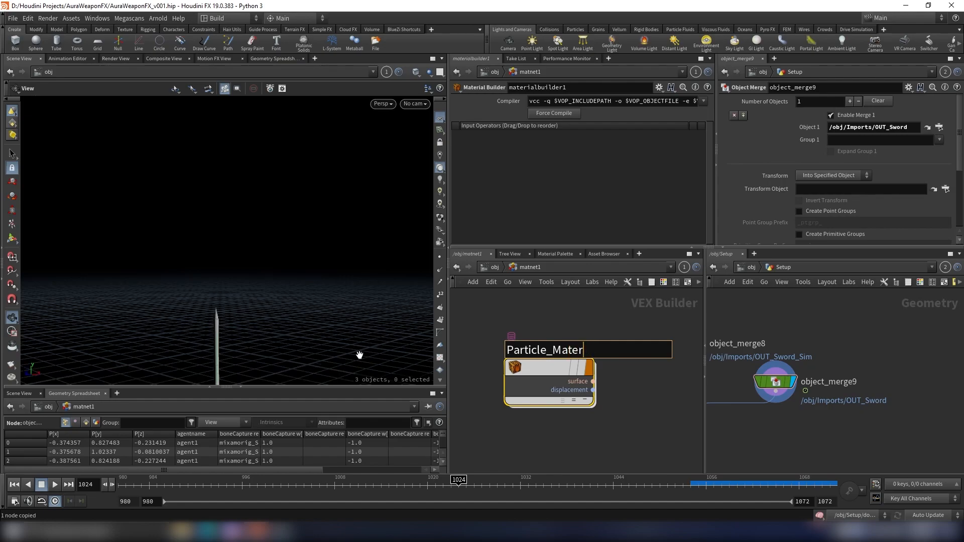
pyautogui.press('Return')
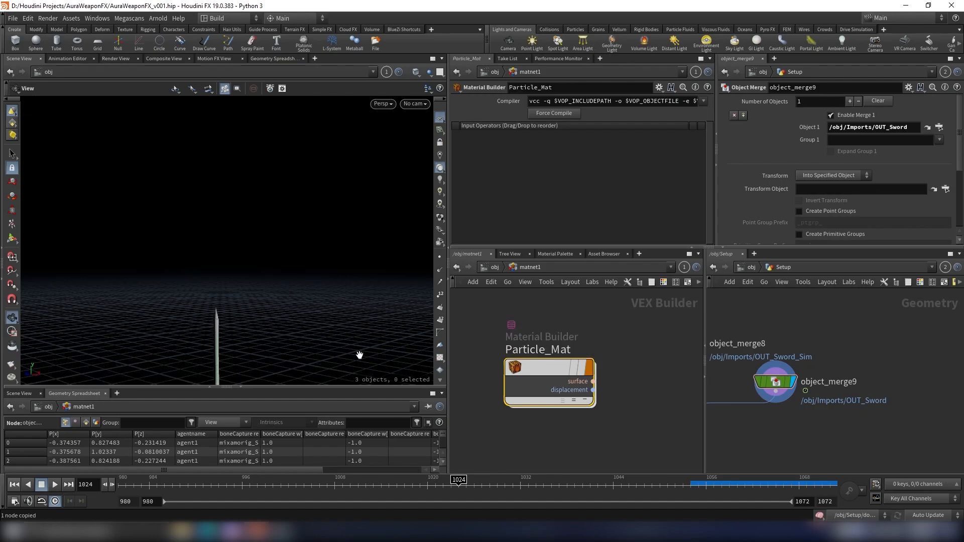
# - Go inside Particle_Mat and add a Bind node
pyautogui.doubleClick(555, 362)
pyautogui.moveTo(571, 333); pyautogui.dragTo(574, 355, button='middle')
pyautogui.scroll(-4, 574, 354)
pyautogui.moveTo(576, 345); pyautogui.dragTo(540, 421)
pyautogui.moveTo(550, 359); pyautogui.dragTo(505, 356)
pyautogui.scroll(4, 568, 337)
pyautogui.moveTo(618, 332); pyautogui.dragTo(610, 347, button='middle')
pyautogui.scroll(4, 611, 349)
pyautogui.moveTo(618, 378); pyautogui.dragTo(570, 395)
pyautogui.scroll(-4, 549, 350)
pyautogui.moveTo(494, 351); pyautogui.dragTo(581, 354, button='middle')
pyautogui.scroll(4, 580, 353)
pyautogui.click(580, 354)
pyautogui.press('Tab')
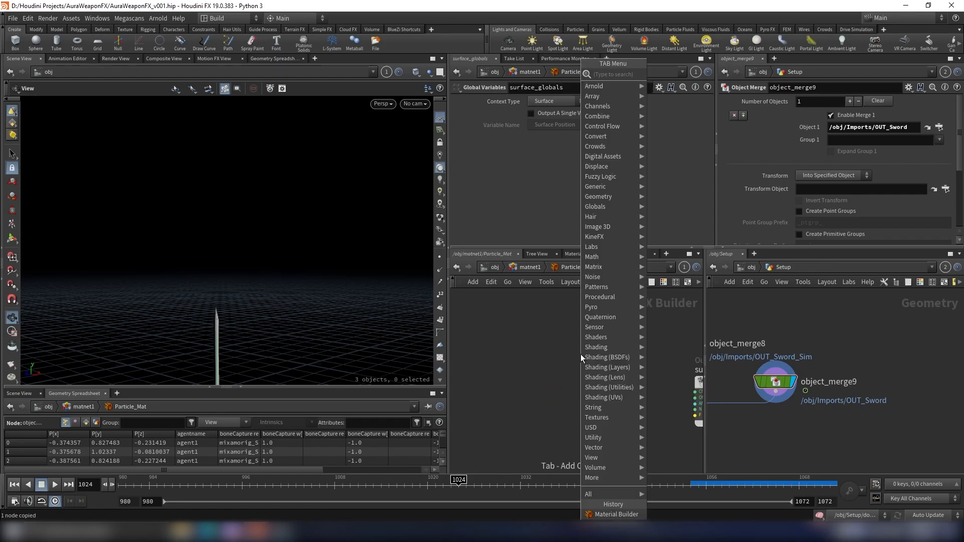
pyautogui.write('bind')
pyautogui.press('Return')
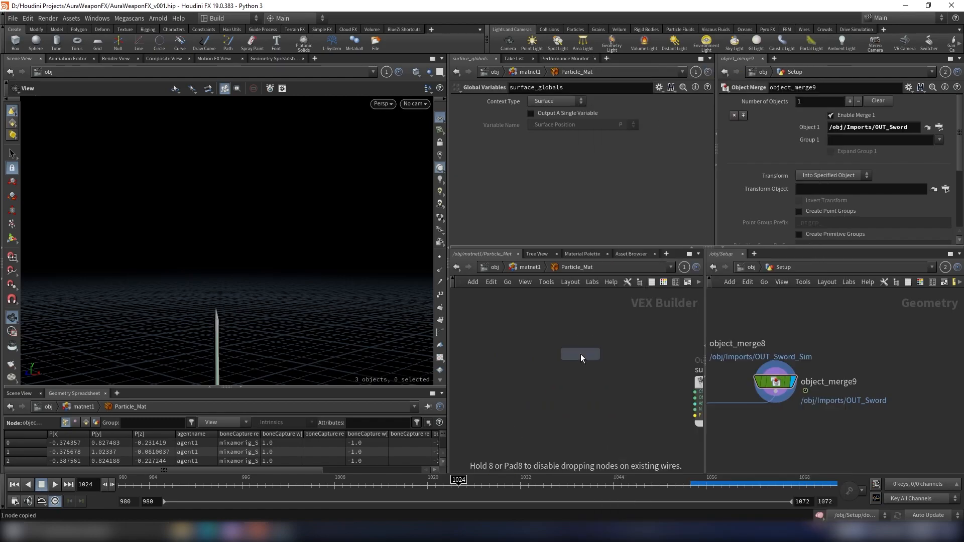
pyautogui.click(504, 373)
pyautogui.scroll(-3, 567, 358)
pyautogui.scroll(3, 548, 353)
pyautogui.moveTo(549, 353); pyautogui.dragTo(528, 344, button='middle')
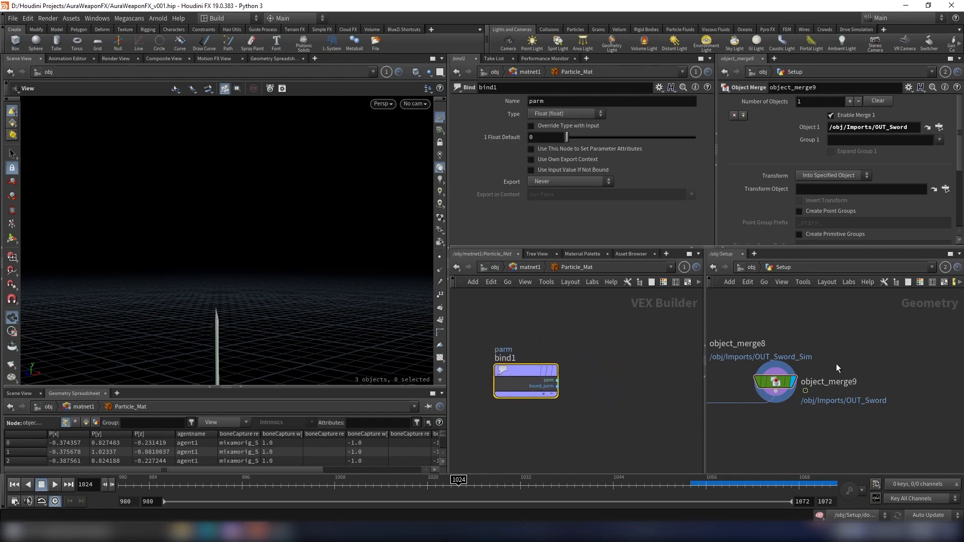
# - Set the Bind node's type to Vector and its name to Cd
pyautogui.scroll(-5, 842, 368)
pyautogui.click(564, 115)
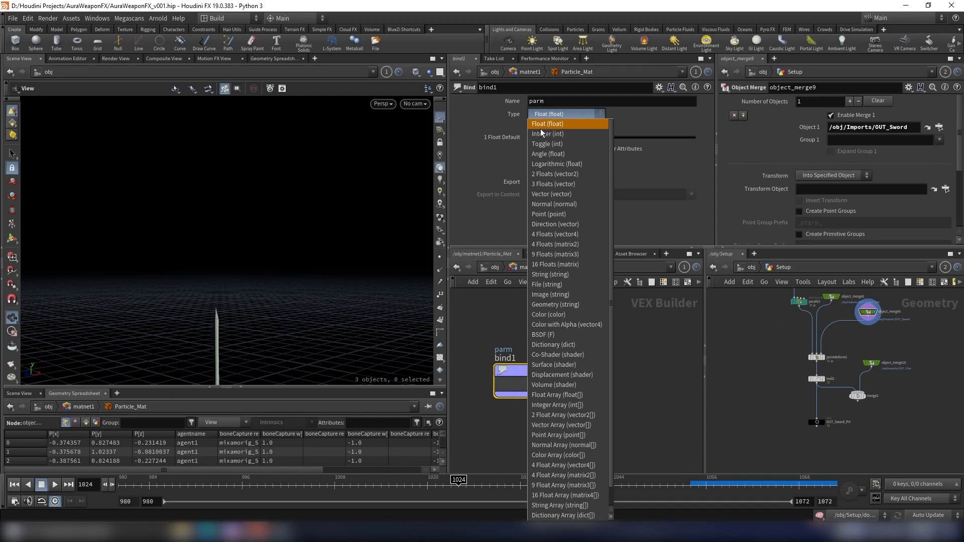
pyautogui.click(541, 194)
pyautogui.doubleClick(569, 101)
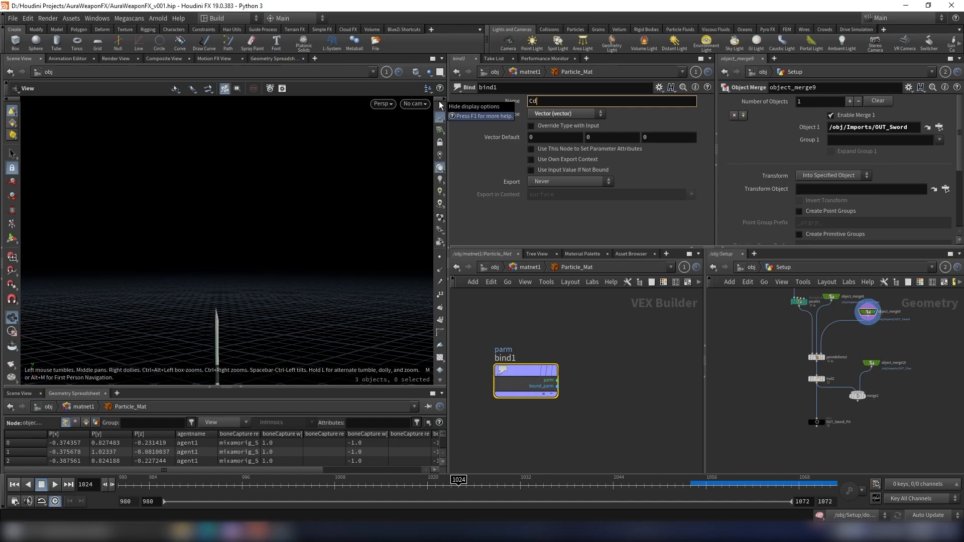
pyautogui.press('Return')
# - Connect the Bind node's Cd output to the surface output's Cf input
pyautogui.scroll(-3, 638, 414)
pyautogui.scroll(4, 562, 403)
pyautogui.moveTo(630, 411); pyautogui.dragTo(535, 385, button='middle')
pyautogui.scroll(-4, 558, 383)
pyautogui.scroll(3, 555, 384)
pyautogui.scroll(1, 527, 387)
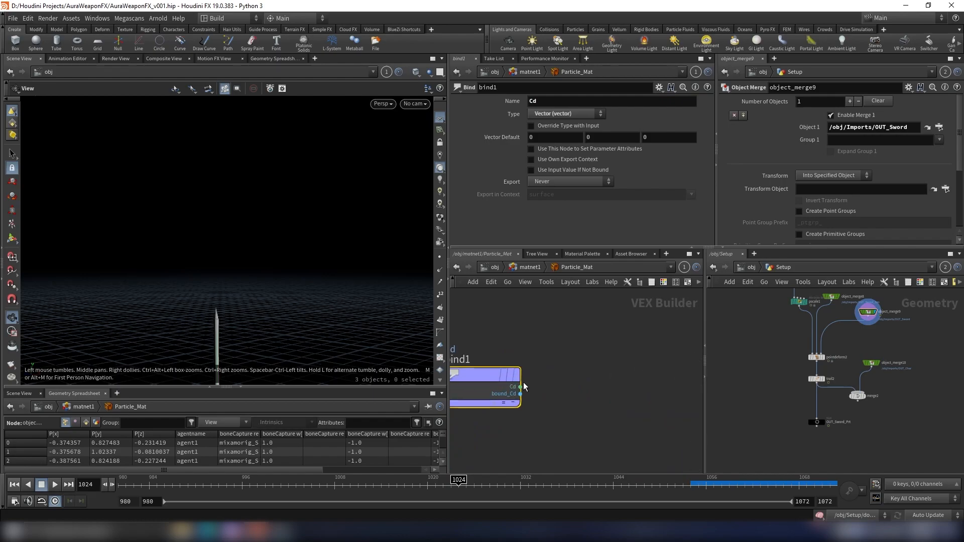
pyautogui.click(522, 387)
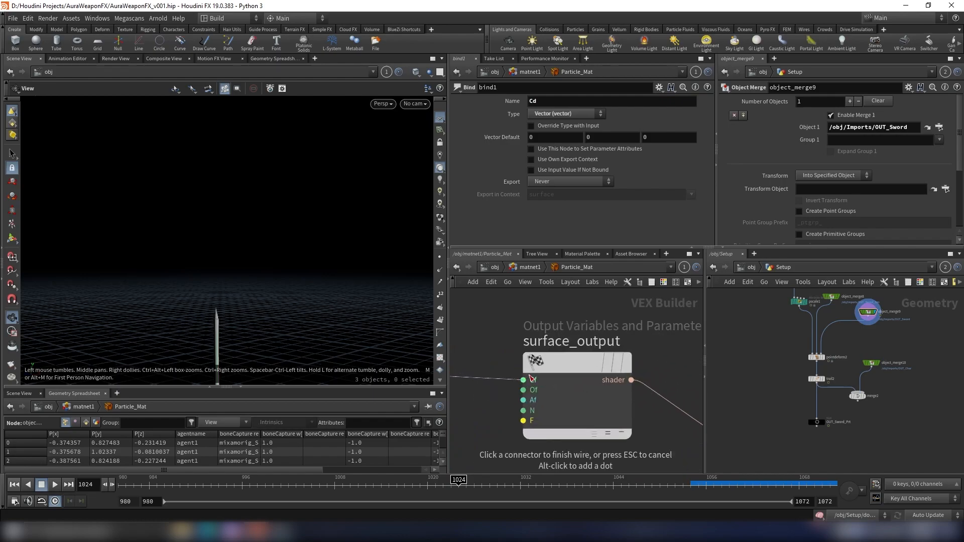
pyautogui.click(525, 381)
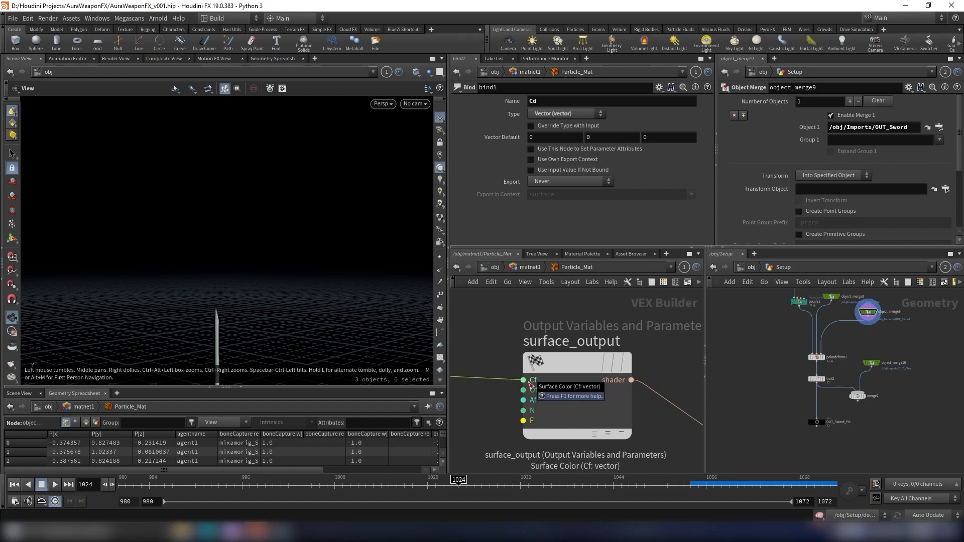
# - Copy Particle_Mat and assign it as the material on both RNDR_SHIELD geometry nodes
pyautogui.scroll(-5, 530, 384)
pyautogui.moveTo(523, 357); pyautogui.dragTo(522, 364)
pyautogui.press('u')
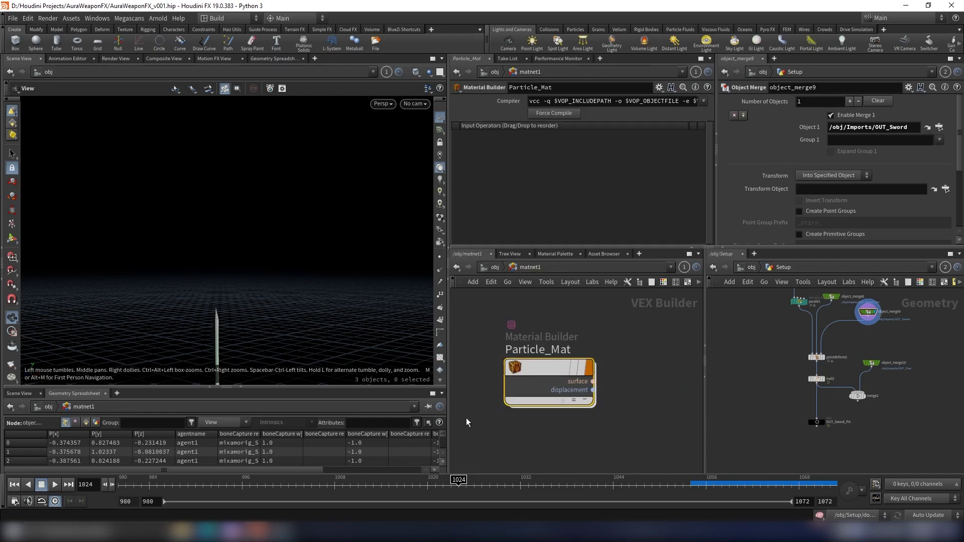
pyautogui.click(494, 269)
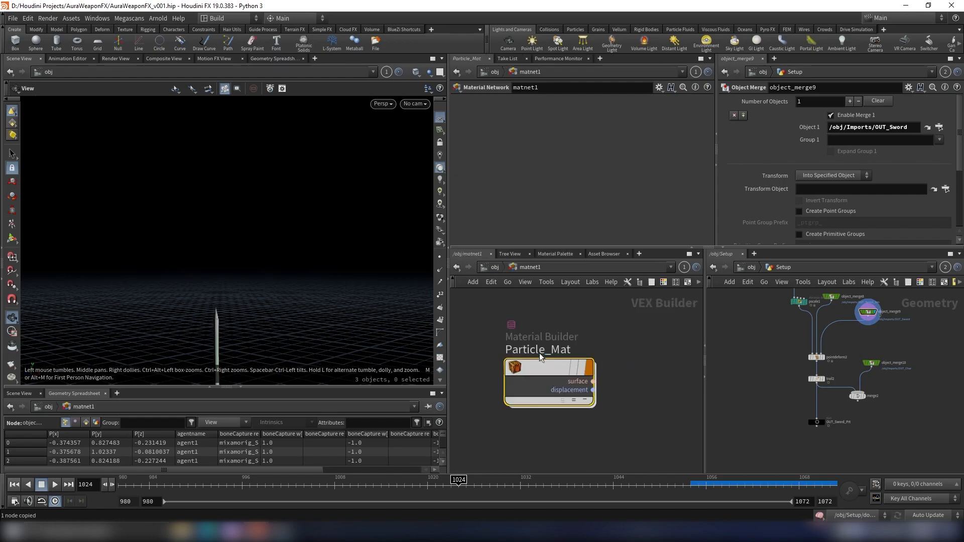
pyautogui.doubleClick(540, 357)
pyautogui.hotkey('ctrl', 'c')
pyautogui.click(495, 267)
pyautogui.scroll(3, 647, 399)
pyautogui.moveTo(601, 346); pyautogui.dragTo(512, 439)
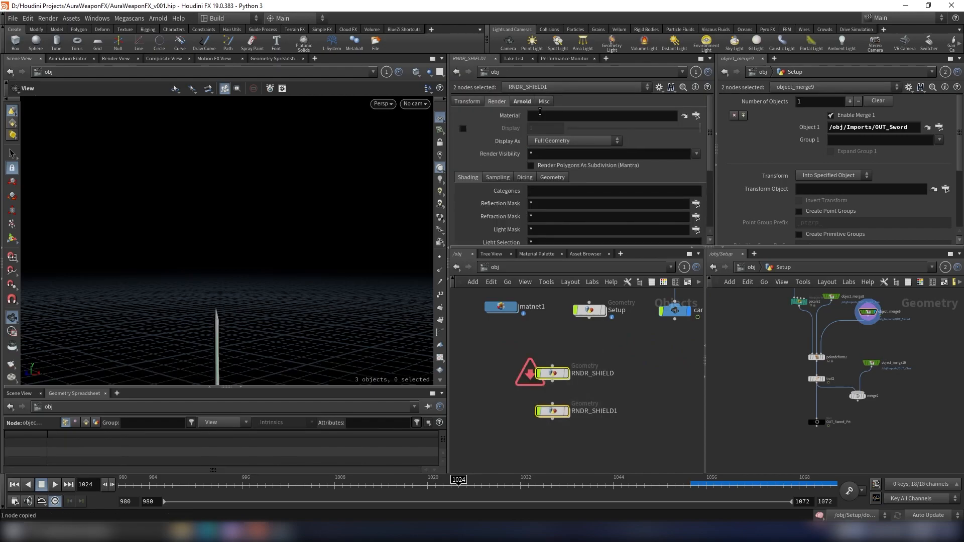
pyautogui.press('Return')
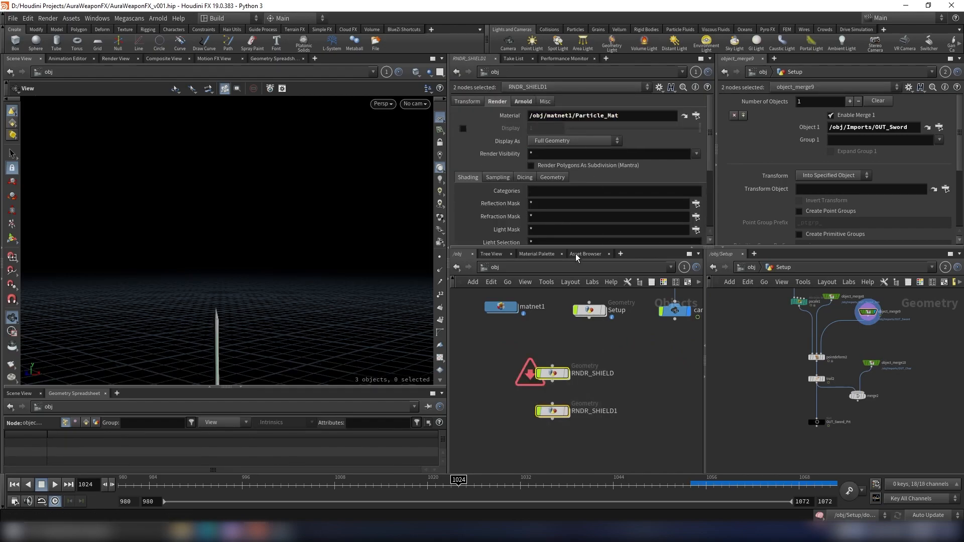
# - Select both RNDR geometry nodes and set their node color to red
pyautogui.click(562, 306)
pyautogui.scroll(2, 566, 354)
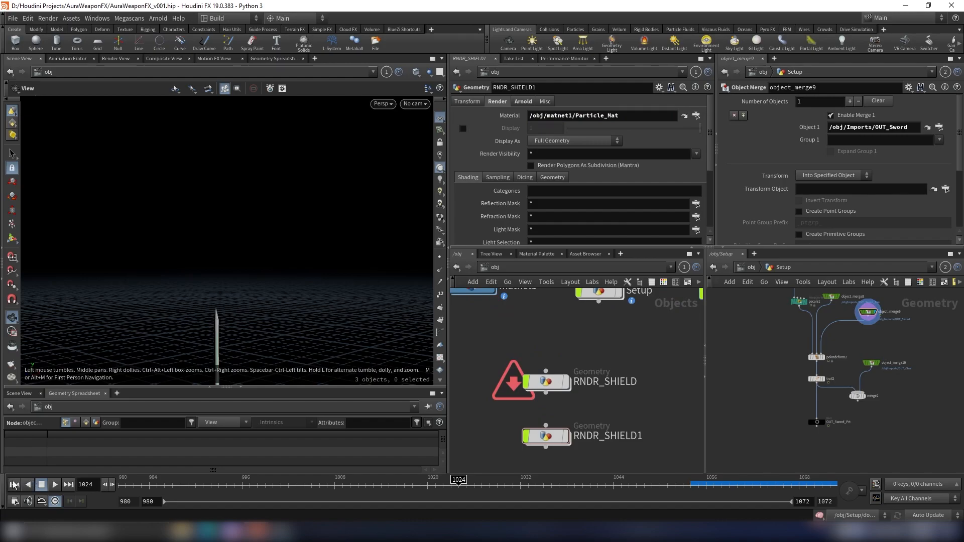
pyautogui.moveTo(629, 354); pyautogui.dragTo(507, 397)
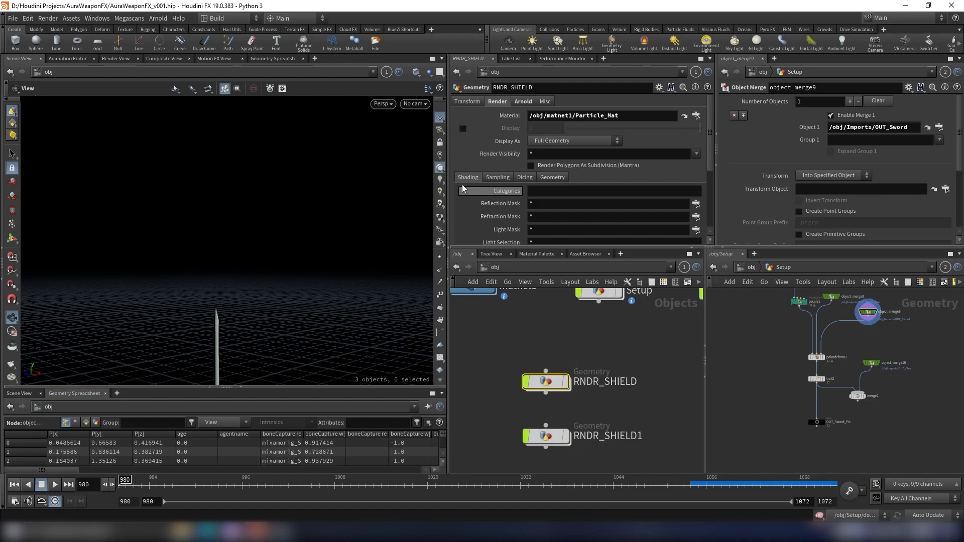
pyautogui.moveTo(621, 352); pyautogui.dragTo(520, 456)
pyautogui.click(496, 177)
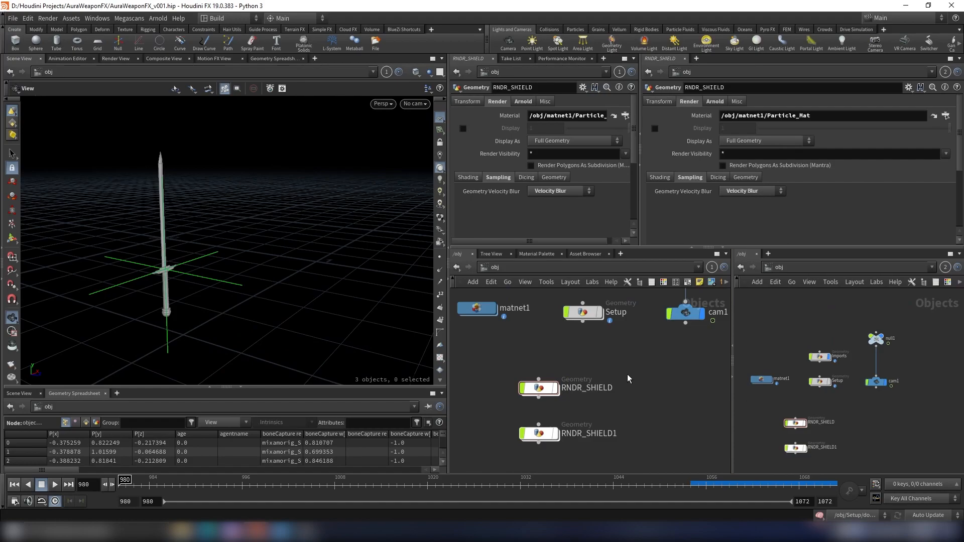
pyautogui.moveTo(603, 369); pyautogui.dragTo(532, 444)
pyautogui.press('c')
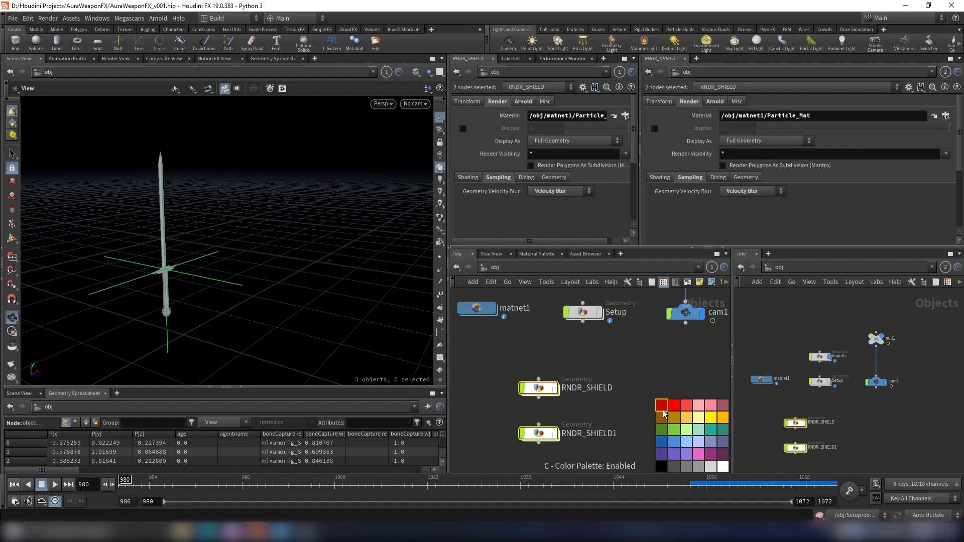
pyautogui.click(662, 408)
pyautogui.press('c')
pyautogui.scroll(-2, 587, 372)
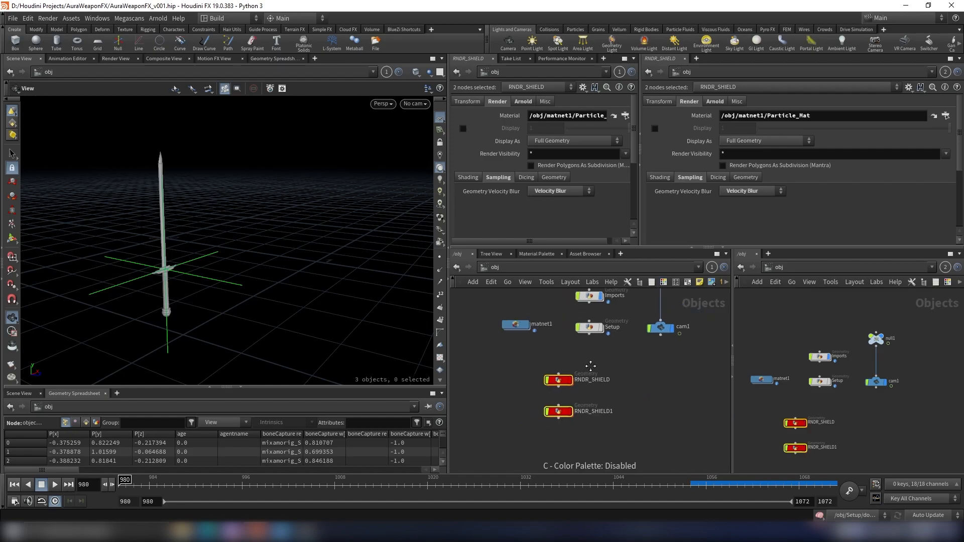
pyautogui.moveTo(588, 367); pyautogui.dragTo(600, 360, button='middle')
pyautogui.scroll(6, 611, 407)
# - Rename the RNDR_SHIELD1 node to RNDR_SWORD
pyautogui.click(655, 404)
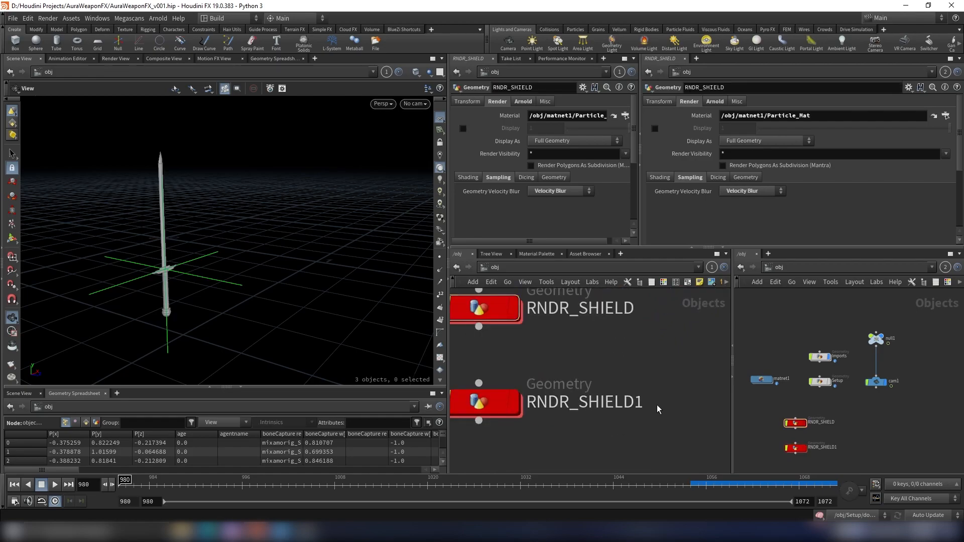
pyautogui.doubleClick(656, 405)
pyautogui.moveTo(655, 404); pyautogui.dragTo(583, 404)
pyautogui.write('SOW')
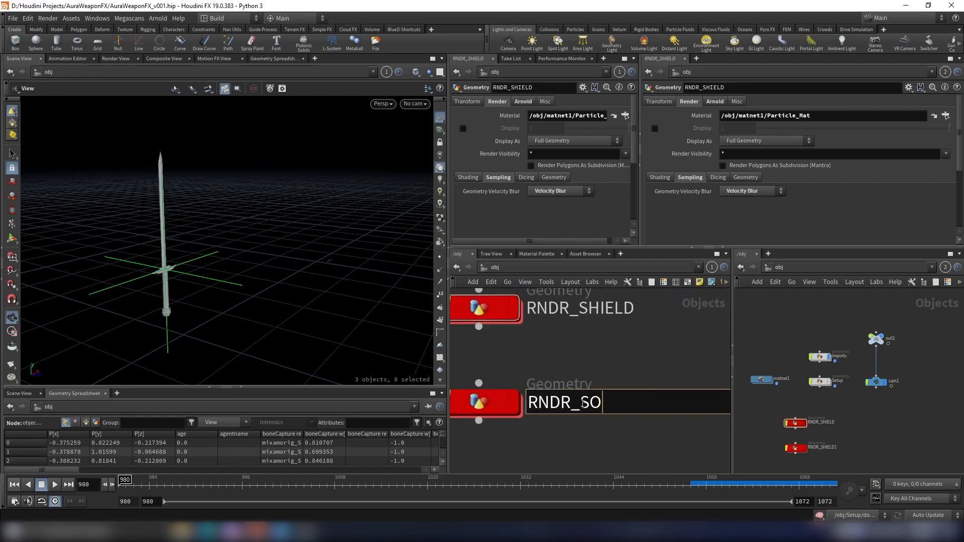
pyautogui.press('BackSpace')
pyautogui.press('BackSpace')
pyautogui.write('WORD')
pyautogui.press('Return')
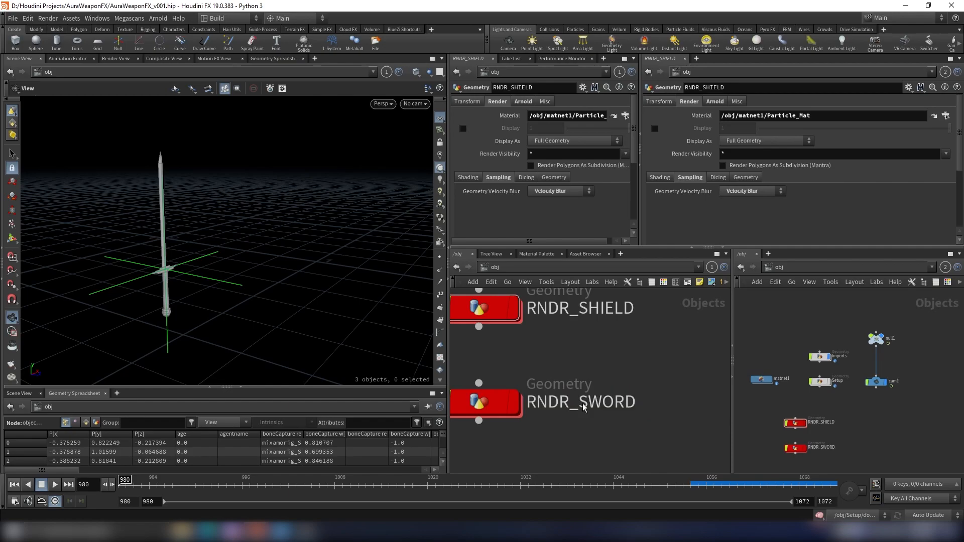
# - Switch the second network view to the out context and add a Mantra render node
pyautogui.scroll(-5, 601, 377)
pyautogui.click(827, 269)
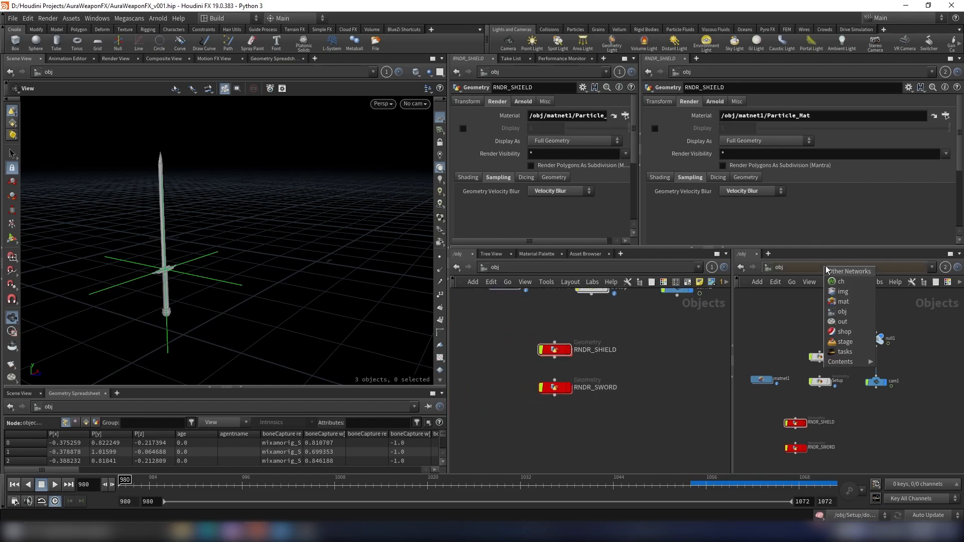
pyautogui.click(838, 321)
pyautogui.press('h')
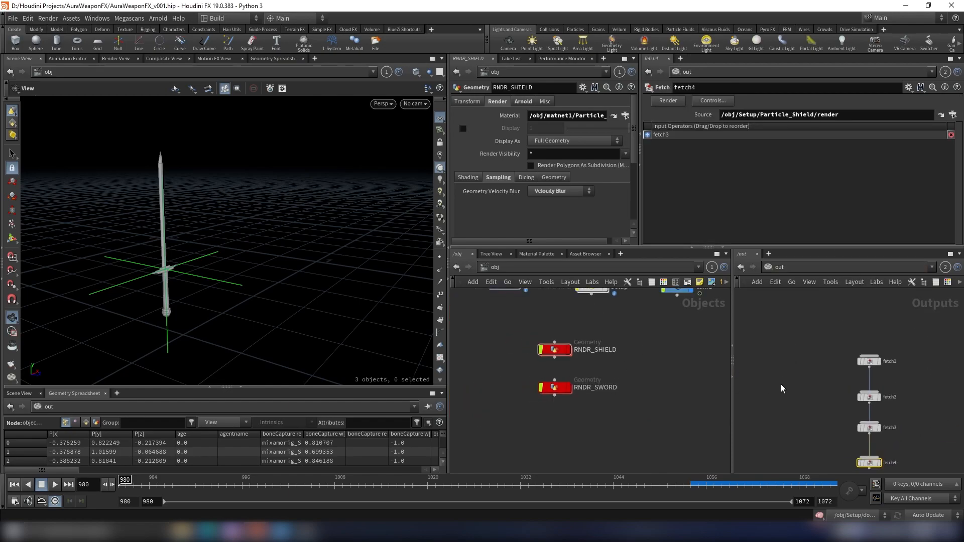
pyautogui.press('Tab')
pyautogui.write('mant')
pyautogui.press('Return')
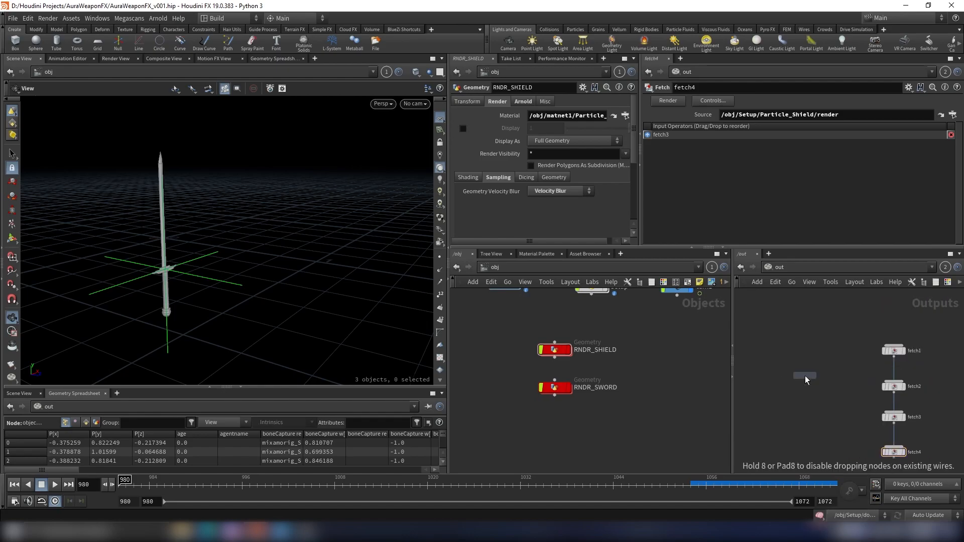
pyautogui.click(805, 377)
# - Rename the Mantra node to Shield_Particle_v1
pyautogui.scroll(4, 805, 378)
pyautogui.press('F2')
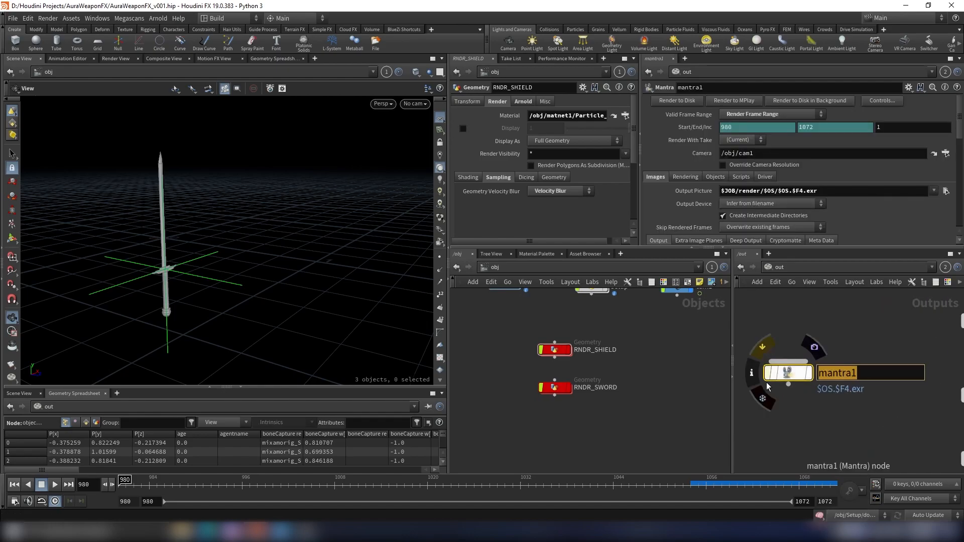
pyautogui.write('Shield_P')
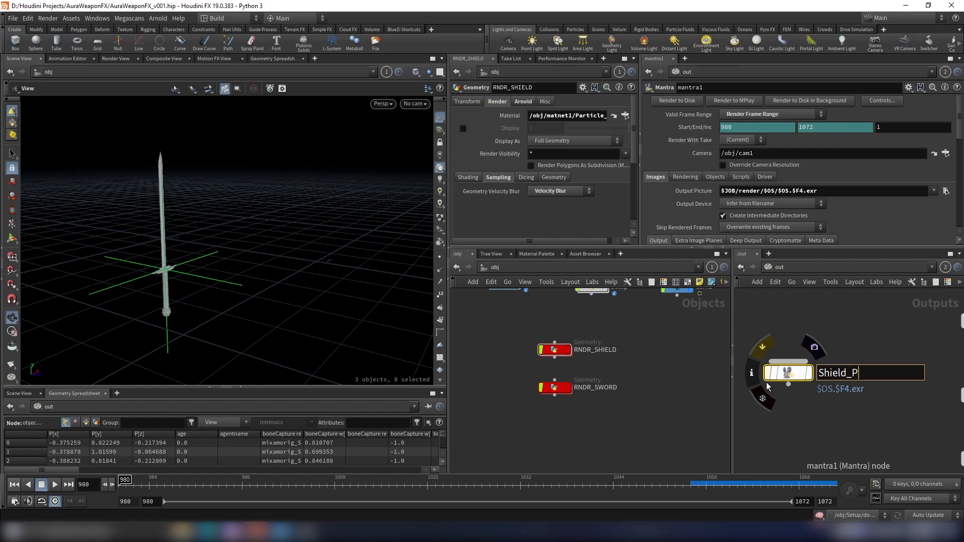
pyautogui.write('article_v1')
pyautogui.press('Return')
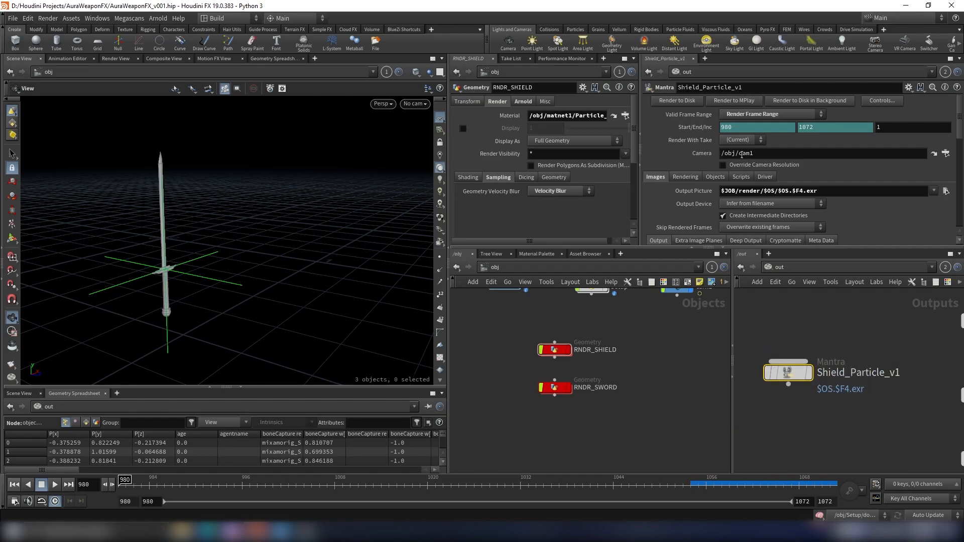
# - Revert the Valid Frame Range and Output Picture parameters to their defaults
pyautogui.rightClick(701, 116)
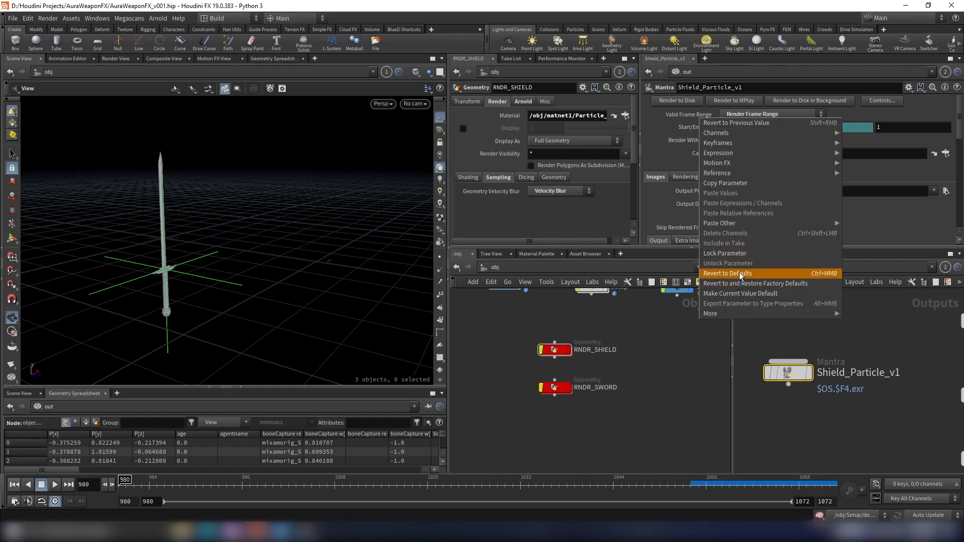
pyautogui.click(743, 273)
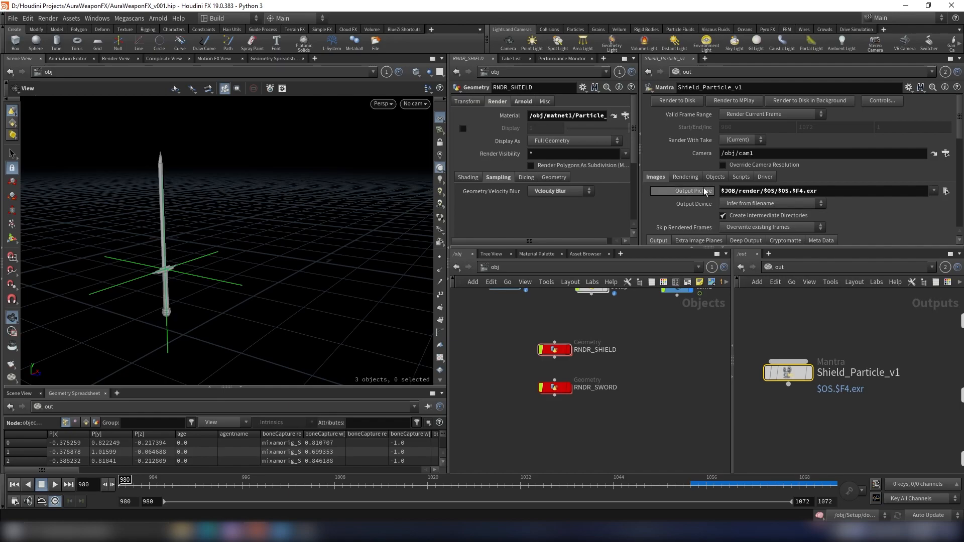
pyautogui.rightClick(704, 190)
pyautogui.click(766, 357)
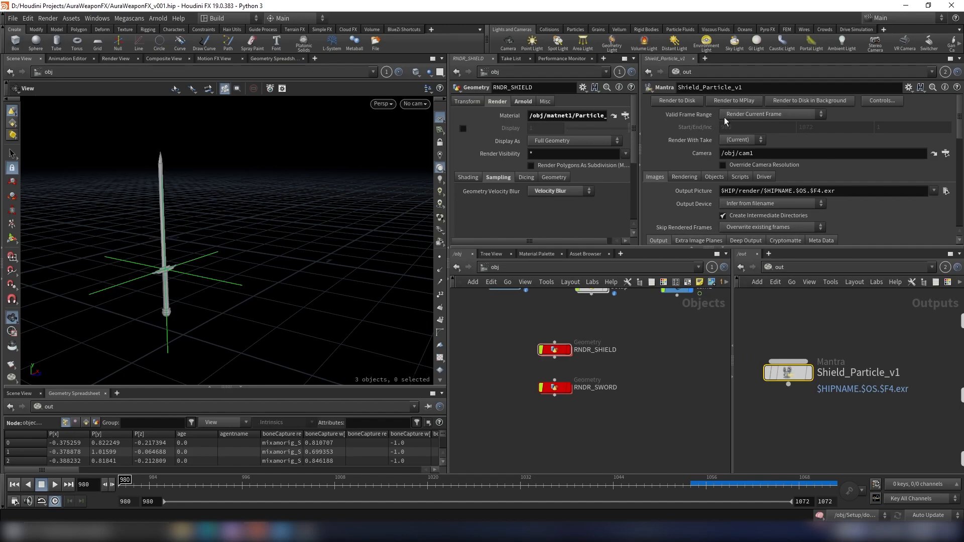
# - Set the Valid Frame Range to Render Frame Range, delete the start frame's channel, and set start to 1001
pyautogui.click(746, 114)
pyautogui.click(749, 134)
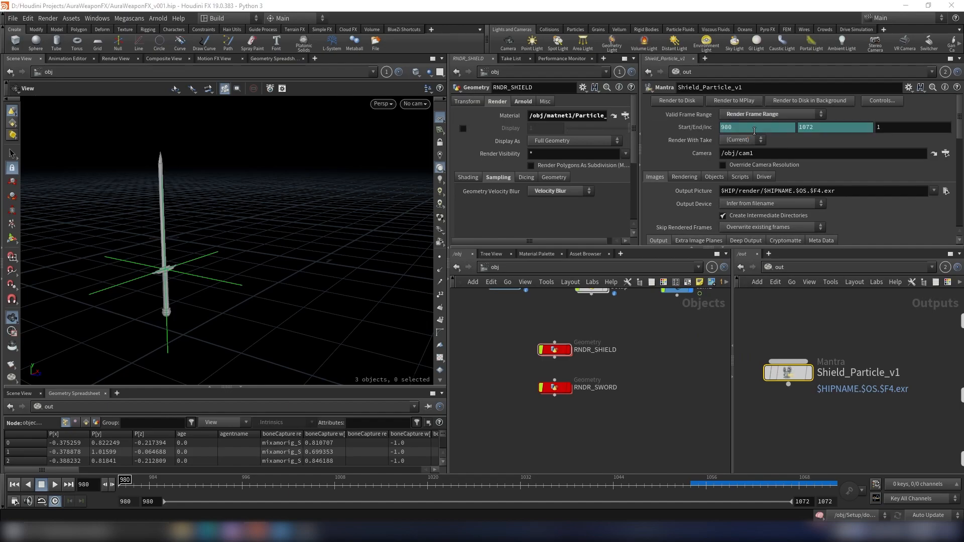
pyautogui.rightClick(744, 129)
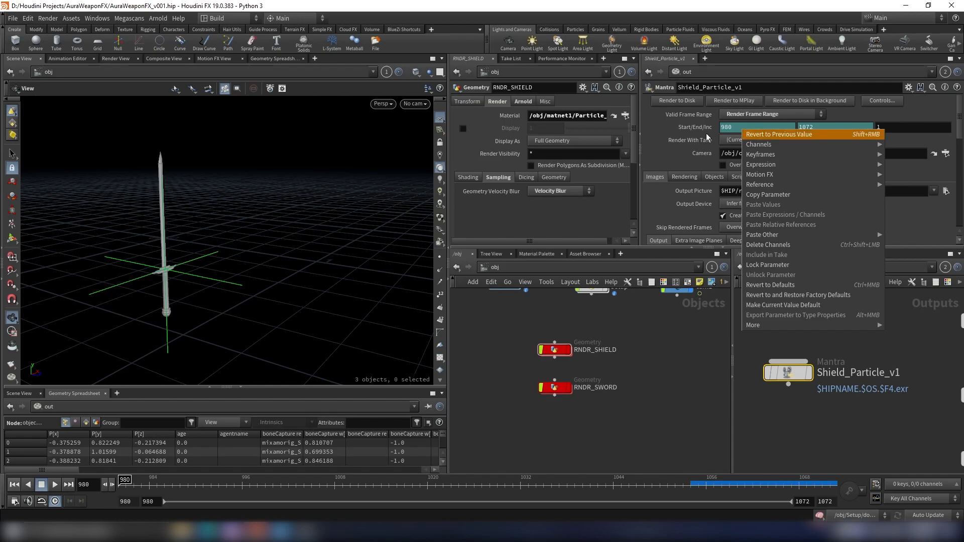
pyautogui.click(785, 246)
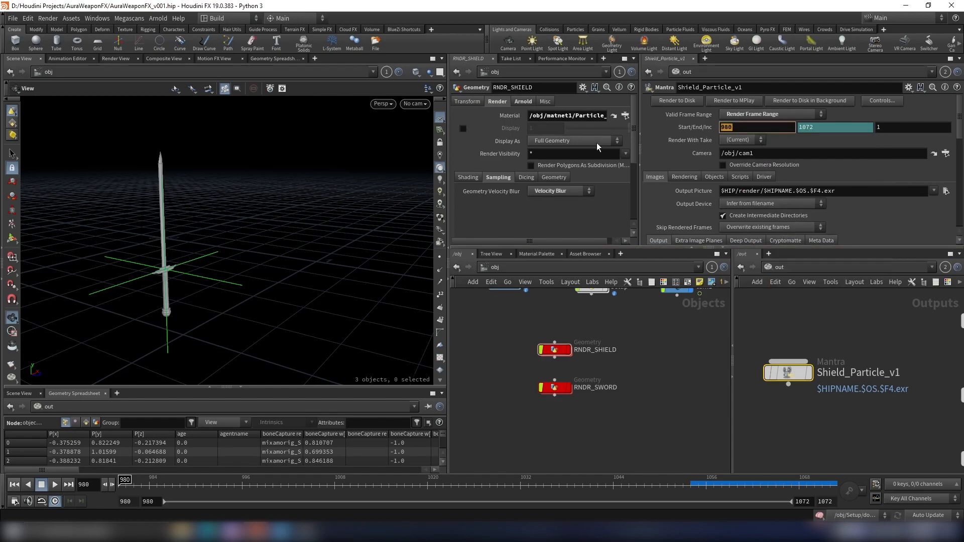
pyautogui.write('1001')
pyautogui.press('Return')
# - Pick cam1 as the Mantra render camera through the operator chooser
pyautogui.doubleClick(744, 128)
pyautogui.click(945, 153)
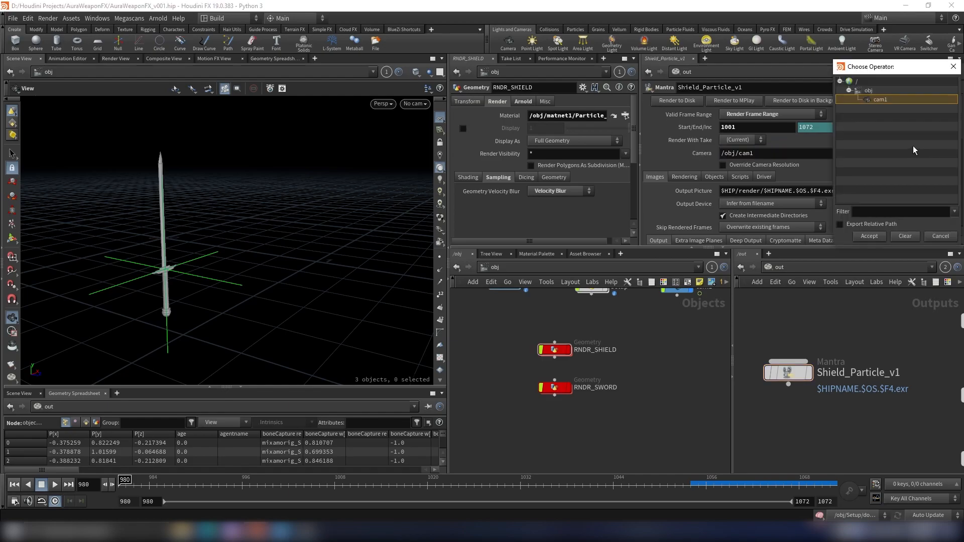
pyautogui.scroll(-5, 670, 342)
pyautogui.moveTo(670, 342); pyautogui.dragTo(631, 365, button='middle')
pyautogui.scroll(6, 634, 352)
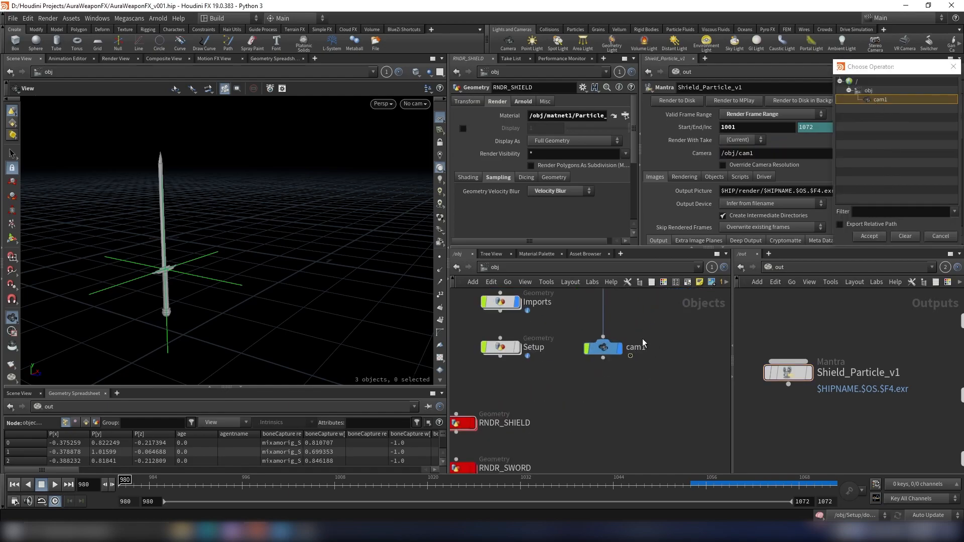
pyautogui.click(873, 239)
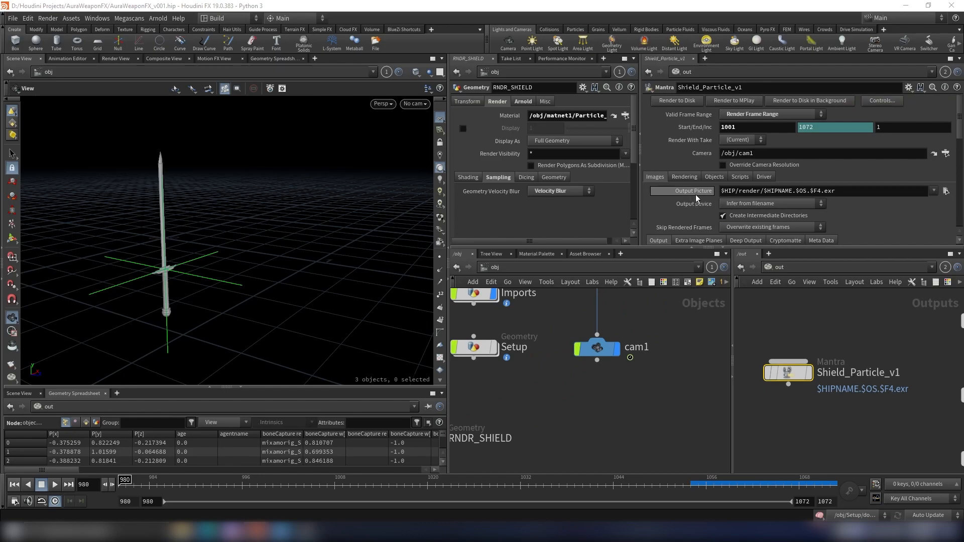
# - Set the Output Picture path to $JOB/render/$OS/$OS.$F4.exr
pyautogui.moveTo(874, 191); pyautogui.dragTo(597, 194)
pyautogui.write('$JOB')
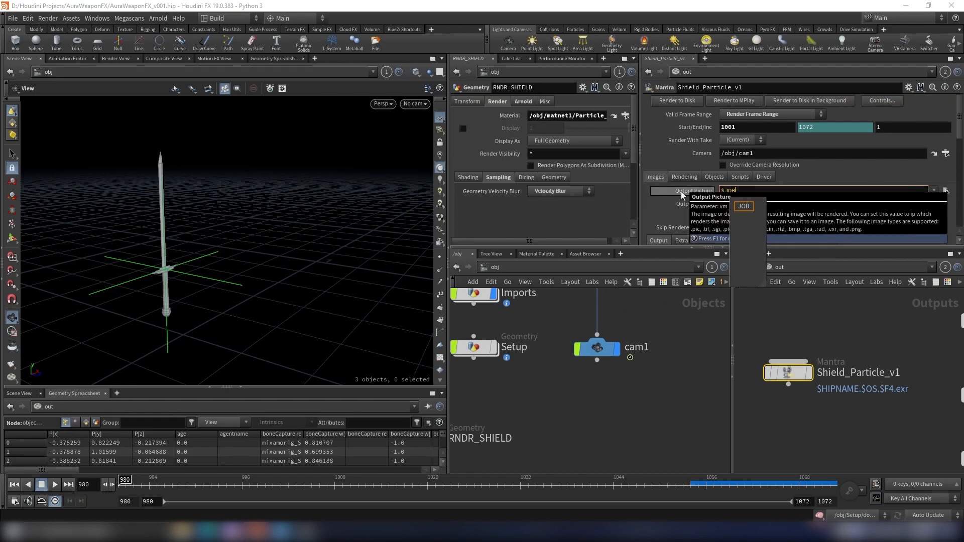
pyautogui.write('/ren')
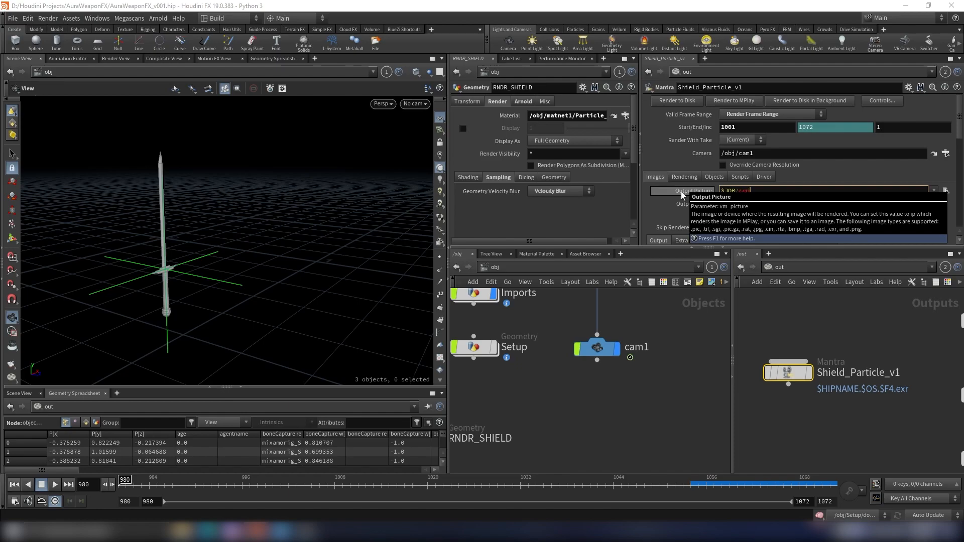
pyautogui.write('der/$OS')
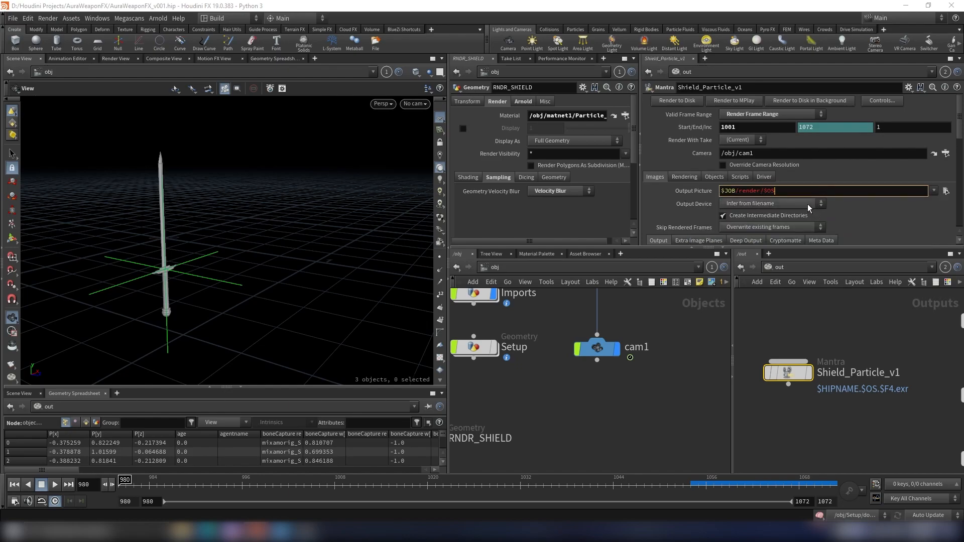
pyautogui.scroll(-2, 839, 340)
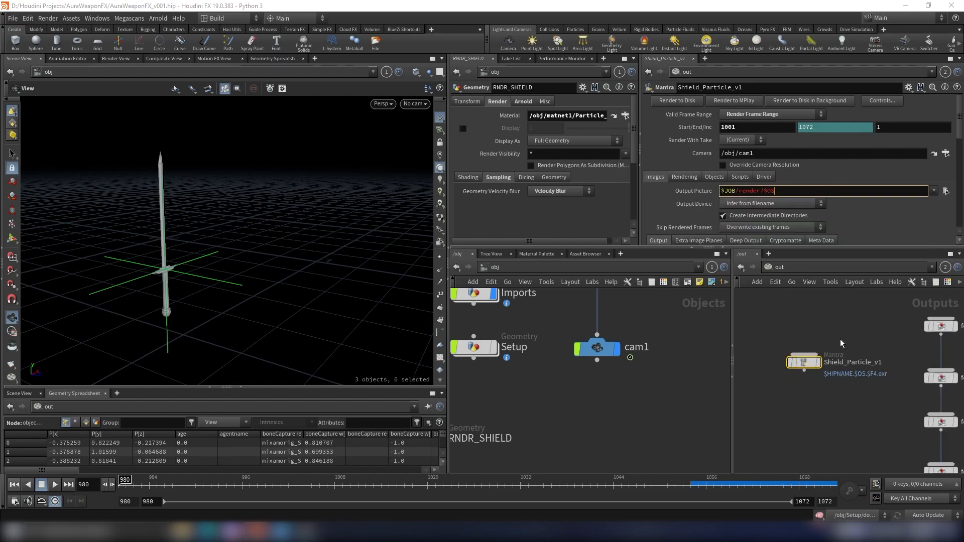
pyautogui.moveTo(840, 341); pyautogui.dragTo(842, 343, button='middle')
pyautogui.scroll(2, 841, 342)
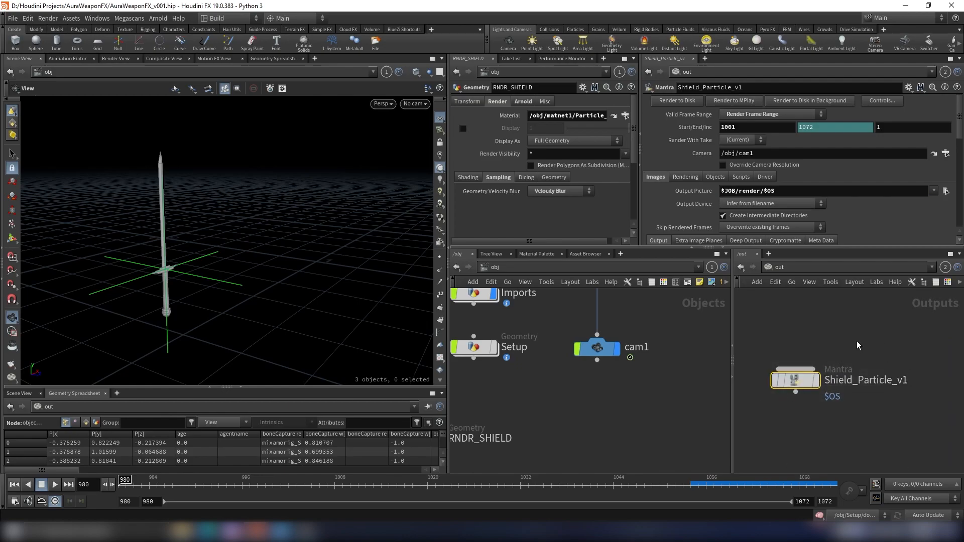
pyautogui.click(796, 193)
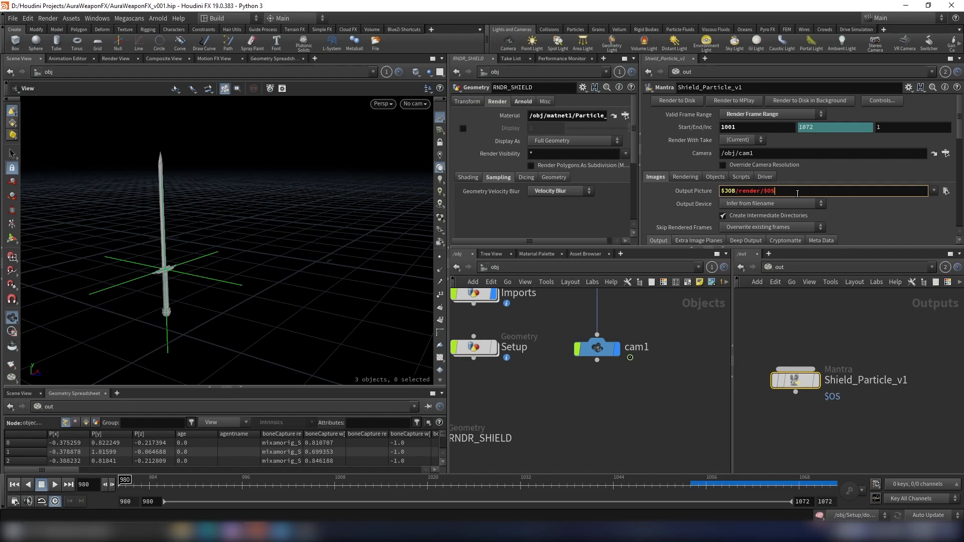
pyautogui.write('/$OS')
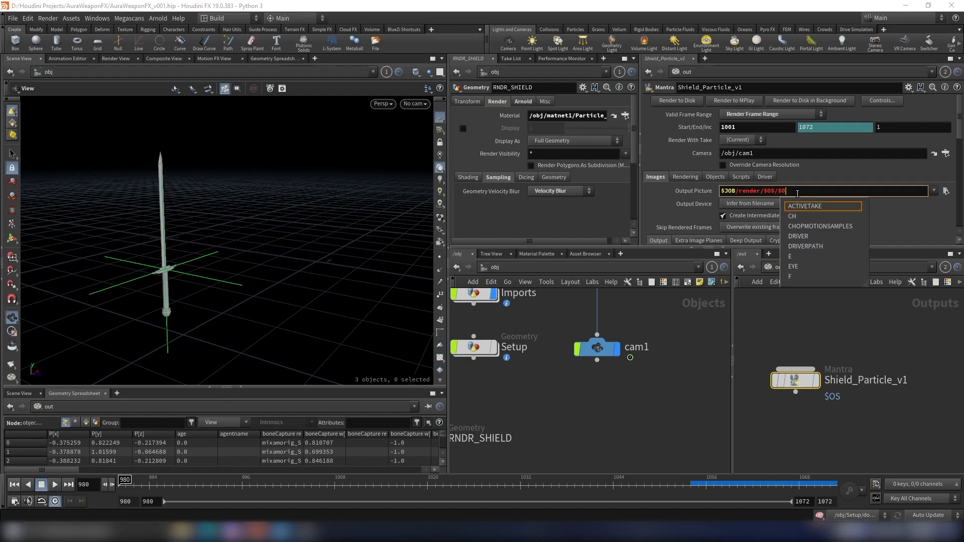
pyautogui.write('.')
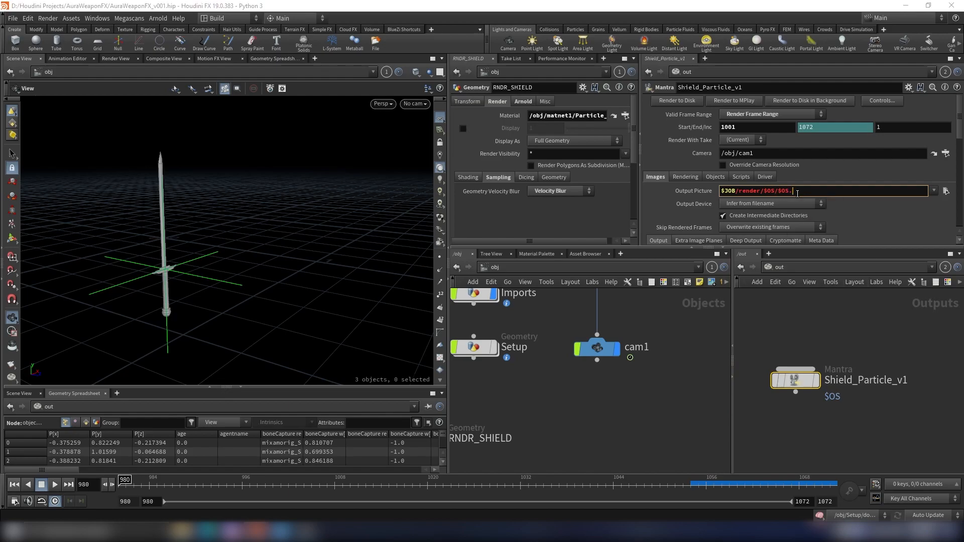
pyautogui.write('$F4')
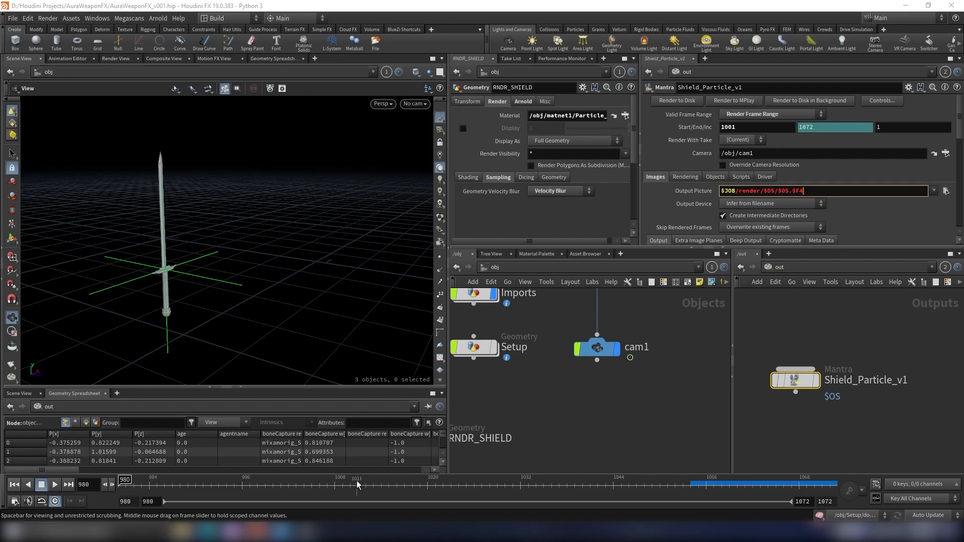
pyautogui.moveTo(805, 191); pyautogui.dragTo(798, 196)
pyautogui.click(819, 195)
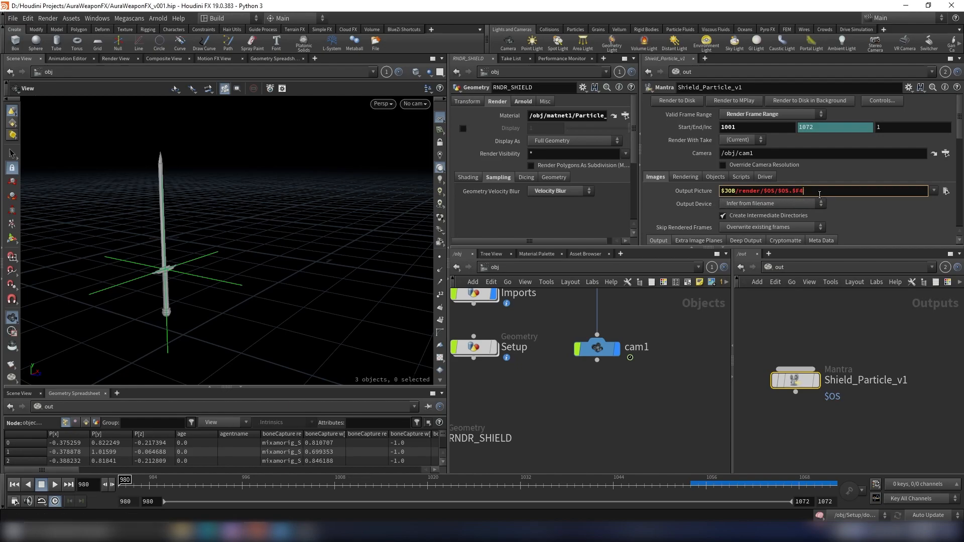
pyautogui.write('.exr')
pyautogui.press('Return')
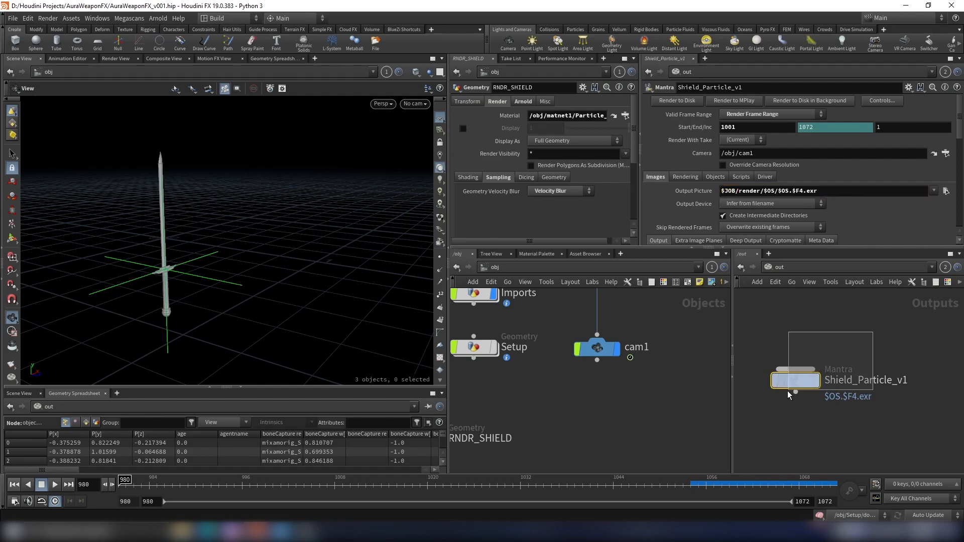
pyautogui.scroll(-4, 854, 340)
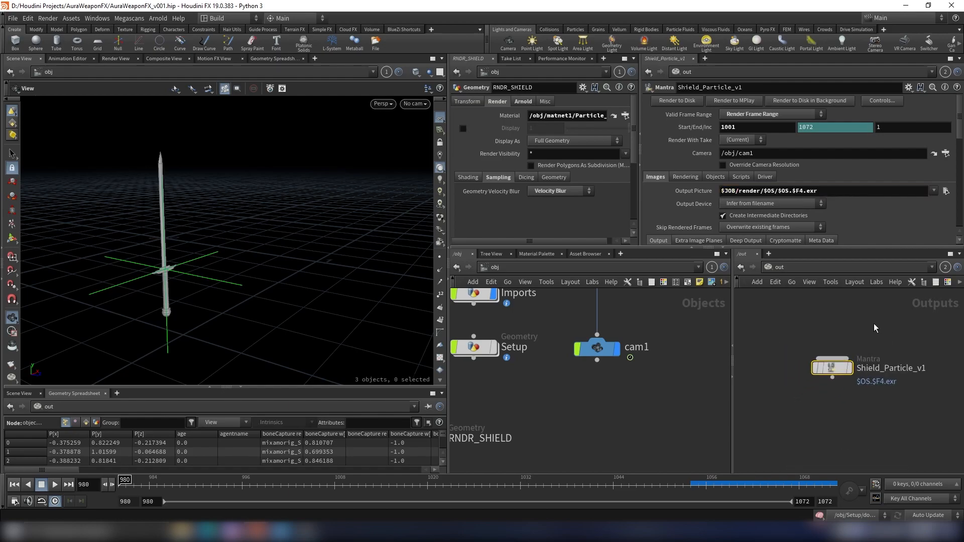
# - Enable Allow Motion Blur in the Mantra rendering settings and set the shutter offset to -1
pyautogui.scroll(2, 838, 338)
pyautogui.scroll(-1, 777, 145)
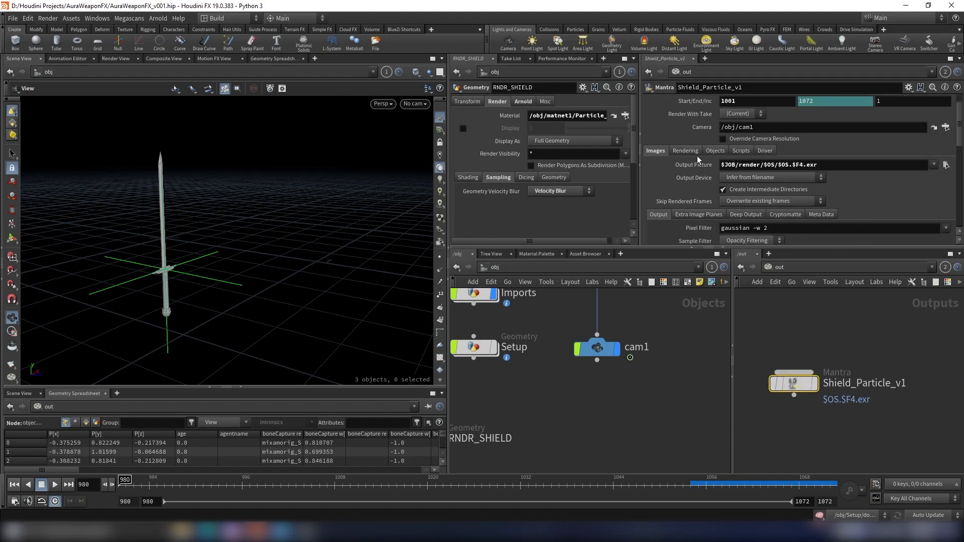
pyautogui.scroll(-2, 697, 154)
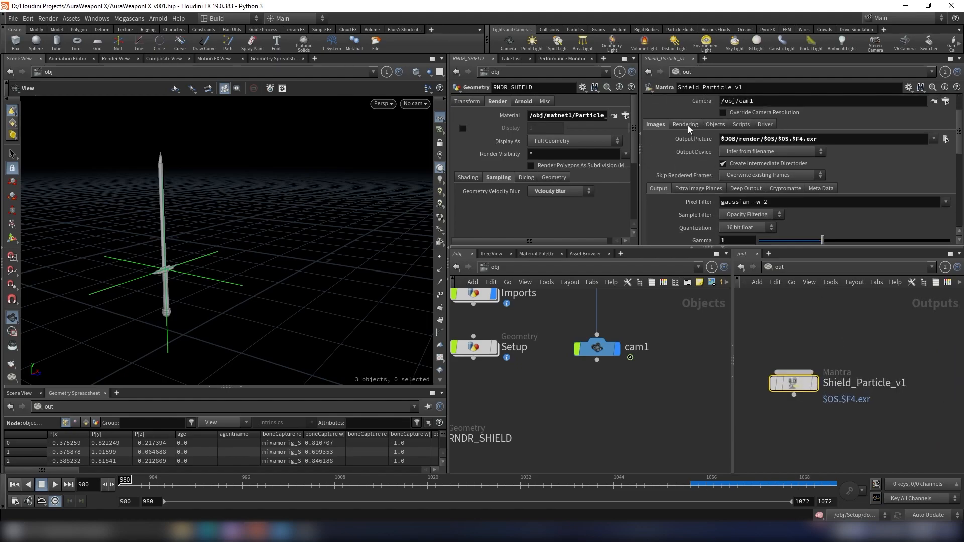
pyautogui.click(687, 126)
pyautogui.scroll(3, 688, 125)
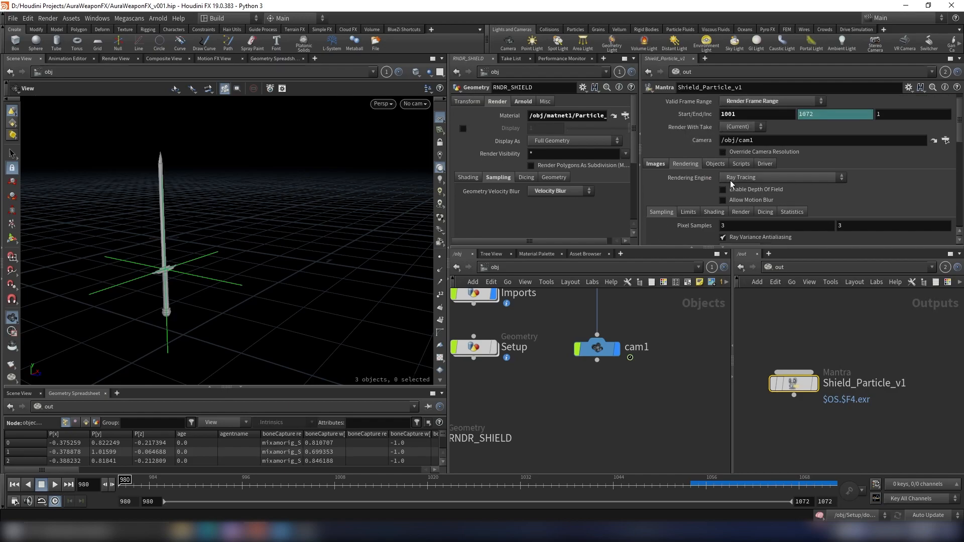
pyautogui.scroll(-1, 768, 203)
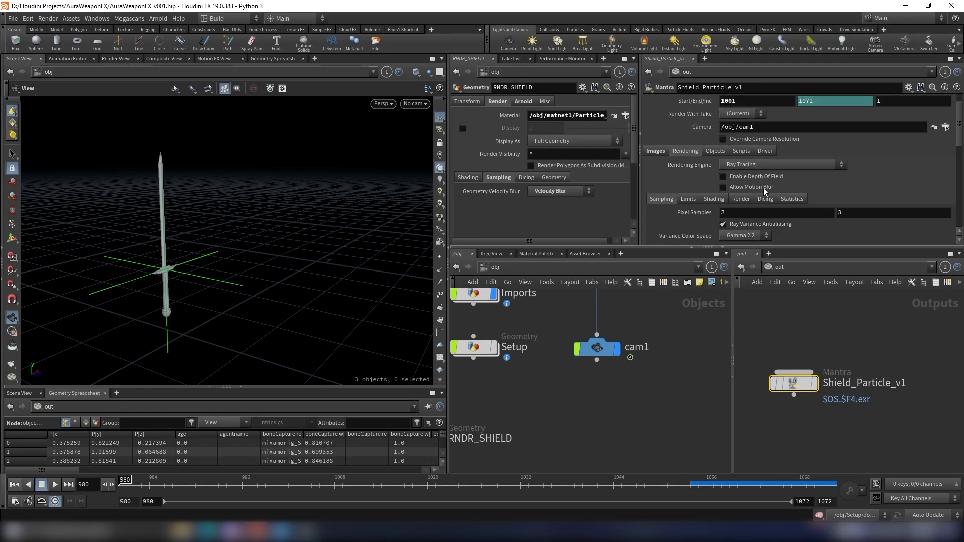
pyautogui.click(763, 187)
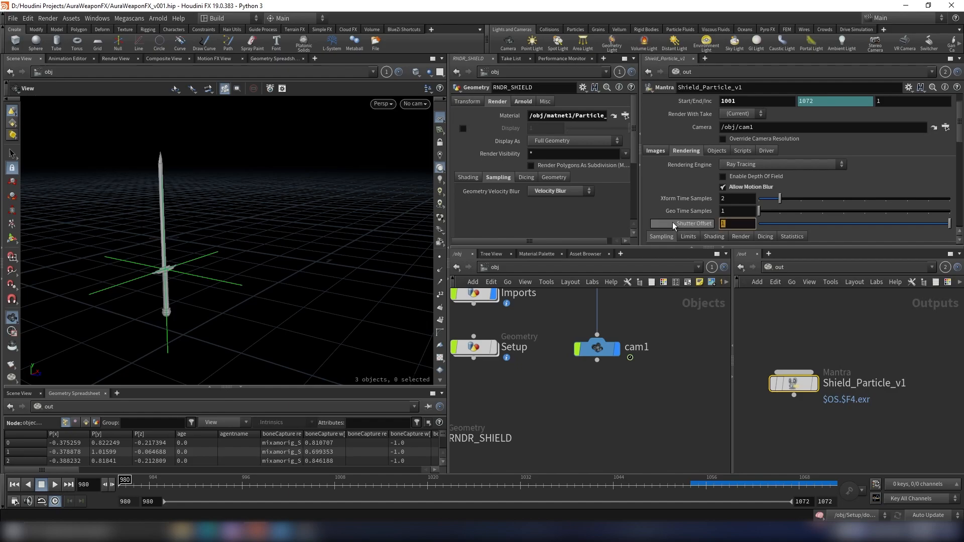
pyautogui.moveTo(671, 224)
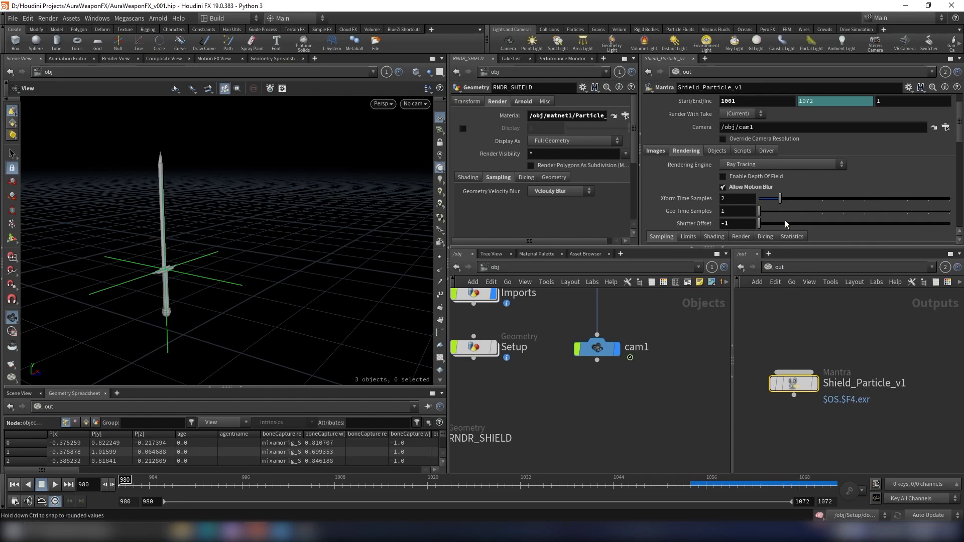
# - Clear the Candidate Objects field and set Force Objects to RNDR_SHIELD through the operator bundles chooser
pyautogui.scroll(-1, 785, 220)
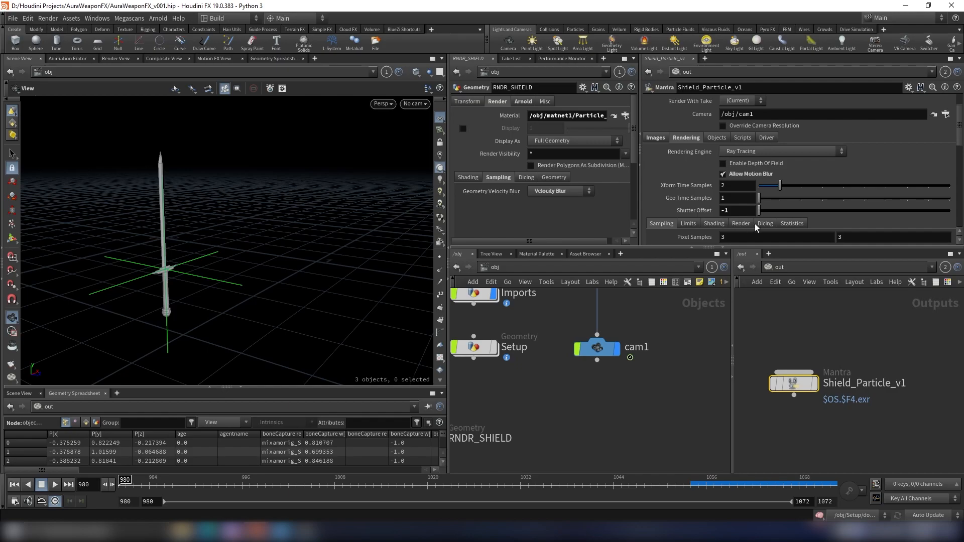
pyautogui.scroll(1, 820, 235)
pyautogui.click(716, 151)
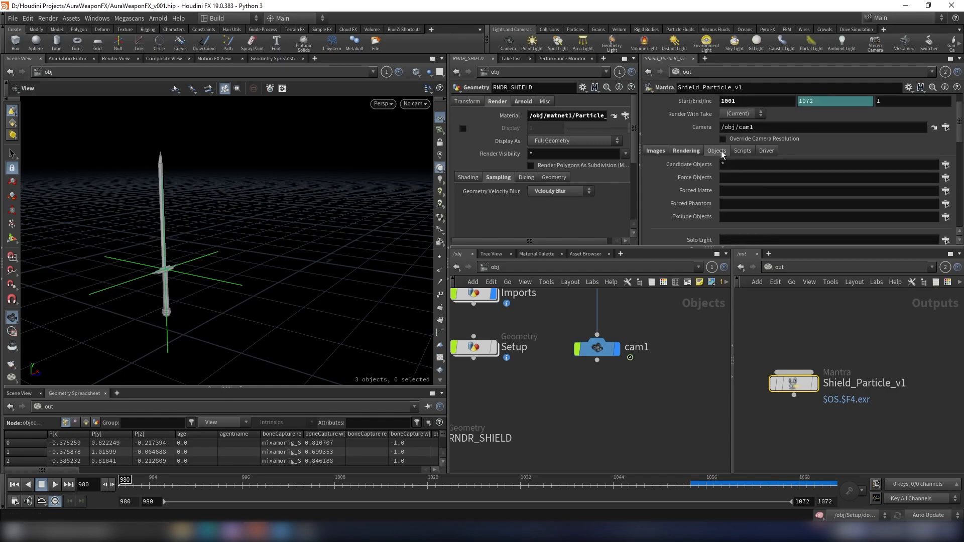
pyautogui.moveTo(760, 168); pyautogui.dragTo(715, 170)
pyautogui.press('BackSpace')
pyautogui.click(859, 178)
pyautogui.click(946, 179)
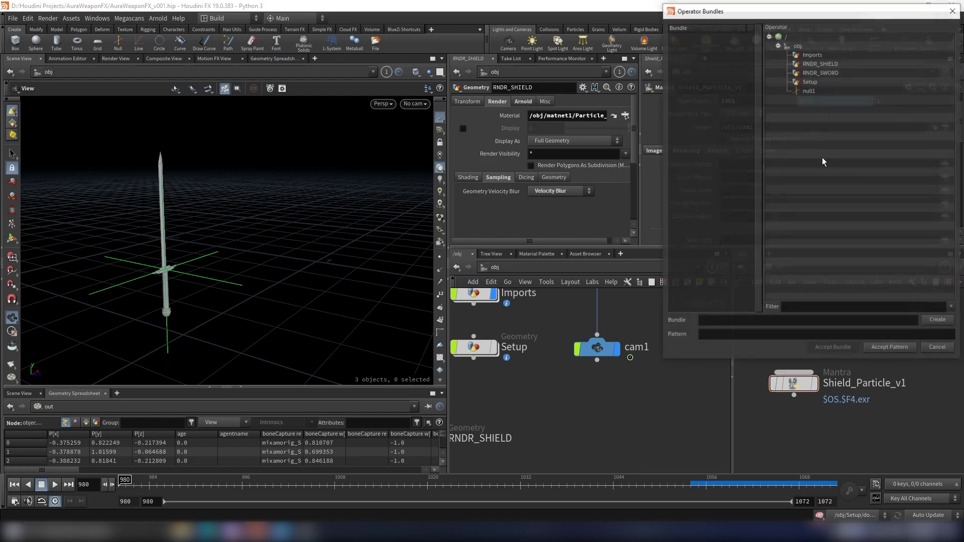
pyautogui.click(825, 64)
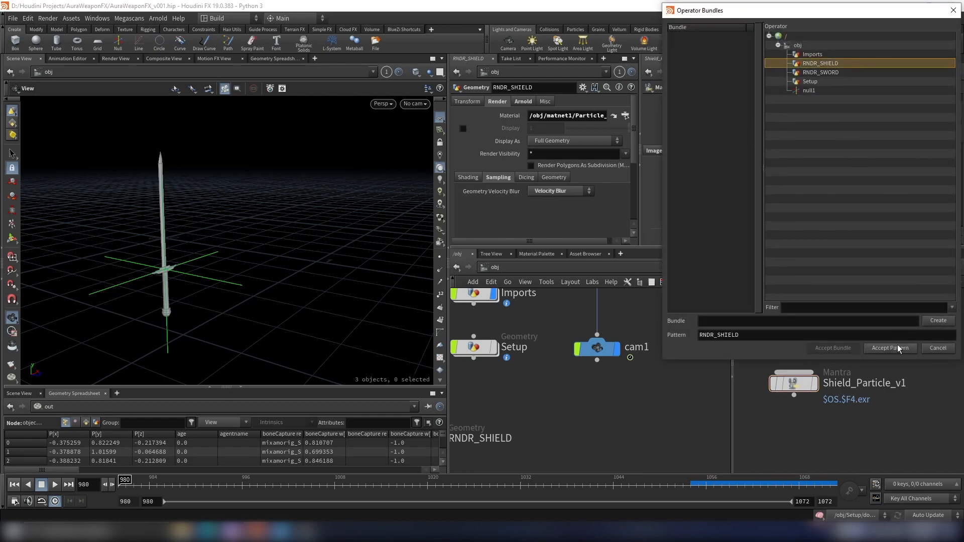
pyautogui.click(889, 347)
# - Clear the Candidate Lights field and turn off Headlight Creation
pyautogui.scroll(-5, 738, 202)
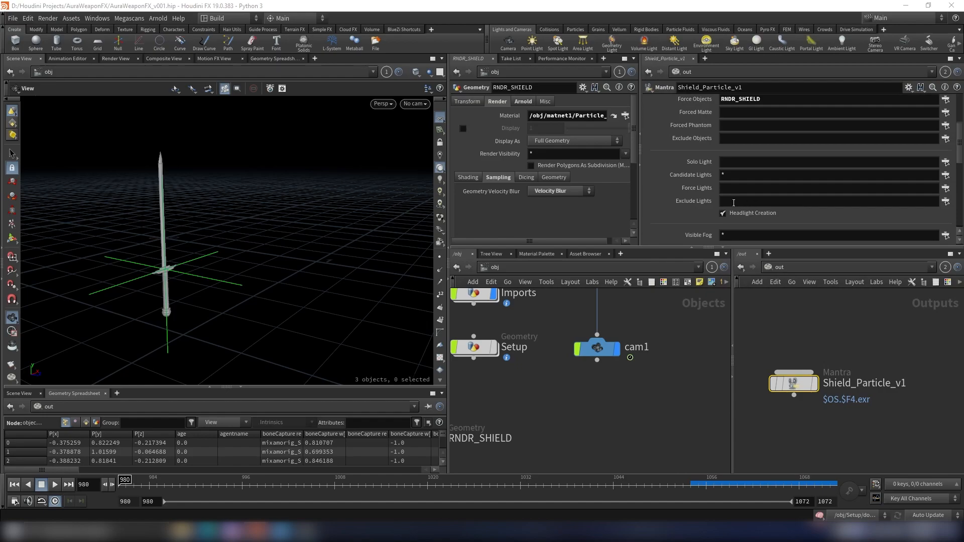
pyautogui.moveTo(730, 176); pyautogui.dragTo(635, 179)
pyautogui.press('BackSpace')
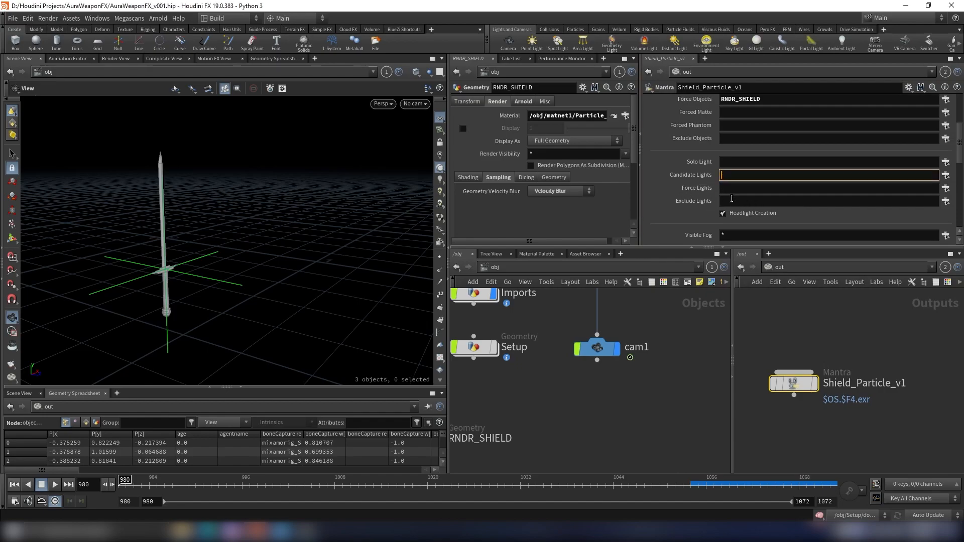
pyautogui.click(769, 215)
# - Save the scene file
pyautogui.scroll(-3, 802, 213)
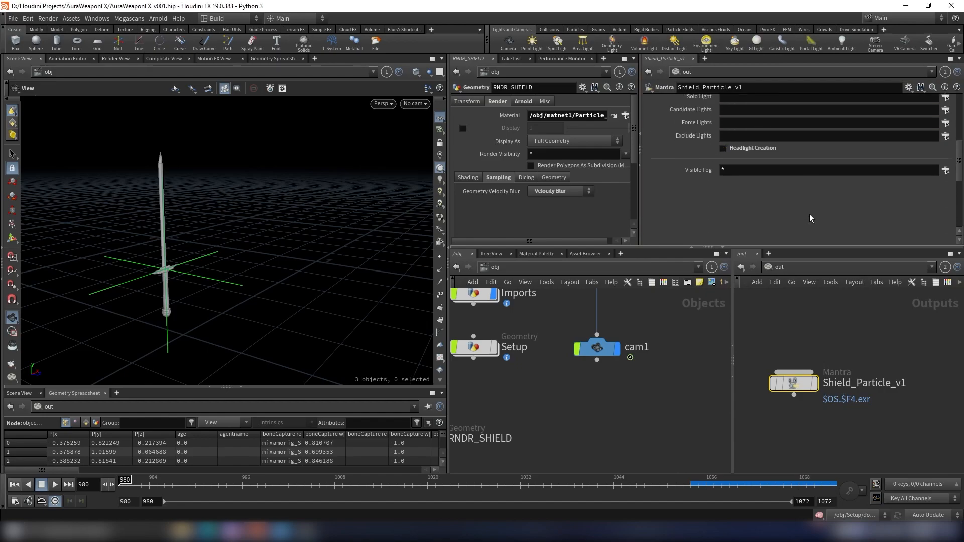
pyautogui.scroll(6, 809, 214)
pyautogui.click(686, 177)
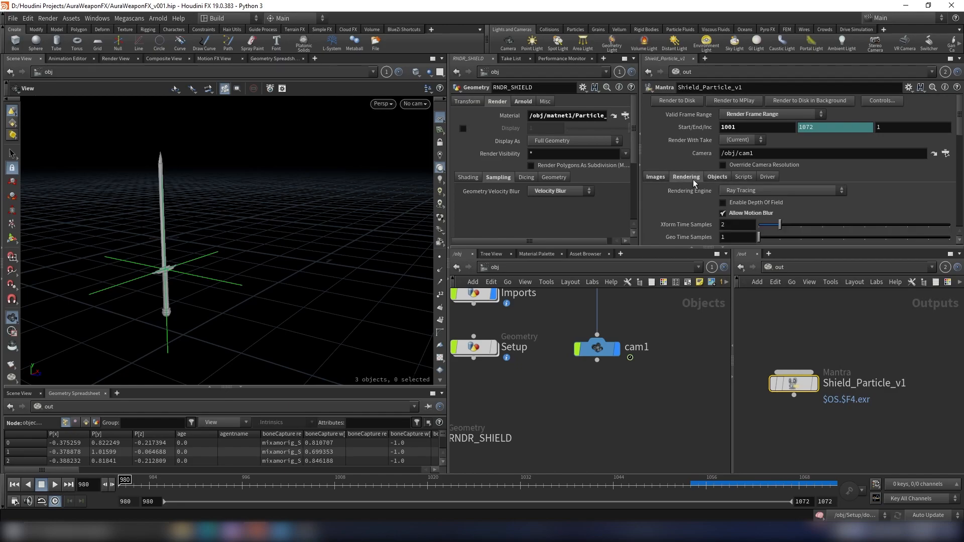
pyautogui.click(906, 351)
pyautogui.hotkey('ctrl', 's')
# - Go to frame 1050 and start a Mantra render of the shield particles in the Render View
pyautogui.click(109, 59)
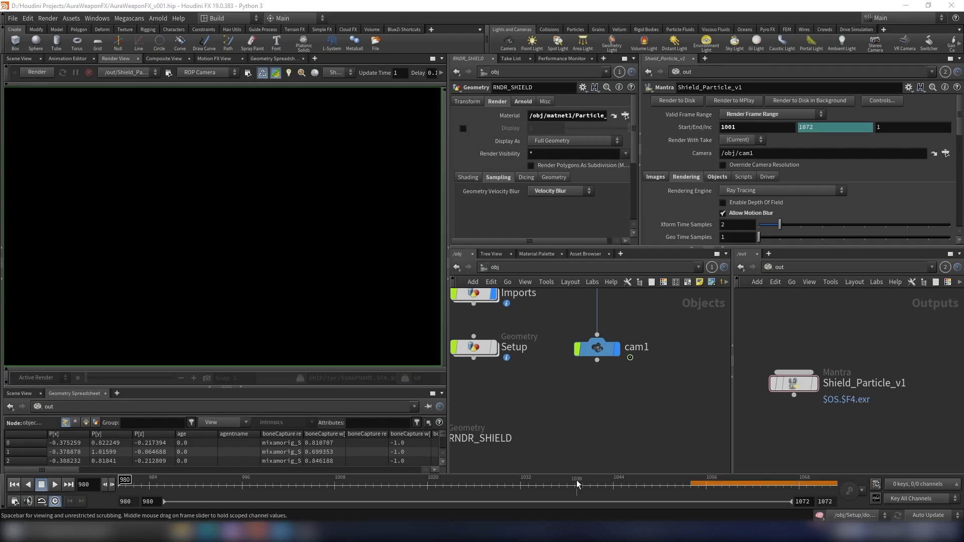
pyautogui.click(659, 486)
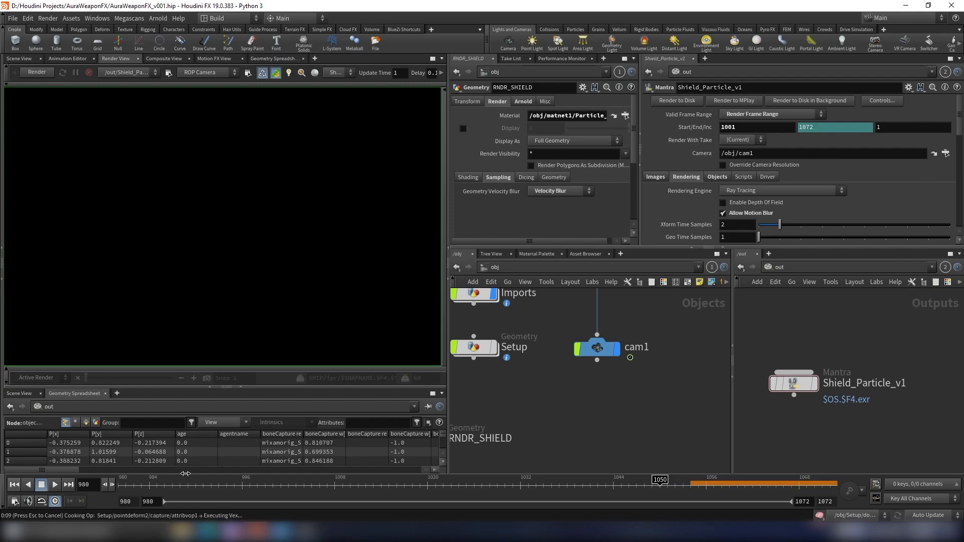
pyautogui.click(27, 75)
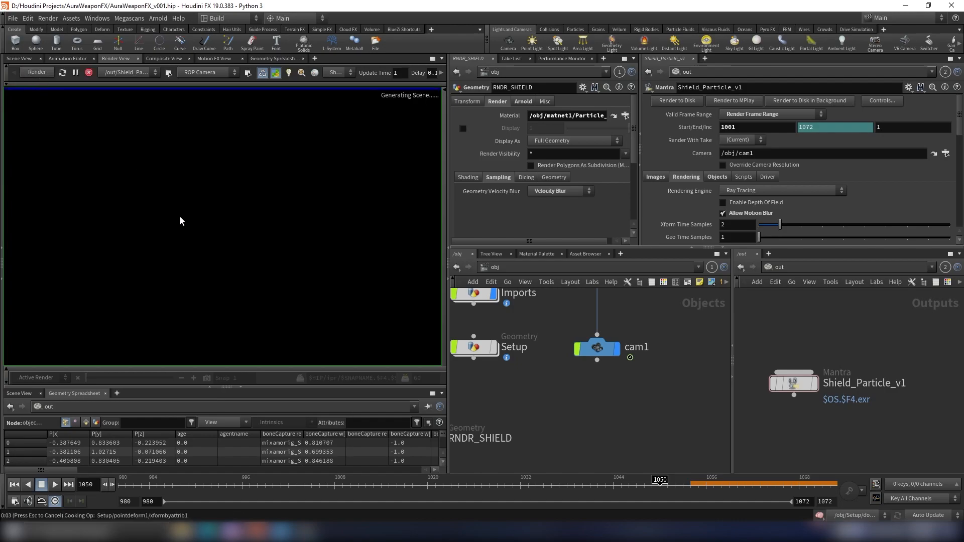
# - Zoom and pan the Render View to inspect the rendered shield particles
pyautogui.scroll(-3, 293, 157)
pyautogui.moveTo(293, 157); pyautogui.dragTo(279, 189, button='middle')
pyautogui.scroll(1, 277, 196)
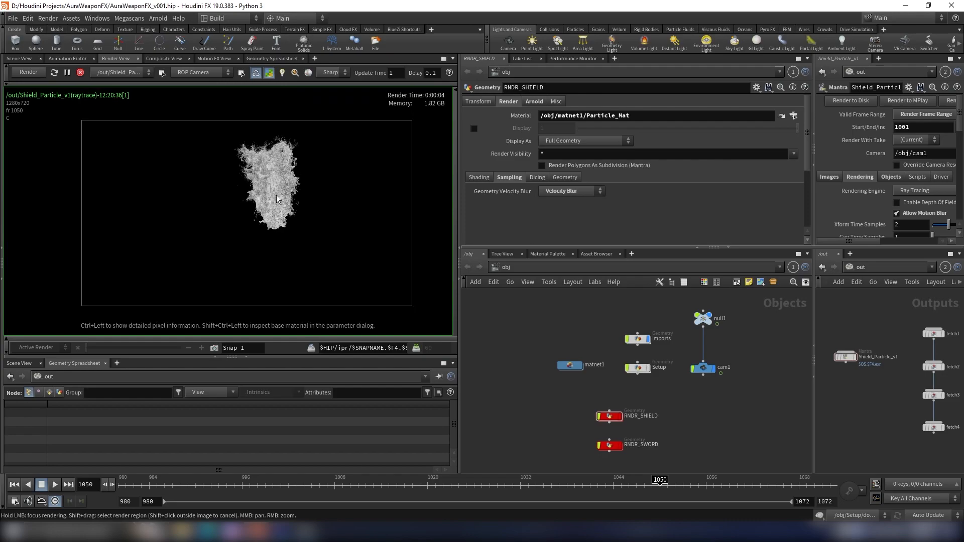
pyautogui.scroll(1, 277, 199)
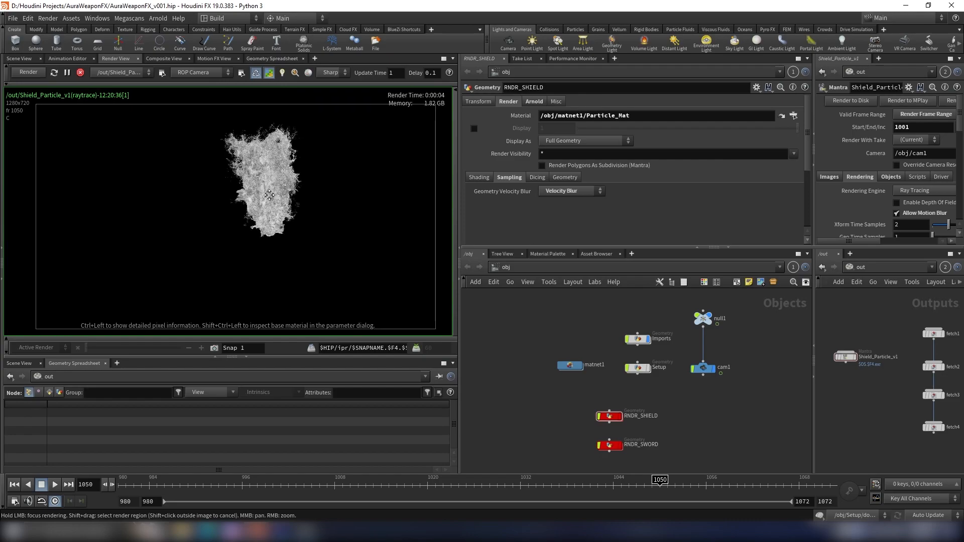
pyautogui.moveTo(273, 196); pyautogui.dragTo(257, 188, button='middle')
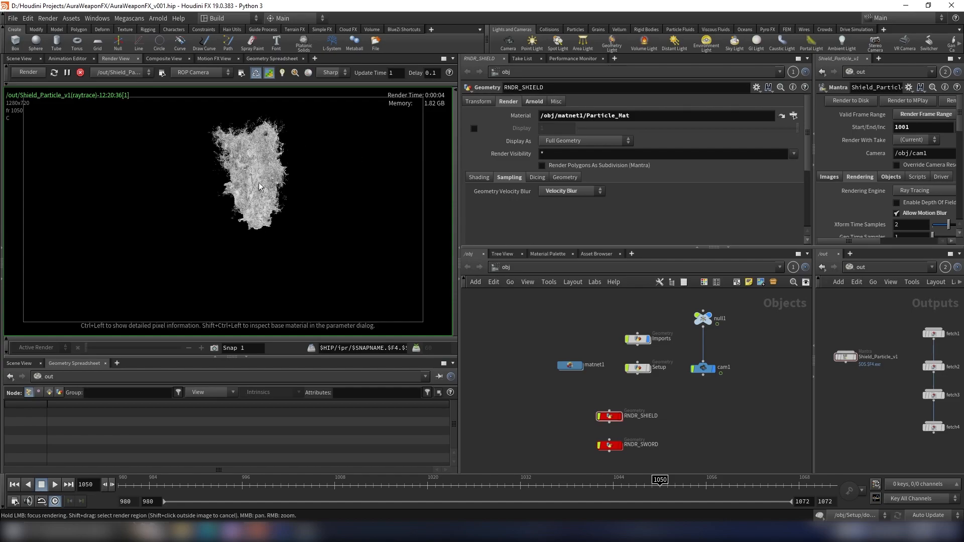
pyautogui.scroll(-1, 276, 165)
pyautogui.moveTo(276, 165); pyautogui.dragTo(263, 175, button='middle')
pyautogui.scroll(1, 144, 109)
pyautogui.click(81, 73)
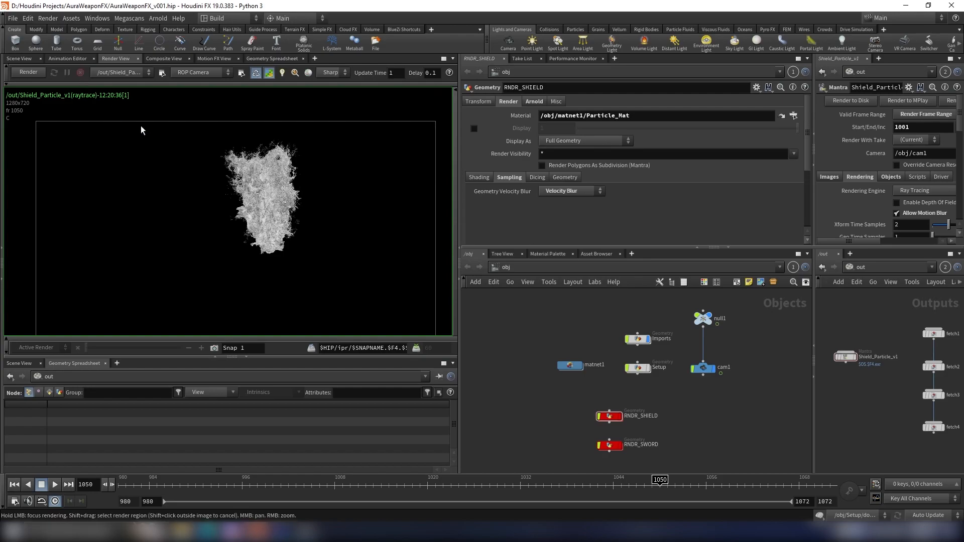
pyautogui.scroll(1, 325, 207)
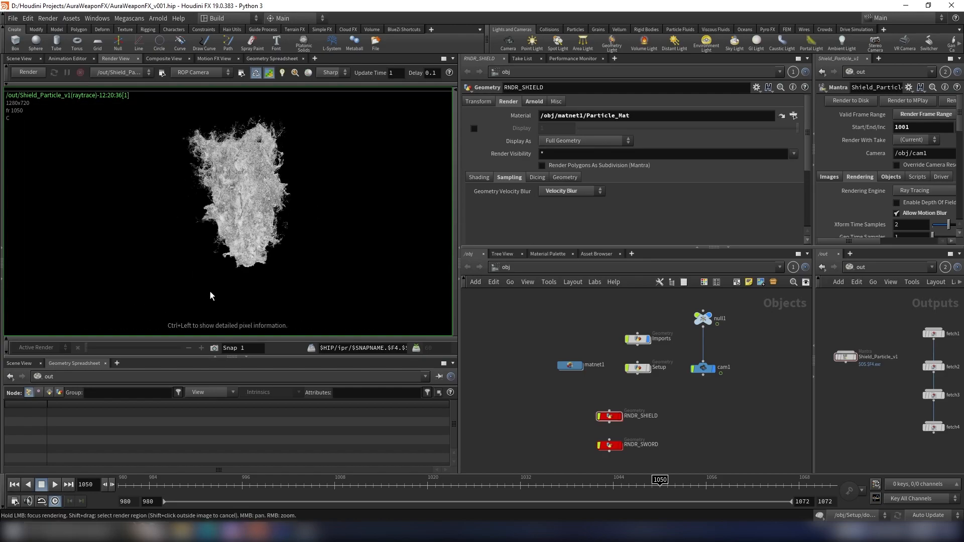
# - Return to the Scene View and create a new Geometry object in the obj network
pyautogui.click(21, 58)
pyautogui.scroll(-2, 664, 361)
pyautogui.moveTo(666, 362); pyautogui.dragTo(559, 393, button='middle')
pyautogui.scroll(1, 637, 350)
pyautogui.moveTo(613, 354); pyautogui.dragTo(553, 455)
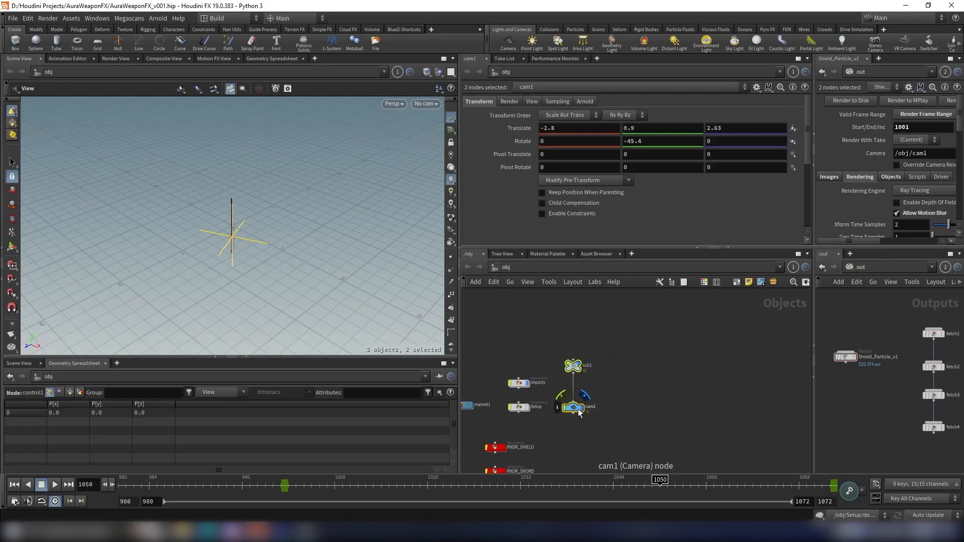
pyautogui.click(605, 402)
pyautogui.scroll(3, 612, 395)
pyautogui.press('Tab')
pyautogui.write('geo')
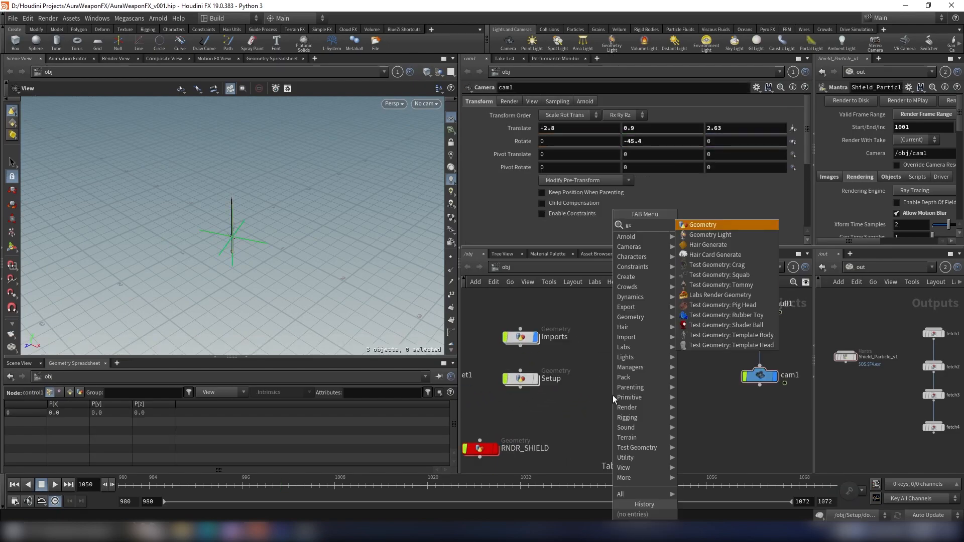
pyautogui.press('Return')
pyautogui.click(616, 377)
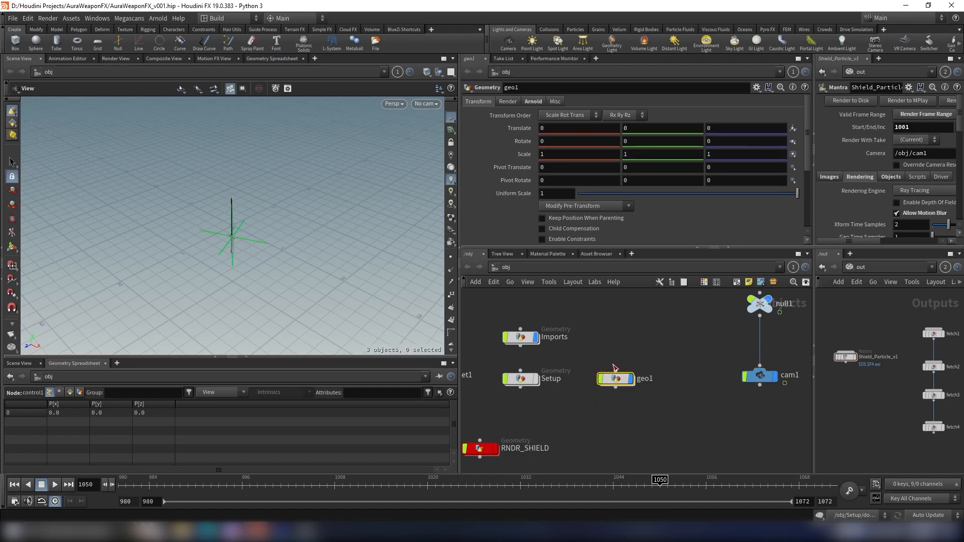
# - Rename the new geometry object to Matte
pyautogui.click(645, 380)
pyautogui.moveTo(669, 388); pyautogui.dragTo(610, 387)
pyautogui.write('Matte')
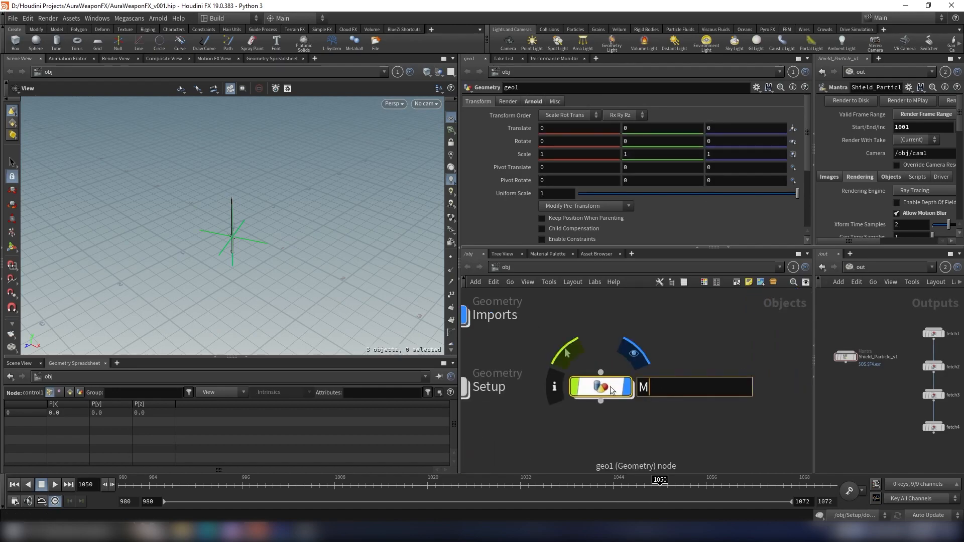
pyautogui.press('Return')
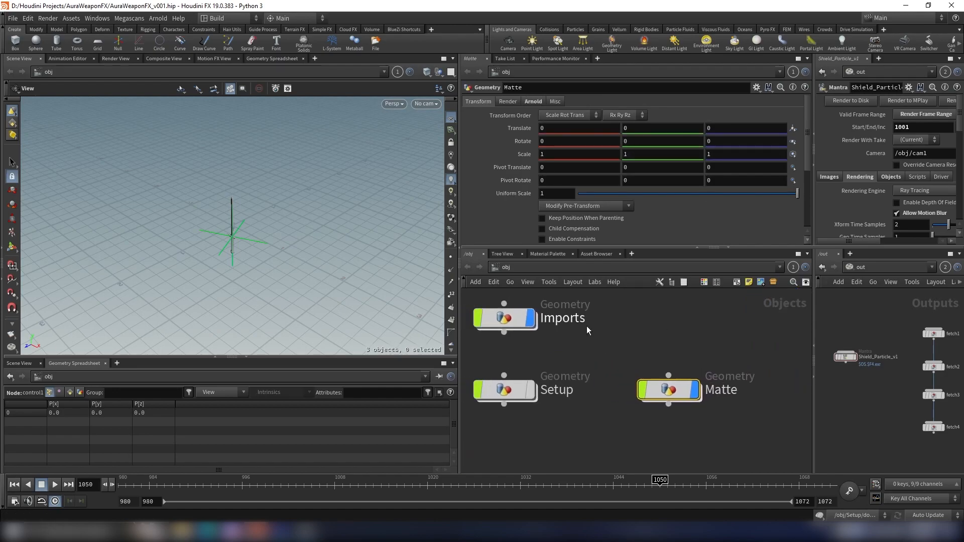
# - Dive into the Imports object and copy the OUT_Char null node
pyautogui.doubleClick(562, 342)
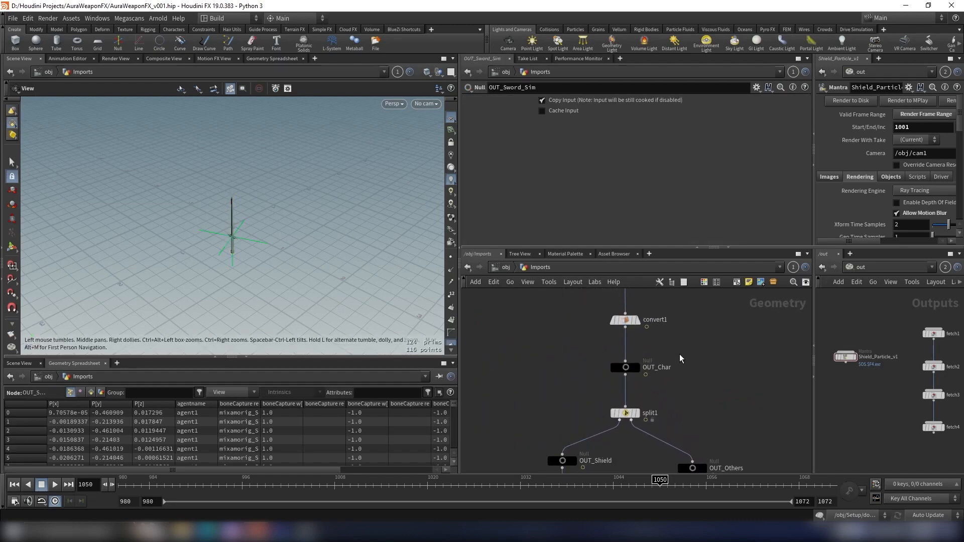
pyautogui.click(625, 366)
pyautogui.hotkey('ctrl', 'c')
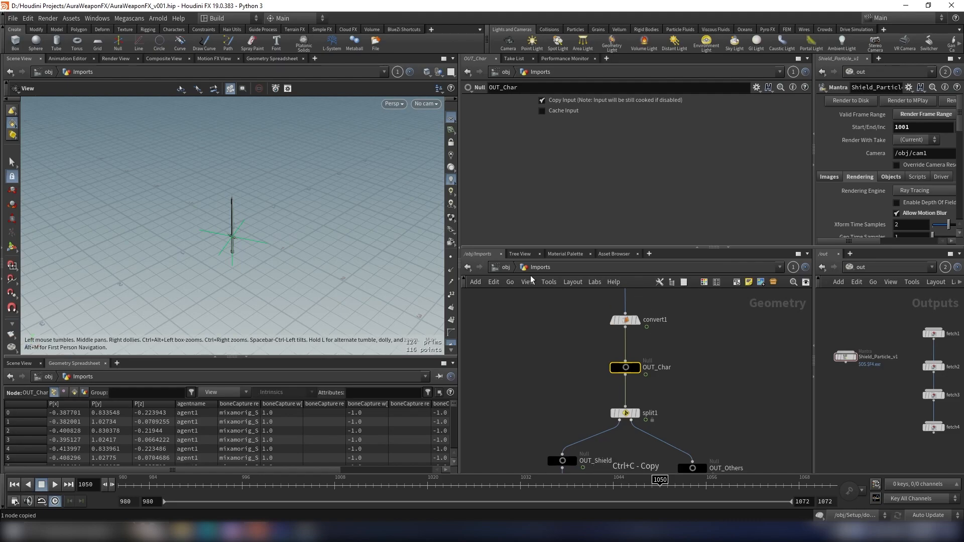
# - Enter the Matte object and set the viewport background to the dark color scheme in the display options
pyautogui.press('u')
pyautogui.doubleClick(620, 372)
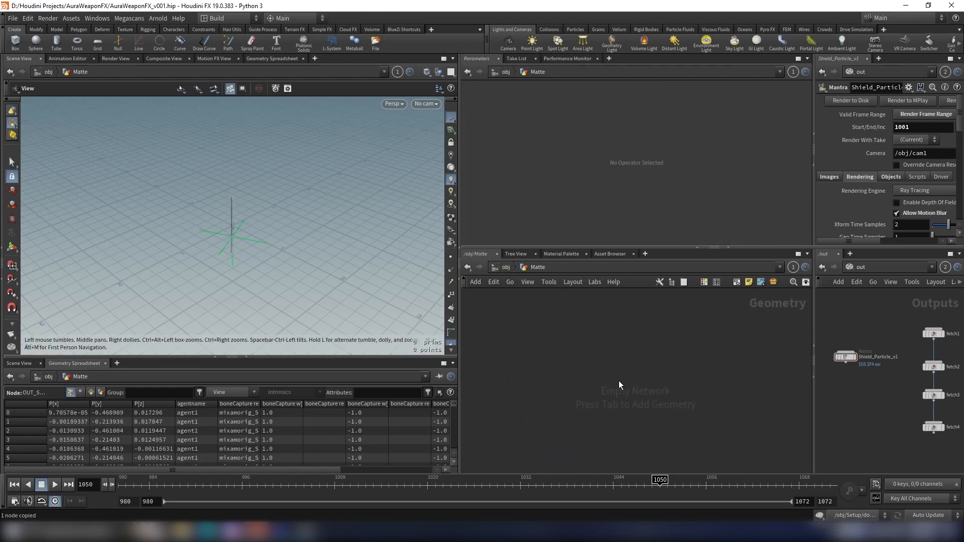
pyautogui.press('d')
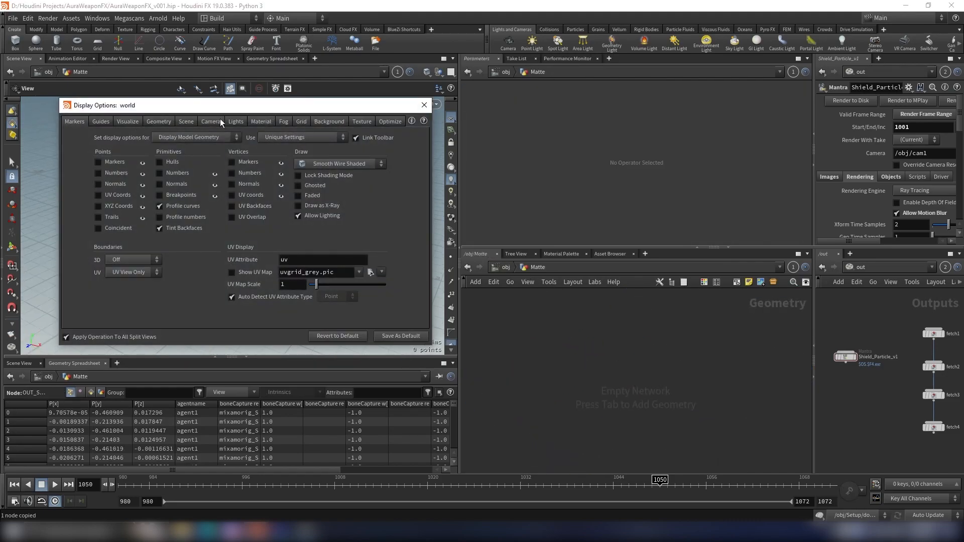
pyautogui.click(321, 122)
pyautogui.click(133, 157)
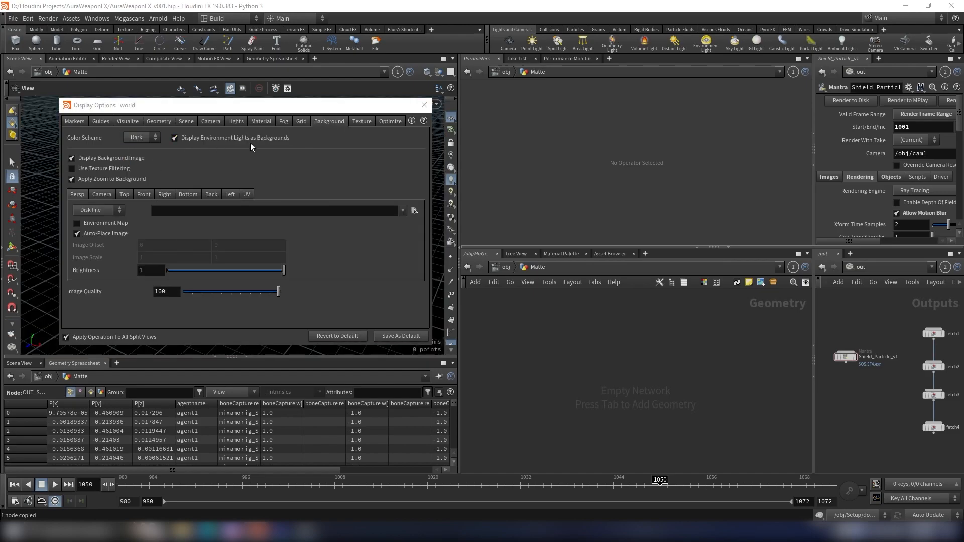
pyautogui.click(428, 106)
pyautogui.moveTo(312, 213); pyautogui.dragTo(323, 187)
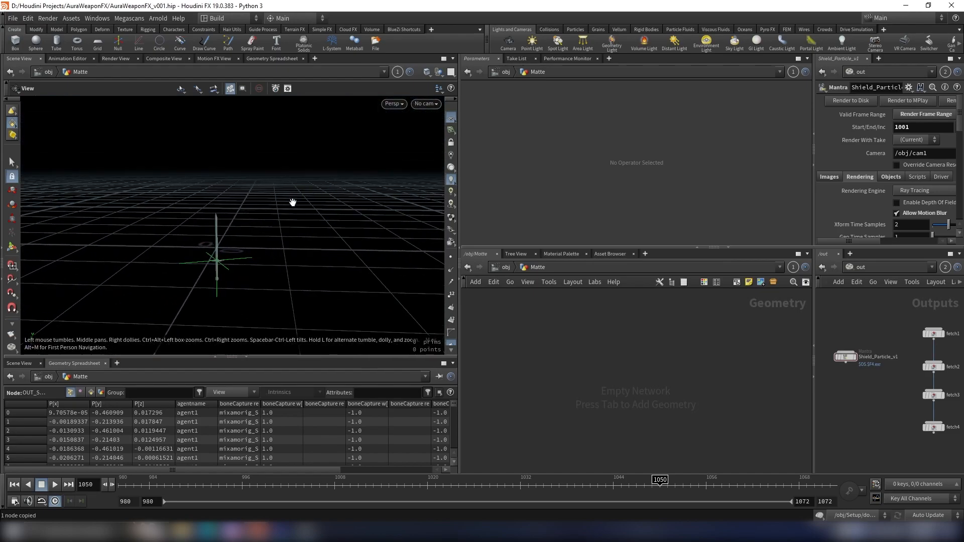
# - Add an Object Merge node inside the Matte object
pyautogui.press('Tab')
pyautogui.write('obj')
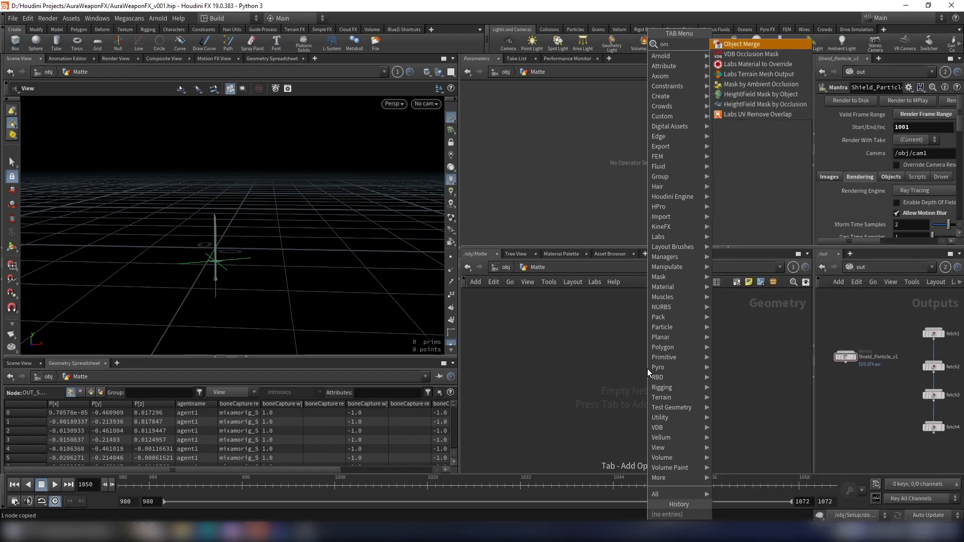
pyautogui.press('Return')
pyautogui.click(646, 369)
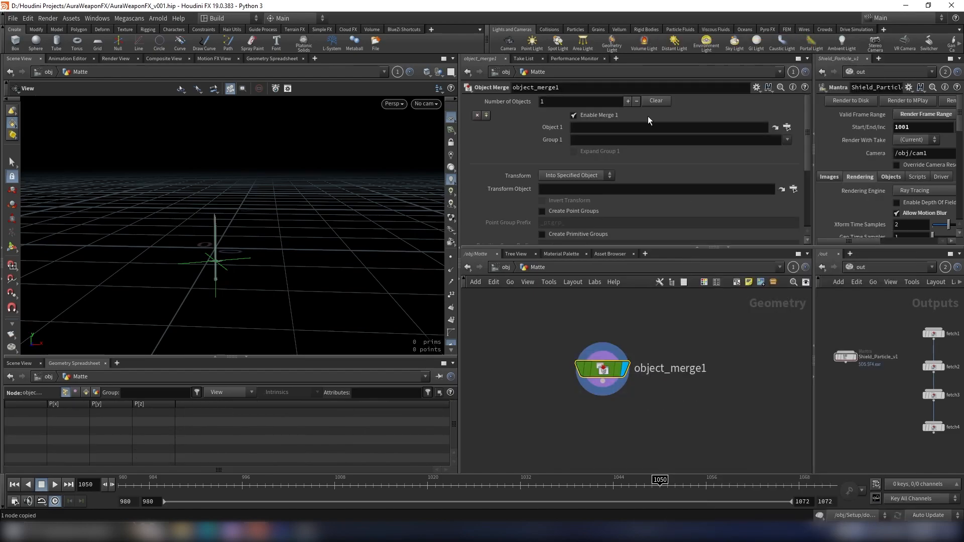
# - Paste the /obj/Imports/OUT_Char path into the Object Merge node's Object 1 field
pyautogui.hotkey('ctrl', 'v')
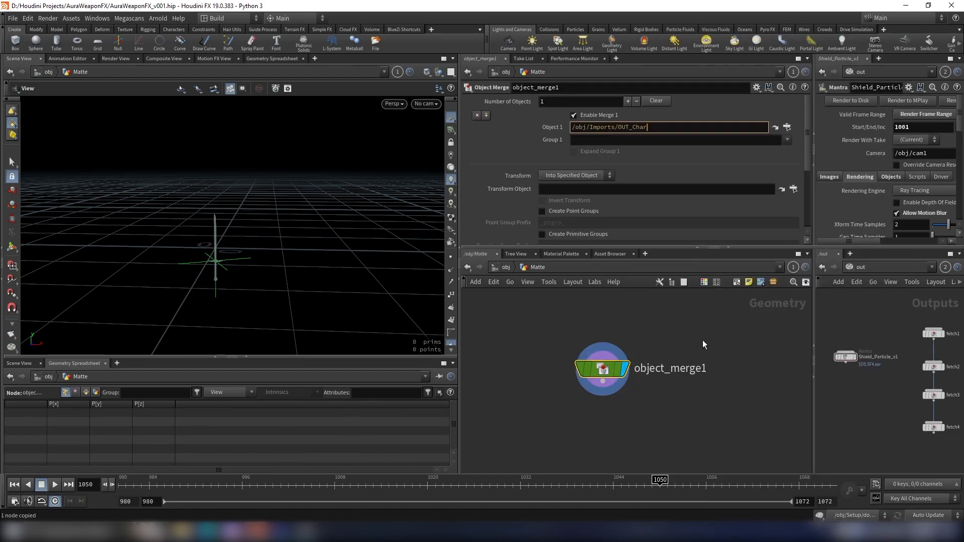
pyautogui.press('Return')
pyautogui.moveTo(243, 194)
pyautogui.mouseDown()
pyautogui.moveTo(312, 187)
pyautogui.moveTo(232, 181)
pyautogui.mouseUp()
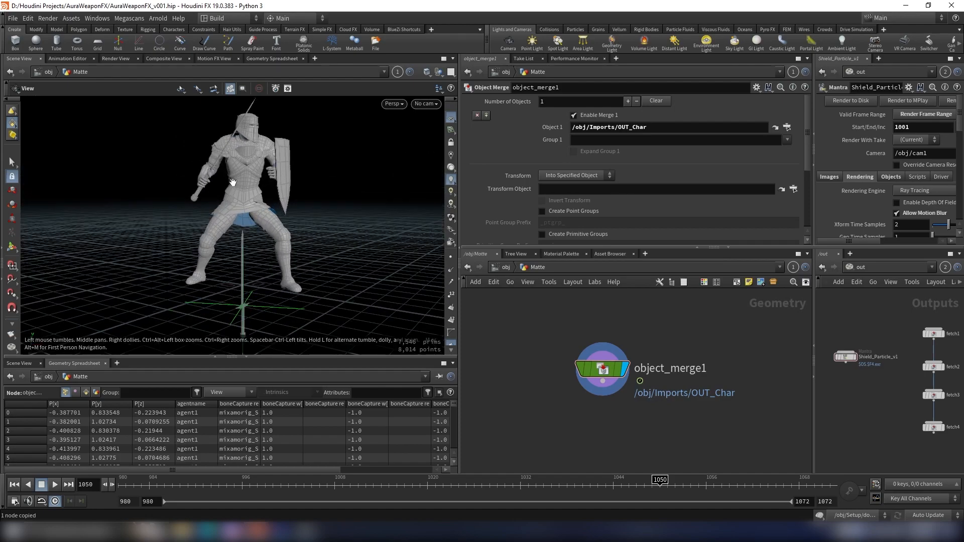
# - In the Shield_Particle_v1 Mantra node's Objects settings, set Forced Matte to the Matte object
pyautogui.click(511, 266)
pyautogui.scroll(-3, 681, 336)
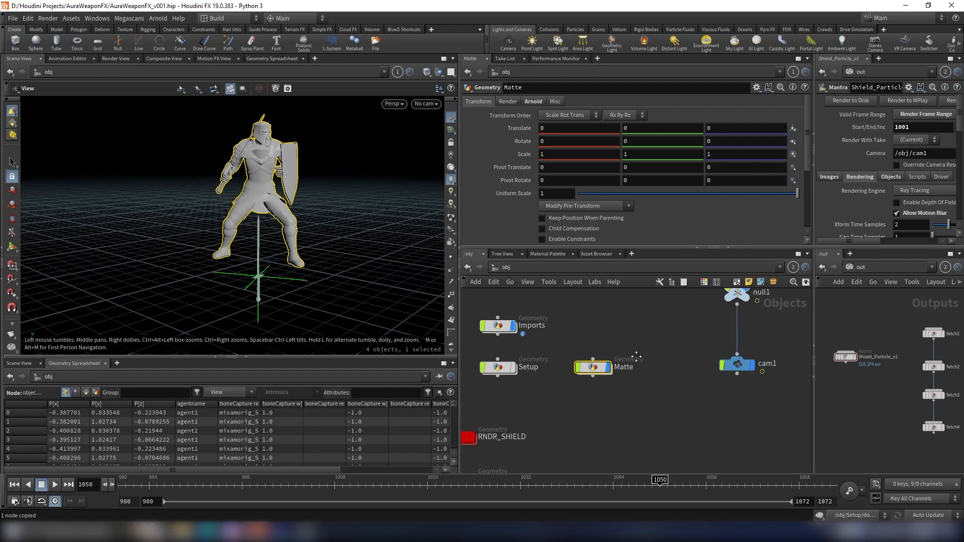
pyautogui.click(506, 267)
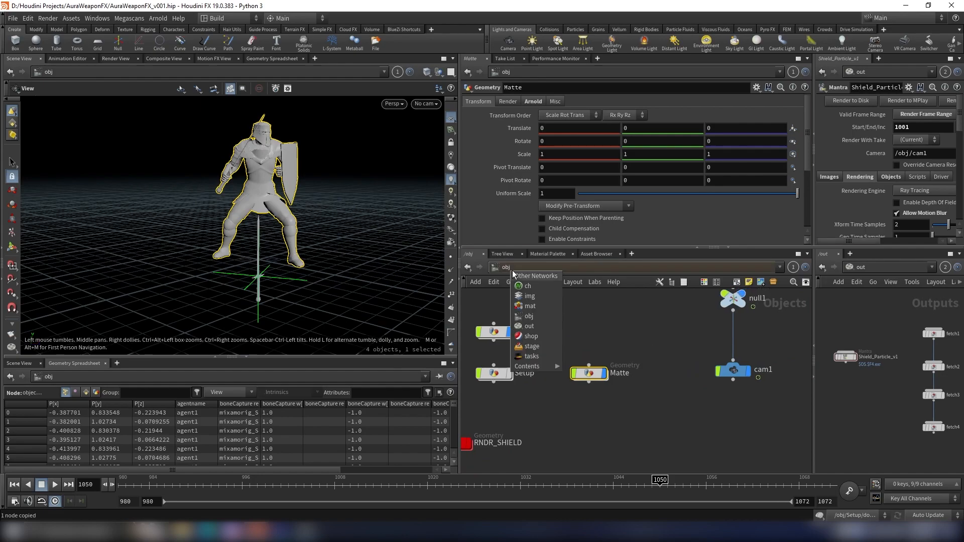
pyautogui.click(535, 326)
pyautogui.scroll(3, 578, 335)
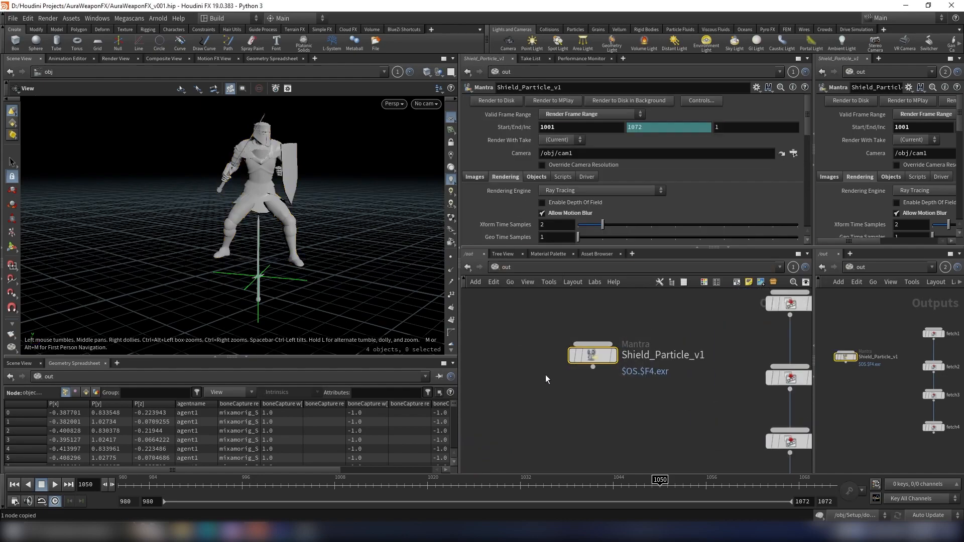
pyautogui.click(536, 177)
pyautogui.scroll(-2, 580, 184)
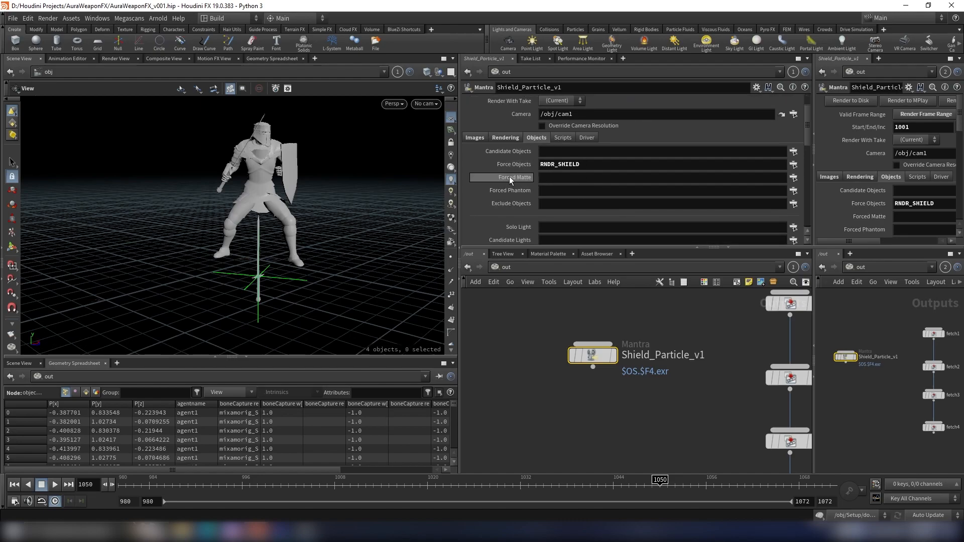
pyautogui.click(793, 178)
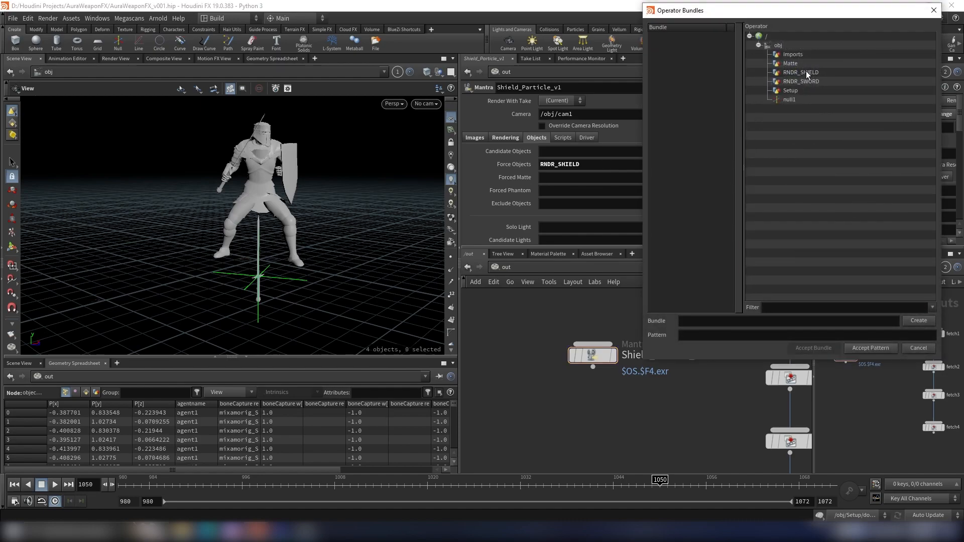
pyautogui.click(796, 63)
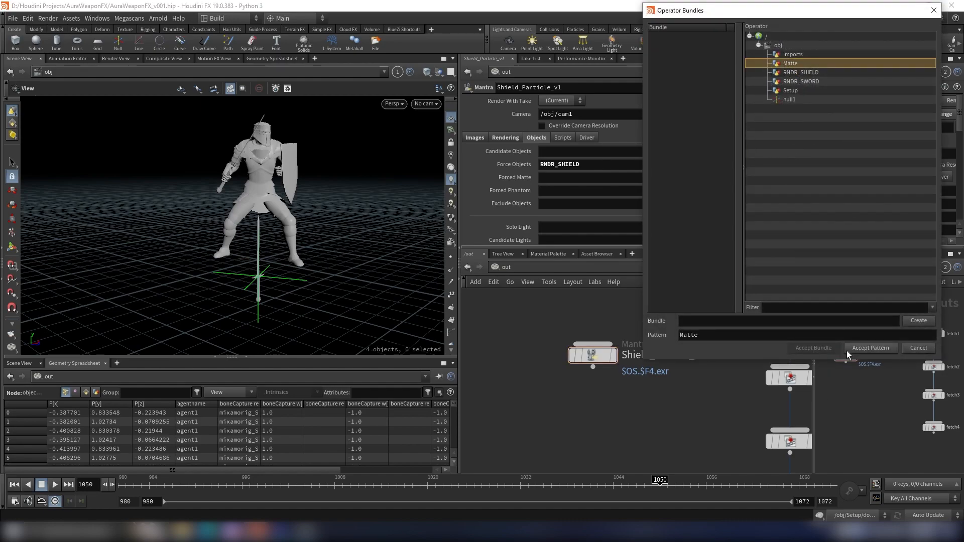
pyautogui.click(861, 351)
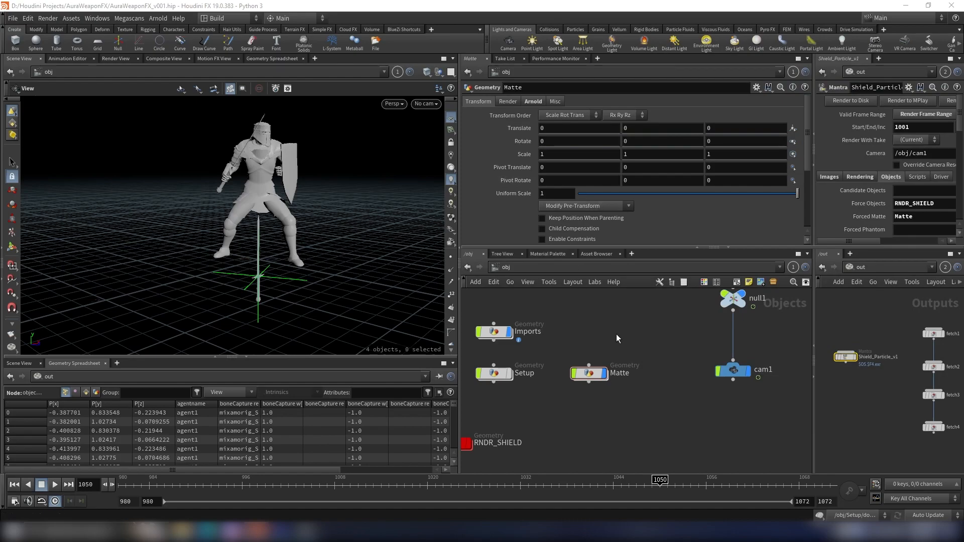
# - Start an interactive render of the Shield_Particle_v1 output in the Render View
pyautogui.click(116, 58)
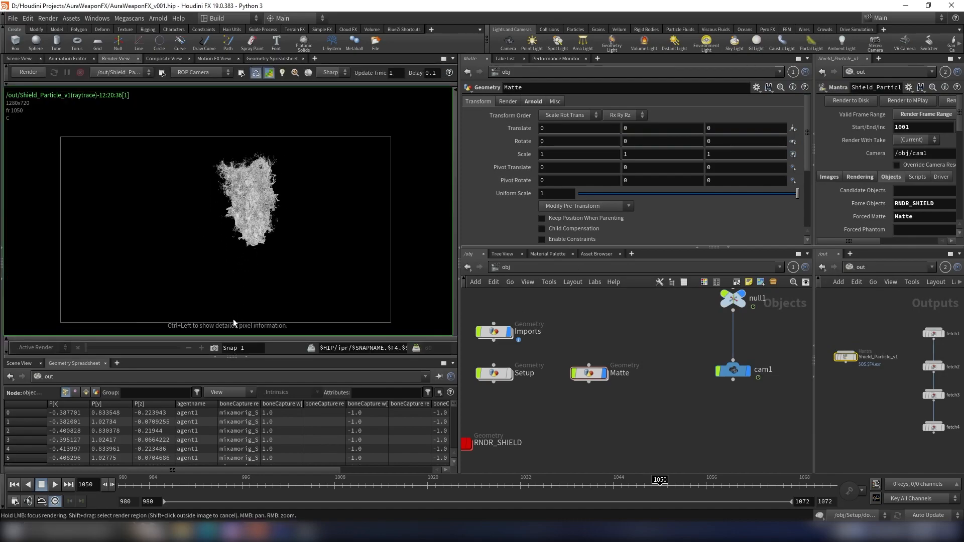
pyautogui.scroll(1, 234, 311)
pyautogui.moveTo(241, 291); pyautogui.dragTo(234, 278, button='middle')
pyautogui.scroll(1, 216, 305)
pyautogui.click(214, 348)
pyautogui.scroll(-2, 248, 254)
pyautogui.click(21, 73)
# - Zoom in and out of the rendered shield particles to examine their detail with the matte applied
pyautogui.scroll(4, 306, 194)
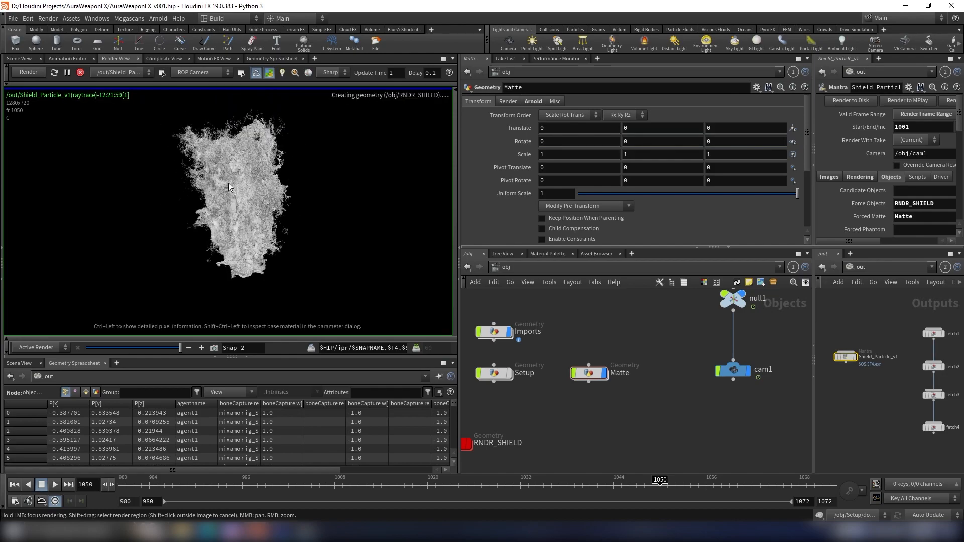
pyautogui.scroll(5, 237, 180)
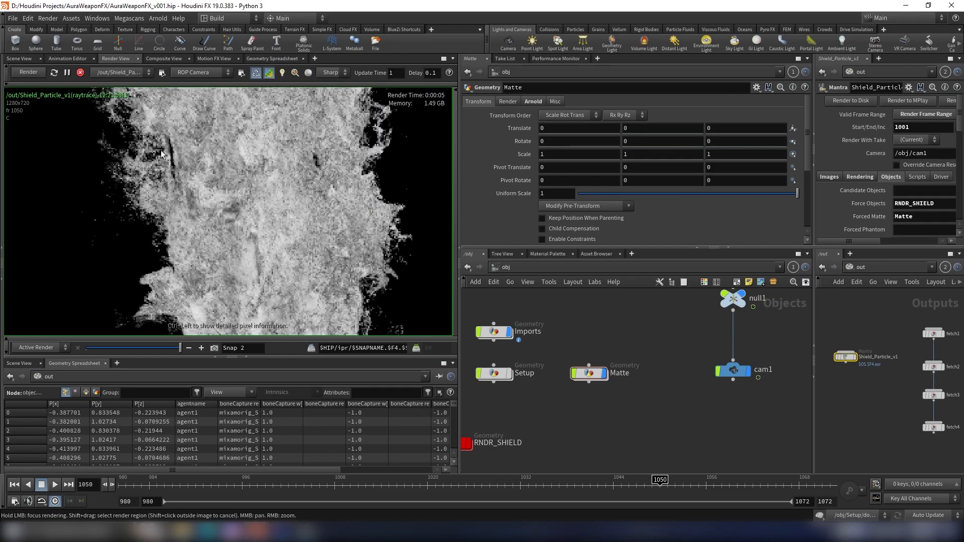
pyautogui.moveTo(181, 347); pyautogui.dragTo(344, 351)
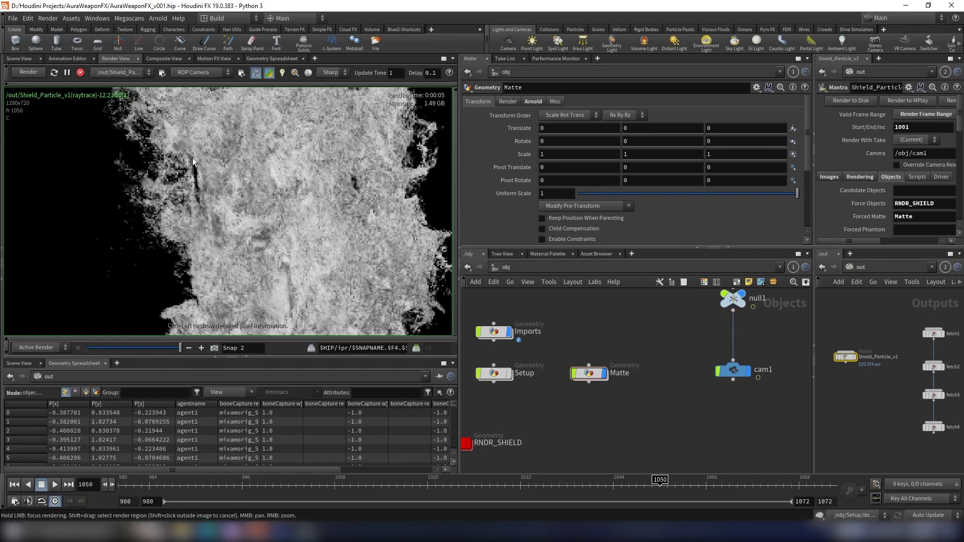
pyautogui.scroll(-7, 249, 168)
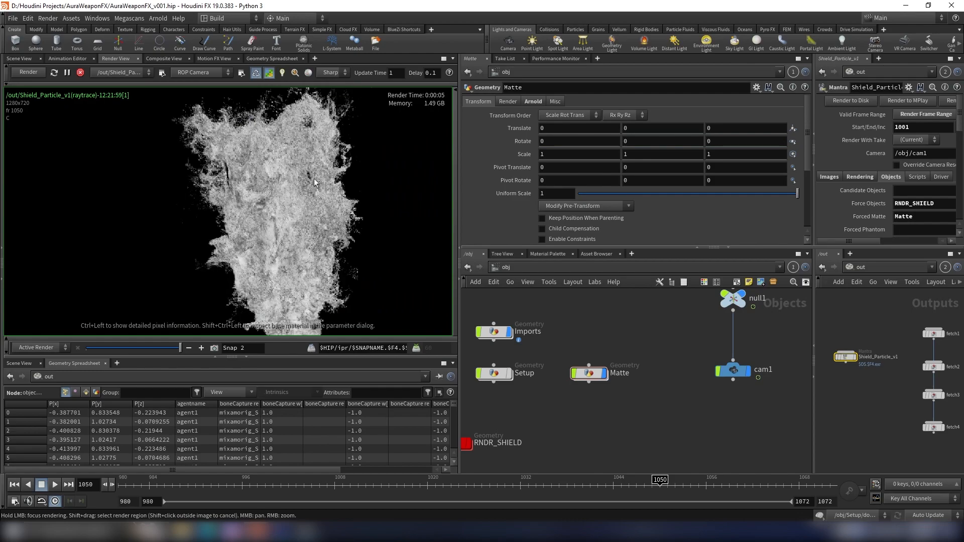
pyautogui.scroll(10, 236, 157)
pyautogui.moveTo(180, 347); pyautogui.dragTo(201, 348)
pyautogui.scroll(-6, 235, 221)
pyautogui.scroll(7, 191, 137)
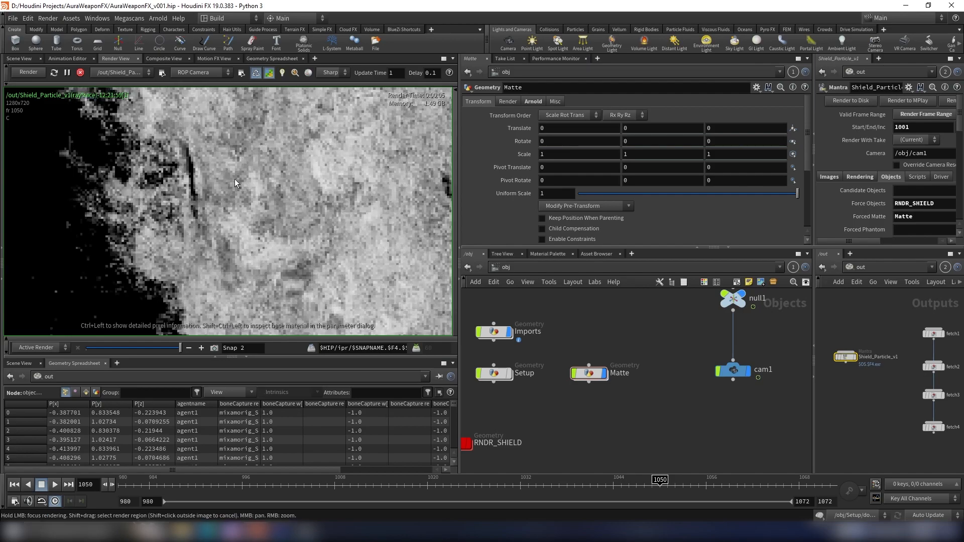
pyautogui.scroll(-5, 231, 181)
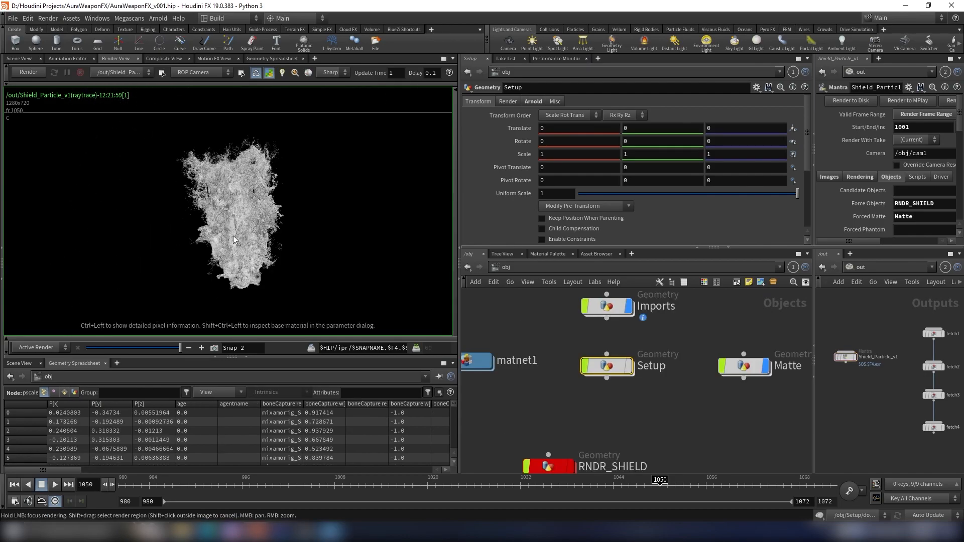
pyautogui.moveTo(309, 242); pyautogui.dragTo(298, 228, button='middle')
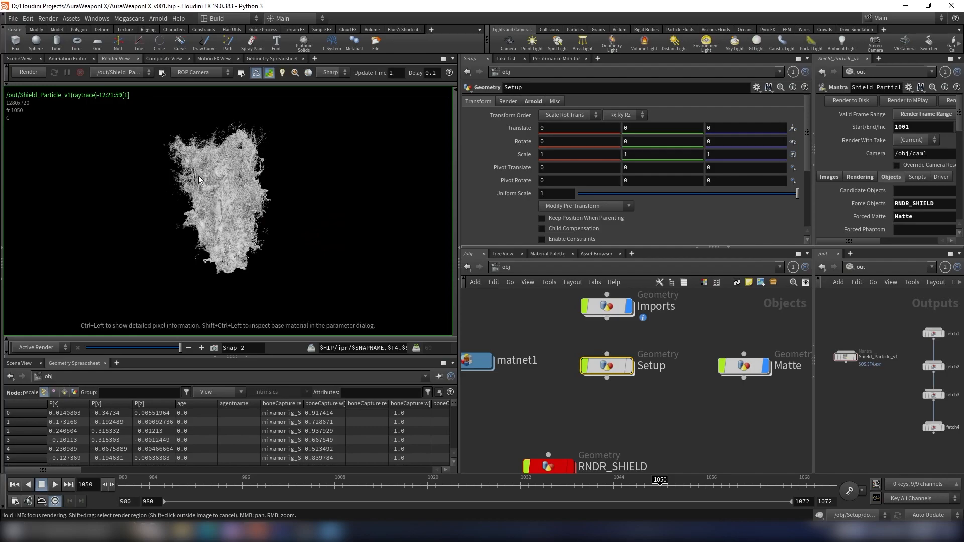
pyautogui.scroll(2, 199, 179)
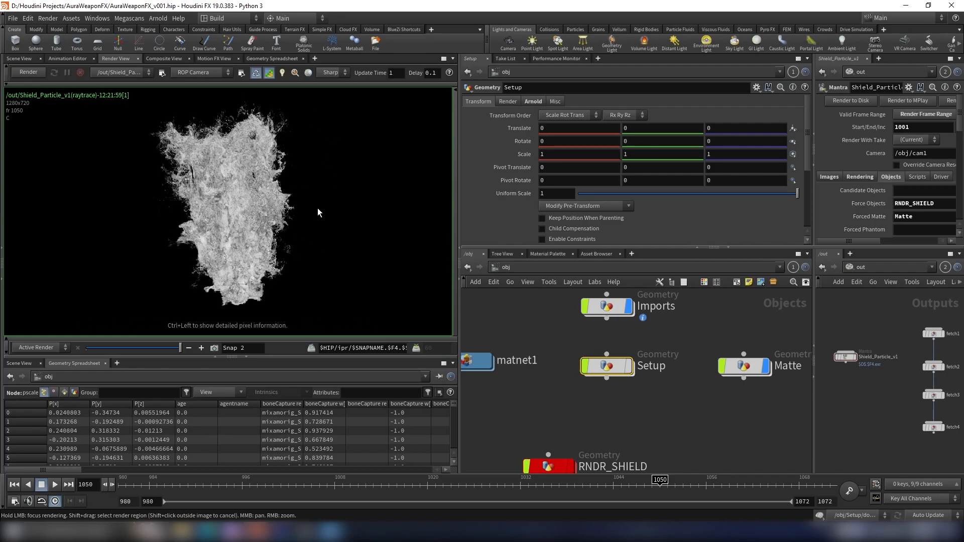
pyautogui.scroll(-2, 305, 181)
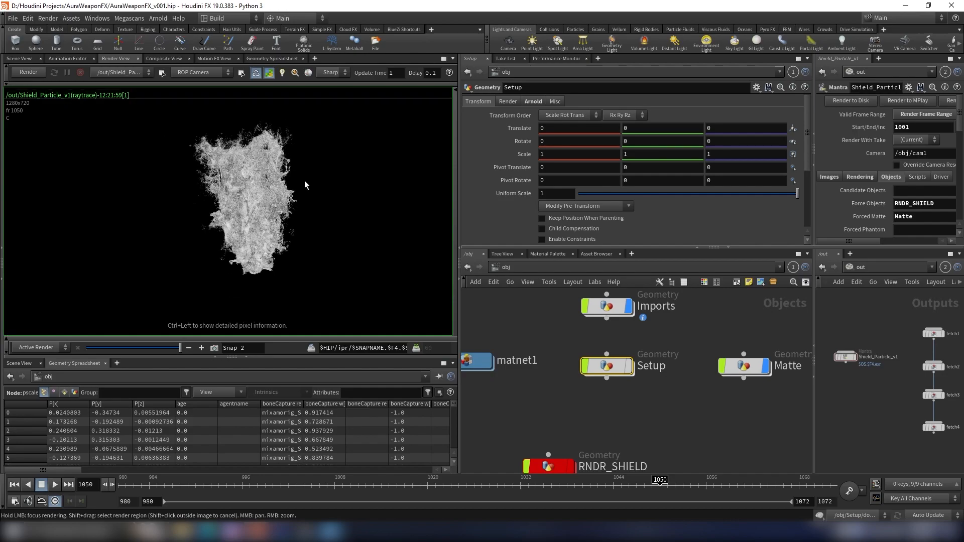
pyautogui.scroll(2, 304, 182)
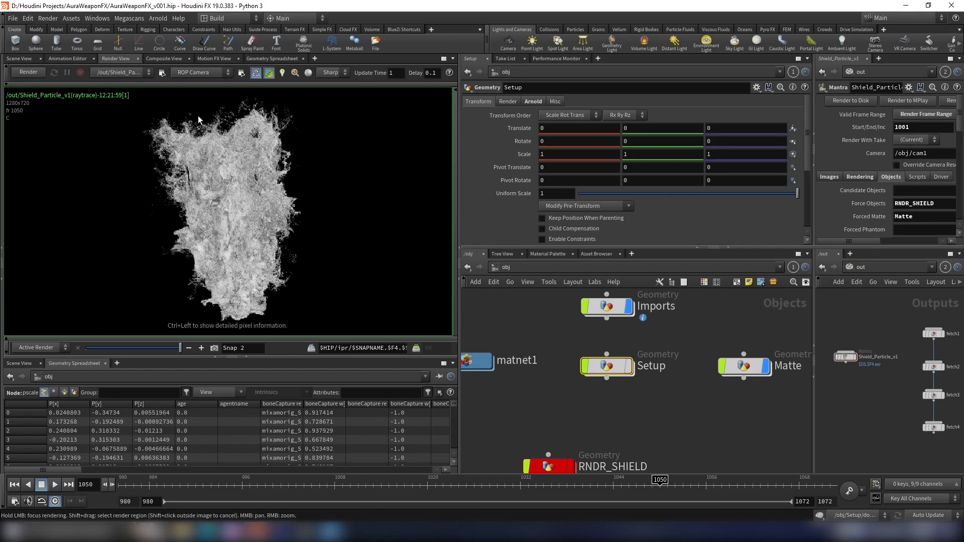
pyautogui.scroll(-2, 261, 203)
pyautogui.scroll(-2, 261, 206)
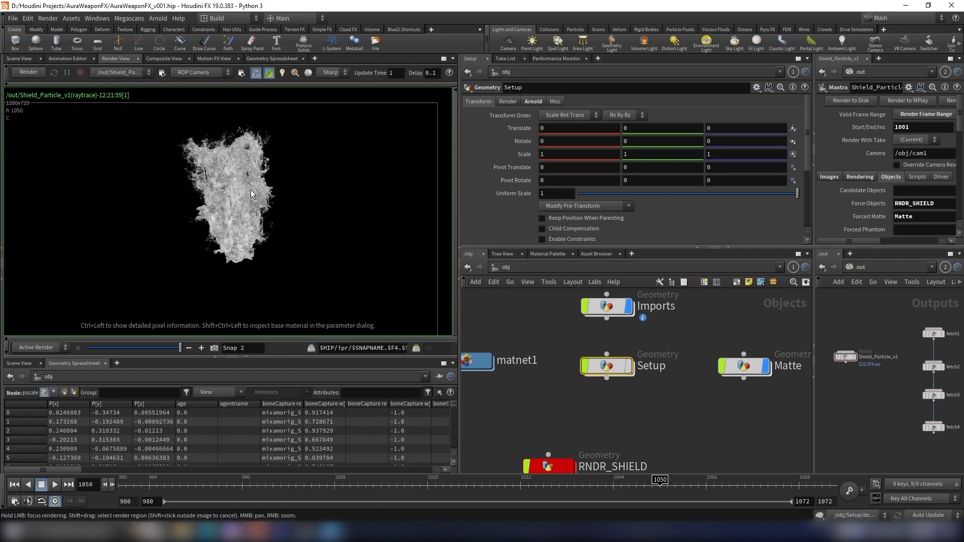
# - Open Paint and sketch a sword outline with blade, crossguard and handle
pyautogui.write('paint')
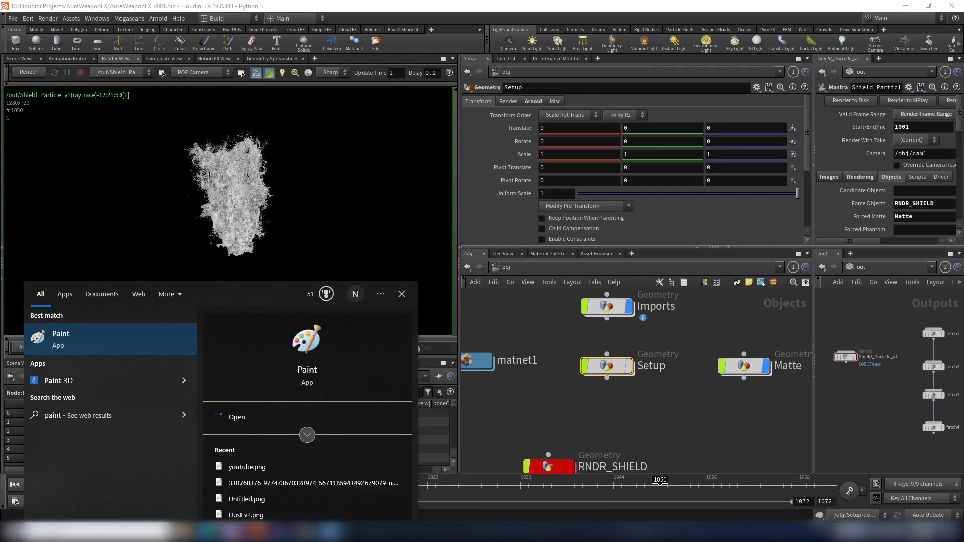
pyautogui.press('Return')
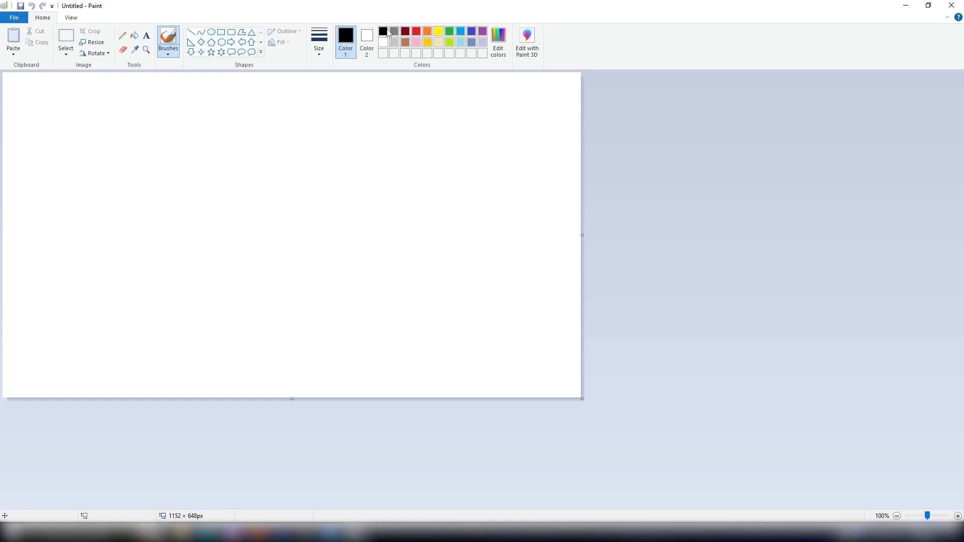
pyautogui.moveTo(196, 247); pyautogui.dragTo(281, 240)
pyautogui.moveTo(194, 246)
pyautogui.mouseDown()
pyautogui.moveTo(195, 271)
pyautogui.moveTo(311, 269)
pyautogui.mouseUp()
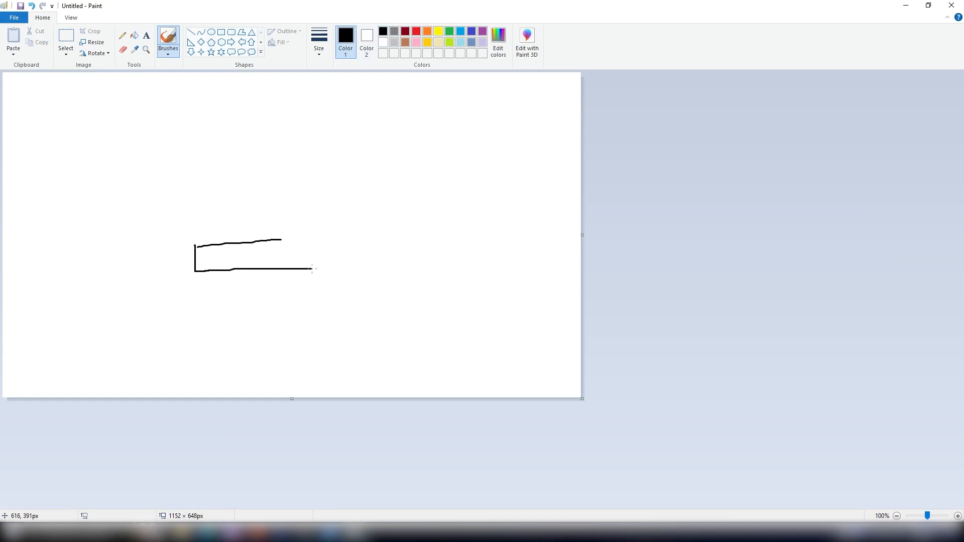
pyautogui.moveTo(280, 240)
pyautogui.mouseDown()
pyautogui.moveTo(317, 241)
pyautogui.moveTo(316, 268)
pyautogui.mouseUp()
pyautogui.moveTo(266, 280); pyautogui.dragTo(266, 316)
pyautogui.moveTo(237, 221)
pyautogui.mouseDown()
pyautogui.moveTo(236, 144)
pyautogui.moveTo(253, 102)
pyautogui.moveTo(266, 131)
pyautogui.moveTo(266, 226)
pyautogui.mouseUp()
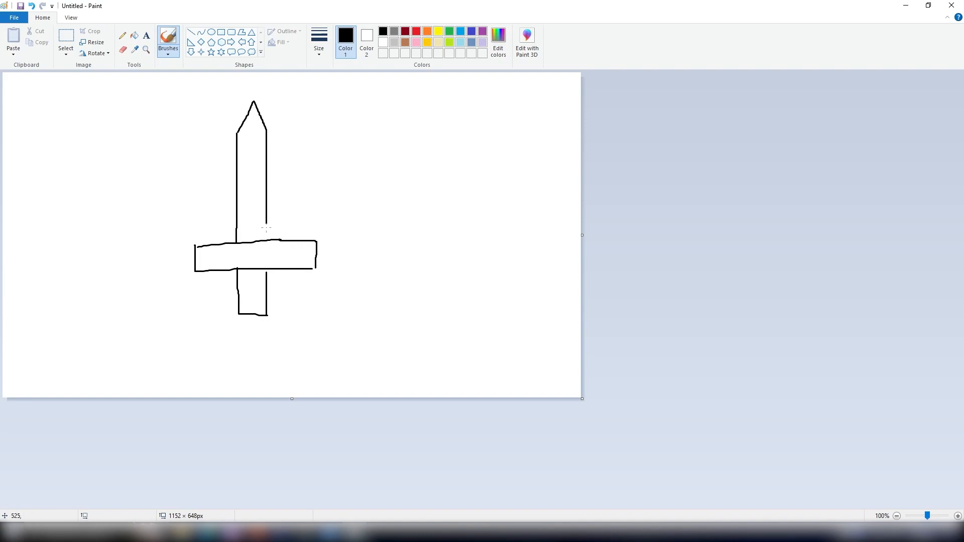
# - Dot red particles on and around the sword blade with a thick red brush
pyautogui.click(416, 31)
pyautogui.click(321, 50)
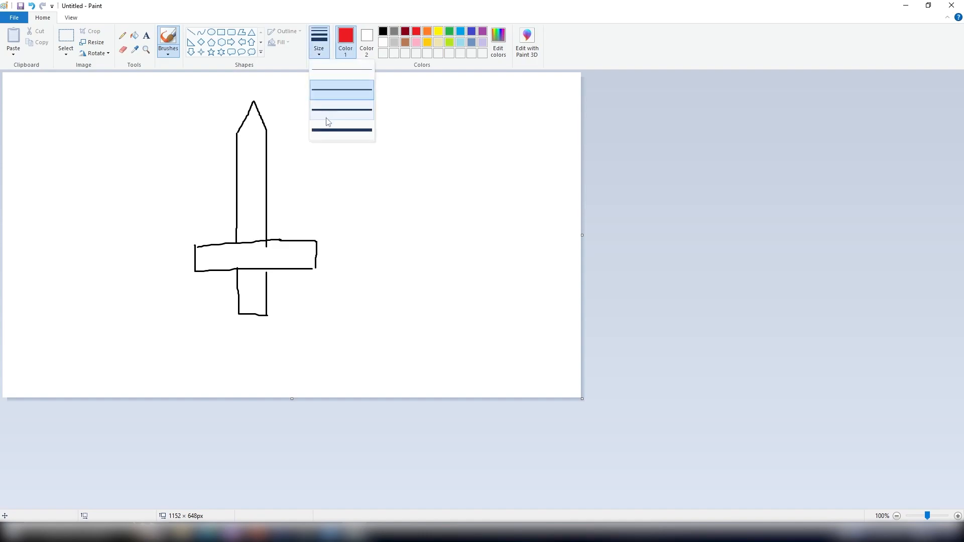
pyautogui.click(341, 130)
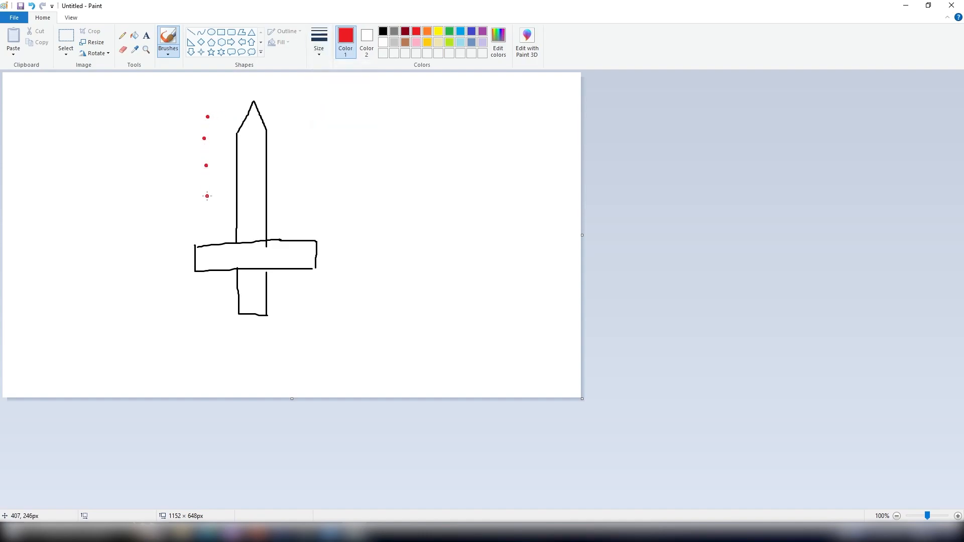
pyautogui.click(211, 230)
pyautogui.click(226, 230)
pyautogui.click(223, 212)
pyautogui.click(225, 189)
pyautogui.click(224, 151)
pyautogui.click(227, 113)
pyautogui.click(228, 106)
pyautogui.moveTo(246, 195); pyautogui.dragTo(246, 203)
pyautogui.click(247, 238)
pyautogui.click(257, 205)
pyautogui.click(256, 178)
pyautogui.click(256, 149)
pyautogui.click(261, 107)
pyautogui.click(267, 106)
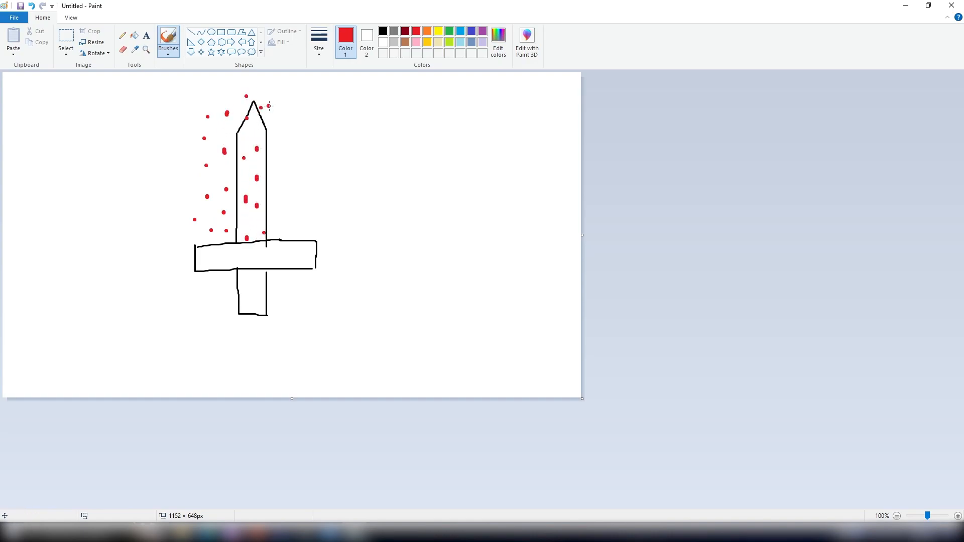
pyautogui.click(275, 144)
pyautogui.click(275, 181)
pyautogui.click(273, 220)
pyautogui.click(278, 233)
pyautogui.click(302, 223)
# - Draw a blue oval enclosing the sword blade with a thinner blue brush
pyautogui.click(460, 32)
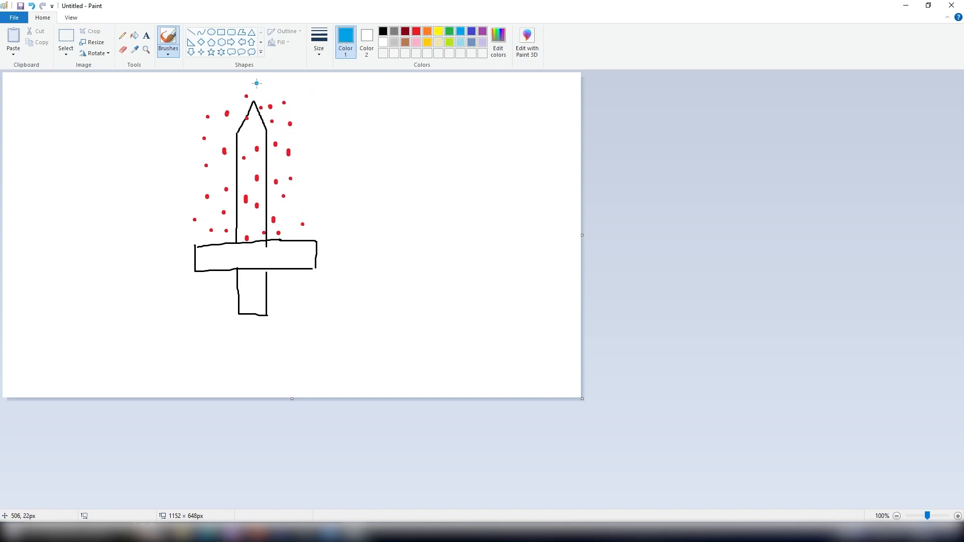
pyautogui.click(324, 51)
pyautogui.click(326, 89)
pyautogui.moveTo(256, 86)
pyautogui.mouseDown()
pyautogui.moveTo(237, 96)
pyautogui.moveTo(222, 153)
pyautogui.moveTo(223, 212)
pyautogui.moveTo(240, 251)
pyautogui.moveTo(276, 232)
pyautogui.moveTo(283, 150)
pyautogui.moveTo(271, 88)
pyautogui.mouseUp()
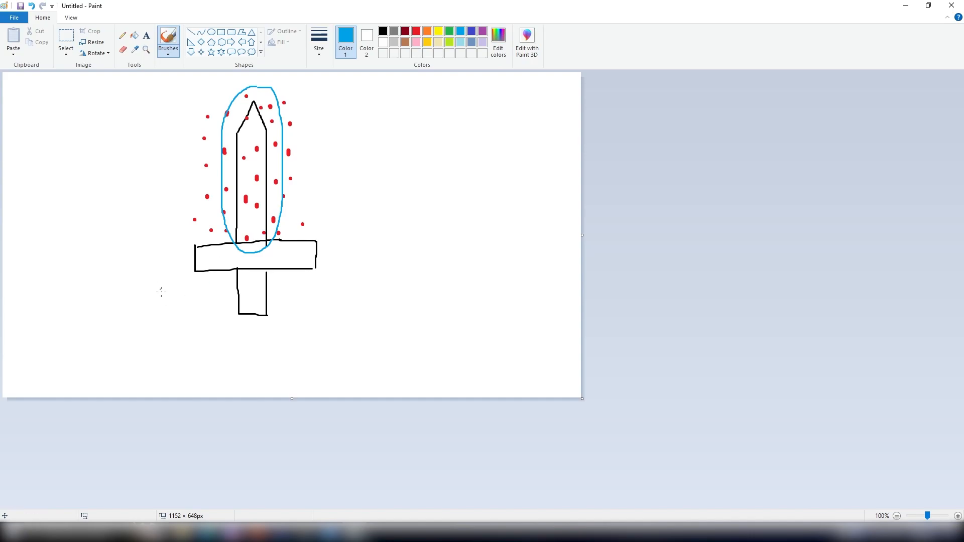
# - Write the label "pscale" in blue below the sword
pyautogui.click(318, 42)
pyautogui.click(342, 110)
pyautogui.moveTo(152, 329)
pyautogui.mouseDown()
pyautogui.moveTo(152, 354)
pyautogui.moveTo(159, 337)
pyautogui.mouseUp()
pyautogui.moveTo(188, 325); pyautogui.dragTo(181, 339)
pyautogui.moveTo(211, 328); pyautogui.dragTo(216, 344)
pyautogui.moveTo(227, 334); pyautogui.dragTo(231, 347)
pyautogui.moveTo(240, 321)
pyautogui.mouseDown()
pyautogui.moveTo(242, 347)
pyautogui.moveTo(270, 354)
pyautogui.mouseUp()
# - Draw a blue arrow from 0 to 1 pointing at the middle of the blade
pyautogui.click(319, 44)
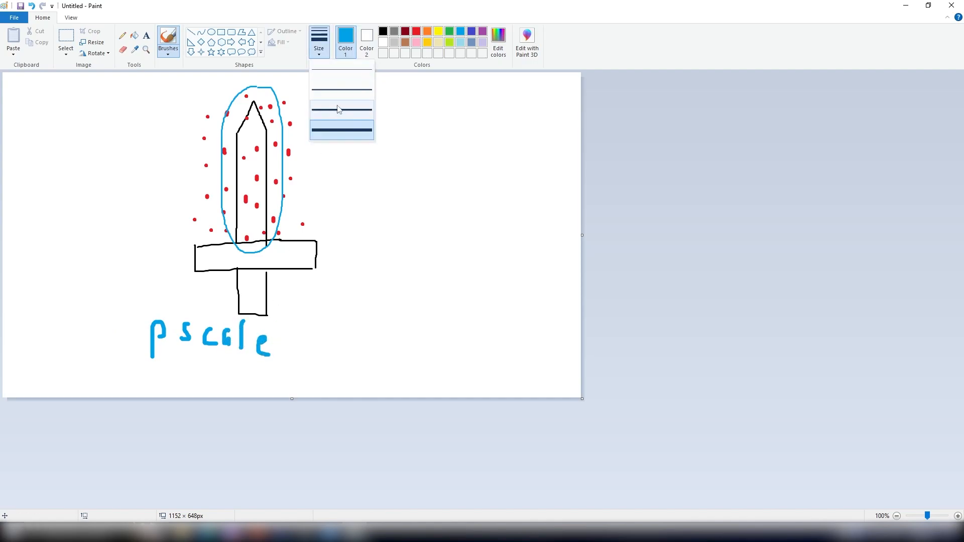
pyautogui.click(341, 108)
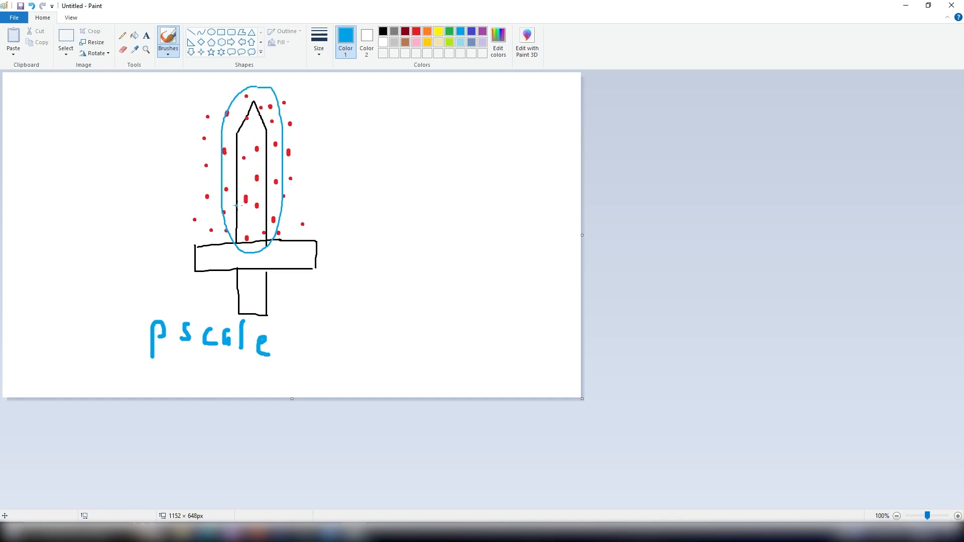
pyautogui.moveTo(244, 172)
pyautogui.mouseDown()
pyautogui.moveTo(250, 190)
pyautogui.moveTo(266, 191)
pyautogui.mouseUp()
pyautogui.moveTo(182, 176); pyautogui.dragTo(231, 185)
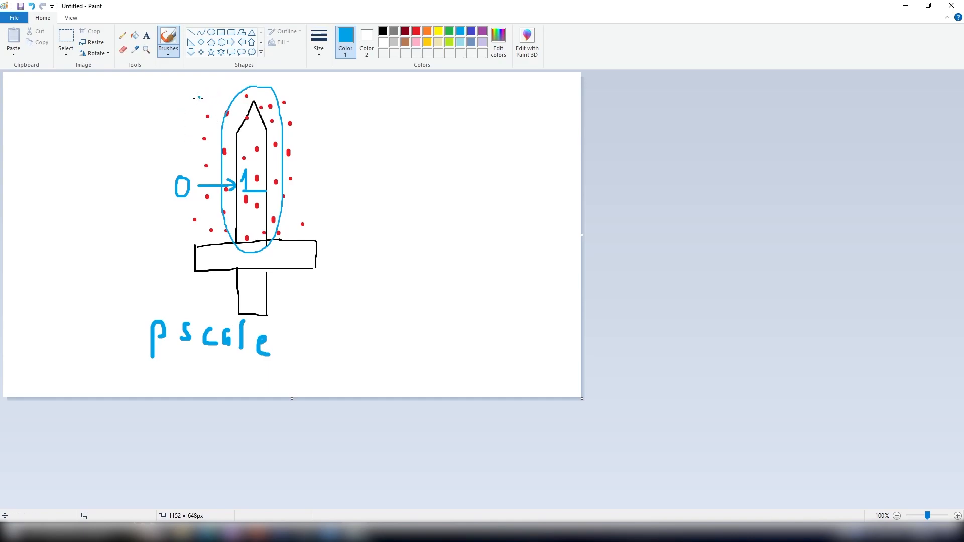
# - Draw a yellow 0.7 label with an arrow pointing at the blade tip
pyautogui.click(438, 31)
pyautogui.moveTo(192, 118); pyautogui.dragTo(208, 108)
pyautogui.moveTo(213, 116); pyautogui.dragTo(245, 120)
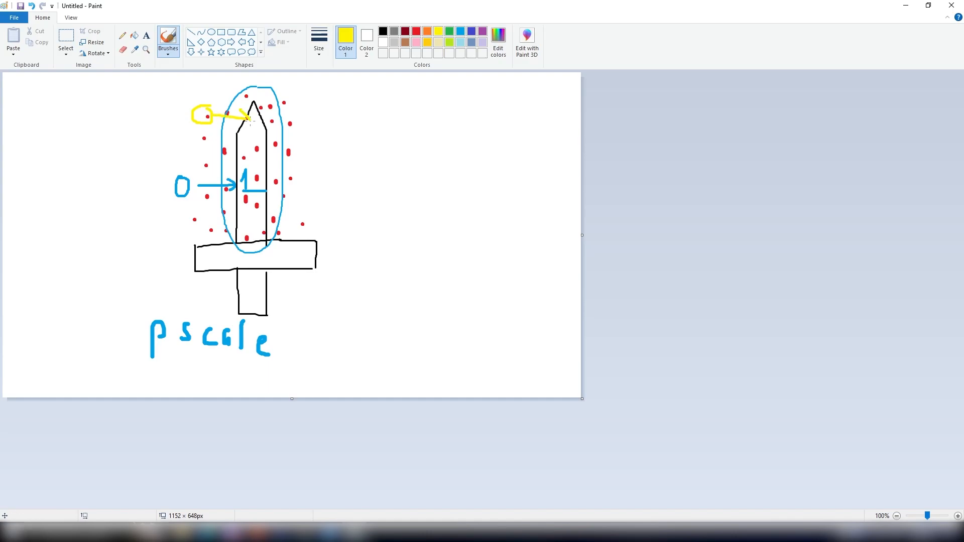
pyautogui.moveTo(203, 87); pyautogui.dragTo(227, 103)
pyautogui.moveTo(254, 533)
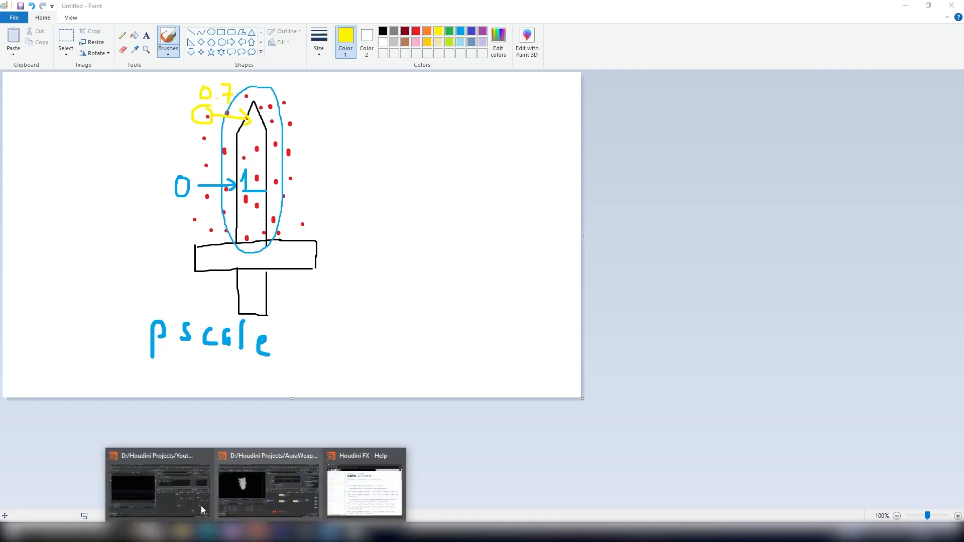
# - Switch back to the Houdini AuraWeaponFX project window
pyautogui.click(297, 456)
pyautogui.scroll(-2, 612, 386)
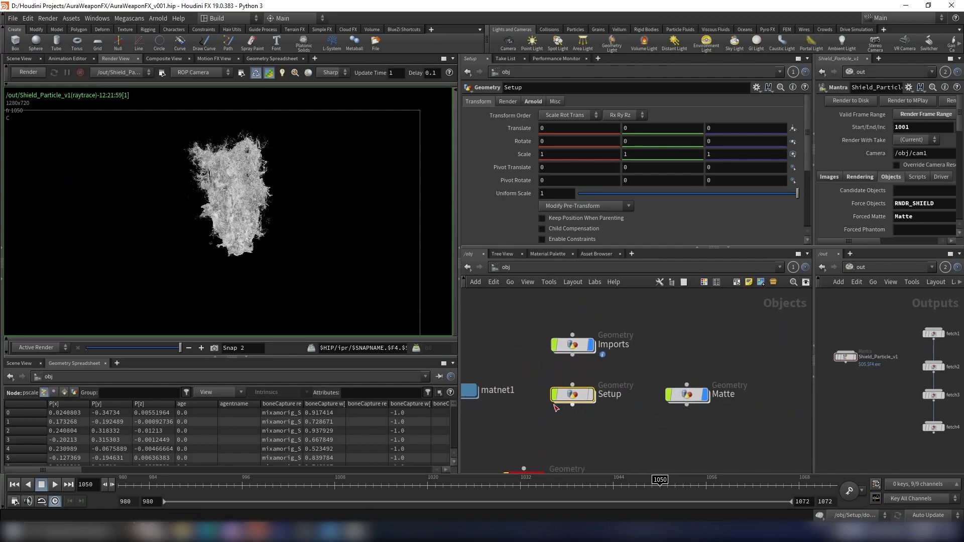
pyautogui.moveTo(572, 398)
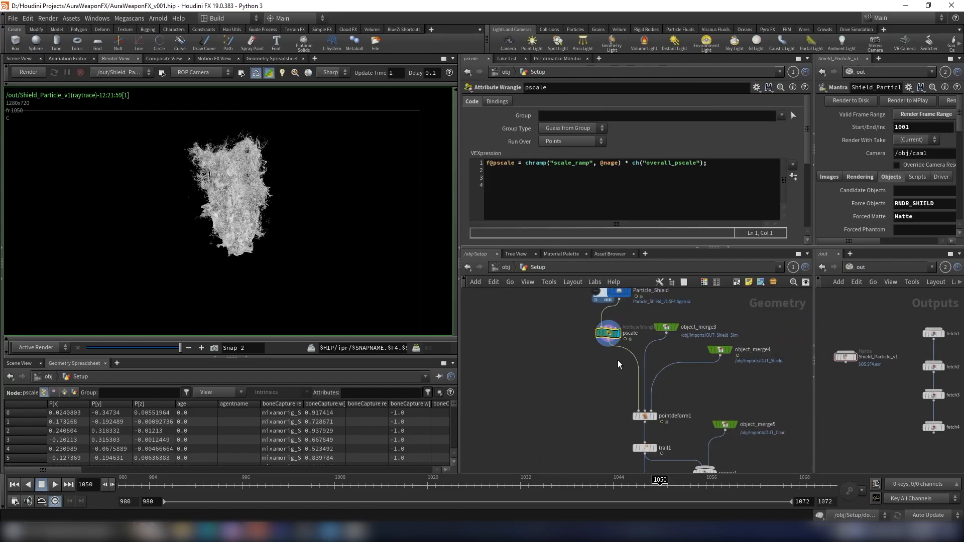
pyautogui.moveTo(618, 360); pyautogui.dragTo(598, 383, button='middle')
pyautogui.press('Tab')
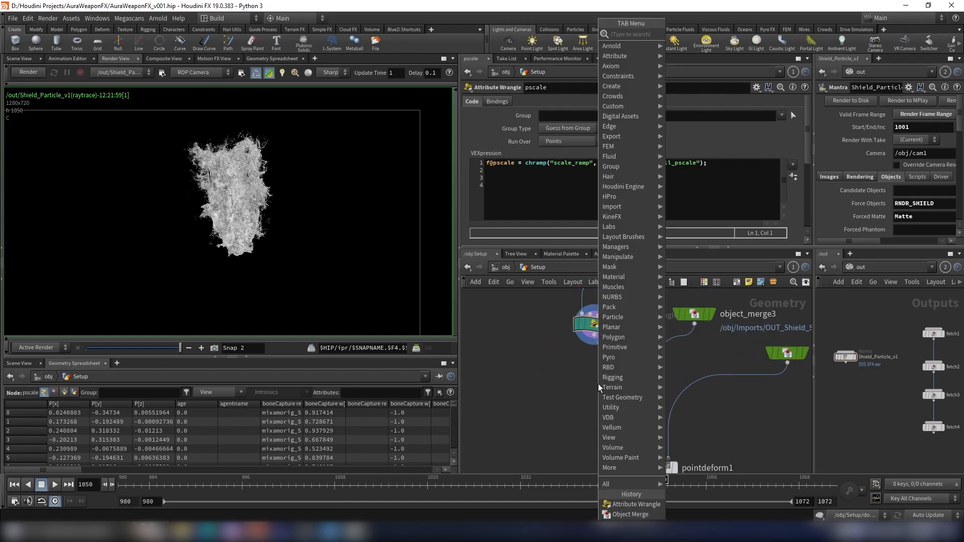
pyautogui.write('wr')
pyautogui.press('BackSpace')
pyautogui.press('BackSpace')
pyautogui.write('aw')
pyautogui.press('Return')
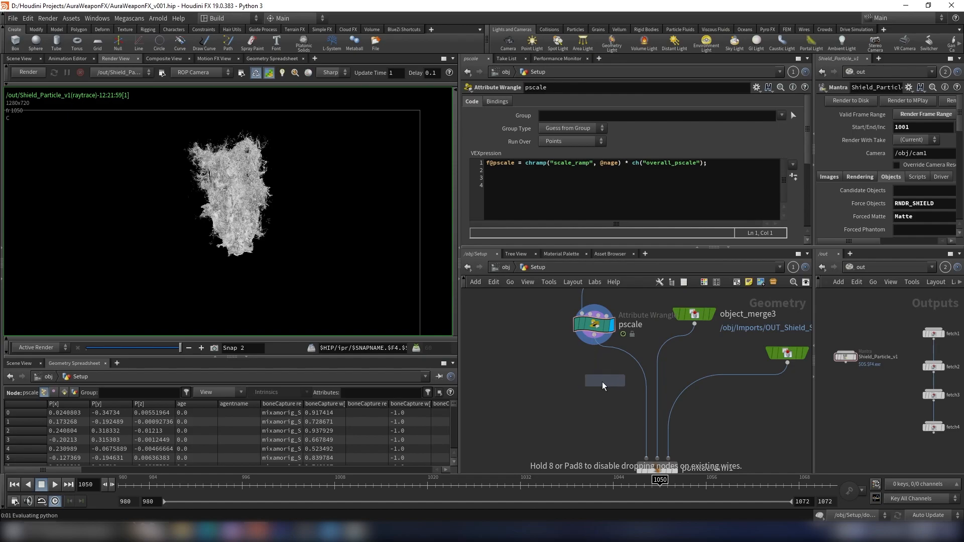
pyautogui.click(567, 408)
pyautogui.press('Delete')
# - Add an Attribute Wrangle node below the pscale wrangle, inserted into the wire feeding pointdeform1
pyautogui.press('Tab')
pyautogui.write('aw')
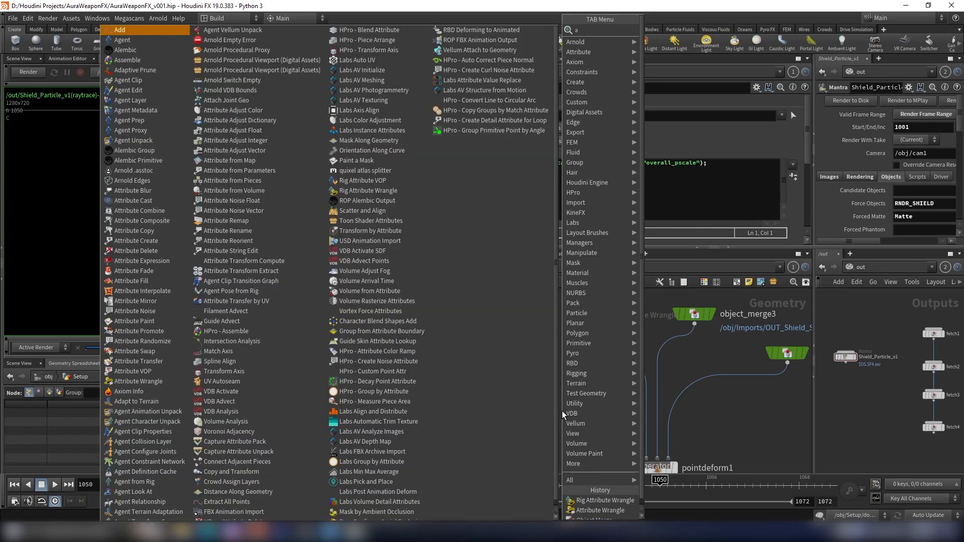
pyautogui.press('Return')
pyautogui.click(636, 360)
pyautogui.moveTo(644, 369); pyautogui.dragTo(607, 392)
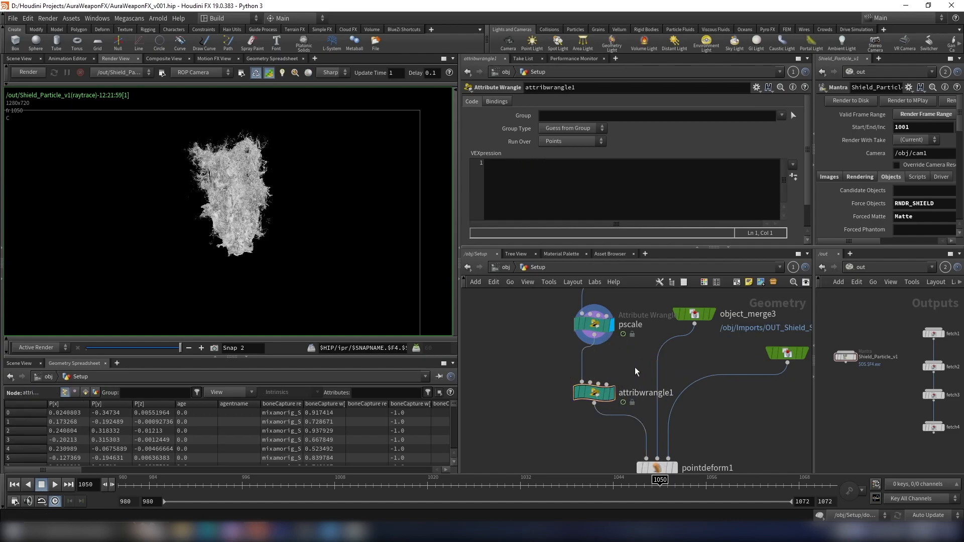
pyautogui.click(610, 391)
# - Display the new wrangle in the Scene View and start its VEX code with float dist = xyzdist(
pyautogui.click(19, 59)
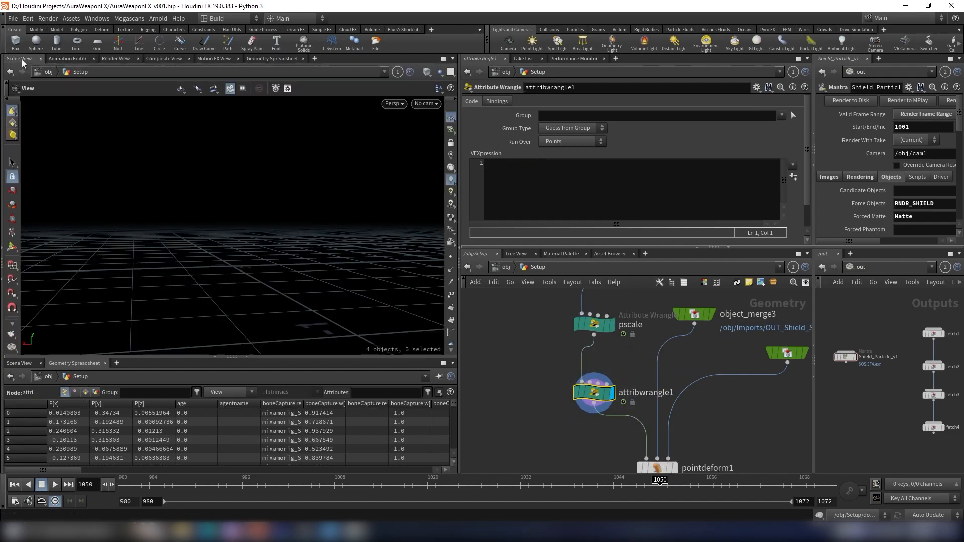
pyautogui.scroll(-1, 613, 347)
pyautogui.moveTo(613, 347); pyautogui.dragTo(616, 376, button='middle')
pyautogui.click(510, 170)
pyautogui.write('float dist')
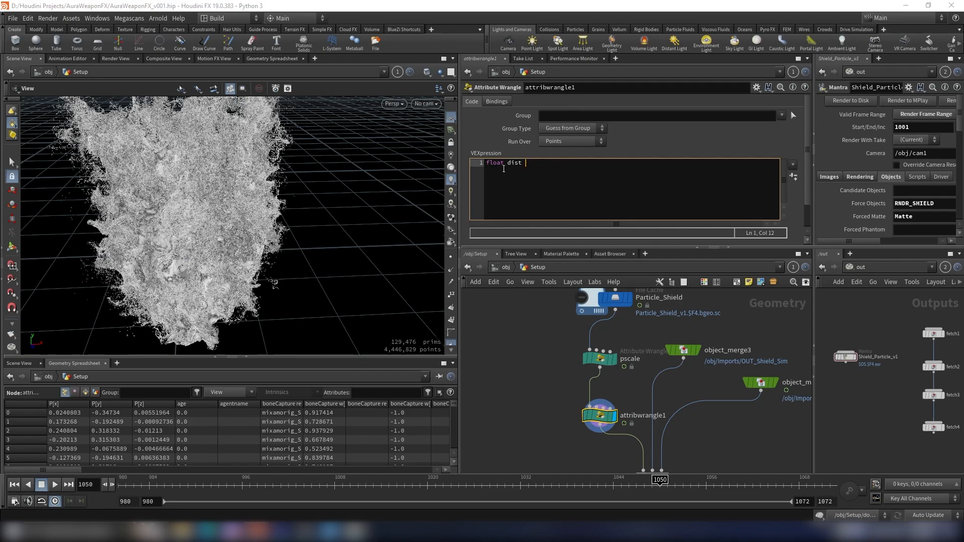
pyautogui.write(' = x')
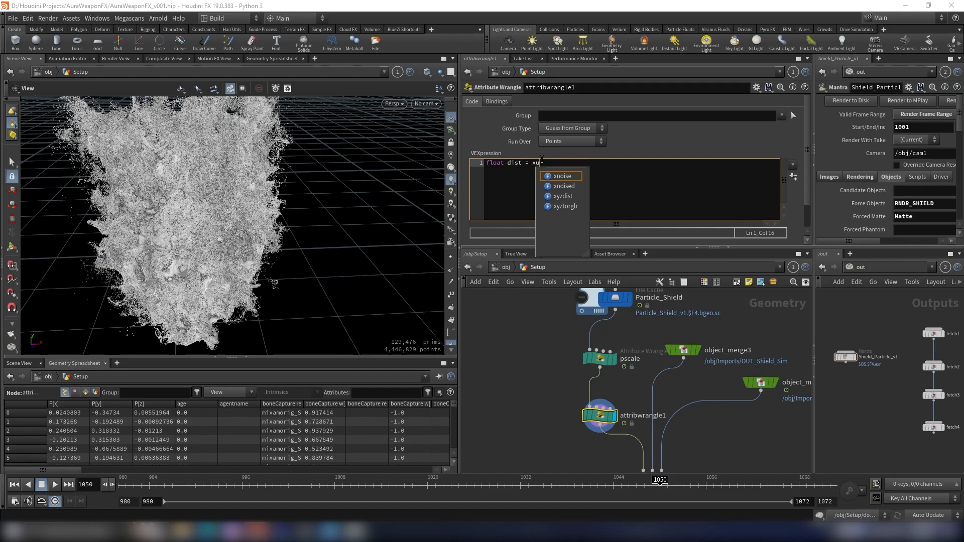
pyautogui.write('yzdist')
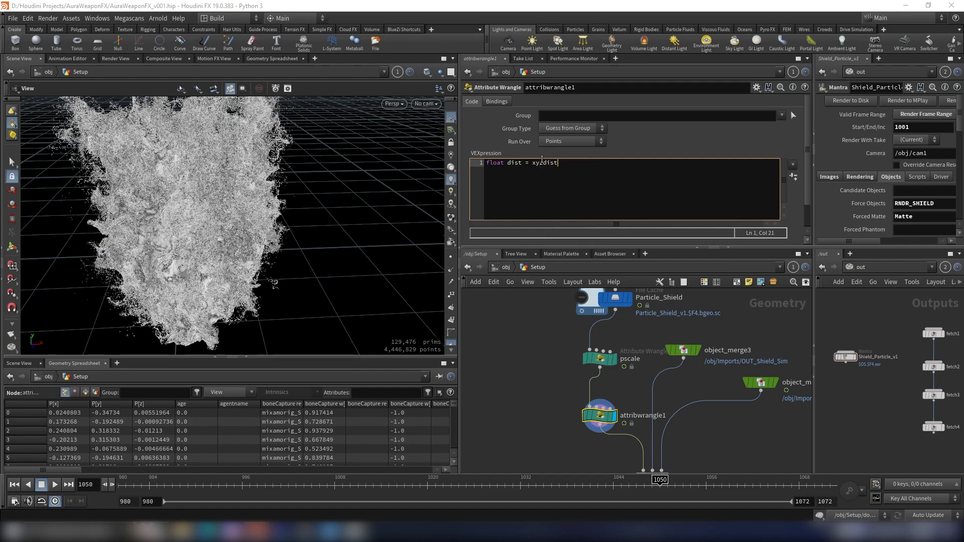
pyautogui.write('(')
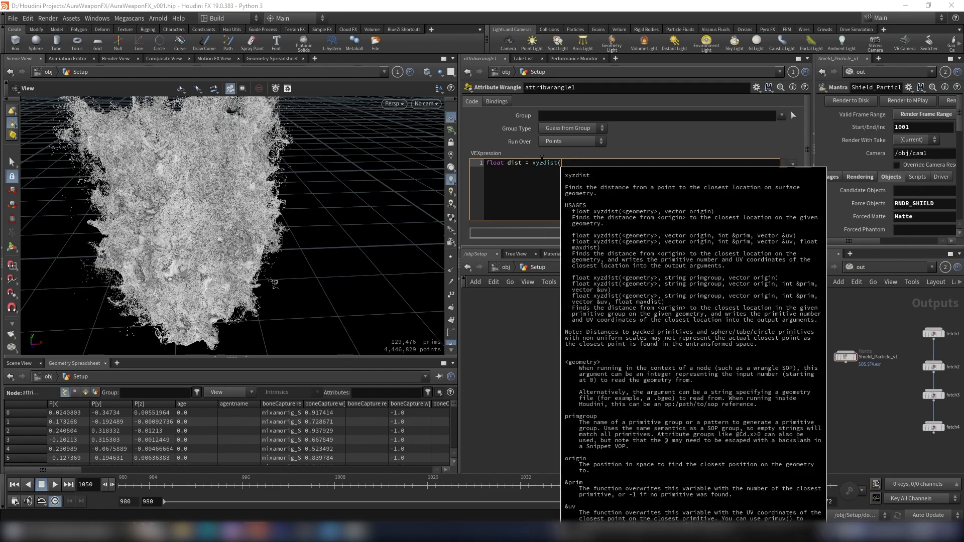
# - Open and read the help page for the xyzdist VEX function
pyautogui.click(548, 164)
pyautogui.press('F1')
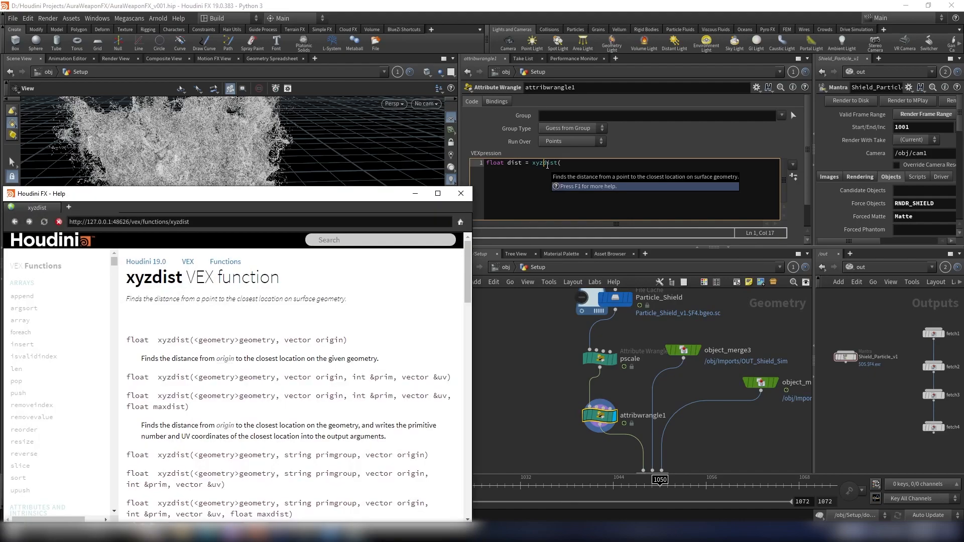
pyautogui.moveTo(263, 198); pyautogui.dragTo(254, 160)
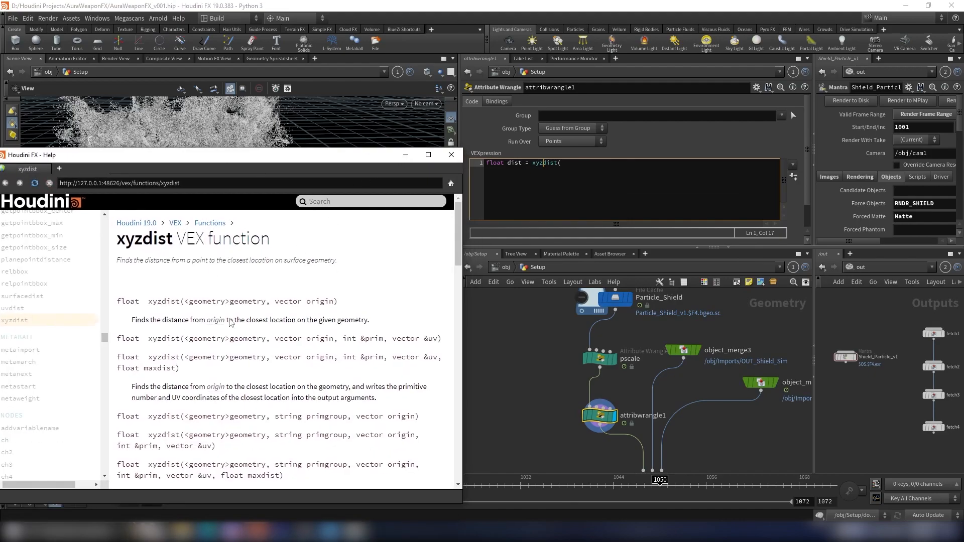
pyautogui.scroll(-1, 195, 335)
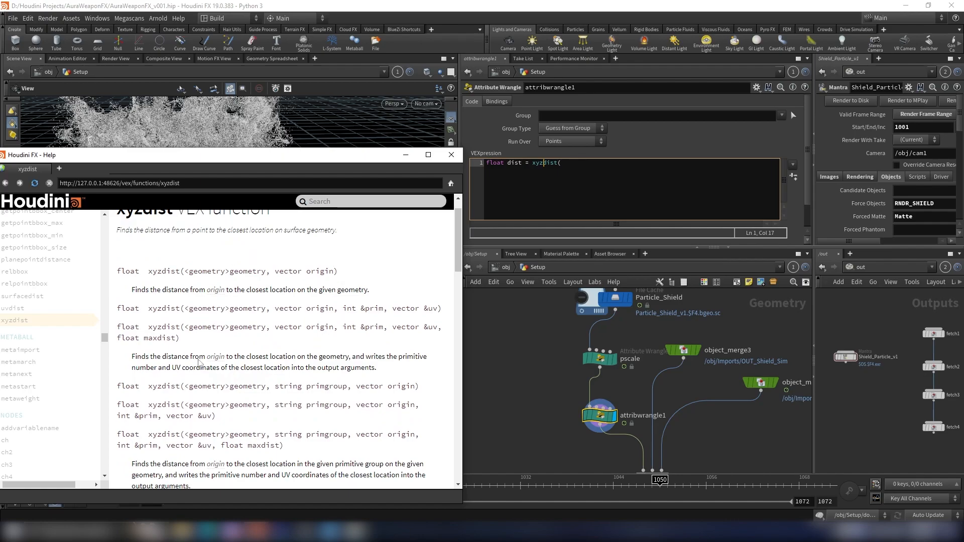
pyautogui.scroll(1, 207, 269)
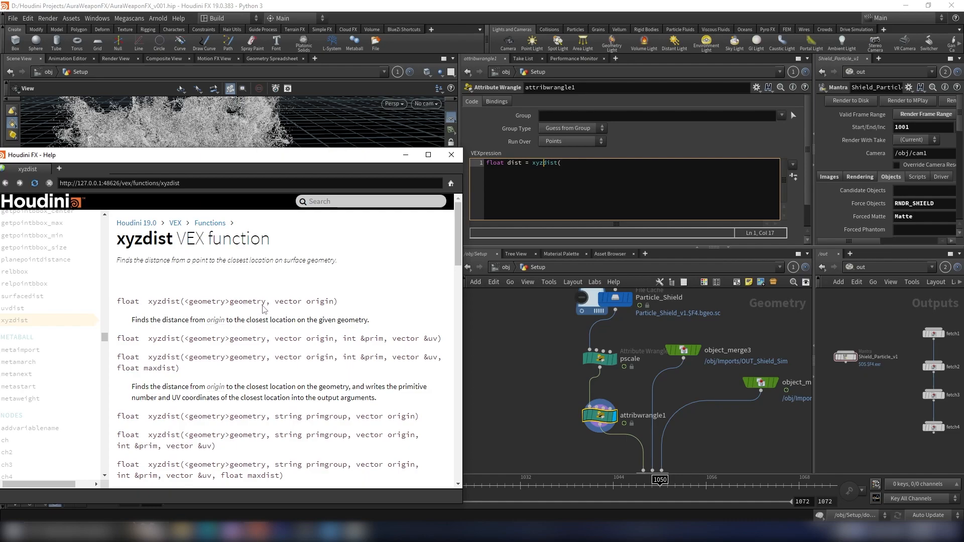
pyautogui.moveTo(320, 157); pyautogui.dragTo(261, 192)
# - Wire object_merge3's output into the second input of attribwrangle1
pyautogui.click(527, 350)
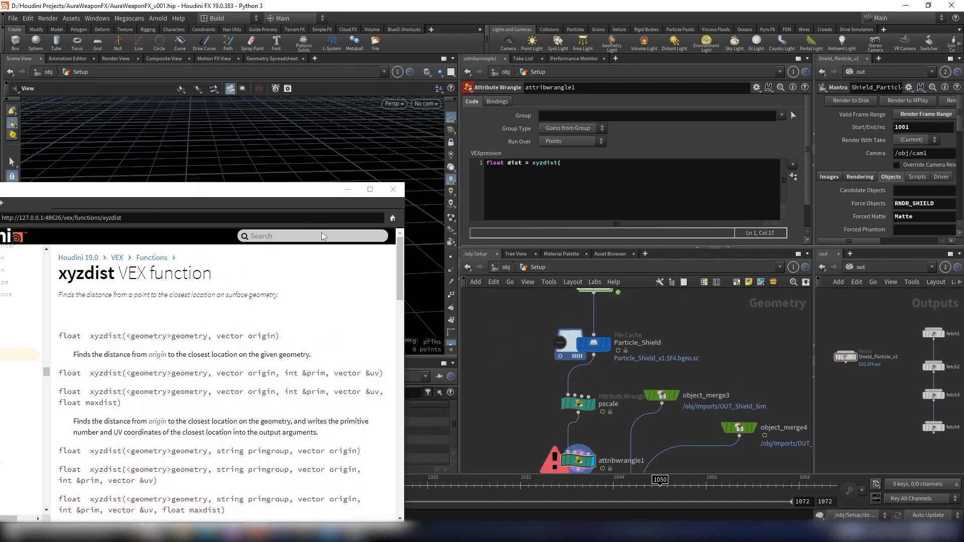
pyautogui.middleClick(656, 403)
pyautogui.moveTo(658, 406); pyautogui.dragTo(671, 356, button='middle')
pyautogui.scroll(2, 672, 356)
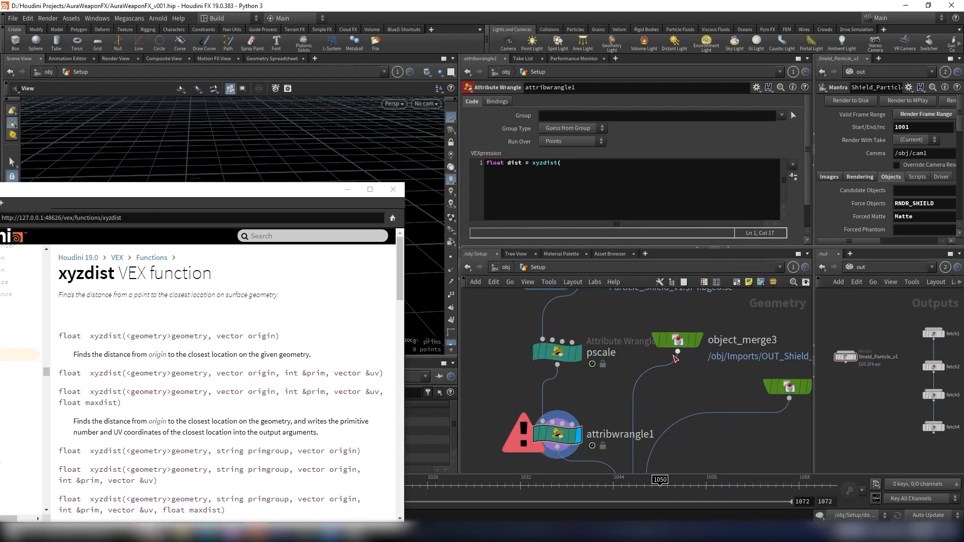
pyautogui.moveTo(575, 409); pyautogui.dragTo(590, 391, button='middle')
pyautogui.moveTo(602, 358); pyautogui.dragTo(628, 404, button='middle')
pyautogui.moveTo(605, 383); pyautogui.dragTo(556, 370)
pyautogui.click(597, 445)
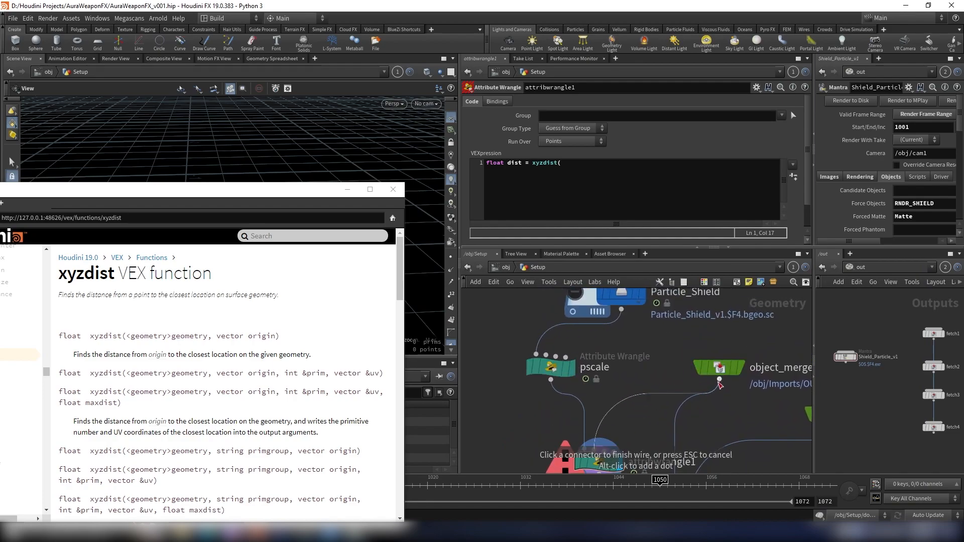
pyautogui.click(719, 383)
# - Enter 1, as the first argument of xyzdist in the wrangle code
pyautogui.scroll(-2, 680, 362)
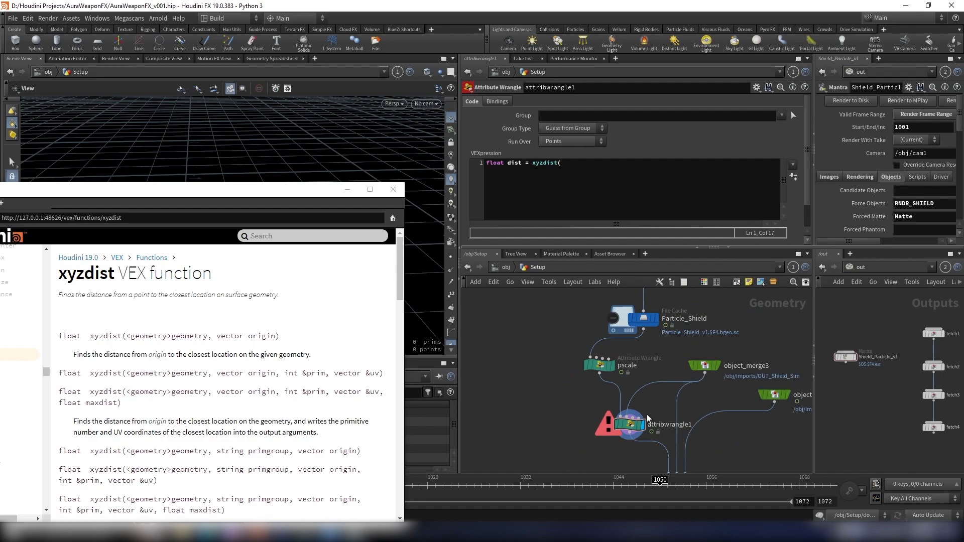
pyautogui.scroll(3, 651, 414)
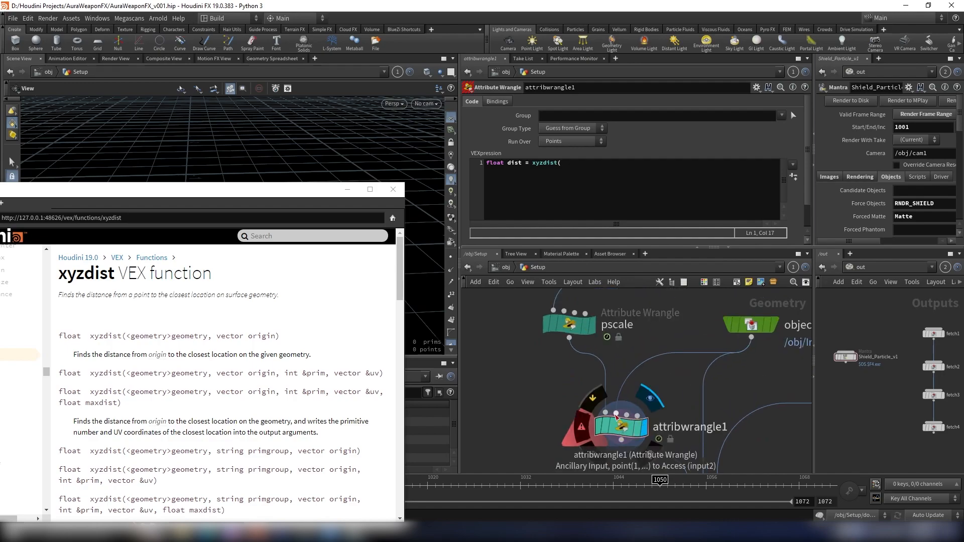
pyautogui.click(598, 167)
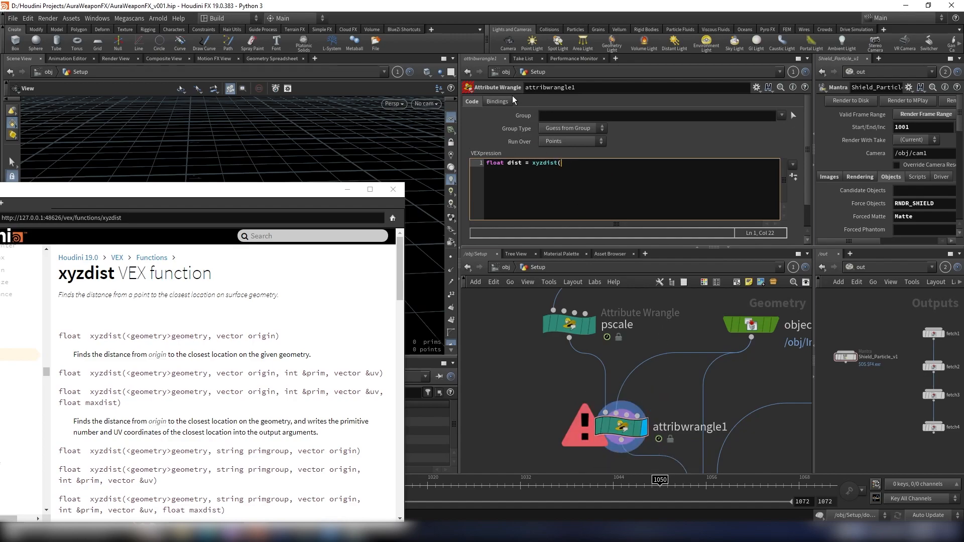
pyautogui.write('1,')
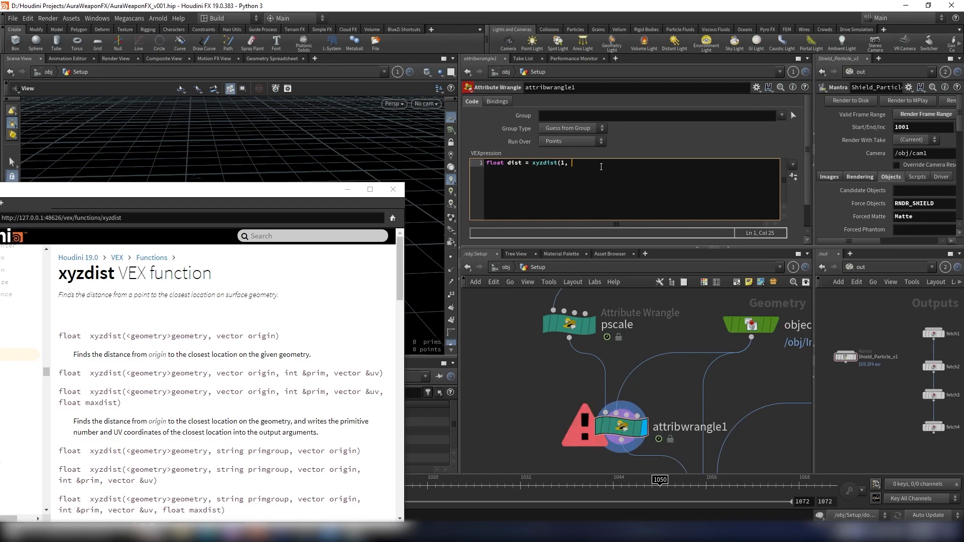
# - Complete the first wrangle line as float dist = xyzdist(1, @P); using the point position as origin
pyautogui.moveTo(249, 336); pyautogui.dragTo(280, 337)
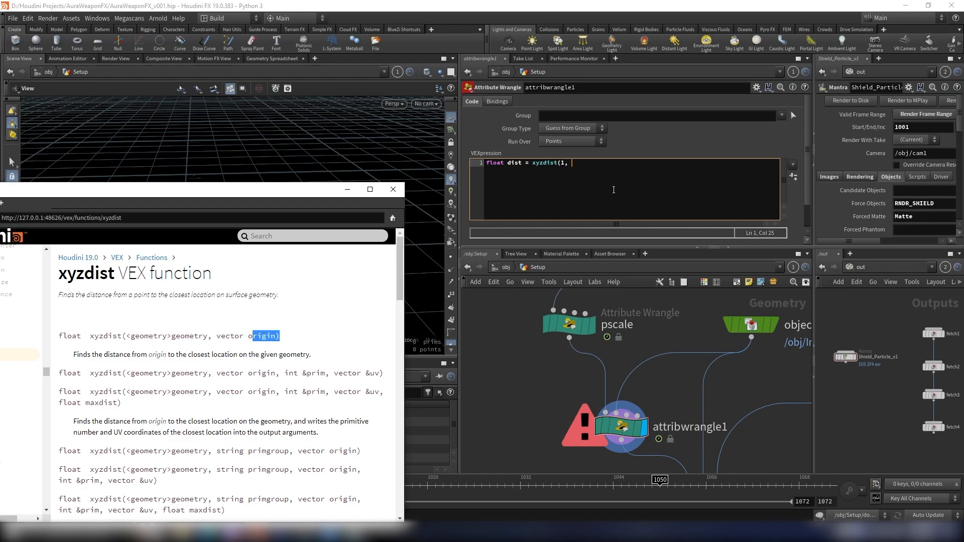
pyautogui.write('@P);')
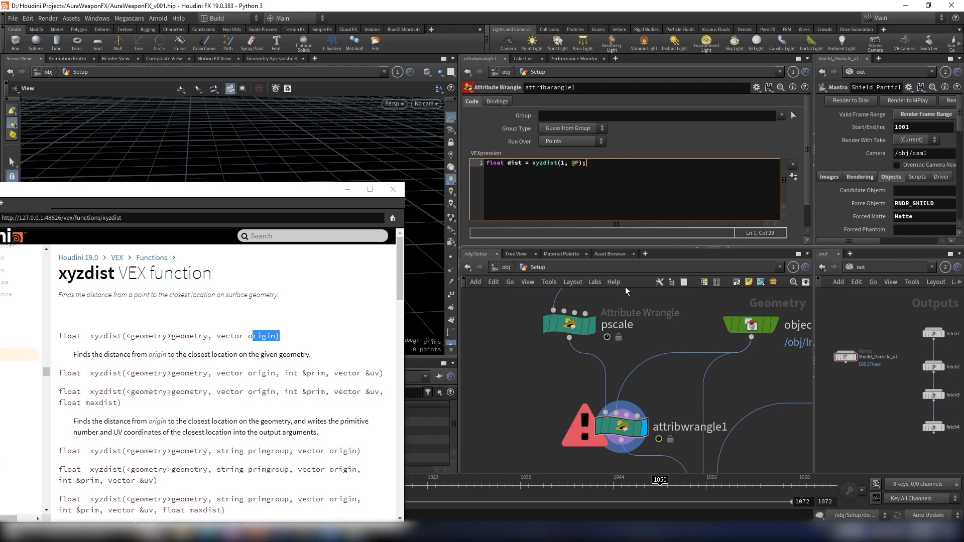
pyautogui.click(346, 189)
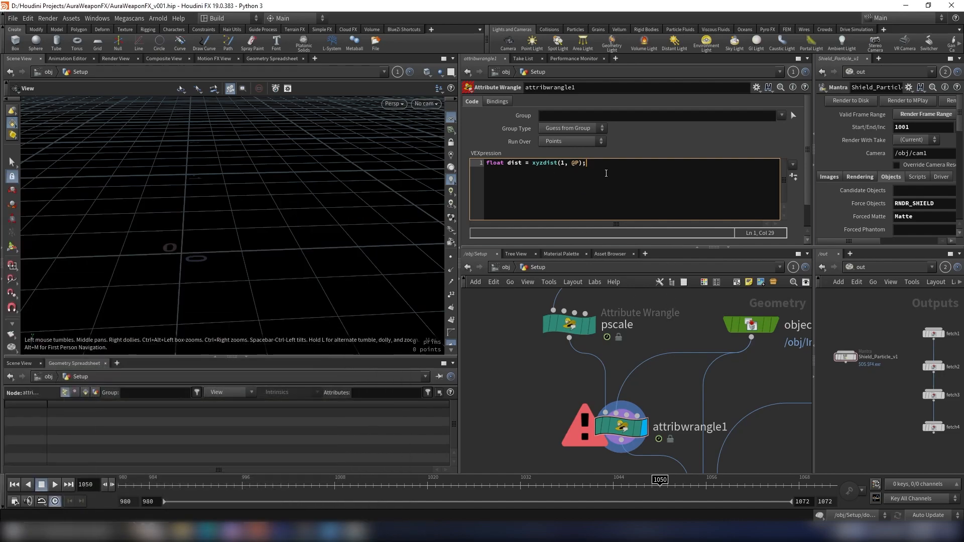
pyautogui.press('Return')
# - Inspect the particle cloud in the viewport from several angles
pyautogui.click(654, 332)
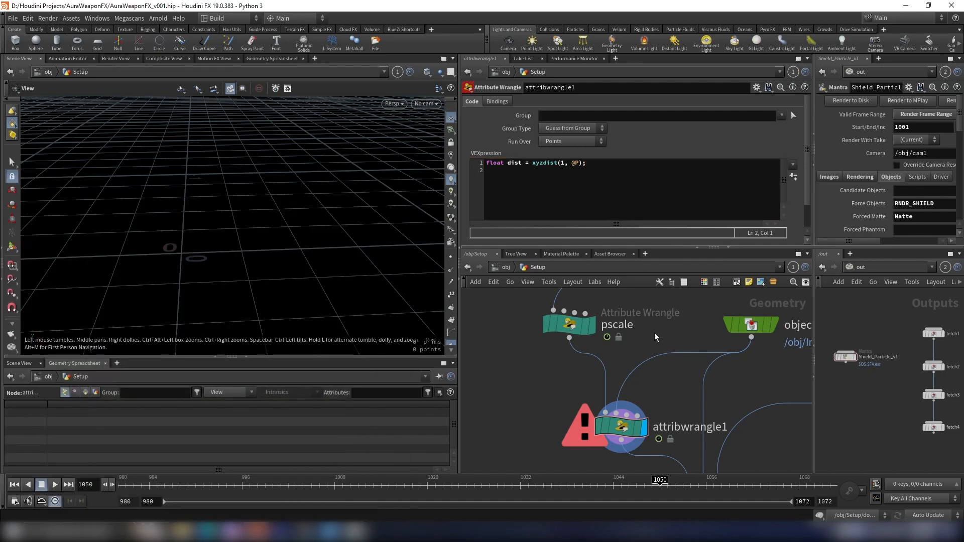
pyautogui.scroll(-3, 288, 183)
pyautogui.moveTo(288, 183); pyautogui.dragTo(317, 204, button='middle')
pyautogui.scroll(4, 315, 161)
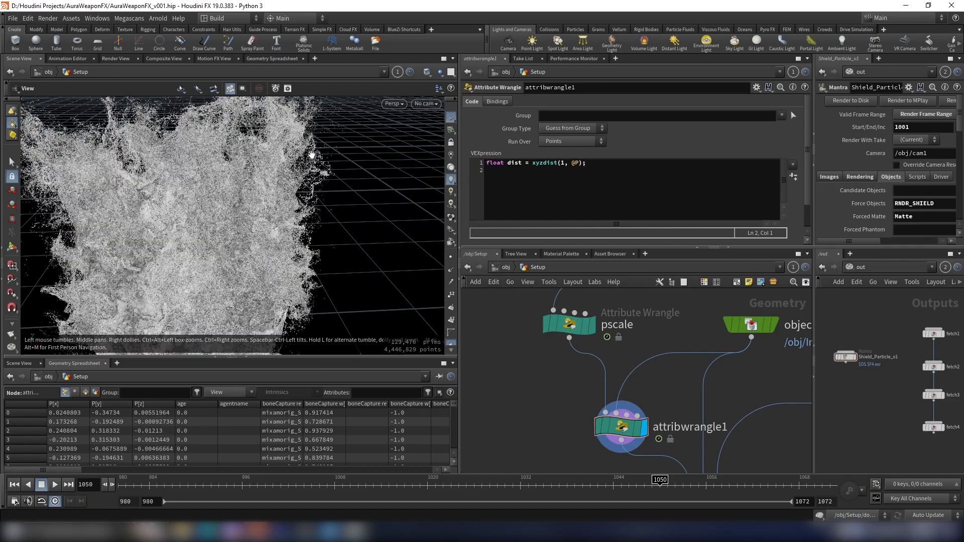
pyautogui.scroll(2, 351, 156)
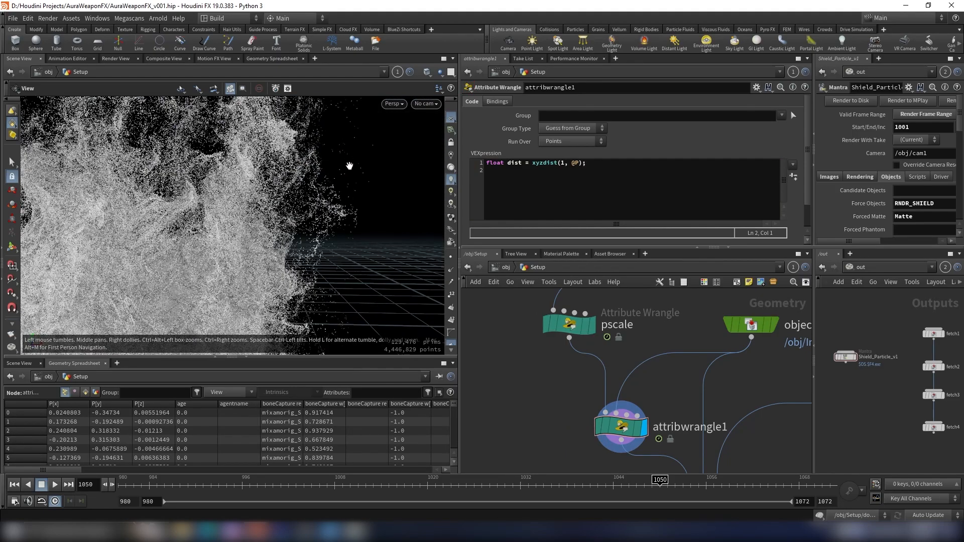
pyautogui.scroll(-2, 150, 250)
pyautogui.scroll(2, 233, 215)
# - Add a second line remapping the distance: dist = fit(dist, 0, ch("max"), 1, 0);
pyautogui.click(616, 173)
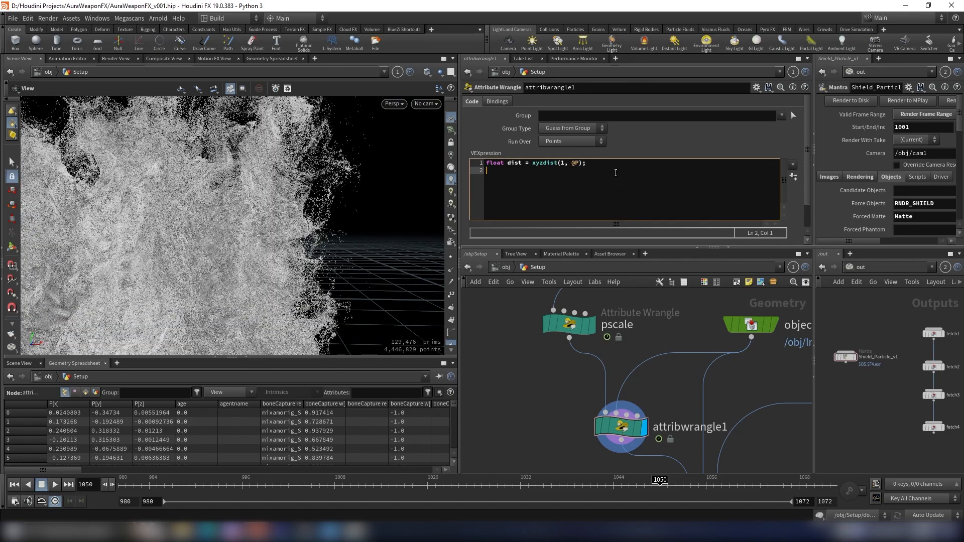
pyautogui.write('dist = f')
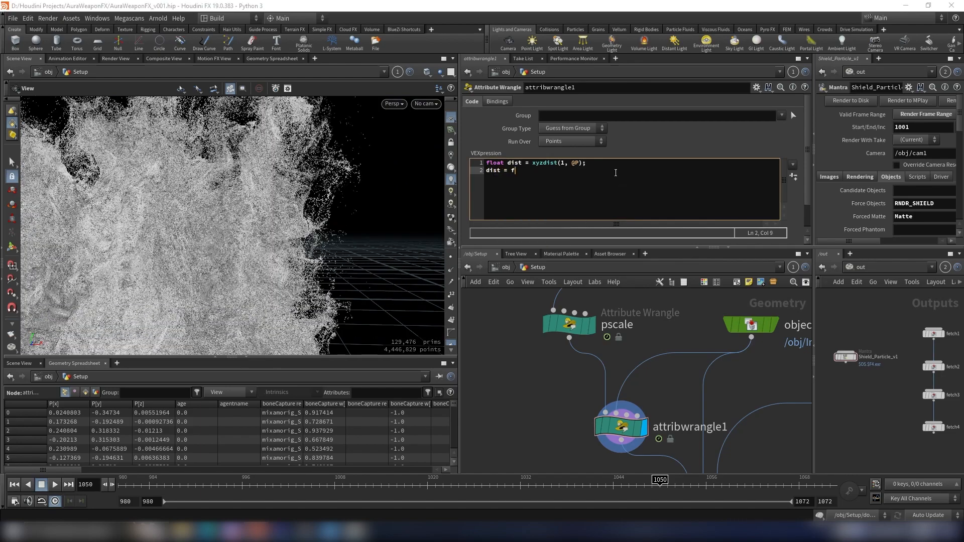
pyautogui.write('it(')
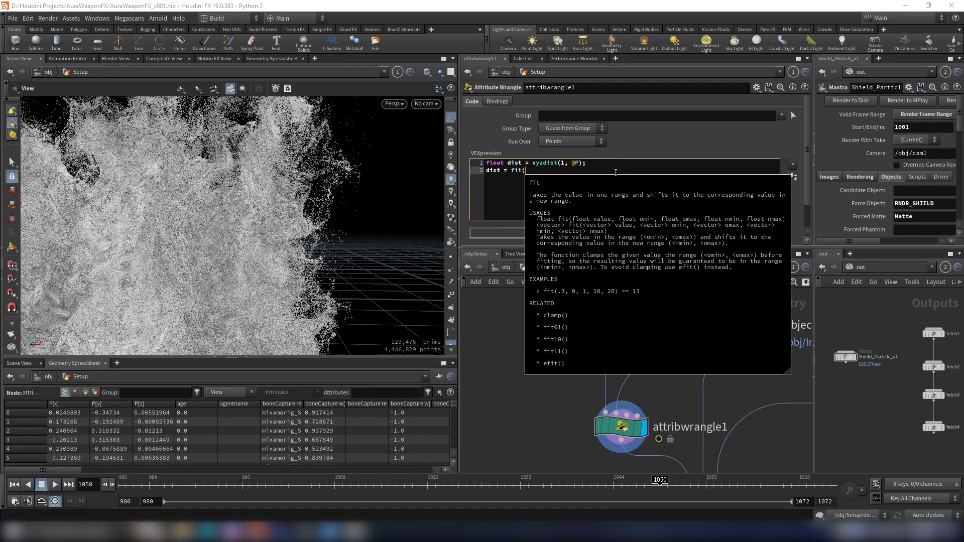
pyautogui.press('Escape')
pyautogui.hotkey('alt', 'Tab')
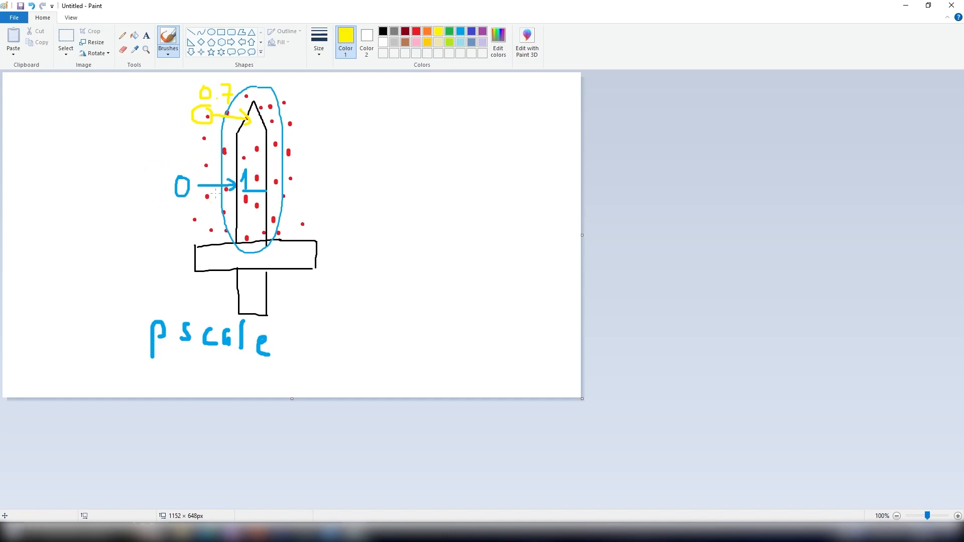
pyautogui.click(906, 6)
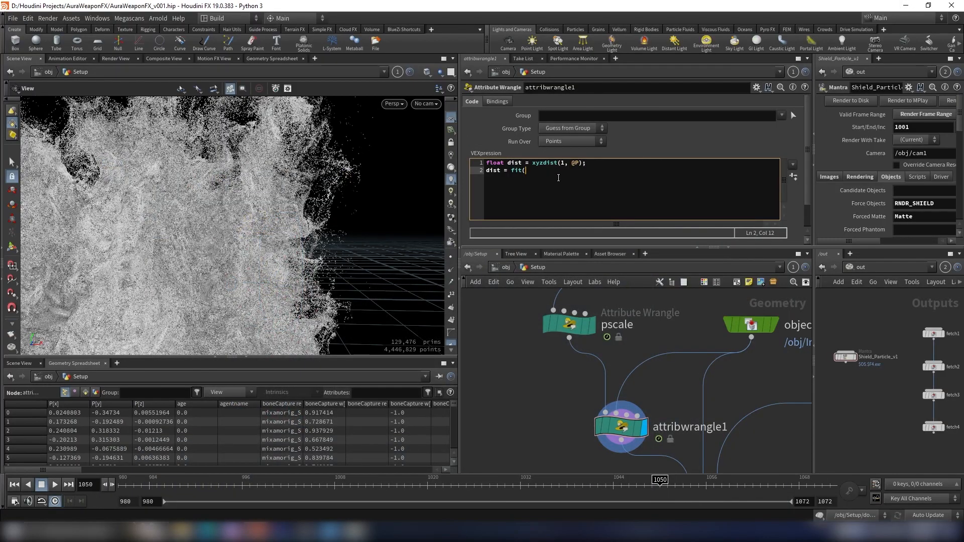
pyautogui.write('dist,')
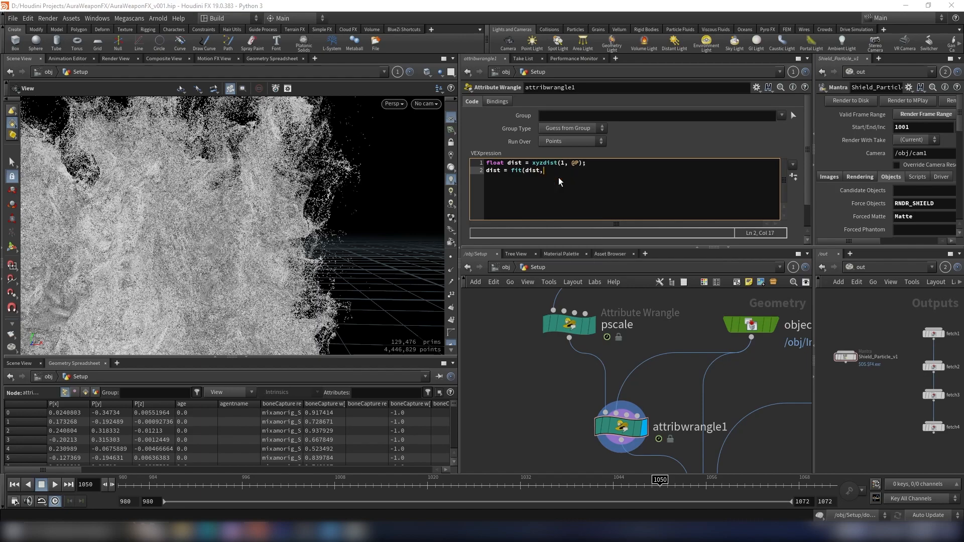
pyautogui.write(' 0, ch("max"), 1, 0);')
pyautogui.press('Return')
# - Add a third line shaping the distance through a ramp: dist = chramp("dist_ramp", dist);
pyautogui.write('dis')
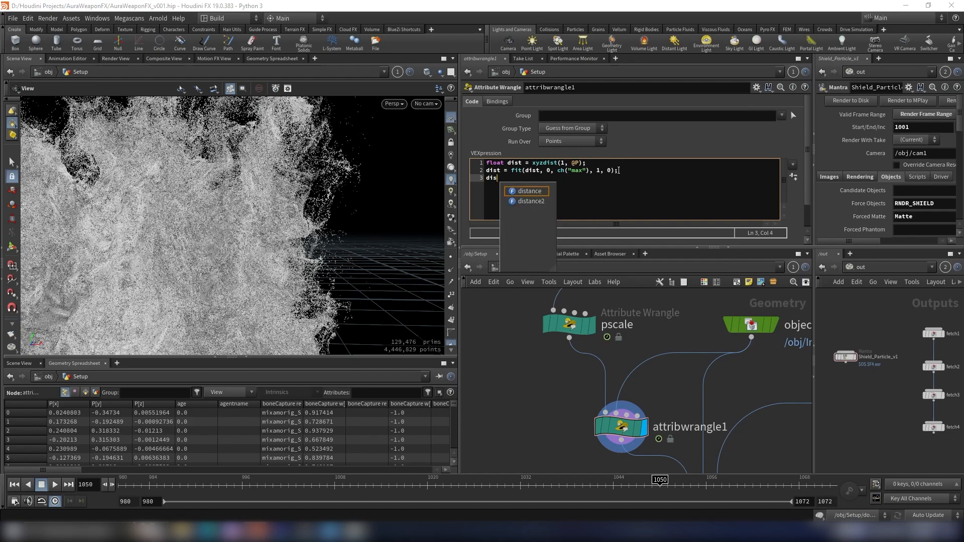
pyautogui.write('t = ')
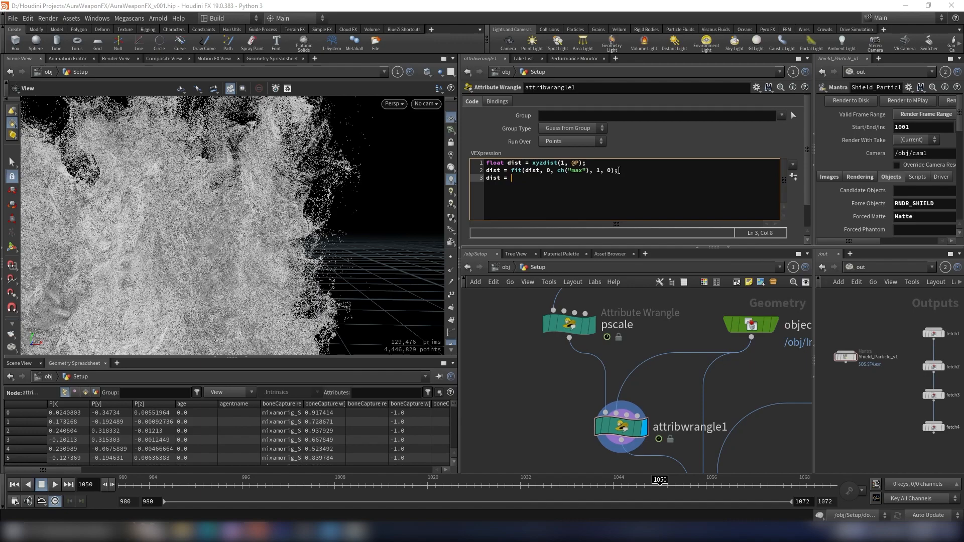
pyautogui.write('chram')
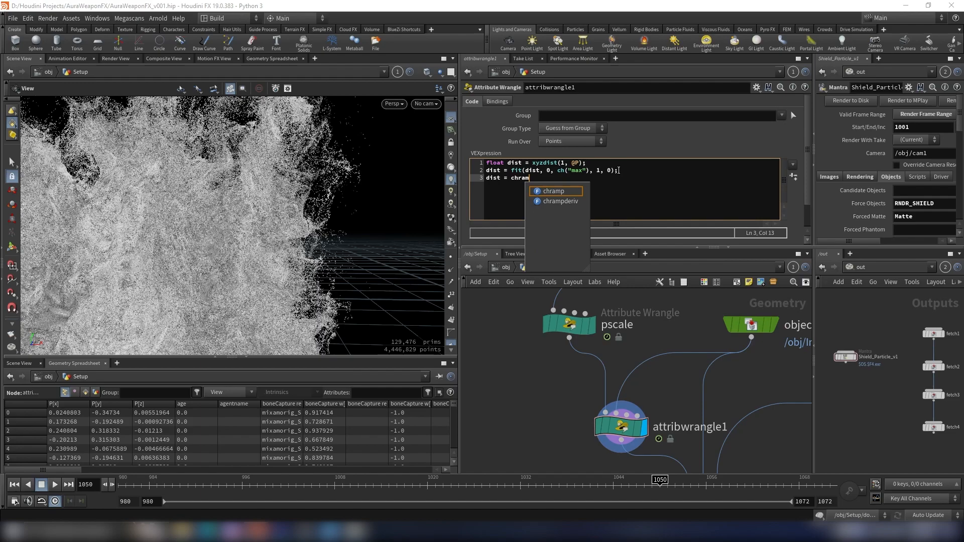
pyautogui.write('p(')
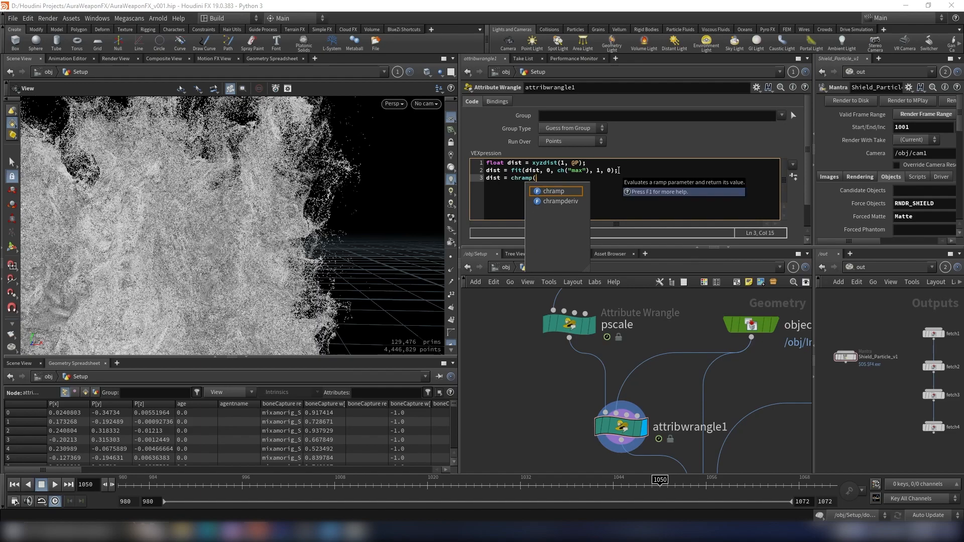
pyautogui.write('""')
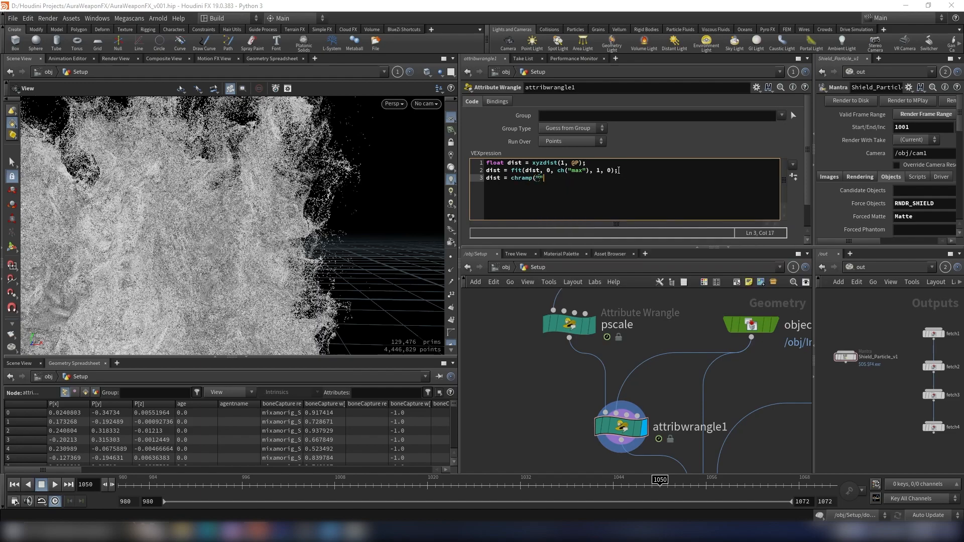
pyautogui.write('dist_ramp", dist);')
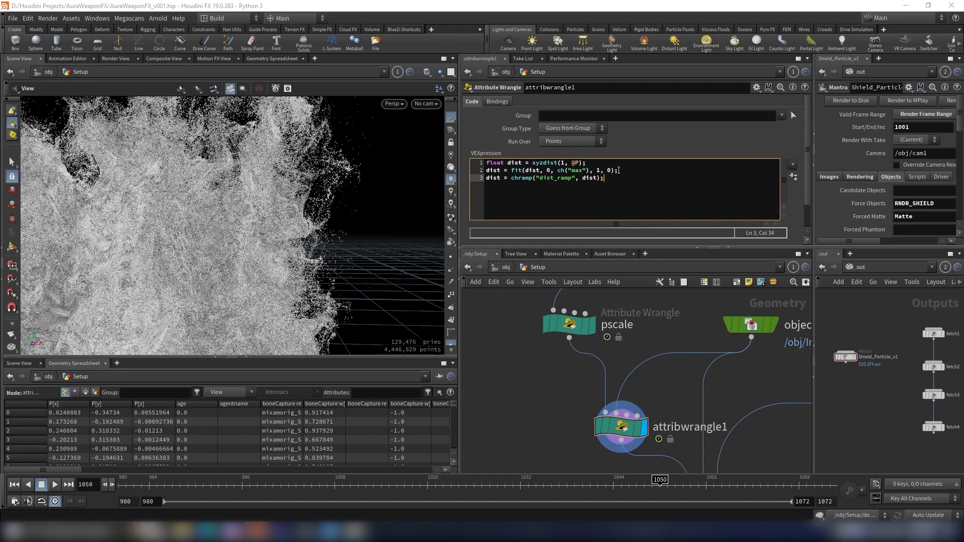
pyautogui.press('Return')
pyautogui.press('Return')
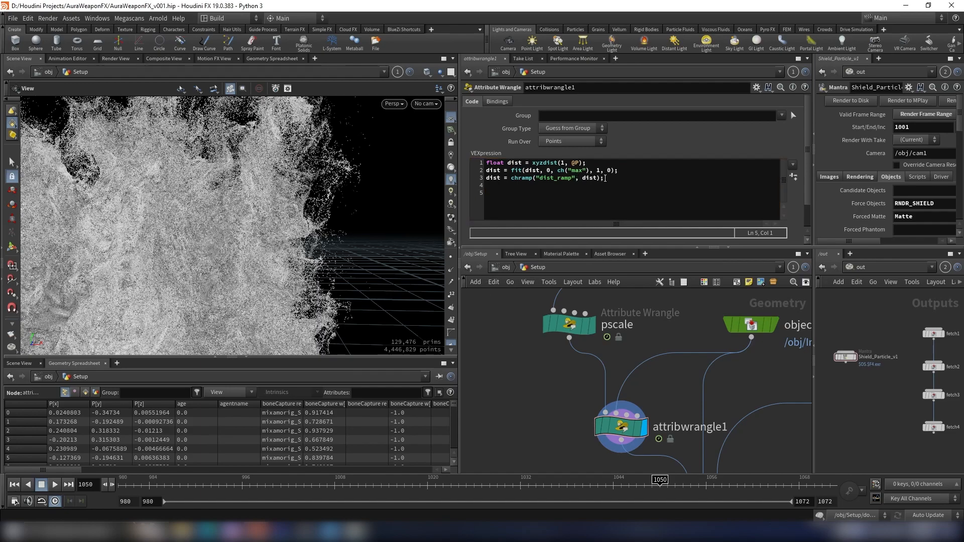
# - Switch to the Paint sketch and write 0.5 × 1 = 0.5 in red
pyautogui.click(339, 531)
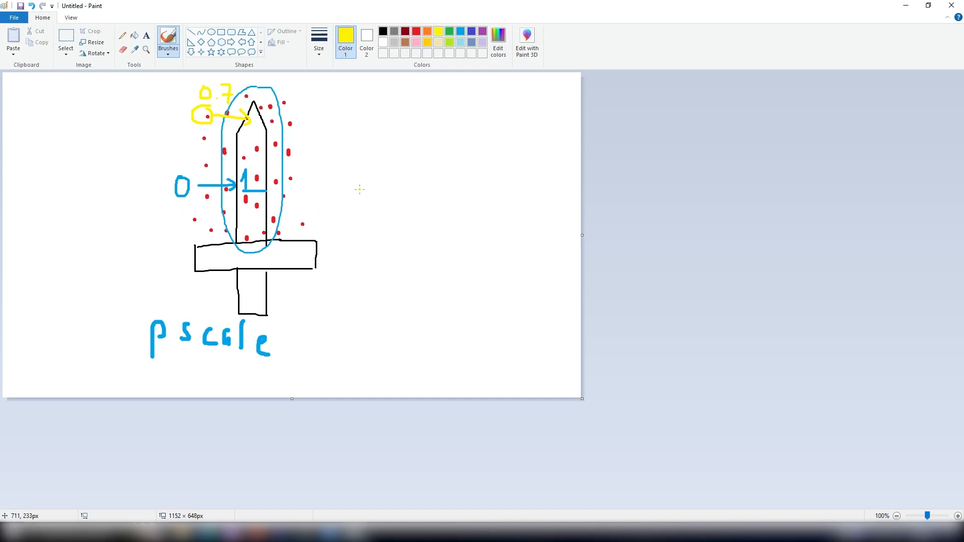
pyautogui.moveTo(374, 178)
pyautogui.mouseDown()
pyautogui.moveTo(370, 193)
pyautogui.moveTo(375, 179)
pyautogui.mouseUp()
pyautogui.hotkey('ctrl', 'z')
pyautogui.click(417, 31)
pyautogui.moveTo(408, 121)
pyautogui.mouseDown()
pyautogui.moveTo(435, 144)
pyautogui.moveTo(442, 120)
pyautogui.mouseUp()
pyautogui.click(423, 142)
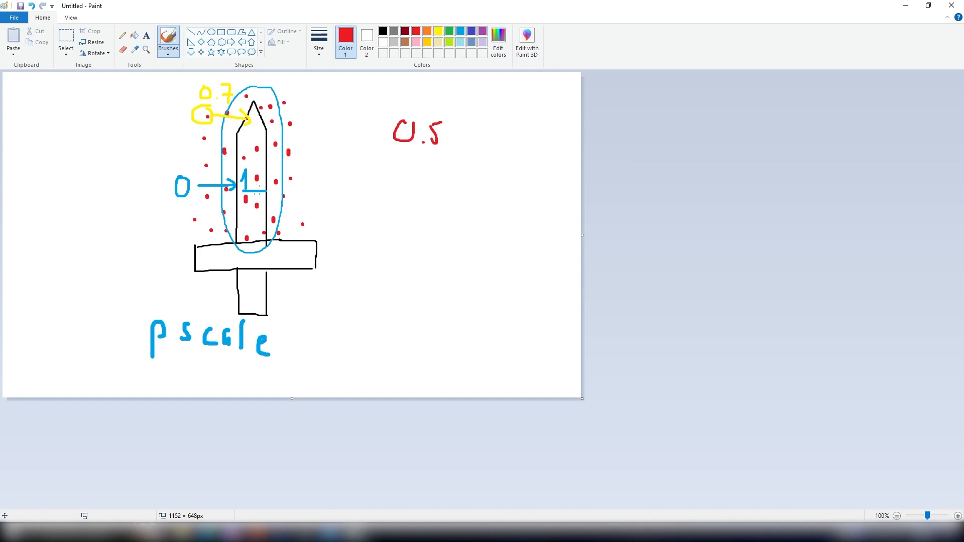
pyautogui.moveTo(448, 132)
pyautogui.mouseDown()
pyautogui.moveTo(458, 141)
pyautogui.moveTo(449, 141)
pyautogui.moveTo(518, 126)
pyautogui.moveTo(518, 139)
pyautogui.moveTo(539, 132)
pyautogui.moveTo(531, 119)
pyautogui.moveTo(563, 147)
pyautogui.mouseUp()
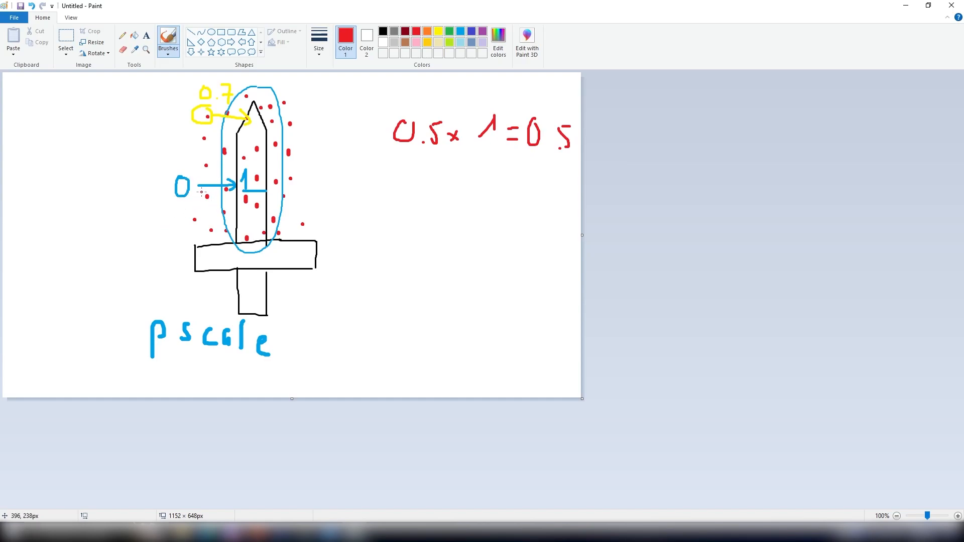
# - Write 0.5 × 0 = 0 below the first equation in the sketch
pyautogui.moveTo(400, 173)
pyautogui.mouseDown()
pyautogui.moveTo(399, 190)
pyautogui.moveTo(416, 173)
pyautogui.moveTo(436, 191)
pyautogui.moveTo(449, 164)
pyautogui.moveTo(467, 185)
pyautogui.mouseUp()
pyautogui.click(427, 197)
pyautogui.click(458, 174)
pyautogui.moveTo(466, 173)
pyautogui.mouseDown()
pyautogui.moveTo(458, 186)
pyautogui.moveTo(475, 193)
pyautogui.moveTo(484, 164)
pyautogui.moveTo(522, 182)
pyautogui.mouseUp()
pyautogui.moveTo(513, 187)
pyautogui.mouseDown()
pyautogui.moveTo(541, 196)
pyautogui.moveTo(535, 203)
pyautogui.mouseUp()
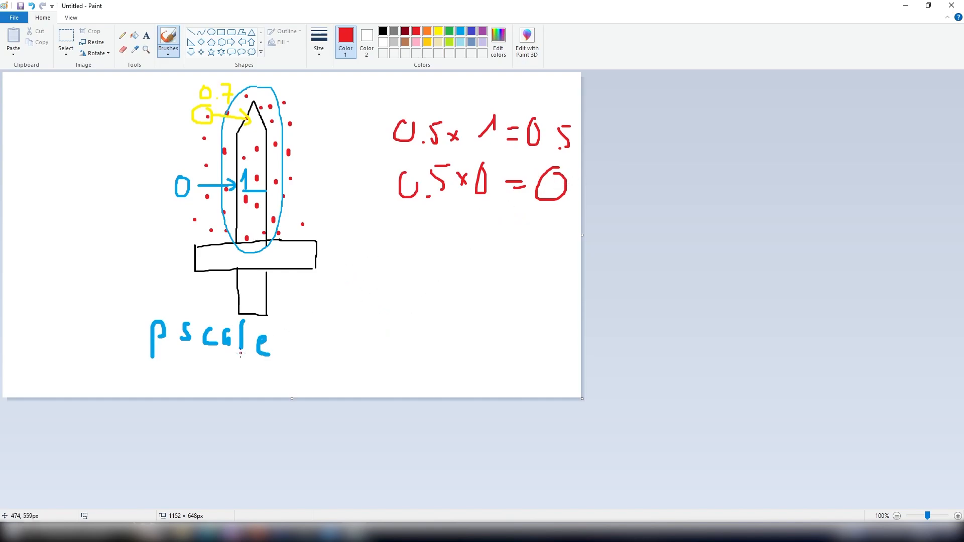
# - Write pscale = 0 → Ø particles underneath the equations
pyautogui.moveTo(353, 271)
pyautogui.mouseDown()
pyautogui.moveTo(355, 301)
pyautogui.moveTo(357, 282)
pyautogui.moveTo(412, 289)
pyautogui.mouseUp()
pyautogui.moveTo(427, 245); pyautogui.dragTo(428, 290)
pyautogui.moveTo(442, 286); pyautogui.dragTo(447, 294)
pyautogui.moveTo(522, 261); pyautogui.dragTo(524, 265)
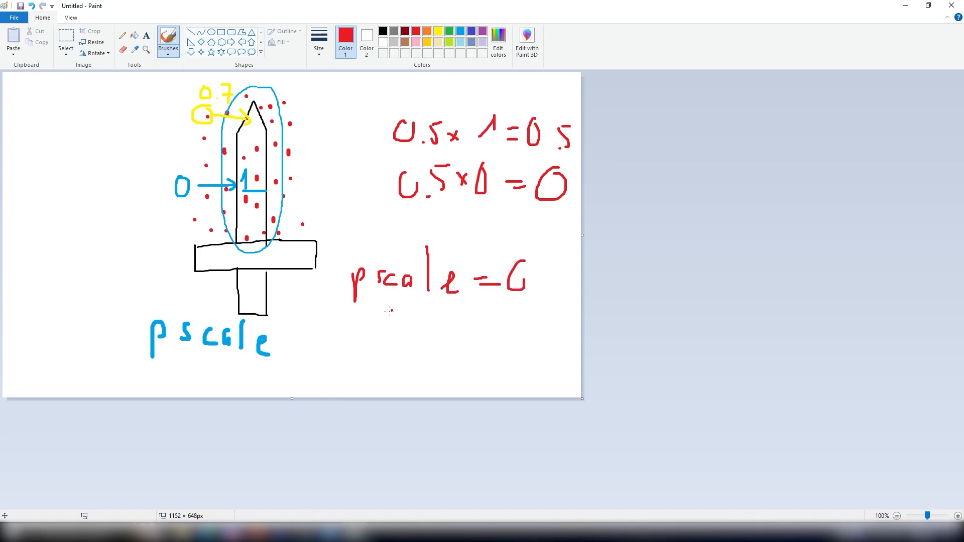
pyautogui.moveTo(326, 326); pyautogui.dragTo(352, 325)
pyautogui.moveTo(352, 310)
pyautogui.mouseDown()
pyautogui.moveTo(365, 334)
pyautogui.moveTo(408, 316)
pyautogui.moveTo(397, 335)
pyautogui.moveTo(421, 309)
pyautogui.mouseUp()
pyautogui.moveTo(431, 302); pyautogui.dragTo(384, 344)
pyautogui.moveTo(442, 320)
pyautogui.mouseDown()
pyautogui.moveTo(437, 344)
pyautogui.moveTo(442, 329)
pyautogui.moveTo(495, 333)
pyautogui.moveTo(508, 319)
pyautogui.moveTo(518, 332)
pyautogui.moveTo(534, 322)
pyautogui.moveTo(542, 332)
pyautogui.mouseUp()
pyautogui.moveTo(278, 532)
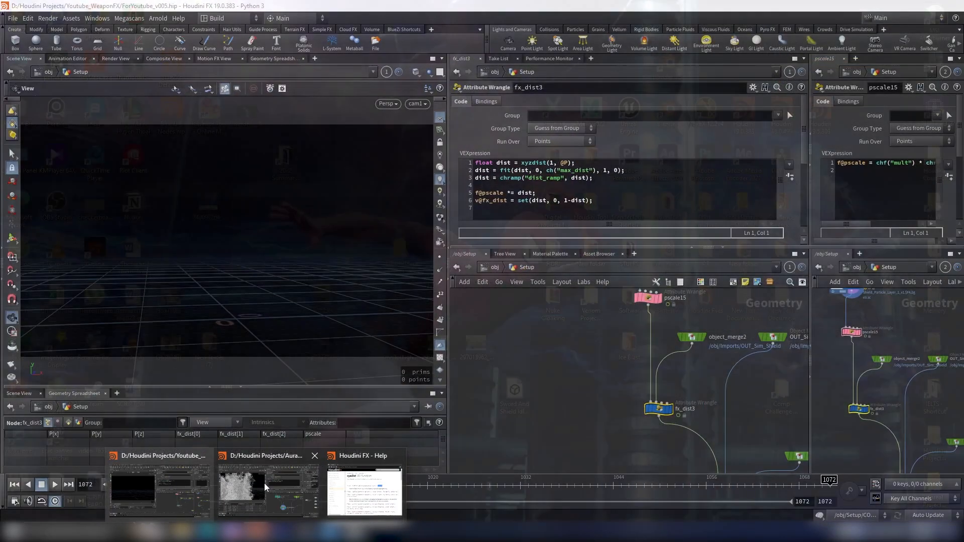
pyautogui.click(264, 483)
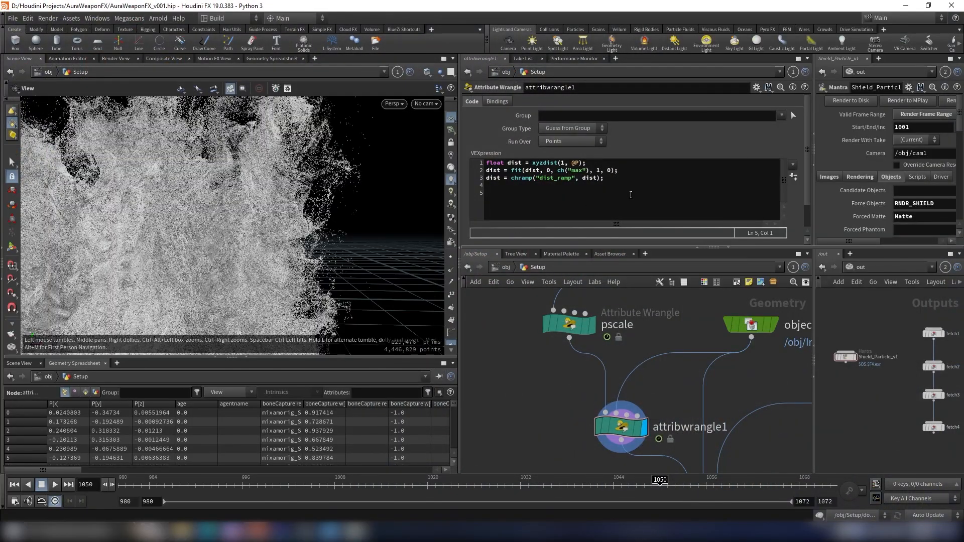
pyautogui.press('Return')
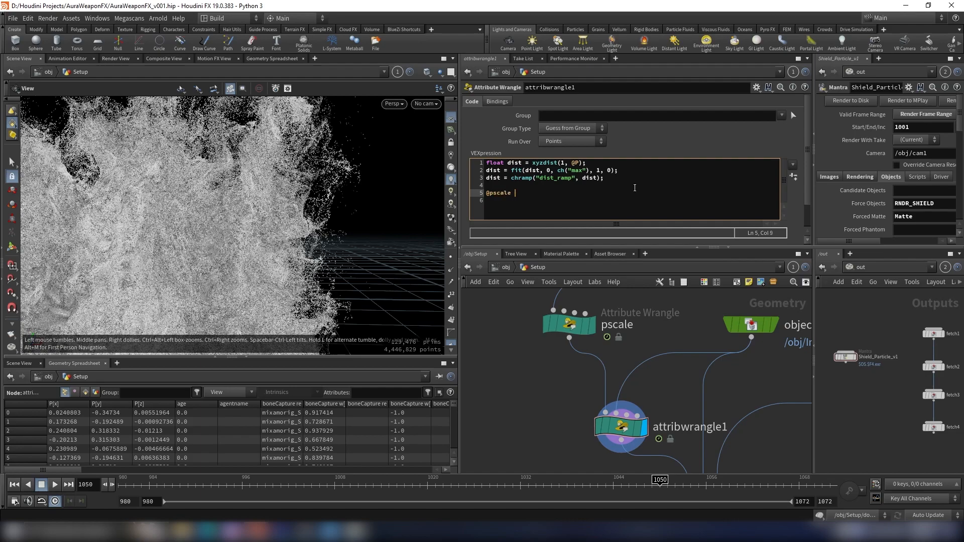
pyautogui.write('@pscale *= dist;')
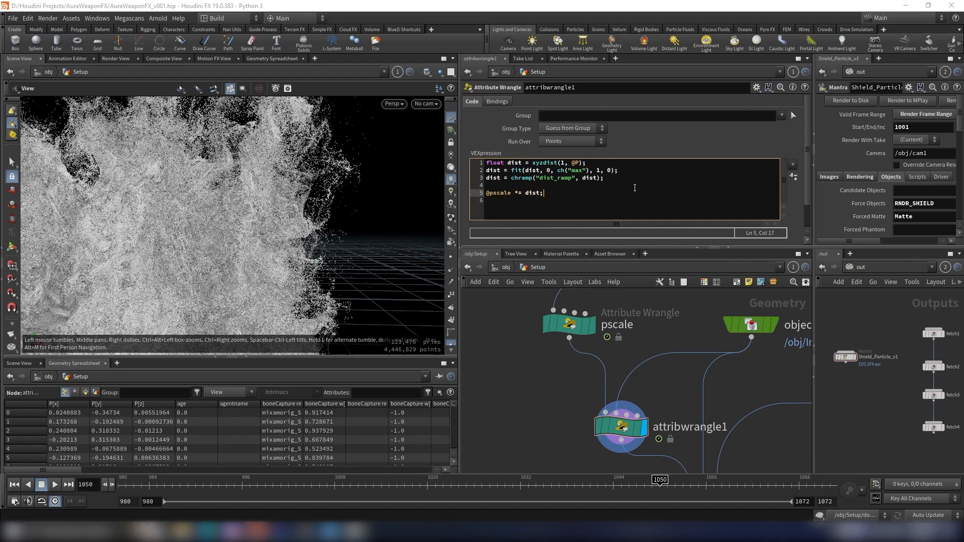
# - Create the spare parameters from the code and expand the Dist Ramp editor
pyautogui.click(569, 348)
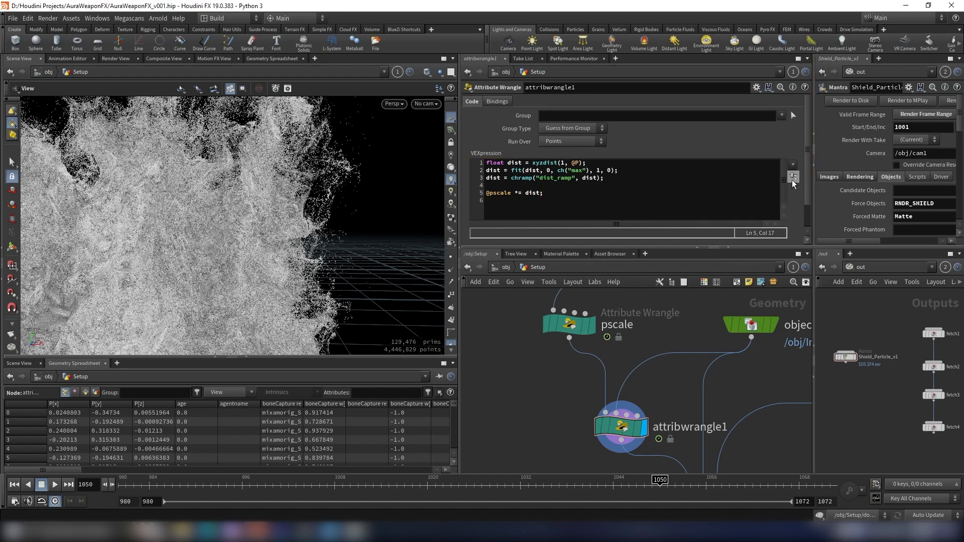
pyautogui.click(792, 177)
pyautogui.moveTo(808, 160); pyautogui.dragTo(793, 222)
pyautogui.scroll(3, 507, 171)
pyautogui.scroll(-3, 507, 171)
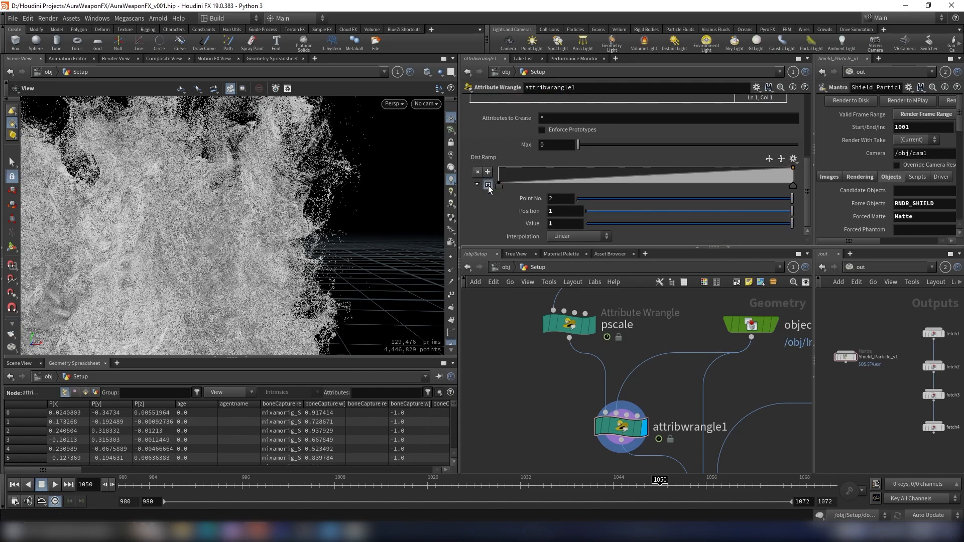
pyautogui.click(488, 185)
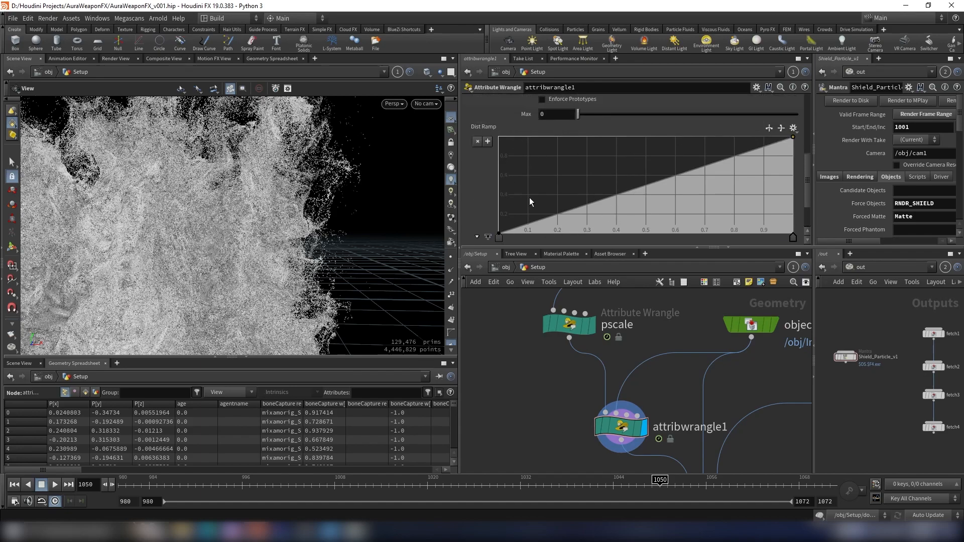
# - Add a Dist Ramp point at about position 0.47 and value 0.72 so the curve bulges upward
pyautogui.moveTo(661, 178); pyautogui.dragTo(637, 167)
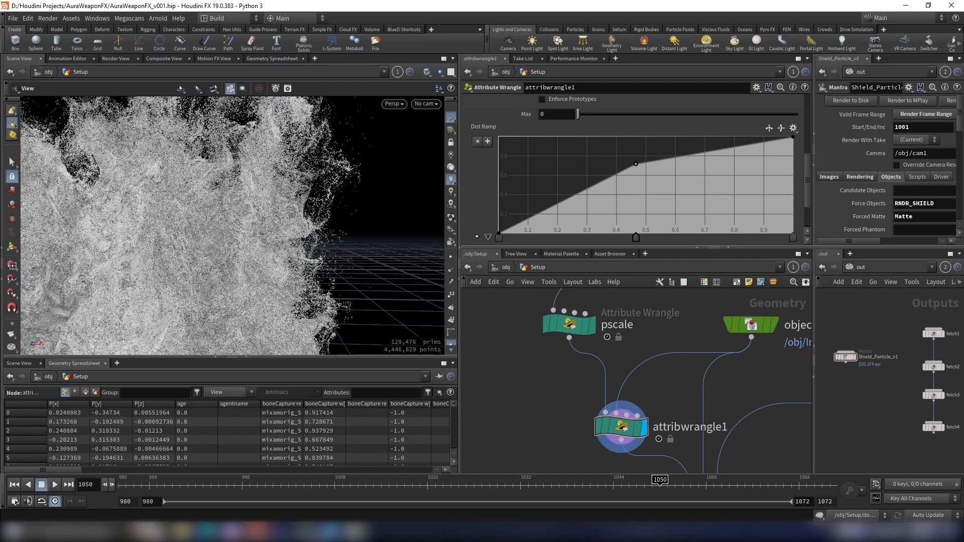
pyautogui.click(337, 532)
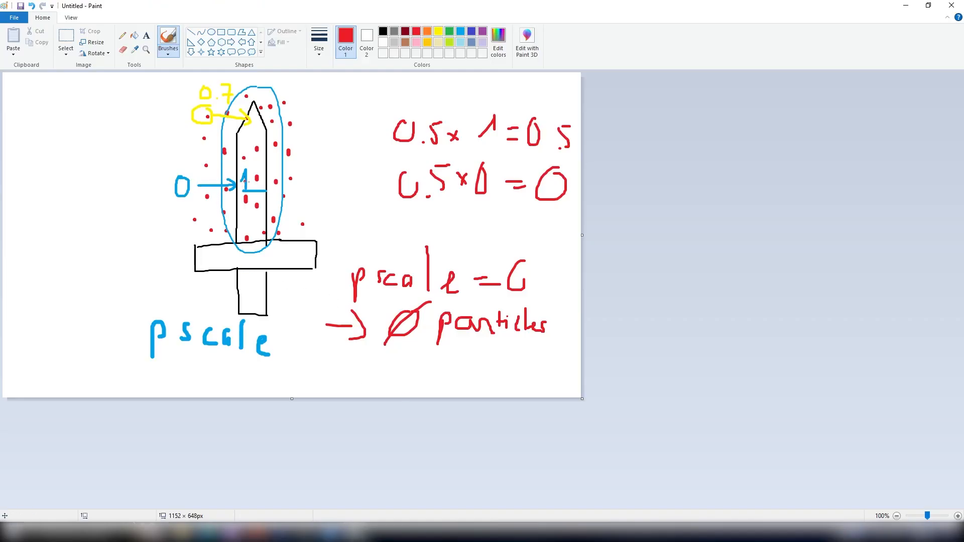
pyautogui.click(363, 534)
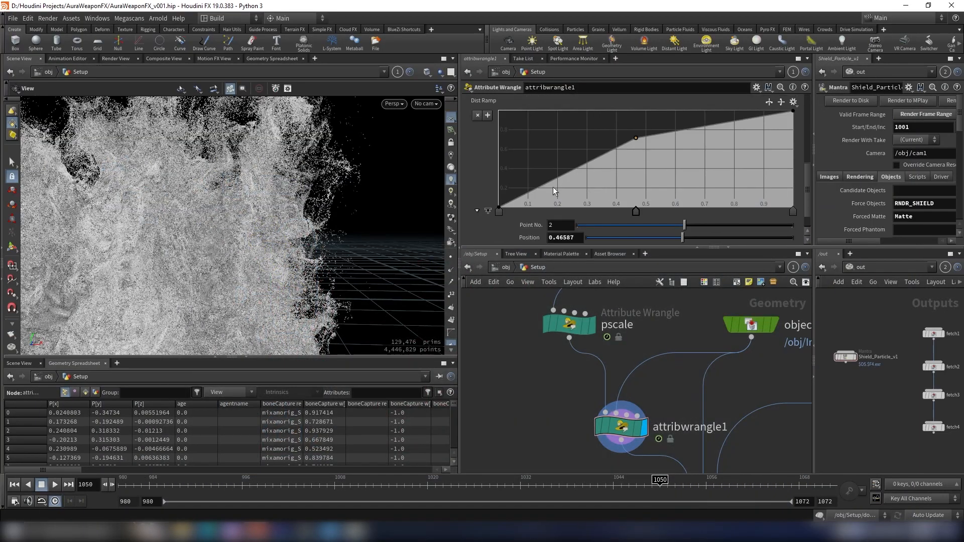
pyautogui.scroll(-2, 507, 196)
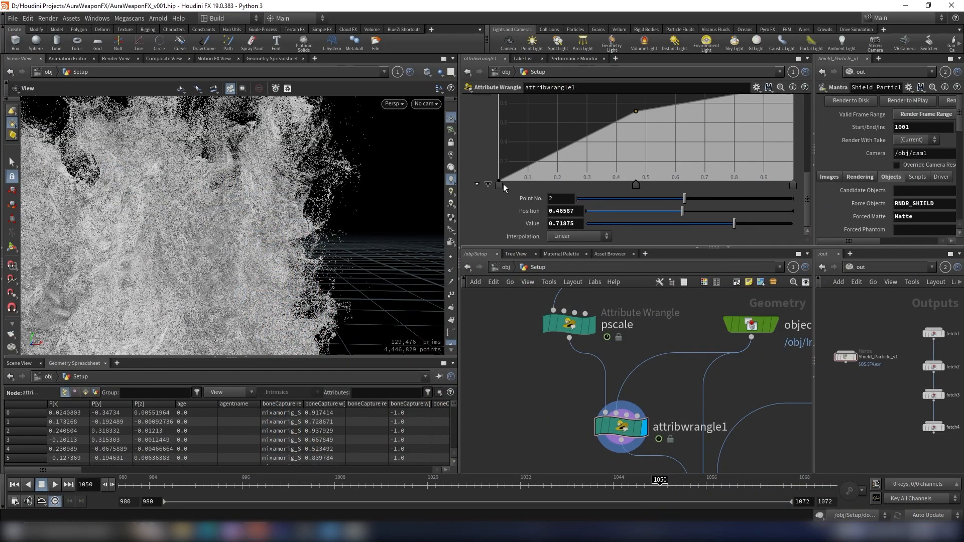
# - Set the Dist Ramp interpolation to Bezier and move the middle point to about position 0.40 at full value
pyautogui.click(499, 184)
pyautogui.click(792, 184)
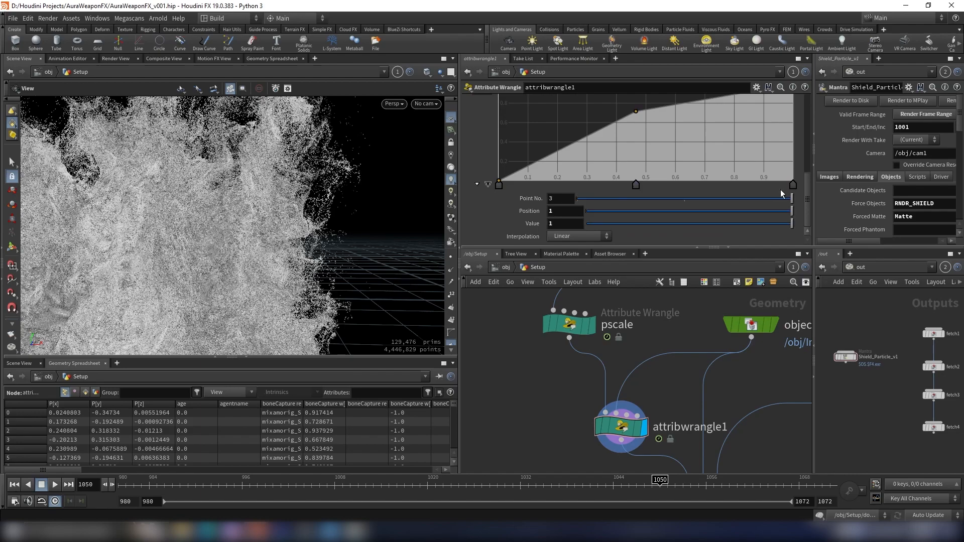
pyautogui.click(551, 237)
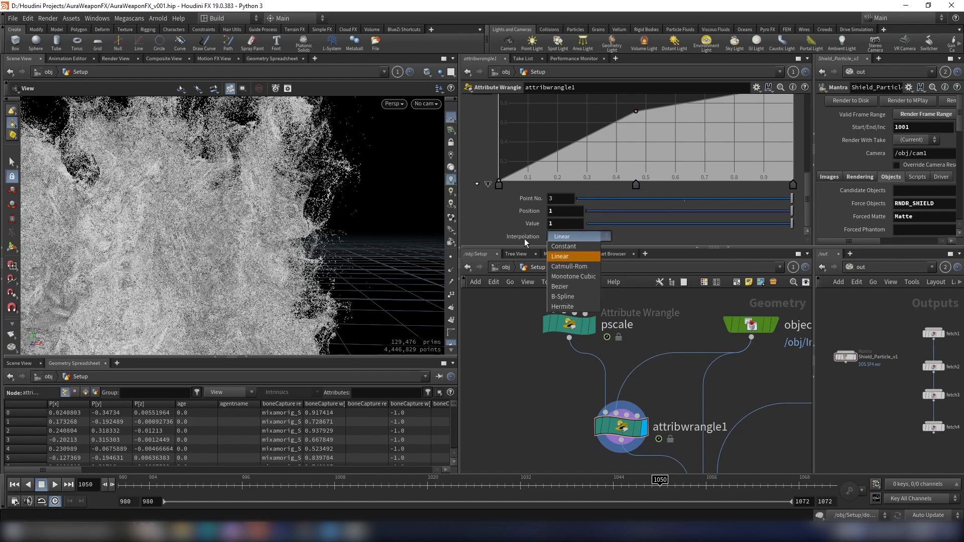
pyautogui.click(578, 286)
pyautogui.scroll(2, 643, 131)
pyautogui.click(636, 139)
pyautogui.moveTo(636, 142); pyautogui.dragTo(616, 108)
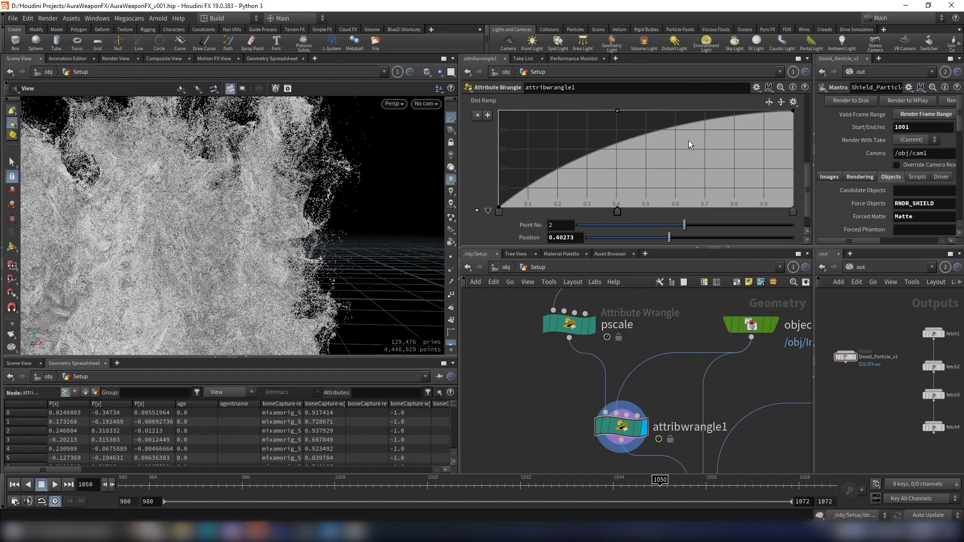
pyautogui.scroll(4, 707, 155)
pyautogui.scroll(2, 697, 157)
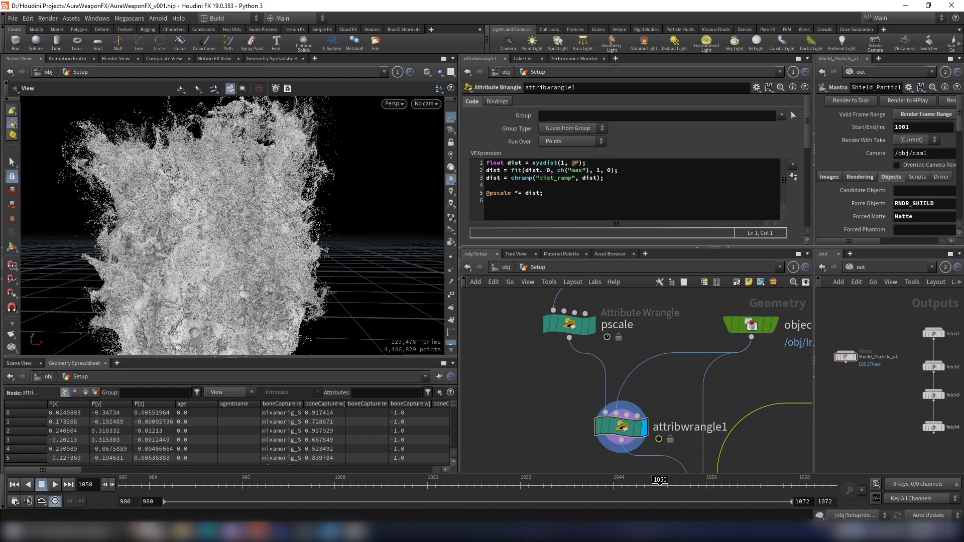
# - Switch to Paint and write "1.2" and "0 → 1" in blue beside the sword sketch
pyautogui.click(371, 532)
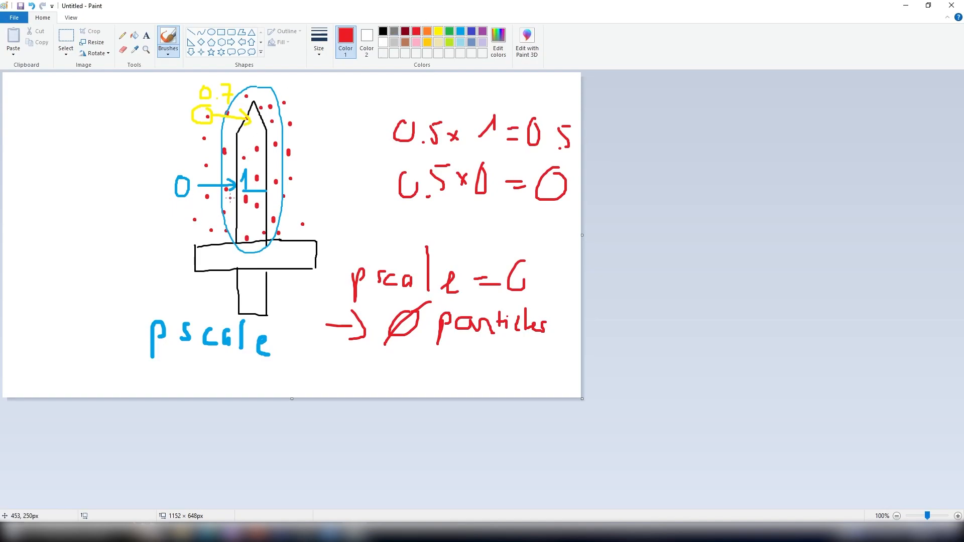
pyautogui.moveTo(198, 211); pyautogui.dragTo(186, 244)
pyautogui.hotkey('ctrl', 'z')
pyautogui.click(461, 31)
pyautogui.moveTo(188, 207)
pyautogui.mouseDown()
pyautogui.moveTo(182, 228)
pyautogui.moveTo(200, 203)
pyautogui.mouseUp()
pyautogui.hotkey('ctrl', 'z')
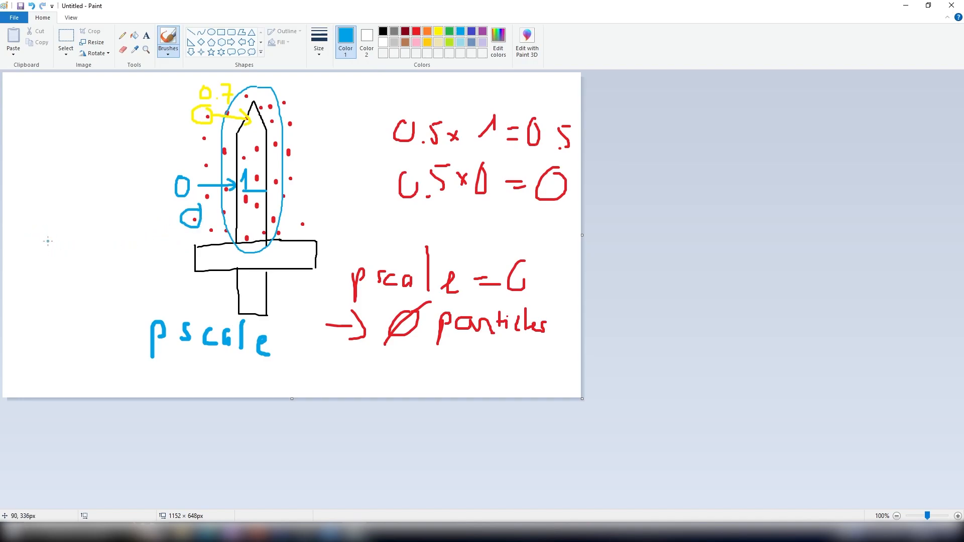
pyautogui.moveTo(95, 244)
pyautogui.mouseDown()
pyautogui.moveTo(103, 229)
pyautogui.moveTo(106, 250)
pyautogui.moveTo(142, 249)
pyautogui.mouseUp()
pyautogui.moveTo(333, 209)
pyautogui.mouseDown()
pyautogui.moveTo(332, 225)
pyautogui.moveTo(334, 211)
pyautogui.moveTo(376, 218)
pyautogui.mouseUp()
pyautogui.moveTo(368, 210)
pyautogui.mouseDown()
pyautogui.moveTo(370, 226)
pyautogui.moveTo(420, 212)
pyautogui.moveTo(420, 230)
pyautogui.mouseUp()
pyautogui.moveTo(410, 231); pyautogui.dragTo(459, 236)
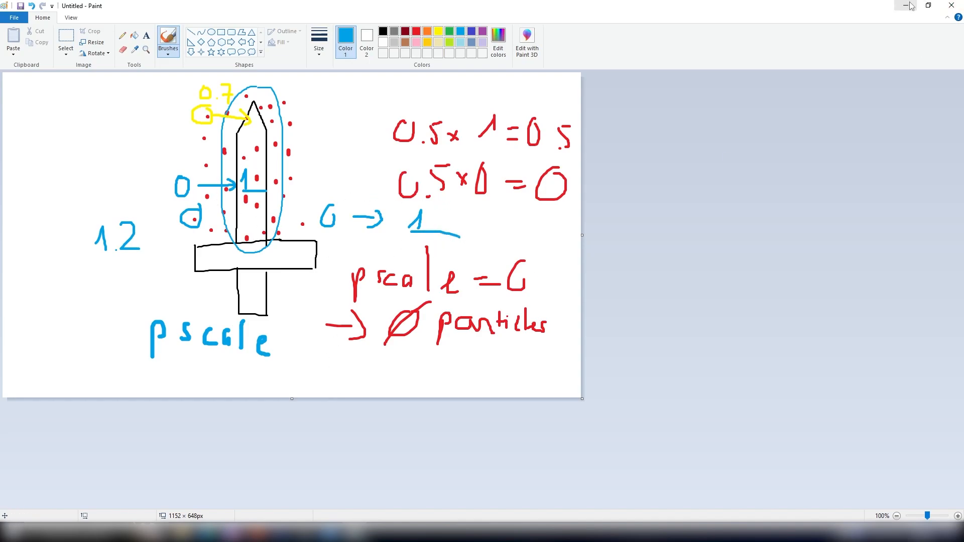
# - Return to Houdini and set the update mode to Manual
pyautogui.click(255, 531)
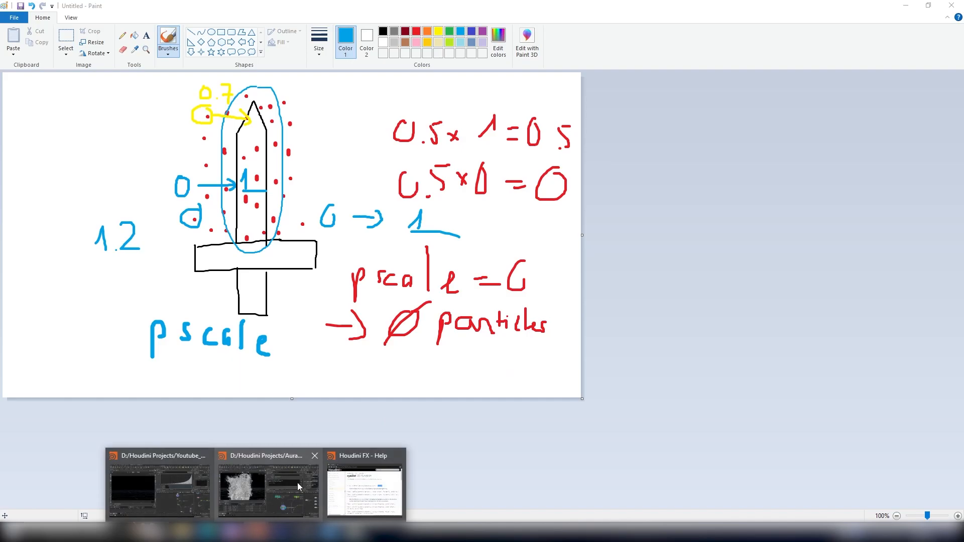
pyautogui.click(264, 482)
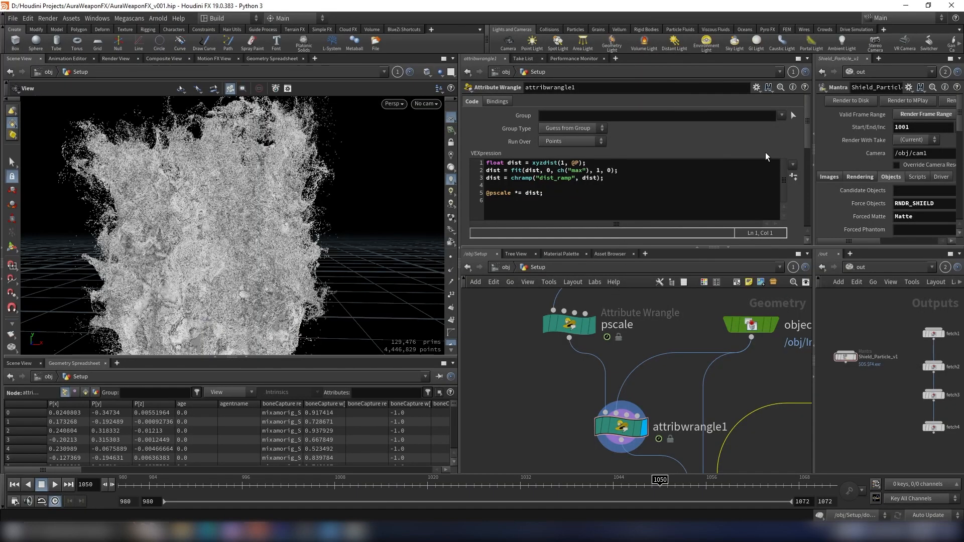
pyautogui.scroll(-5, 753, 155)
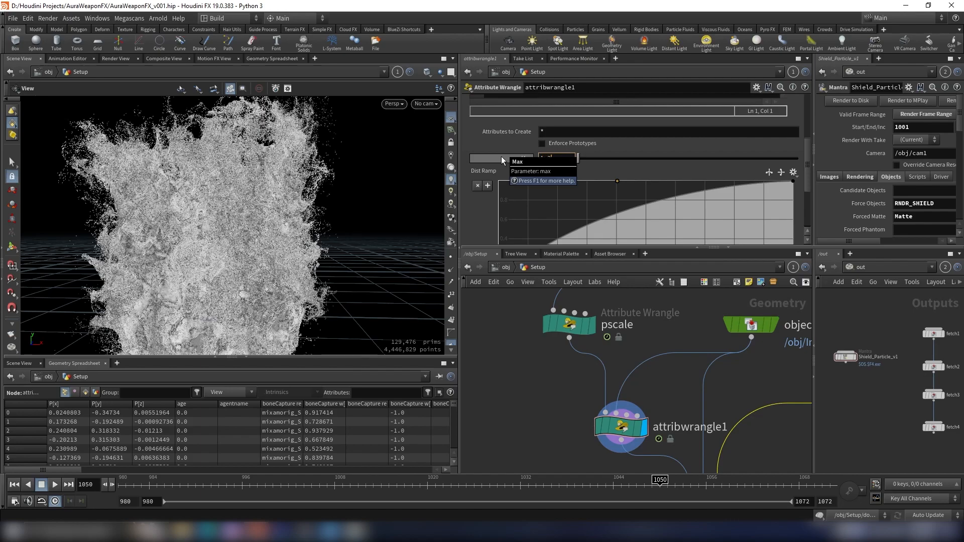
pyautogui.scroll(-2, 479, 201)
pyautogui.scroll(-2, 478, 217)
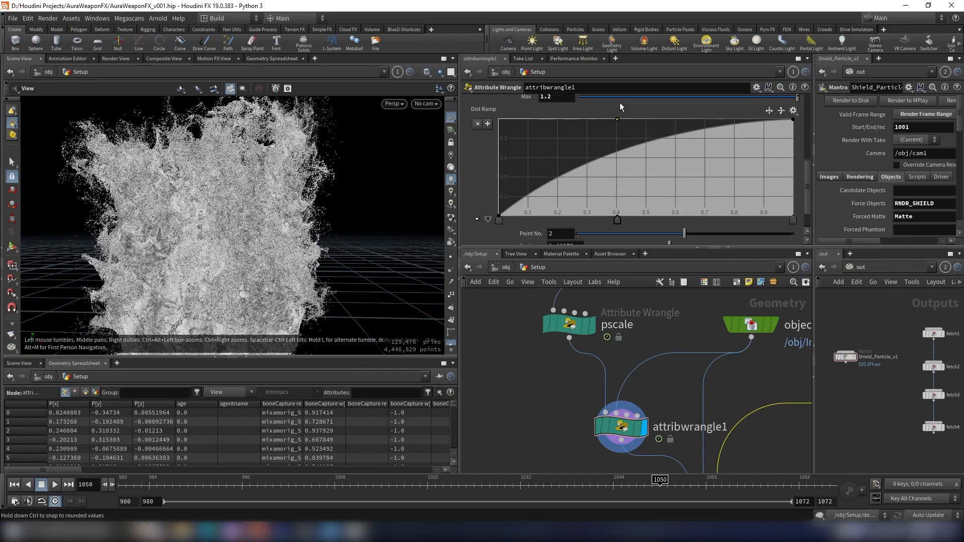
pyautogui.click(927, 515)
pyautogui.click(927, 504)
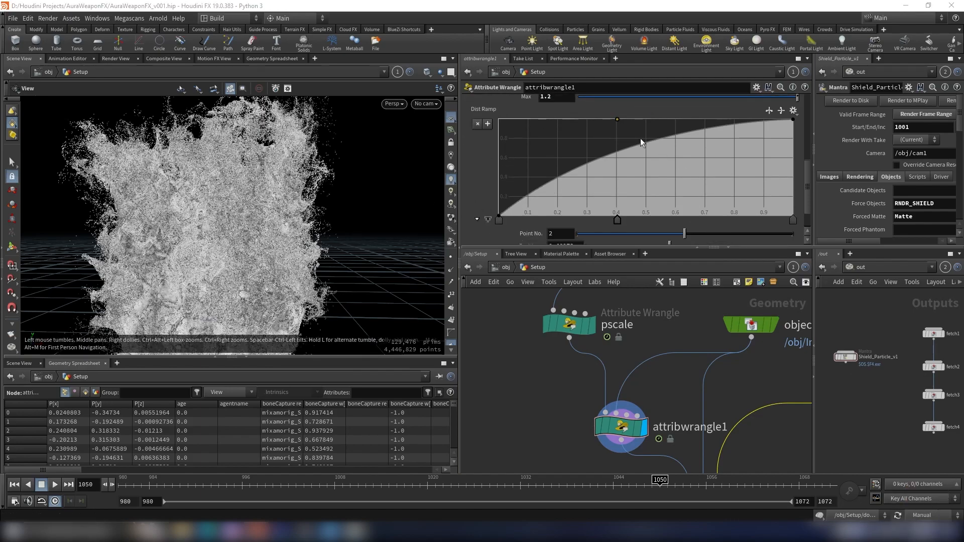
# - Move the middle Dist Ramp point to the lower-right end and start a render in Render View
pyautogui.moveTo(617, 120); pyautogui.dragTo(786, 232)
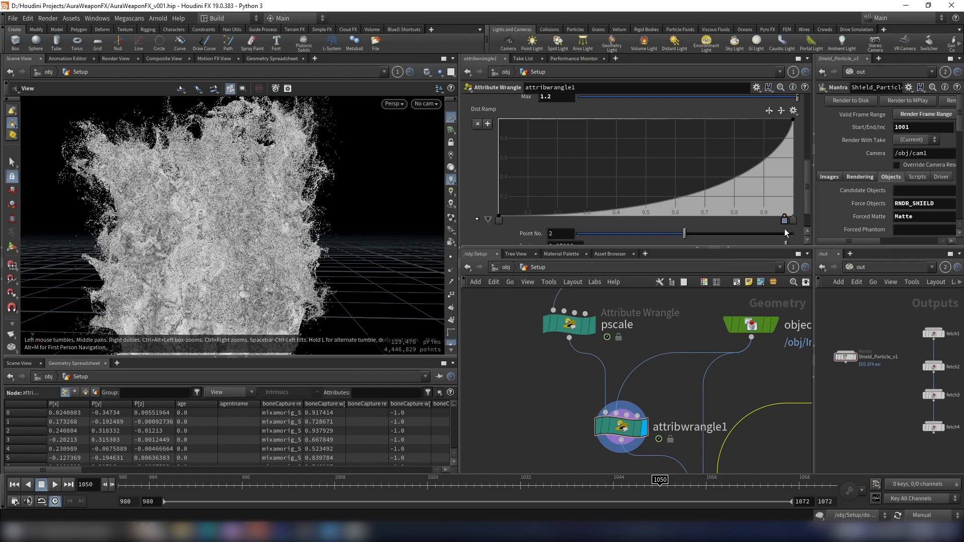
pyautogui.click(115, 59)
pyautogui.scroll(-5, 267, 201)
pyautogui.moveTo(268, 202); pyautogui.dragTo(283, 169, button='middle')
pyautogui.scroll(3, 239, 269)
pyautogui.scroll(-5, 257, 231)
pyautogui.moveTo(258, 230); pyautogui.dragTo(219, 277, button='middle')
pyautogui.click(213, 348)
pyautogui.scroll(2, 216, 277)
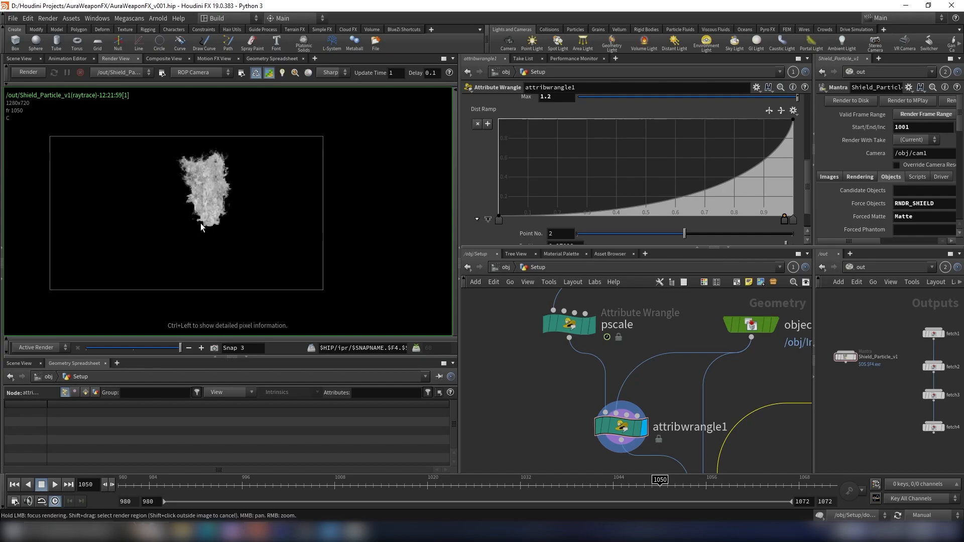
pyautogui.click(24, 74)
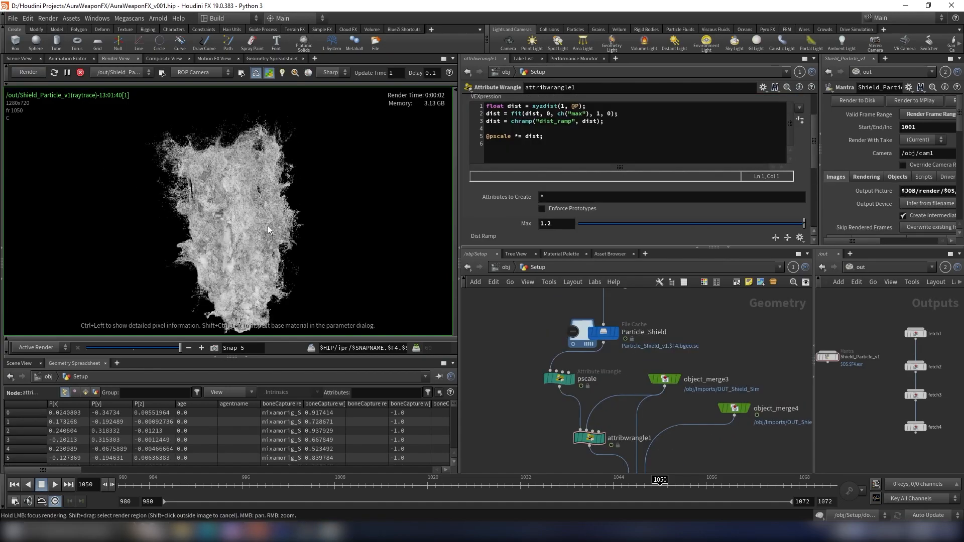
# - Inspect the rendered particles and compare them against the earlier snapshot
pyautogui.moveTo(622, 419); pyautogui.dragTo(607, 372, button='middle')
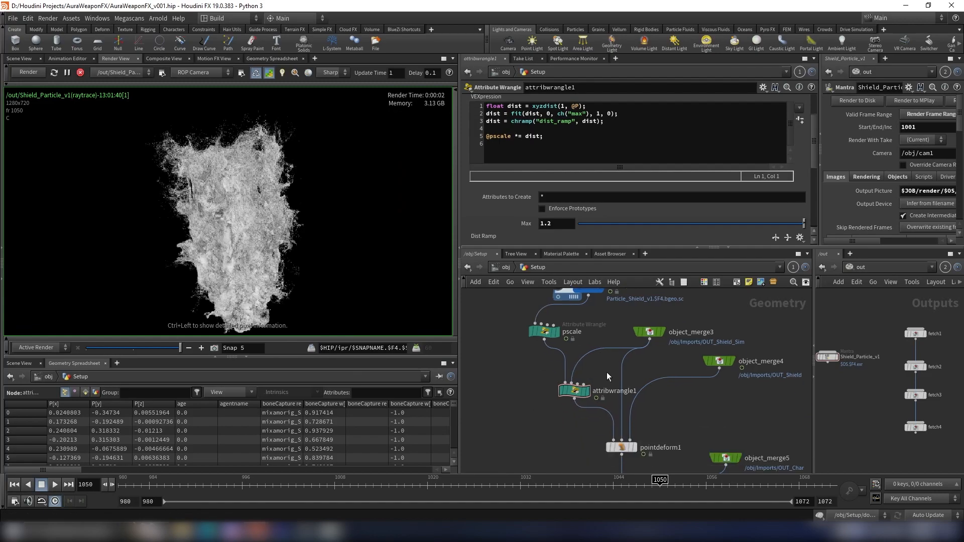
pyautogui.scroll(3, 607, 373)
pyautogui.scroll(4, 281, 154)
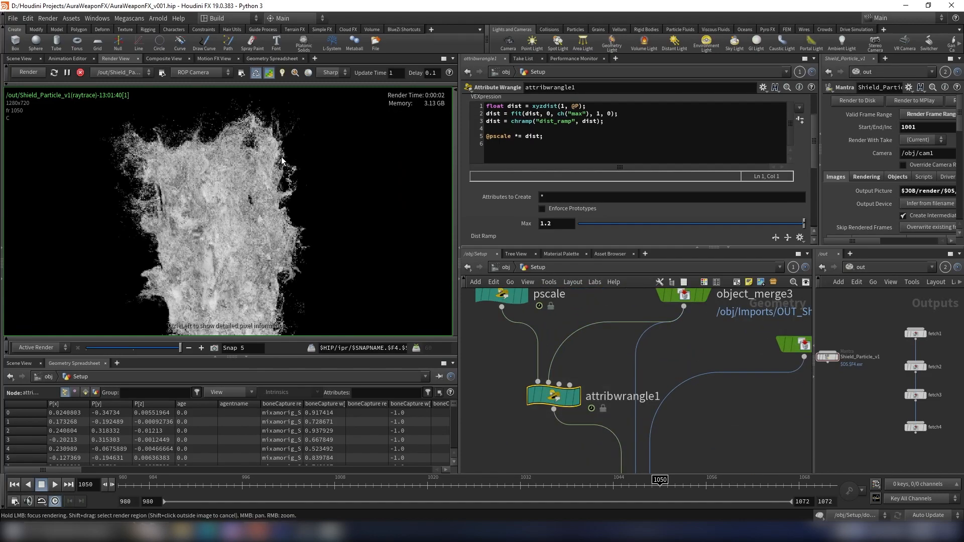
pyautogui.moveTo(281, 154); pyautogui.dragTo(307, 170, button='middle')
pyautogui.moveTo(173, 351); pyautogui.dragTo(199, 352)
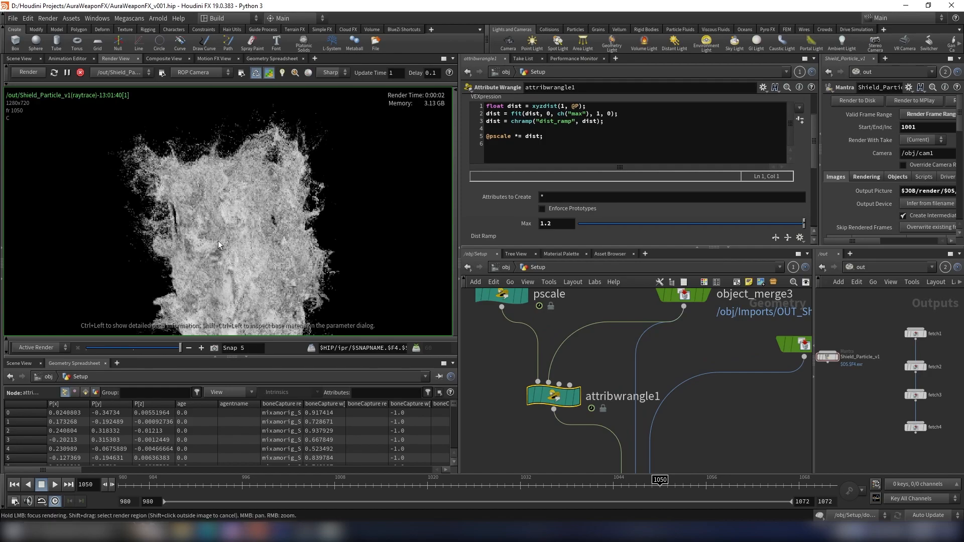
pyautogui.moveTo(159, 348); pyautogui.dragTo(207, 348)
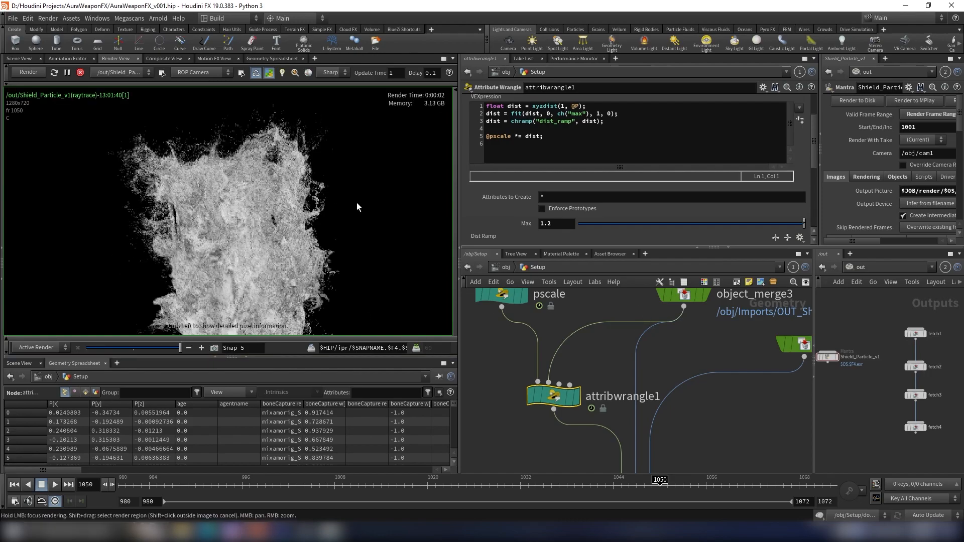
pyautogui.scroll(-3, 608, 345)
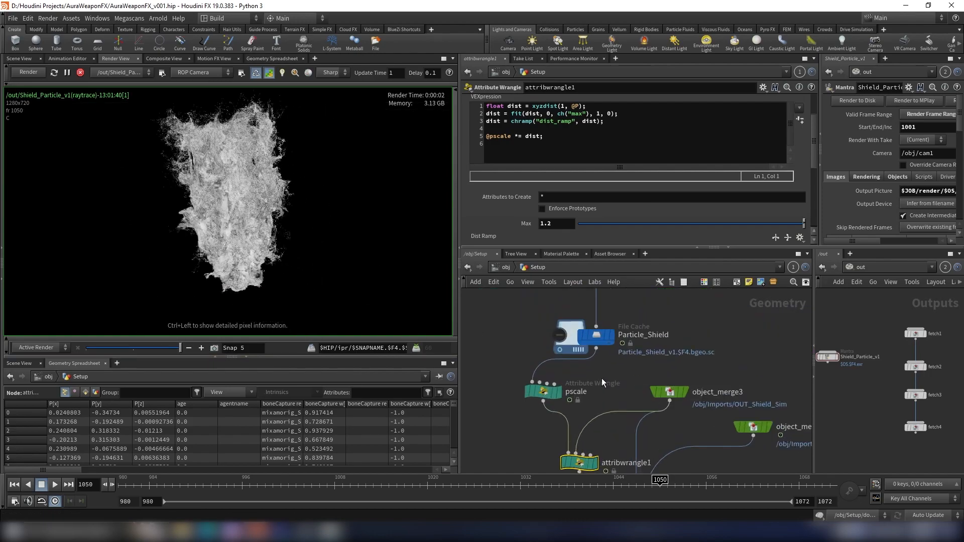
pyautogui.scroll(4, 572, 380)
# - Set the pscale wrangle's Overall Pscale to 0.00015 and re-render
pyautogui.click(545, 396)
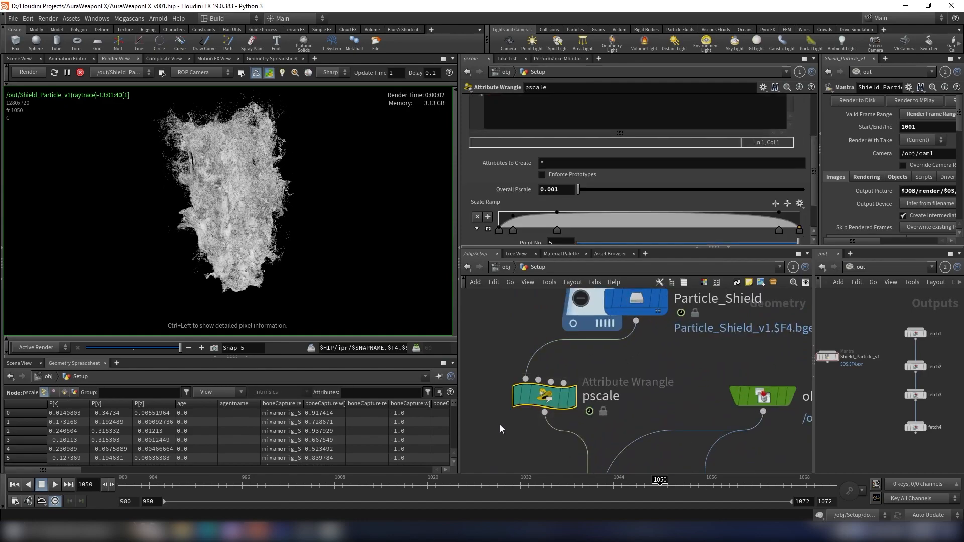
pyautogui.click(553, 190)
pyautogui.write('01')
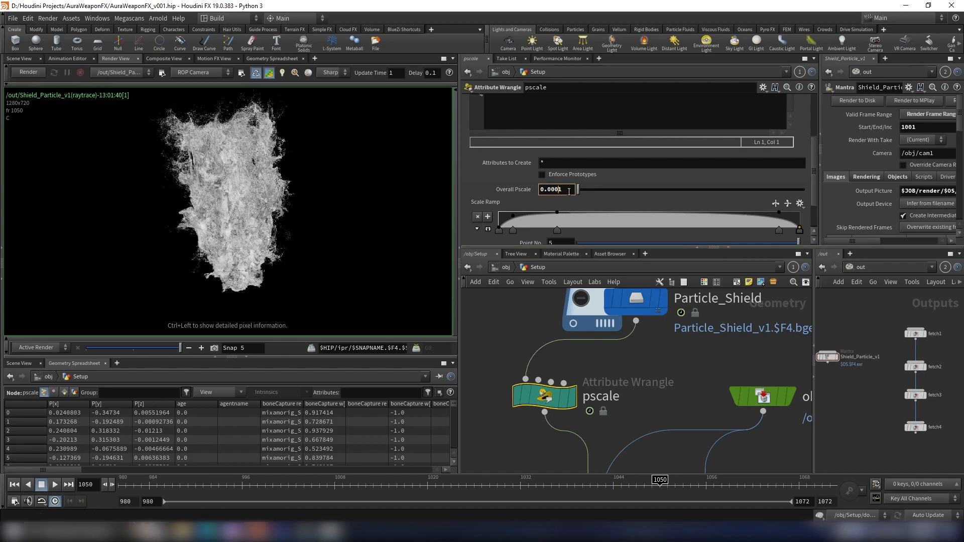
pyautogui.write('5')
pyautogui.press('Return')
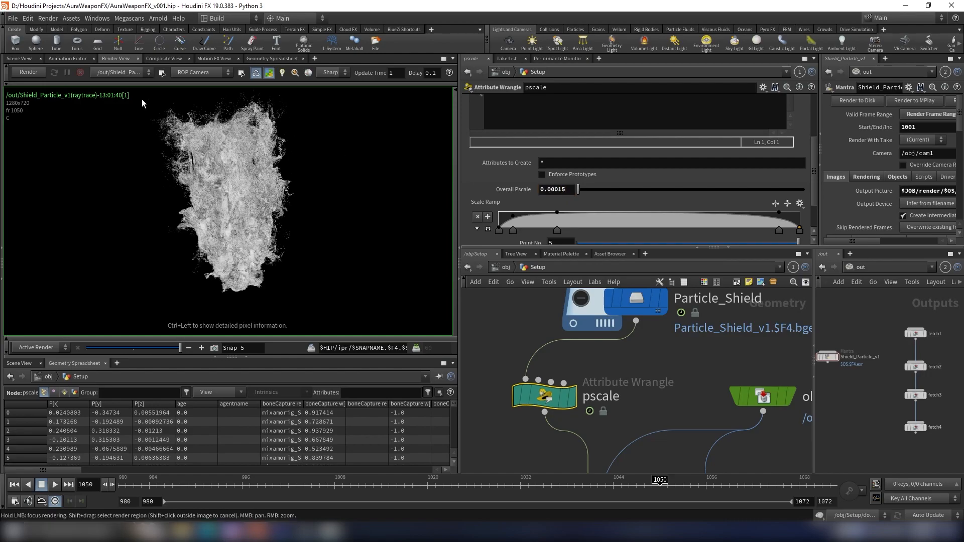
pyautogui.click(28, 73)
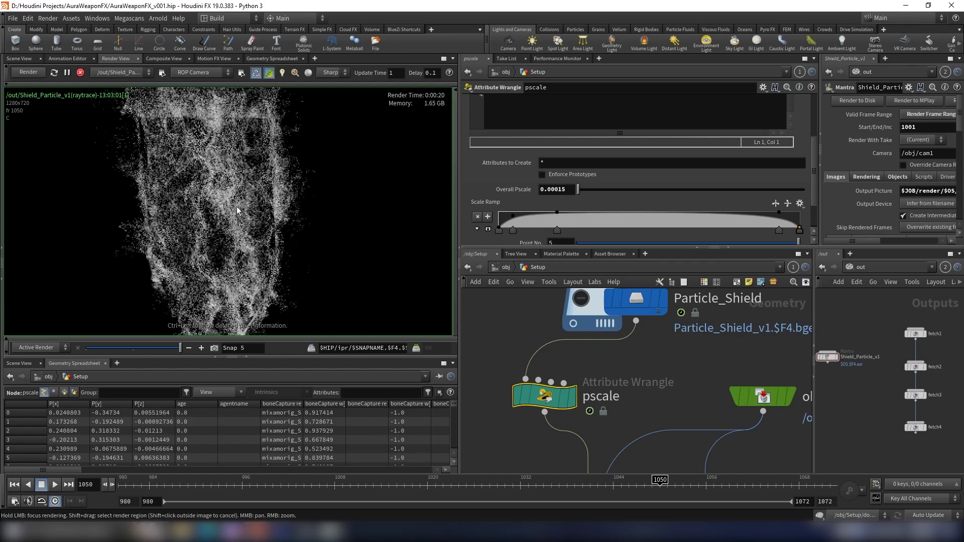
# - Inspect the new render up close in Render View
pyautogui.moveTo(260, 156); pyautogui.dragTo(264, 176, button='middle')
pyautogui.scroll(3, 264, 176)
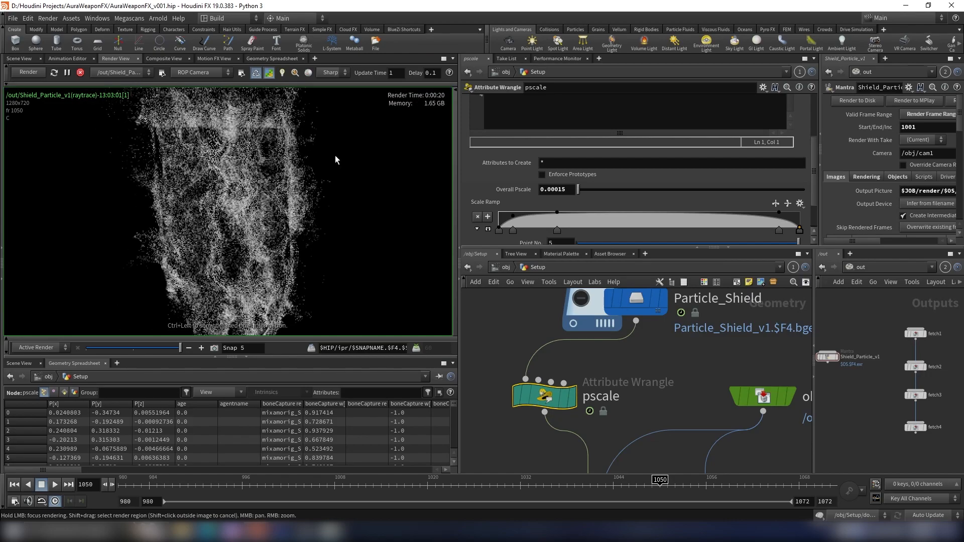
pyautogui.scroll(-3, 328, 230)
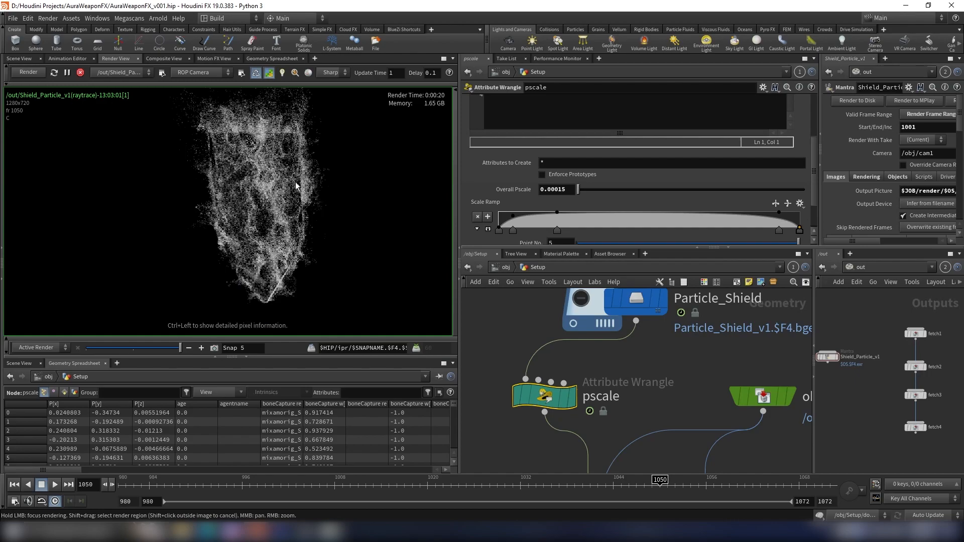
pyautogui.scroll(1, 255, 193)
pyautogui.scroll(-2, 291, 141)
pyautogui.moveTo(290, 155); pyautogui.dragTo(287, 167, button='middle')
pyautogui.scroll(2, 286, 169)
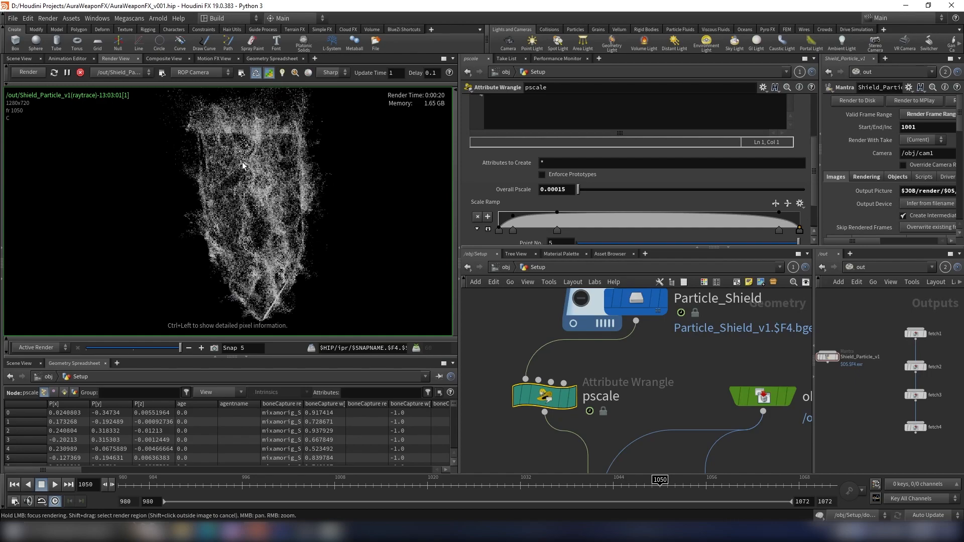
pyautogui.scroll(-1, 271, 197)
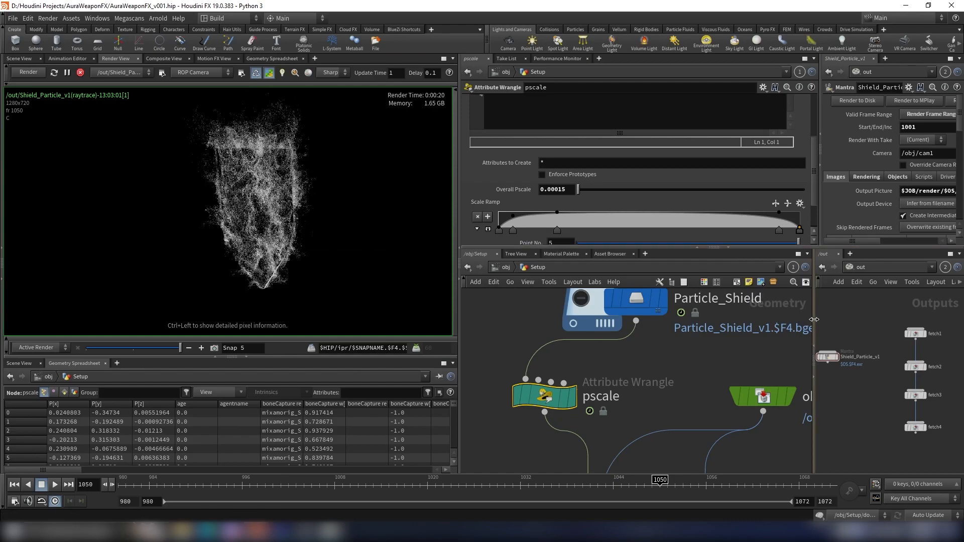
# - Widen the Mantra parameter pane, set Pixel Samples to 8 in the Rendering settings, and re-render
pyautogui.moveTo(814, 331); pyautogui.dragTo(772, 331)
pyautogui.moveTo(820, 199); pyautogui.dragTo(767, 183)
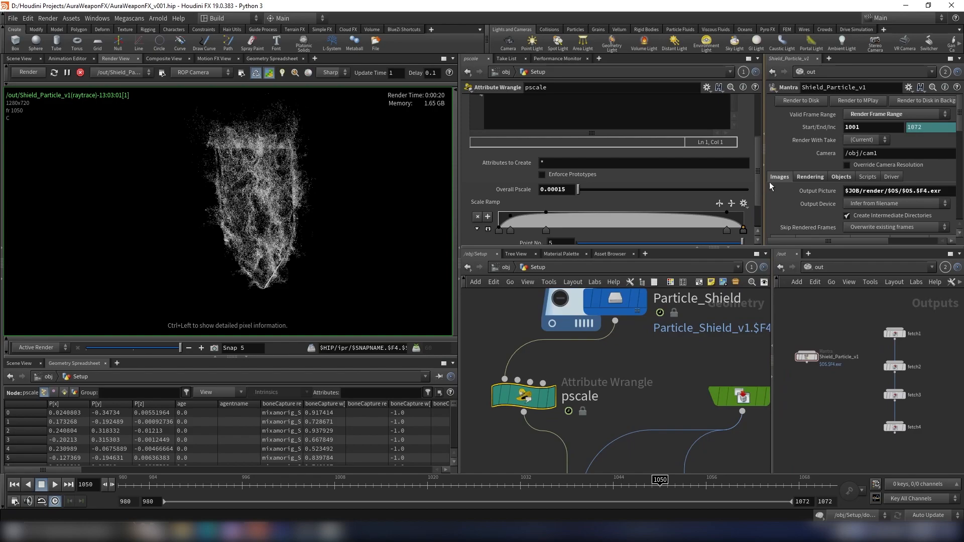
pyautogui.scroll(-2, 803, 170)
pyautogui.click(818, 125)
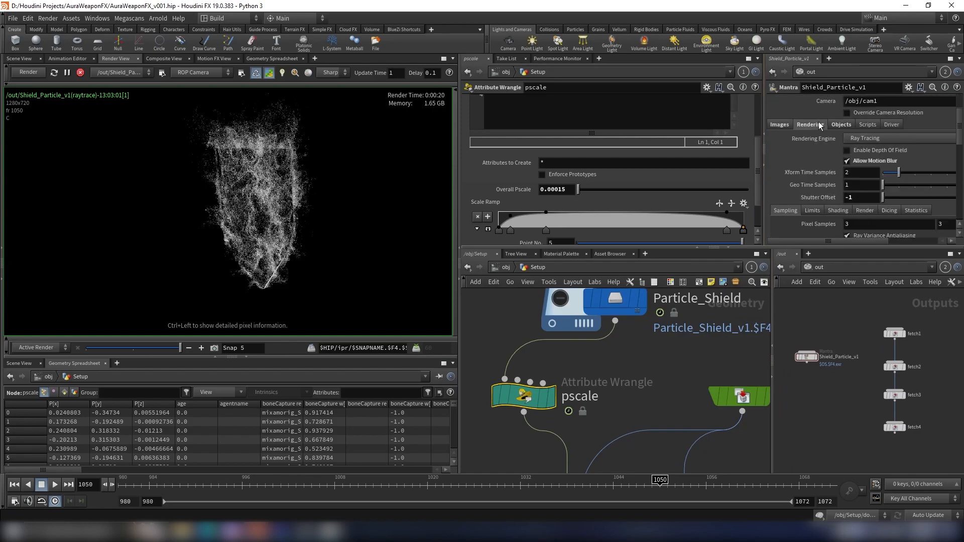
pyautogui.click(214, 348)
pyautogui.click(81, 73)
pyautogui.moveTo(853, 224); pyautogui.dragTo(837, 224)
pyautogui.write('8')
pyautogui.press('Return')
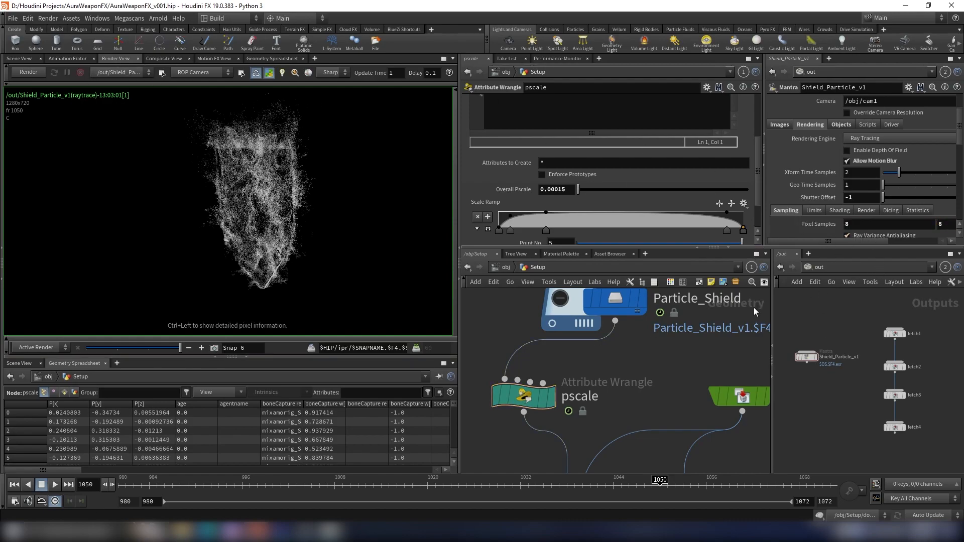
pyautogui.click(36, 72)
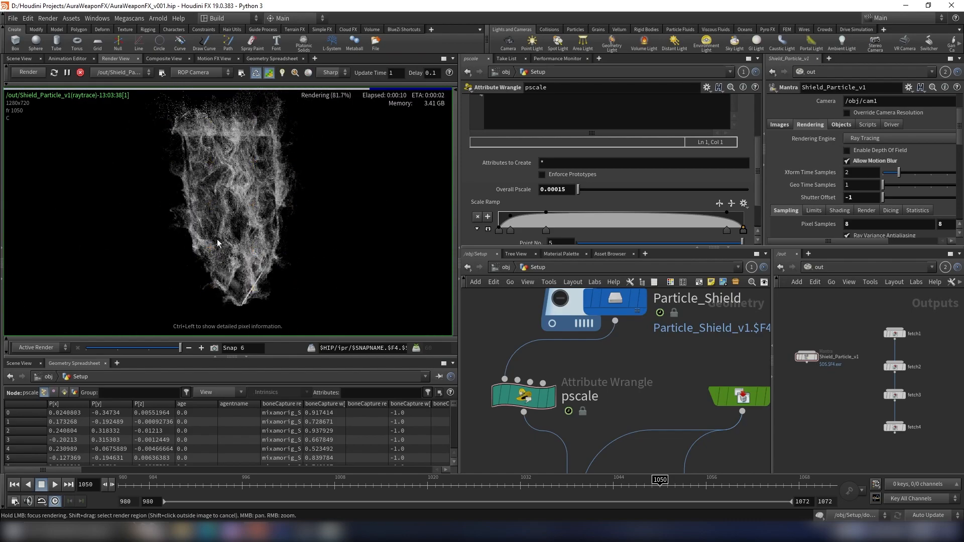
# - Inspect the higher-sample render and compare it with the snapshot
pyautogui.scroll(3, 243, 149)
pyautogui.scroll(-3, 243, 145)
pyautogui.moveTo(263, 140); pyautogui.dragTo(250, 153, button='middle')
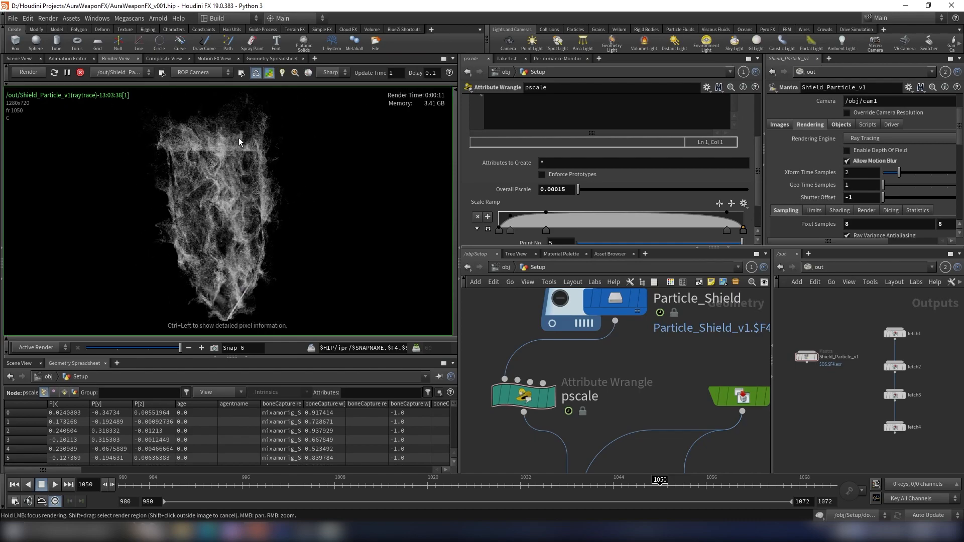
pyautogui.moveTo(170, 347); pyautogui.dragTo(192, 354)
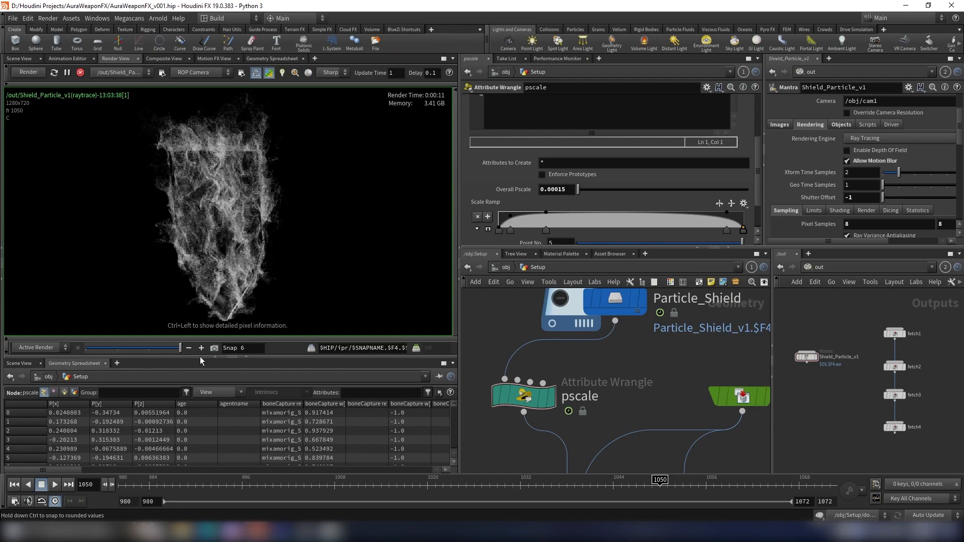
pyautogui.scroll(-3, 839, 428)
pyautogui.scroll(1, 844, 418)
pyautogui.moveTo(872, 403); pyautogui.dragTo(910, 396, button='middle')
pyautogui.scroll(3, 904, 391)
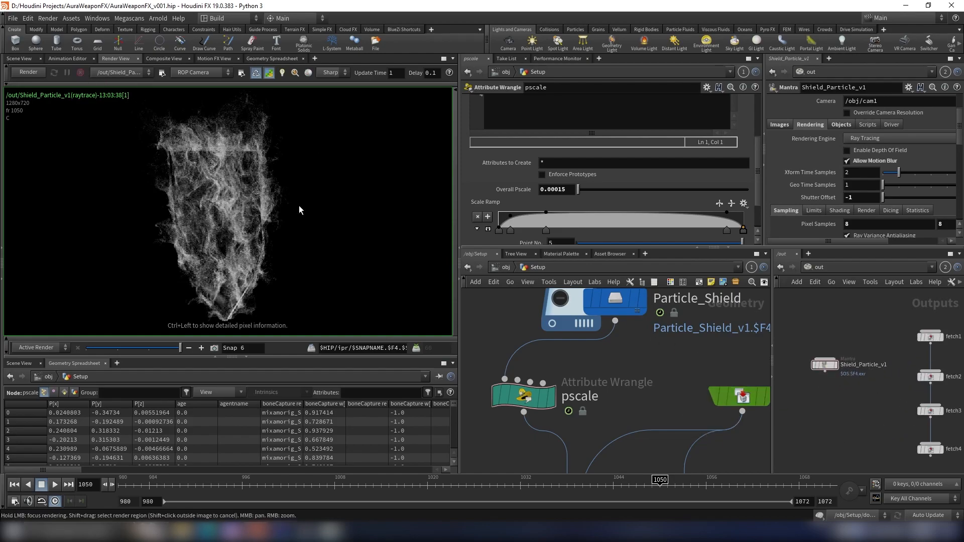
# - Duplicate the Shield_Particle_v1 Mantra node in the out network and rename the copy Sword_Particle_v1
pyautogui.scroll(-1, 300, 209)
pyautogui.moveTo(299, 209); pyautogui.dragTo(299, 198, button='middle')
pyautogui.keyDown('alt'); pyautogui.moveTo(817, 366); pyautogui.dragTo(824, 406); pyautogui.keyUp('alt')
pyautogui.scroll(3, 813, 417)
pyautogui.doubleClick(847, 405)
pyautogui.press('BackSpace')
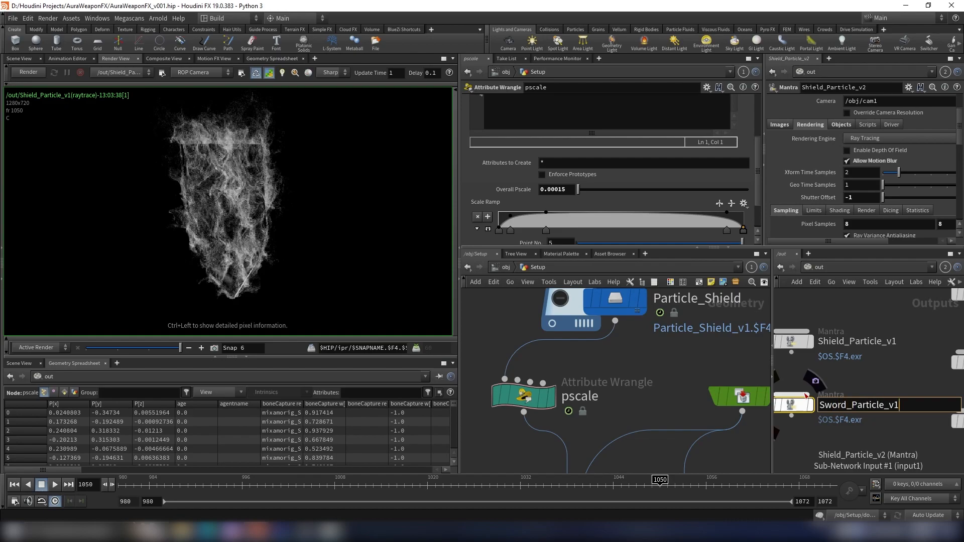
pyautogui.press('Return')
pyautogui.click(841, 125)
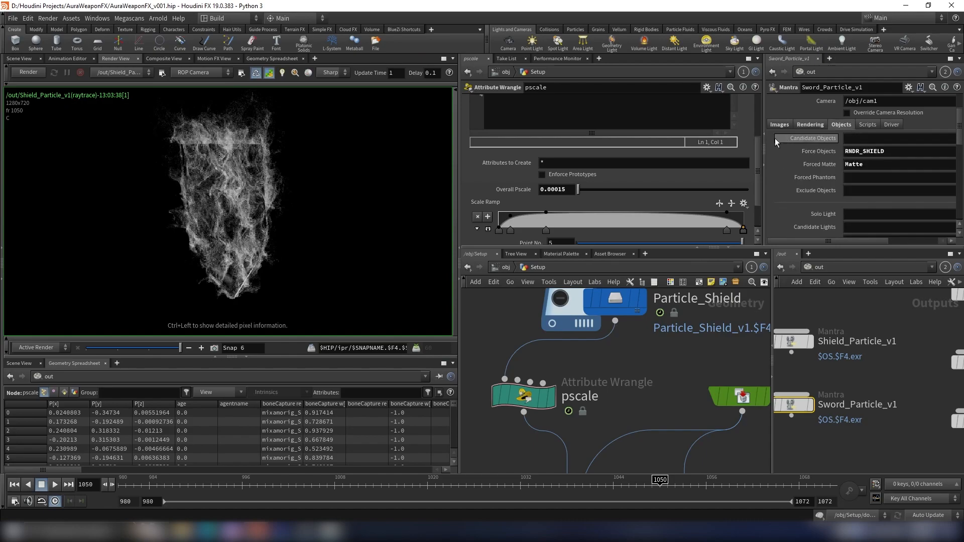
# - Copy the distance-based pscale wrangle (attribwrangle1) and paste a duplicate into the Setup network near the sword particles
pyautogui.moveTo(763, 139); pyautogui.dragTo(618, 140)
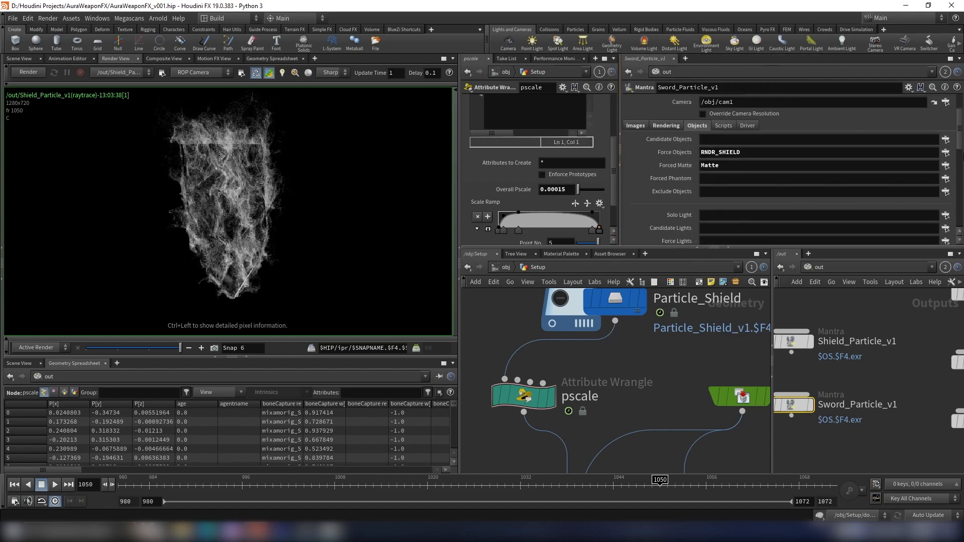
pyautogui.click(945, 153)
pyautogui.click(808, 81)
pyautogui.click(859, 348)
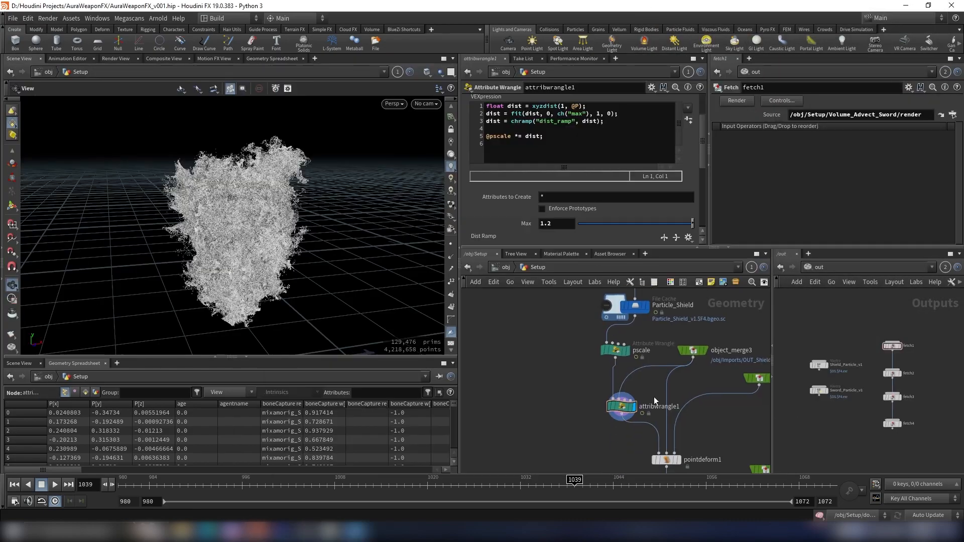
pyautogui.hotkey('ctrl', 'c')
pyautogui.scroll(-5, 568, 408)
pyautogui.hotkey('ctrl', 'v')
pyautogui.scroll(6, 587, 413)
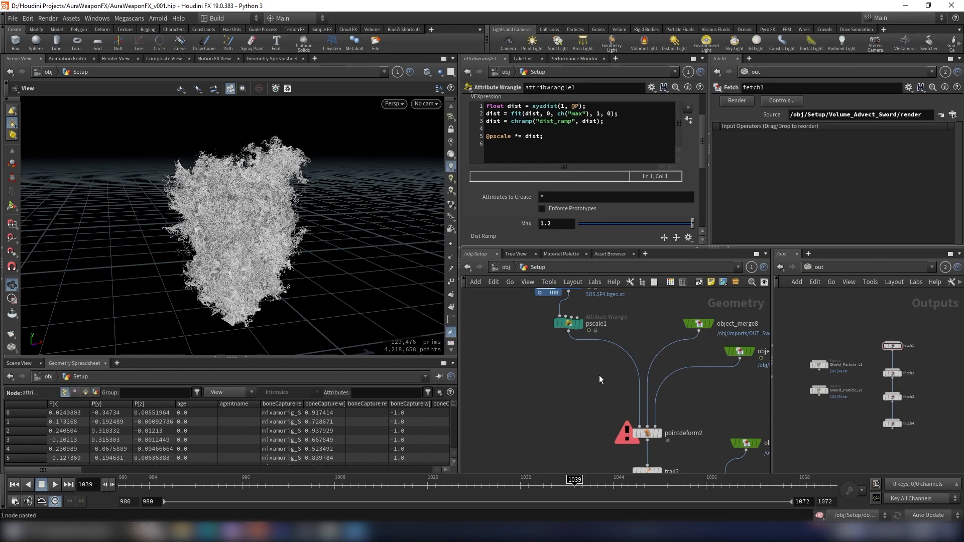
# - Wire the pasted wrangle between pscale1 and pointdeform2 in the Particle_Sword branch
pyautogui.moveTo(623, 391); pyautogui.dragTo(627, 414, button='middle')
pyautogui.moveTo(603, 398); pyautogui.dragTo(603, 418)
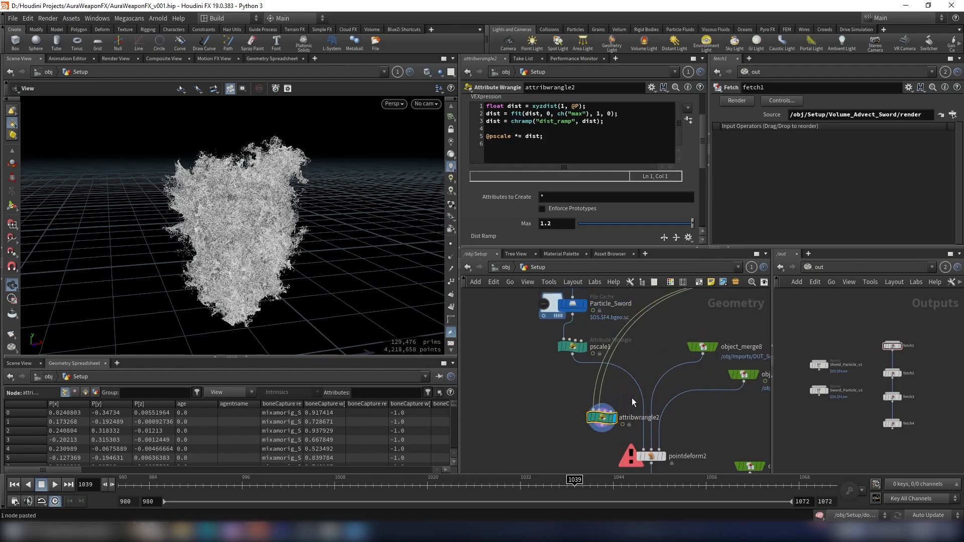
pyautogui.press('y')
pyautogui.moveTo(628, 387)
pyautogui.mouseDown()
pyautogui.moveTo(577, 387)
pyautogui.moveTo(640, 388)
pyautogui.moveTo(607, 354)
pyautogui.moveTo(607, 384)
pyautogui.moveTo(585, 380)
pyautogui.moveTo(567, 392)
pyautogui.mouseUp()
pyautogui.click(573, 354)
pyautogui.click(597, 409)
pyautogui.scroll(-3, 275, 288)
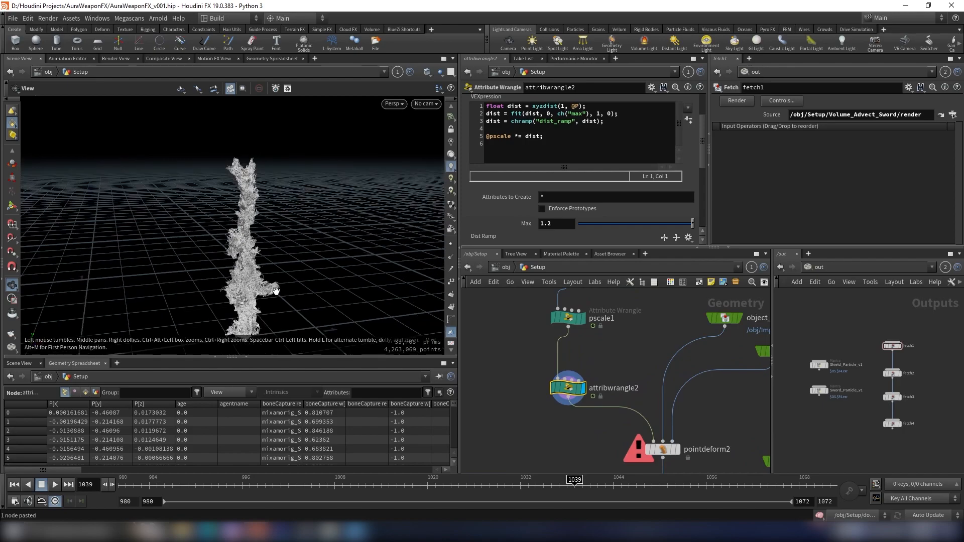
# - Inspect the sword branch nodes and their geometry in the viewport to locate the sword source
pyautogui.moveTo(275, 289); pyautogui.dragTo(296, 294)
pyautogui.scroll(-4, 587, 348)
pyautogui.moveTo(600, 353); pyautogui.dragTo(602, 446, button='middle')
pyautogui.moveTo(607, 320); pyautogui.dragTo(618, 398, button='middle')
pyautogui.scroll(2, 592, 325)
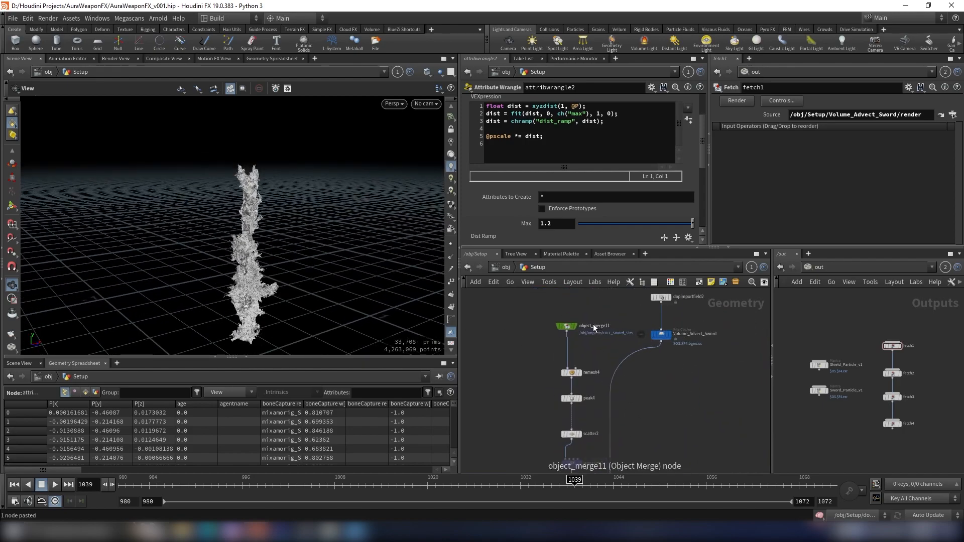
pyautogui.click(578, 317)
pyautogui.moveTo(290, 265); pyautogui.dragTo(297, 229, button='middle')
pyautogui.scroll(-3, 608, 415)
pyautogui.moveTo(608, 415); pyautogui.dragTo(607, 378, button='middle')
pyautogui.scroll(2, 573, 417)
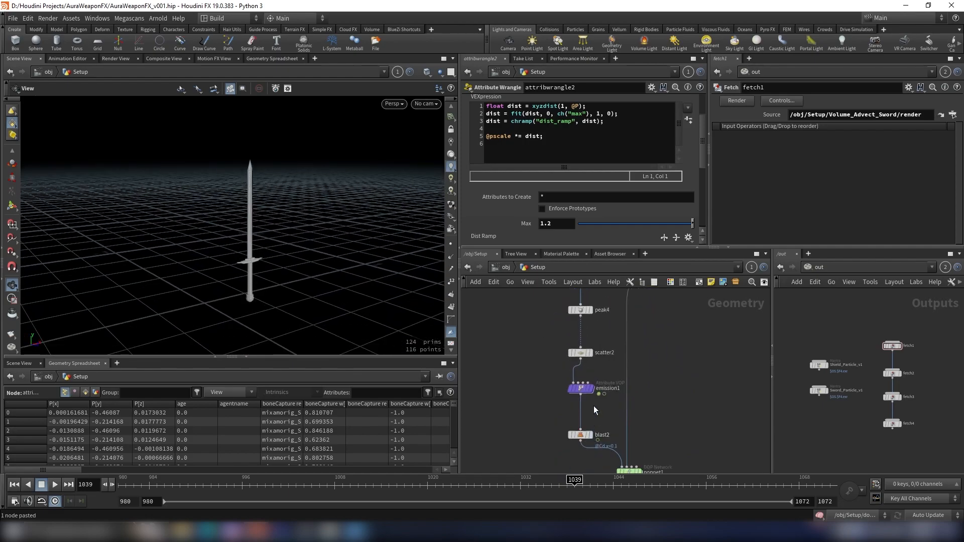
pyautogui.moveTo(251, 265); pyautogui.dragTo(301, 261)
pyautogui.click(594, 377)
pyautogui.moveTo(355, 302); pyautogui.dragTo(332, 283)
pyautogui.click(207, 531)
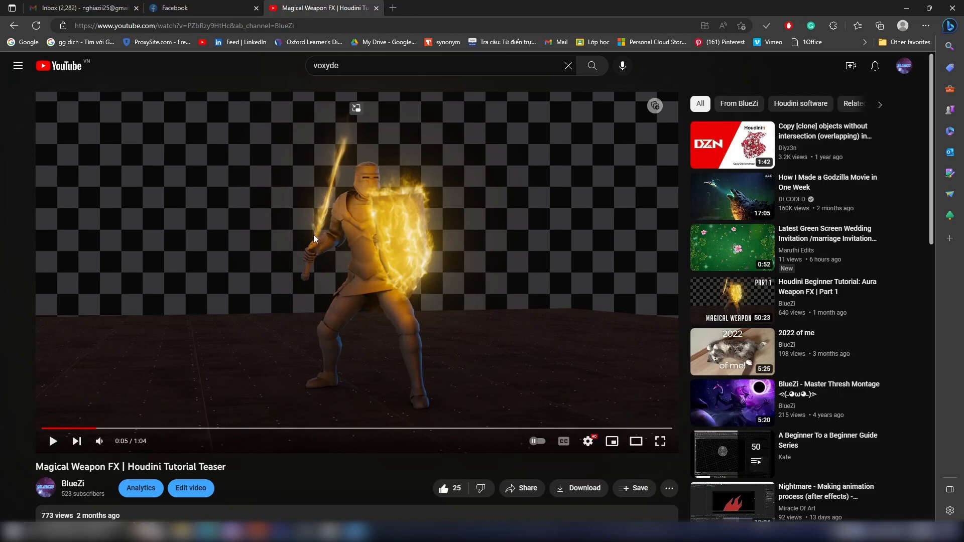
pyautogui.click(205, 532)
# - Display the sword geometry from object_merge6 and rearrange the nodes beneath it
pyautogui.scroll(-3, 685, 351)
pyautogui.moveTo(673, 301); pyautogui.dragTo(661, 388, button='middle')
pyautogui.scroll(6, 625, 391)
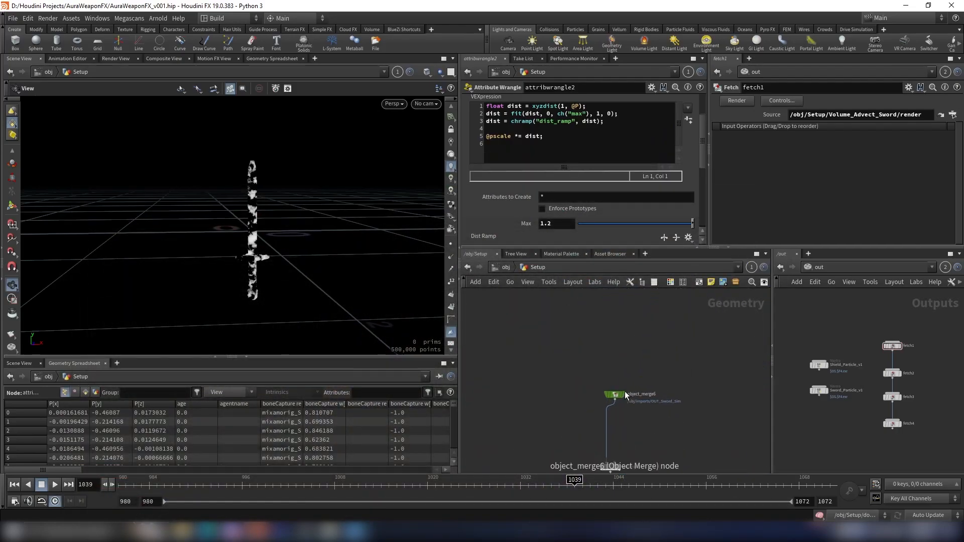
pyautogui.click(632, 381)
pyautogui.moveTo(641, 376); pyautogui.dragTo(589, 408)
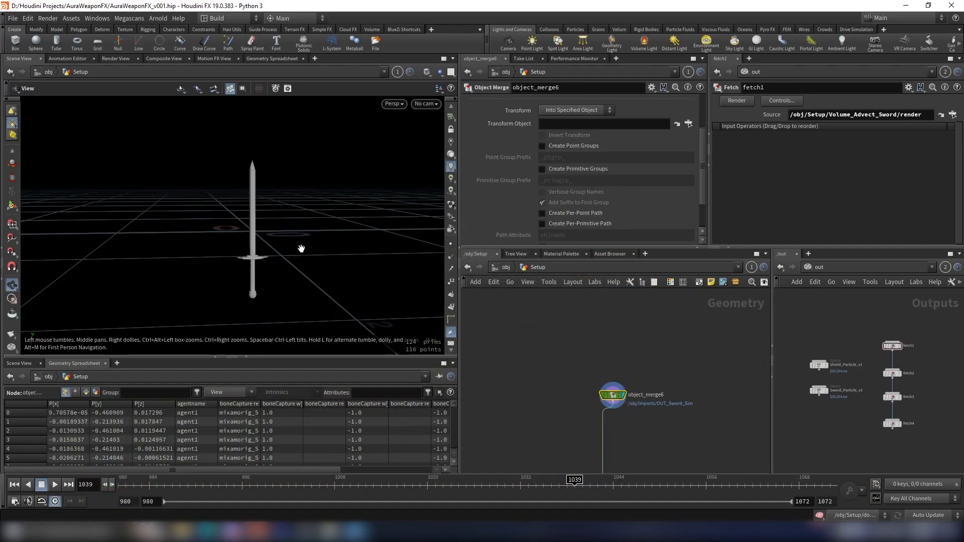
pyautogui.scroll(4, 292, 250)
pyautogui.scroll(-2, 657, 364)
pyautogui.moveTo(658, 365); pyautogui.dragTo(674, 296, button='middle')
pyautogui.scroll(3, 641, 345)
pyautogui.moveTo(641, 347); pyautogui.dragTo(631, 381, button='middle')
pyautogui.moveTo(627, 339); pyautogui.dragTo(621, 347)
pyautogui.scroll(-1, 680, 378)
pyautogui.moveTo(679, 379); pyautogui.dragTo(680, 368, button='middle')
pyautogui.click(681, 369)
# - Add a Blast node wired directly under object_merge6
pyautogui.press('Tab')
pyautogui.write('blast')
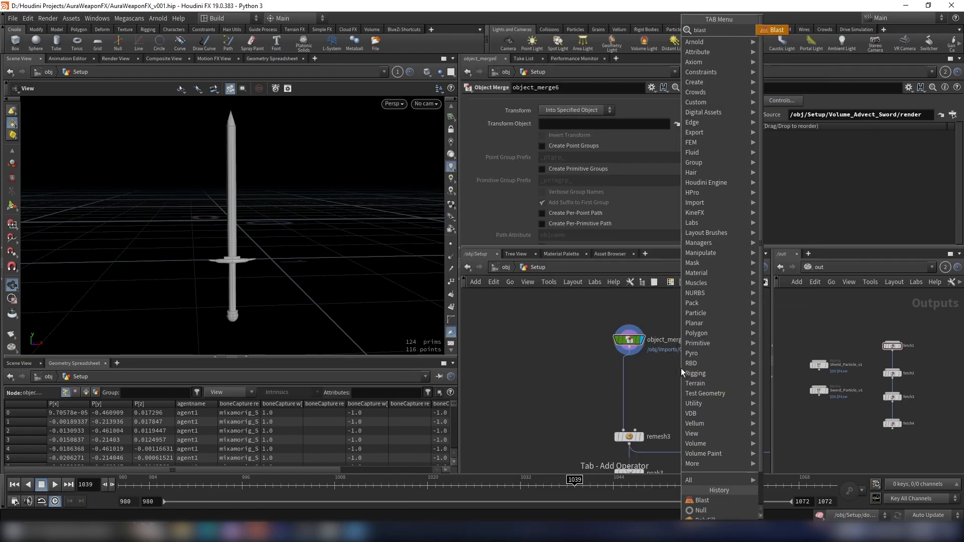
pyautogui.press('Return')
pyautogui.click(658, 399)
pyautogui.moveTo(629, 347); pyautogui.dragTo(667, 390)
pyautogui.click(679, 390)
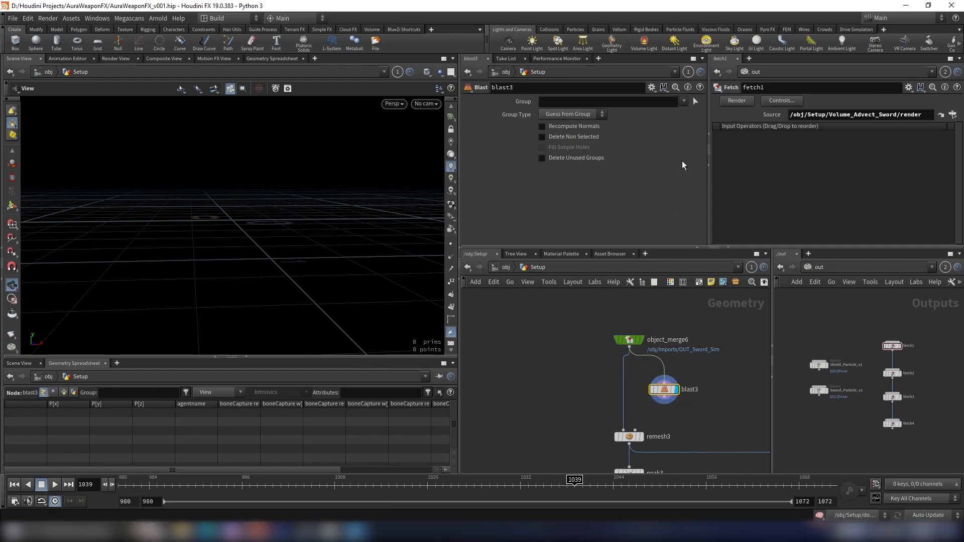
# - Select the sword's guard and handle primitives in the viewport as the Blast group so they are deleted
pyautogui.click(698, 104)
pyautogui.keyDown('alt'); pyautogui.moveTo(311, 256); pyautogui.dragTo(297, 213, button='middle'); pyautogui.keyUp('alt')
pyautogui.keyDown('alt'); pyautogui.moveTo(298, 213); pyautogui.dragTo(273, 226, button='right'); pyautogui.keyUp('alt')
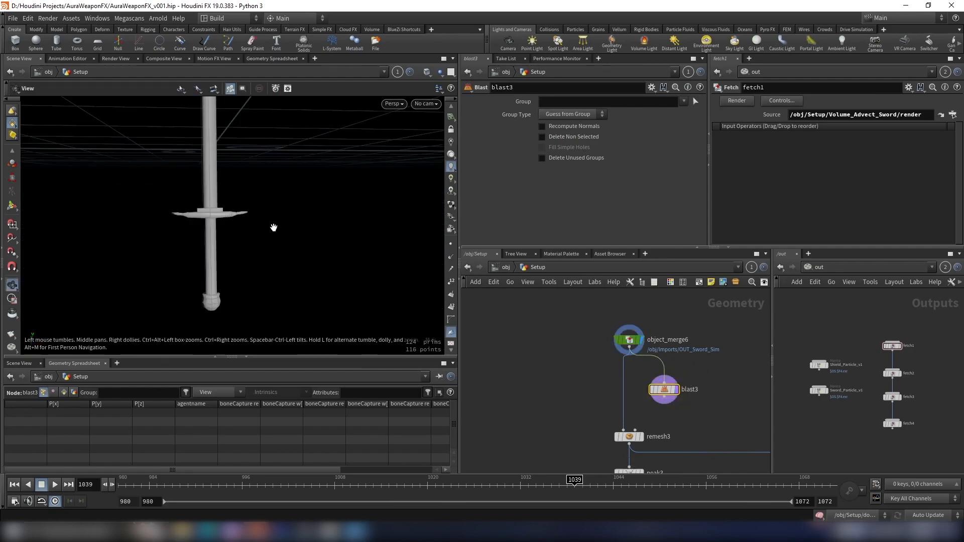
pyautogui.moveTo(161, 210); pyautogui.dragTo(326, 285)
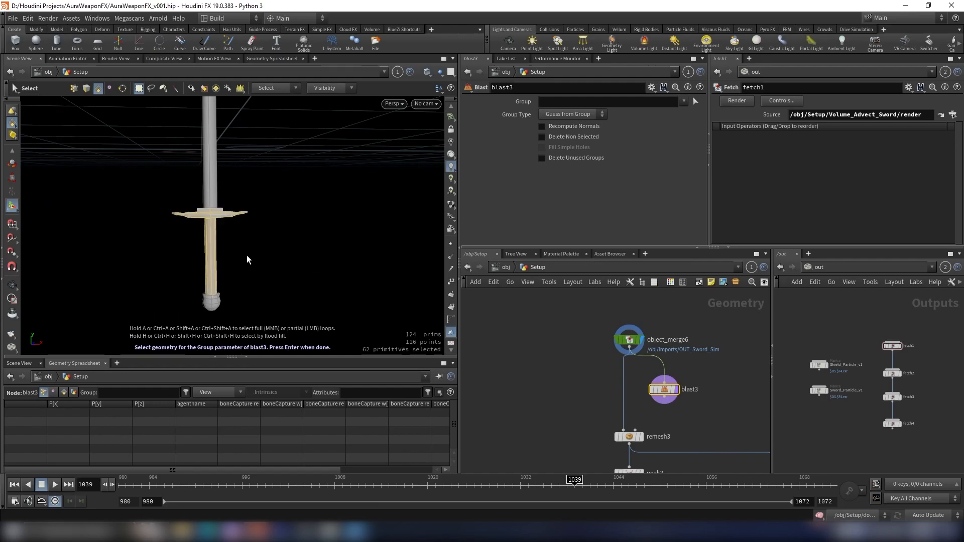
pyautogui.keyDown('alt'); pyautogui.moveTo(243, 261); pyautogui.dragTo(157, 282); pyautogui.keyUp('alt')
pyautogui.keyDown('alt'); pyautogui.moveTo(282, 328); pyautogui.dragTo(325, 296); pyautogui.keyUp('alt')
pyautogui.keyDown('alt'); pyautogui.moveTo(324, 297); pyautogui.dragTo(201, 232, button='right'); pyautogui.keyUp('alt')
pyautogui.keyDown('shift'); pyautogui.click(226, 199); pyautogui.keyUp('shift')
pyautogui.keyDown('alt'); pyautogui.moveTo(225, 200); pyautogui.dragTo(251, 228); pyautogui.keyUp('alt')
pyautogui.keyDown('shift'); pyautogui.click(200, 204); pyautogui.keyUp('shift')
pyautogui.keyDown('alt'); pyautogui.moveTo(186, 216); pyautogui.dragTo(256, 207); pyautogui.keyUp('alt')
pyautogui.keyDown('shift'); pyautogui.click(157, 201); pyautogui.keyUp('shift')
pyautogui.keyDown('shift'); pyautogui.click(116, 243); pyautogui.keyUp('shift')
pyautogui.keyDown('alt'); pyautogui.moveTo(116, 243); pyautogui.dragTo(249, 224); pyautogui.keyUp('alt')
pyautogui.press('Return')
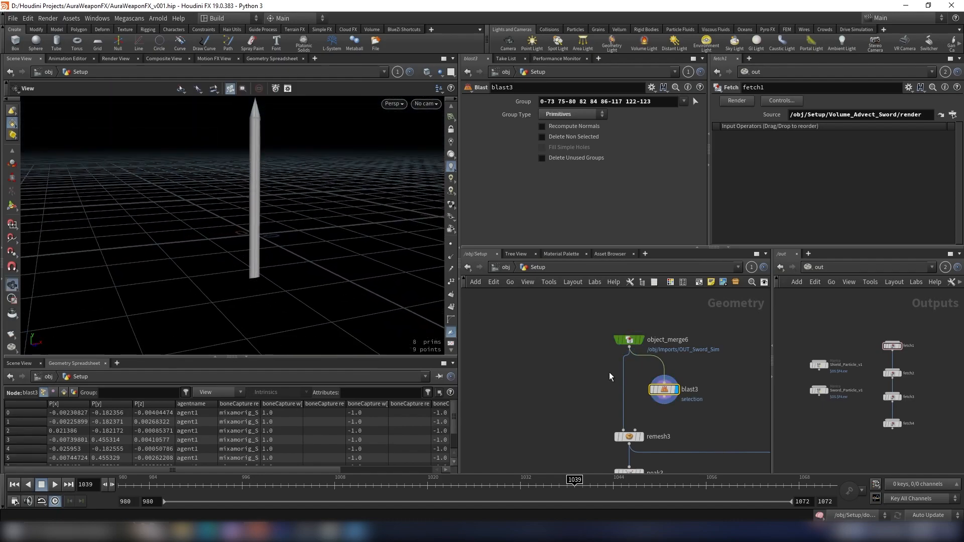
# - Display the Blast result and add a Null node below it
pyautogui.click(663, 407)
pyautogui.click(617, 435)
pyautogui.moveTo(662, 390); pyautogui.dragTo(628, 372)
pyautogui.press('Tab')
pyautogui.write('null')
pyautogui.press('Return')
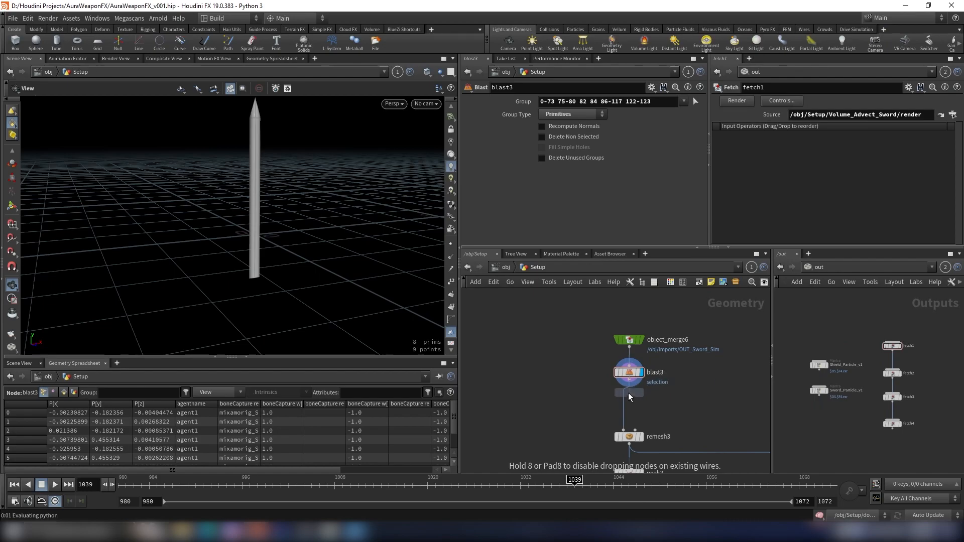
pyautogui.scroll(3, 628, 393)
pyautogui.click(640, 419)
pyautogui.moveTo(639, 421); pyautogui.dragTo(651, 424)
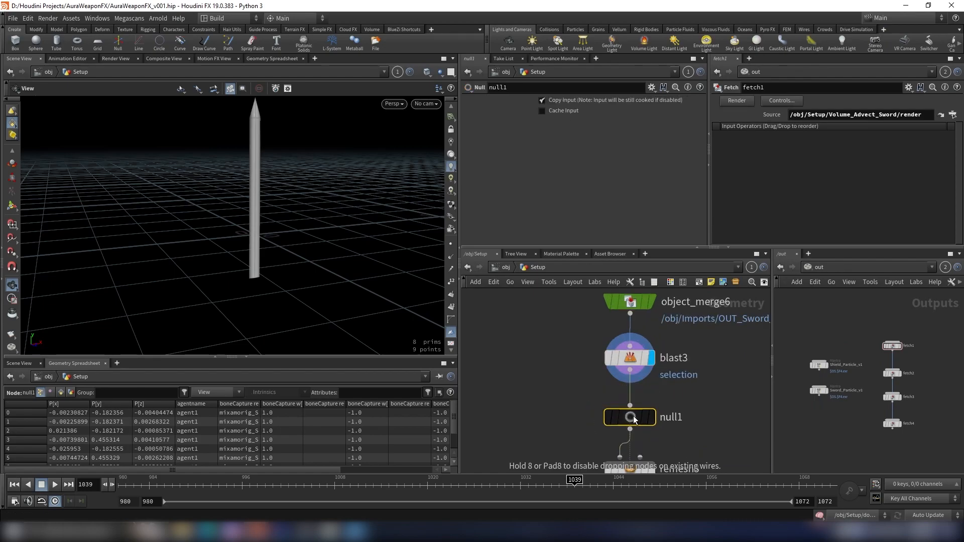
# - Rename the Null node UPPER_PART
pyautogui.doubleClick(680, 418)
pyautogui.write('SO')
pyautogui.press('BackSpace')
pyautogui.write('W')
pyautogui.press('BackSpace')
pyautogui.press('BackSpace')
pyautogui.write('UPPAT')
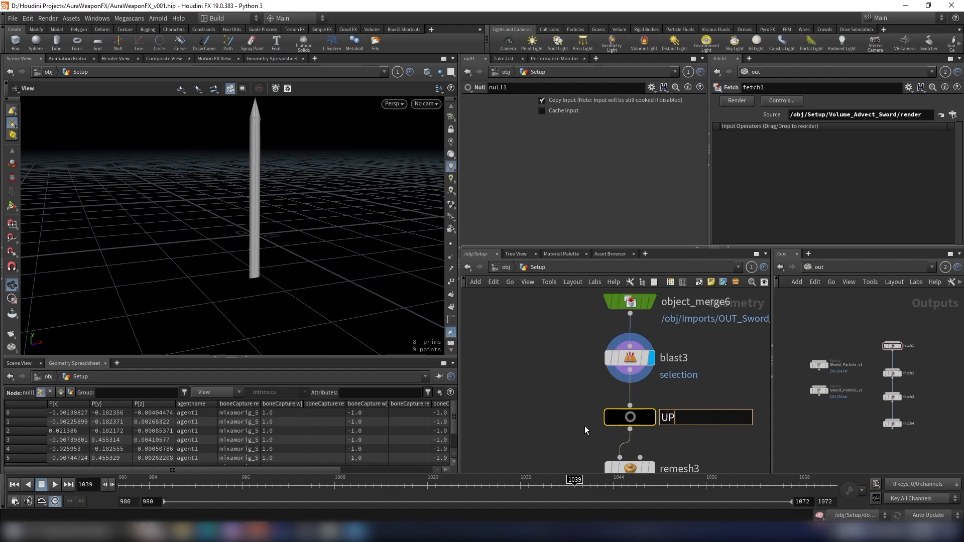
pyautogui.press('BackSpace')
pyautogui.press('BackSpace')
pyautogui.press('BackSpace')
pyautogui.write('P')
pyautogui.press('BackSpace')
pyautogui.write('PER_PART')
pyautogui.press('Return')
pyautogui.scroll(-7, 809, 337)
pyautogui.scroll(-7, 721, 358)
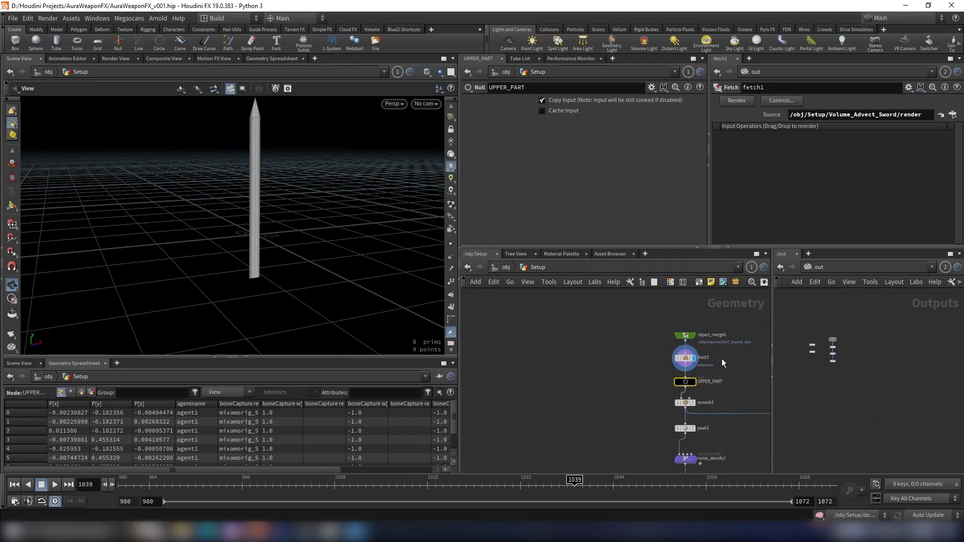
pyautogui.scroll(5, 664, 365)
# - Duplicate the blade-isolating Blast and insert the copy under object_merge11 in the other sword branch
pyautogui.moveTo(718, 361); pyautogui.dragTo(605, 296, button='middle')
pyautogui.click(613, 363)
pyautogui.scroll(-6, 676, 393)
pyautogui.scroll(-2, 680, 316)
pyautogui.scroll(2, 614, 356)
pyautogui.scroll(6, 620, 358)
pyautogui.scroll(2, 621, 358)
pyautogui.moveTo(620, 358); pyautogui.dragTo(618, 375, button='middle')
pyautogui.hotkey('ctrl', 'v')
pyautogui.moveTo(605, 366)
pyautogui.mouseDown()
pyautogui.moveTo(586, 370)
pyautogui.moveTo(596, 368)
pyautogui.mouseUp()
# - Rewire the fetch nodes in the out network so fetch2 takes fetch1 as its input
pyautogui.moveTo(831, 347); pyautogui.dragTo(897, 363, button='middle')
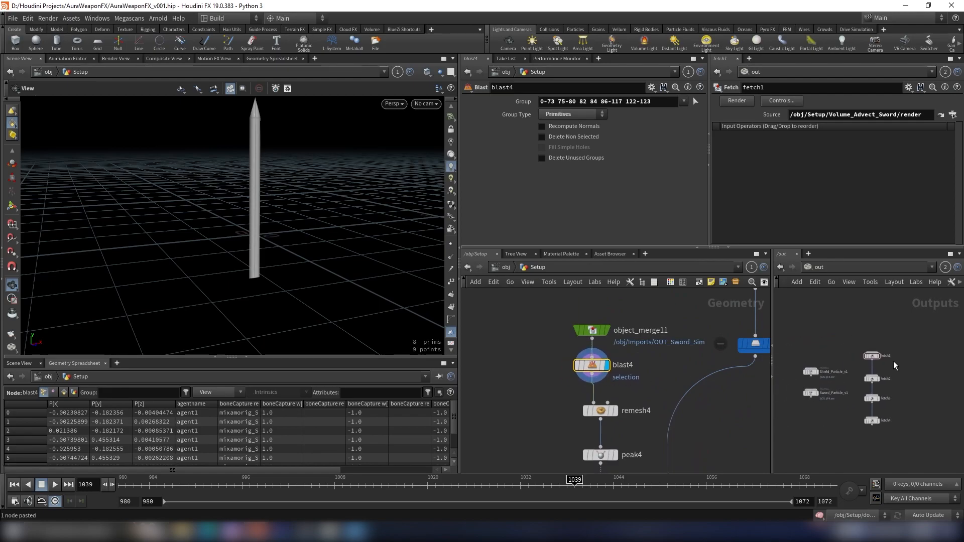
pyautogui.scroll(4, 896, 362)
pyautogui.moveTo(896, 331); pyautogui.dragTo(851, 404)
pyautogui.moveTo(885, 401); pyautogui.dragTo(907, 381, button='middle')
pyautogui.press('y')
pyautogui.moveTo(906, 391); pyautogui.dragTo(861, 387)
pyautogui.scroll(-2, 912, 385)
pyautogui.moveTo(914, 386); pyautogui.dragTo(906, 413, button='middle')
pyautogui.scroll(3, 909, 384)
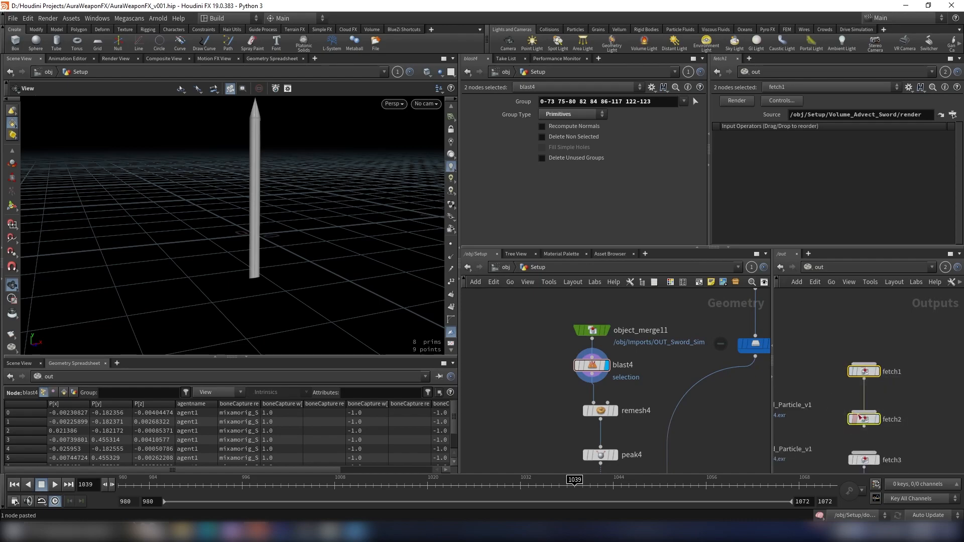
pyautogui.scroll(-4, 657, 371)
pyautogui.moveTo(659, 370); pyautogui.dragTo(609, 356, button='middle')
pyautogui.scroll(-4, 670, 400)
pyautogui.moveTo(671, 399)
pyautogui.mouseDown(button='middle')
pyautogui.moveTo(639, 359)
pyautogui.moveTo(656, 396)
pyautogui.mouseUp(button='middle')
pyautogui.scroll(4, 645, 384)
pyautogui.click(934, 389)
pyautogui.click(852, 424)
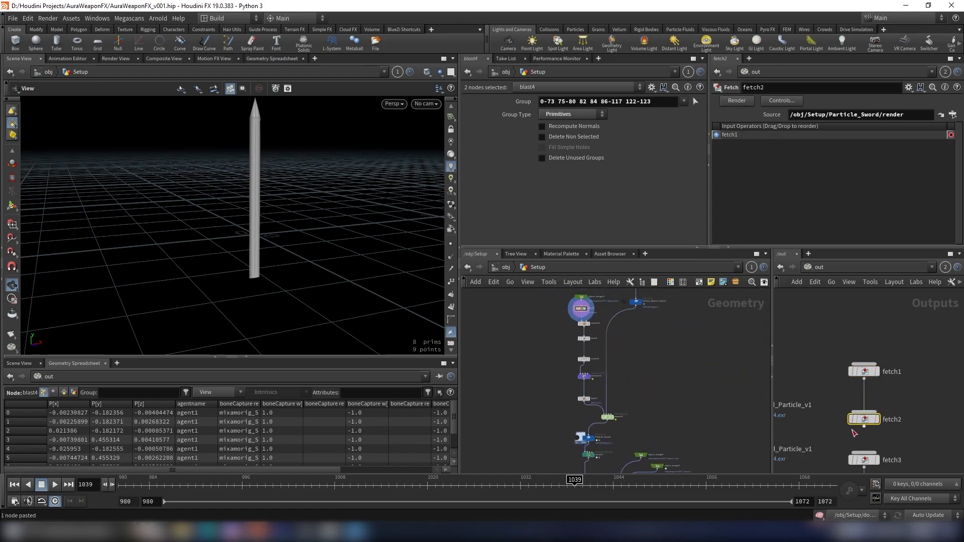
# - Render fetch2 with the dependency order set to Frame by Frame
pyautogui.click(883, 407)
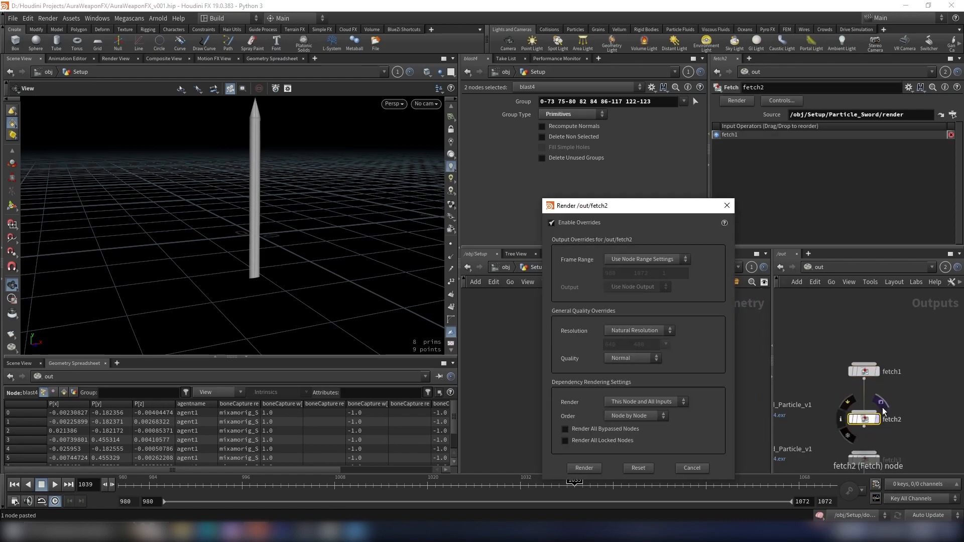
pyautogui.click(588, 469)
pyautogui.click(619, 419)
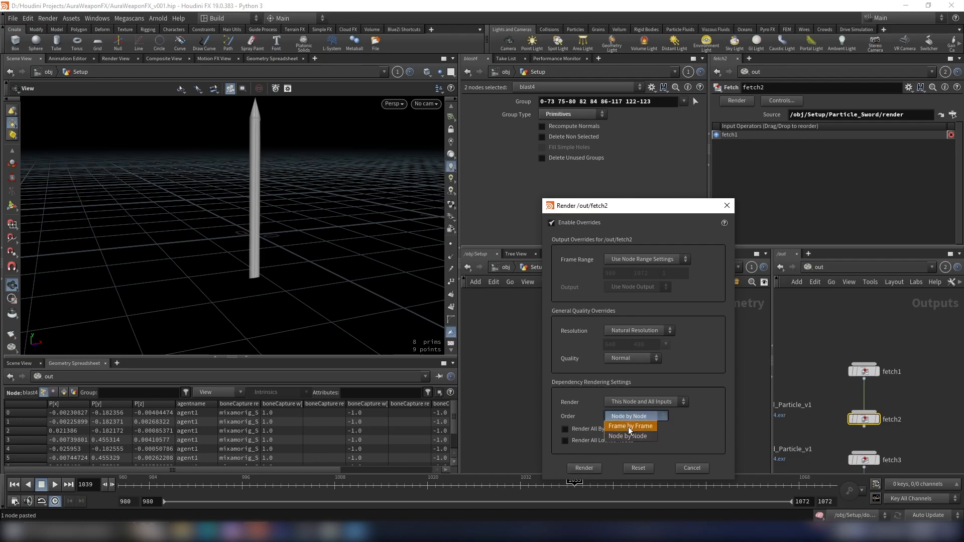
pyautogui.click(630, 437)
pyautogui.click(585, 468)
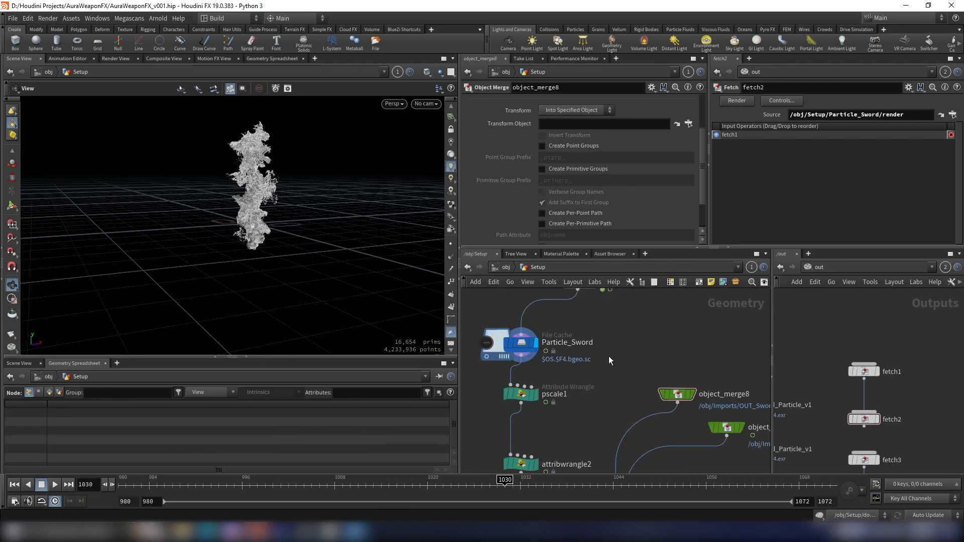
# - Copy the UPPER_PART node and pan to the Particle_Sword area of the network
pyautogui.scroll(-6, 587, 351)
pyautogui.scroll(8, 613, 351)
pyautogui.click(548, 381)
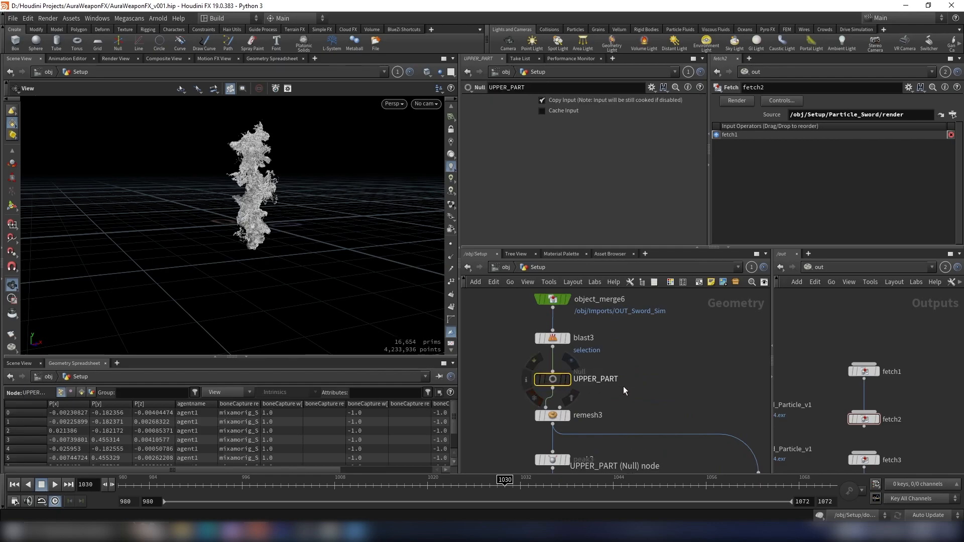
pyautogui.hotkey('ctrl', 'c')
pyautogui.scroll(-6, 646, 417)
pyautogui.moveTo(646, 417); pyautogui.dragTo(642, 325, button='middle')
pyautogui.moveTo(643, 390); pyautogui.dragTo(639, 327, button='middle')
pyautogui.moveTo(642, 414); pyautogui.dragTo(645, 320, button='middle')
pyautogui.scroll(5, 606, 393)
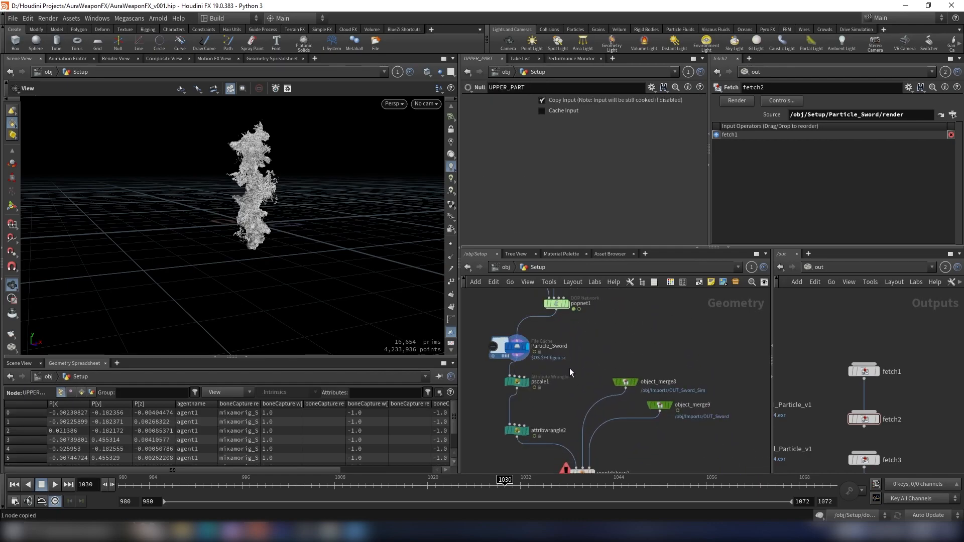
# - Create an Object Merge next to Particle_Sword referencing /obj/Setup/UPPER_PART
pyautogui.press('Tab')
pyautogui.write('obj')
pyautogui.press('Return')
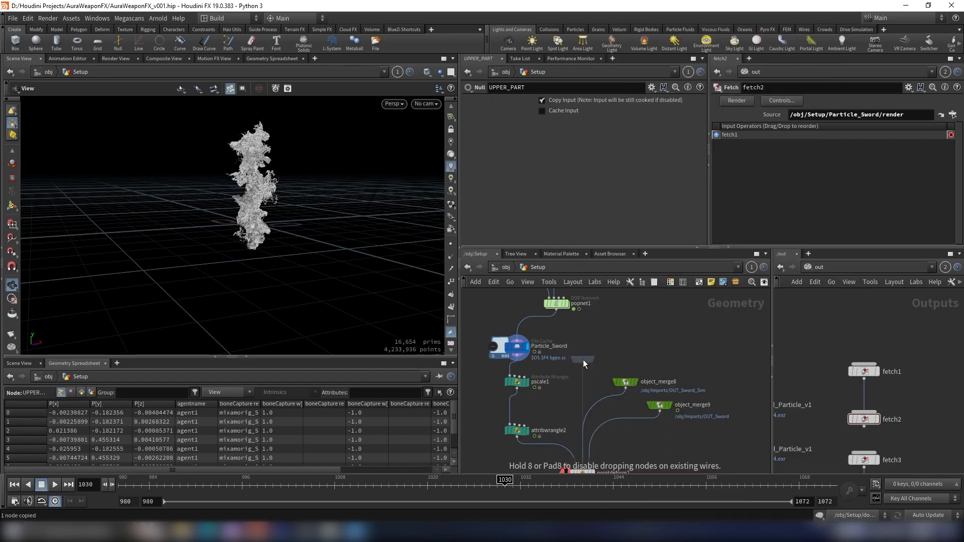
pyautogui.click(583, 359)
pyautogui.scroll(2, 616, 126)
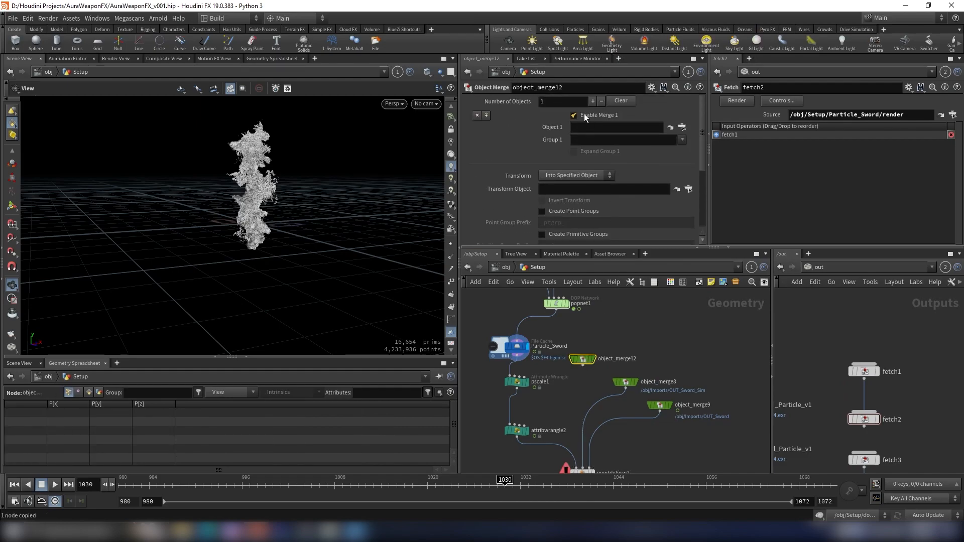
pyautogui.press('Return')
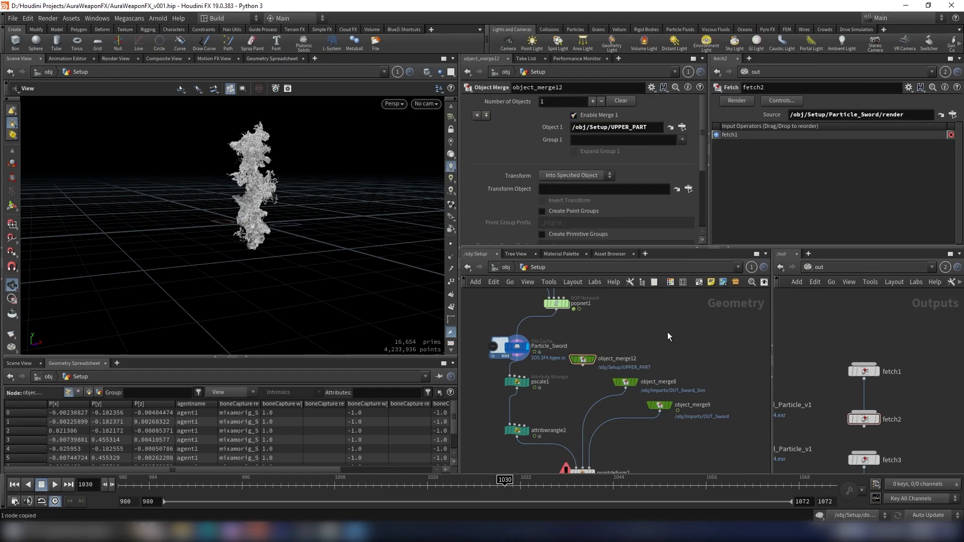
# - Preview the merged blade and the sword object merge geometry in the viewport
pyautogui.click(598, 349)
pyautogui.scroll(4, 281, 216)
pyautogui.moveTo(258, 209); pyautogui.dragTo(299, 167)
pyautogui.scroll(4, 646, 368)
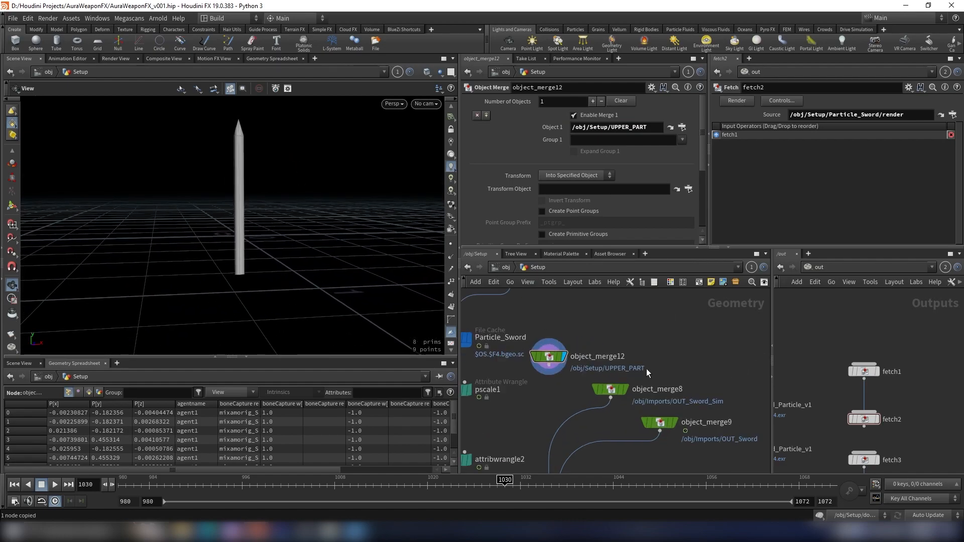
pyautogui.click(632, 345)
pyautogui.scroll(-2, 316, 301)
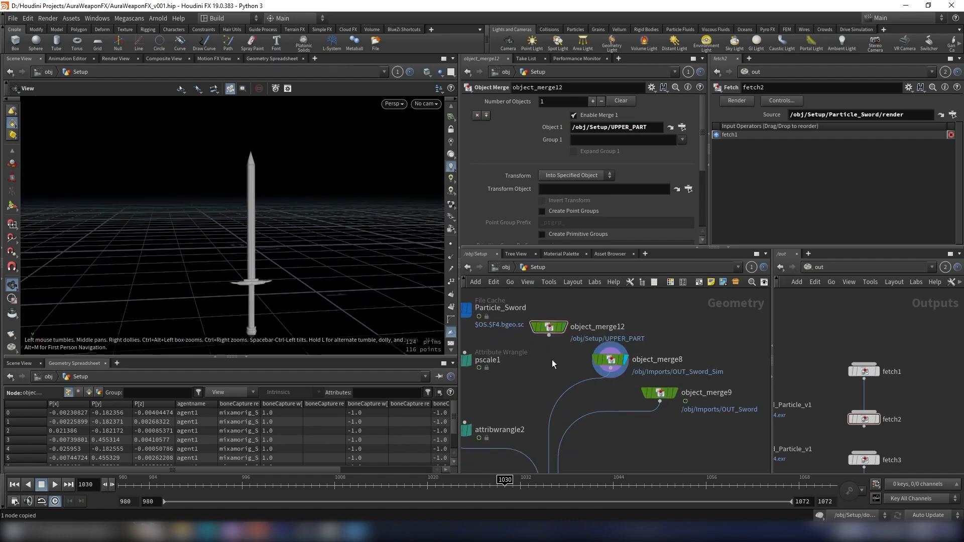
# - Wire the UPPER_PART object merge into attribwrangle2's second input and reposition the wrangle
pyautogui.scroll(-4, 618, 348)
pyautogui.scroll(5, 547, 384)
pyautogui.click(513, 405)
pyautogui.click(532, 404)
pyautogui.scroll(-2, 588, 399)
pyautogui.scroll(2, 623, 331)
pyautogui.click(609, 334)
pyautogui.scroll(-1, 558, 370)
pyautogui.moveTo(546, 388); pyautogui.dragTo(559, 357, button='middle')
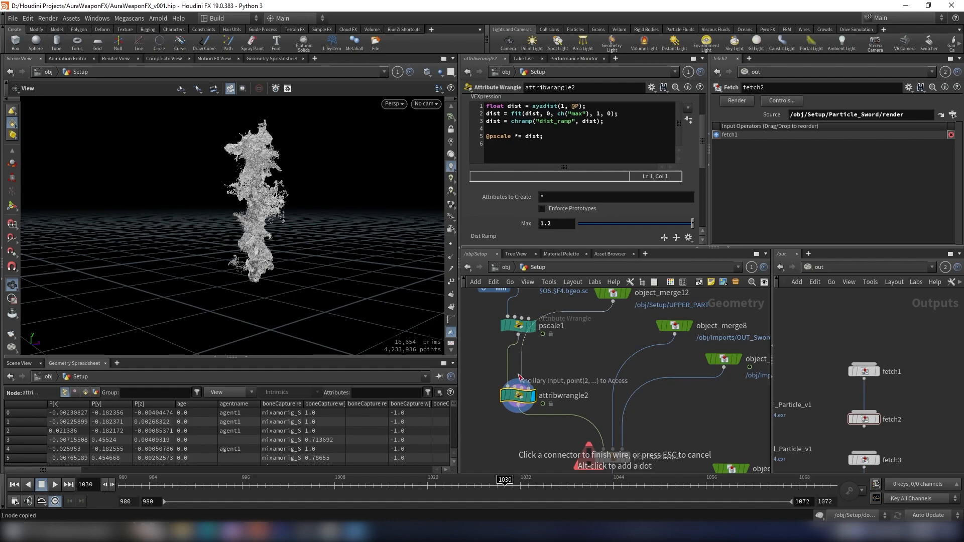
pyautogui.click(515, 396)
pyautogui.moveTo(518, 396); pyautogui.dragTo(555, 390)
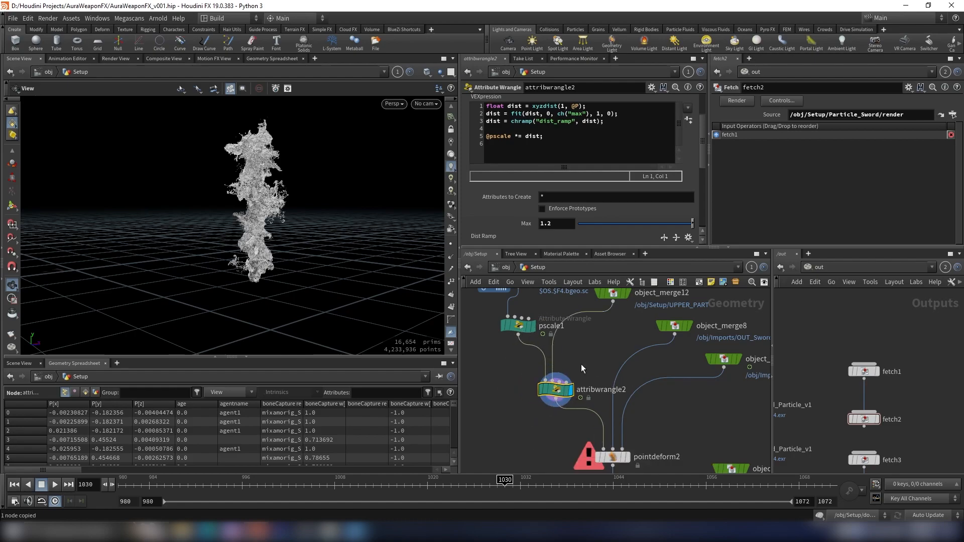
# - Render the sword particles with the Sword_Particle_v1 ROP in the Render View
pyautogui.moveTo(251, 202); pyautogui.dragTo(268, 210)
pyautogui.scroll(-4, 657, 354)
pyautogui.scroll(3, 649, 382)
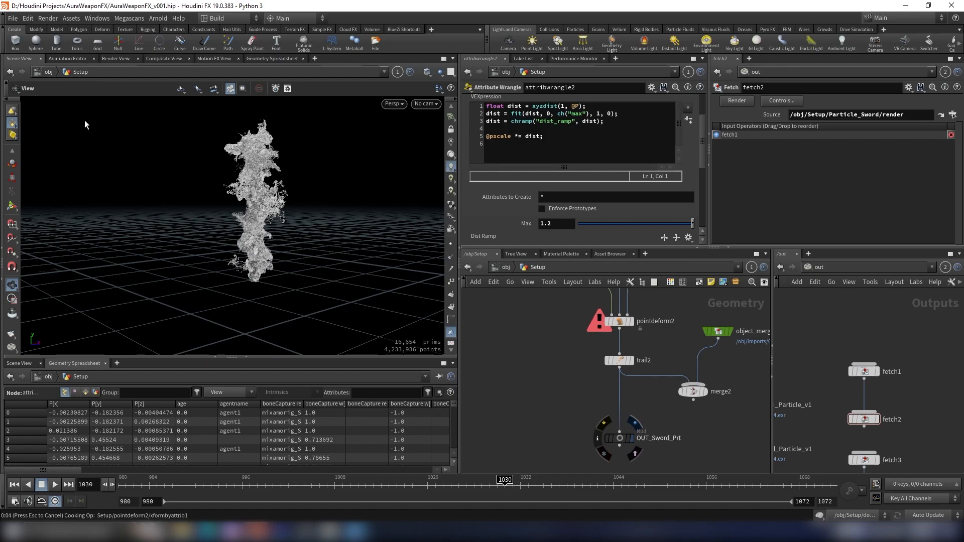
pyautogui.hotkey('space', 'g')
pyautogui.moveTo(287, 167); pyautogui.dragTo(140, 66)
pyautogui.click(116, 59)
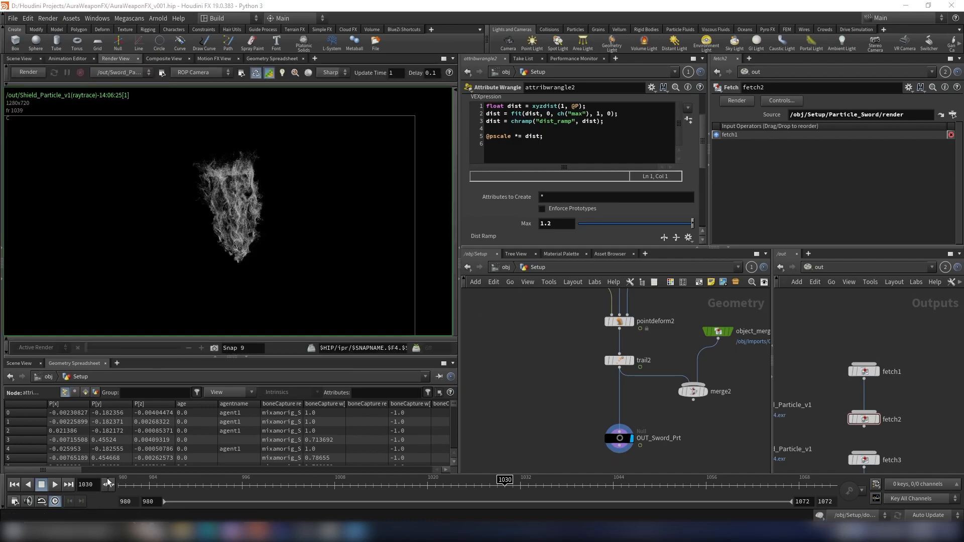
pyautogui.press('Return')
pyautogui.click(29, 72)
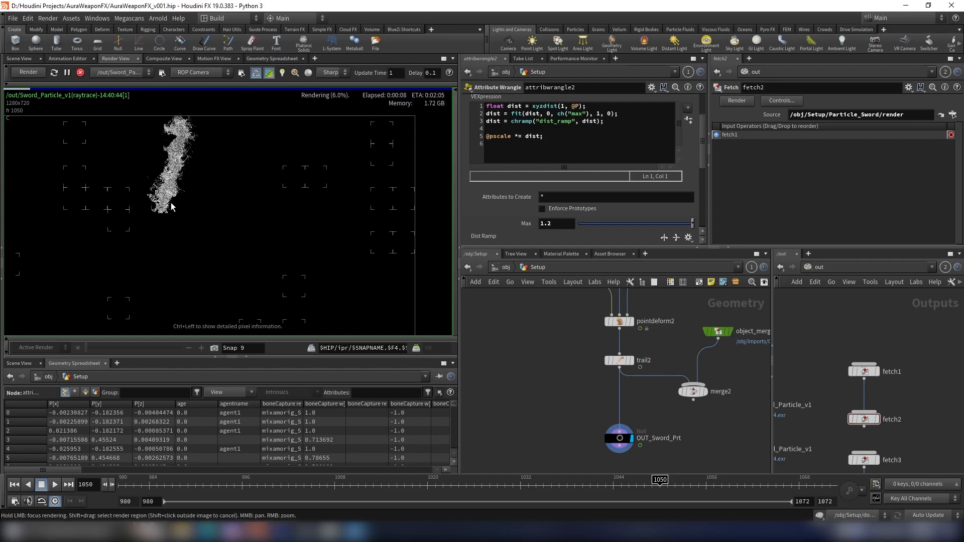
# - Set pscale1's Overall Pscale to 0.00015
pyautogui.scroll(5, 201, 162)
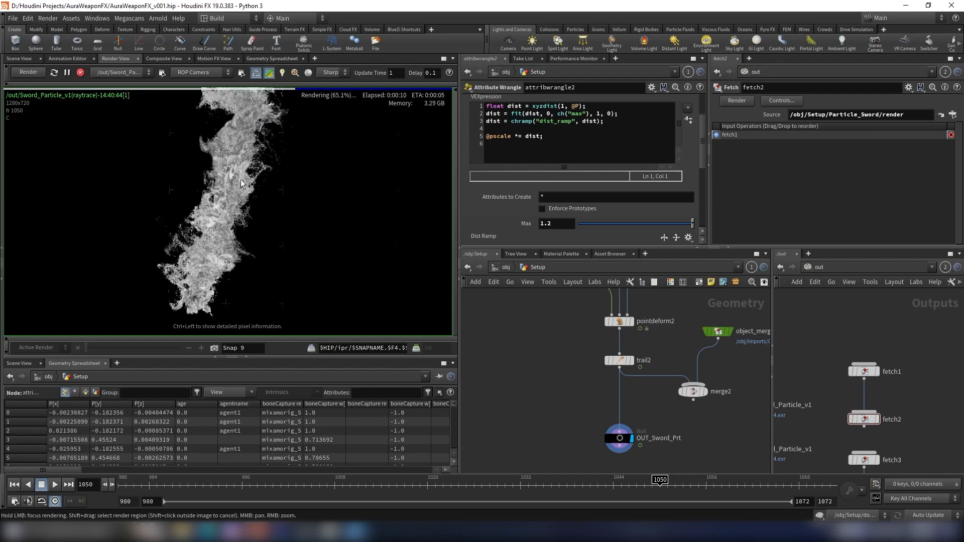
pyautogui.scroll(-5, 244, 242)
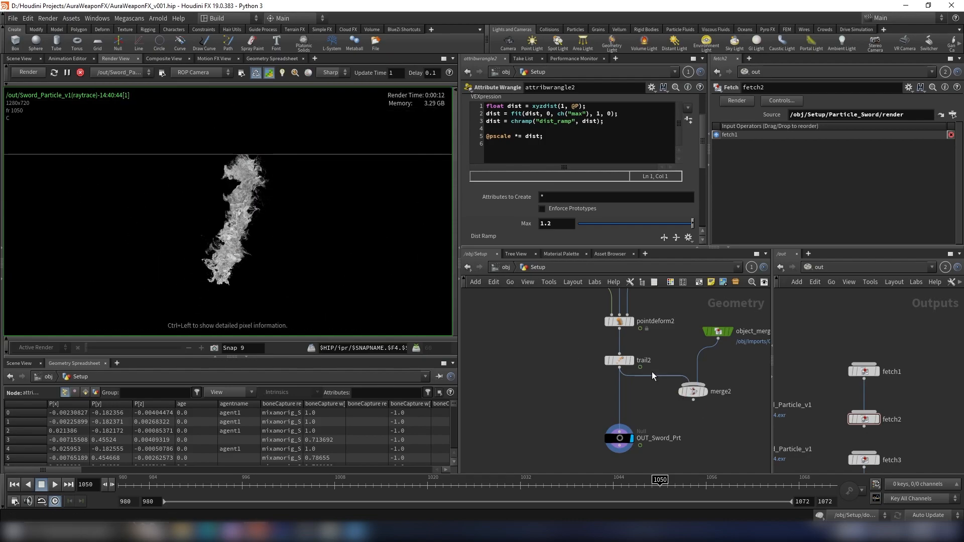
pyautogui.scroll(-4, 619, 357)
pyautogui.middleClick(618, 358)
pyautogui.scroll(3, 612, 335)
pyautogui.scroll(2, 246, 187)
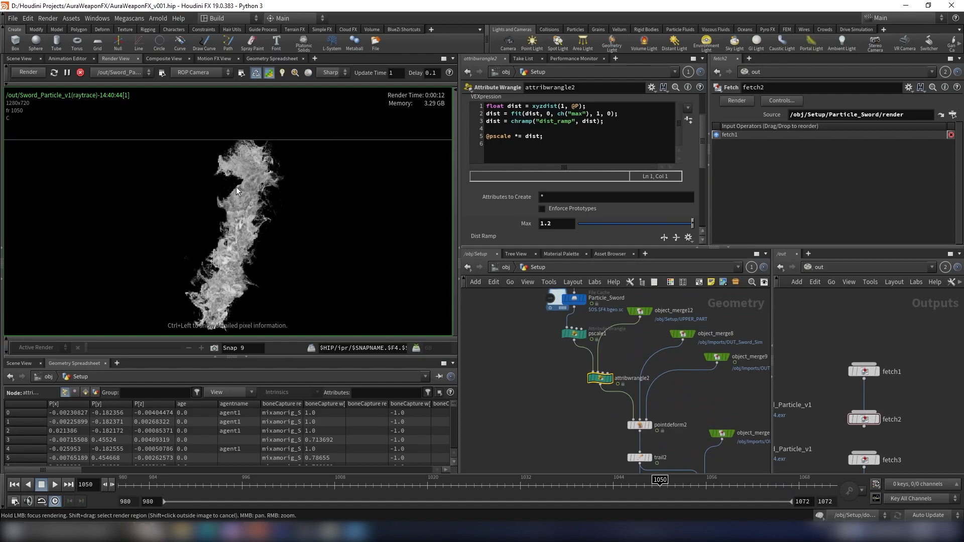
pyautogui.scroll(-2, 246, 188)
pyautogui.scroll(2, 241, 200)
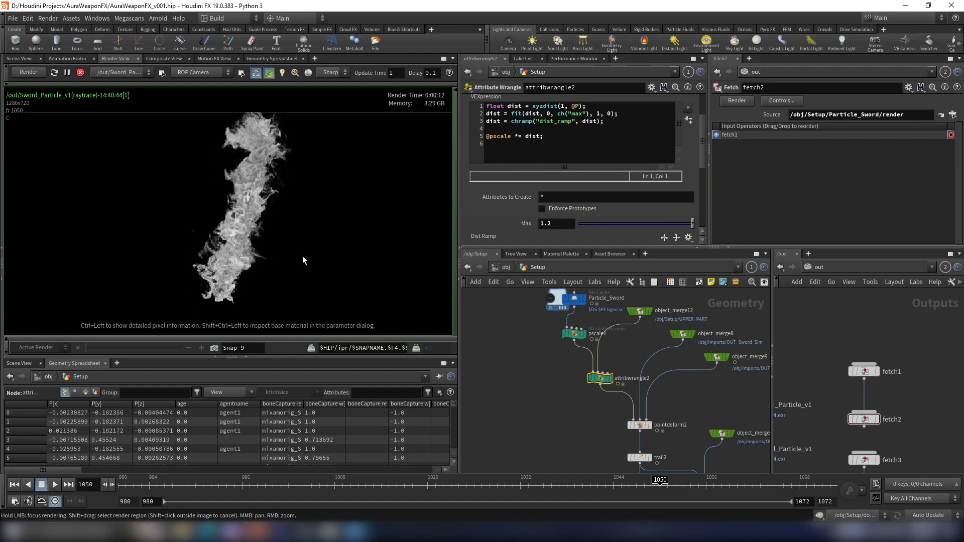
pyautogui.scroll(3, 617, 319)
pyautogui.click(552, 365)
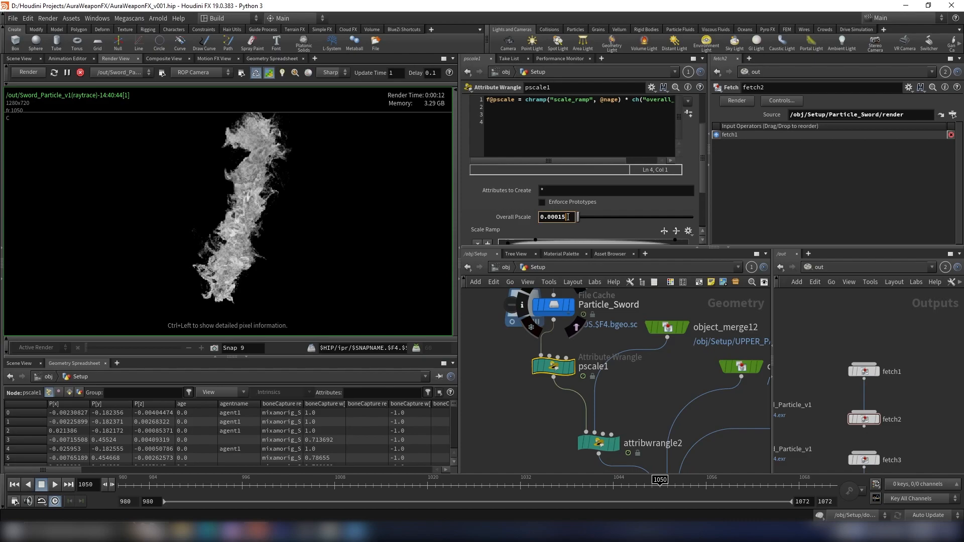
pyautogui.press('Return')
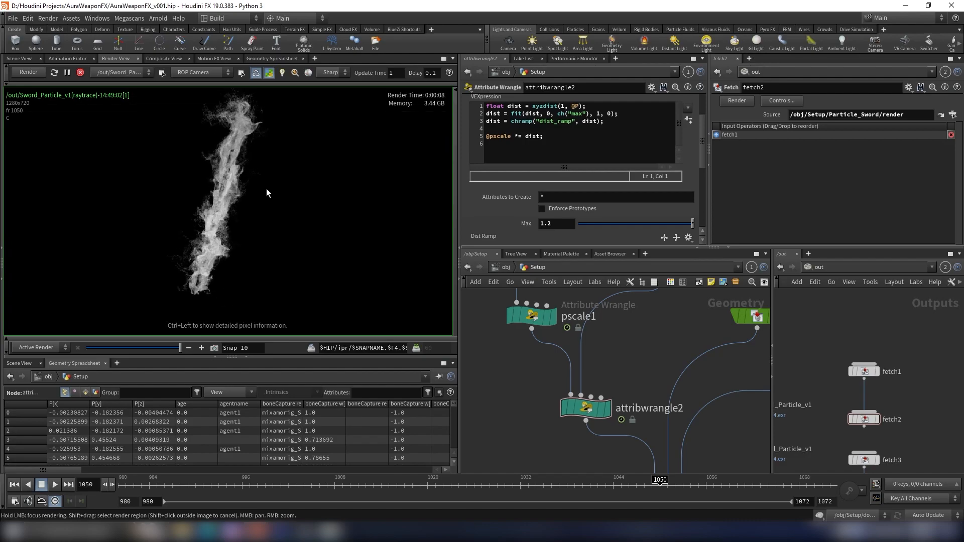
# - Set attribwrangle2's Max to 0.2
pyautogui.doubleClick(557, 223)
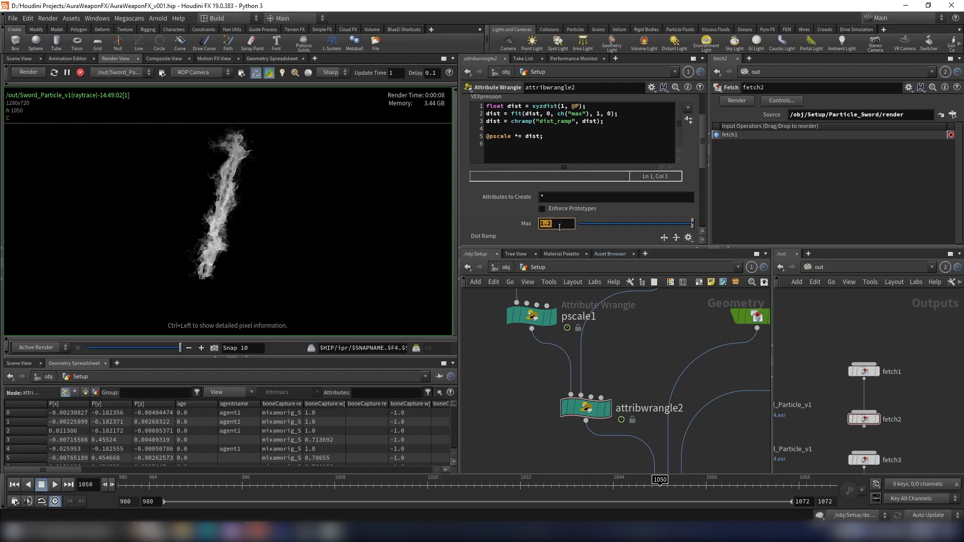
pyautogui.write('.2')
pyautogui.press('Return')
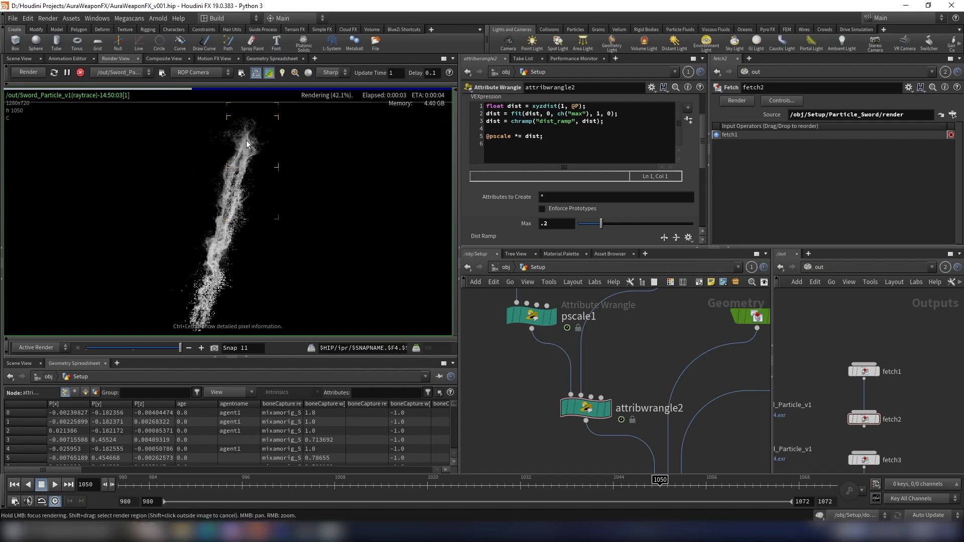
pyautogui.moveTo(256, 254); pyautogui.dragTo(276, 187, button='middle')
# - Set attribwrangle2's Max to 0.075 and compare the render against the previous snapshot
pyautogui.click(555, 228)
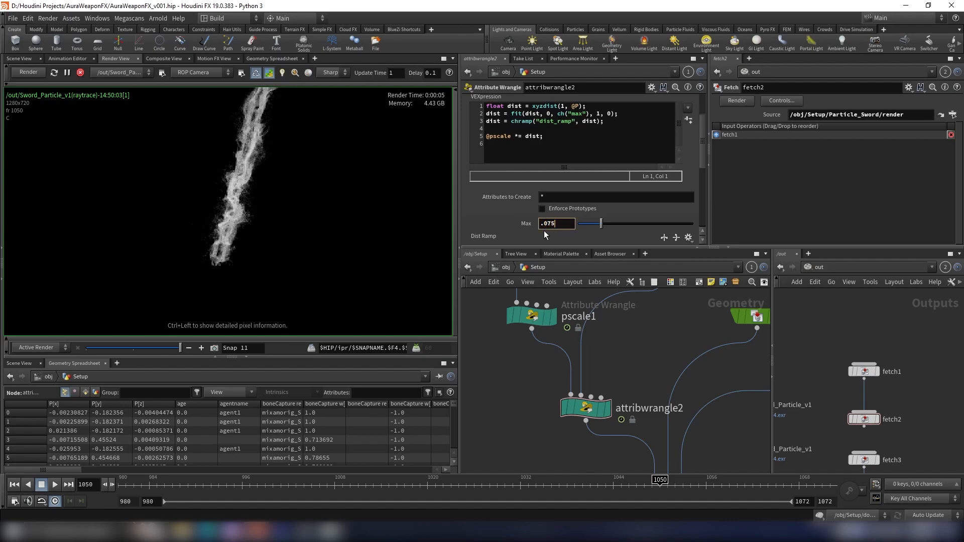
pyautogui.write('.075')
pyautogui.press('Return')
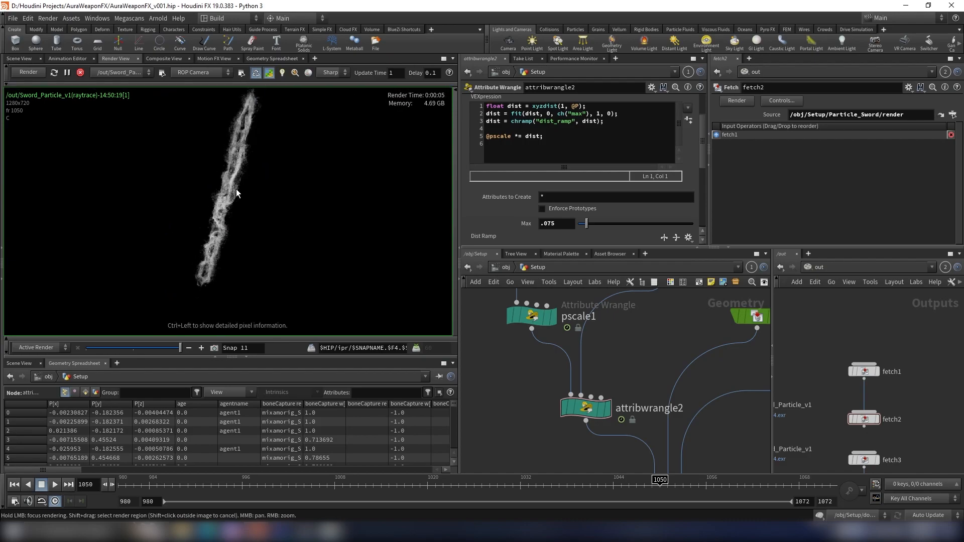
pyautogui.click(168, 347)
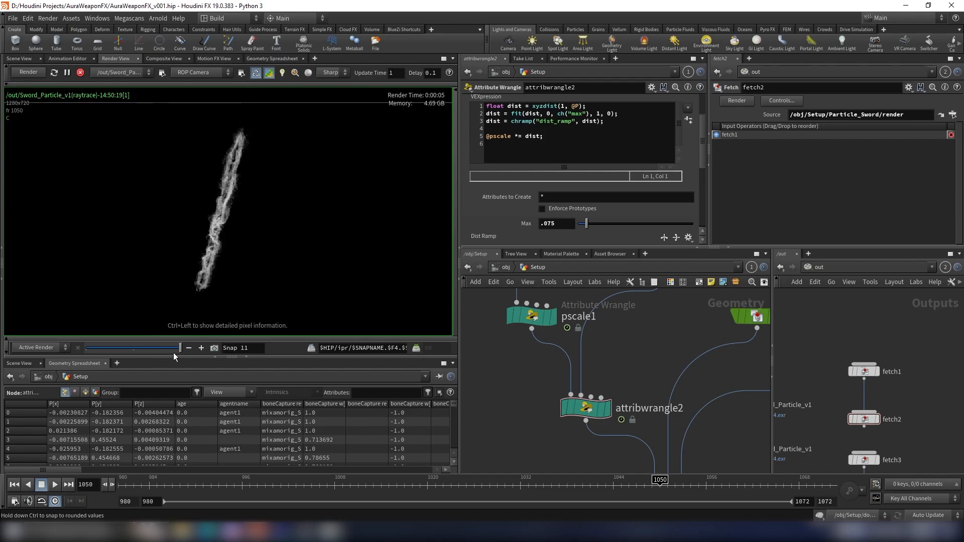
pyautogui.moveTo(159, 360)
pyautogui.mouseDown()
pyautogui.moveTo(143, 361)
pyautogui.moveTo(164, 361)
pyautogui.mouseUp()
# - Inspect the shield's attribwrangle1 settings, then return to the Scene View
pyautogui.scroll(-6, 550, 352)
pyautogui.moveTo(587, 353); pyautogui.dragTo(558, 310, button='middle')
pyautogui.scroll(-8, 557, 309)
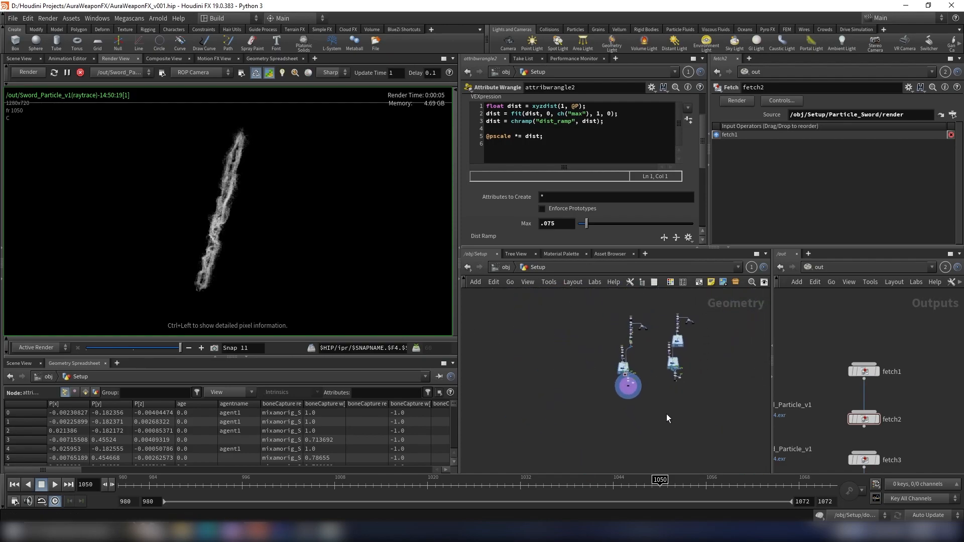
pyautogui.scroll(8, 674, 337)
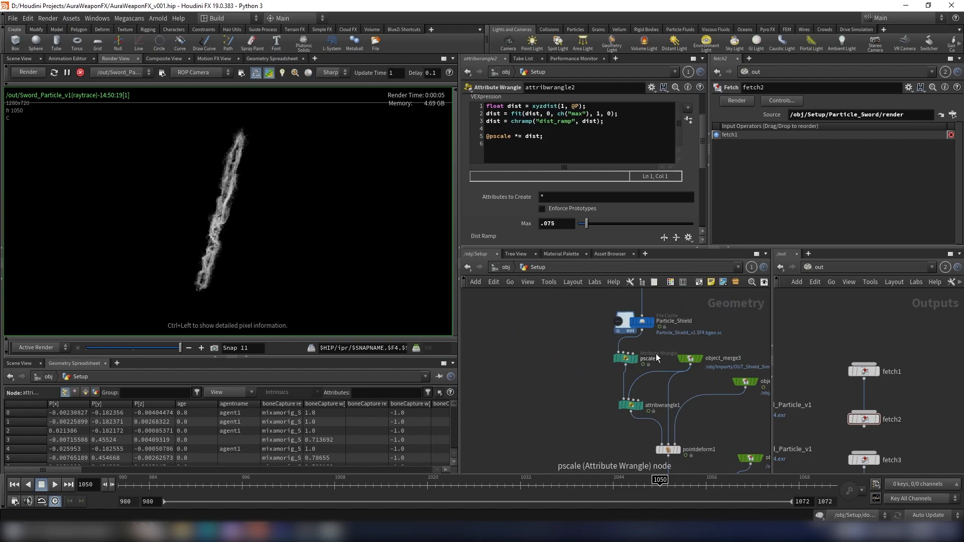
pyautogui.scroll(3, 658, 393)
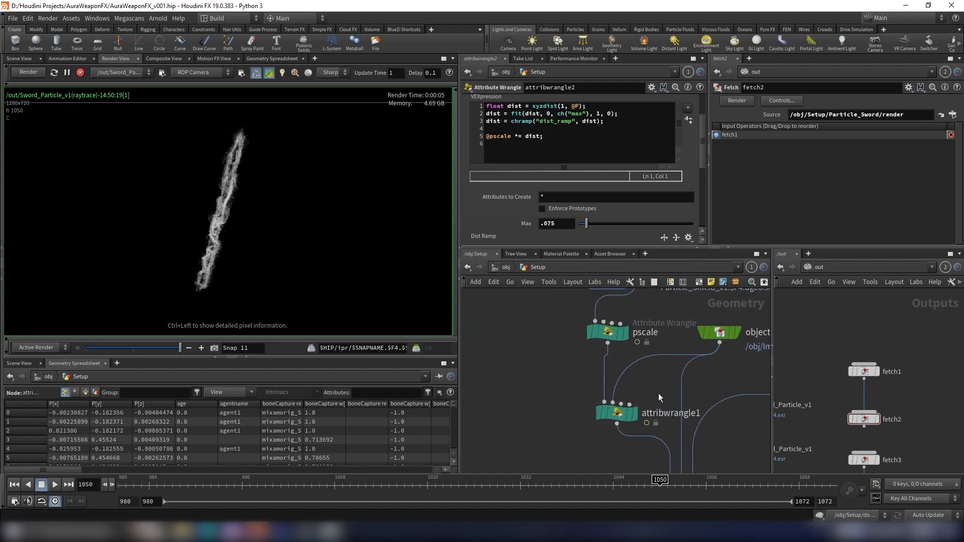
pyautogui.click(82, 74)
pyautogui.click(623, 414)
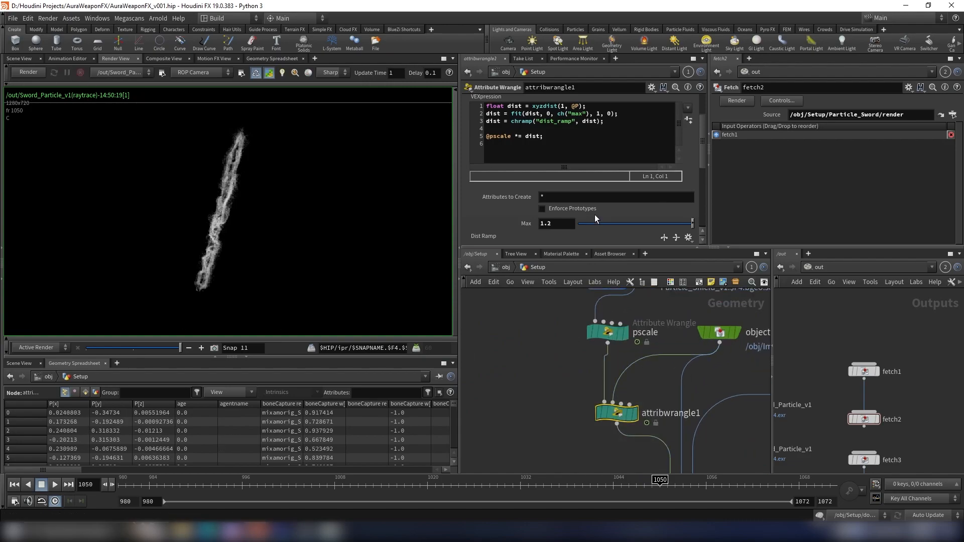
pyautogui.scroll(-5, 536, 354)
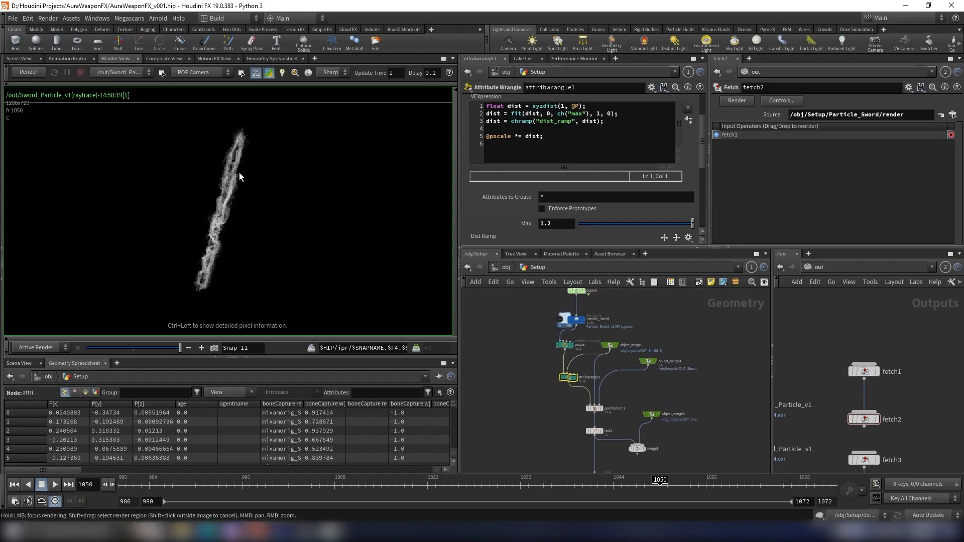
pyautogui.click(19, 58)
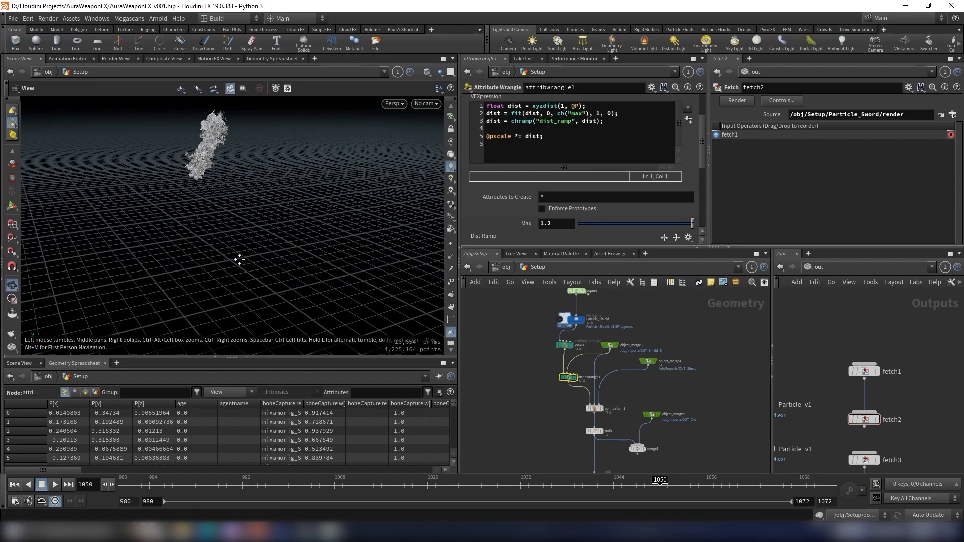
# - Inside matnet1, create a Material Builder node
pyautogui.click(496, 267)
pyautogui.scroll(5, 668, 341)
pyautogui.moveTo(206, 167); pyautogui.dragTo(269, 211)
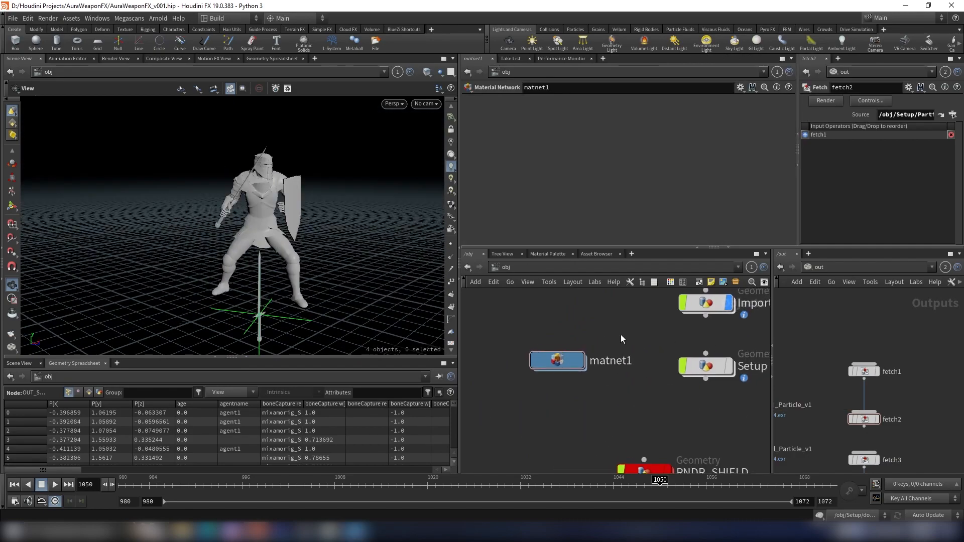
pyautogui.moveTo(298, 231); pyautogui.dragTo(274, 227)
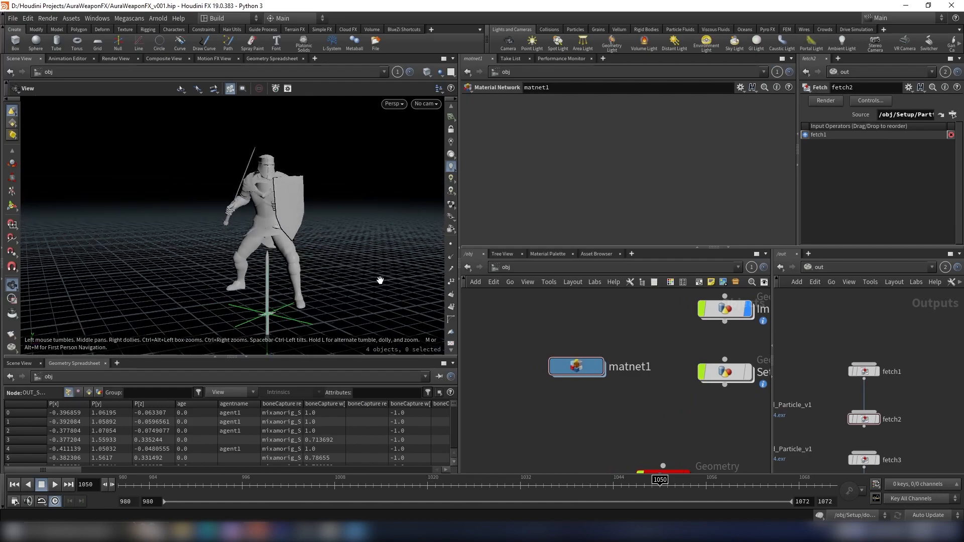
pyautogui.doubleClick(582, 371)
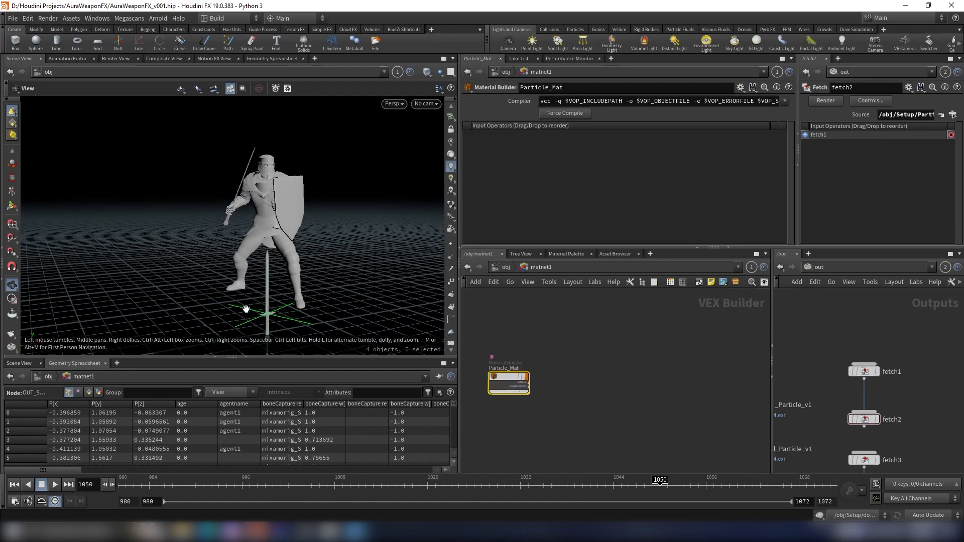
pyautogui.moveTo(340, 275); pyautogui.dragTo(278, 243)
pyautogui.press('Tab')
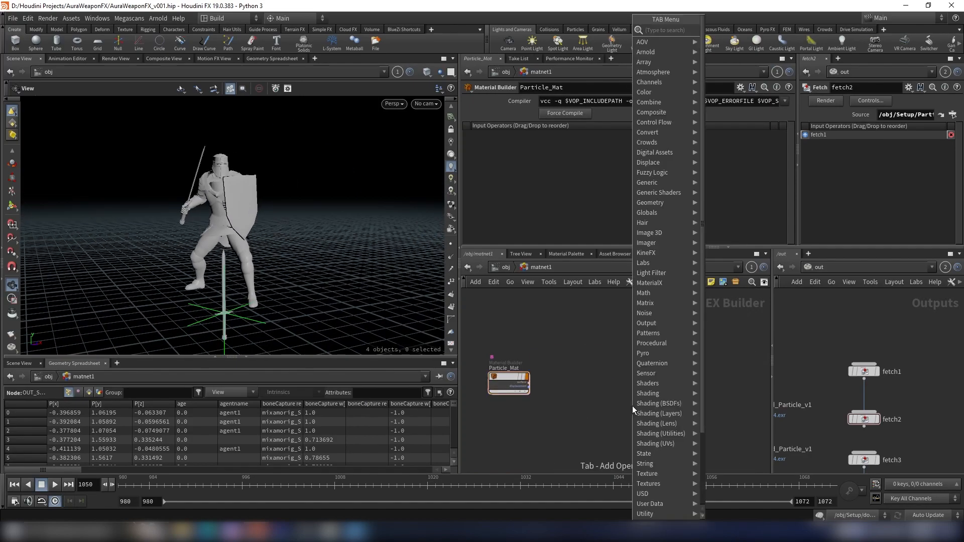
pyautogui.write('mate')
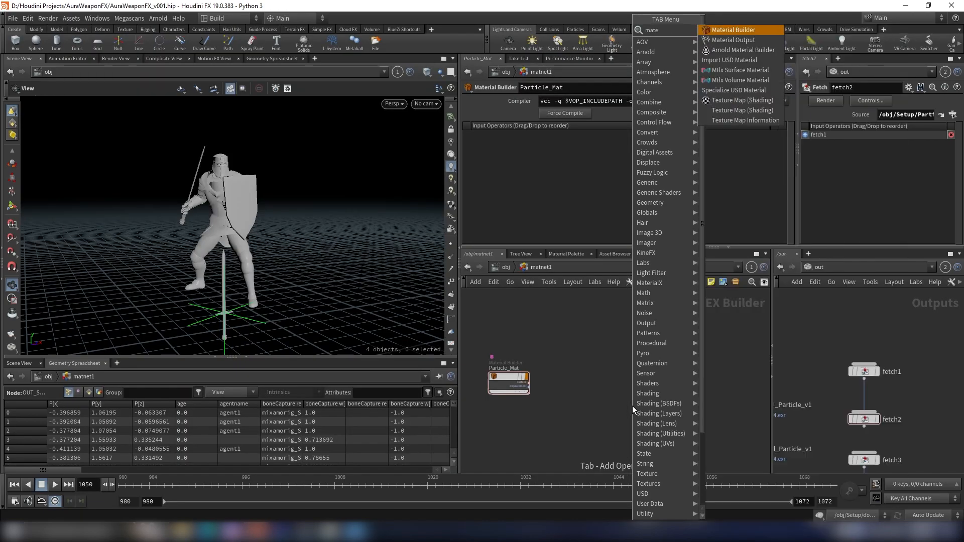
pyautogui.press('Return')
pyautogui.click(581, 378)
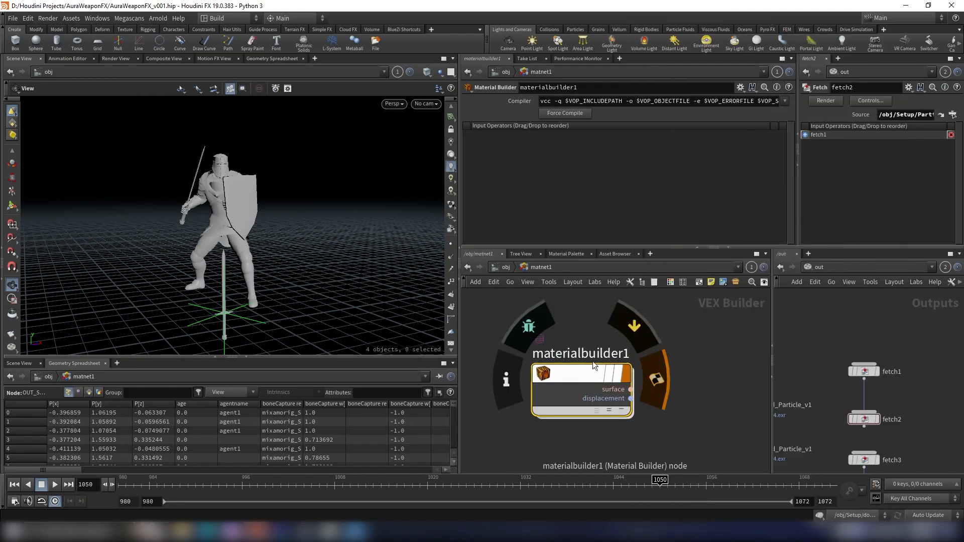
# - Rename the material builder to Char_MAT
pyautogui.write('Char')
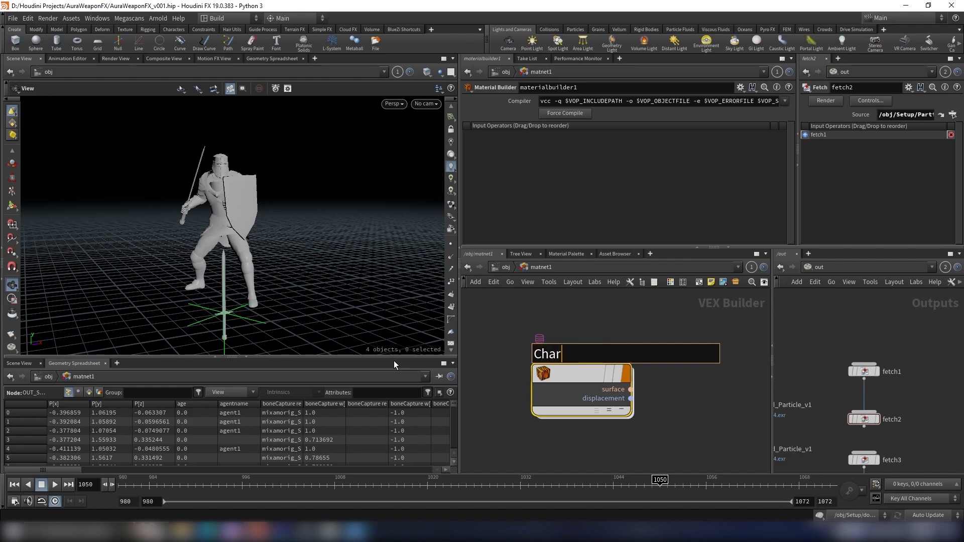
pyautogui.write('_MAT')
pyautogui.press('Return')
# - Inside Char_MAT, add a Principled Shader node
pyautogui.doubleClick(560, 379)
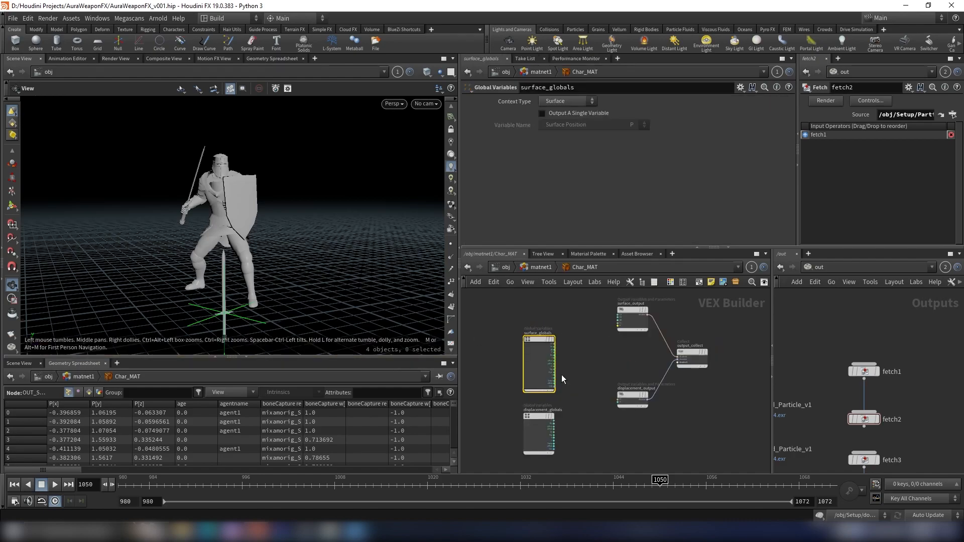
pyautogui.scroll(-3, 683, 384)
pyautogui.moveTo(622, 342); pyautogui.dragTo(579, 407)
pyautogui.moveTo(585, 363); pyautogui.dragTo(537, 362)
pyautogui.press('Tab')
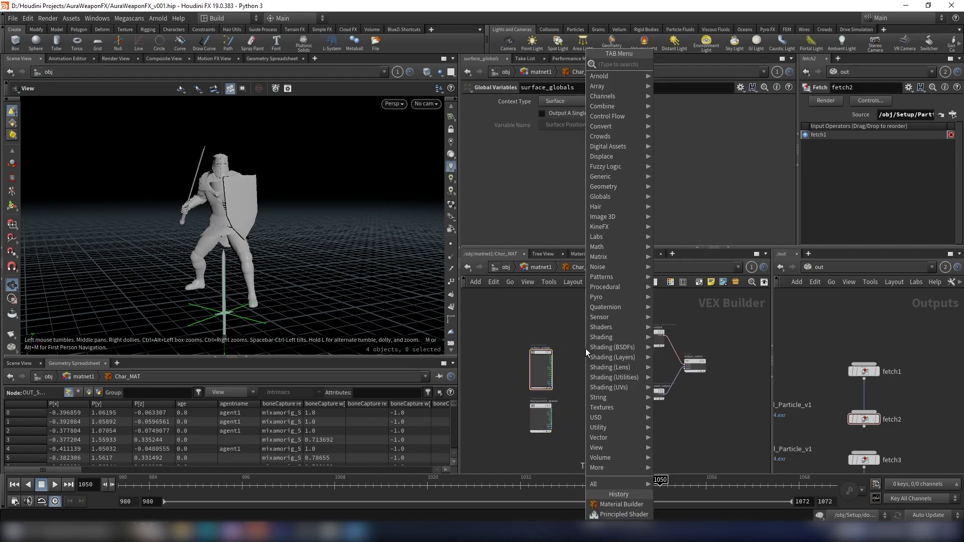
pyautogui.write('princi')
pyautogui.press('Return')
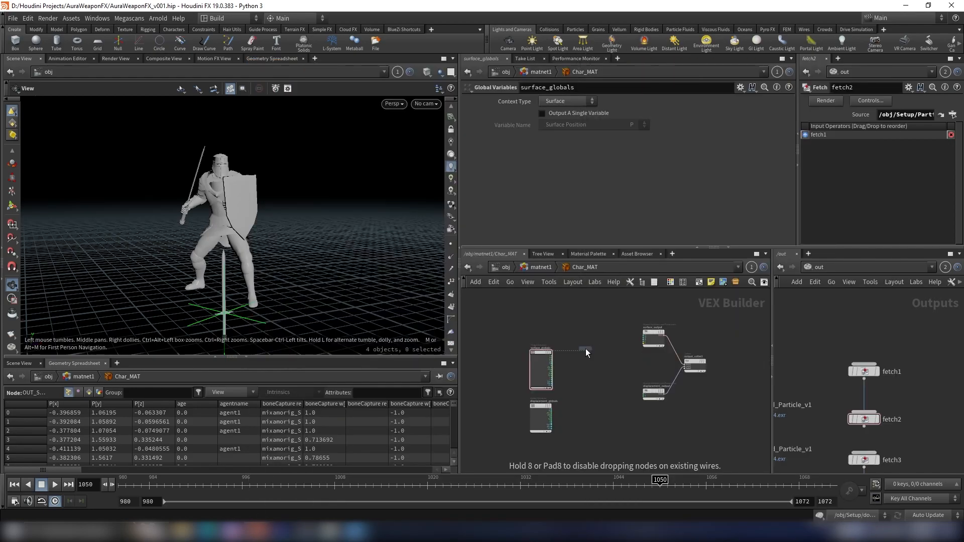
pyautogui.click(585, 351)
# - Connect the Principled Shader to the output_collect node's first shader input
pyautogui.scroll(5, 577, 357)
pyautogui.click(570, 367)
pyautogui.moveTo(696, 349); pyautogui.dragTo(565, 351, button='middle')
pyautogui.scroll(-4, 664, 349)
pyautogui.scroll(4, 685, 371)
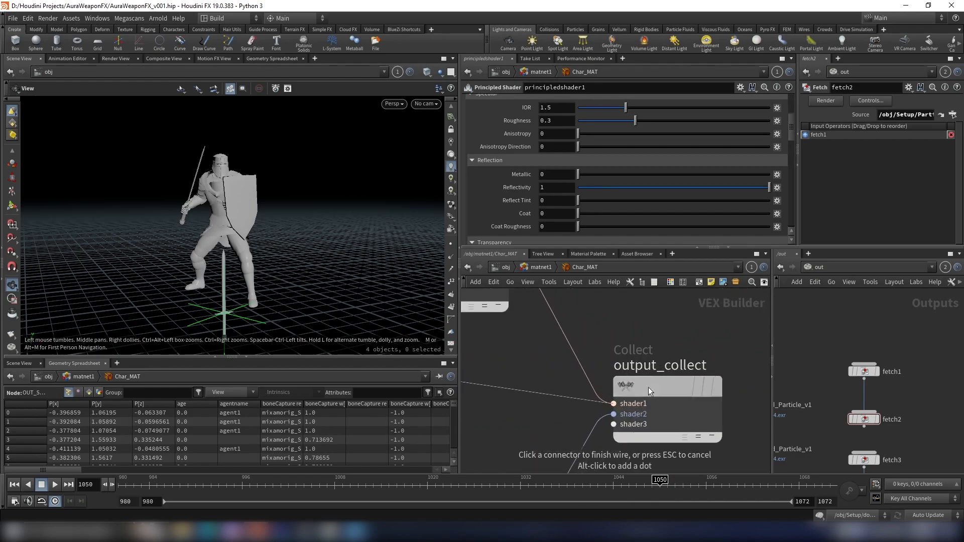
pyautogui.click(666, 379)
pyautogui.scroll(-4, 578, 351)
pyautogui.scroll(3, 542, 363)
pyautogui.moveTo(542, 363); pyautogui.dragTo(570, 371)
# - Set the Principled Shader's Roughness to about 0.633
pyautogui.scroll(4, 524, 151)
pyautogui.moveTo(522, 133); pyautogui.dragTo(510, 134, button='middle')
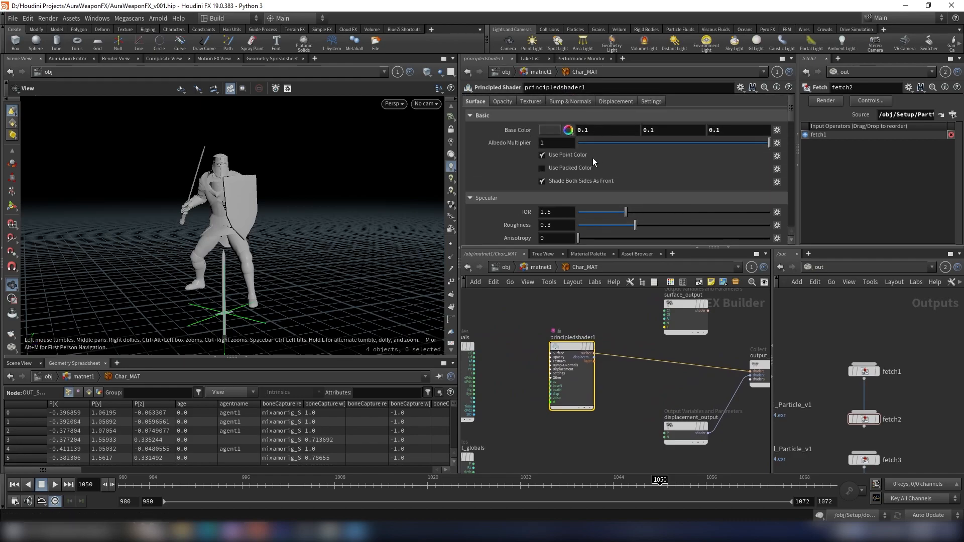
pyautogui.scroll(-3, 650, 174)
pyautogui.moveTo(636, 173); pyautogui.dragTo(700, 179)
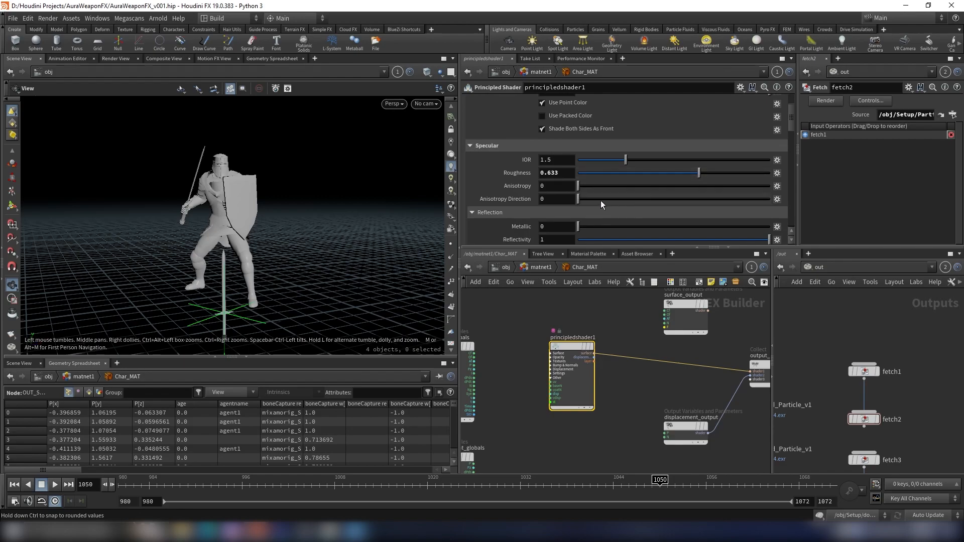
# - Set the Principled Shader's Metallic to 1 and Reflectivity to 0
pyautogui.scroll(-2, 541, 190)
pyautogui.moveTo(577, 175); pyautogui.dragTo(811, 173)
pyautogui.moveTo(679, 189); pyautogui.dragTo(536, 188)
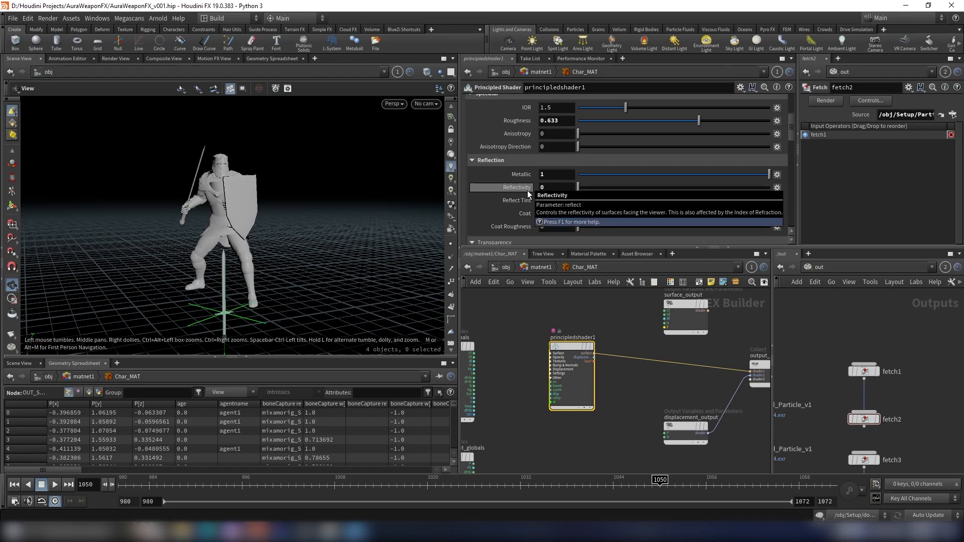
# - Copy the Char_MAT material builder and assign it as the Matte geometry object's material
pyautogui.scroll(-3, 603, 323)
pyautogui.click(537, 268)
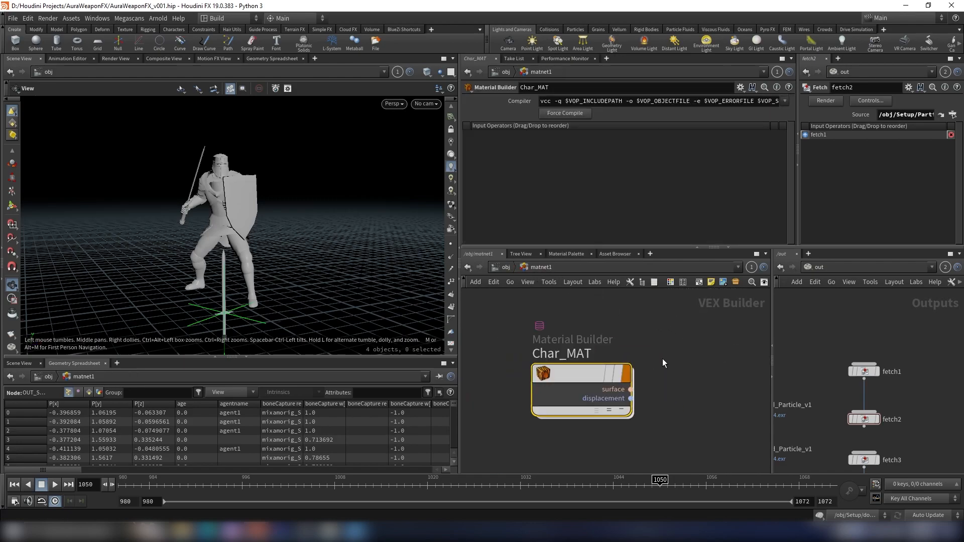
pyautogui.hotkey('ctrl', 'c')
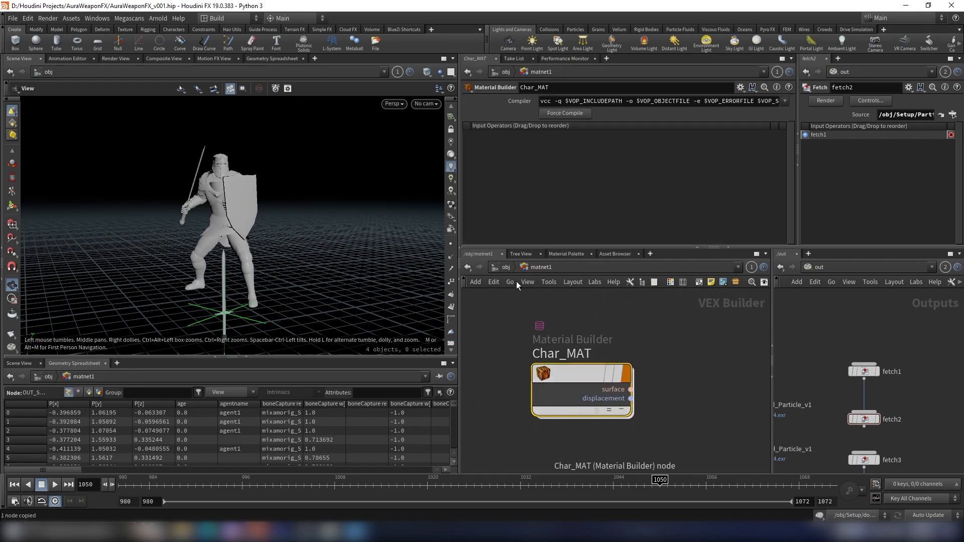
pyautogui.click(506, 267)
pyautogui.scroll(-4, 667, 357)
pyautogui.moveTo(713, 346); pyautogui.dragTo(598, 384, button='middle')
pyautogui.scroll(1, 599, 386)
pyautogui.click(609, 394)
pyautogui.click(508, 101)
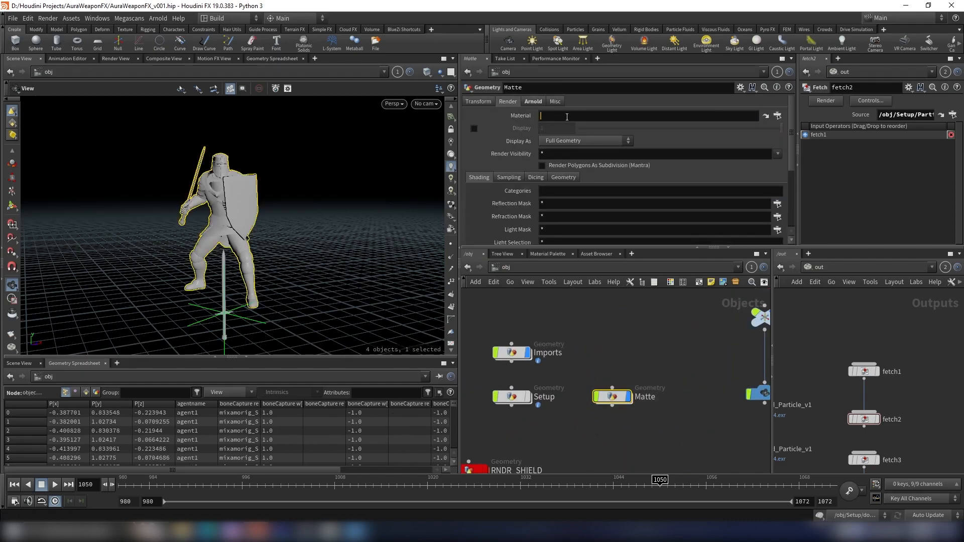
pyautogui.hotkey('ctrl', 'v')
pyautogui.press('Return')
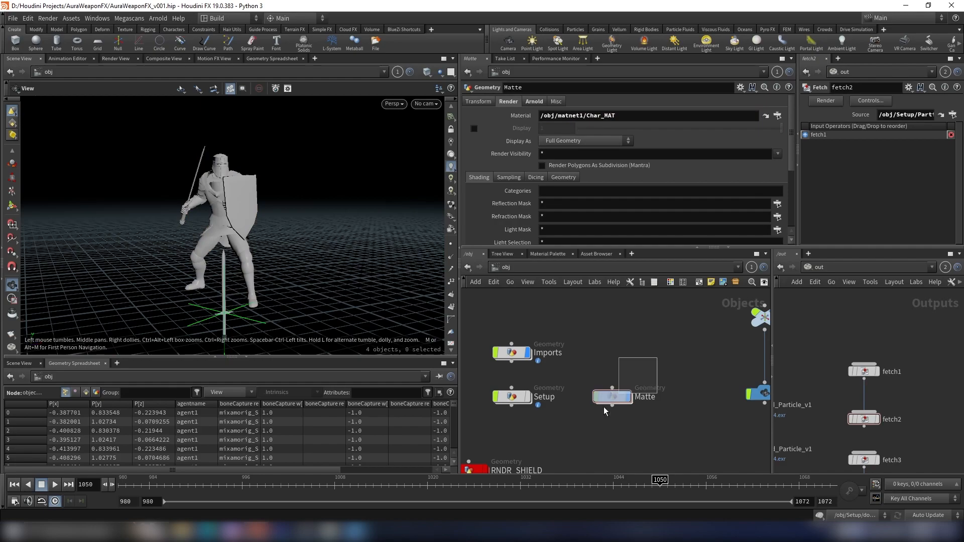
# - Add a new Geometry object at object level next to Matte
pyautogui.scroll(-2, 616, 403)
pyautogui.click(644, 365)
pyautogui.press('Tab')
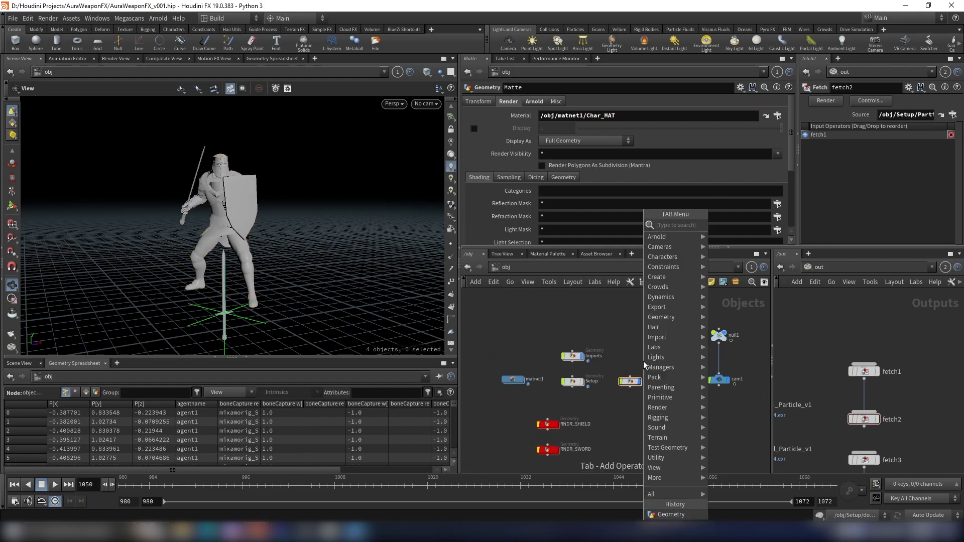
pyautogui.write('geo')
pyautogui.press('Return')
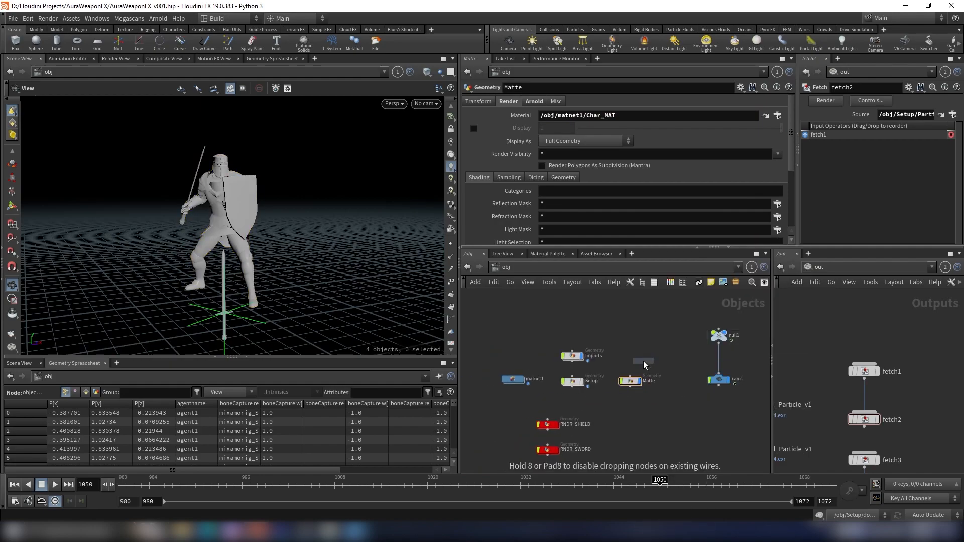
pyautogui.scroll(2, 648, 369)
pyautogui.click(650, 374)
pyautogui.scroll(4, 652, 379)
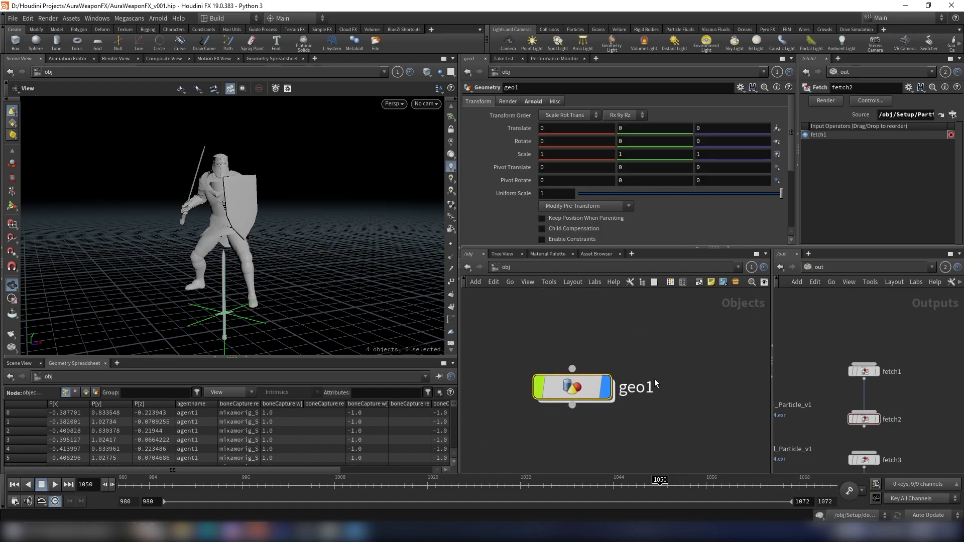
# - Rename the new geometry object to GROUND
pyautogui.doubleClick(653, 385)
pyautogui.write('GROUN')
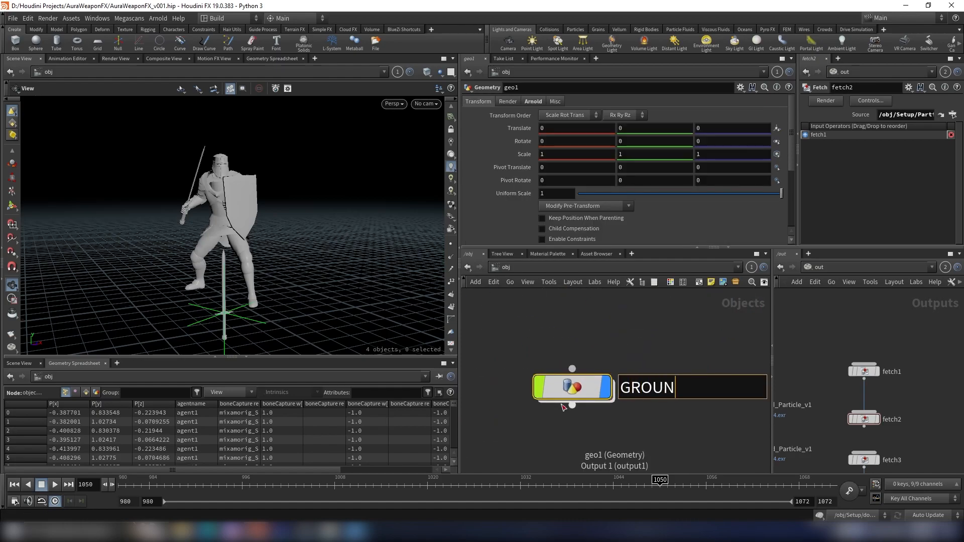
pyautogui.write('D')
pyautogui.press('Return')
# - Inside GROUND, add a Grid node
pyautogui.doubleClick(575, 394)
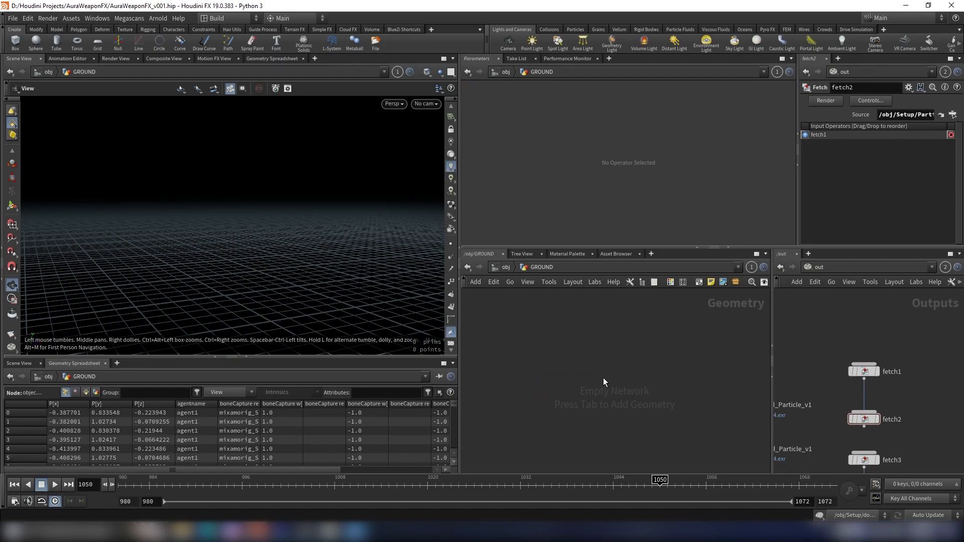
pyautogui.press('Tab')
pyautogui.write('grid')
pyautogui.press('Return')
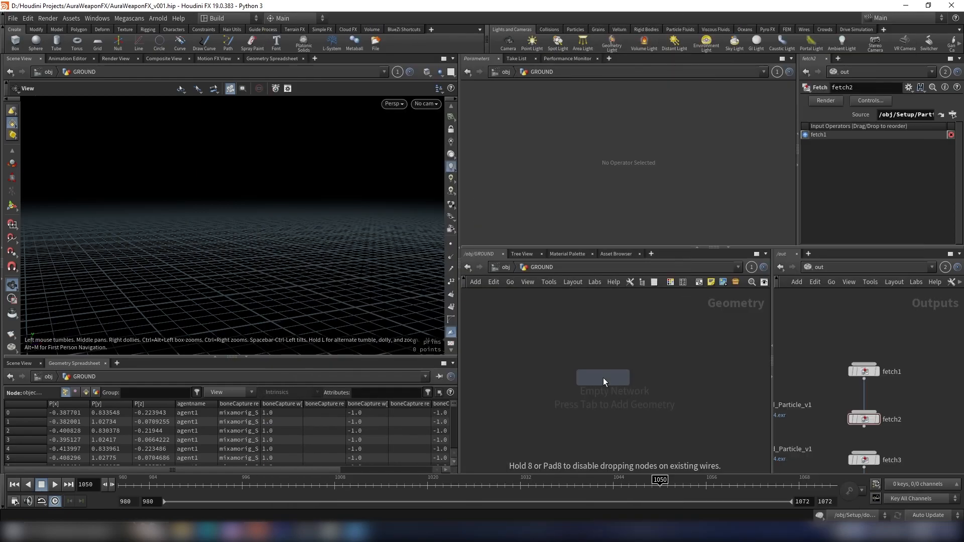
pyautogui.click(603, 377)
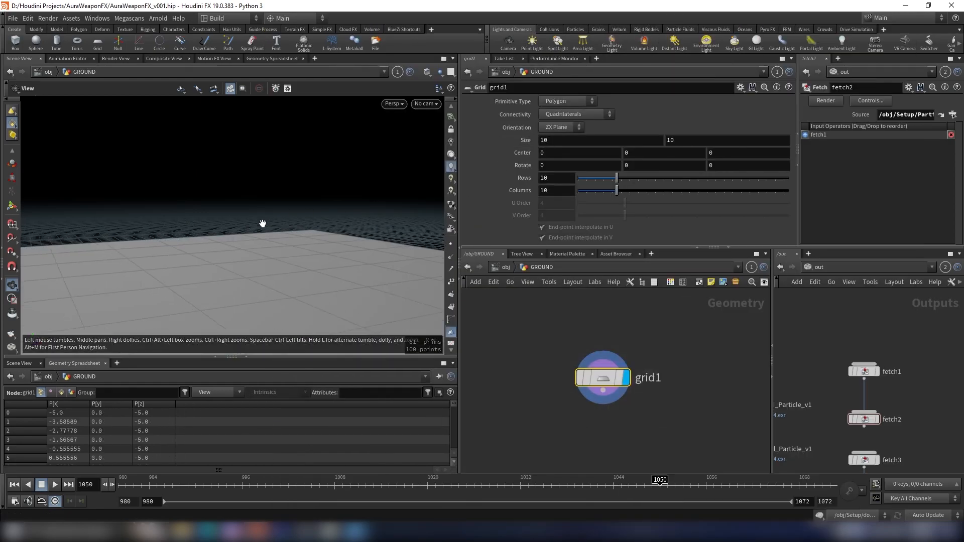
# - Look through cam1 and set the grid's size to 12 by 16.2
pyautogui.click(431, 104)
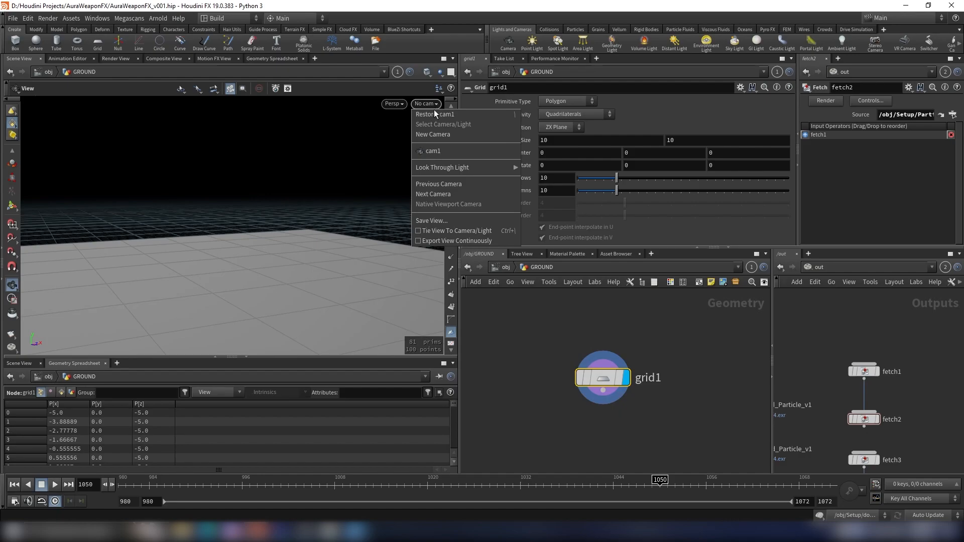
pyautogui.click(435, 151)
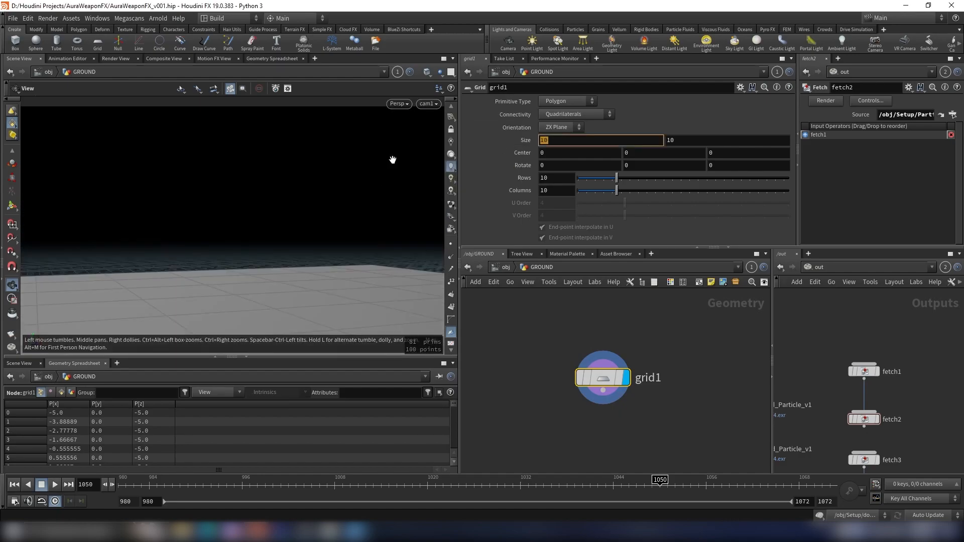
pyautogui.write('12')
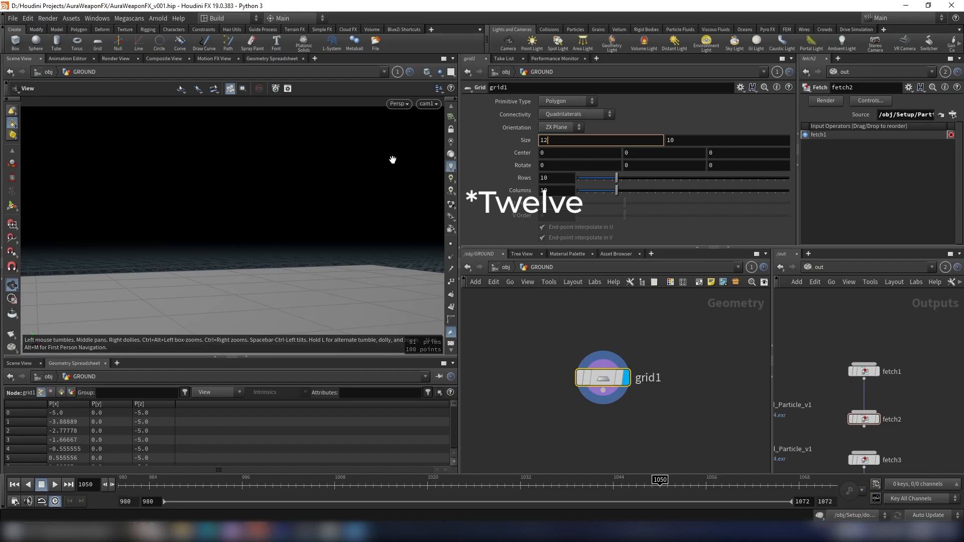
pyautogui.press('Return')
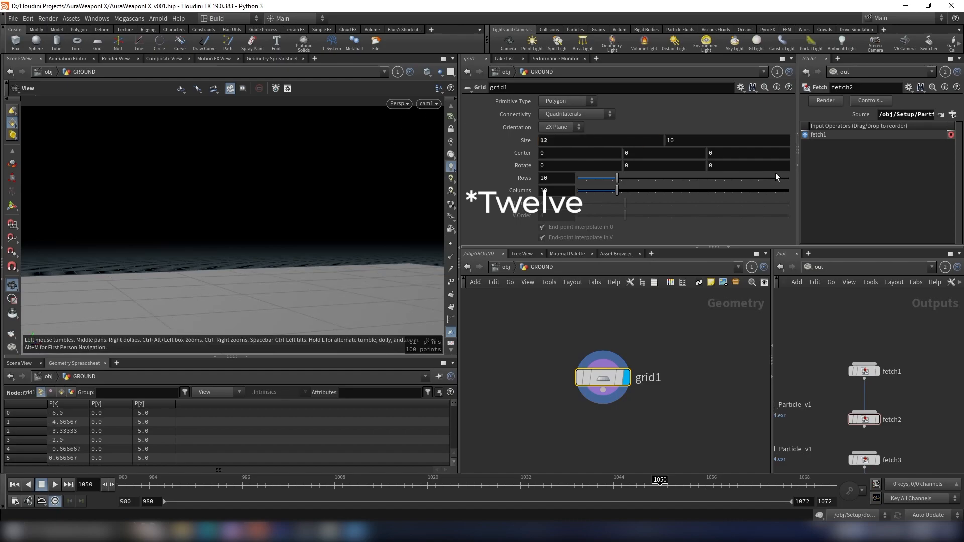
pyautogui.click(671, 141)
pyautogui.write('16.2')
pyautogui.press('Return')
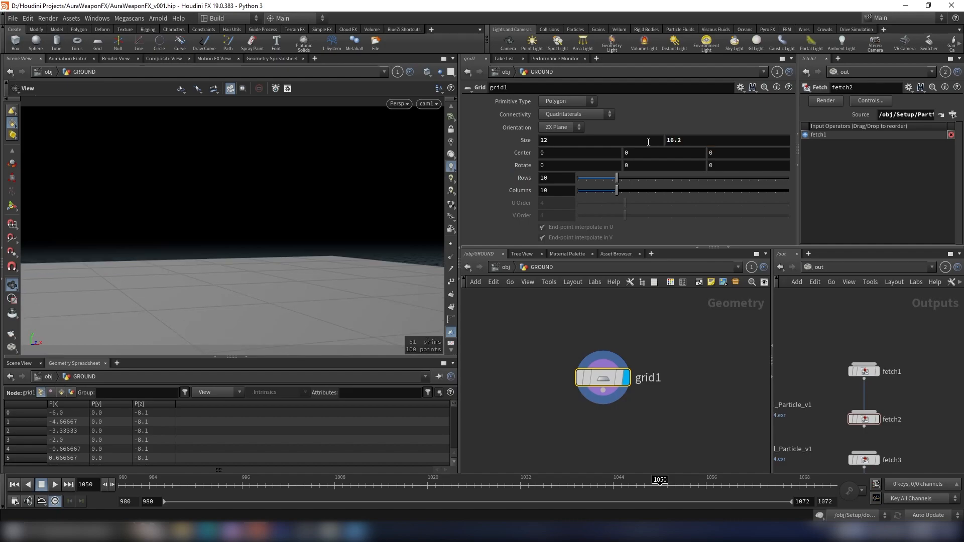
# - Append a UV Quick Shade node below the grid and select it
pyautogui.scroll(-4, 759, 470)
pyautogui.moveTo(759, 454); pyautogui.dragTo(720, 410, button='middle')
pyautogui.scroll(1, 700, 401)
pyautogui.moveTo(284, 279); pyautogui.dragTo(267, 254)
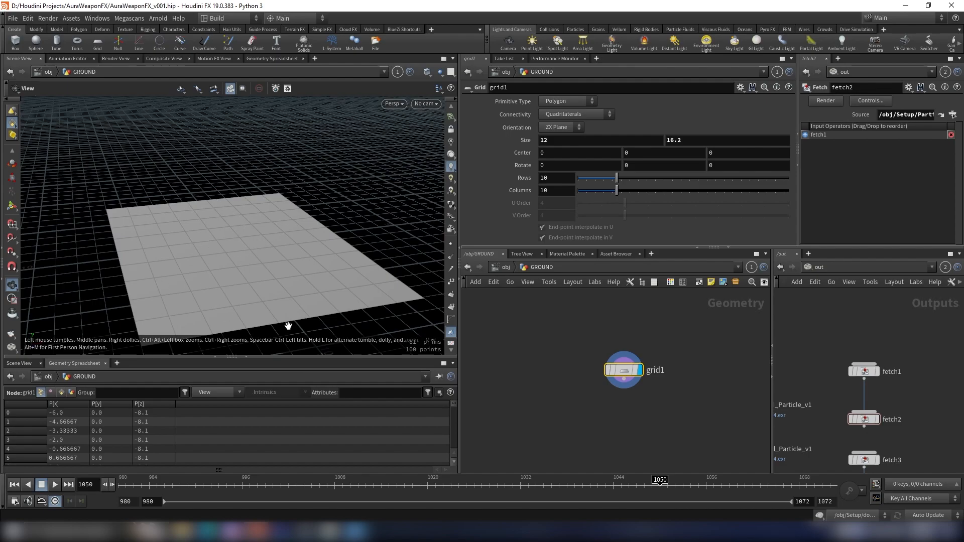
pyautogui.moveTo(241, 271); pyautogui.dragTo(306, 267)
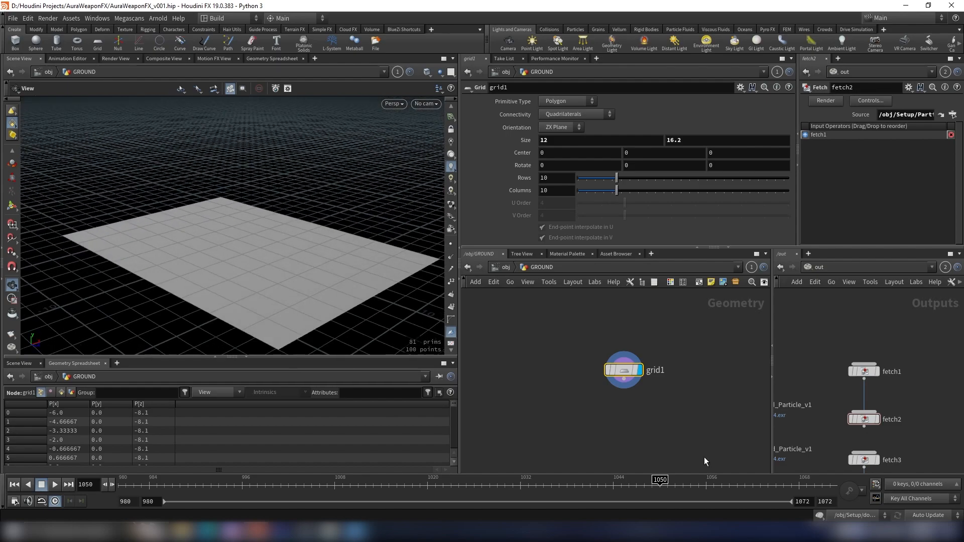
pyautogui.press('Tab')
pyautogui.write('uv')
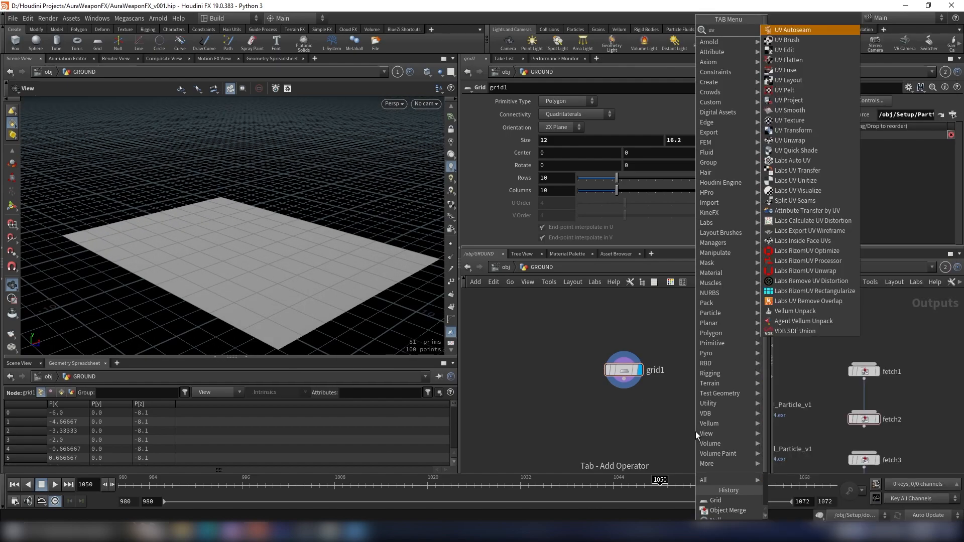
pyautogui.write(' qu')
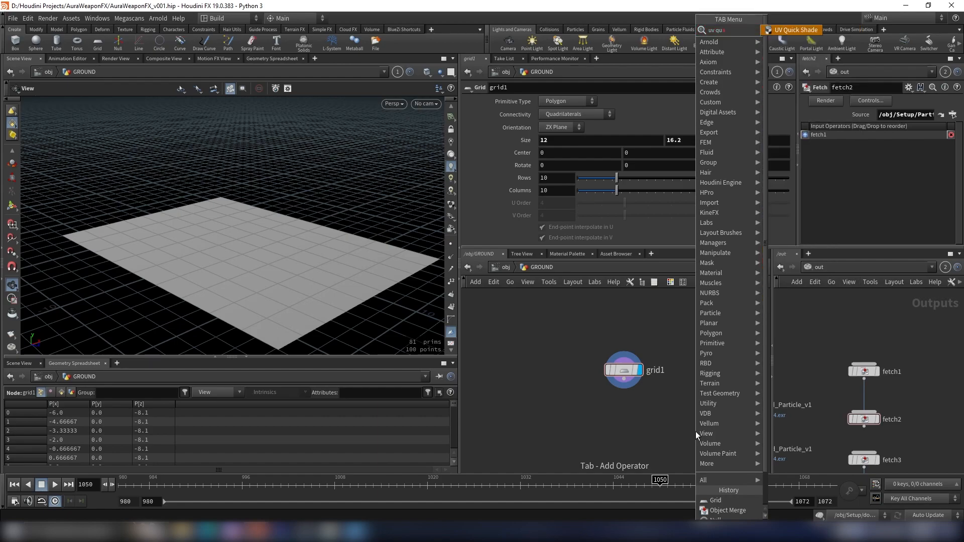
pyautogui.press('Return')
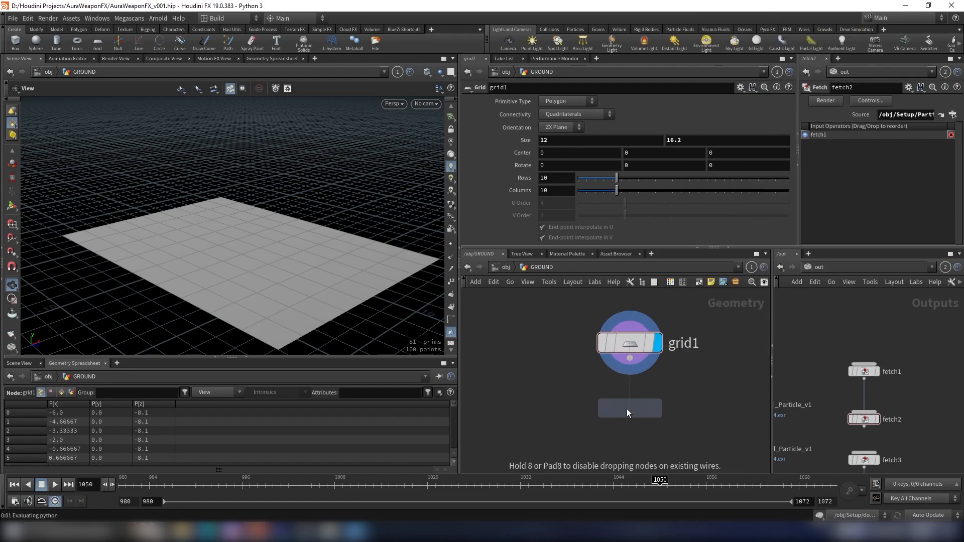
pyautogui.click(628, 422)
pyautogui.click(630, 411)
pyautogui.click(630, 411)
pyautogui.click(652, 423)
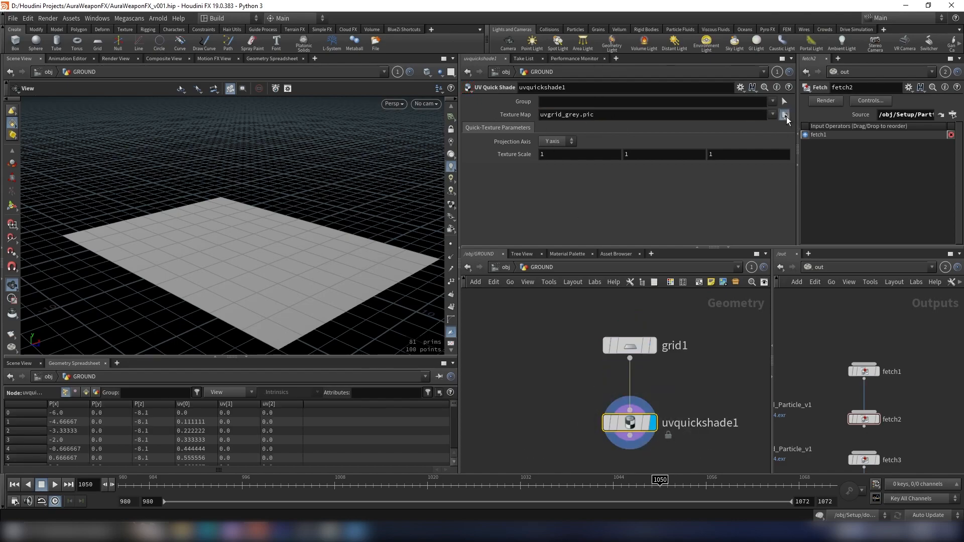
# - Set the UV Quick Shade texture map to MetalPanelSquareRivets001_COL_4K_SPECULAR.jpg from the MetalPanelSquareRivets 001 folder
pyautogui.click(785, 115)
pyautogui.moveTo(793, 15); pyautogui.dragTo(491, 116)
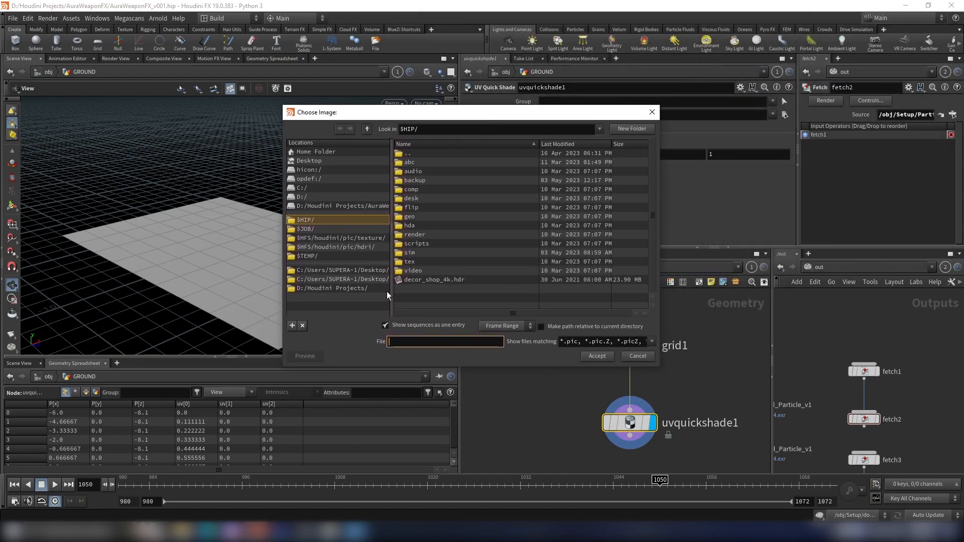
pyautogui.moveTo(587, 122); pyautogui.dragTo(517, 128)
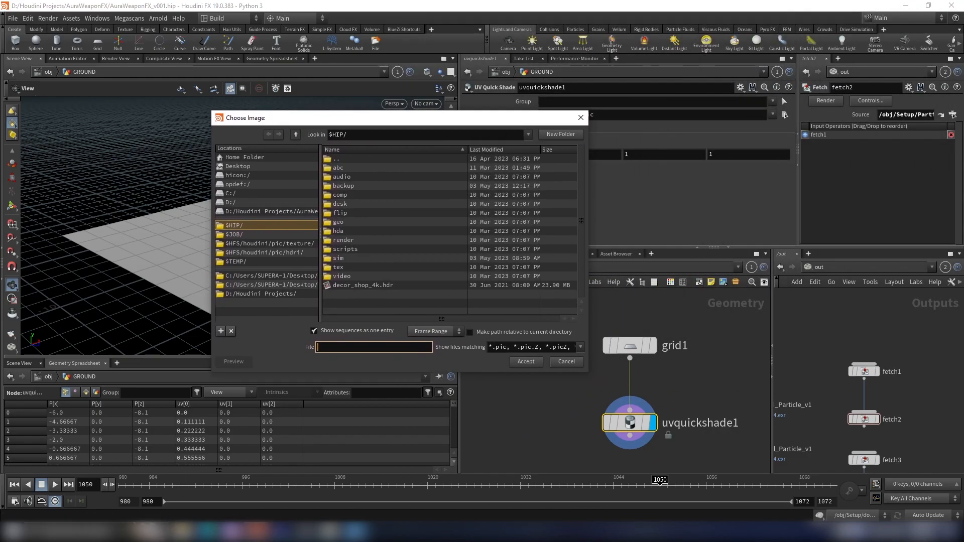
pyautogui.click(185, 531)
pyautogui.click(231, 495)
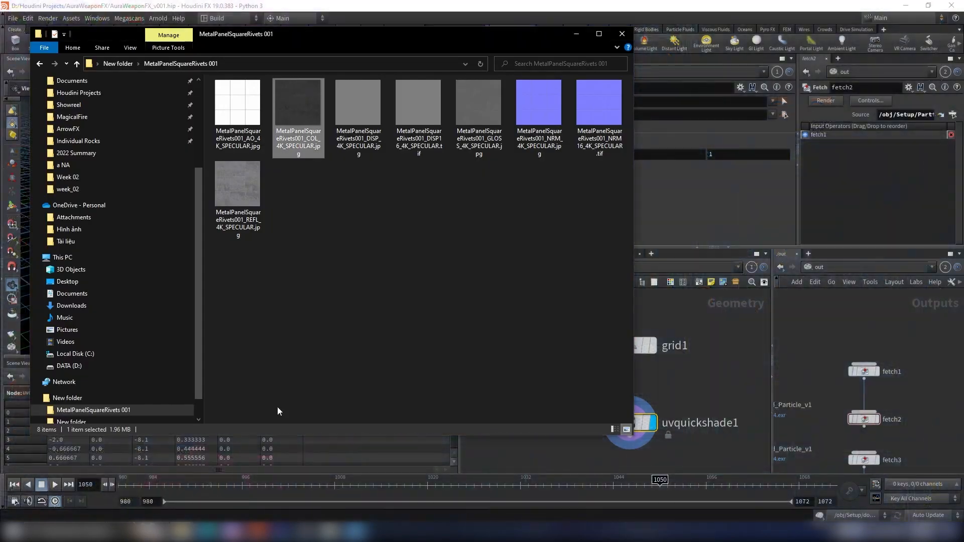
pyautogui.click(359, 63)
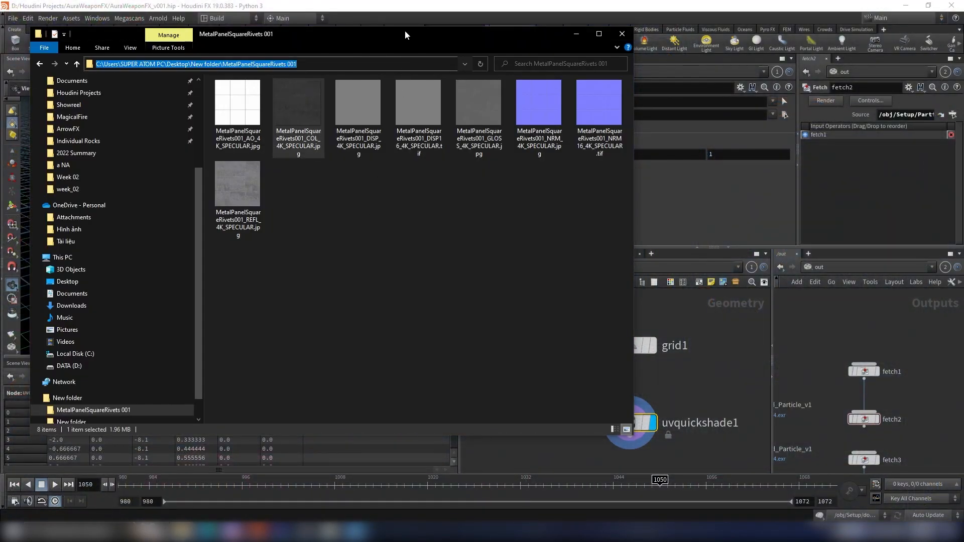
pyautogui.click(576, 33)
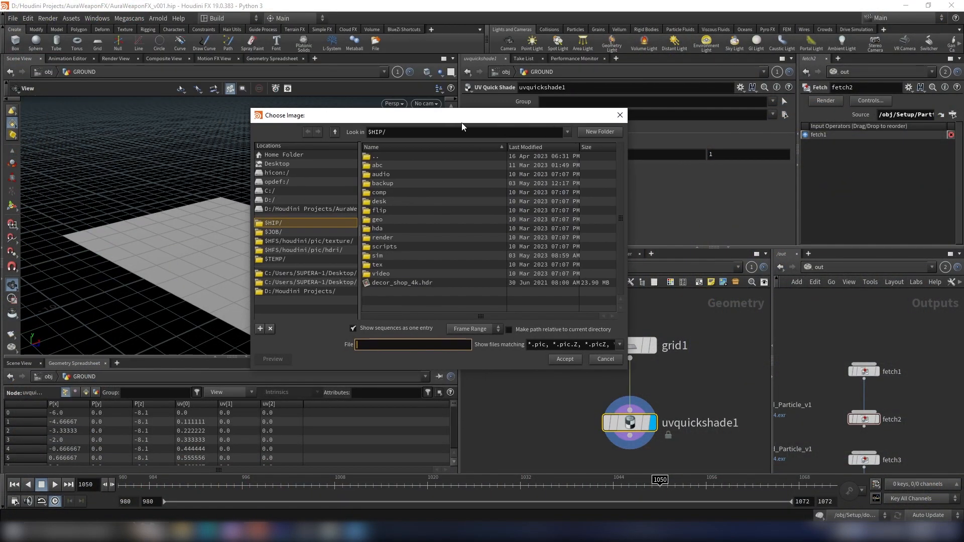
pyautogui.hotkey('ctrl', 'v')
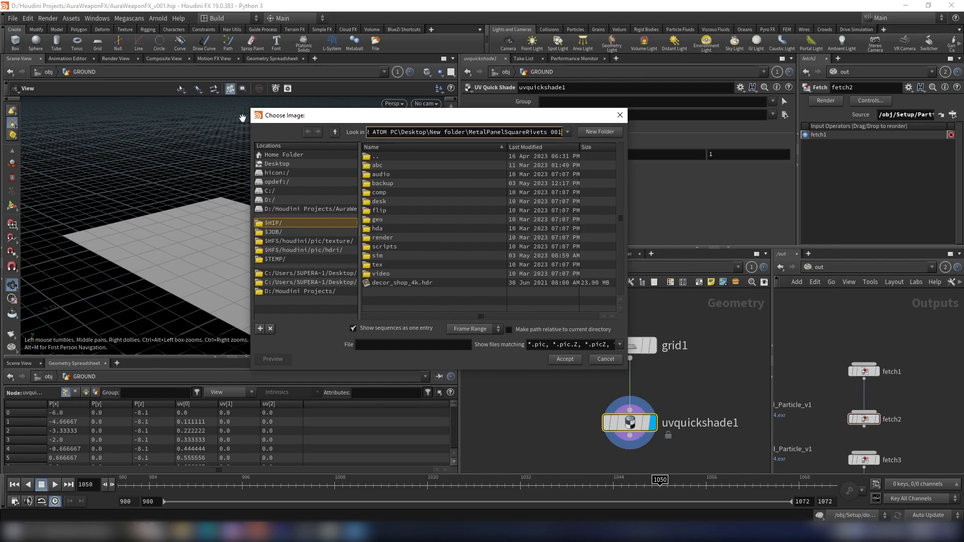
pyautogui.press('Return')
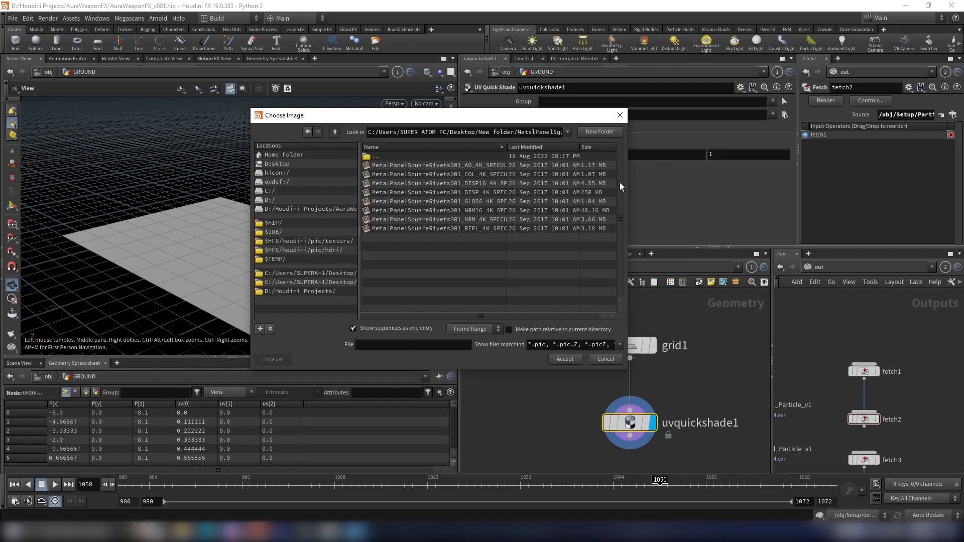
pyautogui.moveTo(629, 187); pyautogui.dragTo(725, 192)
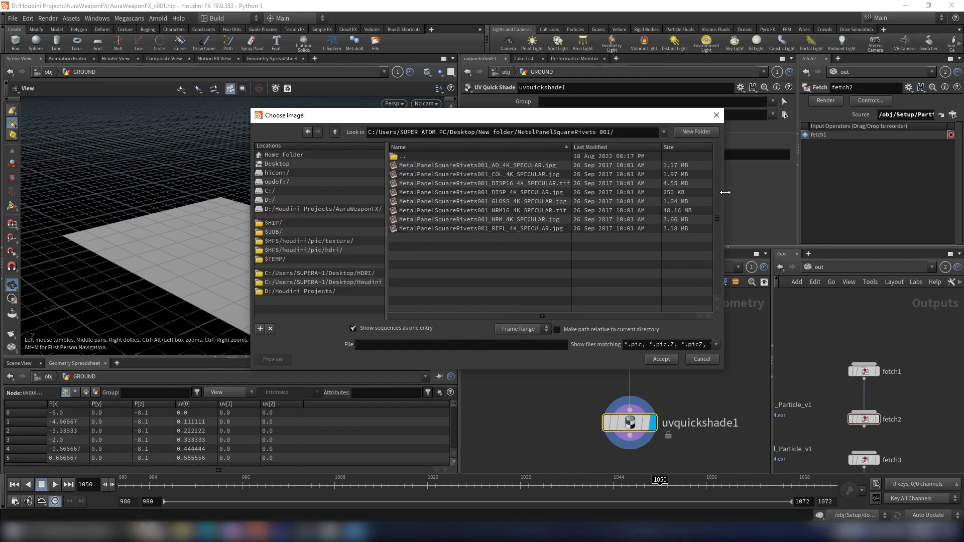
pyautogui.click(522, 175)
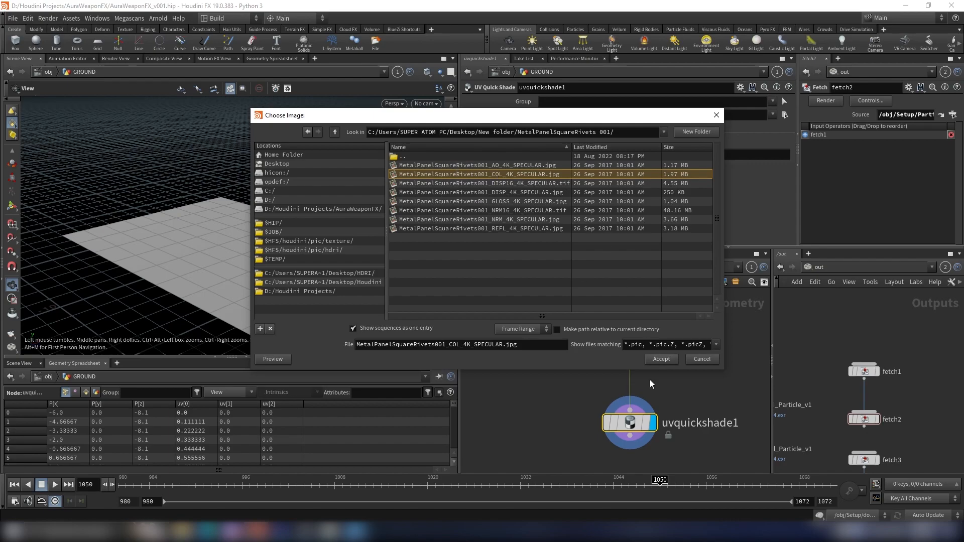
pyautogui.click(654, 358)
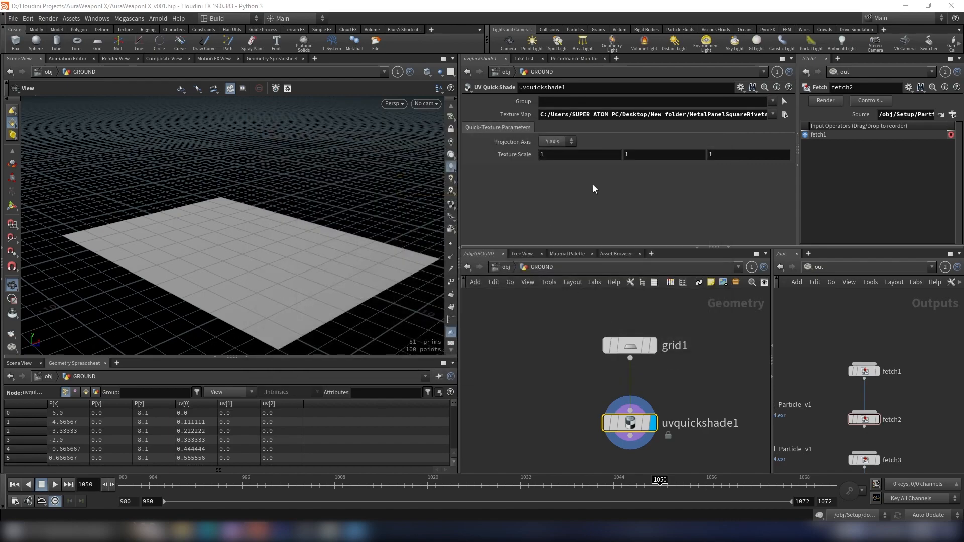
pyautogui.click(589, 423)
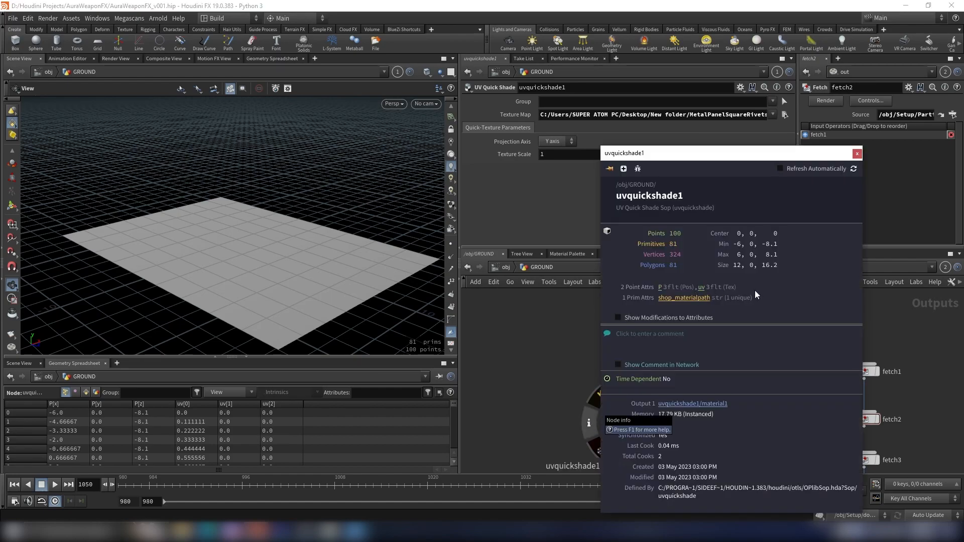
pyautogui.click(857, 153)
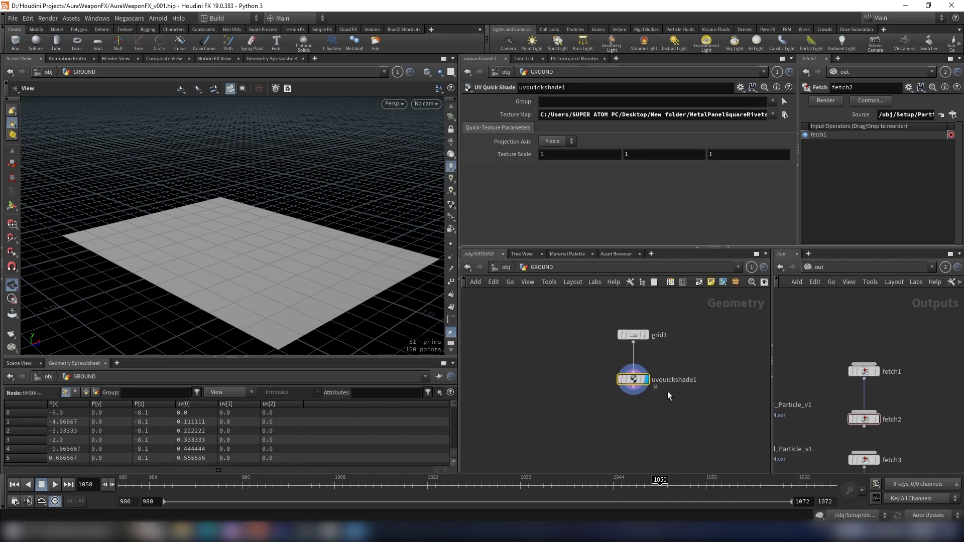
# - Look through cam1 and append a Transform node below the UV Quick Shade node, then select it
pyautogui.click(420, 104)
pyautogui.click(432, 152)
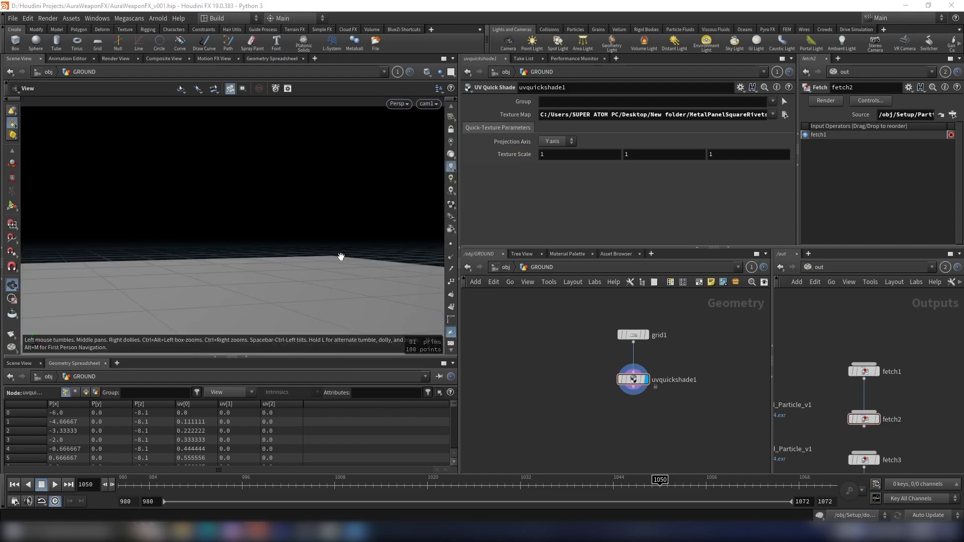
pyautogui.press('Tab')
pyautogui.write('tra')
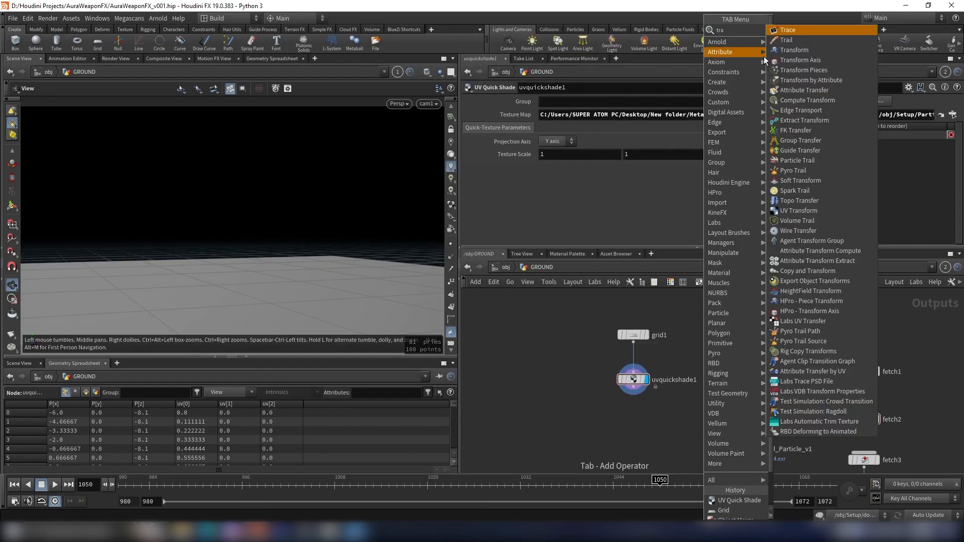
pyautogui.click(787, 50)
pyautogui.click(628, 436)
pyautogui.moveTo(633, 389); pyautogui.dragTo(629, 428)
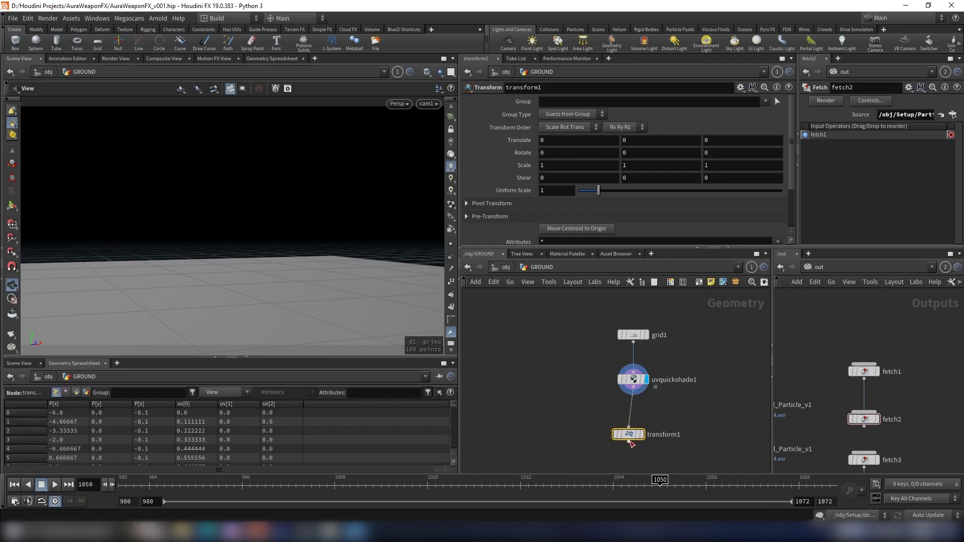
pyautogui.click(642, 434)
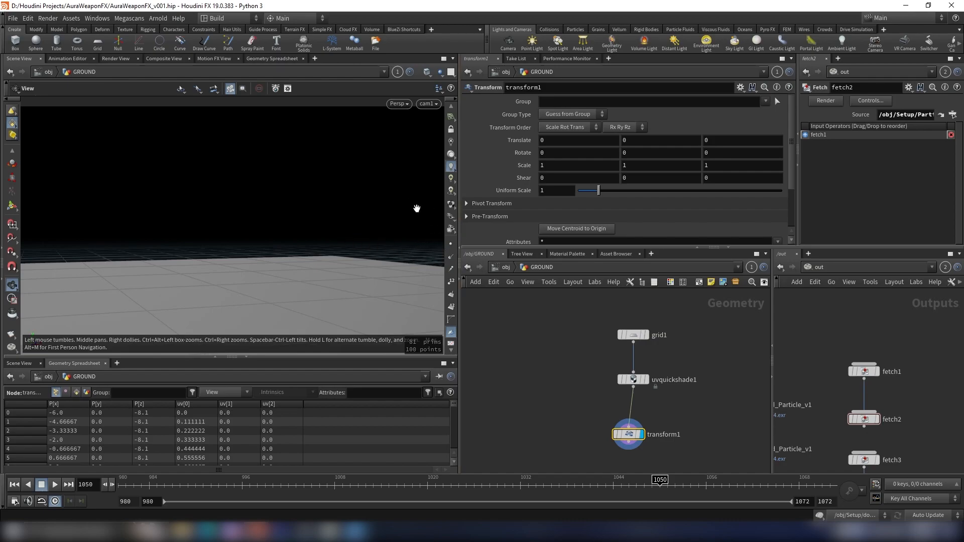
# - Rotate the ground grid 79 degrees around Y and translate it -3 in Z
pyautogui.moveTo(676, 388); pyautogui.dragTo(671, 378, button='middle')
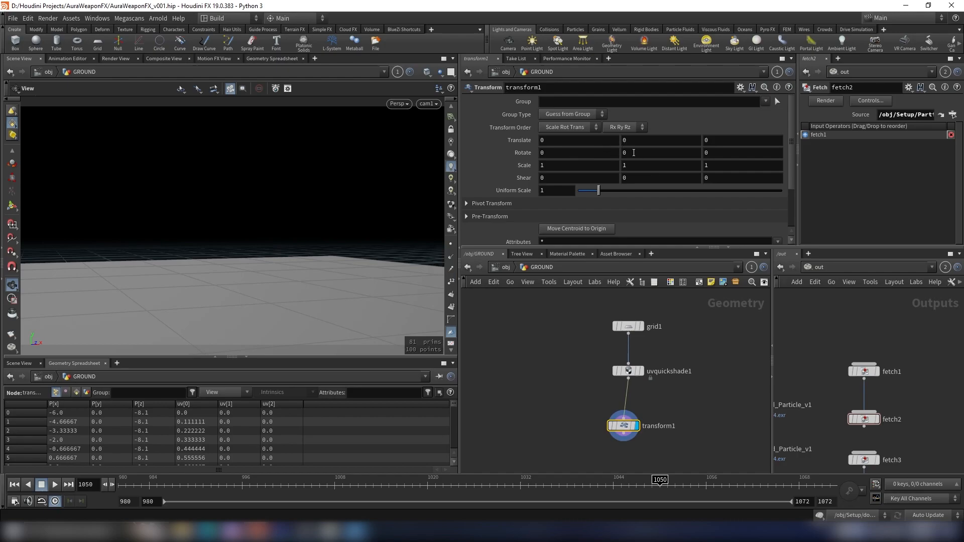
pyautogui.moveTo(647, 148); pyautogui.dragTo(126, 158, button='middle')
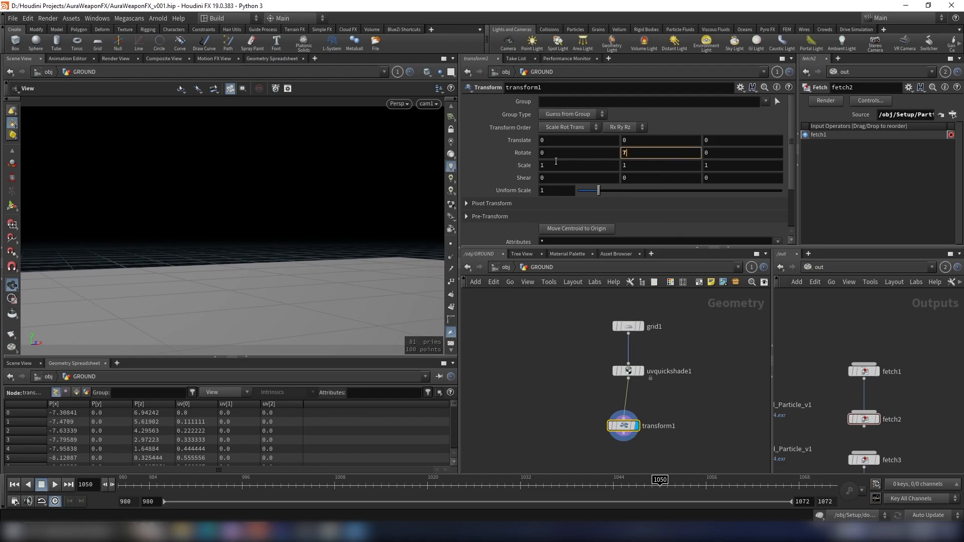
pyautogui.press('Return')
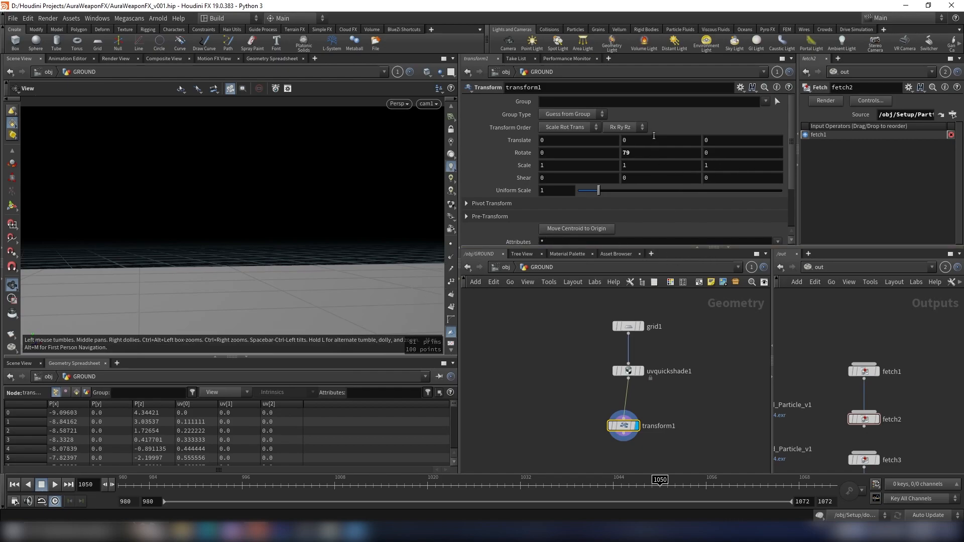
pyautogui.click(720, 145)
pyautogui.press('Return')
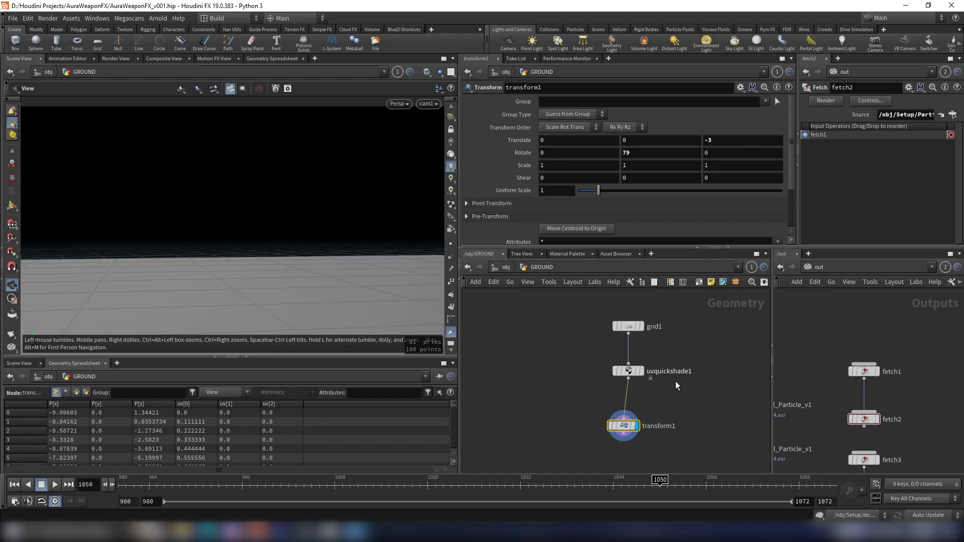
# - Inspect the scene at object level through cam1 and scrub the timeline to frame 1062
pyautogui.click(506, 268)
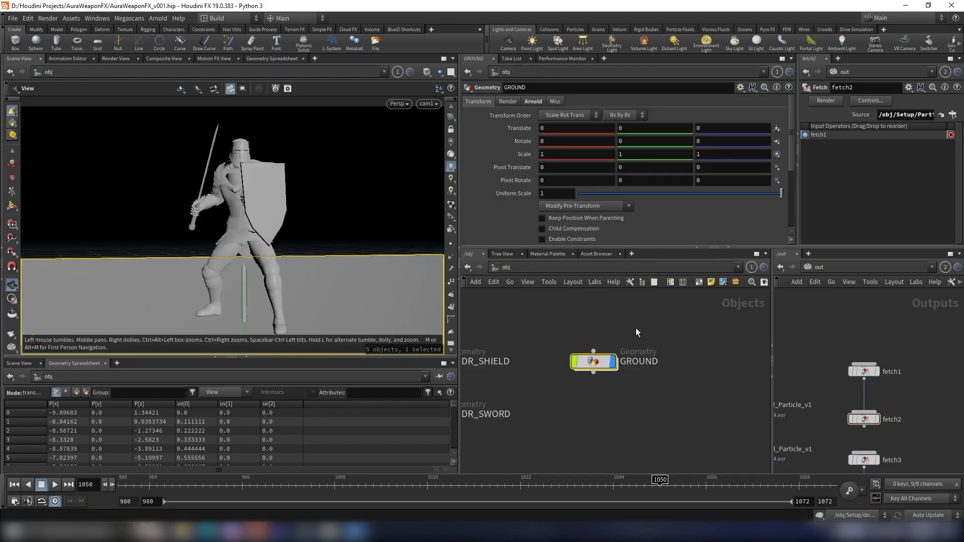
pyautogui.scroll(-5, 330, 301)
pyautogui.moveTo(326, 293); pyautogui.dragTo(369, 301)
pyautogui.scroll(-3, 630, 353)
pyautogui.moveTo(541, 328); pyautogui.dragTo(595, 372, button='middle')
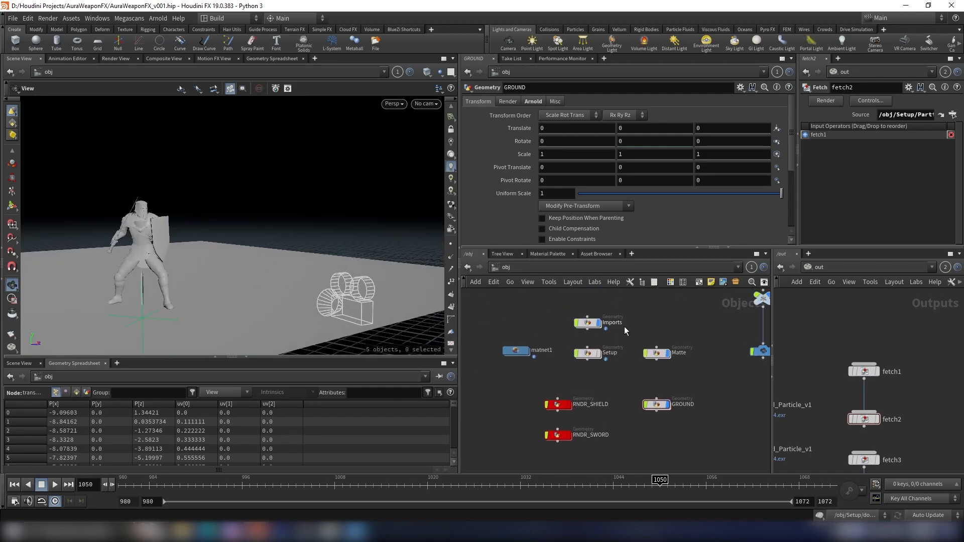
pyautogui.click(600, 309)
pyautogui.scroll(-4, 248, 259)
pyautogui.moveTo(248, 259); pyautogui.dragTo(331, 260, button='middle')
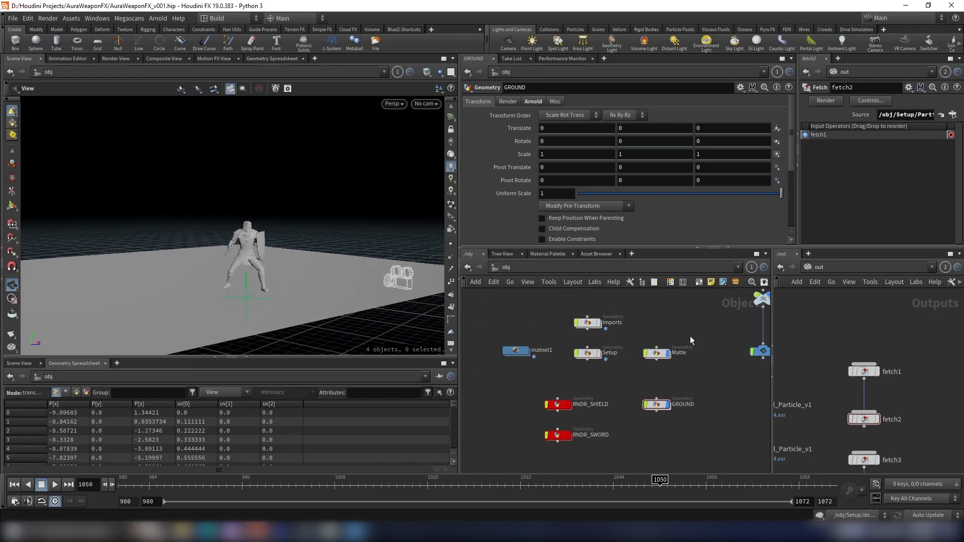
pyautogui.moveTo(696, 339); pyautogui.dragTo(624, 394, button='middle')
pyautogui.click(706, 352)
pyautogui.scroll(2, 330, 275)
pyautogui.scroll(2, 330, 275)
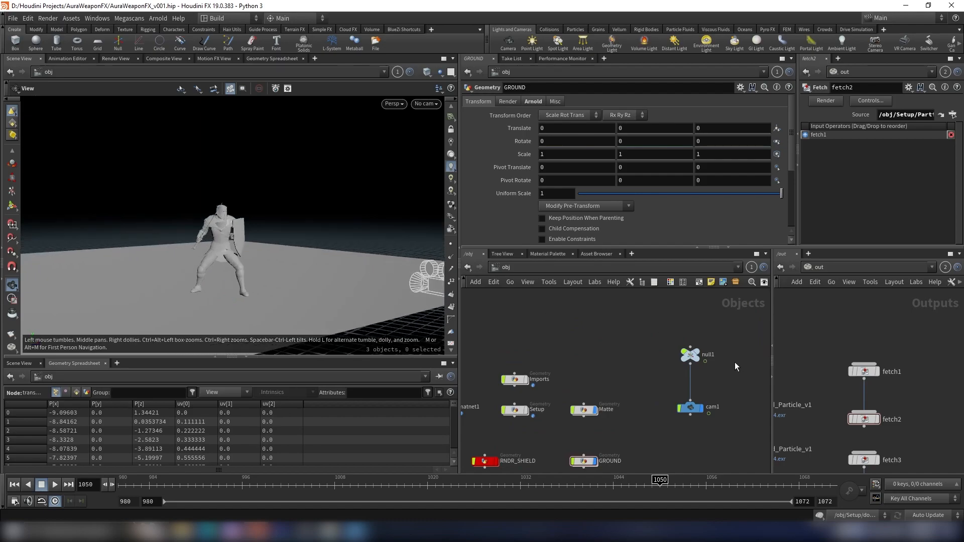
pyautogui.scroll(3, 715, 337)
pyautogui.click(428, 104)
pyautogui.click(439, 147)
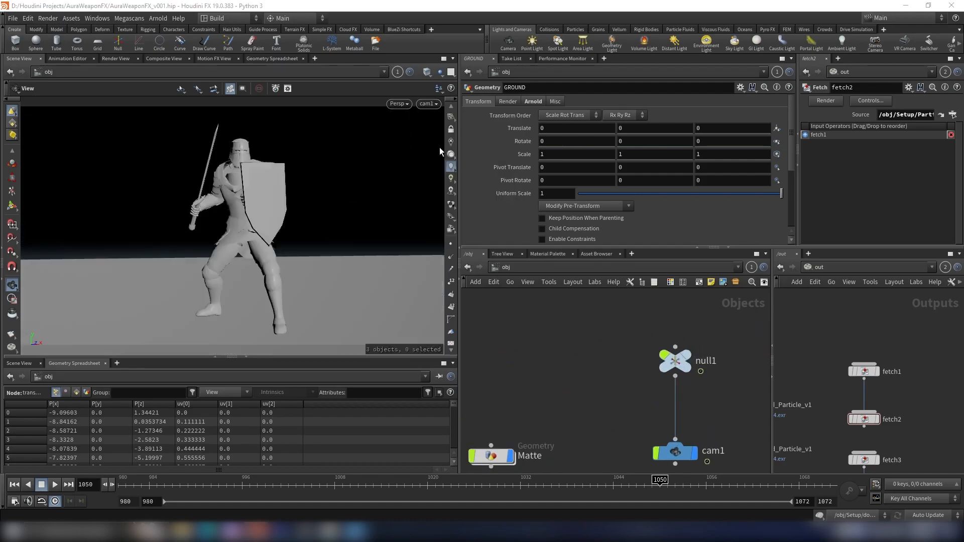
pyautogui.click(372, 486)
pyautogui.moveTo(381, 486); pyautogui.dragTo(752, 459)
# - Inside GROUND, append a Null after the transform, make it the display node, and rename it OUT_GROUND
pyautogui.scroll(-5, 572, 374)
pyautogui.moveTo(572, 375); pyautogui.dragTo(612, 314, button='middle')
pyautogui.scroll(4, 583, 382)
pyautogui.doubleClick(576, 386)
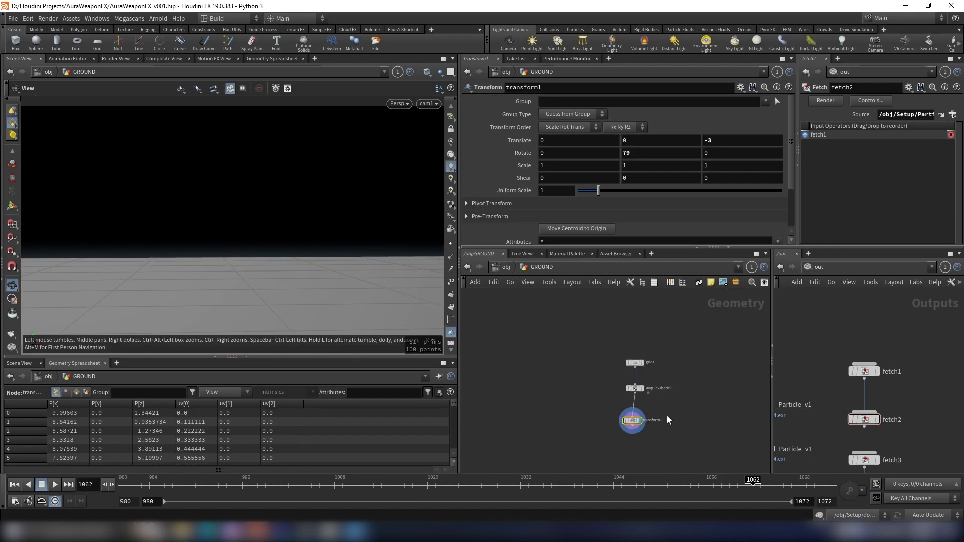
pyautogui.scroll(3, 650, 413)
pyautogui.press('Tab')
pyautogui.write('null')
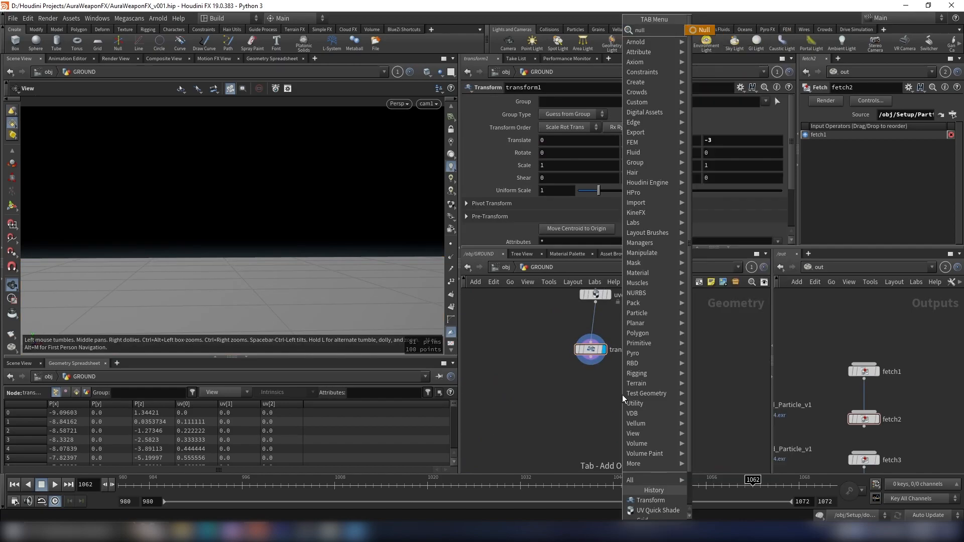
pyautogui.press('Return')
pyautogui.click(620, 396)
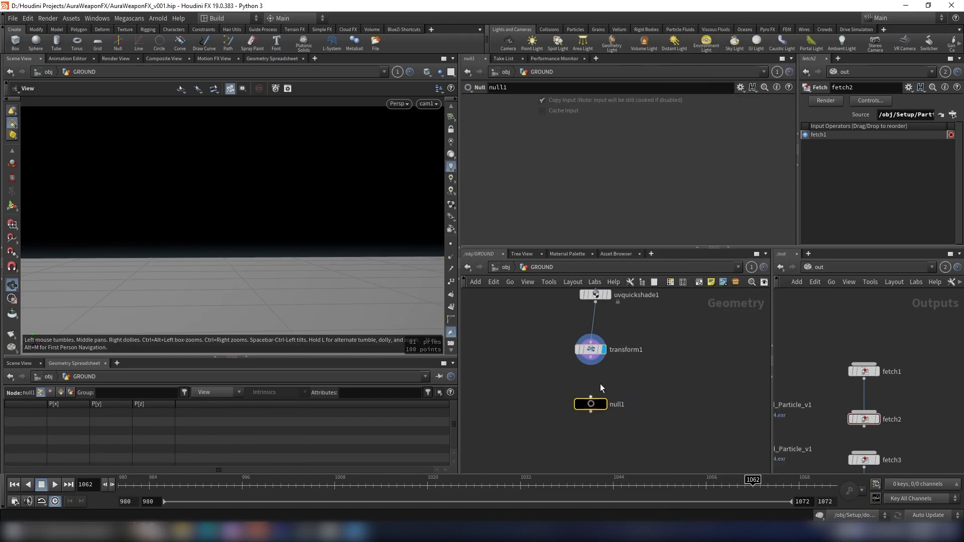
pyautogui.click(604, 405)
pyautogui.click(619, 404)
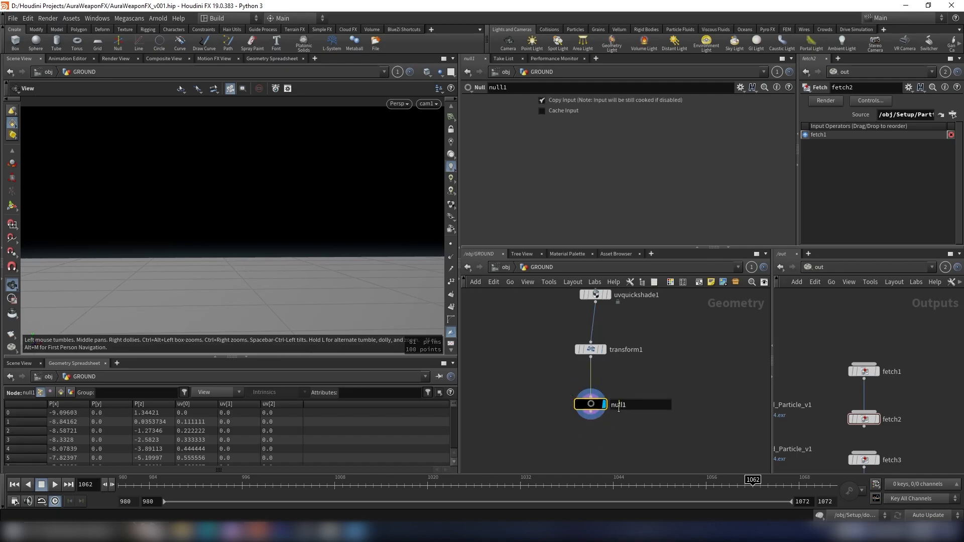
pyautogui.write('OUT_GROU')
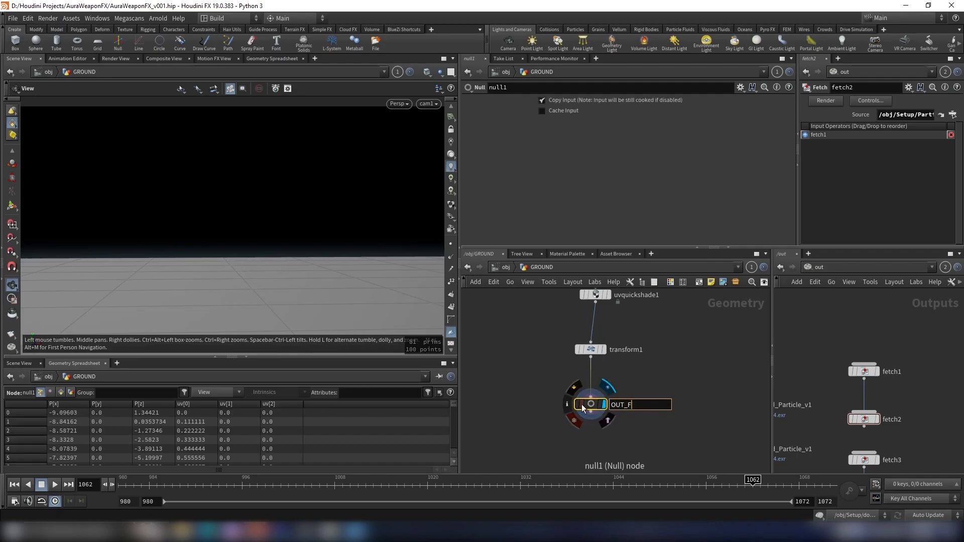
pyautogui.write('ND')
pyautogui.press('Return')
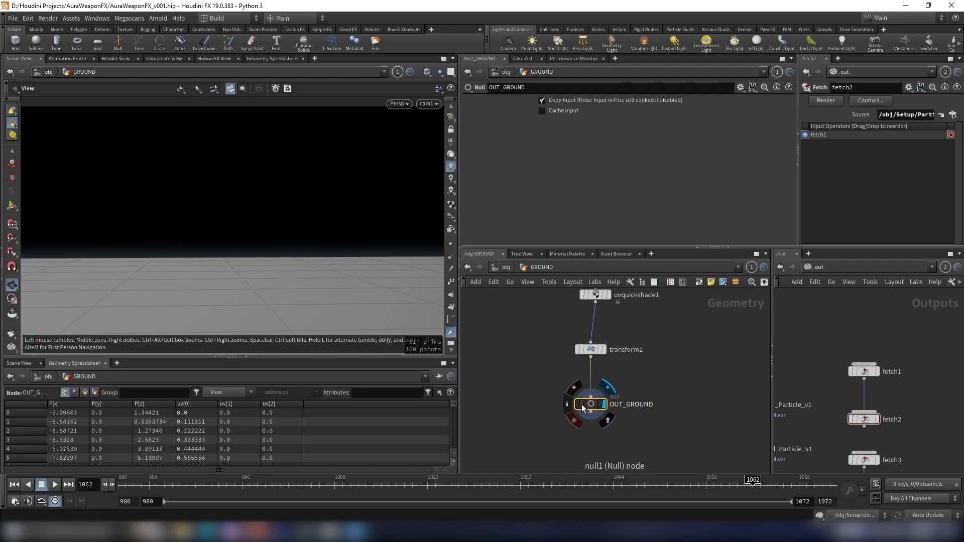
# - Re-enter the GROUND network to review its node chain
pyautogui.click(494, 268)
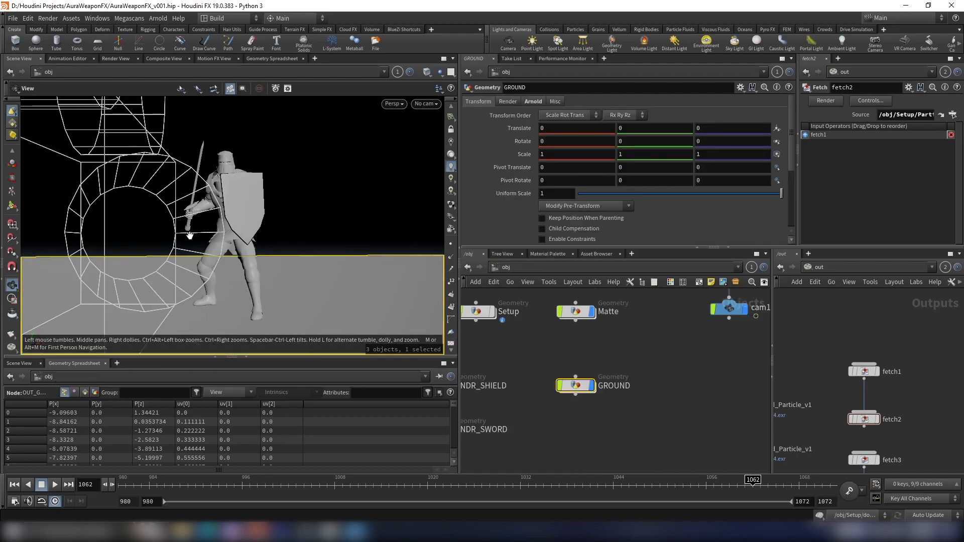
pyautogui.doubleClick(590, 377)
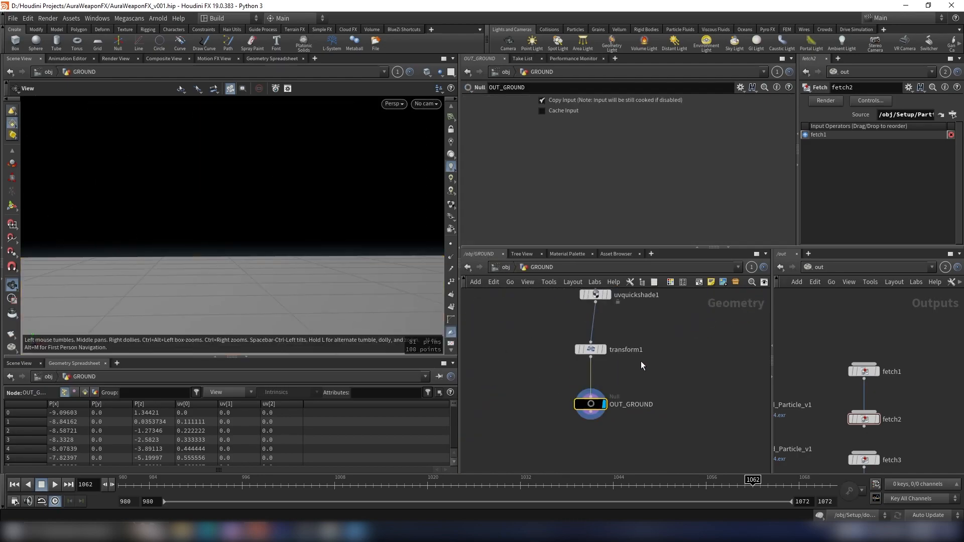
pyautogui.moveTo(565, 357); pyautogui.dragTo(564, 353)
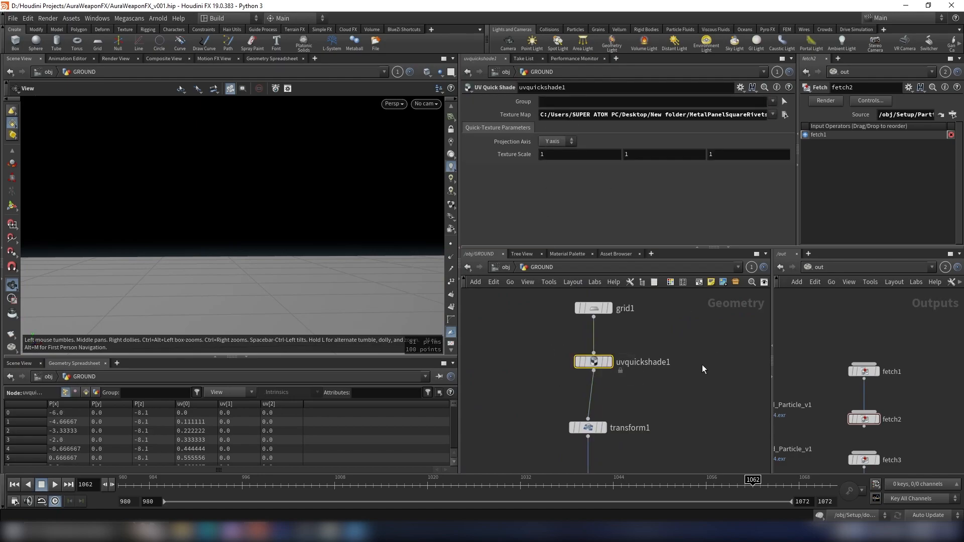
pyautogui.moveTo(667, 352); pyautogui.dragTo(672, 370, button='middle')
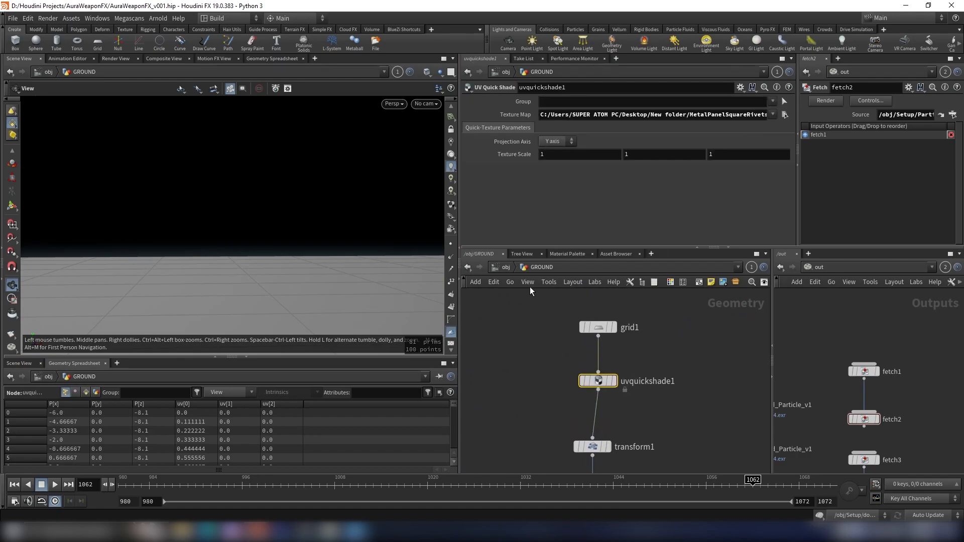
# - At object level, add an Environment Light to the scene
pyautogui.click(500, 268)
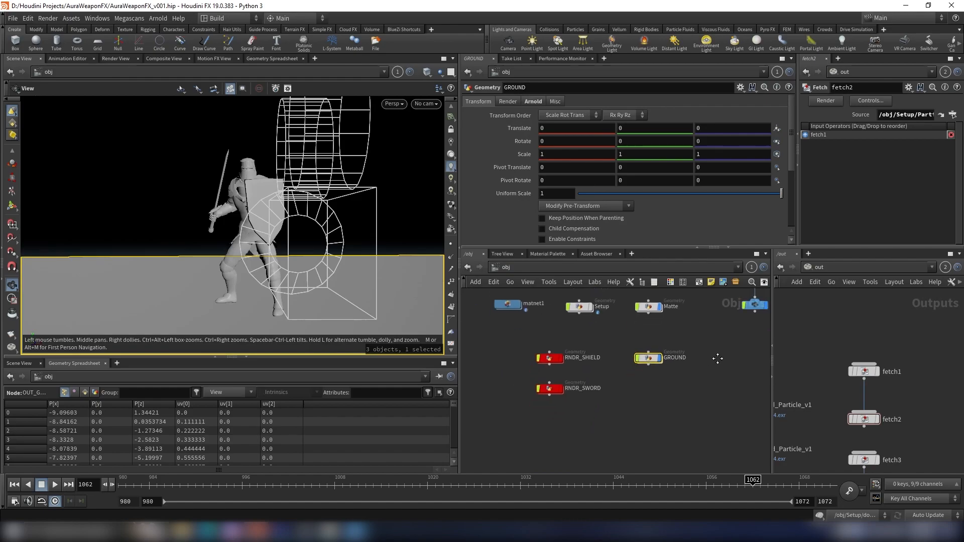
pyautogui.moveTo(685, 366); pyautogui.dragTo(709, 410, button='middle')
pyautogui.scroll(-3, 664, 419)
pyautogui.press('Tab')
pyautogui.write('env')
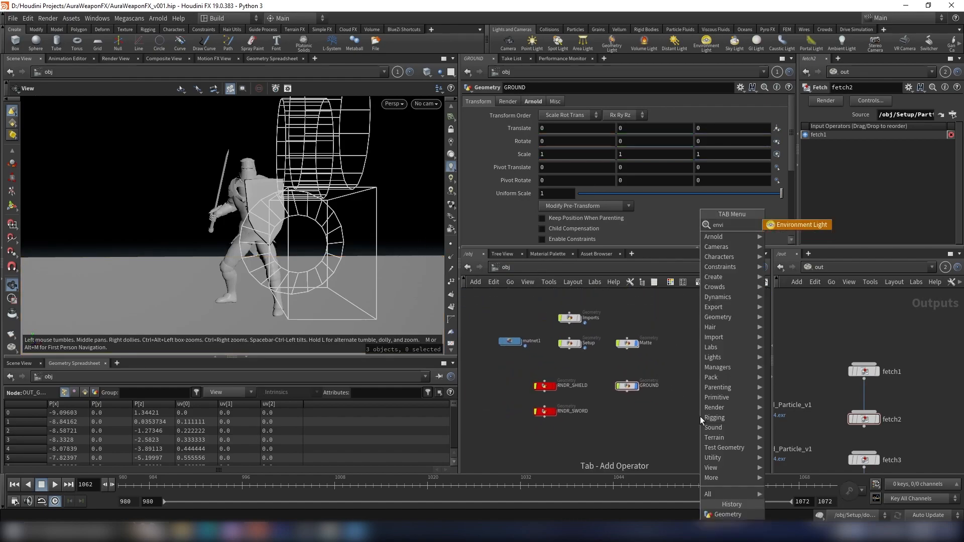
pyautogui.press('Return')
pyautogui.click(699, 417)
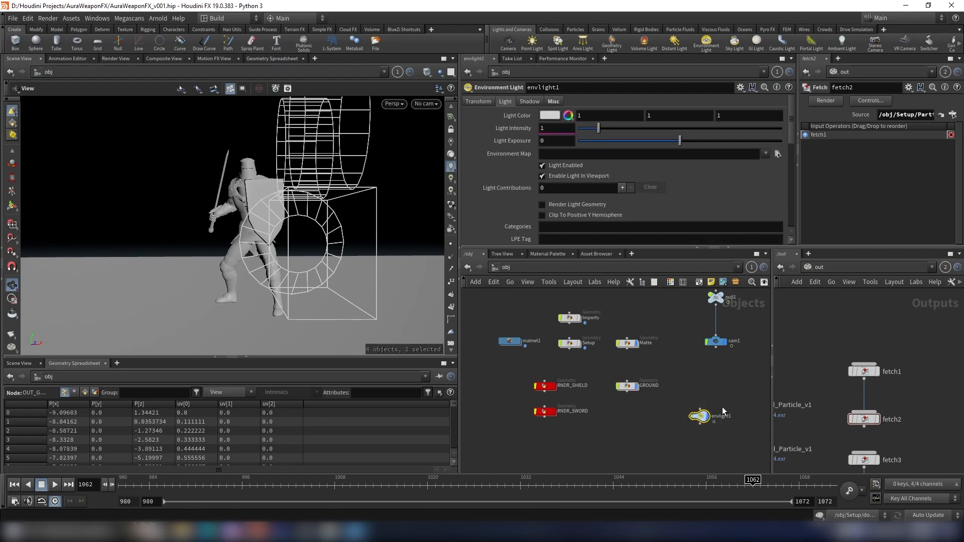
# - Orbit the viewport to examine the ground plane and character layout
pyautogui.scroll(2, 703, 404)
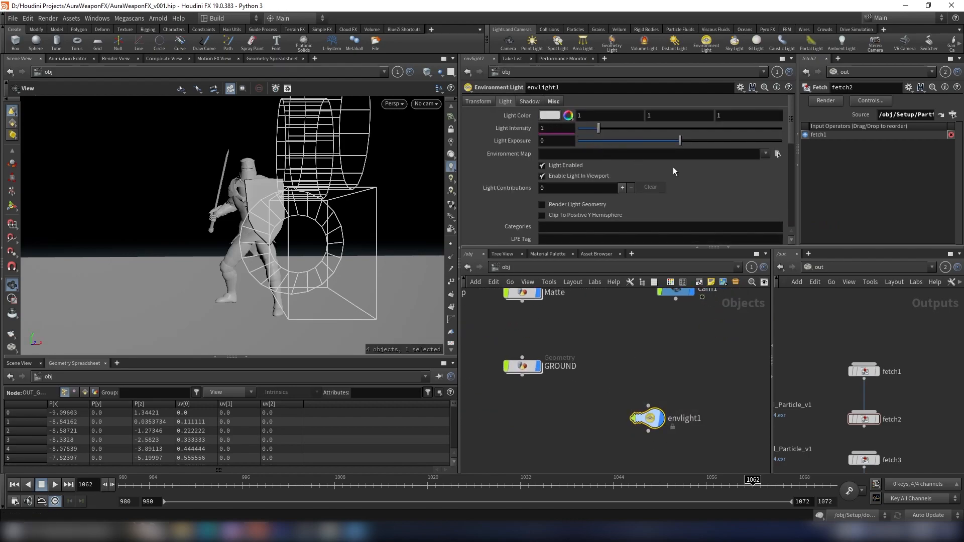
pyautogui.moveTo(730, 366); pyautogui.dragTo(723, 344, button='middle')
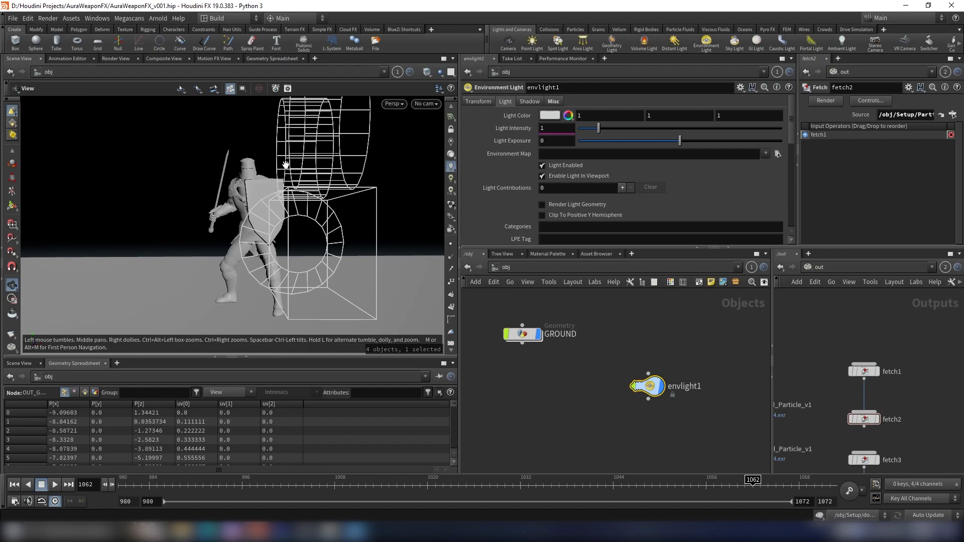
pyautogui.moveTo(286, 164); pyautogui.dragTo(333, 183)
pyautogui.moveTo(333, 183); pyautogui.dragTo(274, 169, button='right')
pyautogui.moveTo(274, 170); pyautogui.dragTo(338, 239, button='middle')
pyautogui.moveTo(337, 239); pyautogui.dragTo(271, 205, button='right')
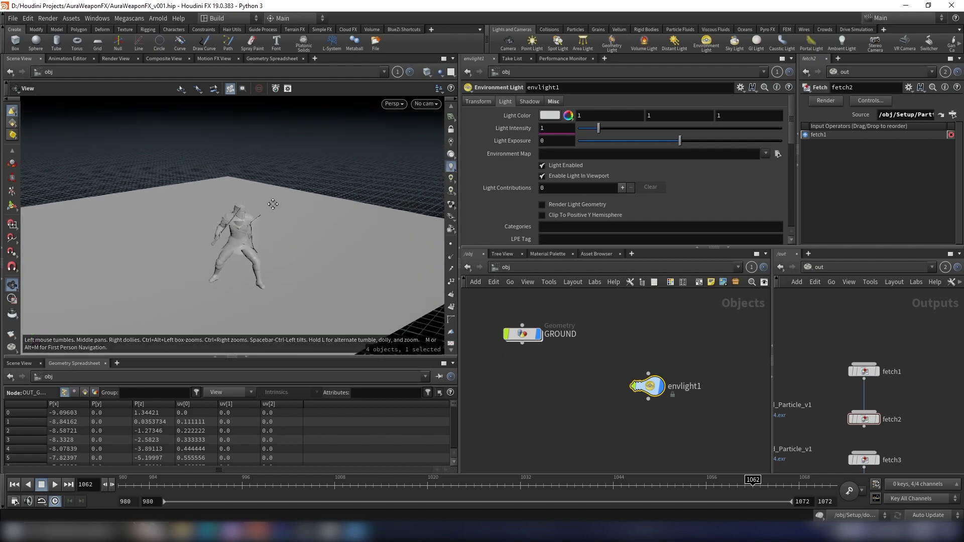
pyautogui.moveTo(272, 205); pyautogui.dragTo(268, 160, button='middle')
pyautogui.moveTo(300, 175); pyautogui.dragTo(312, 211)
pyautogui.moveTo(700, 368); pyautogui.dragTo(677, 385)
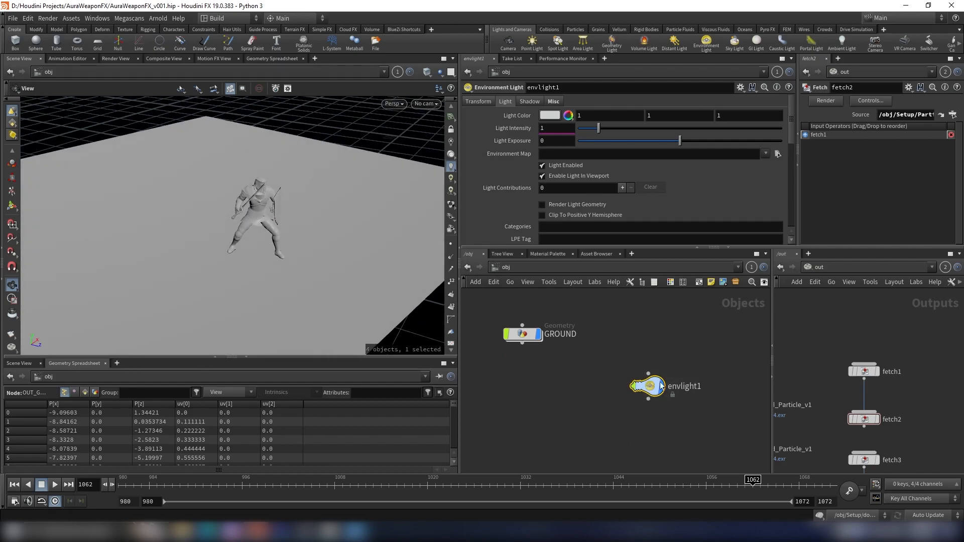
pyautogui.moveTo(323, 181); pyautogui.dragTo(303, 180)
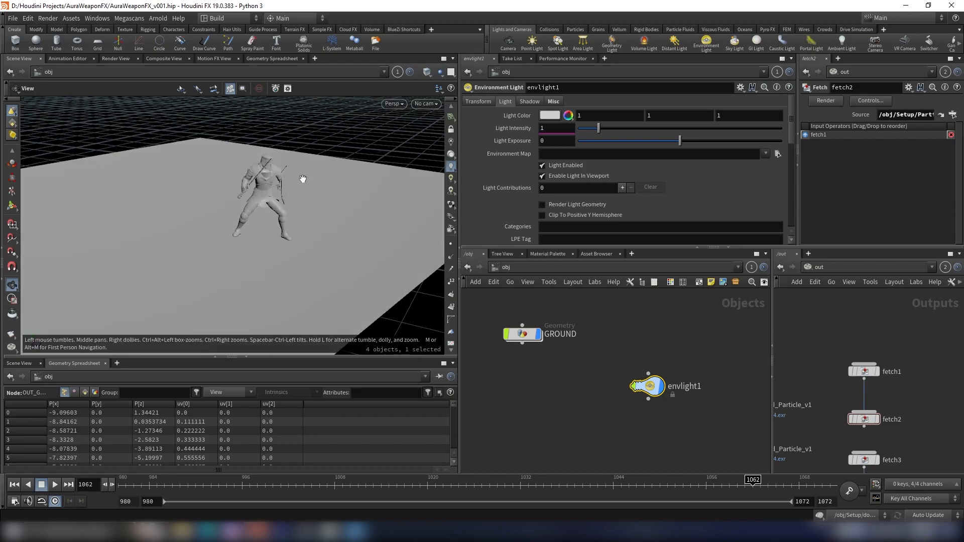
pyautogui.moveTo(211, 226); pyautogui.dragTo(329, 182)
pyautogui.moveTo(328, 182); pyautogui.dragTo(278, 188, button='right')
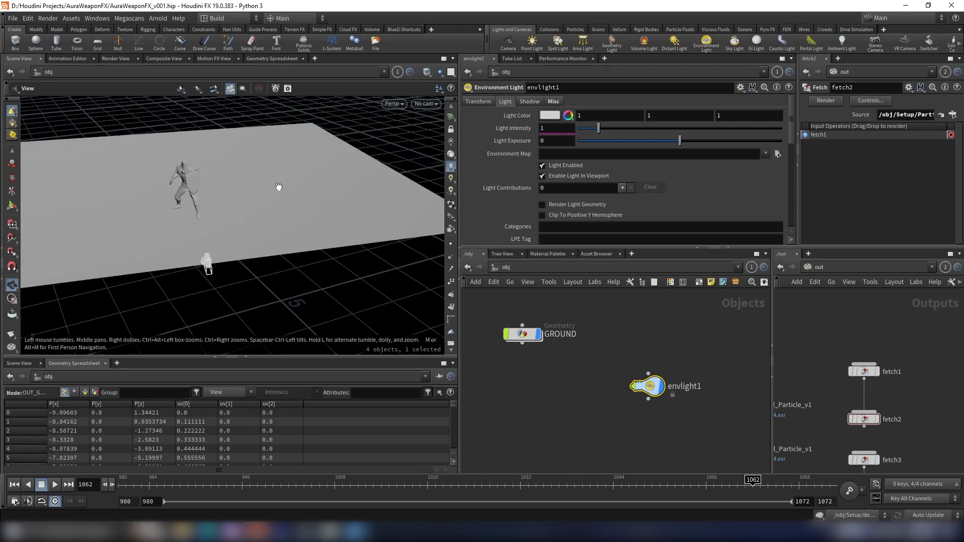
pyautogui.moveTo(281, 193); pyautogui.dragTo(216, 183)
pyautogui.moveTo(216, 184); pyautogui.dragTo(324, 207, button='middle')
pyautogui.scroll(3, 351, 207)
pyautogui.moveTo(351, 206); pyautogui.dragTo(256, 213)
pyautogui.scroll(-3, 274, 208)
pyautogui.moveTo(195, 146); pyautogui.dragTo(223, 172)
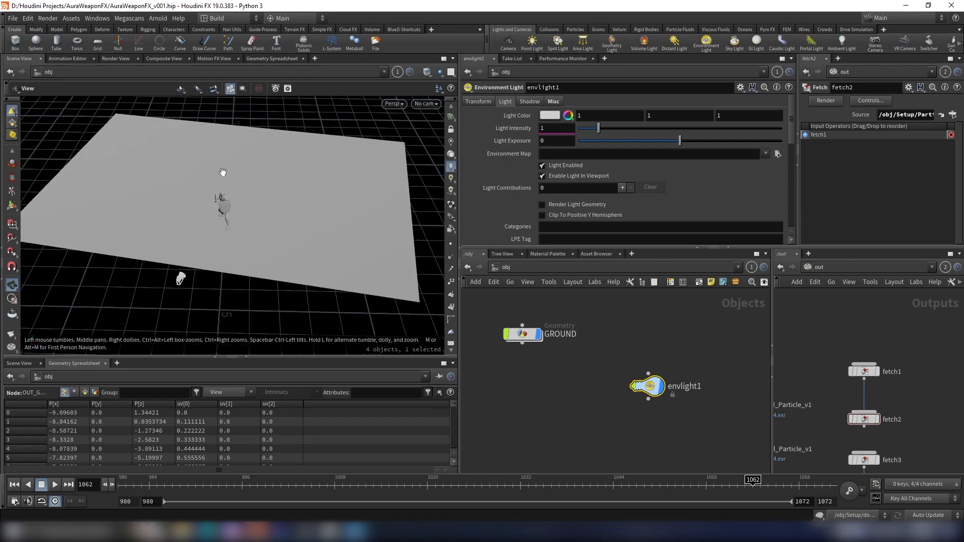
pyautogui.moveTo(191, 200); pyautogui.dragTo(304, 191)
pyautogui.scroll(-1, 222, 157)
pyautogui.moveTo(221, 157); pyautogui.dragTo(243, 215, button='middle')
pyautogui.moveTo(224, 207); pyautogui.dragTo(350, 189)
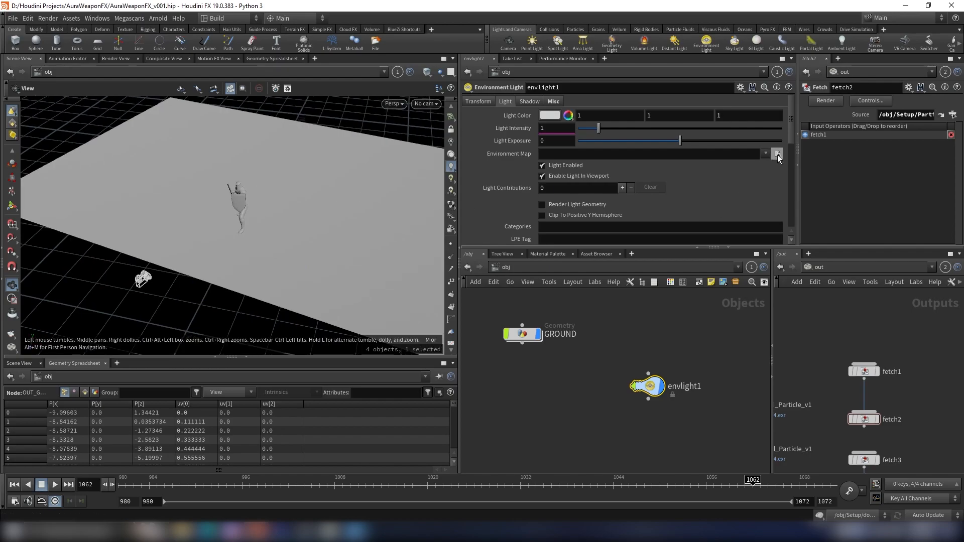
pyautogui.moveTo(274, 203)
pyautogui.mouseDown()
pyautogui.moveTo(308, 200)
pyautogui.moveTo(300, 219)
pyautogui.moveTo(258, 208)
pyautogui.moveTo(389, 180)
pyautogui.mouseUp()
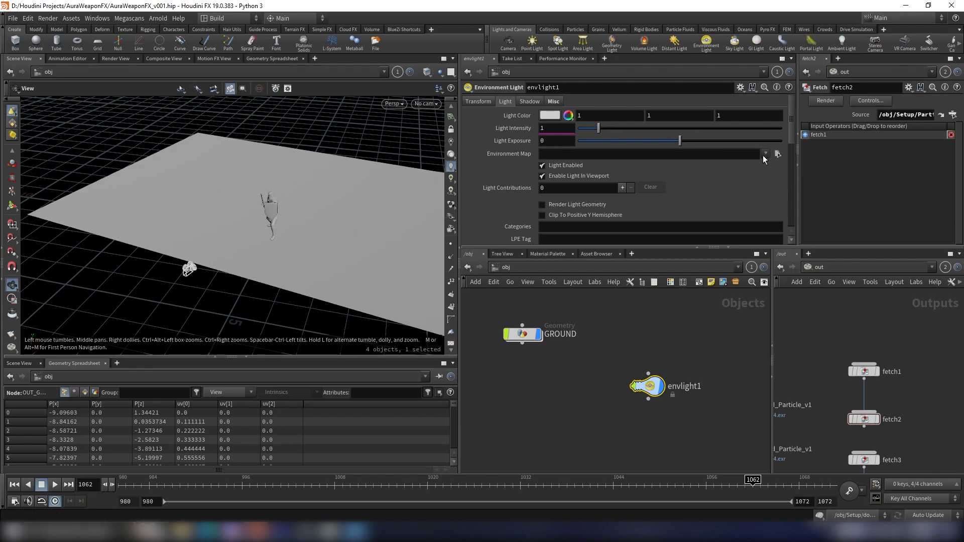
# - Load decor_shop_4k.hdr from the HDRI folder as the environment light's Environment Map
pyautogui.click(778, 153)
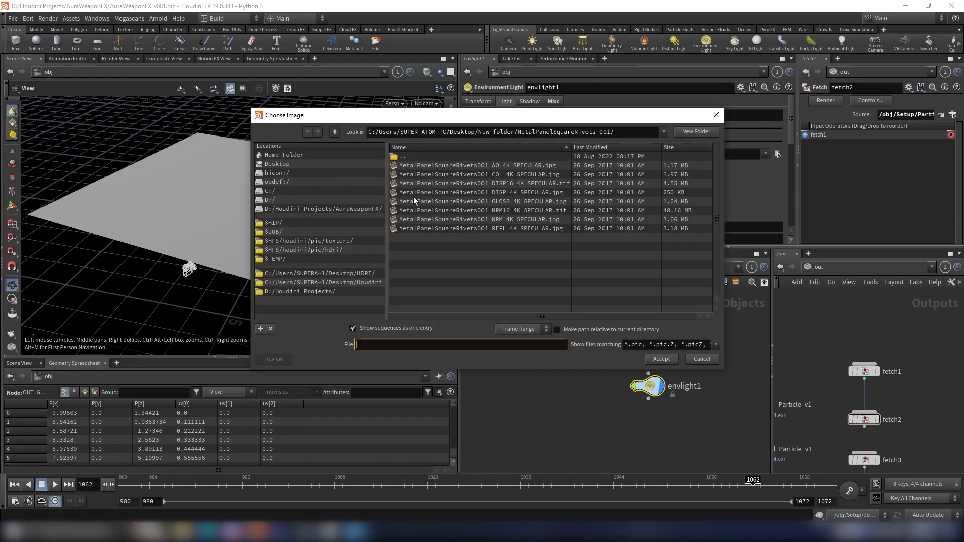
pyautogui.click(343, 273)
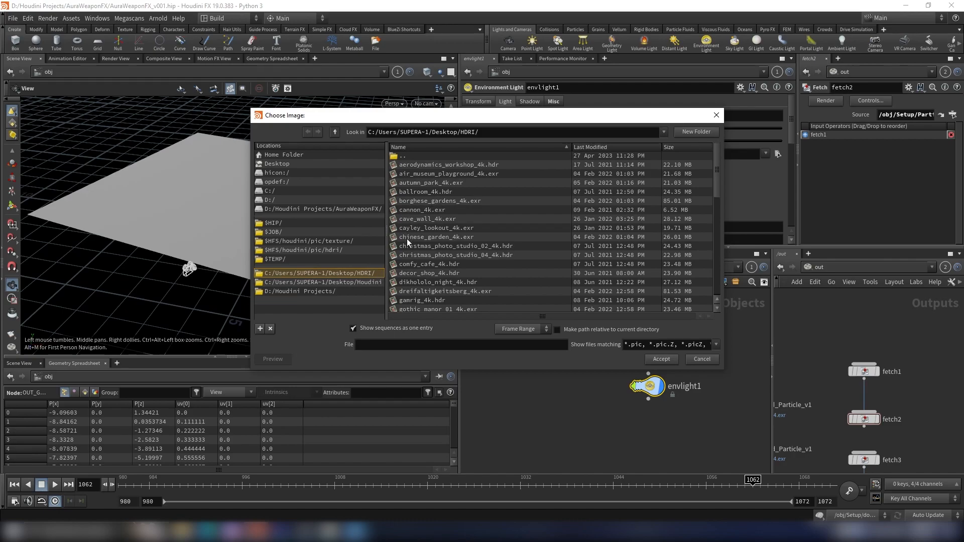
pyautogui.click(417, 273)
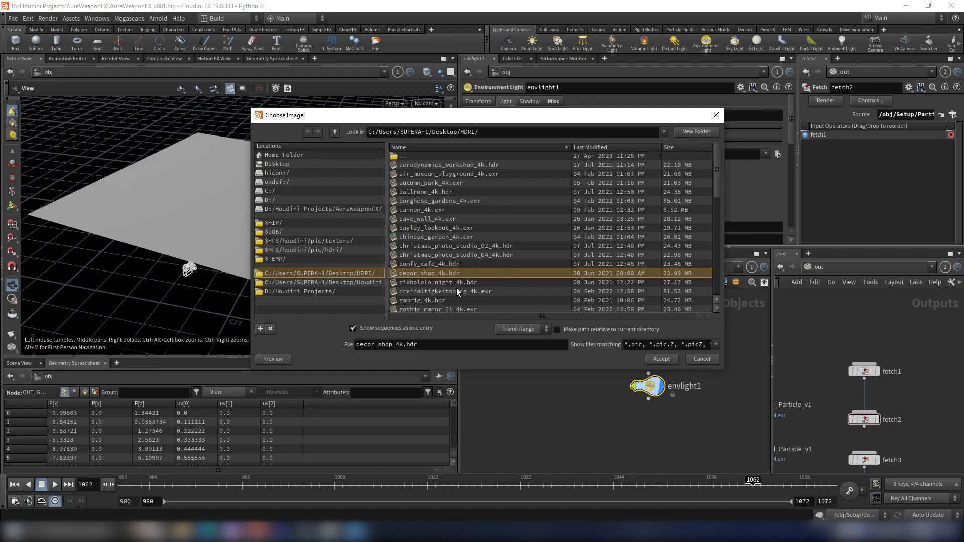
pyautogui.click(661, 359)
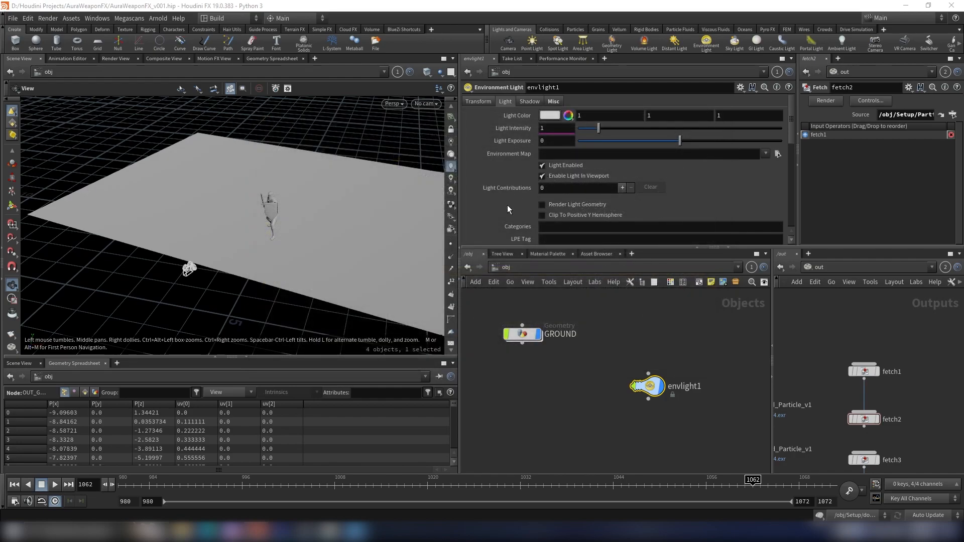
# - Turn off Enable Light In Viewport for the environment light
pyautogui.scroll(-3, 508, 203)
pyautogui.scroll(-3, 650, 353)
pyautogui.moveTo(275, 166)
pyautogui.mouseDown()
pyautogui.moveTo(312, 155)
pyautogui.moveTo(267, 219)
pyautogui.moveTo(287, 181)
pyautogui.moveTo(181, 183)
pyautogui.moveTo(162, 156)
pyautogui.moveTo(216, 165)
pyautogui.moveTo(273, 157)
pyautogui.moveTo(281, 166)
pyautogui.mouseUp()
pyautogui.scroll(3, 668, 122)
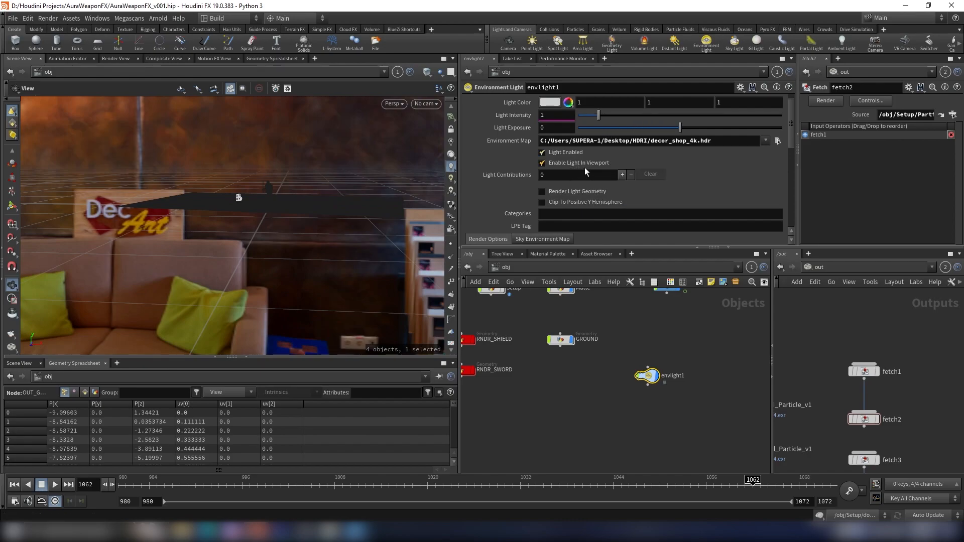
pyautogui.click(582, 163)
# - Set the viewport to look through the scene camera
pyautogui.moveTo(261, 190); pyautogui.dragTo(439, 124)
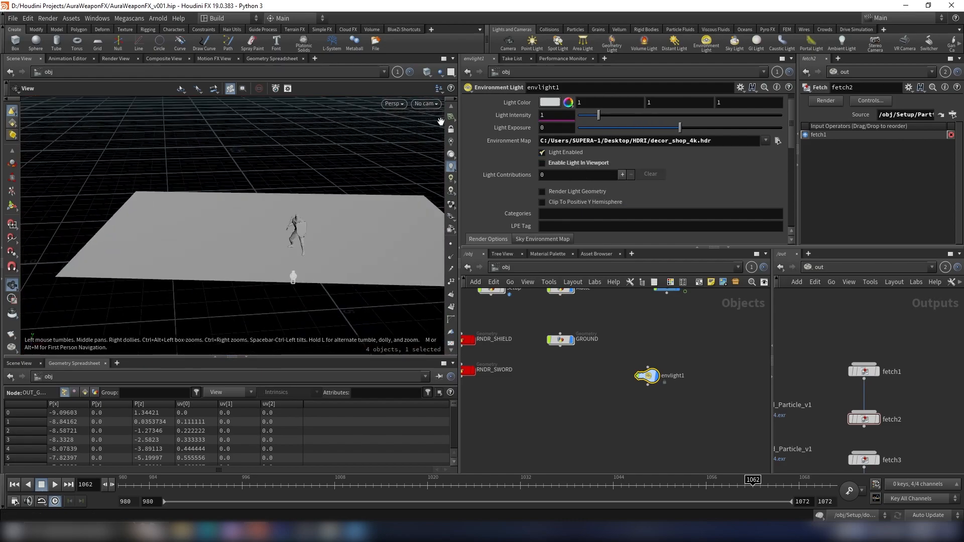
pyautogui.click(426, 104)
pyautogui.click(435, 145)
pyautogui.click(436, 146)
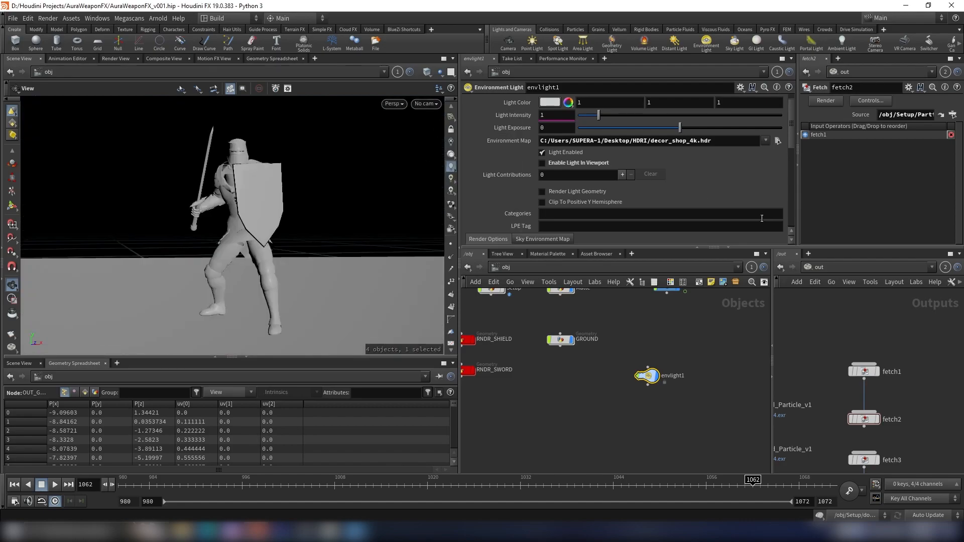
# - In the out network, add a Mantra render node and rename it CHAR
pyautogui.click(811, 267)
pyautogui.click(853, 333)
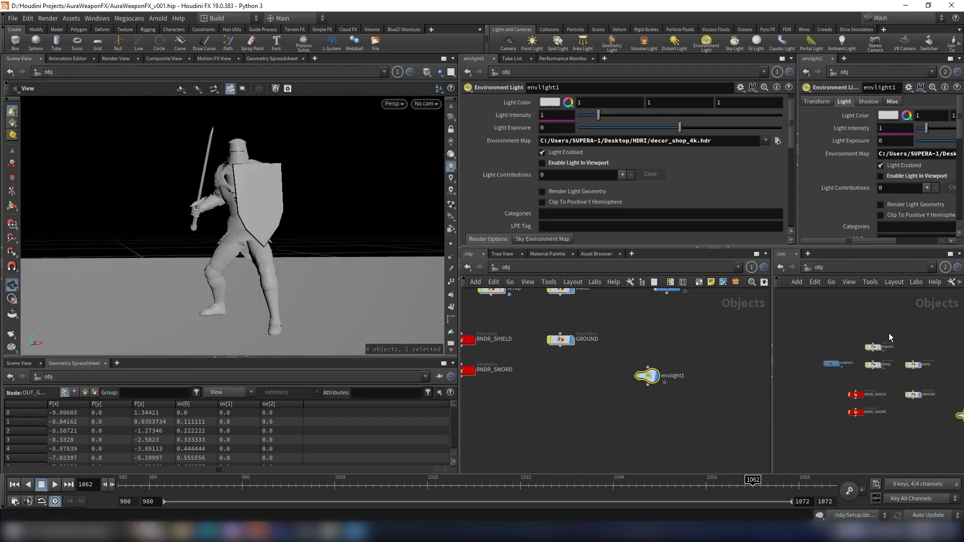
pyautogui.click(844, 270)
pyautogui.click(873, 326)
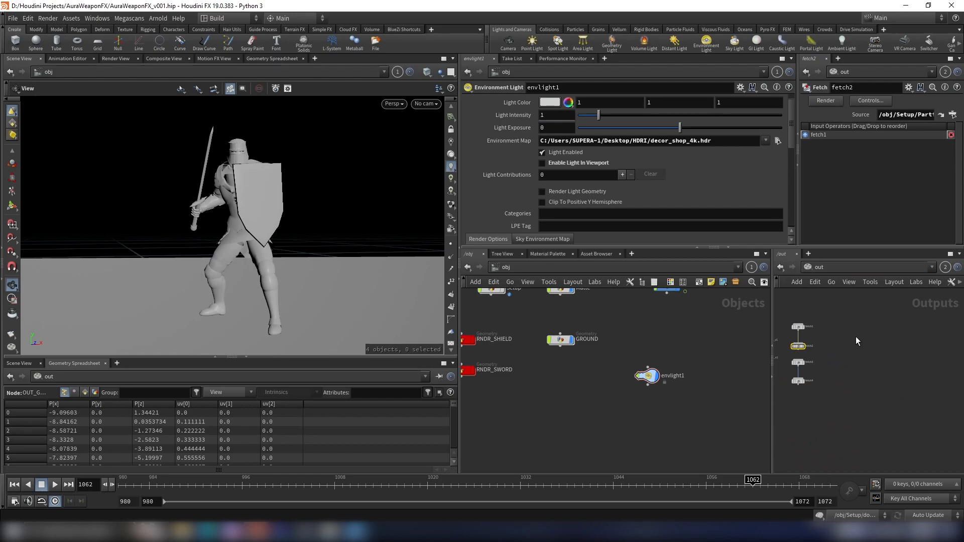
pyautogui.press('Tab')
pyautogui.write('mantr')
pyautogui.press('Return')
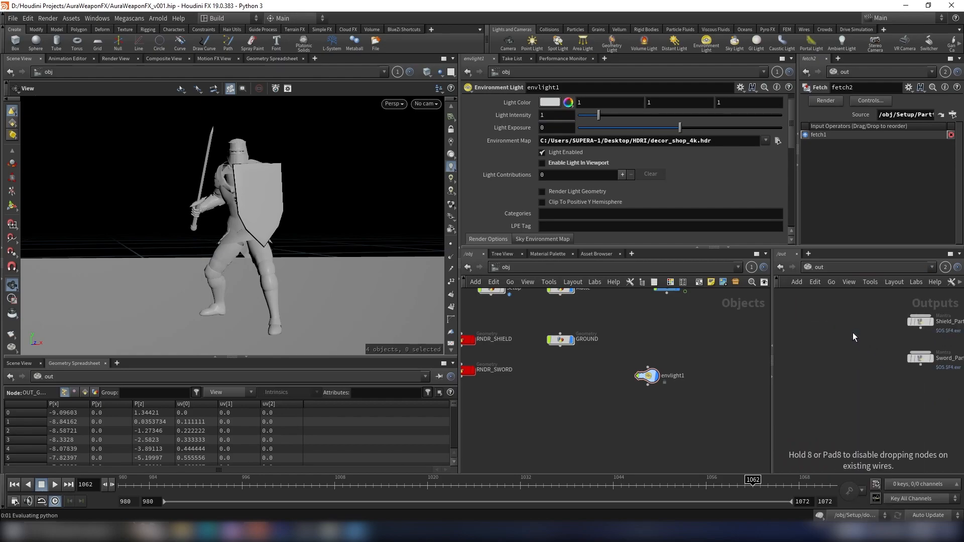
pyautogui.click(852, 333)
pyautogui.moveTo(852, 336); pyautogui.dragTo(810, 344)
pyautogui.hotkey('ctrl', 'a')
pyautogui.press('BackSpace')
pyautogui.write('CHAR')
pyautogui.press('Return')
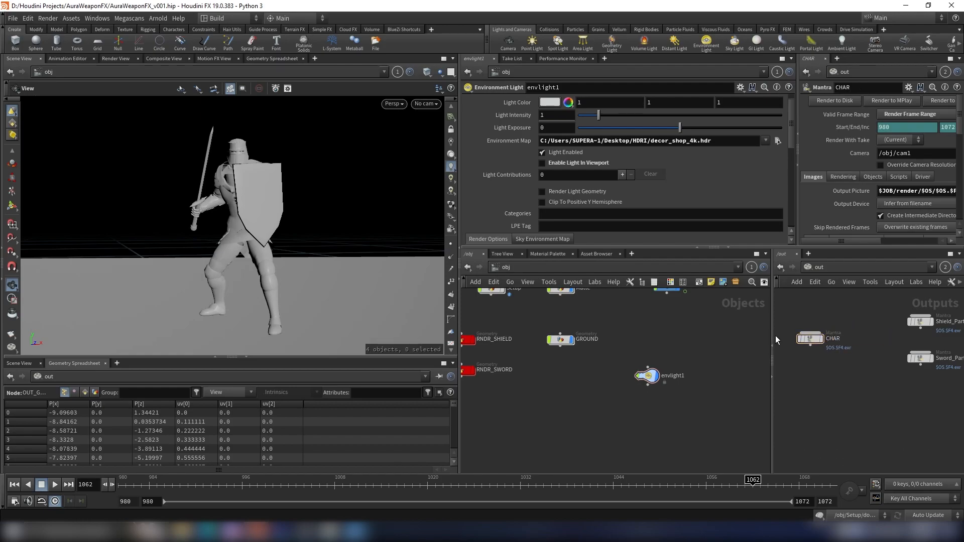
# - On CHAR's Objects tab, clear Candidate Objects and set Force Objects to Matte
pyautogui.moveTo(796, 149); pyautogui.dragTo(718, 150)
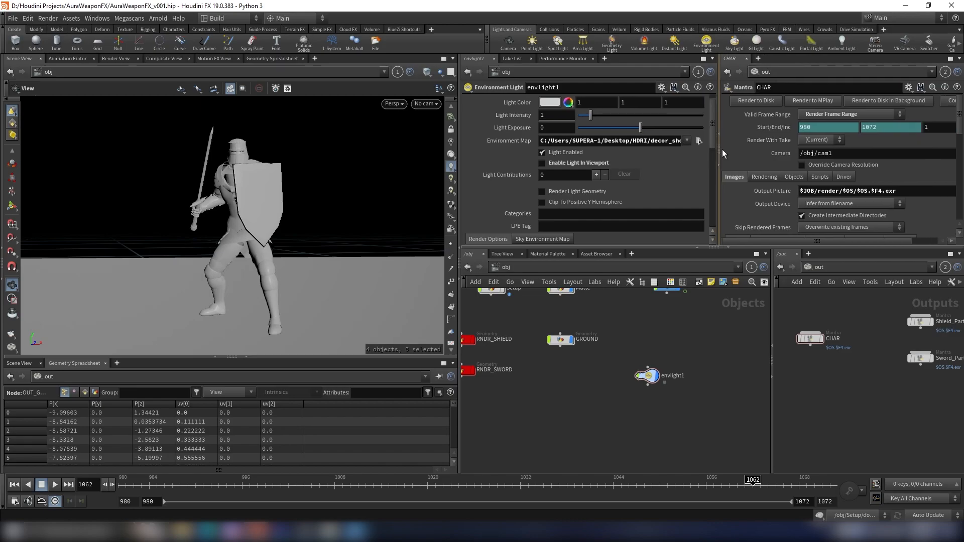
pyautogui.click(794, 179)
pyautogui.scroll(-5, 806, 178)
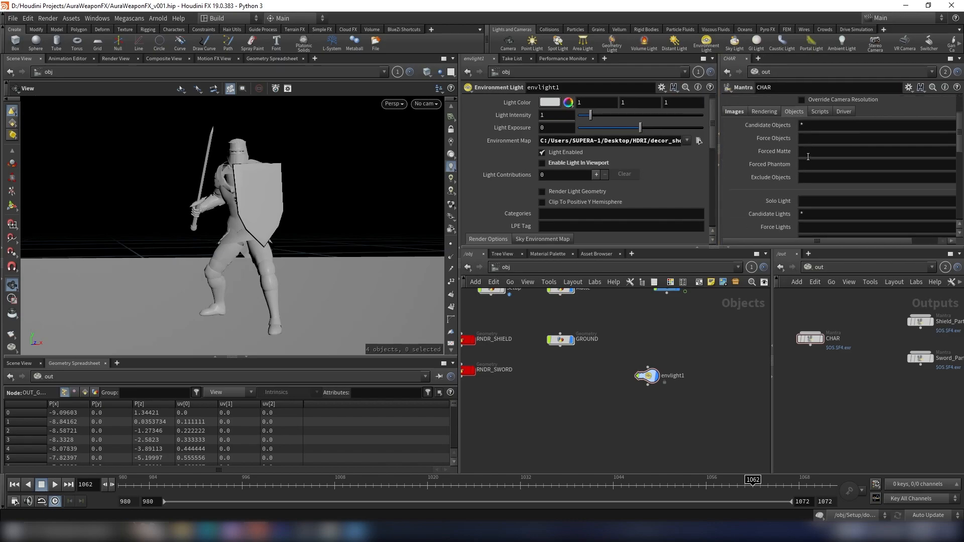
pyautogui.click(822, 126)
pyautogui.press('BackSpace')
pyautogui.click(946, 125)
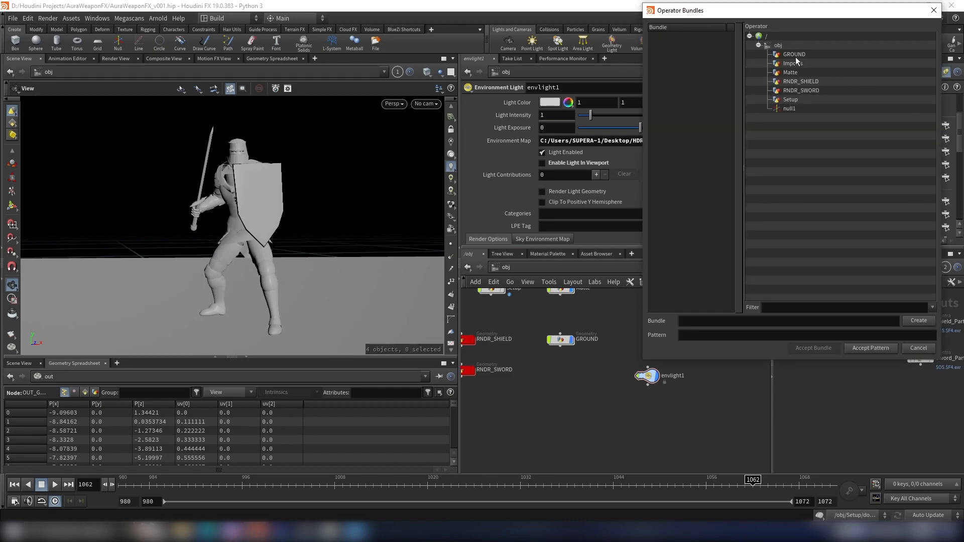
pyautogui.click(792, 73)
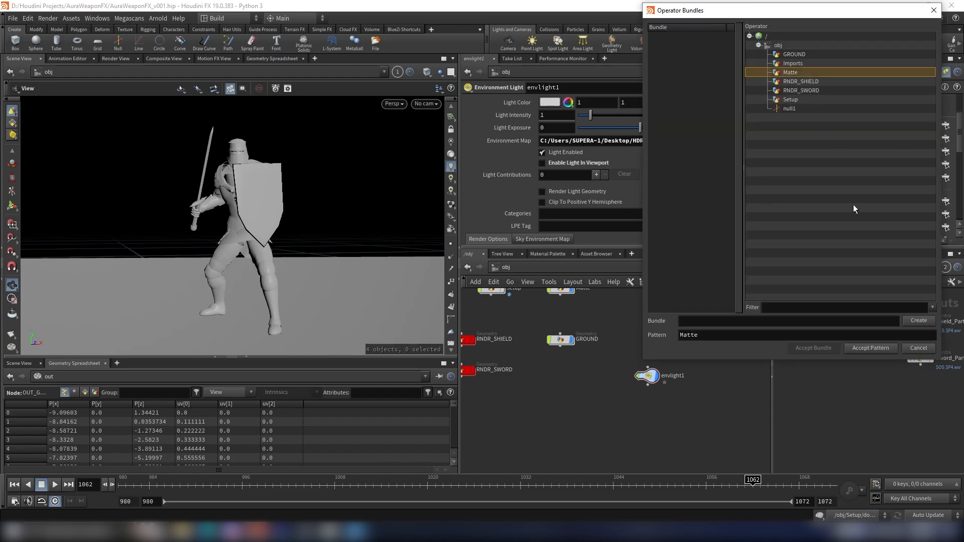
pyautogui.click(870, 348)
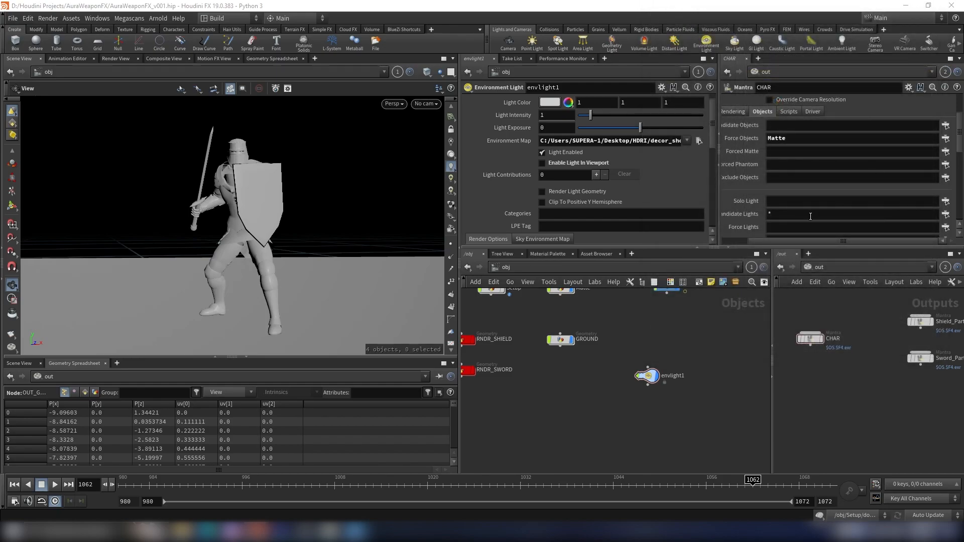
# - Set CHAR's Candidate Lights to envlight1
pyautogui.click(946, 214)
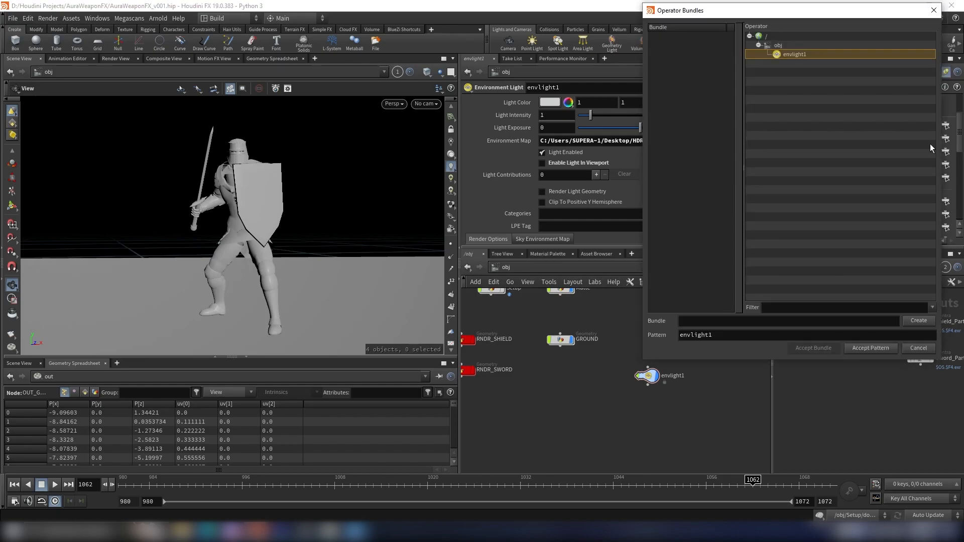
pyautogui.click(863, 348)
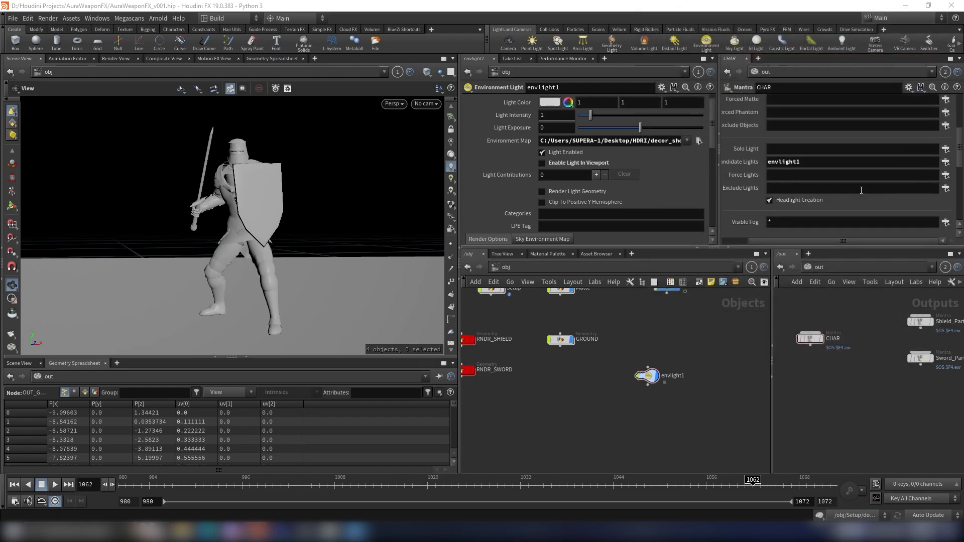
pyautogui.scroll(5, 788, 197)
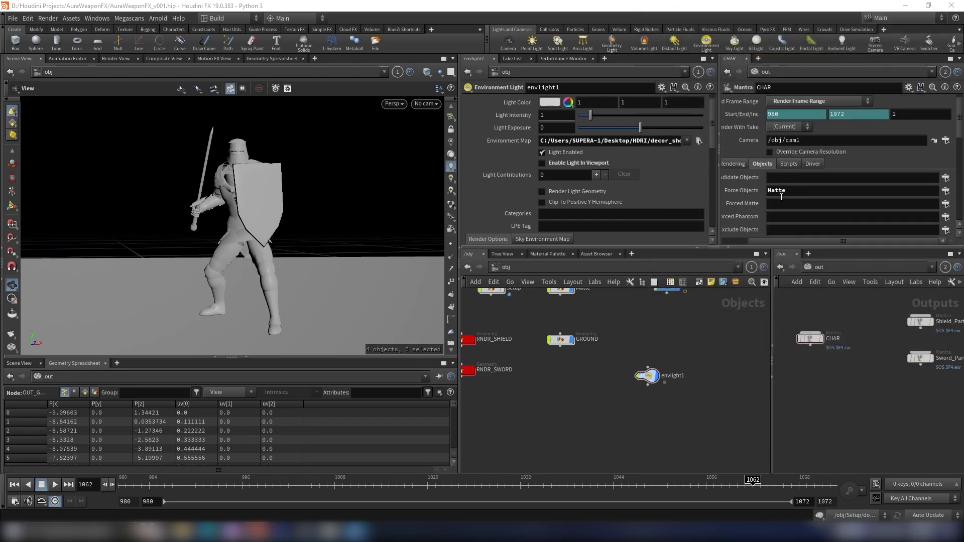
# - Inspect the CHAR node's Rendering tab settings
pyautogui.click(733, 164)
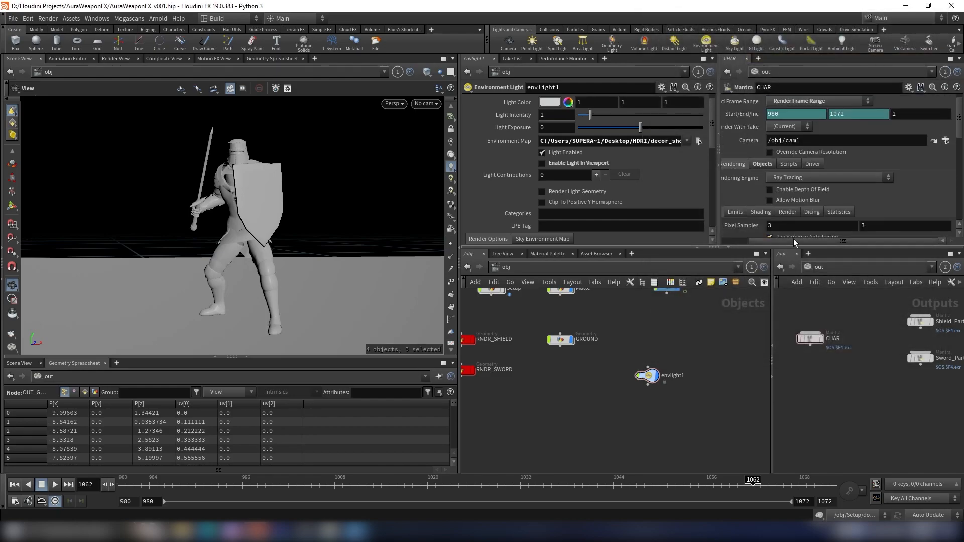
pyautogui.moveTo(793, 240); pyautogui.dragTo(772, 240)
pyautogui.click(733, 164)
pyautogui.click(774, 165)
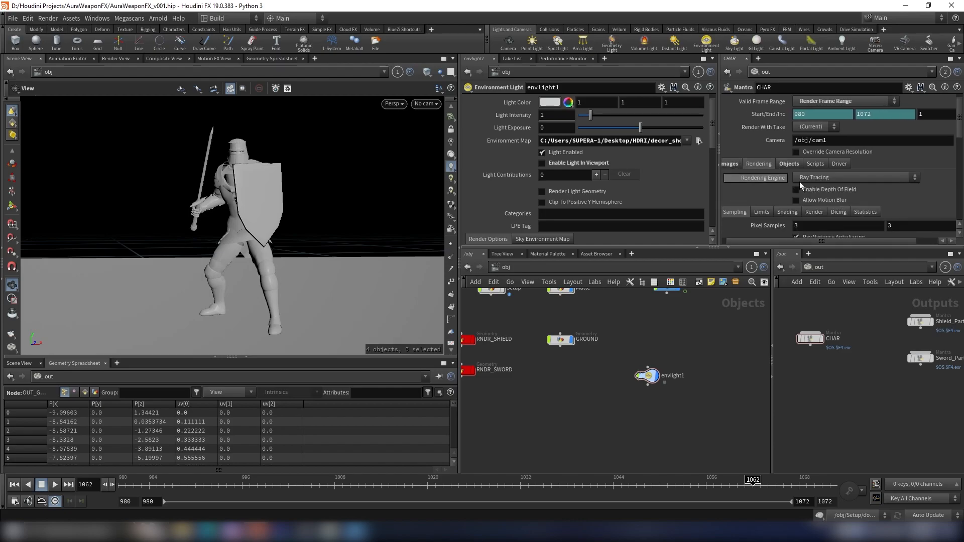
pyautogui.moveTo(805, 241); pyautogui.dragTo(745, 197)
pyautogui.click(732, 165)
# - Render /out/CHAR through cam1 in the Render View
pyautogui.moveTo(256, 195); pyautogui.dragTo(381, 130)
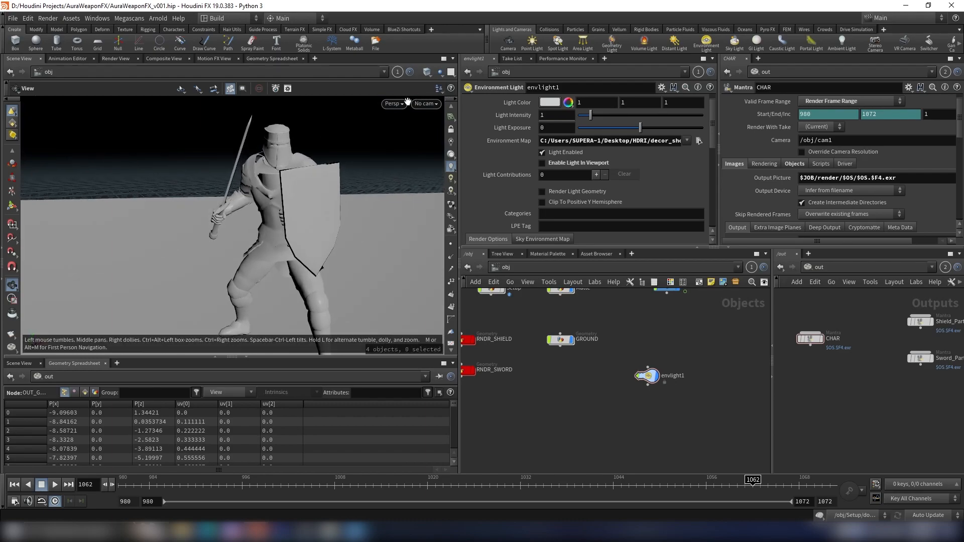
pyautogui.click(421, 104)
pyautogui.click(431, 149)
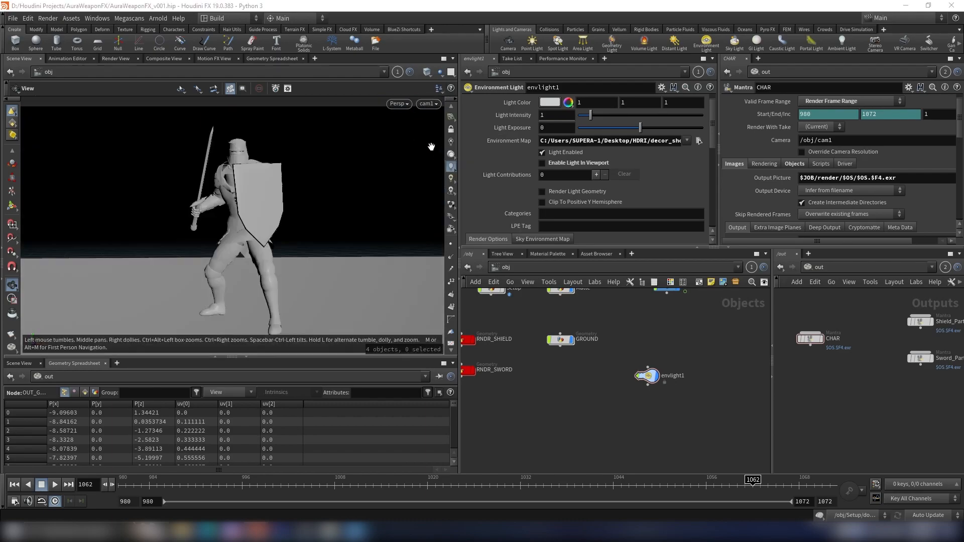
pyautogui.click(121, 58)
pyautogui.click(126, 75)
pyautogui.click(137, 82)
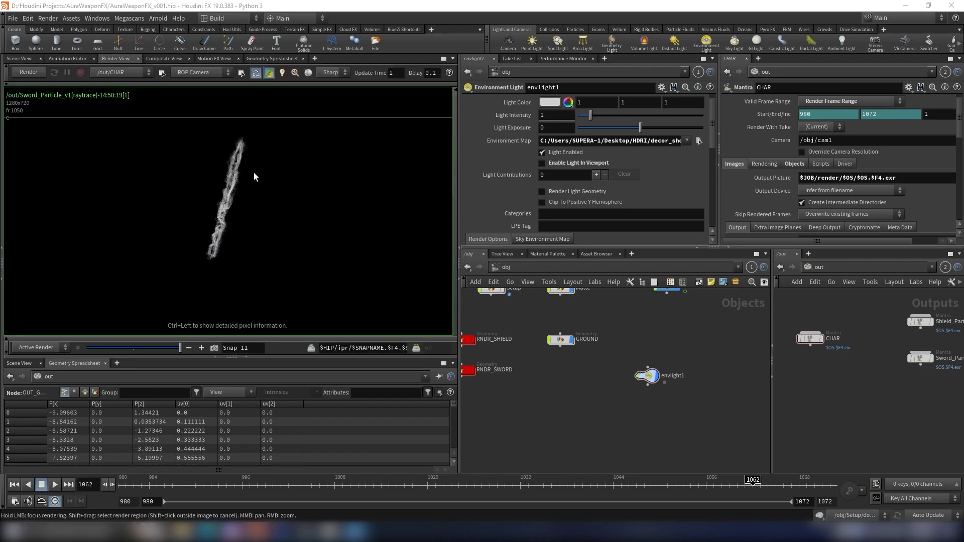
pyautogui.click(40, 74)
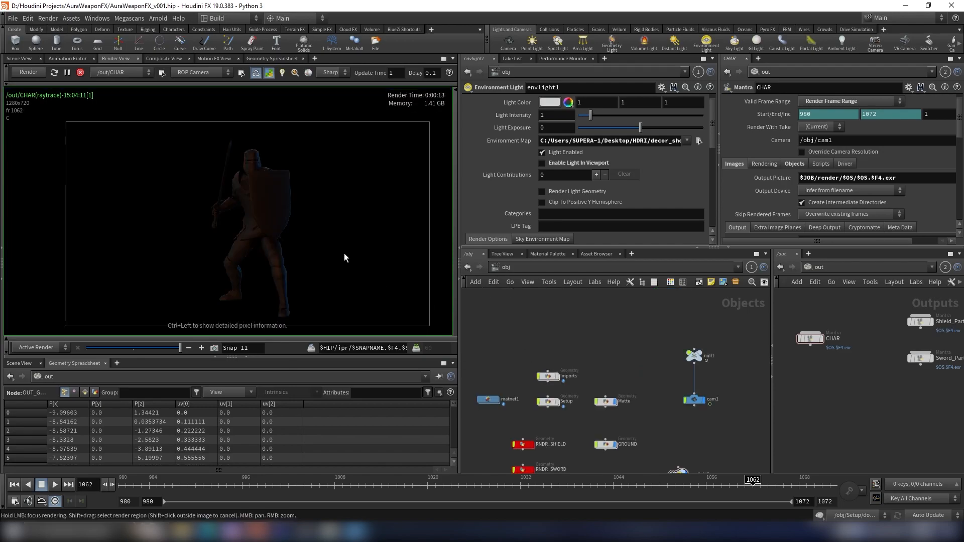
pyautogui.moveTo(656, 363); pyautogui.dragTo(650, 334, button='middle')
pyautogui.scroll(-2, 298, 202)
pyautogui.scroll(3, 293, 201)
pyautogui.moveTo(289, 201); pyautogui.dragTo(269, 189, button='middle')
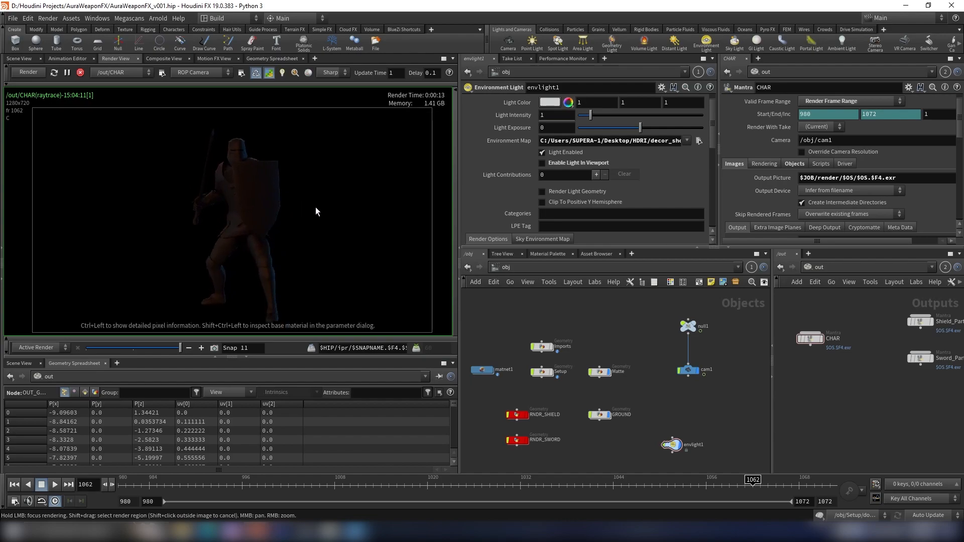
pyautogui.moveTo(673, 398); pyautogui.dragTo(662, 384, button='middle')
pyautogui.click(647, 409)
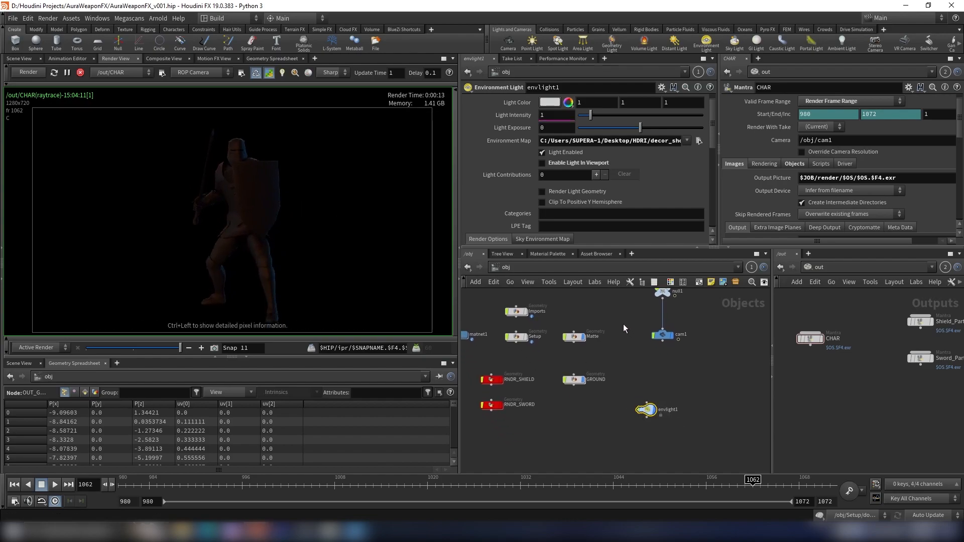
# - Set the environment light's Light Exposure to 2.5
pyautogui.click(556, 128)
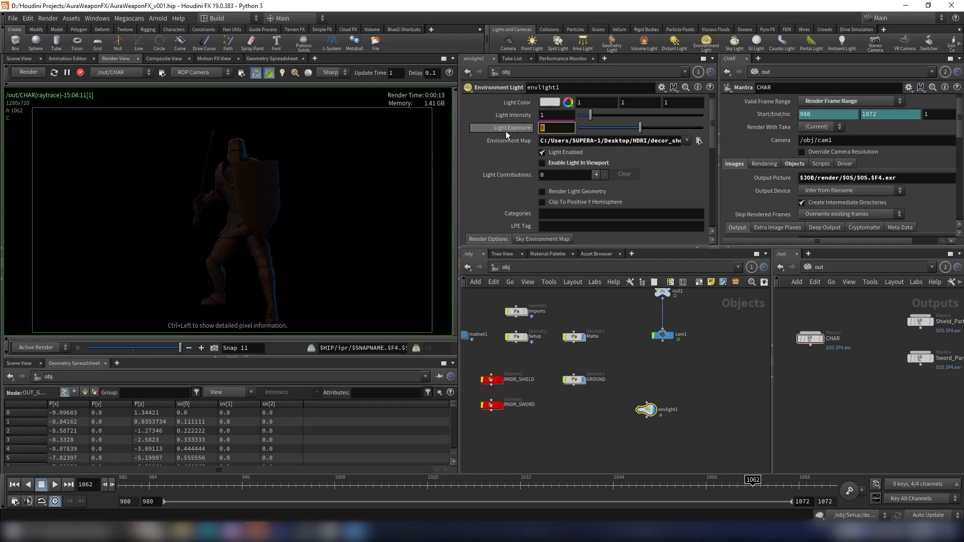
pyautogui.write('2.5')
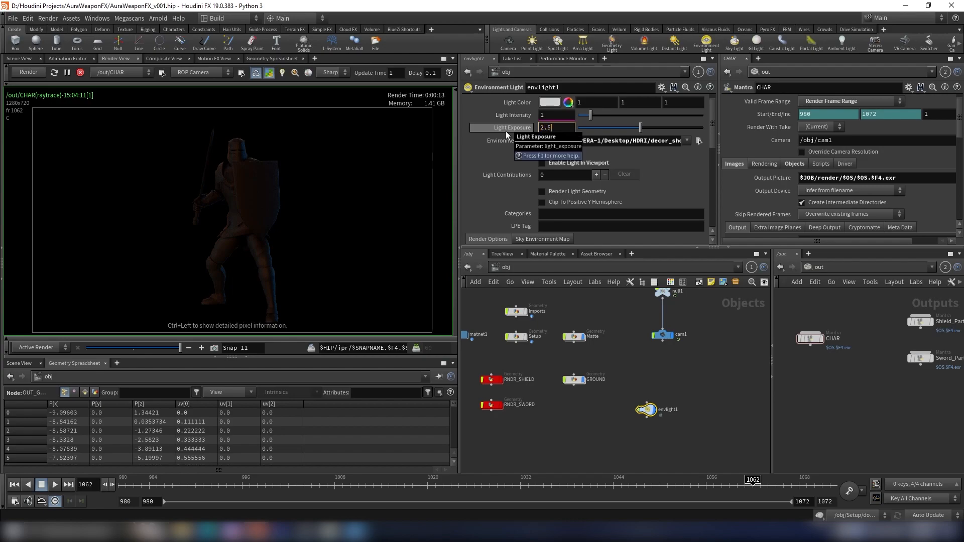
pyautogui.press('Return')
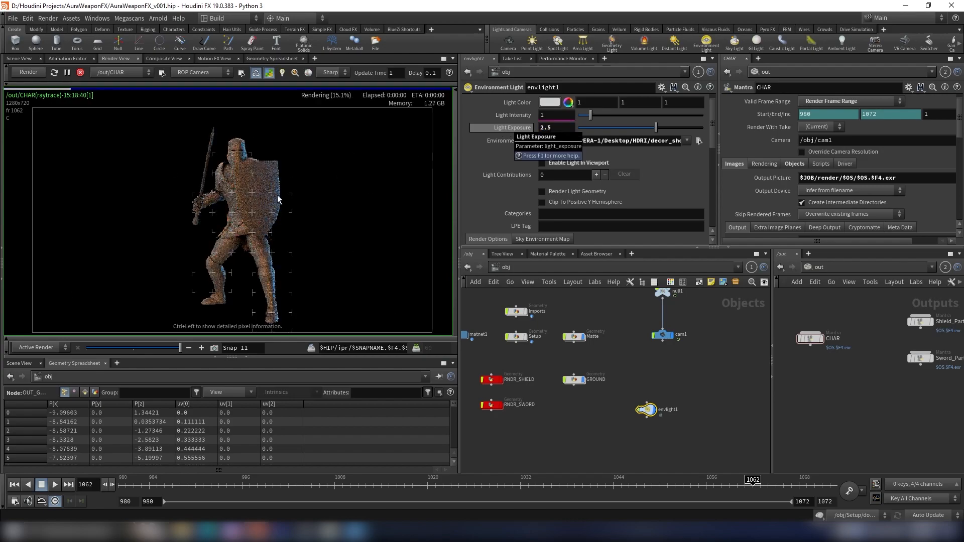
# - Examine the rendered character in the Render View
pyautogui.scroll(-2, 277, 146)
pyautogui.moveTo(271, 148); pyautogui.dragTo(190, 141, button='middle')
pyautogui.scroll(-4, 243, 156)
pyautogui.scroll(4, 243, 148)
pyautogui.scroll(-5, 231, 145)
pyautogui.scroll(1, 212, 161)
pyautogui.scroll(1, 169, 154)
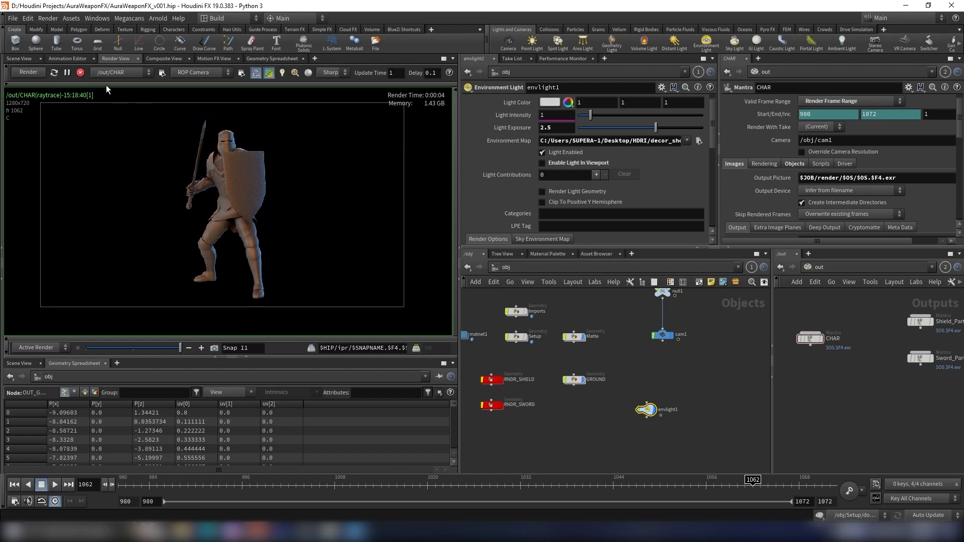
# - Duplicate the CHAR Mantra node and rename the copy GROUND
pyautogui.moveTo(827, 354); pyautogui.dragTo(844, 357, button='middle')
pyautogui.scroll(3, 835, 348)
pyautogui.moveTo(828, 344); pyautogui.dragTo(828, 442)
pyautogui.moveTo(865, 443); pyautogui.dragTo(844, 382, button='middle')
pyautogui.scroll(2, 845, 381)
pyautogui.doubleClick(846, 382)
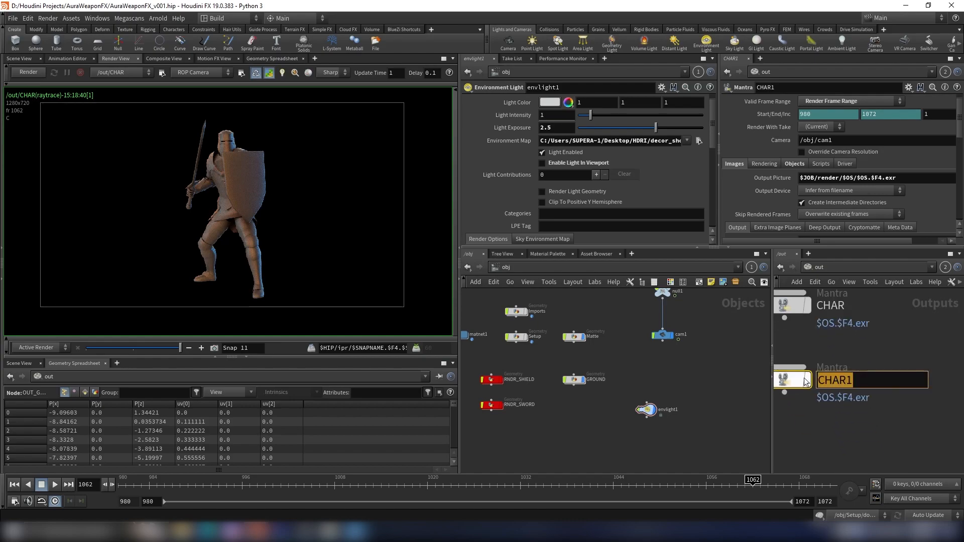
pyautogui.write('GROUND')
pyautogui.press('Return')
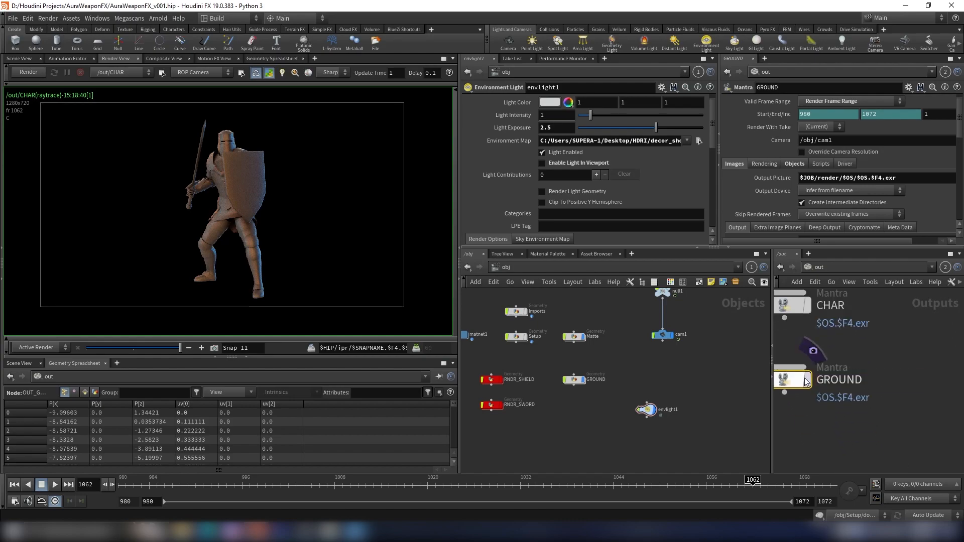
# - Set the GROUND Mantra node's Force Objects to the GROUND object using the operator bundle chooser
pyautogui.click(799, 164)
pyautogui.scroll(-2, 803, 219)
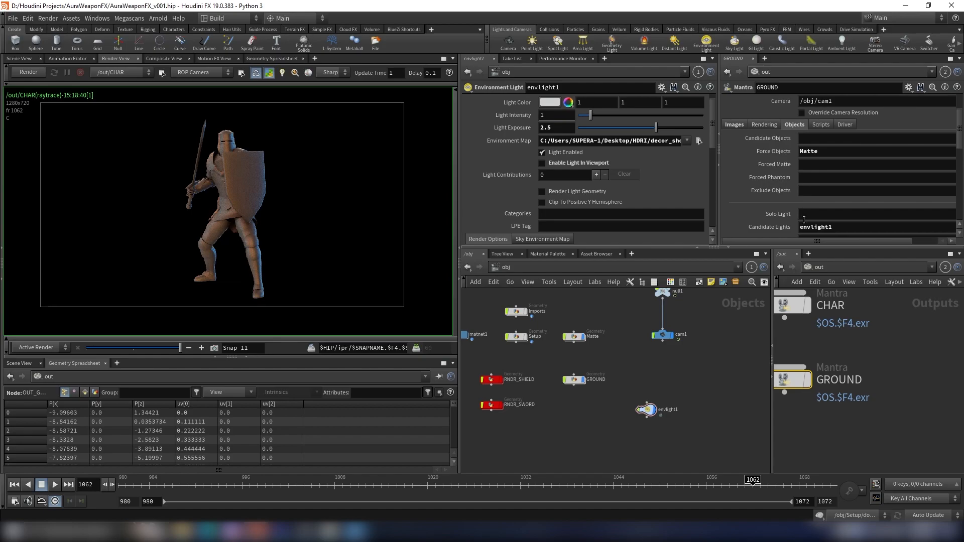
pyautogui.moveTo(812, 244); pyautogui.dragTo(838, 242)
pyautogui.click(944, 152)
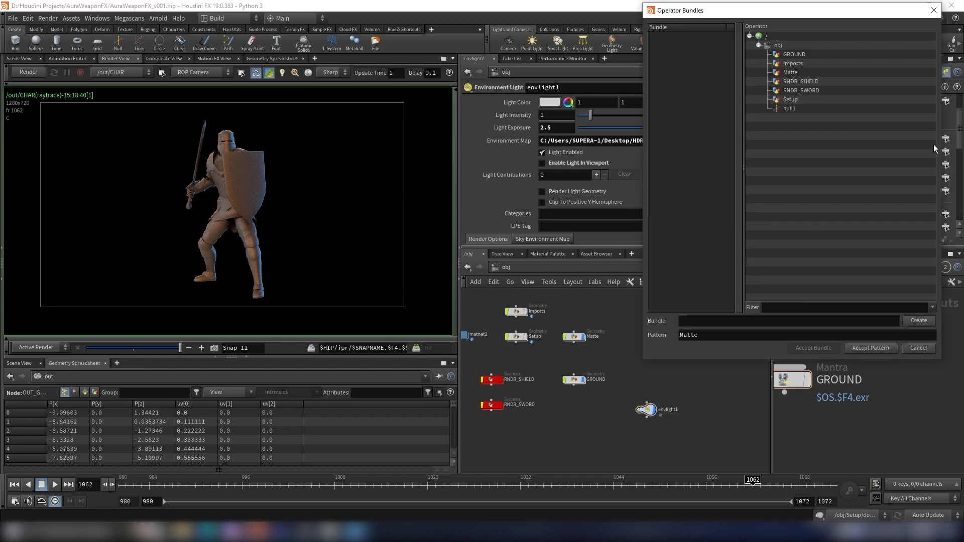
pyautogui.click(795, 54)
pyautogui.click(870, 349)
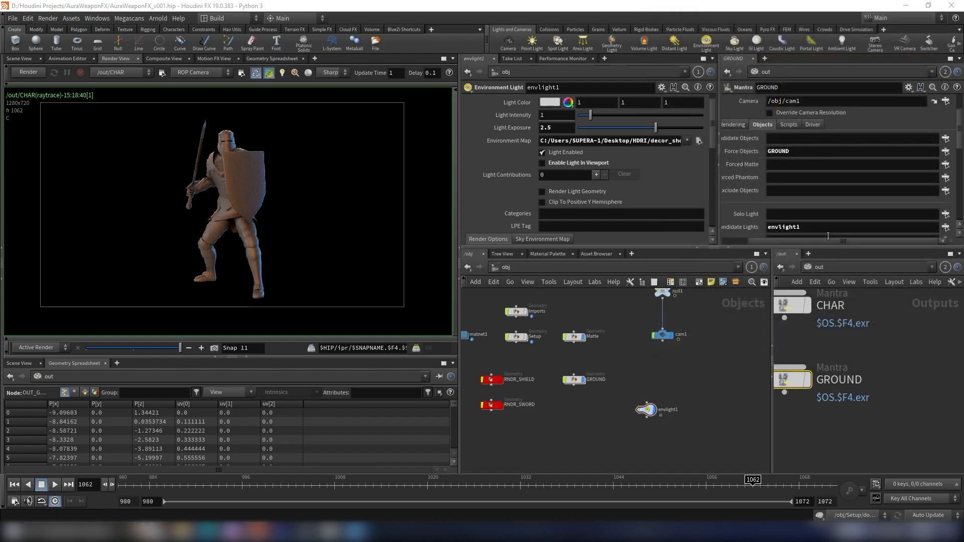
# - Switch the Render View to /out/GROUND and start rendering
pyautogui.click(116, 72)
pyautogui.click(117, 91)
pyautogui.click(30, 73)
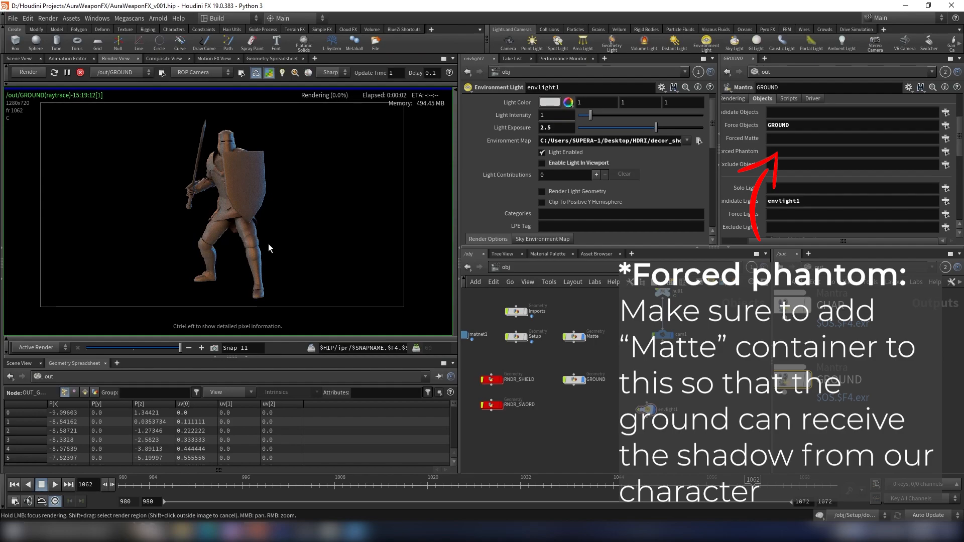
# - Examine the ground render in the Render View by panning and zooming
pyautogui.moveTo(232, 234); pyautogui.dragTo(91, 263, button='right')
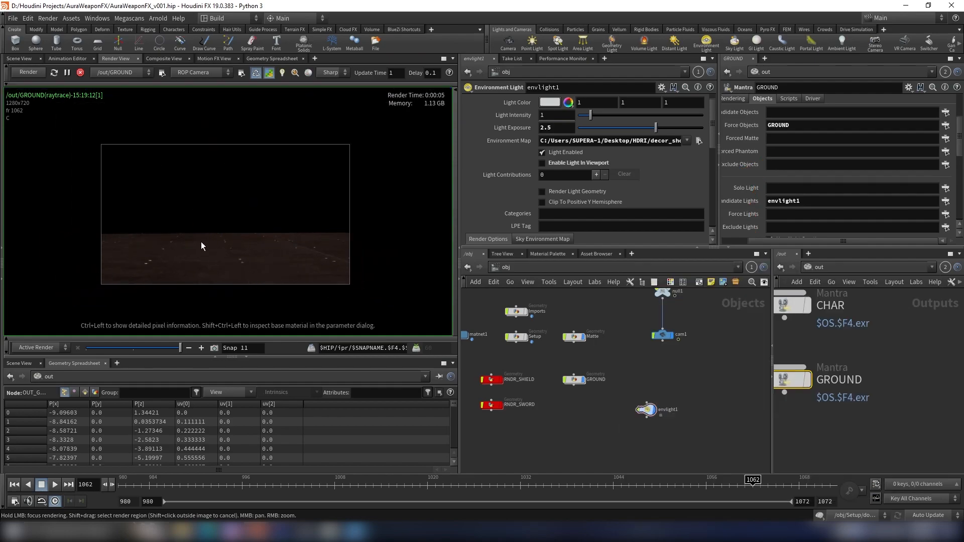
pyautogui.scroll(6, 184, 239)
pyautogui.scroll(2, 255, 236)
pyautogui.scroll(-2, 262, 239)
pyautogui.moveTo(263, 238); pyautogui.dragTo(99, 223, button='middle')
pyautogui.scroll(-3, 322, 248)
pyautogui.moveTo(322, 249); pyautogui.dragTo(108, 241, button='middle')
pyautogui.scroll(2, 250, 249)
pyautogui.scroll(-5, 188, 246)
pyautogui.scroll(3, 281, 228)
pyautogui.moveTo(231, 239); pyautogui.dragTo(344, 233, button='middle')
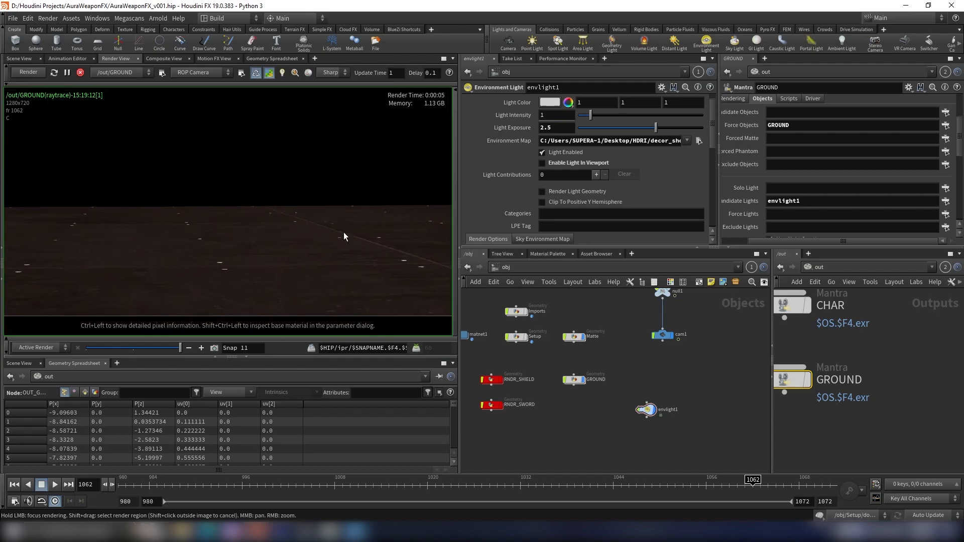
pyautogui.scroll(5, 602, 372)
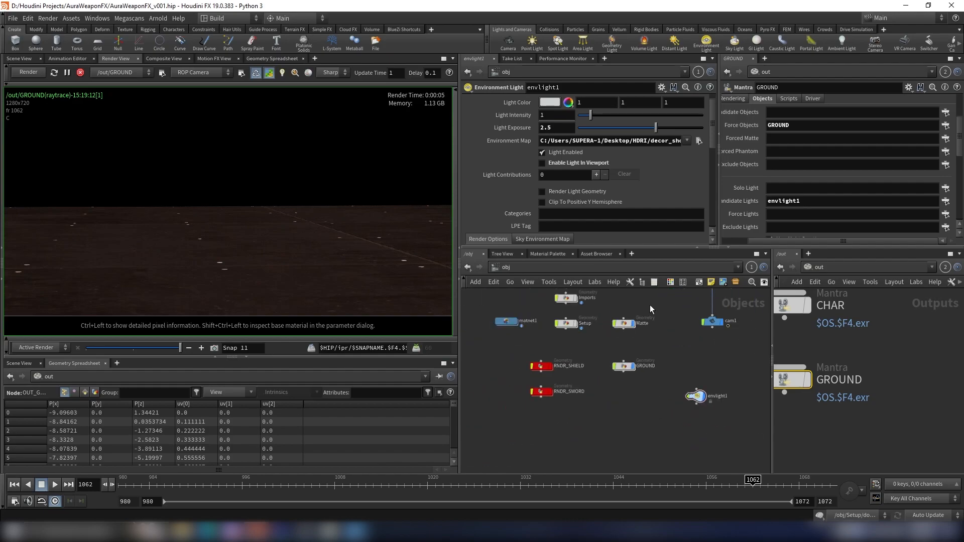
# - Inside the GROUND object, link the uvquickshade1 Texture Scale Y and Z to X by relative reference and set it to 5
pyautogui.click(603, 369)
pyautogui.doubleClick(603, 369)
pyautogui.scroll(2, 644, 365)
pyautogui.moveTo(644, 365)
pyautogui.mouseDown(button='middle')
pyautogui.moveTo(652, 317)
pyautogui.moveTo(654, 355)
pyautogui.mouseUp(button='middle')
pyautogui.scroll(1, 622, 330)
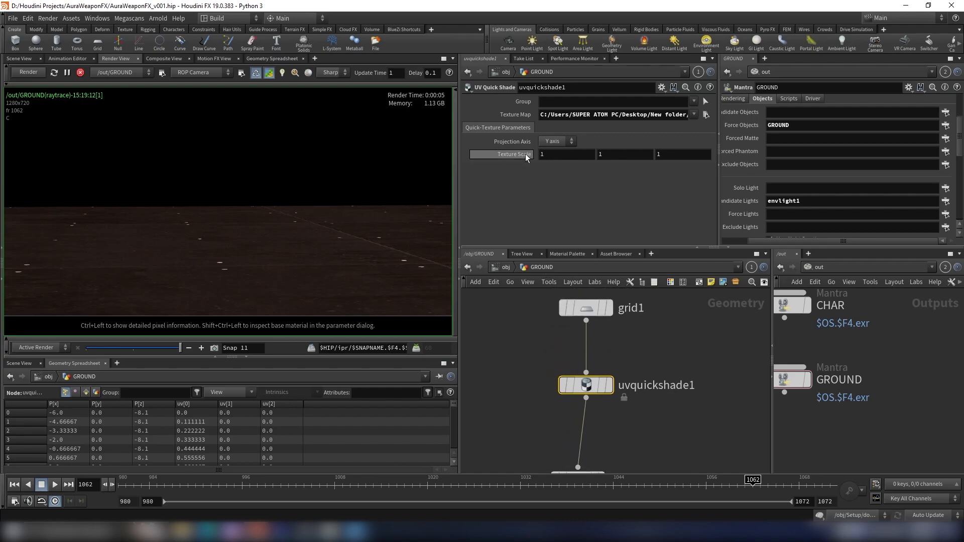
pyautogui.rightClick(548, 156)
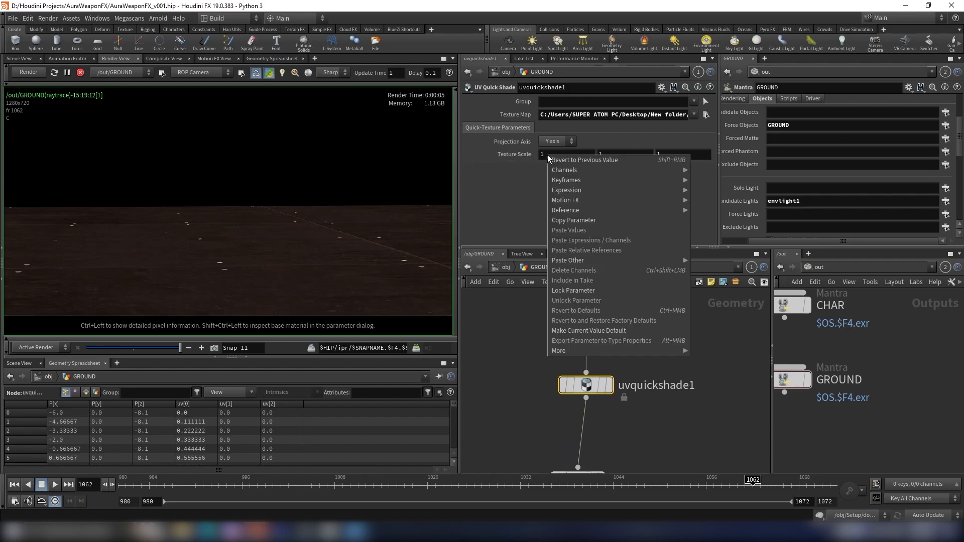
pyautogui.click(78, 76)
pyautogui.rightClick(550, 155)
pyautogui.click(601, 220)
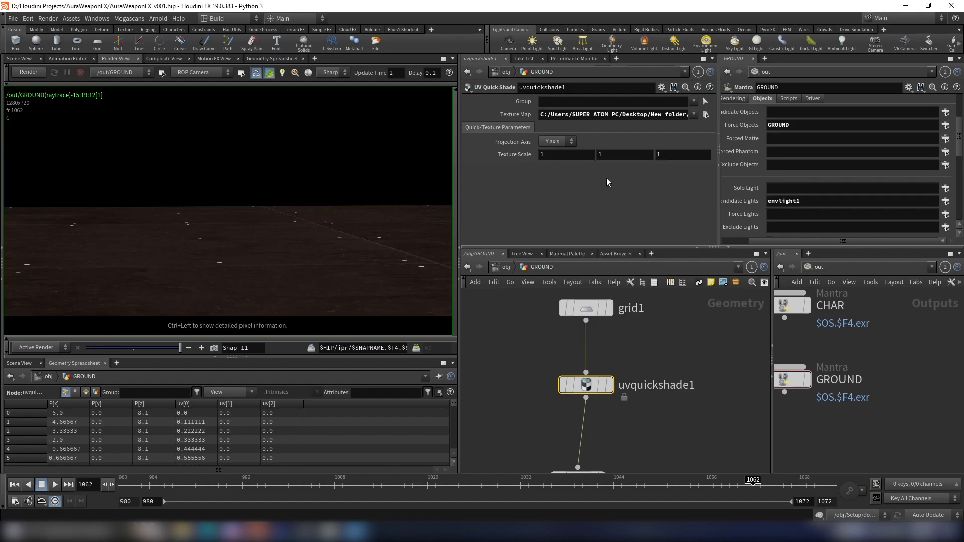
pyautogui.rightClick(619, 155)
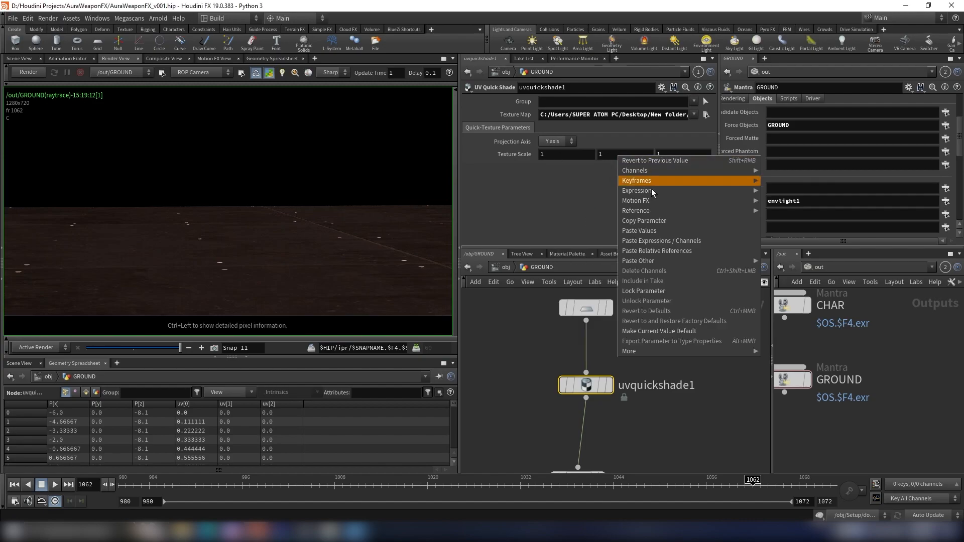
pyautogui.click(655, 252)
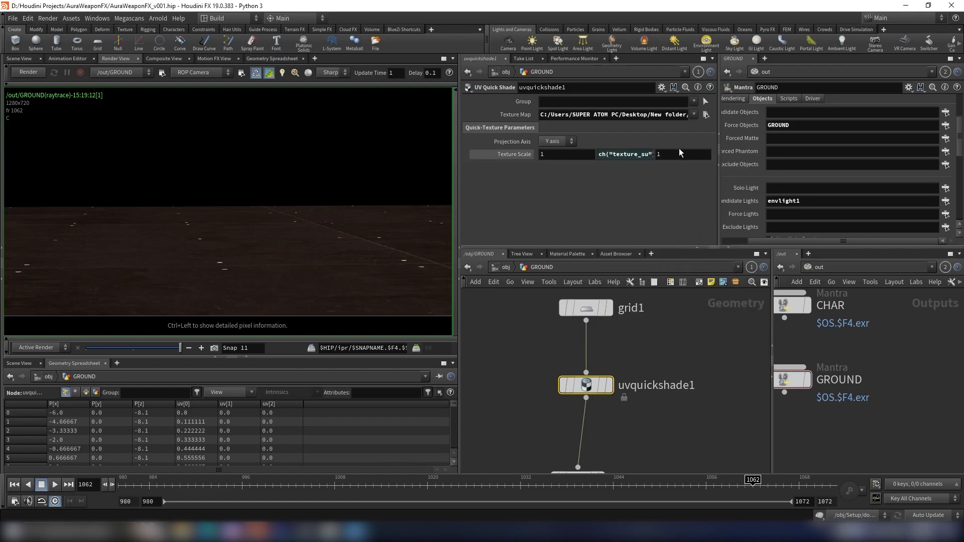
pyautogui.rightClick(681, 155)
pyautogui.click(702, 254)
pyautogui.click(506, 156)
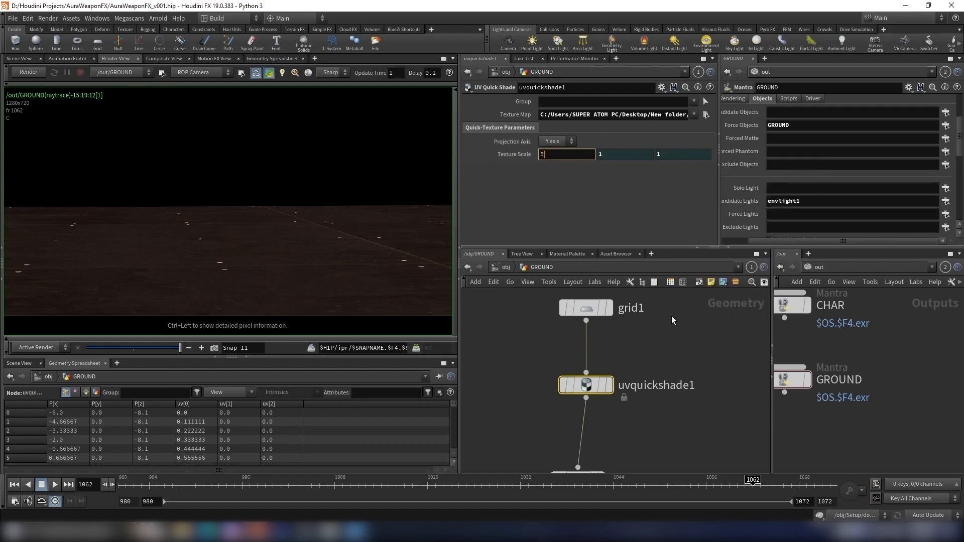
pyautogui.press('Return')
# - Re-render the GROUND pass and inspect the textured ground in the Render View
pyautogui.click(20, 74)
pyautogui.scroll(-4, 242, 316)
pyautogui.moveTo(243, 290); pyautogui.dragTo(237, 265, button='middle')
pyautogui.scroll(3, 224, 310)
pyautogui.scroll(-2, 224, 311)
pyautogui.moveTo(223, 309); pyautogui.dragTo(221, 301, button='middle')
pyautogui.click(25, 73)
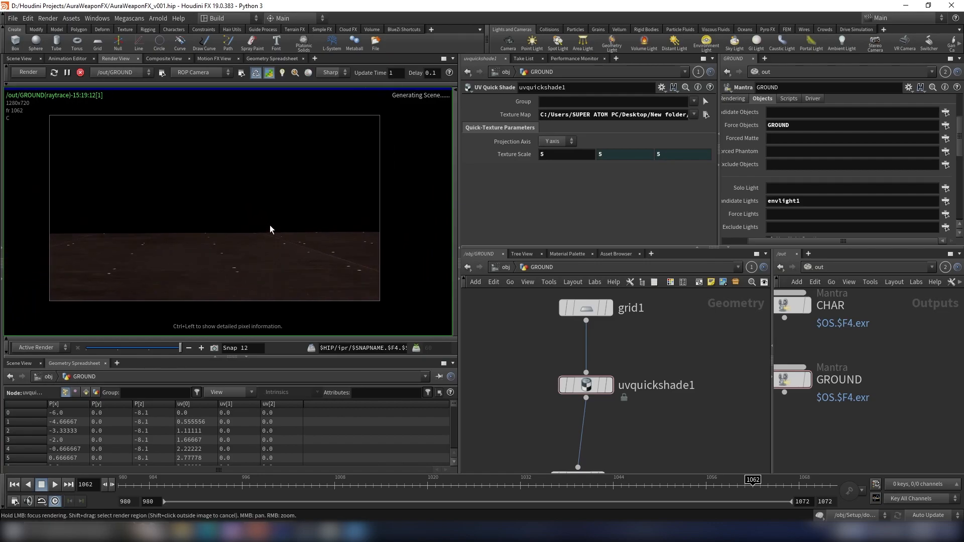
pyautogui.scroll(2, 265, 257)
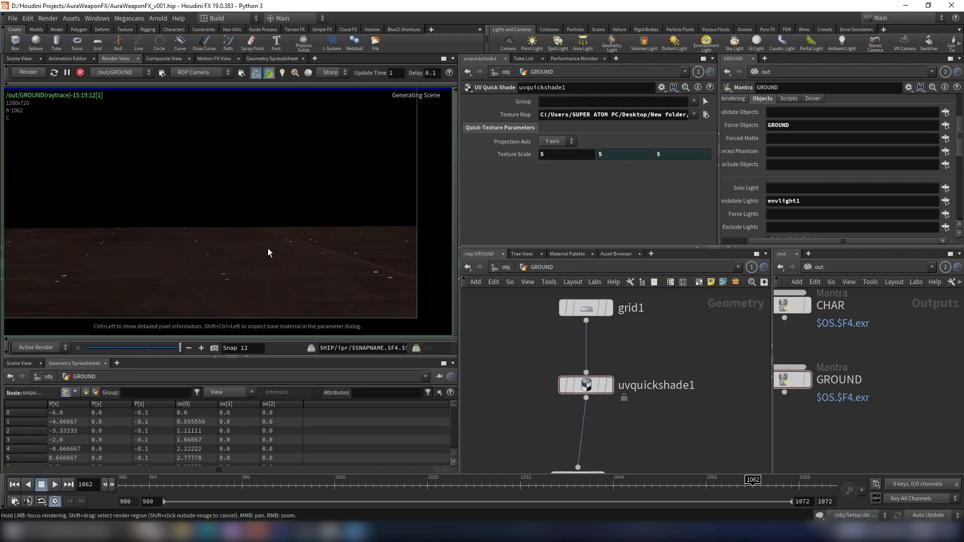
pyautogui.scroll(-1, 279, 258)
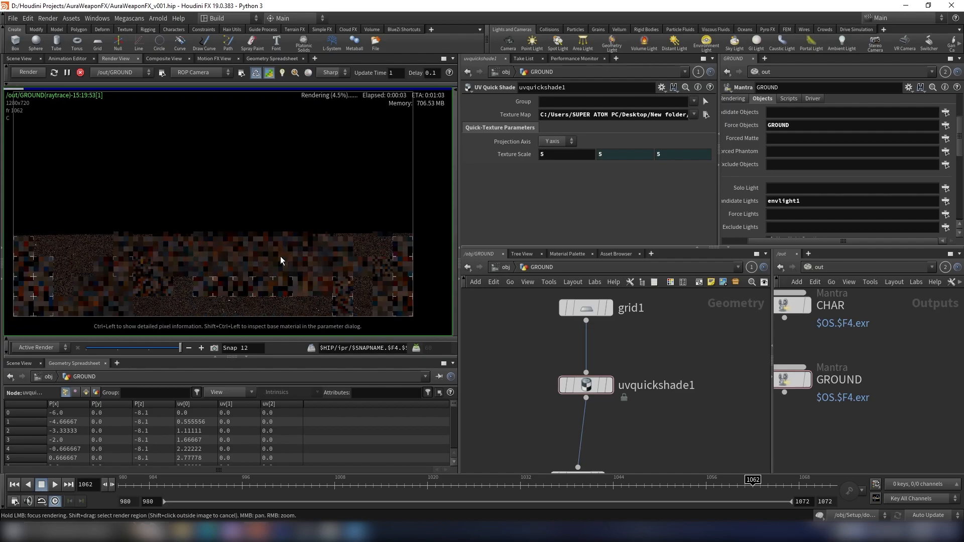
pyautogui.scroll(3, 246, 291)
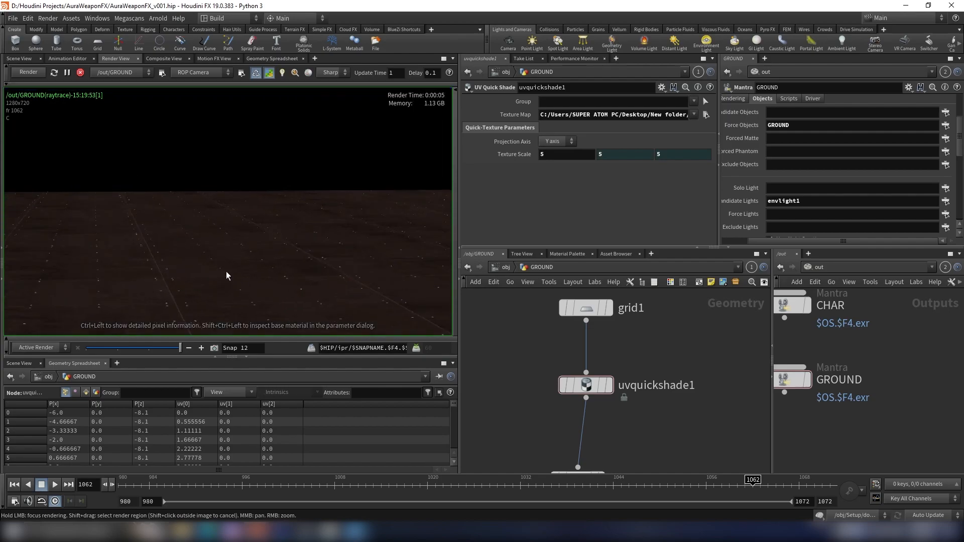
# - Render the CHAR pass and compare it with the reference teaser video in the browser, then stop rendering
pyautogui.moveTo(180, 349)
pyautogui.mouseDown()
pyautogui.moveTo(157, 353)
pyautogui.moveTo(182, 353)
pyautogui.mouseUp()
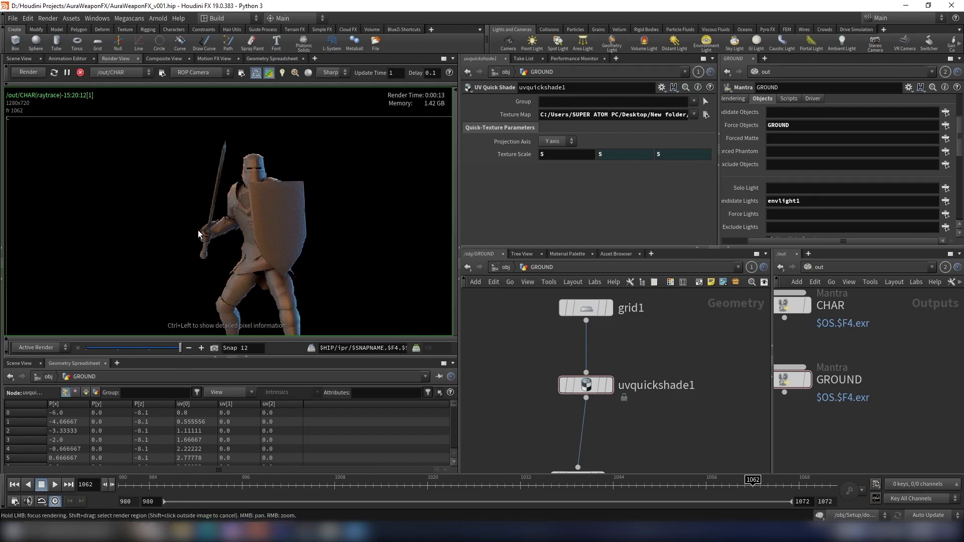
pyautogui.scroll(2, 215, 142)
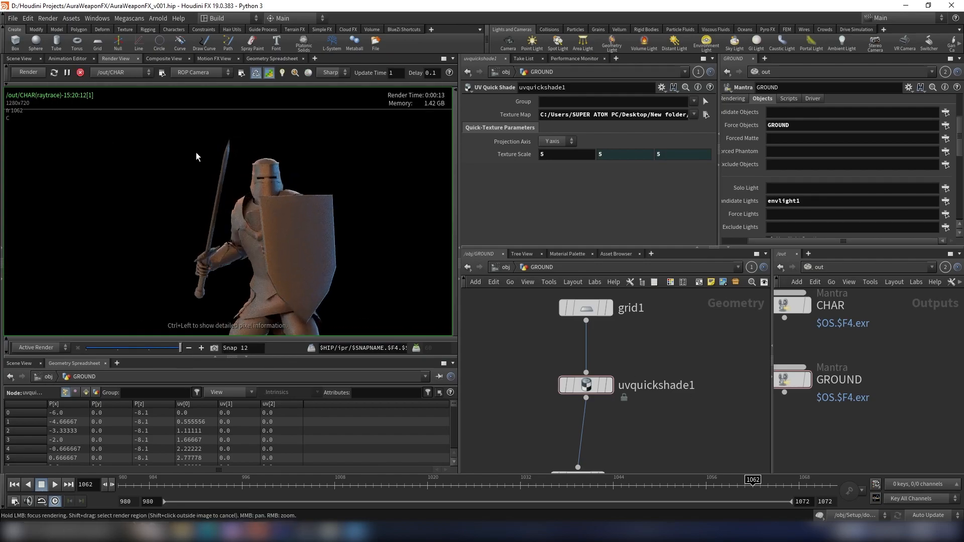
pyautogui.moveTo(295, 240); pyautogui.dragTo(267, 185, button='middle')
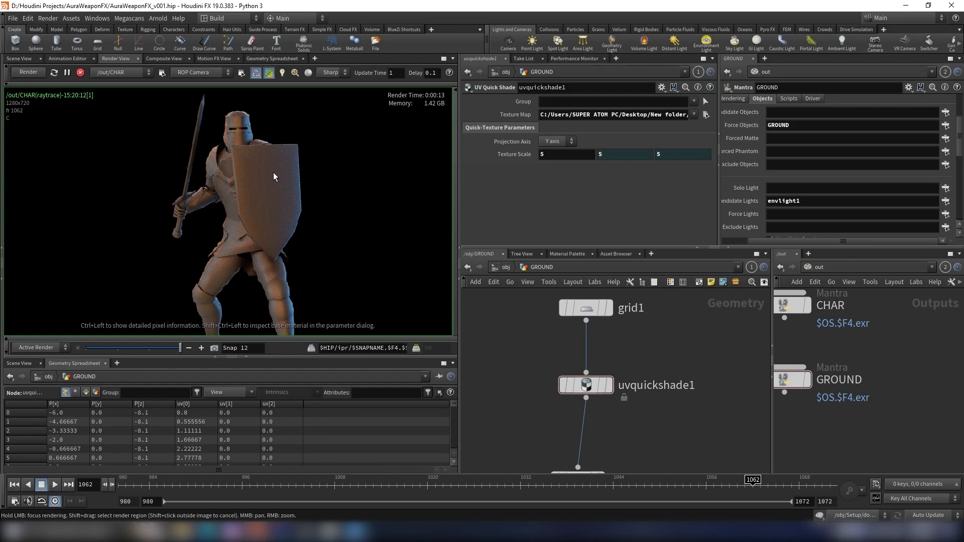
pyautogui.hotkey('alt', 'Tab')
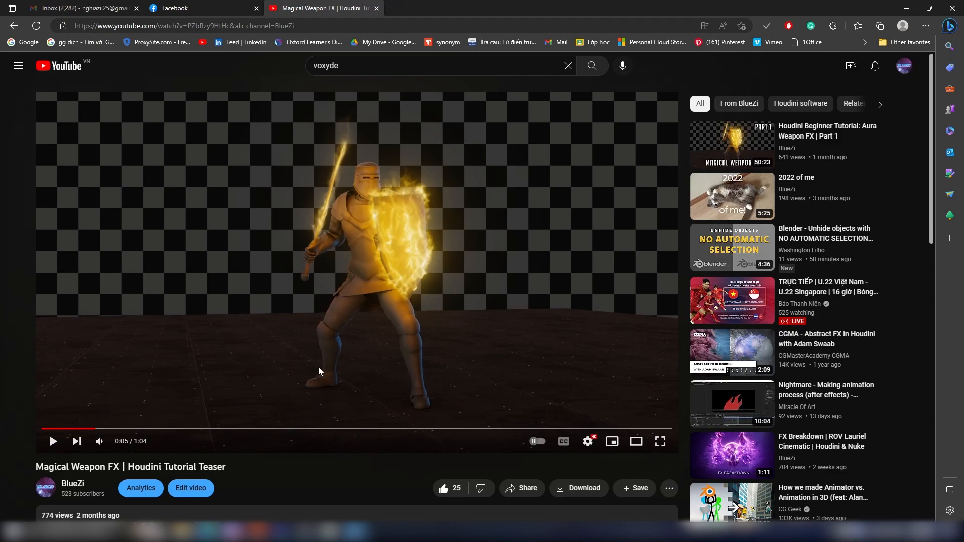
pyautogui.hotkey('alt', 'Tab')
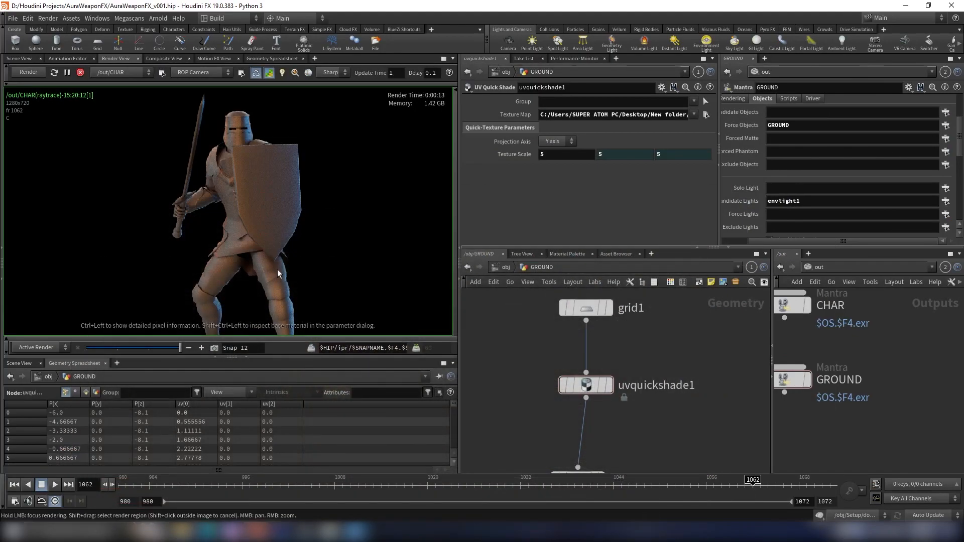
pyautogui.moveTo(281, 260); pyautogui.dragTo(285, 278, button='middle')
pyautogui.scroll(3, 272, 215)
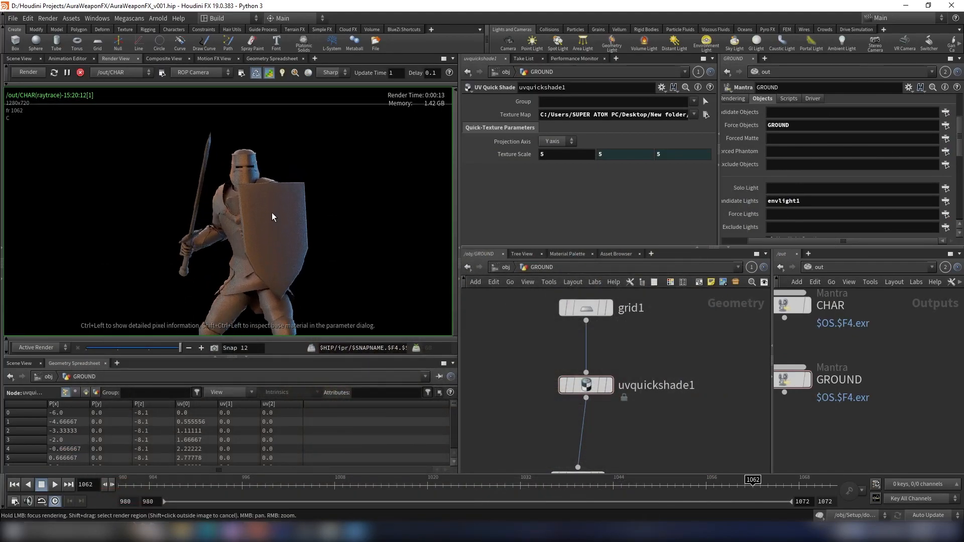
pyautogui.click(84, 73)
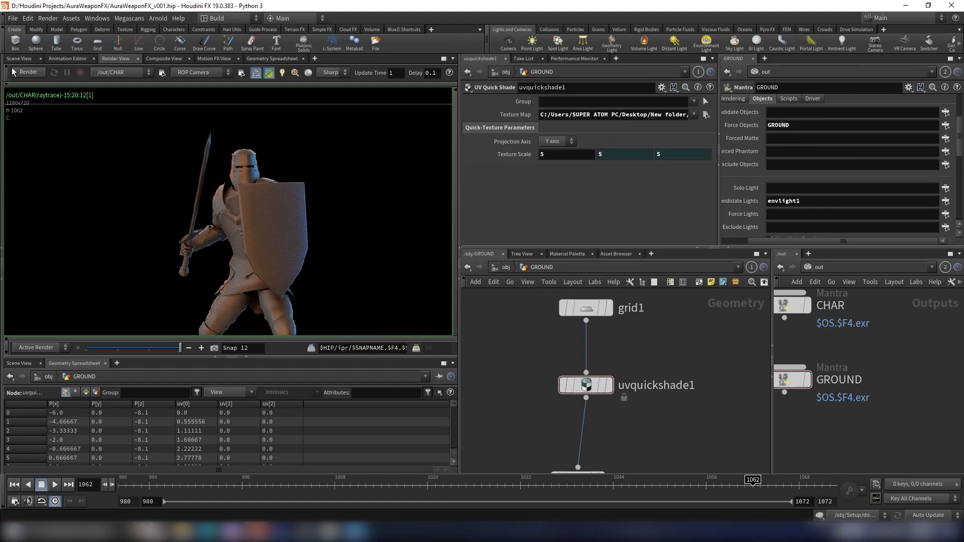
# - Return to the obj network level and switch to the Scene View viewport
pyautogui.click(506, 267)
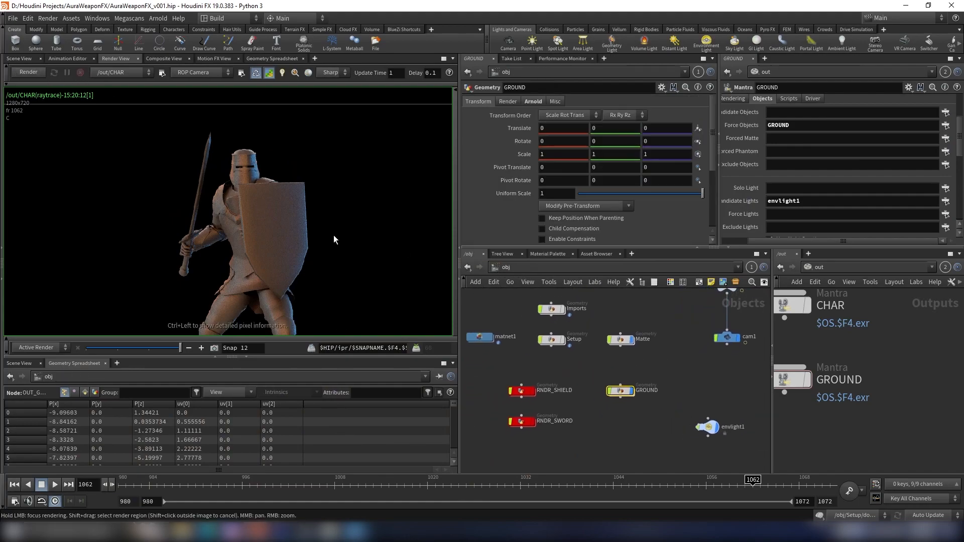
pyautogui.click(19, 58)
pyautogui.scroll(3, 578, 357)
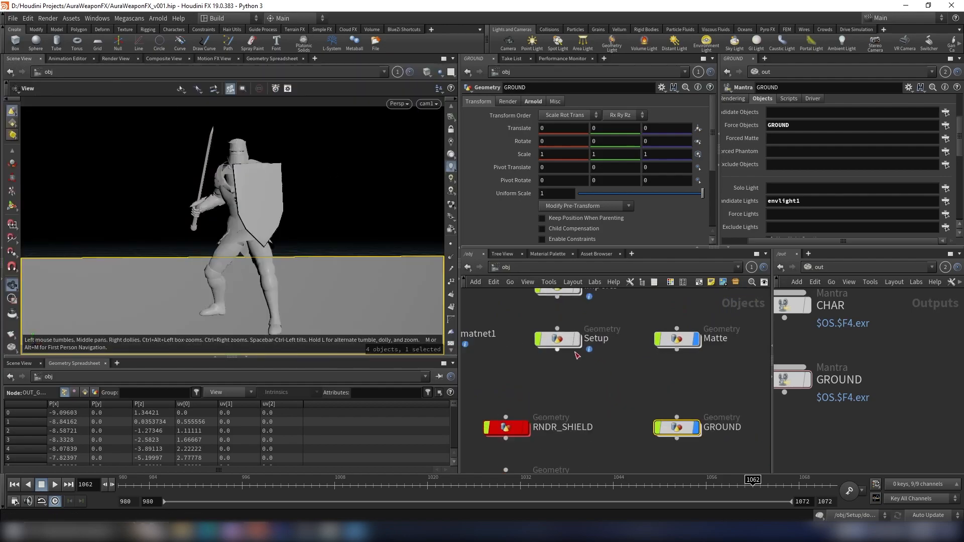
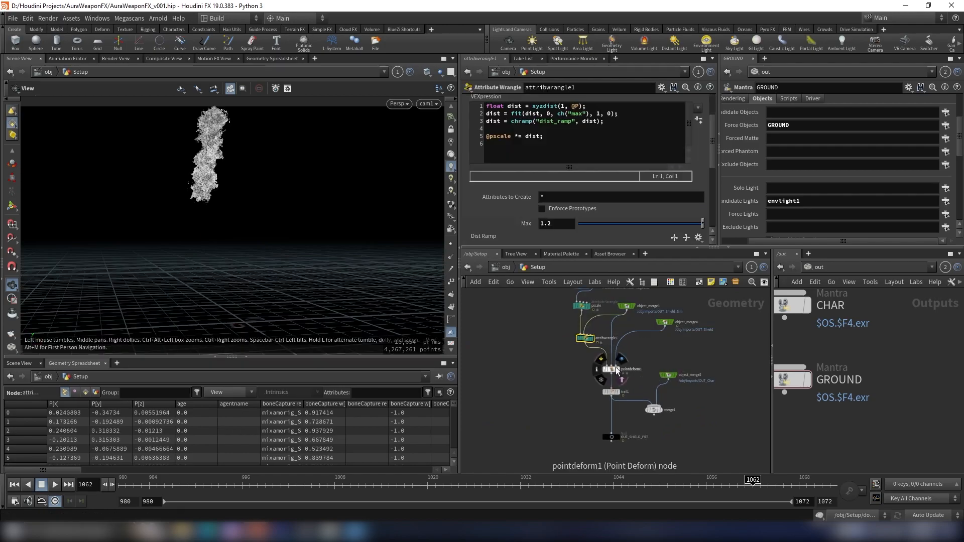
# - Add an Attribute Wrangle named filter wired after the OUT_Char object merge
pyautogui.scroll(1, 529, 350)
pyautogui.click(506, 376)
pyautogui.scroll(-3, 620, 394)
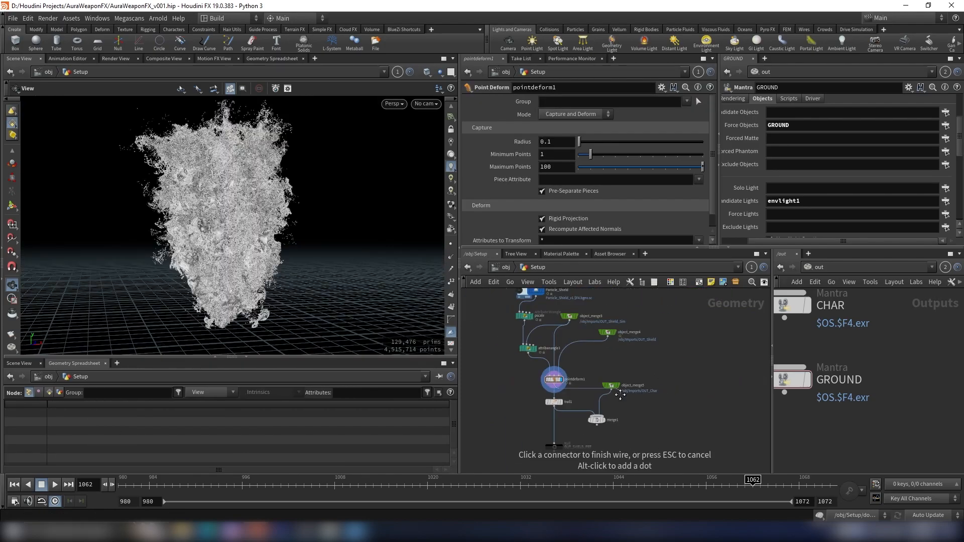
pyautogui.moveTo(620, 394); pyautogui.dragTo(542, 348, button='middle')
pyautogui.press('Tab')
pyautogui.write('wr')
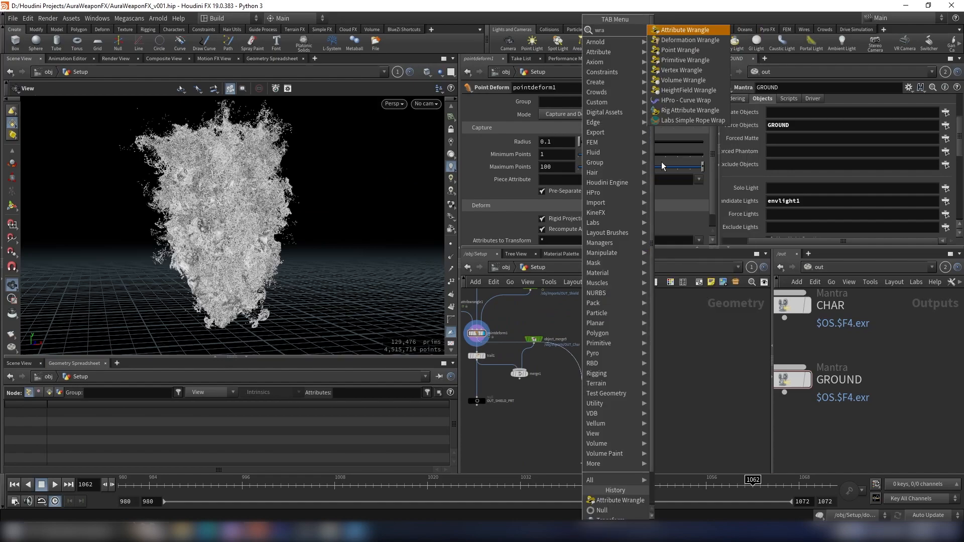
pyautogui.click(719, 31)
pyautogui.scroll(3, 634, 356)
pyautogui.click(565, 388)
pyautogui.doubleClick(590, 398)
pyautogui.write('filter')
pyautogui.press('Return')
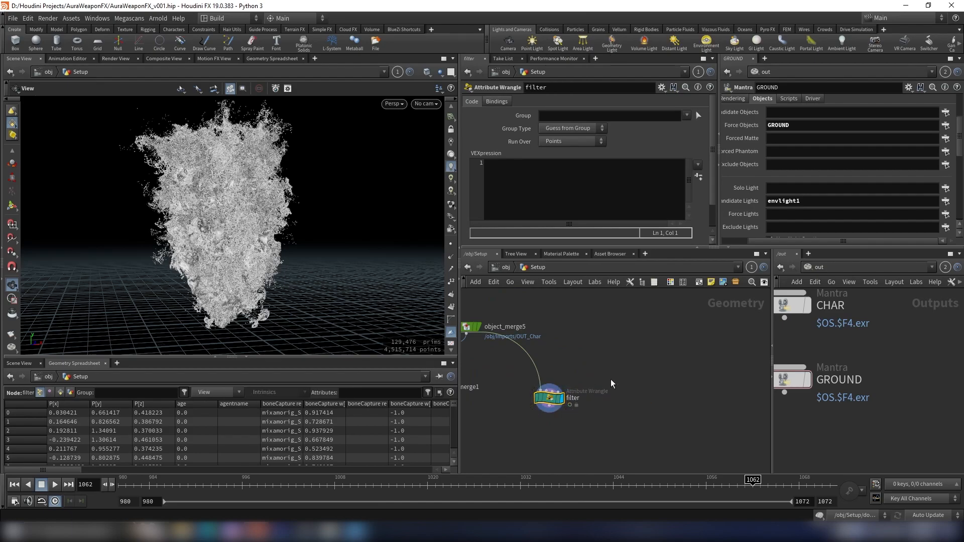
pyautogui.moveTo(321, 234); pyautogui.dragTo(406, 291)
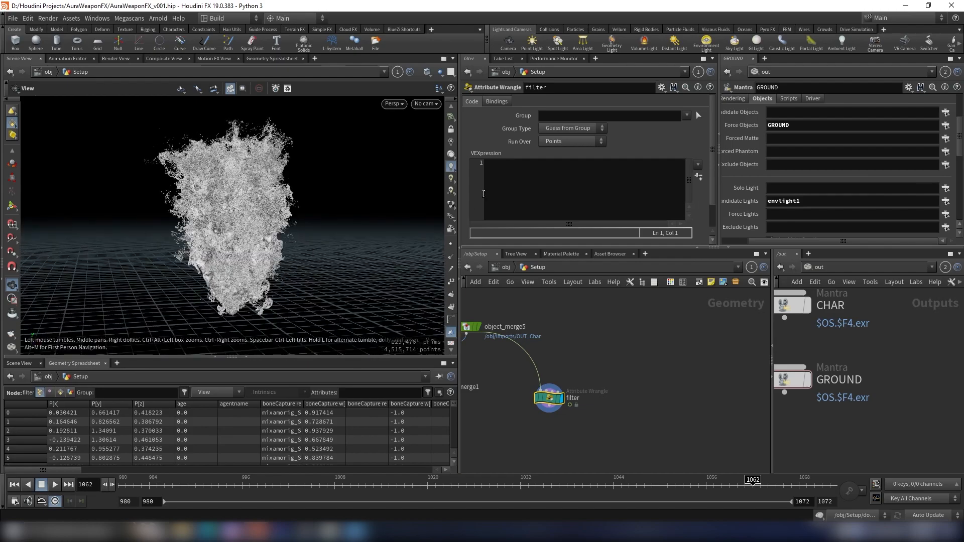
pyautogui.click(516, 197)
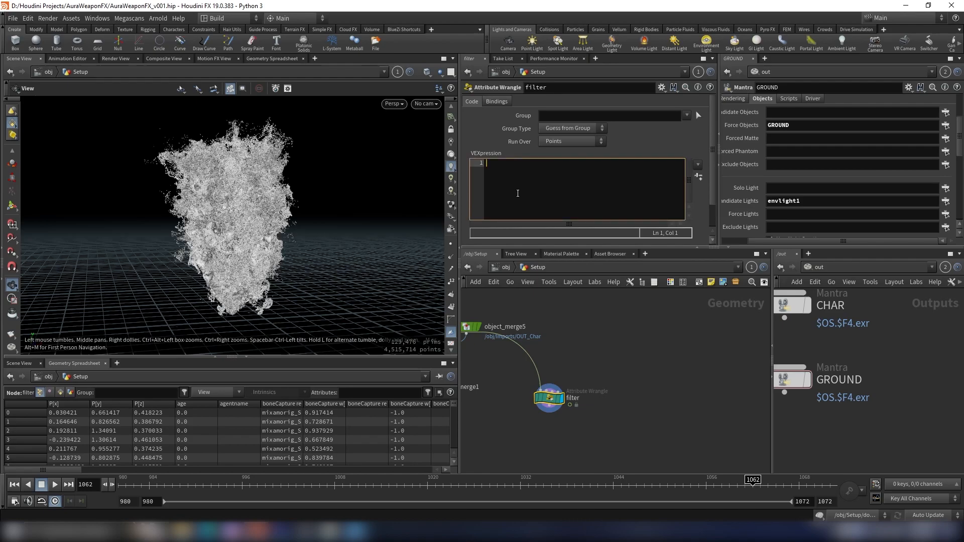
pyautogui.write('if(@')
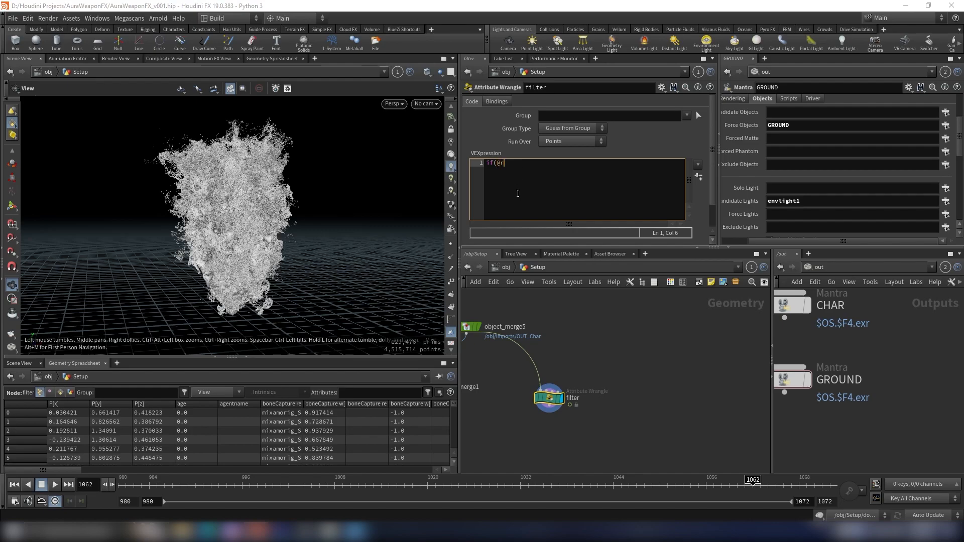
pyautogui.press('BackSpace')
pyautogui.write('ran')
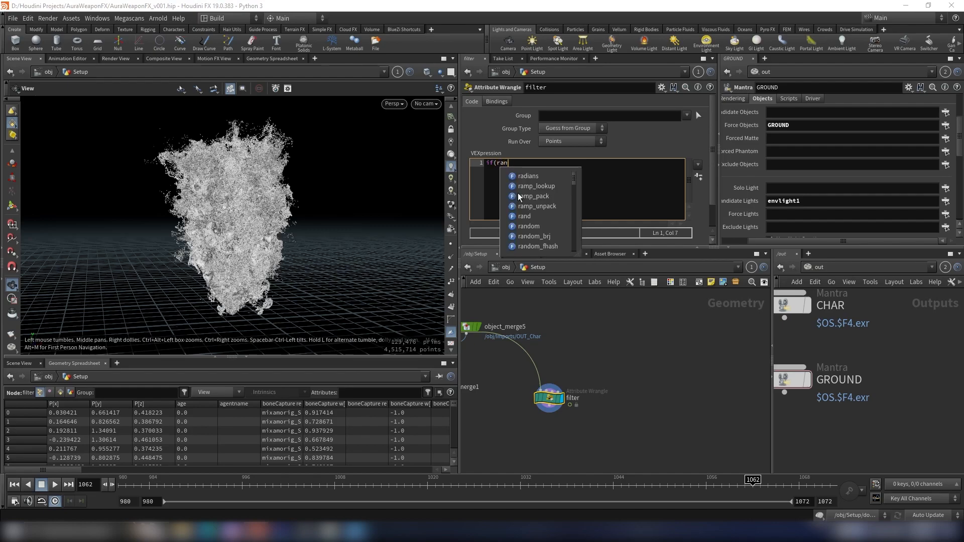
pyautogui.write('d(@id)<')
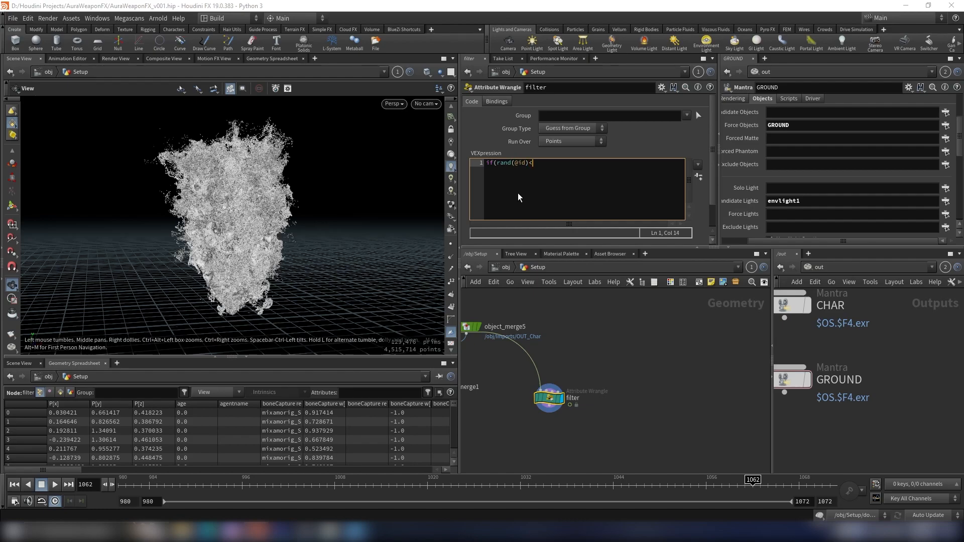
pyautogui.write('ch(')
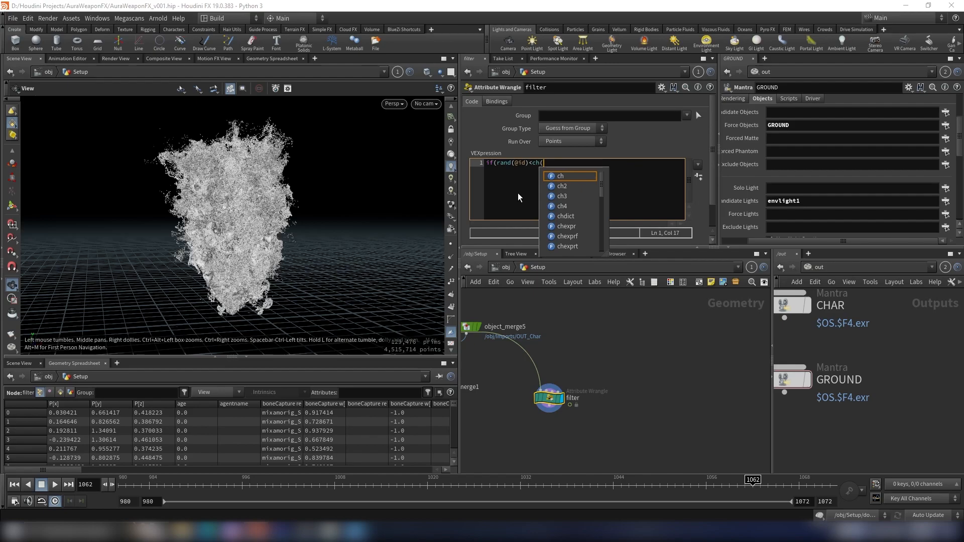
pyautogui.write('"thresh')
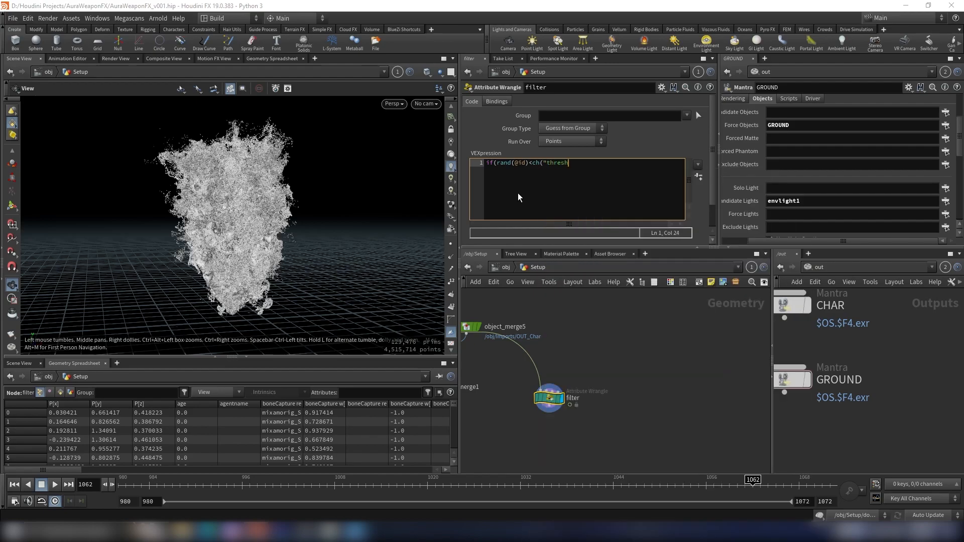
pyautogui.write('old")) removep')
pyautogui.press('Escape')
pyautogui.write('oint')
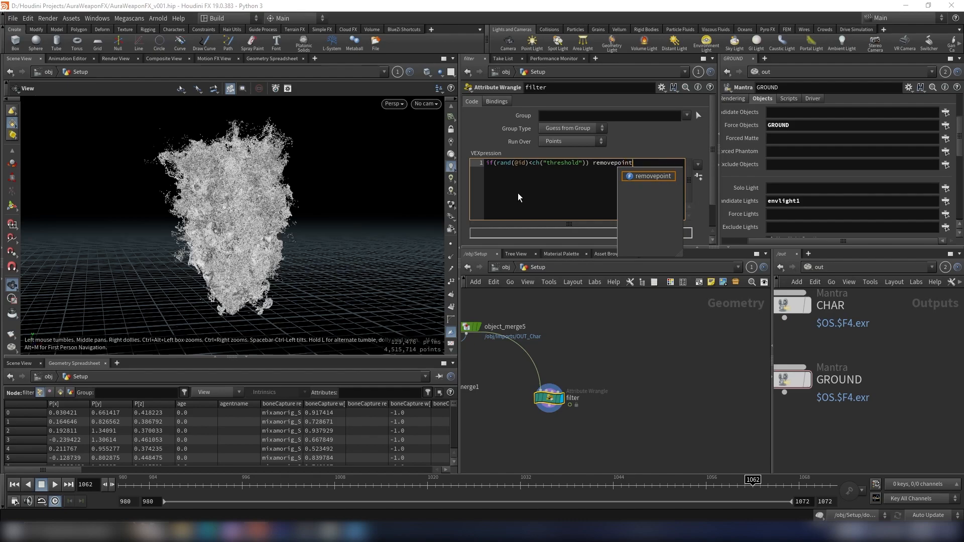
pyautogui.press('Escape')
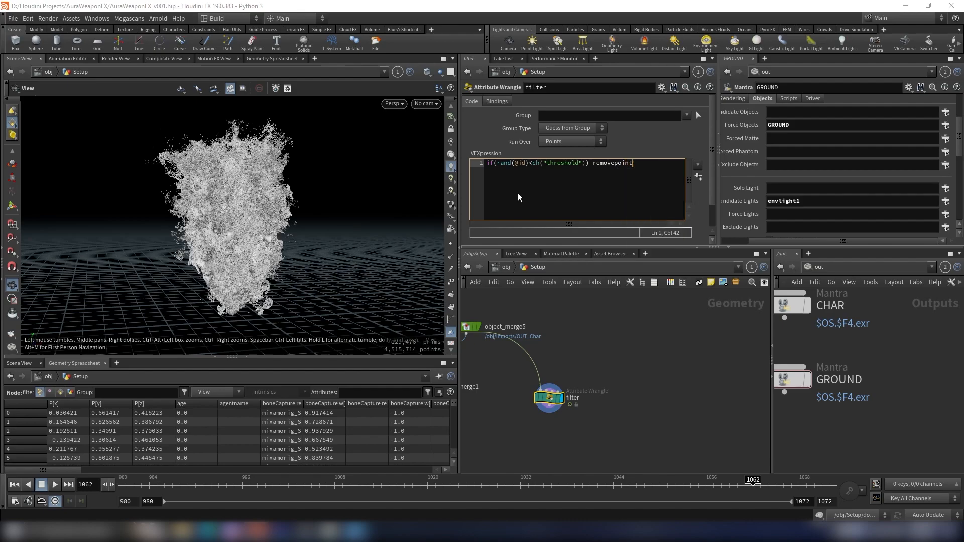
pyautogui.write('(')
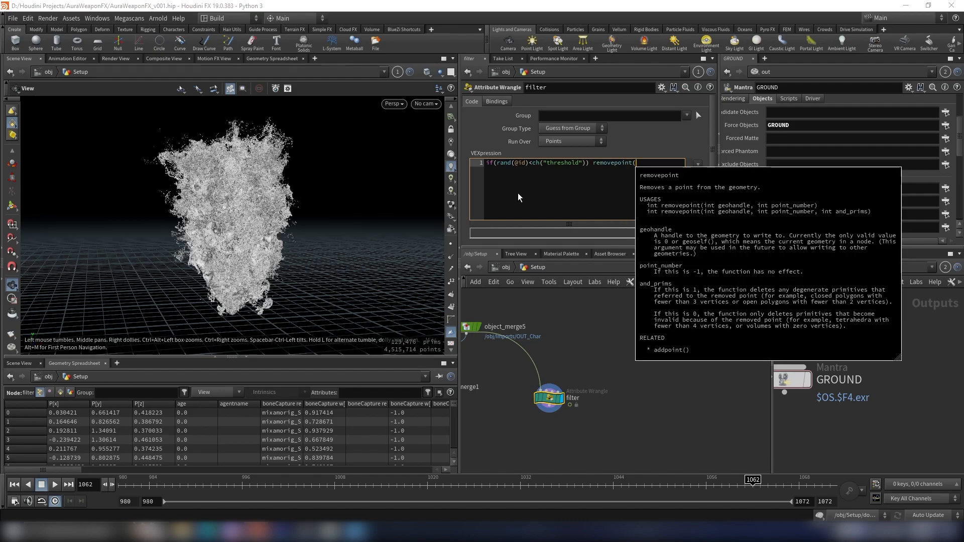
pyautogui.write('0')
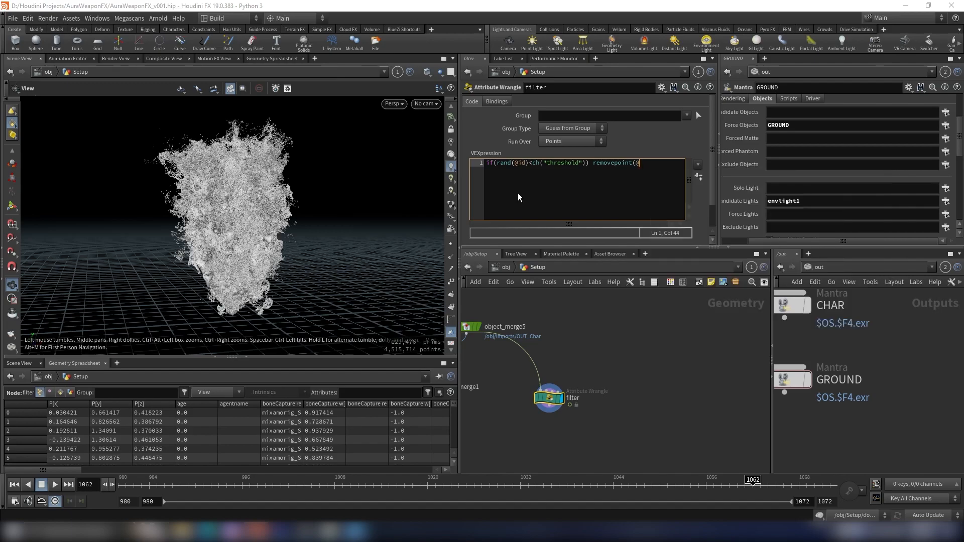
pyautogui.write(', @ptnum);')
# - Create the spare parameter for the wrangle code and set Threshold to 0.99
pyautogui.click(691, 179)
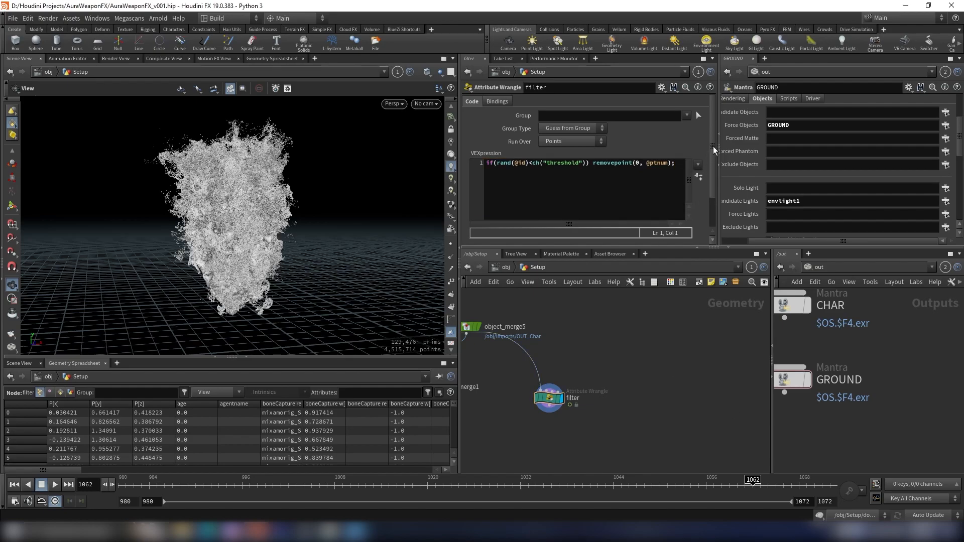
pyautogui.scroll(-2, 701, 191)
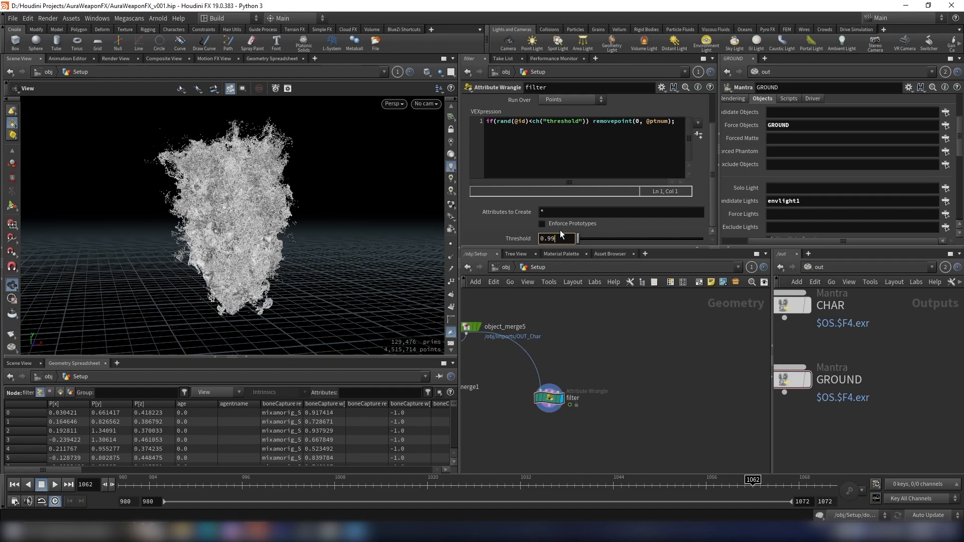
pyautogui.press('Return')
# - Compare the particle cloud with the filter node bypassed and active in the viewport
pyautogui.scroll(3, 226, 171)
pyautogui.moveTo(245, 220); pyautogui.dragTo(237, 203)
pyautogui.moveTo(322, 288); pyautogui.dragTo(321, 245, button='middle')
pyautogui.scroll(2, 321, 245)
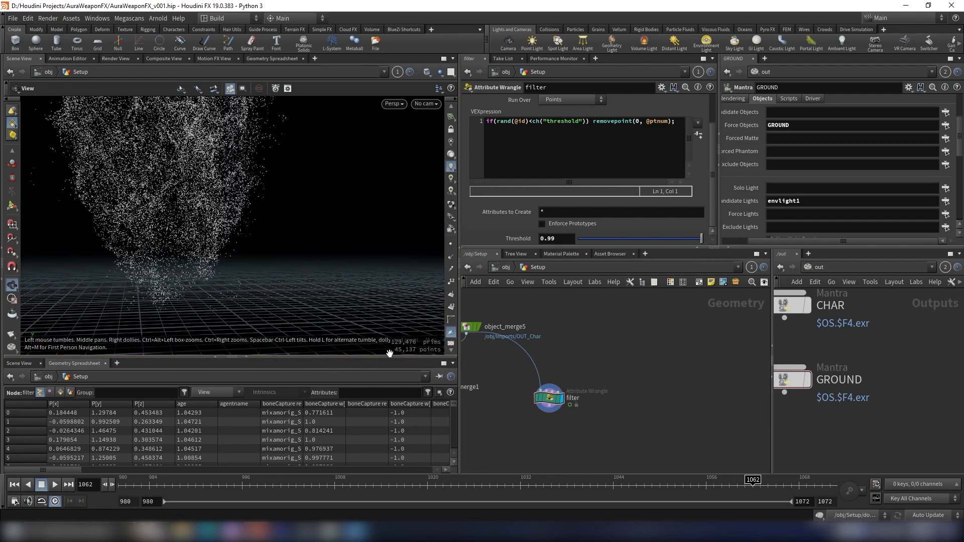
pyautogui.click(534, 385)
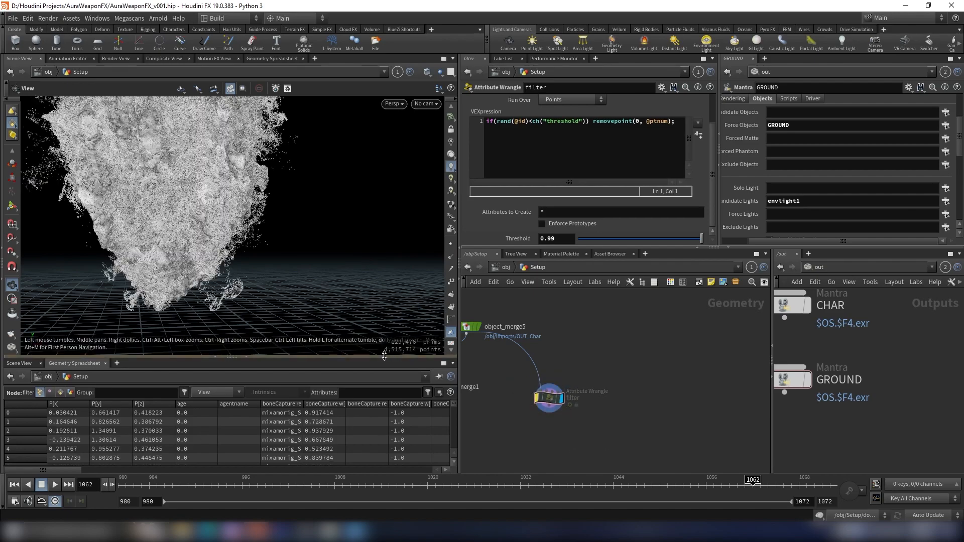
pyautogui.scroll(-3, 283, 266)
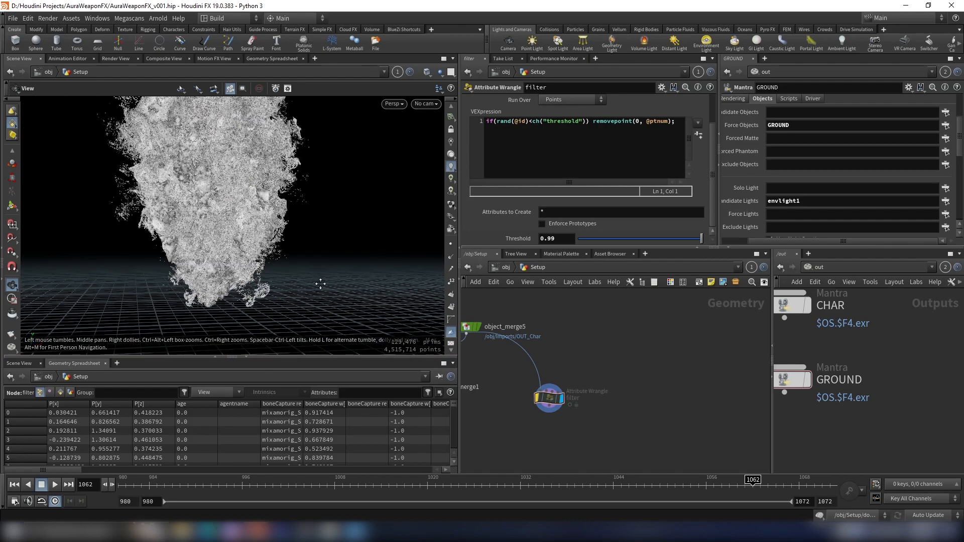
pyautogui.moveTo(316, 279); pyautogui.dragTo(351, 301, button='middle')
pyautogui.click(535, 385)
pyautogui.scroll(-2, 595, 366)
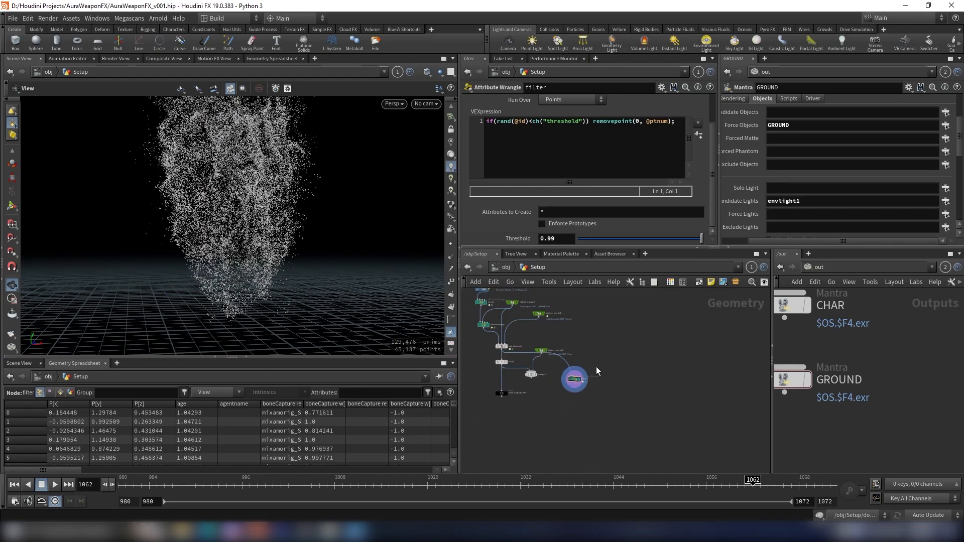
# - Add a new Attribute Wrangle wired below the filter node
pyautogui.scroll(-1, 606, 370)
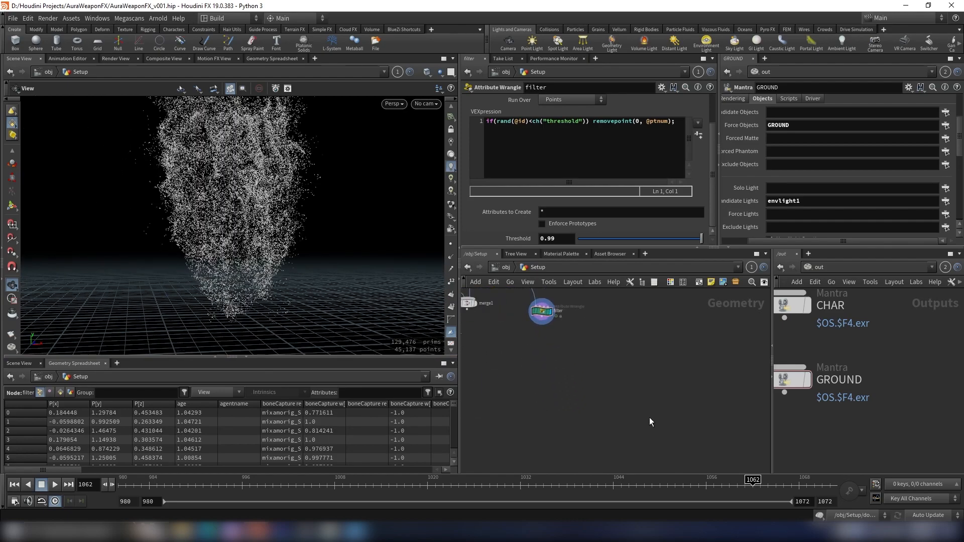
pyautogui.press('Tab')
pyautogui.press('Escape')
pyautogui.scroll(3, 582, 339)
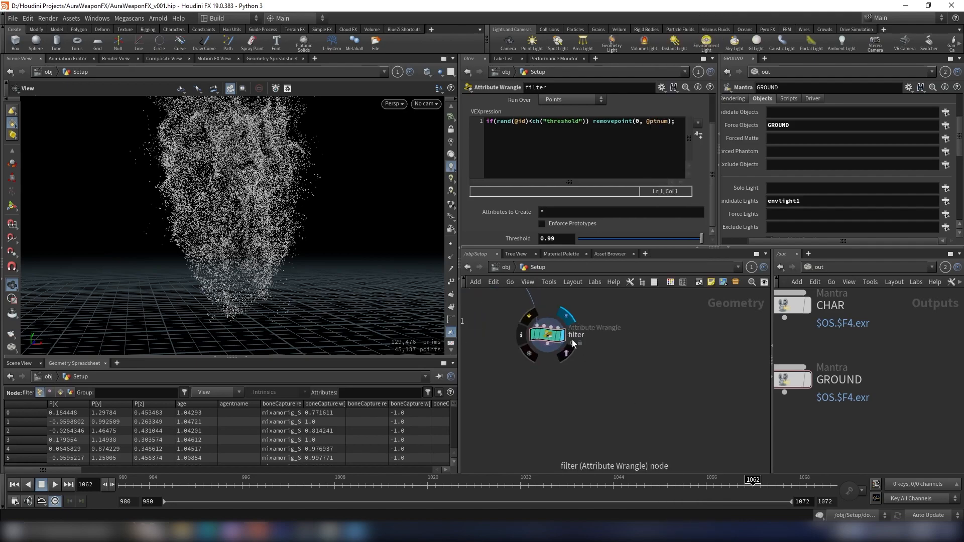
pyautogui.moveTo(567, 336); pyautogui.dragTo(604, 360, button='middle')
pyautogui.press('Tab')
pyautogui.write('wra')
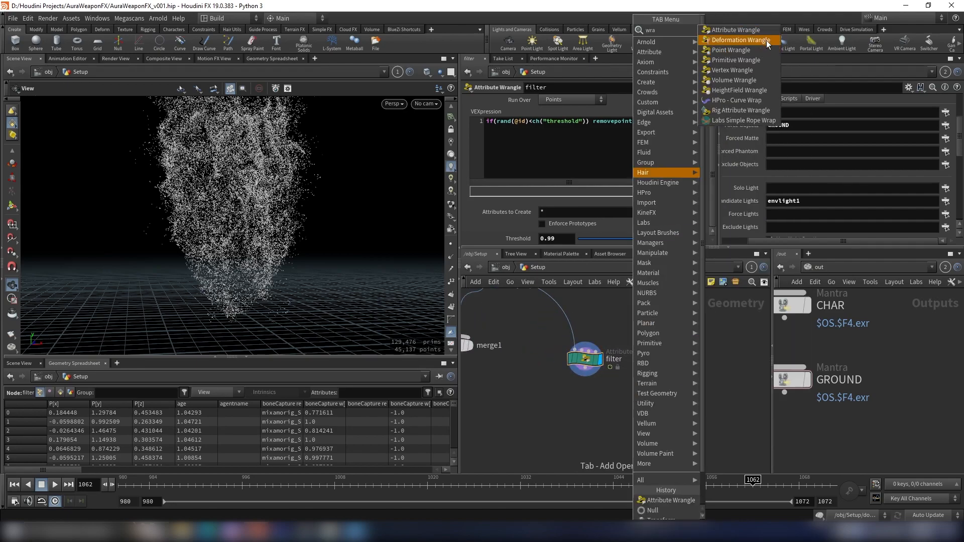
pyautogui.click(733, 30)
pyautogui.click(577, 412)
# - Examine the existing pscale wrangle's code and parameters, then return to the new wrangle
pyautogui.click(595, 398)
pyautogui.scroll(-5, 601, 400)
pyautogui.moveTo(605, 403); pyautogui.dragTo(667, 452, button='middle')
pyautogui.scroll(3, 589, 348)
pyautogui.scroll(4, 541, 414)
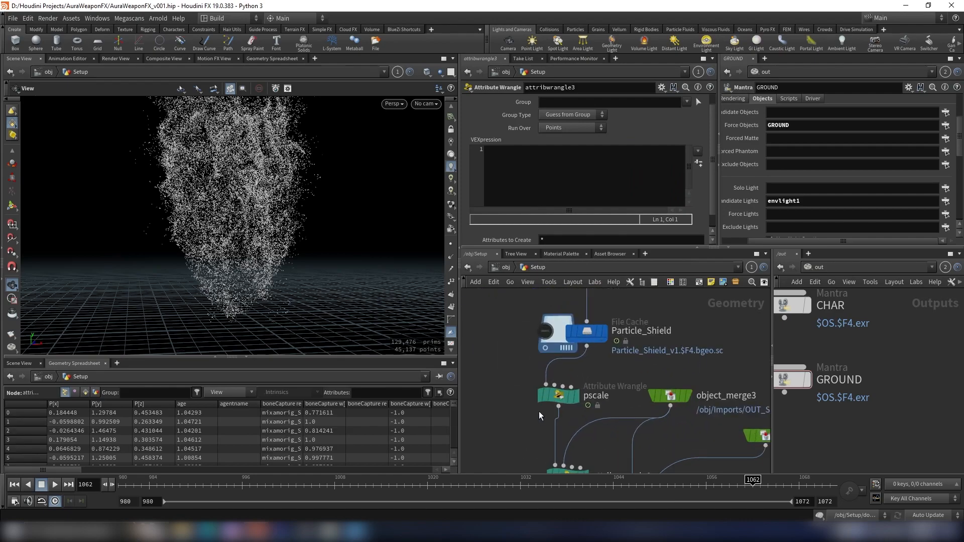
pyautogui.click(573, 400)
pyautogui.scroll(-1, 573, 217)
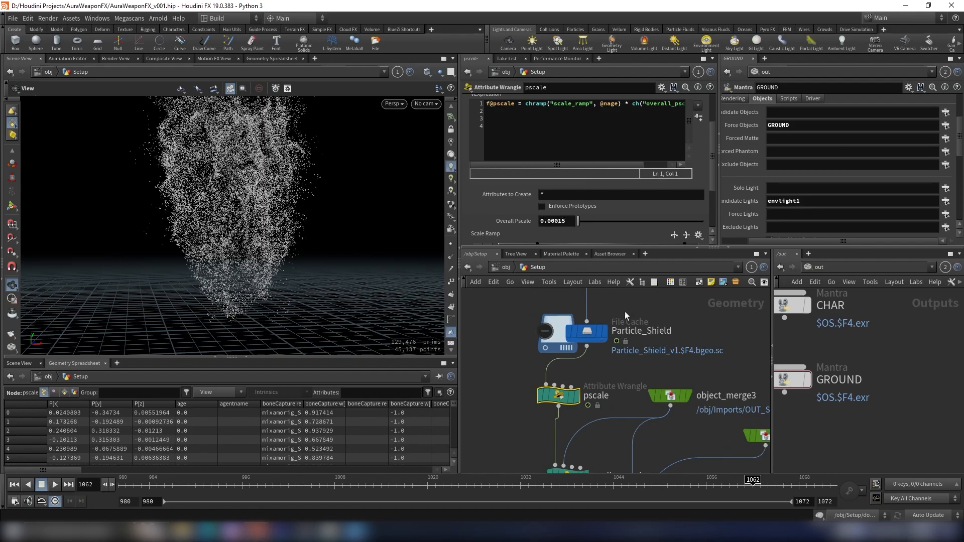
pyautogui.scroll(-5, 614, 306)
pyautogui.moveTo(703, 464); pyautogui.dragTo(594, 359, button='middle')
pyautogui.scroll(4, 594, 362)
pyautogui.moveTo(589, 370); pyautogui.dragTo(598, 373)
pyautogui.moveTo(646, 357); pyautogui.dragTo(660, 388, button='middle')
pyautogui.click(569, 165)
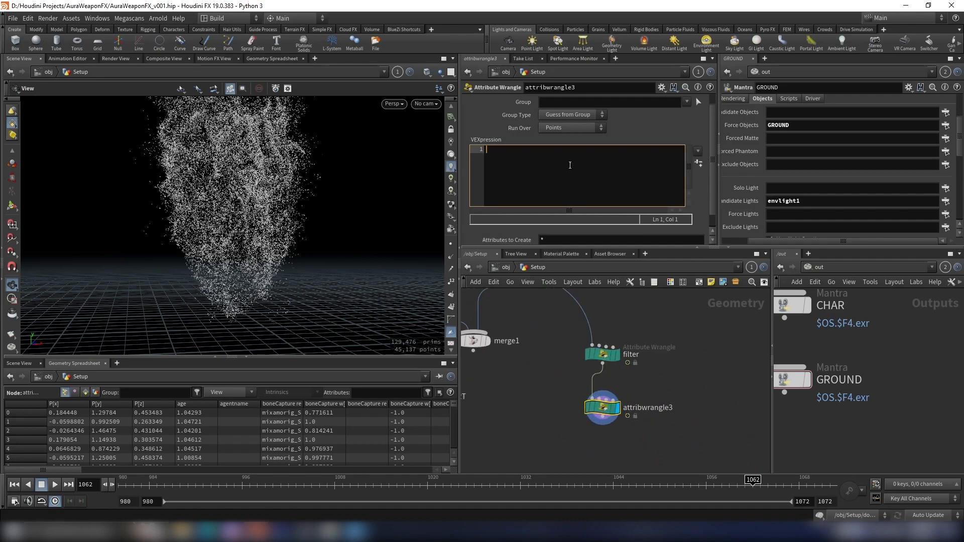
pyautogui.write('@pscale = ch("')
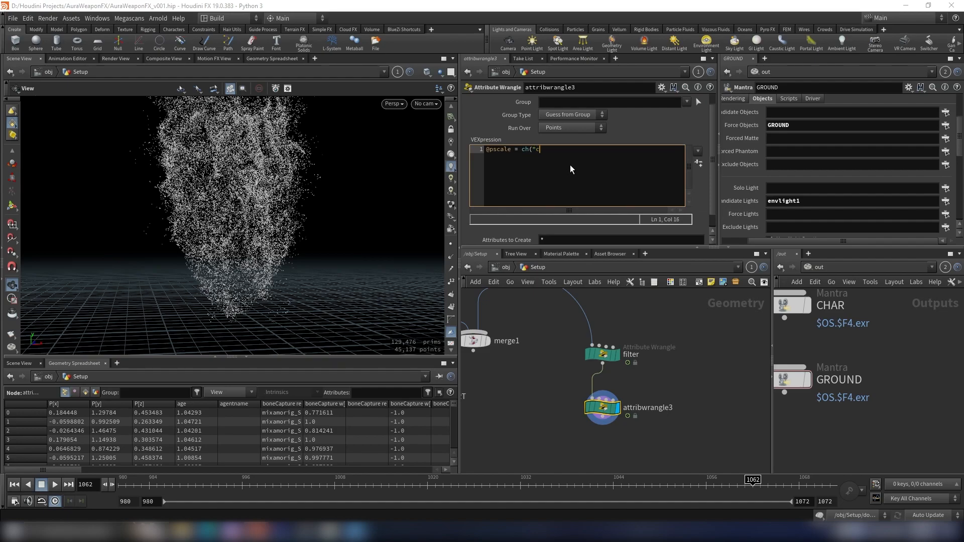
pyautogui.write('pscale");')
pyautogui.click(662, 320)
# - Create the spare Pscale parameter and set it to 0.005
pyautogui.click(697, 163)
pyautogui.moveTo(712, 164); pyautogui.dragTo(712, 195)
pyautogui.moveTo(569, 238); pyautogui.dragTo(415, 246)
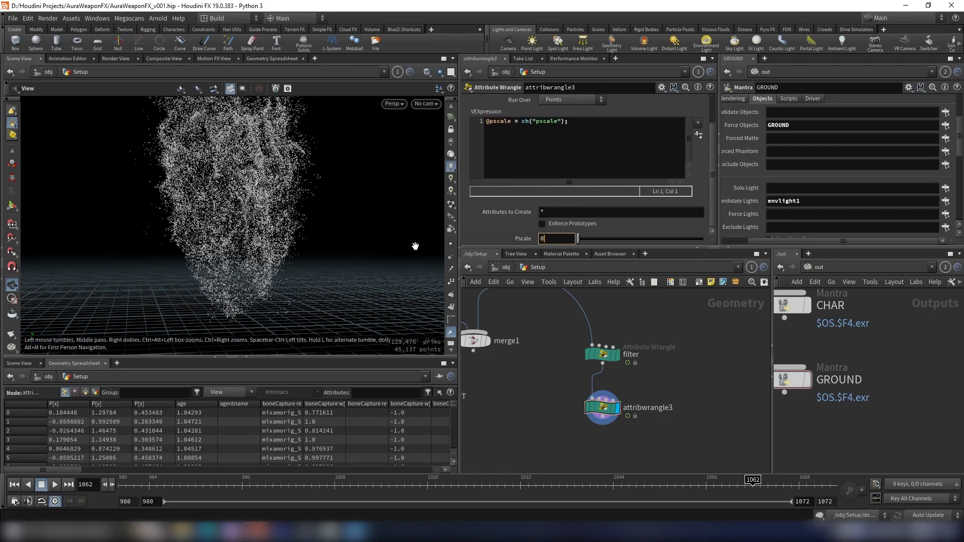
pyautogui.press('Return')
# - Add a VDB from Particles node connected below attribwrangle3
pyautogui.scroll(-1, 690, 420)
pyautogui.moveTo(691, 420); pyautogui.dragTo(679, 352, button='middle')
pyautogui.moveTo(305, 285); pyautogui.dragTo(272, 246)
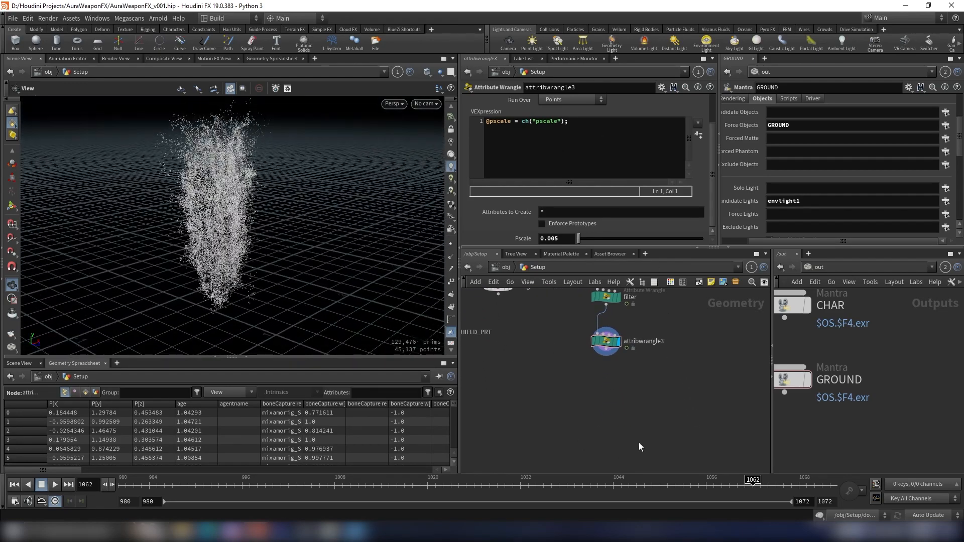
pyautogui.press('Tab')
pyautogui.write('vdb fr')
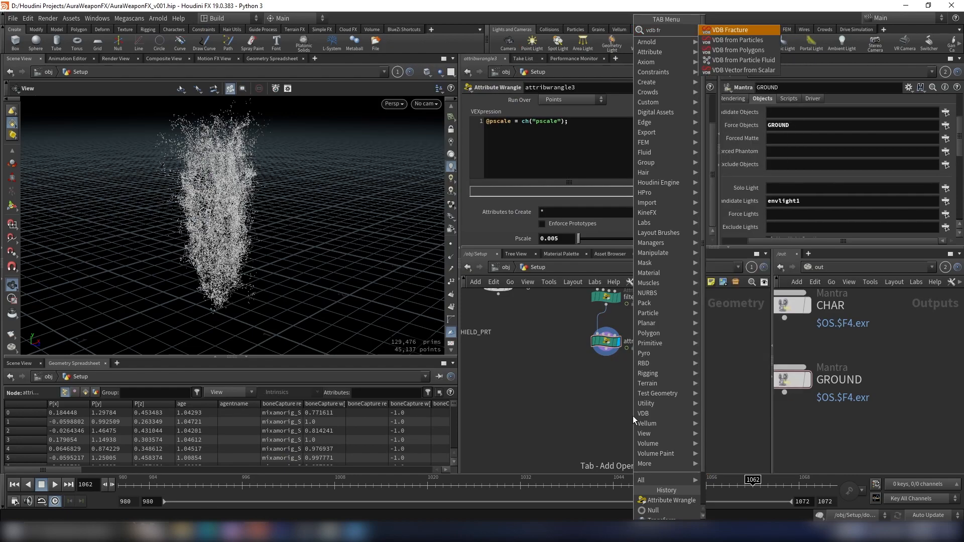
pyautogui.press('Down')
pyautogui.press('Return')
pyautogui.click(616, 383)
pyautogui.scroll(3, 632, 365)
pyautogui.moveTo(687, 390); pyautogui.dragTo(668, 424, button='middle')
pyautogui.click(560, 366)
pyautogui.click(570, 422)
pyautogui.moveTo(666, 377); pyautogui.dragTo(670, 394, button='middle')
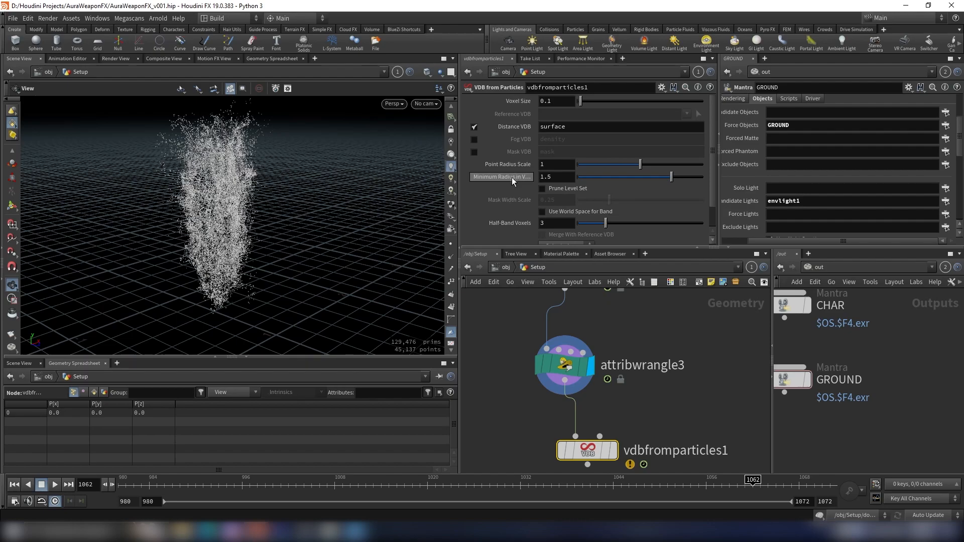
# - Copy the Voxel Size parameter and paste it as a relative reference into Minimum Radius in Voxels
pyautogui.rightClick(519, 103)
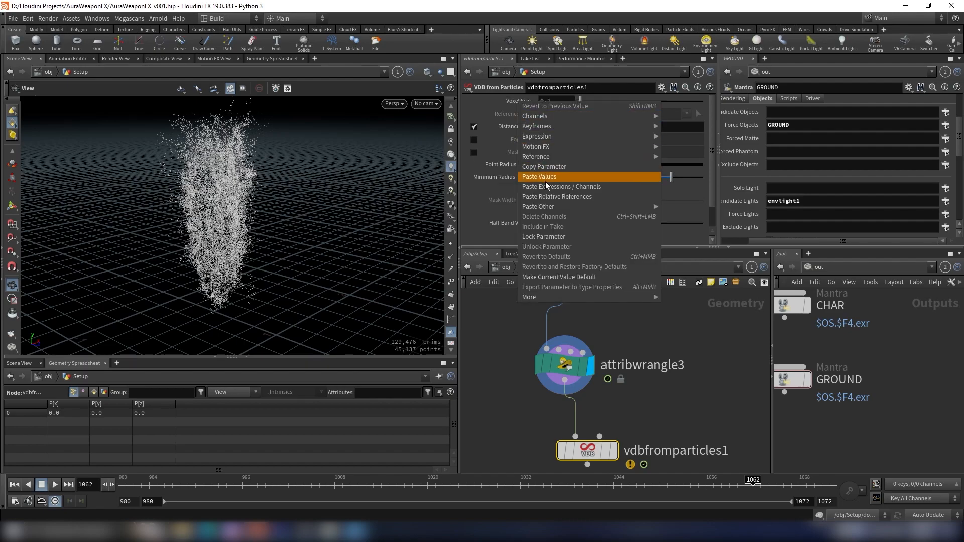
pyautogui.click(550, 168)
pyautogui.rightClick(512, 184)
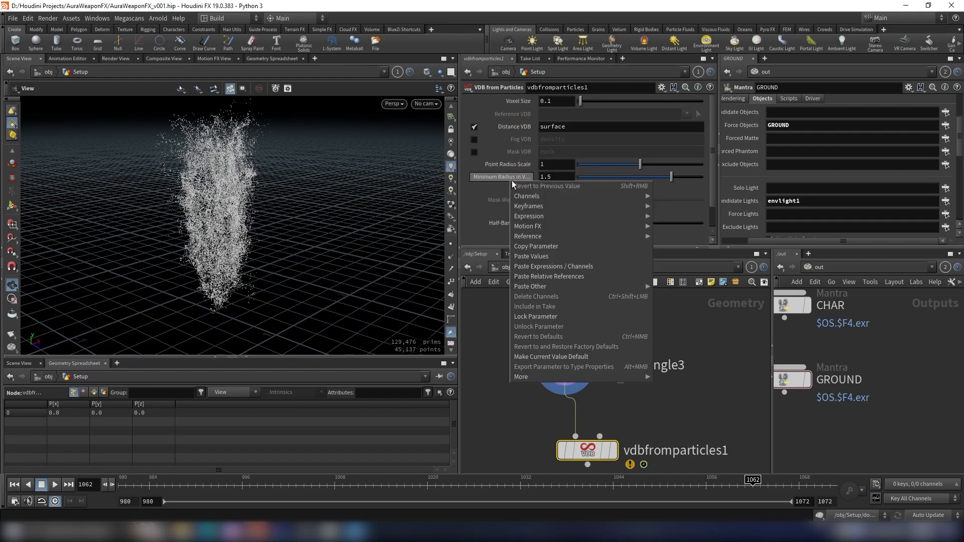
pyautogui.click(561, 276)
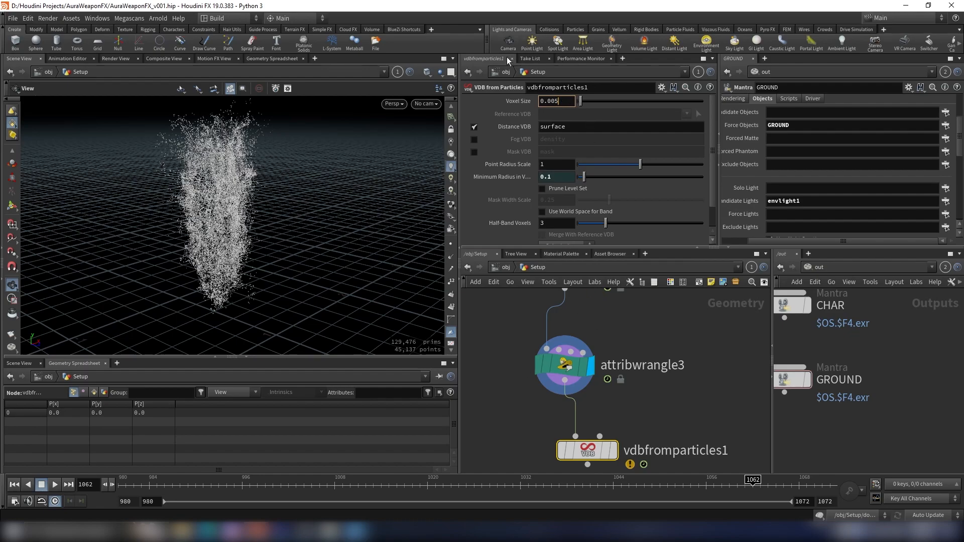
pyautogui.click(565, 365)
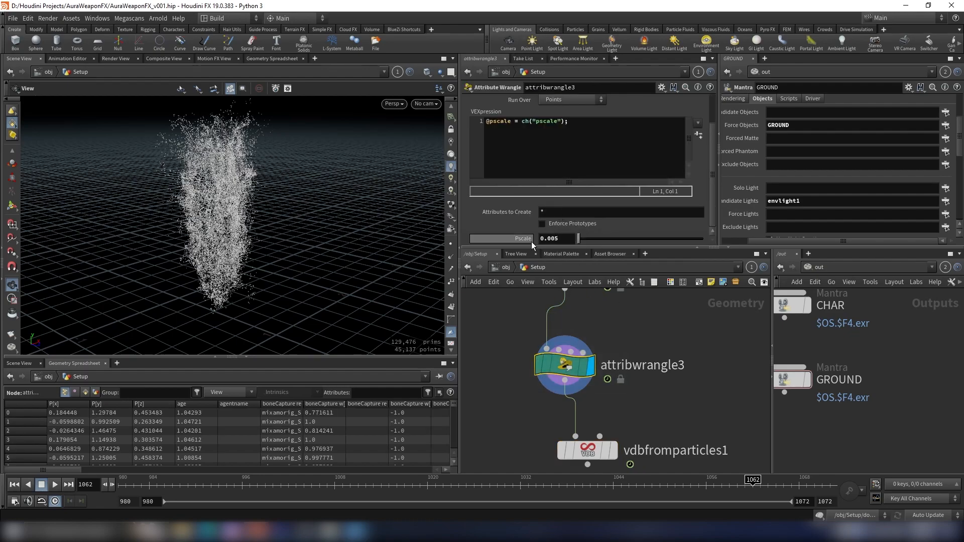
# - Display the VDB from Particles node's output in the viewport and inspect the resulting voxels
pyautogui.click(605, 456)
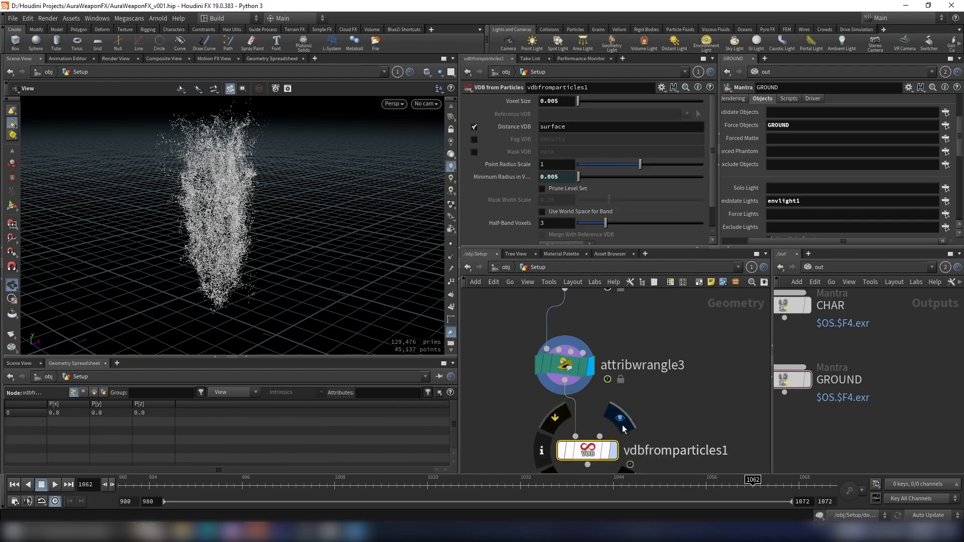
pyautogui.click(612, 451)
pyautogui.moveTo(173, 192); pyautogui.dragTo(177, 192)
pyautogui.scroll(-10, 703, 421)
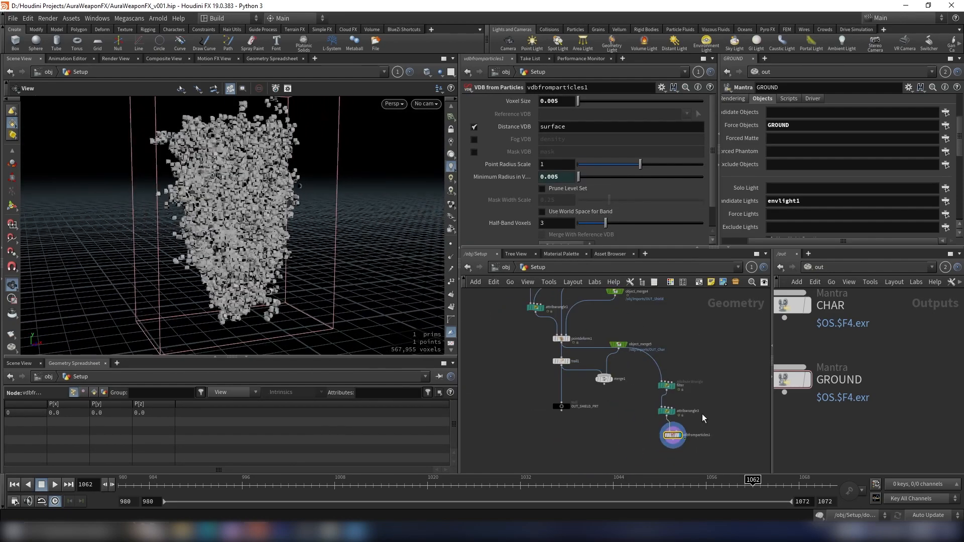
pyautogui.moveTo(704, 411); pyautogui.dragTo(689, 417, button='middle')
pyautogui.moveTo(538, 368); pyautogui.dragTo(505, 354, button='middle')
pyautogui.moveTo(271, 233); pyautogui.dragTo(251, 236)
pyautogui.scroll(-3, 287, 241)
pyautogui.scroll(3, 627, 416)
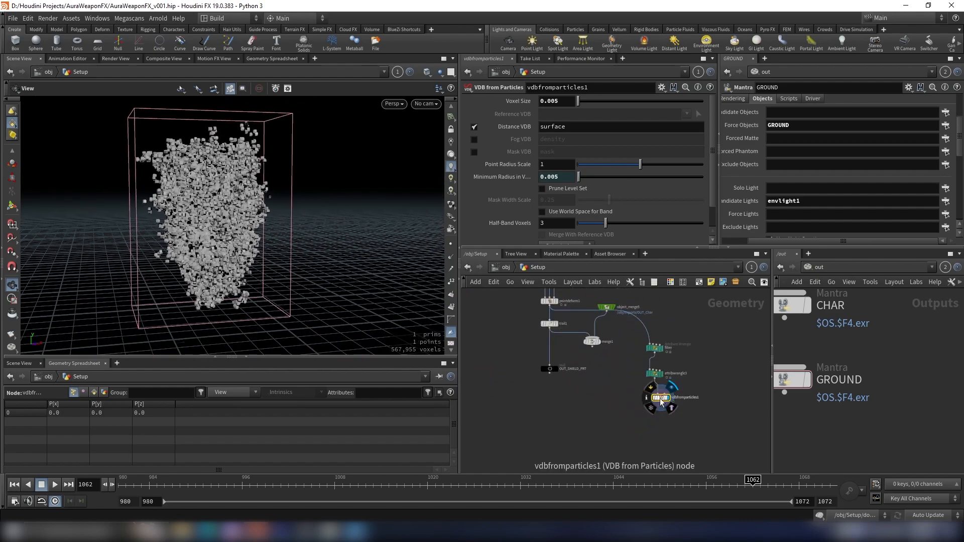
pyautogui.scroll(3, 627, 416)
pyautogui.moveTo(276, 206); pyautogui.dragTo(224, 209)
pyautogui.scroll(6, 320, 210)
pyautogui.scroll(3, 672, 406)
# - Add a VDB Smooth node below vdbfromparticles1 and set its Iterations to 1
pyautogui.press('Tab')
pyautogui.write('vdbsmo')
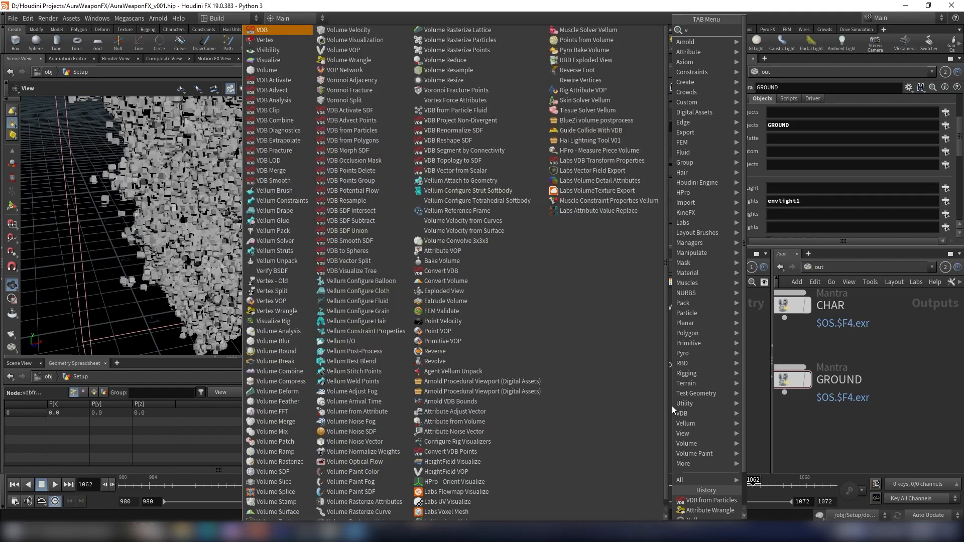
pyautogui.press('Return')
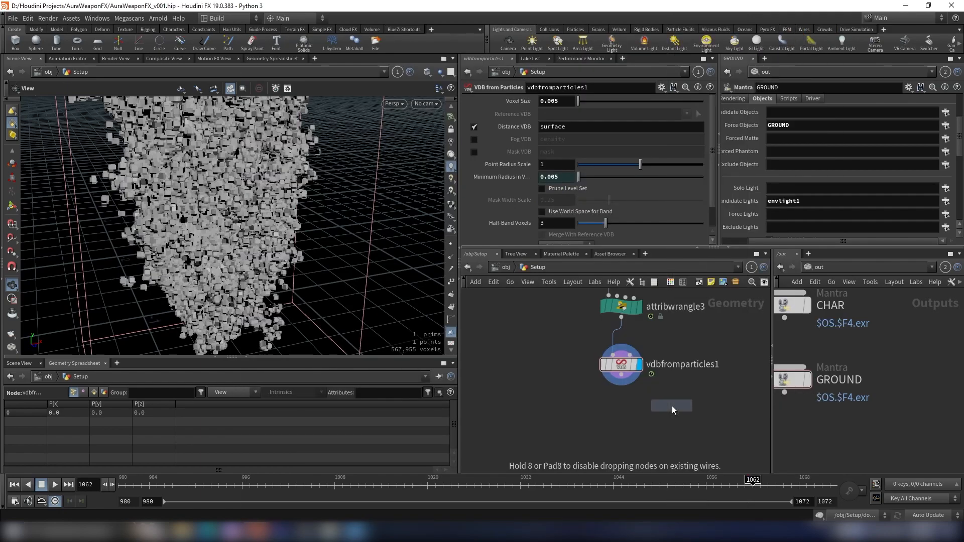
pyautogui.click(614, 421)
pyautogui.moveTo(607, 372); pyautogui.dragTo(627, 421)
pyautogui.click(650, 407)
pyautogui.moveTo(261, 233); pyautogui.dragTo(251, 177)
pyautogui.moveTo(393, 146); pyautogui.dragTo(402, 172, button='right')
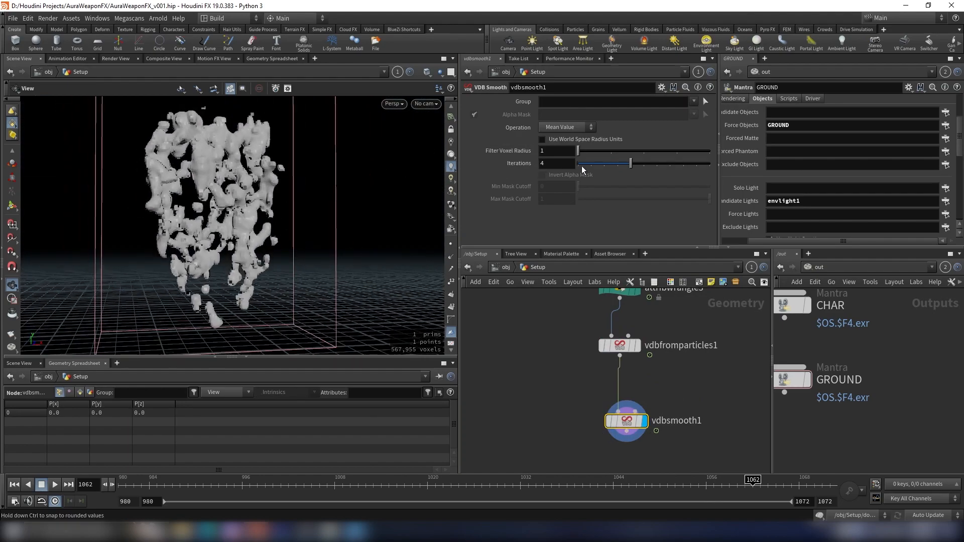
pyautogui.doubleClick(556, 163)
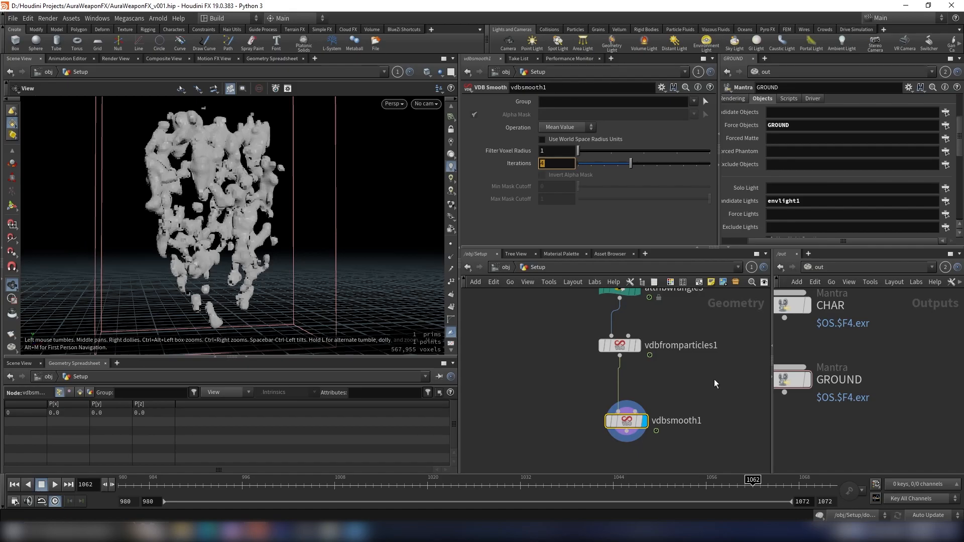
pyautogui.click(701, 372)
pyautogui.moveTo(247, 222); pyautogui.dragTo(384, 206)
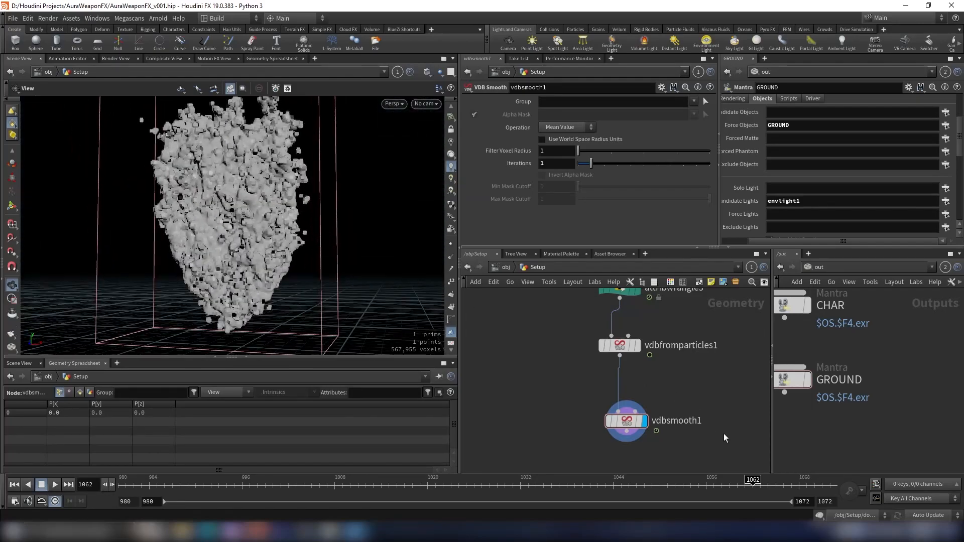
# - Add a Convert VDB node connected below vdbsmooth1 and set it as the displayed node
pyautogui.scroll(-2, 703, 419)
pyautogui.moveTo(661, 399); pyautogui.dragTo(656, 358, button='middle')
pyautogui.press('Tab')
pyautogui.write('convert')
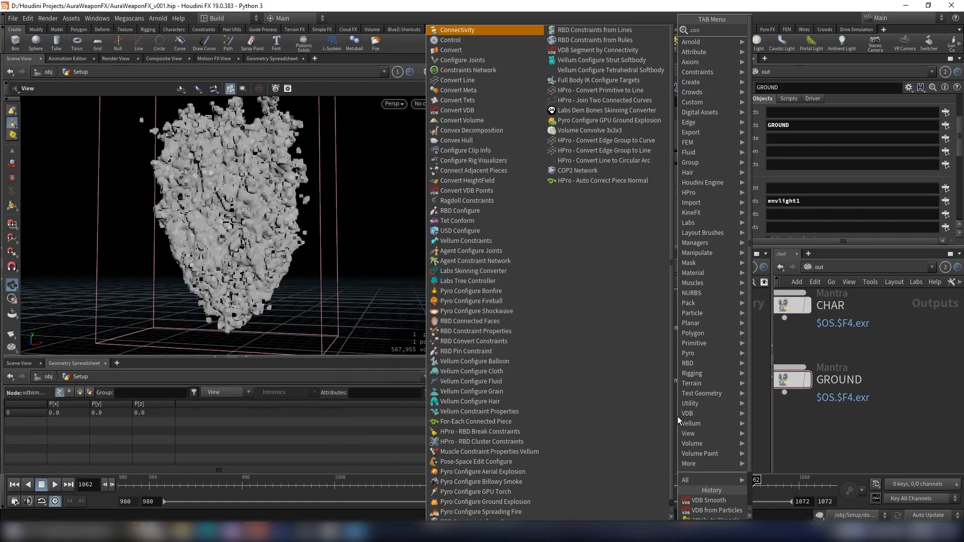
pyautogui.press('Down')
pyautogui.press('Down')
pyautogui.press('Down')
pyautogui.press('Down')
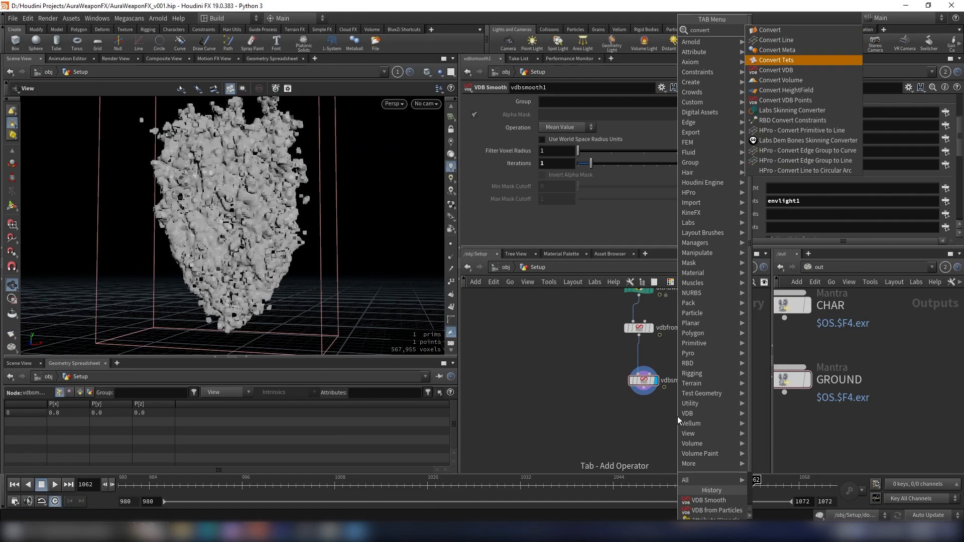
pyautogui.press('Return')
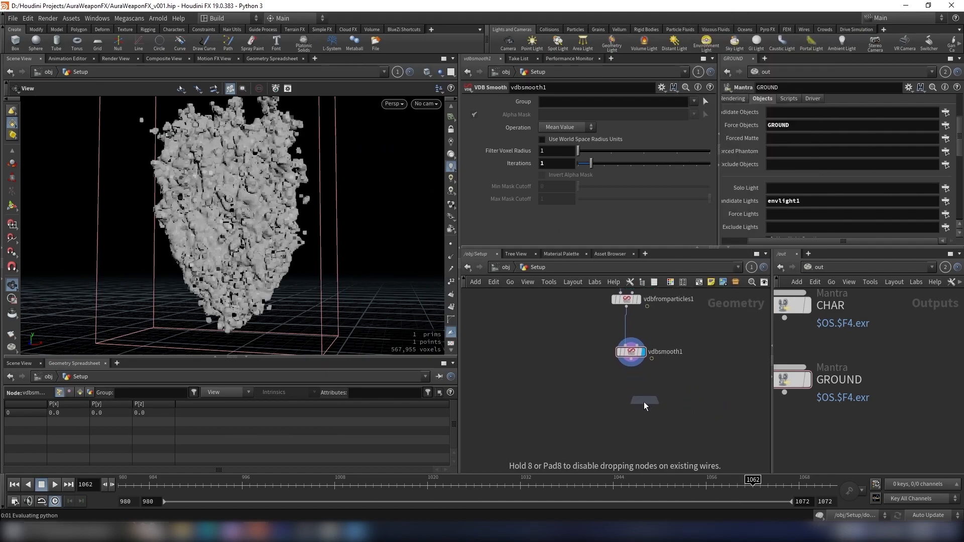
pyautogui.click(632, 406)
pyautogui.click(633, 359)
pyautogui.click(631, 360)
pyautogui.click(631, 399)
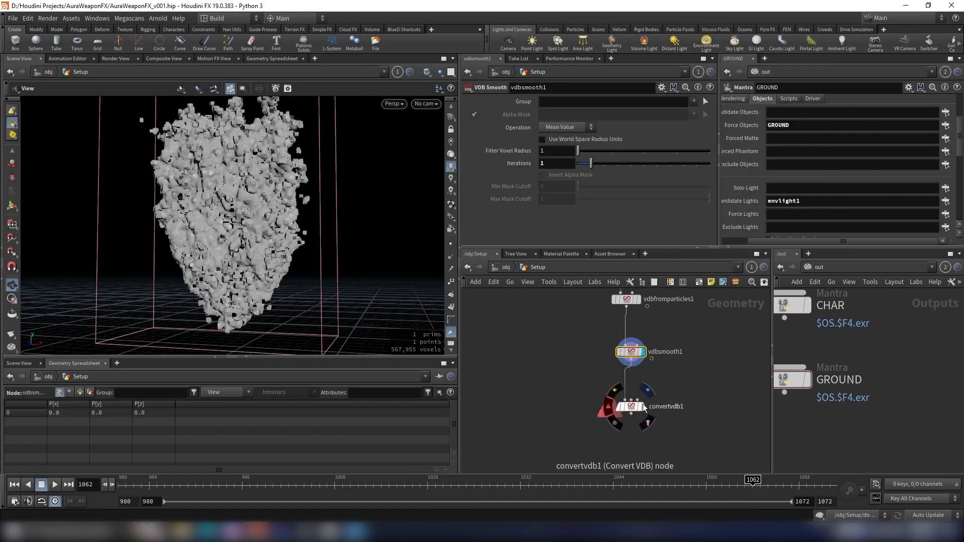
pyautogui.click(643, 406)
pyautogui.moveTo(684, 387); pyautogui.dragTo(571, 449)
# - Set the Convert VDB node's Convert To option to Polygons
pyautogui.click(567, 114)
pyautogui.click(560, 145)
pyautogui.keyDown('alt'); pyautogui.moveTo(216, 189); pyautogui.dragTo(166, 161); pyautogui.keyUp('alt')
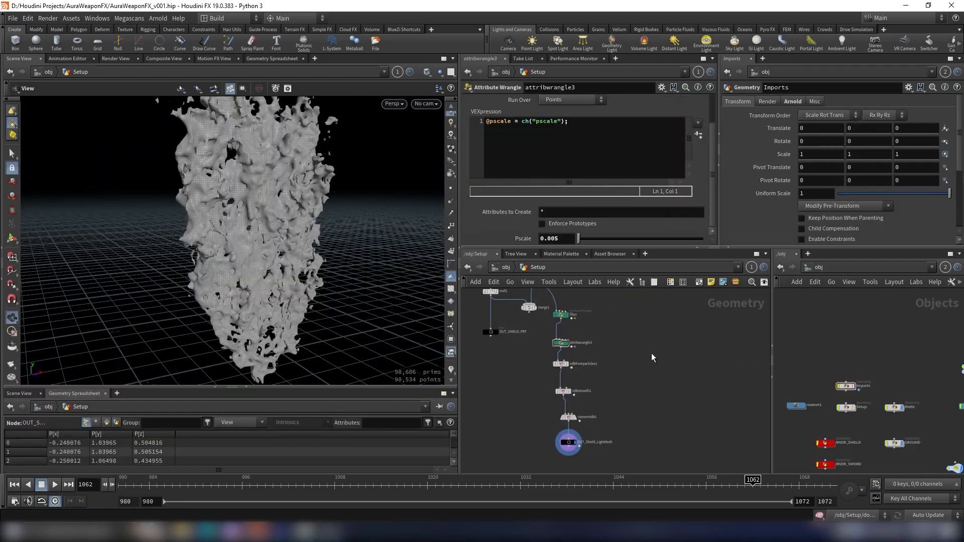
# - Copy the object merge node importing /obj/Imports/OUT_Shield and paste a copy beside convertvdb1
pyautogui.moveTo(653, 359); pyautogui.dragTo(637, 387, button='middle')
pyautogui.moveTo(576, 349); pyautogui.dragTo(574, 350)
pyautogui.hotkey('ctrl', 'c')
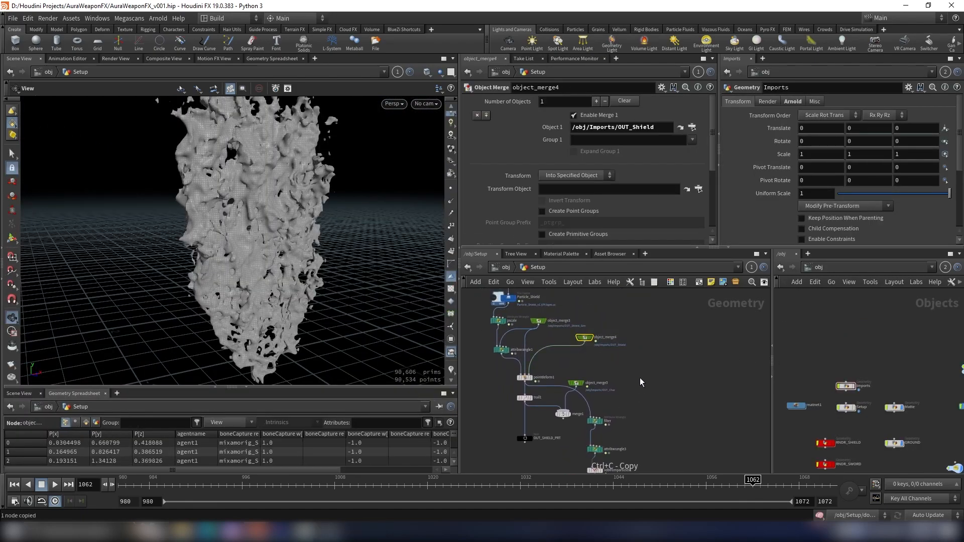
pyautogui.scroll(-2, 644, 387)
pyautogui.moveTo(643, 387); pyautogui.dragTo(617, 317, button='middle')
pyautogui.scroll(4, 607, 433)
pyautogui.moveTo(635, 432); pyautogui.dragTo(625, 369, button='middle')
pyautogui.hotkey('ctrl', 'v')
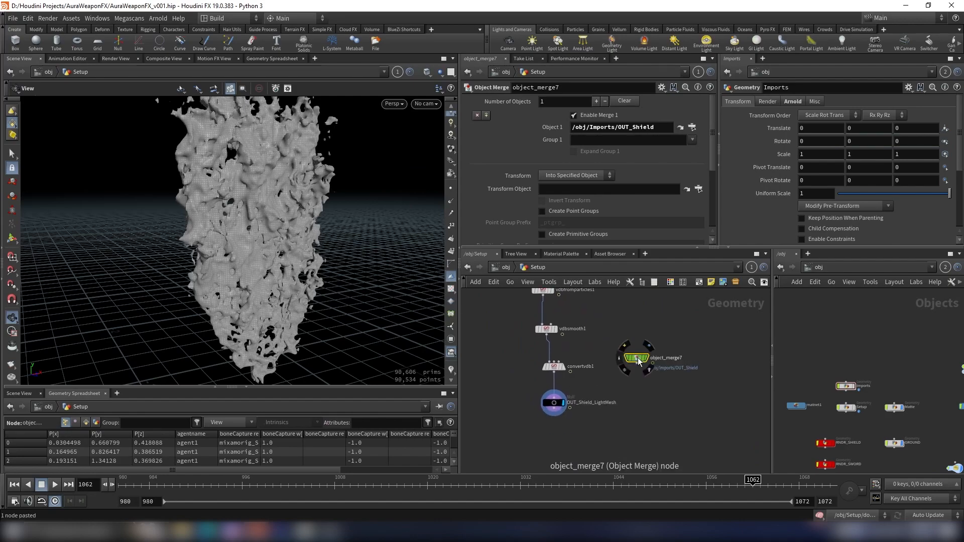
# - Merge the convertvdb1 mesh with the pasted OUT_Shield object merge
pyautogui.scroll(1, 638, 357)
pyautogui.keyDown('shift'); pyautogui.click(537, 371); pyautogui.keyUp('shift')
pyautogui.keyDown('alt'); pyautogui.moveTo(636, 365); pyautogui.dragTo(625, 388); pyautogui.keyUp('alt')
pyautogui.press('Escape')
pyautogui.click(638, 377)
pyautogui.moveTo(286, 241)
pyautogui.mouseDown()
pyautogui.moveTo(280, 258)
pyautogui.moveTo(258, 197)
pyautogui.moveTo(277, 249)
pyautogui.mouseUp()
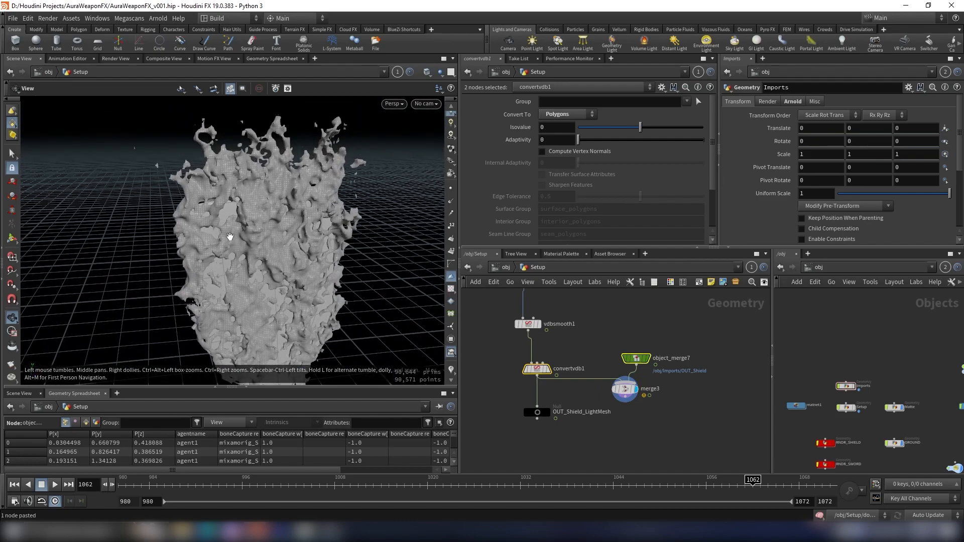
# - Inspect the merged mesh surface in the viewport from several angles
pyautogui.scroll(5, 229, 200)
pyautogui.scroll(4, 220, 194)
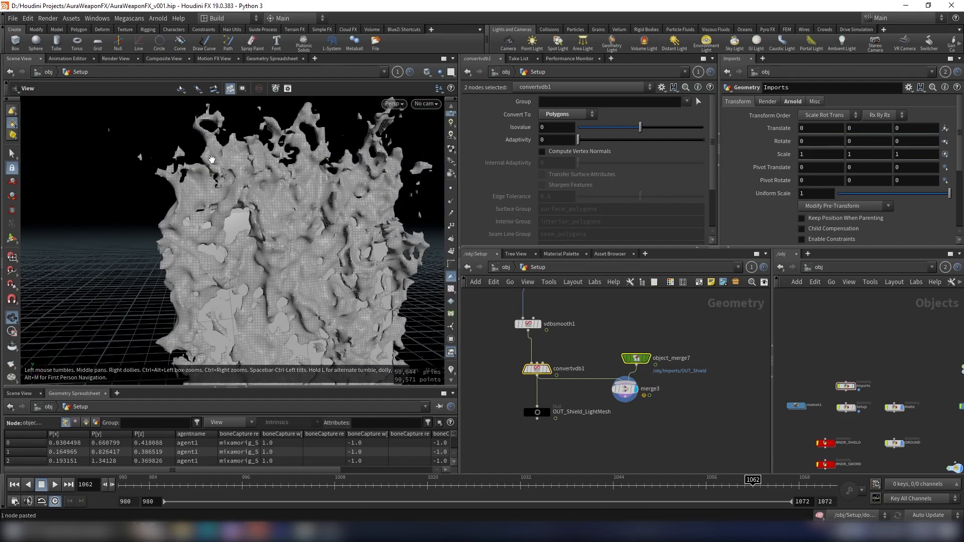
pyautogui.moveTo(309, 219); pyautogui.dragTo(355, 299)
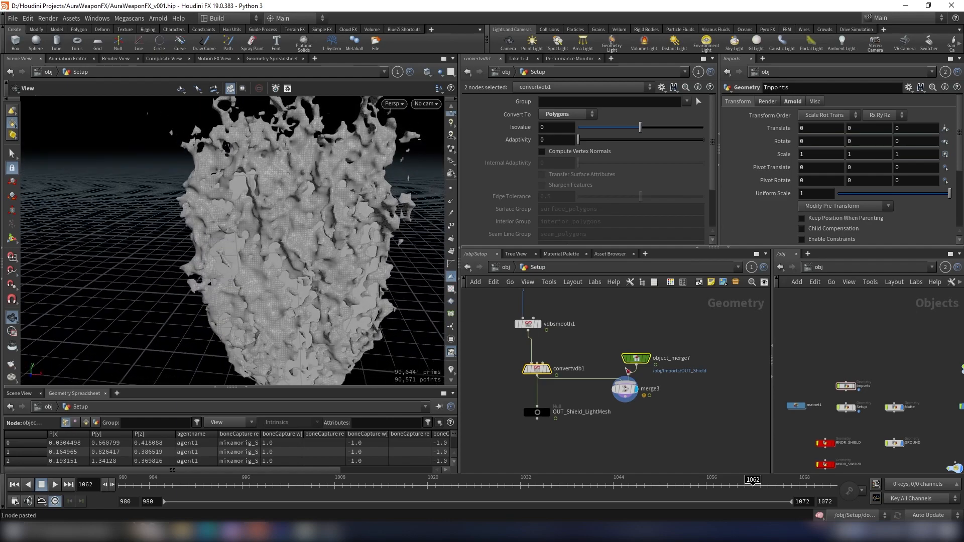
pyautogui.moveTo(308, 274); pyautogui.dragTo(282, 214)
pyautogui.moveTo(281, 213); pyautogui.dragTo(287, 245, button='right')
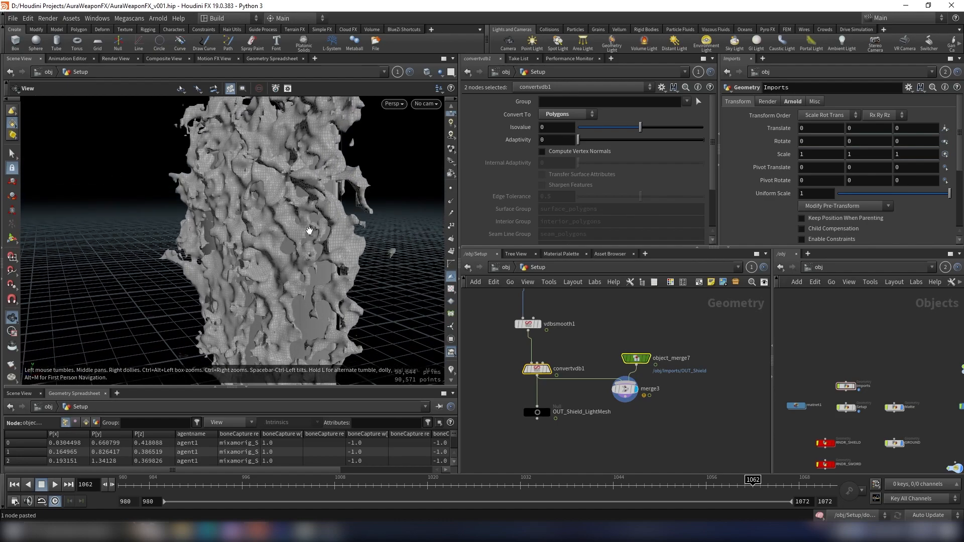
pyautogui.moveTo(346, 260); pyautogui.dragTo(237, 250)
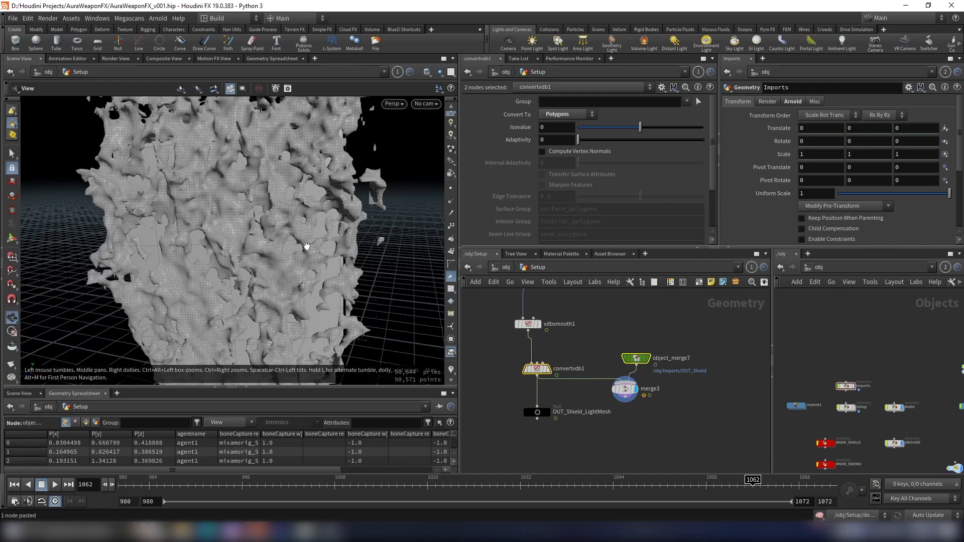
pyautogui.moveTo(331, 299); pyautogui.dragTo(285, 280, button='right')
pyautogui.moveTo(241, 274); pyautogui.dragTo(328, 265)
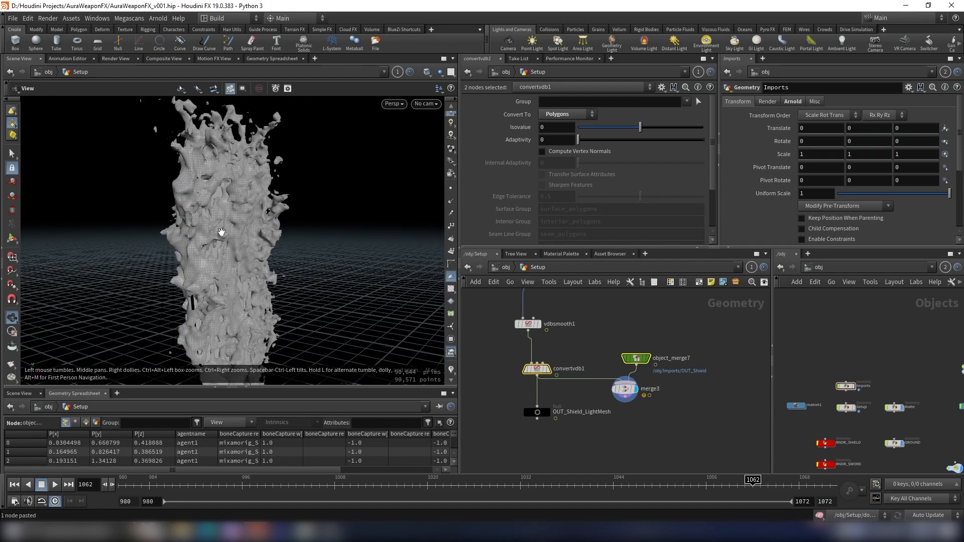
pyautogui.moveTo(251, 208); pyautogui.dragTo(193, 162)
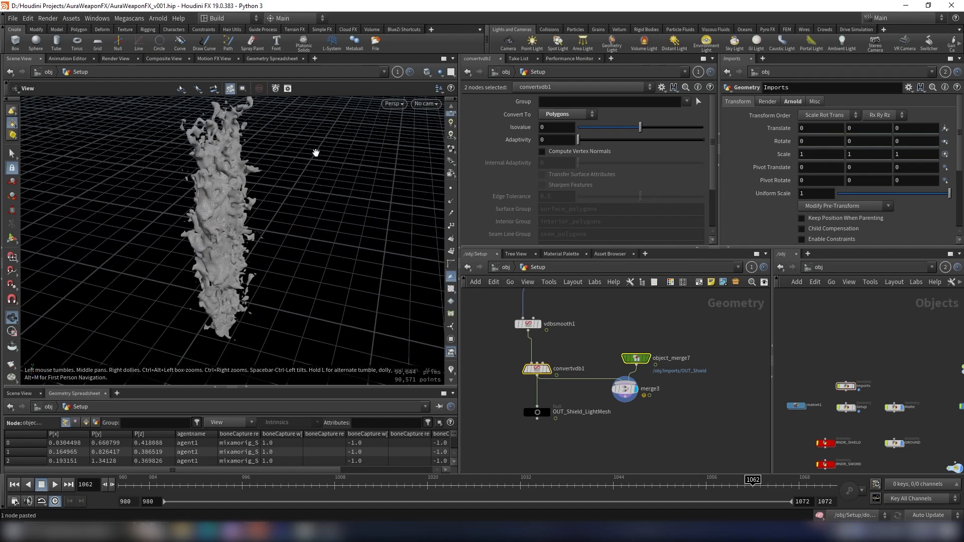
pyautogui.moveTo(292, 252); pyautogui.dragTo(273, 260)
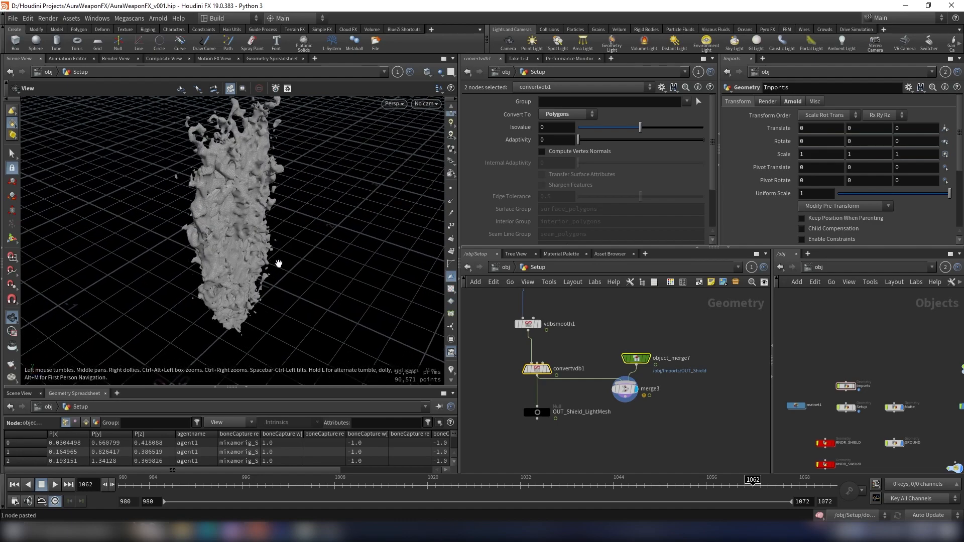
# - Add a Peak node next to the object merge in the network
pyautogui.click(695, 345)
pyautogui.press('Tab')
pyautogui.write('filec')
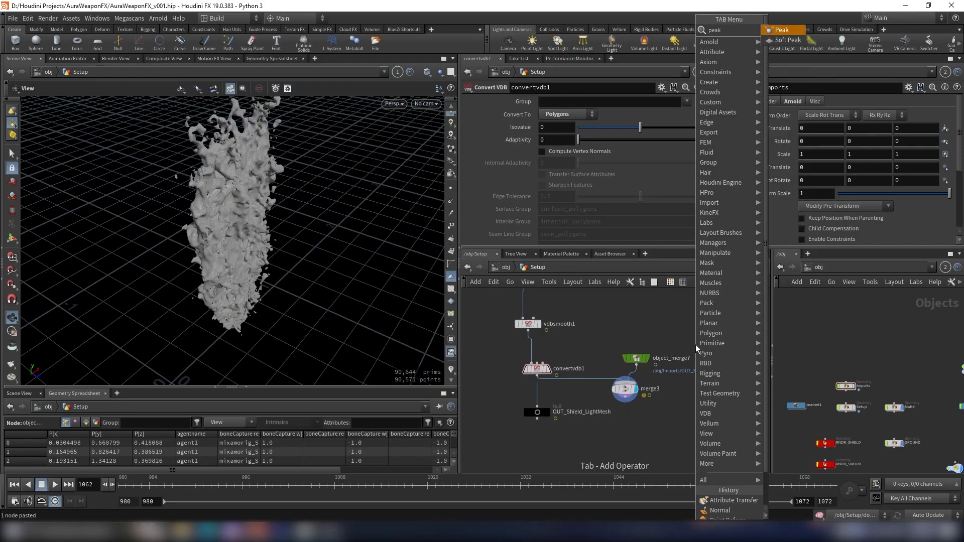
pyautogui.press('Return')
pyautogui.click(694, 344)
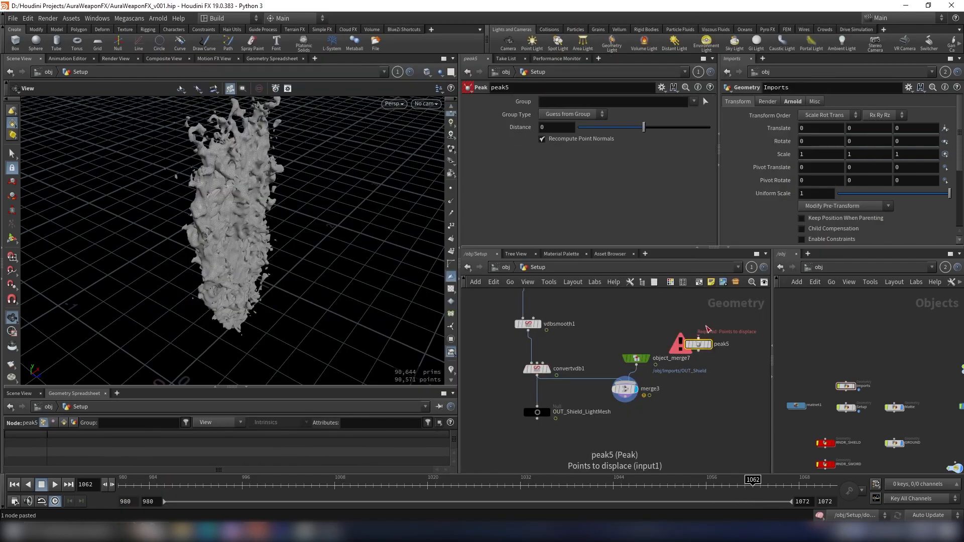
pyautogui.moveTo(743, 356); pyautogui.dragTo(728, 415, button='middle')
pyautogui.scroll(1, 693, 418)
pyautogui.scroll(-2, 713, 401)
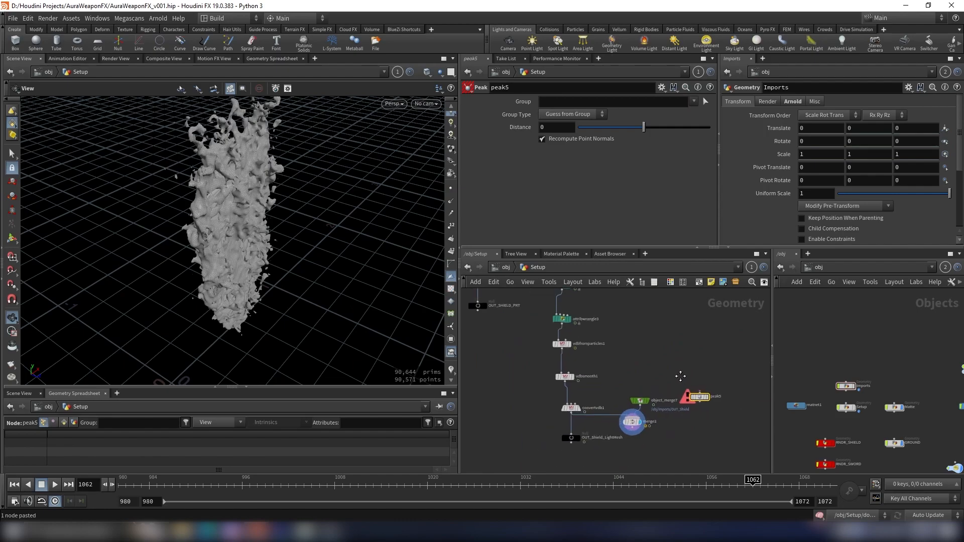
# - Copy the OUT_Shield object merge node again and paste it in an empty area of the network
pyautogui.moveTo(683, 368); pyautogui.dragTo(677, 407, button='middle')
pyautogui.scroll(4, 656, 411)
pyautogui.click(617, 460)
pyautogui.hotkey('ctrl', 'c')
pyautogui.scroll(-4, 645, 372)
pyautogui.moveTo(646, 370); pyautogui.dragTo(608, 457, button='middle')
pyautogui.hotkey('ctrl', 'v')
pyautogui.scroll(3, 608, 344)
pyautogui.click(628, 331)
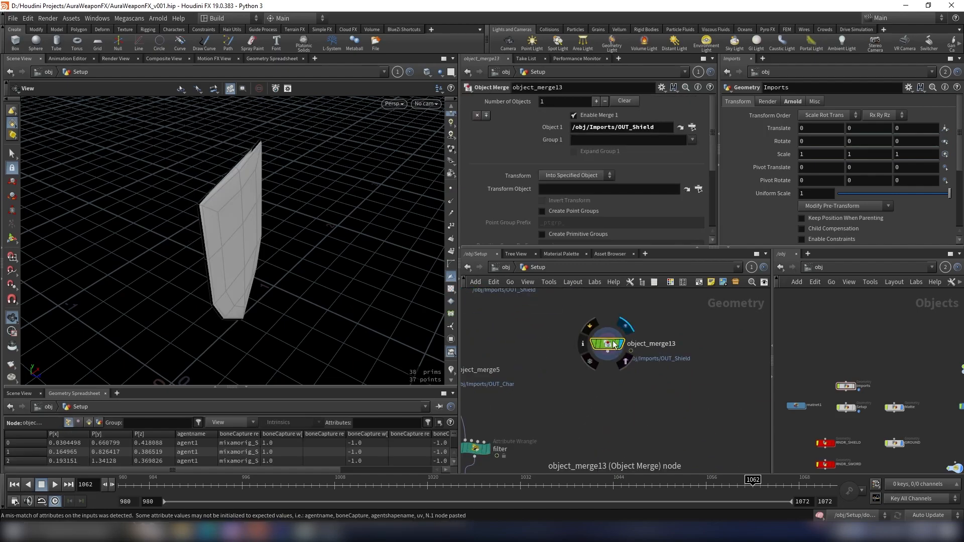
pyautogui.moveTo(612, 341); pyautogui.dragTo(637, 326)
pyautogui.press('h')
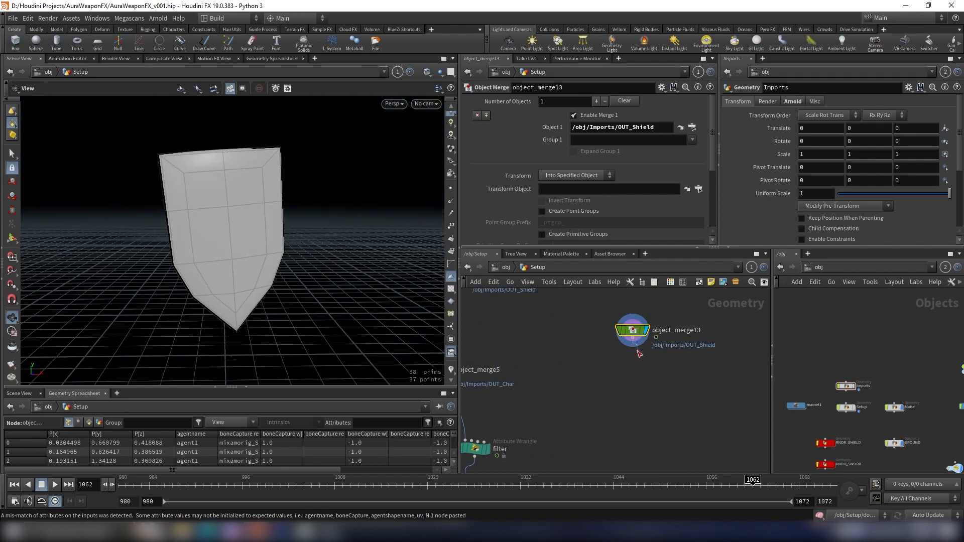
# - Add a Time Shift node below object_merge13 and set its Frame to $FSTART
pyautogui.press('Tab')
pyautogui.write('time')
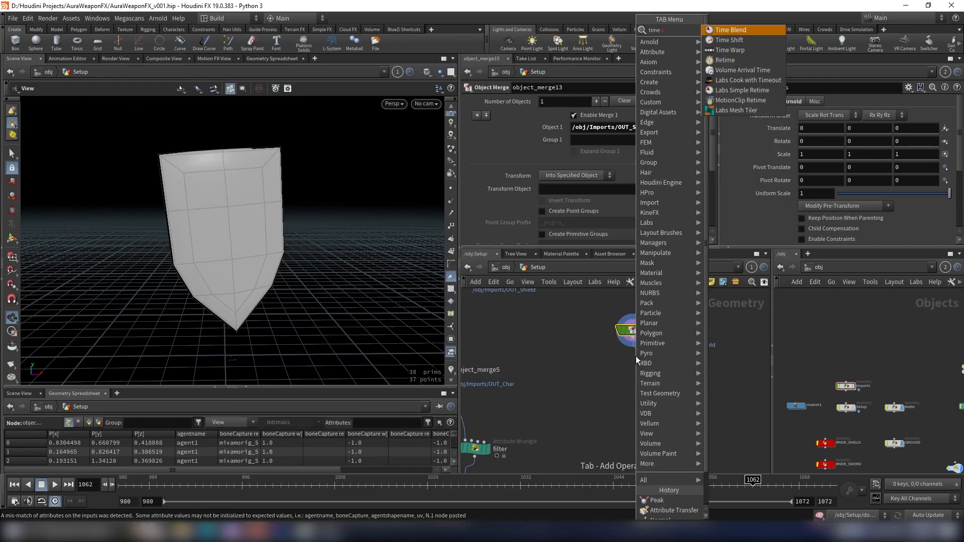
pyautogui.press('Down')
pyautogui.press('Return')
pyautogui.scroll(5, 653, 352)
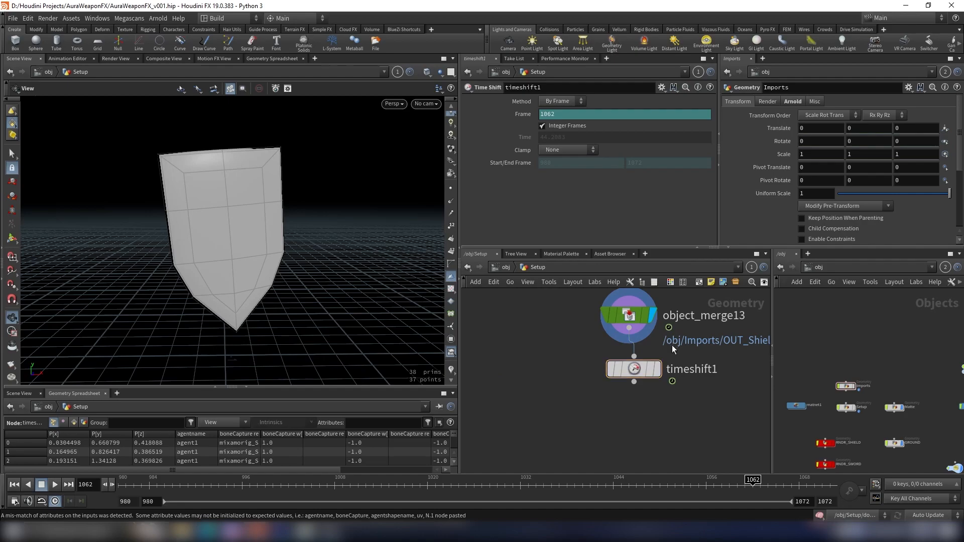
pyautogui.click(657, 369)
pyautogui.click(580, 116)
pyautogui.write('STA')
pyautogui.press('Return')
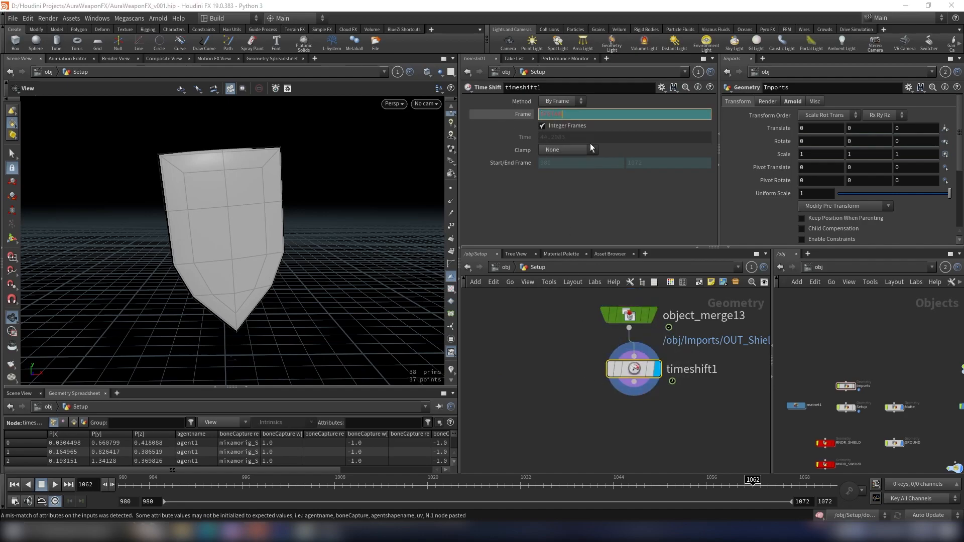
pyautogui.write('RT')
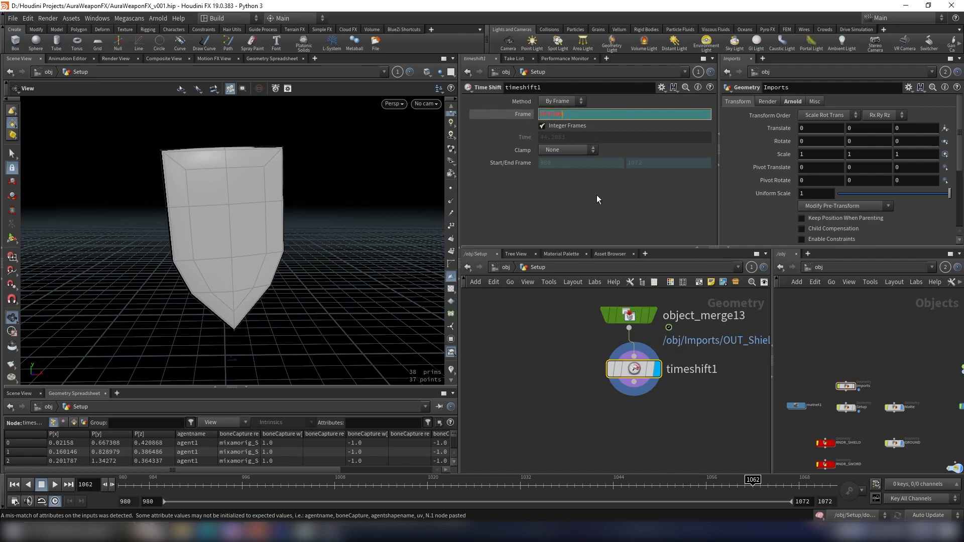
pyautogui.press('Return')
# - Add a Remesh node connected below timeshift1
pyautogui.moveTo(598, 410); pyautogui.dragTo(651, 403, button='middle')
pyautogui.press('Tab')
pyautogui.write('remesh')
pyautogui.press('Return')
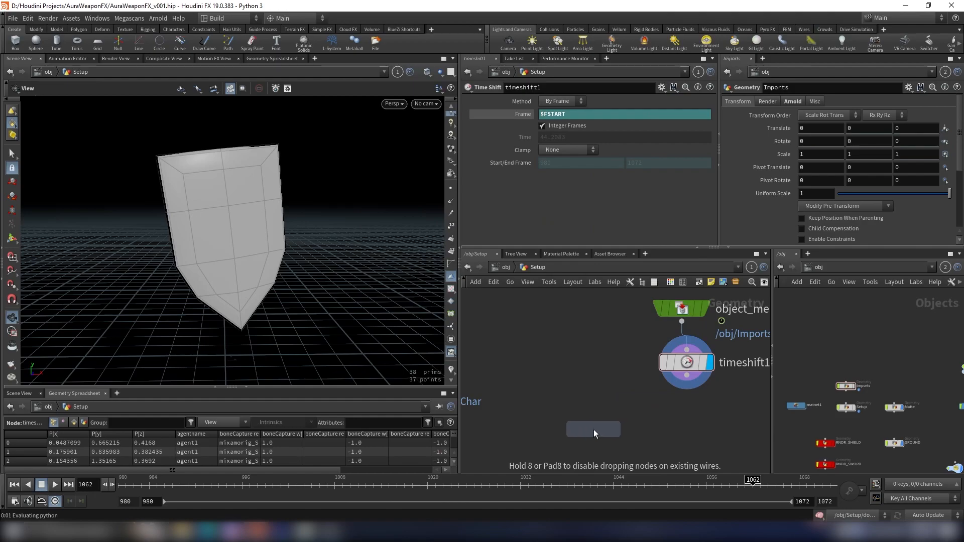
pyautogui.click(594, 429)
pyautogui.click(624, 406)
pyautogui.scroll(-1, 645, 413)
pyautogui.moveTo(647, 412); pyautogui.dragTo(607, 406, button='middle')
pyautogui.moveTo(634, 320); pyautogui.dragTo(644, 300)
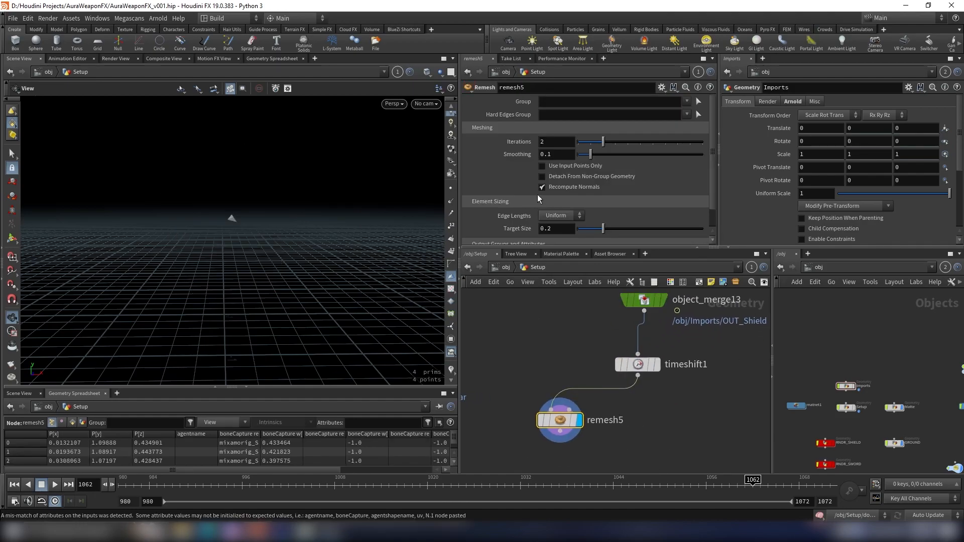
# - Set the Remesh node's Target Size to 0.005
pyautogui.click(563, 233)
pyautogui.write('0.05')
pyautogui.press('Return')
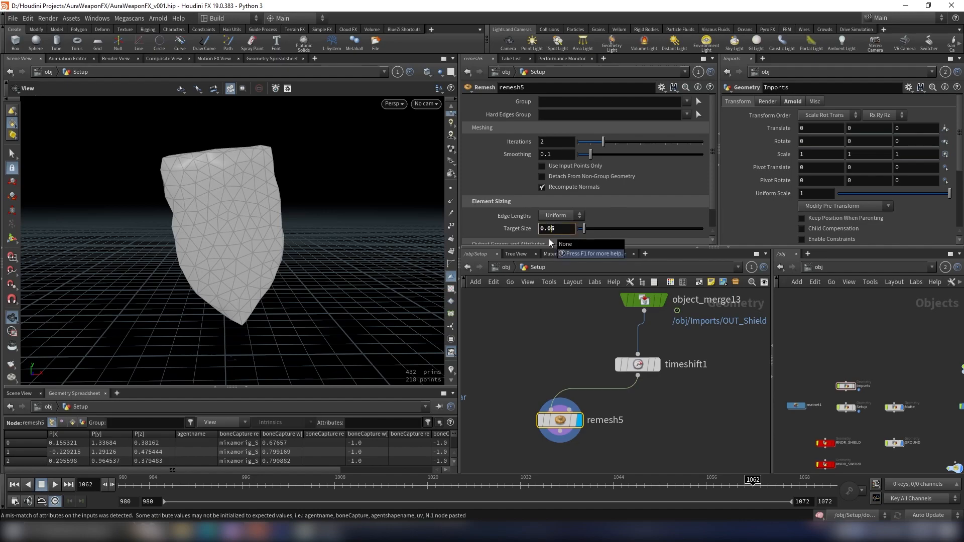
pyautogui.write('0')
pyautogui.press('Return')
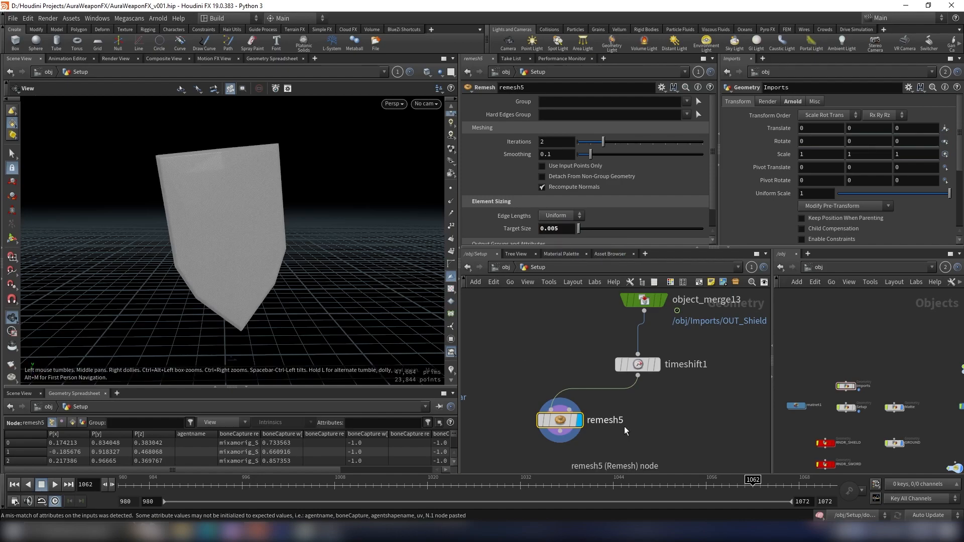
# - Try wiring object_merge13 straight into remesh5, then restore timeshift1 as remesh5's input
pyautogui.click(631, 363)
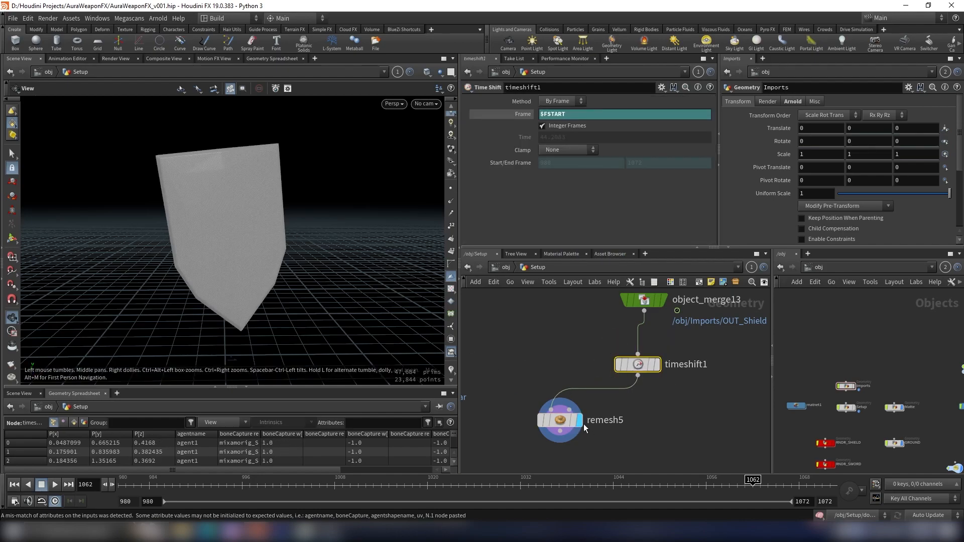
pyautogui.click(644, 311)
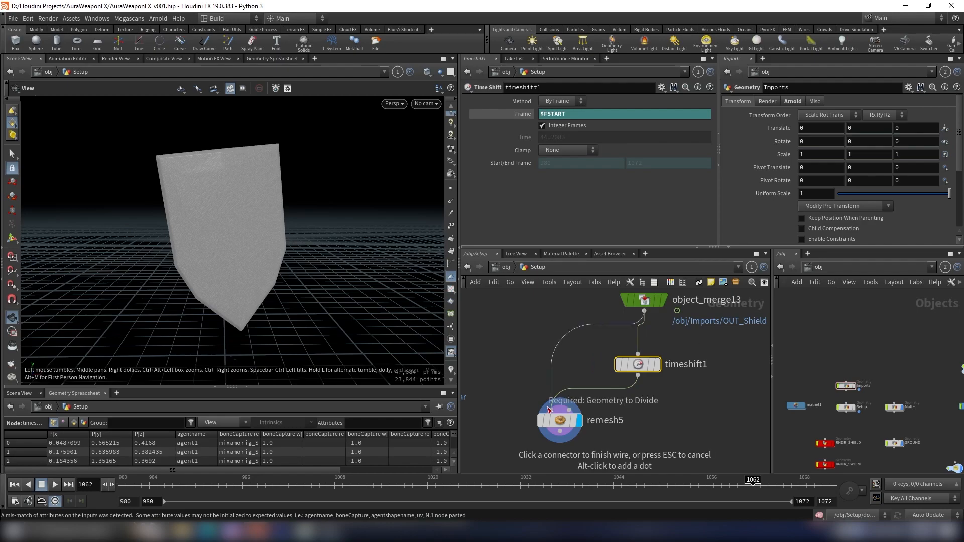
pyautogui.click(550, 408)
pyautogui.moveTo(366, 227); pyautogui.dragTo(307, 245)
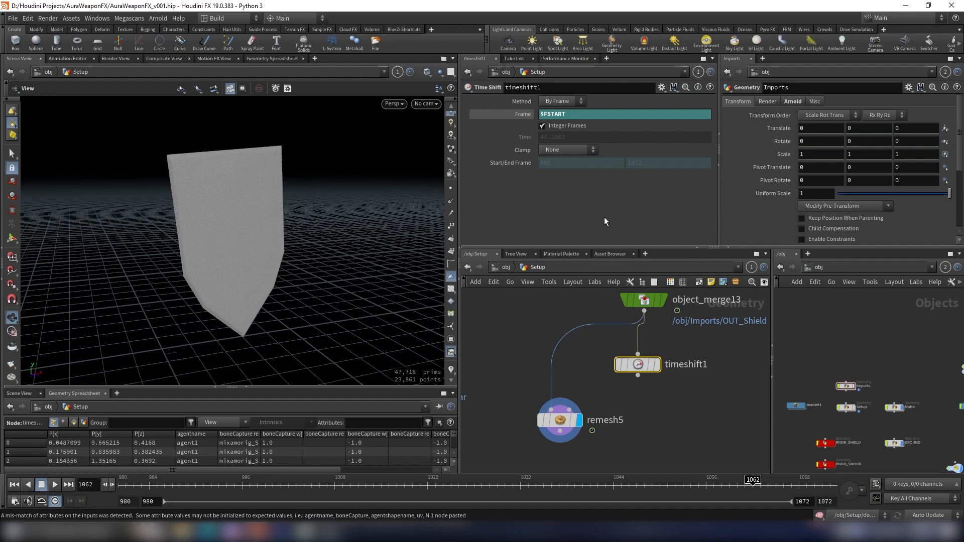
pyautogui.click(638, 376)
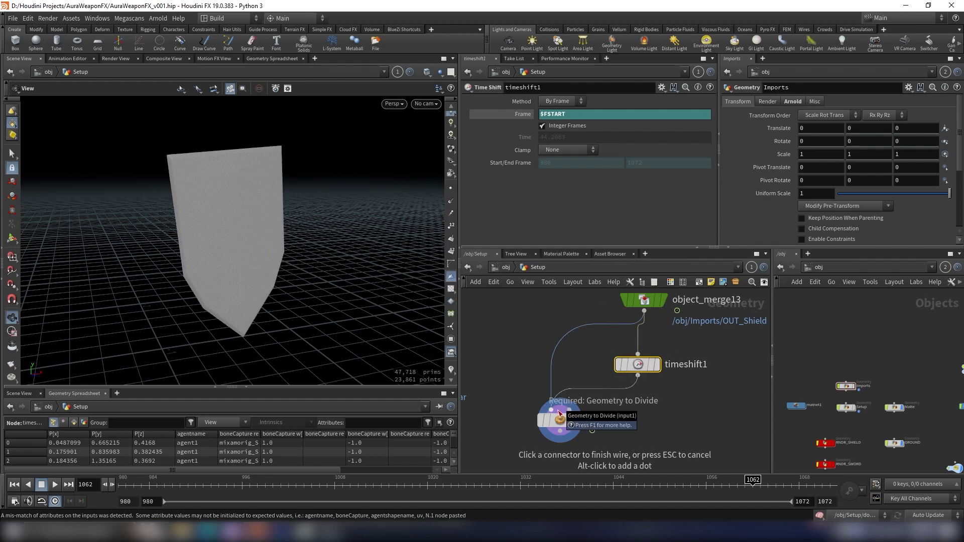
pyautogui.click(552, 410)
pyautogui.click(558, 421)
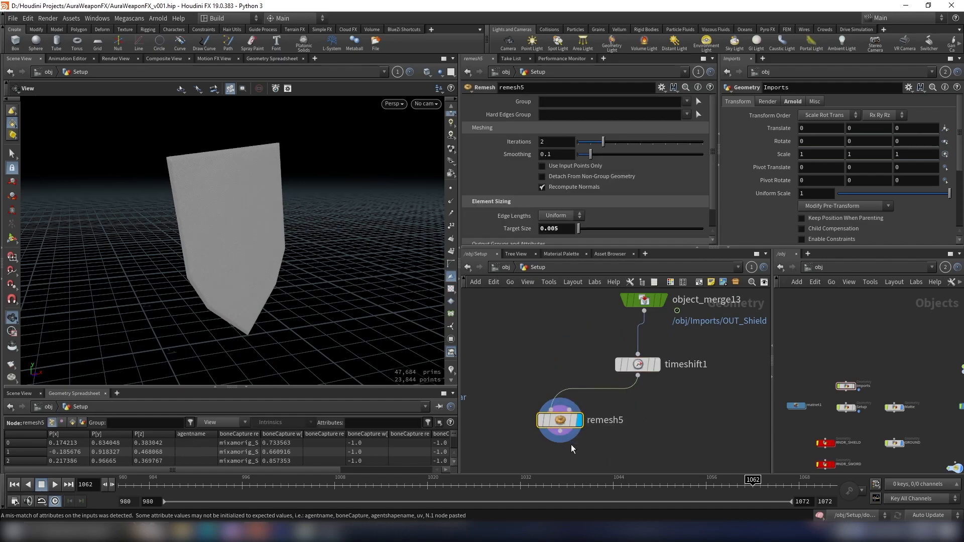
# - Add a Point Deform node below remesh5
pyautogui.press('Tab')
pyautogui.write('att')
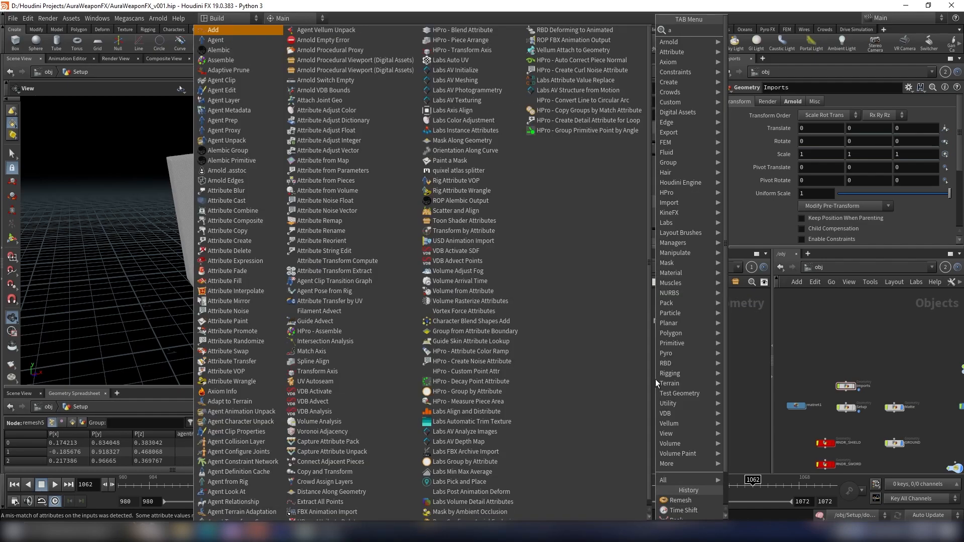
pyautogui.press('BackSpace')
pyautogui.press('BackSpace')
pyautogui.press('BackSpace')
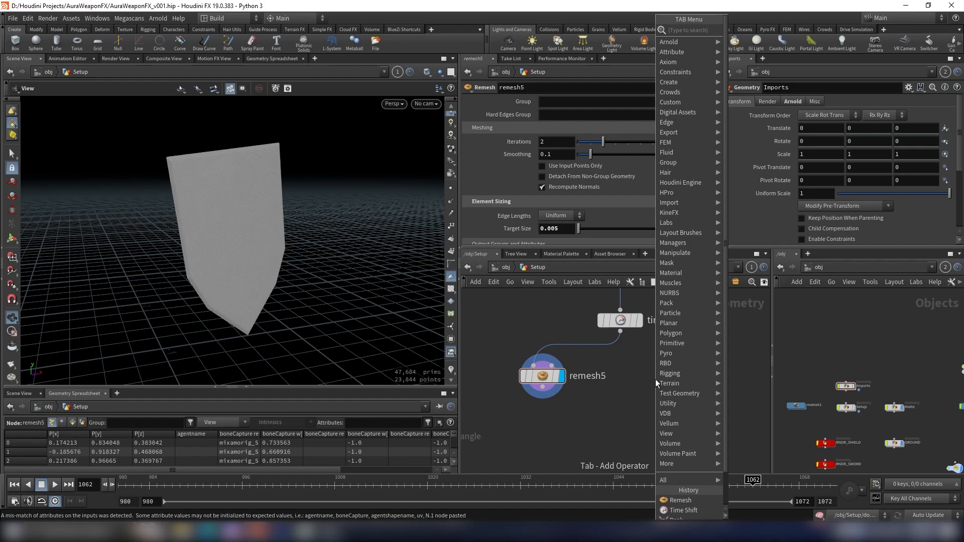
pyautogui.write('point de')
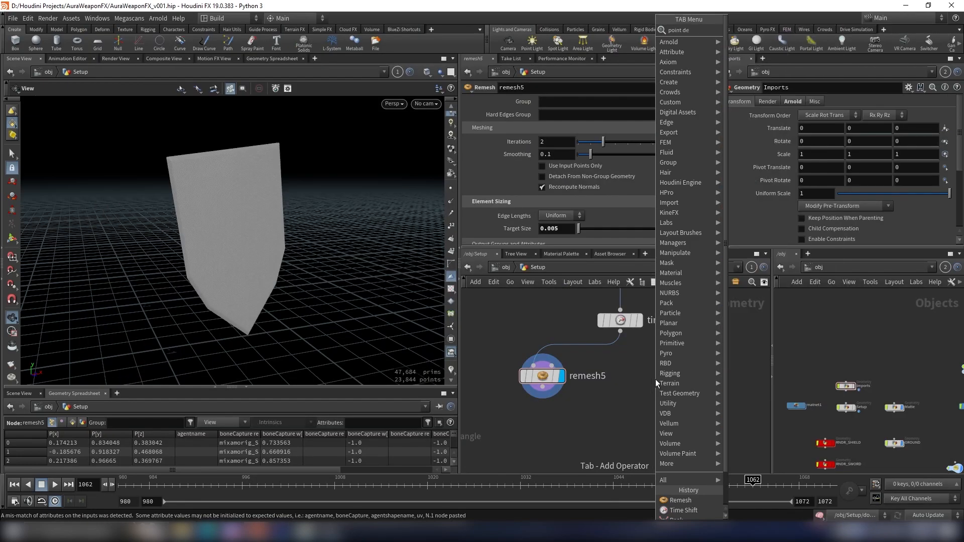
pyautogui.press('Return')
pyautogui.click(662, 431)
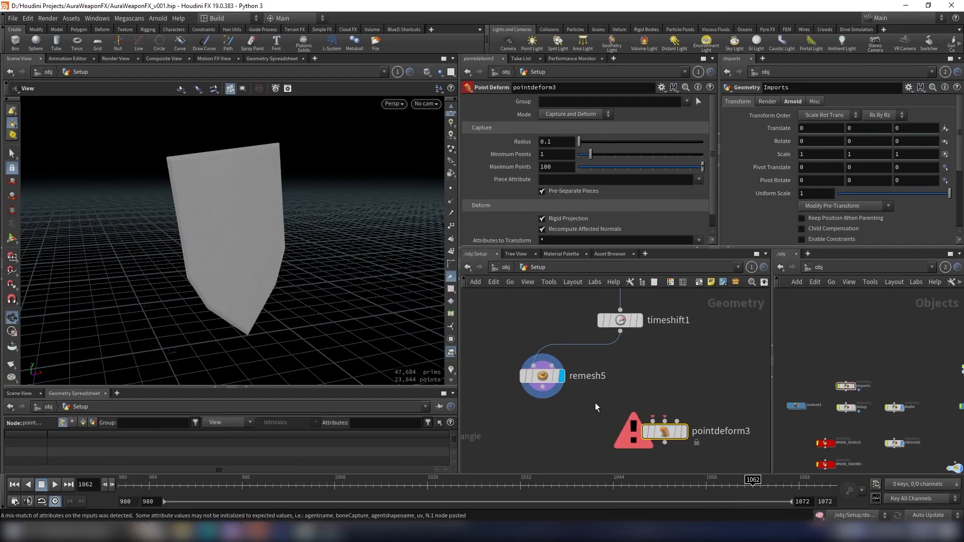
# - Wire remesh5, timeshift1 and object_merge13 into pointdeform3's three inputs
pyautogui.click(652, 418)
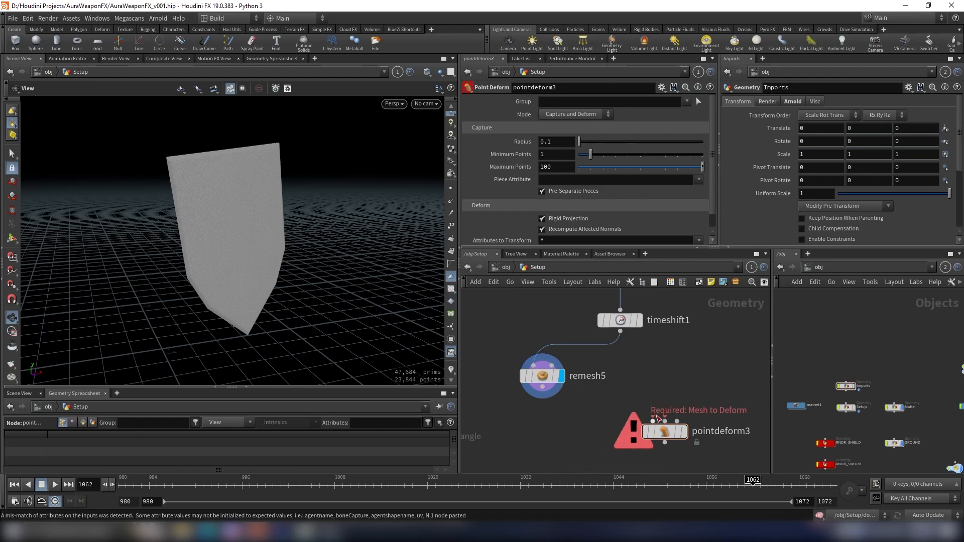
pyautogui.click(621, 332)
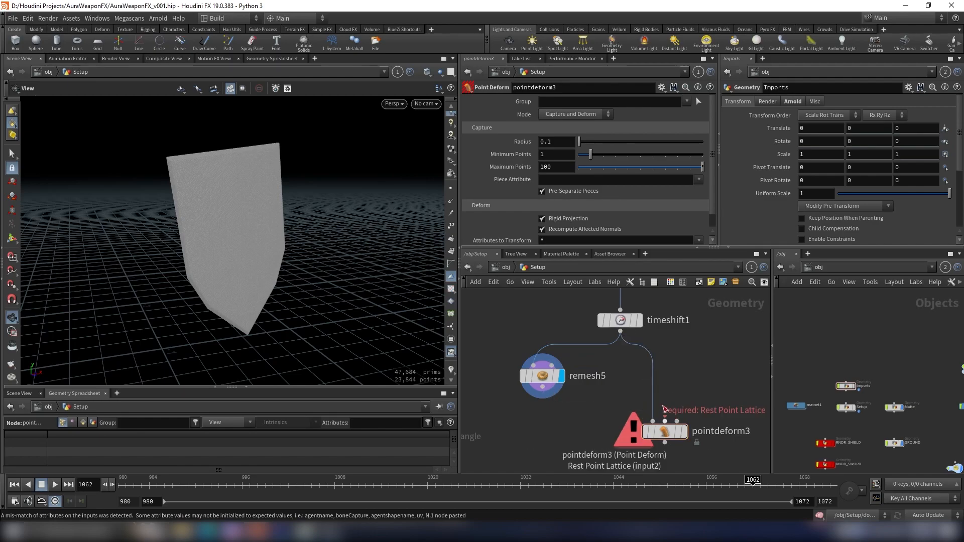
pyautogui.hotkey('ctrl', 'z')
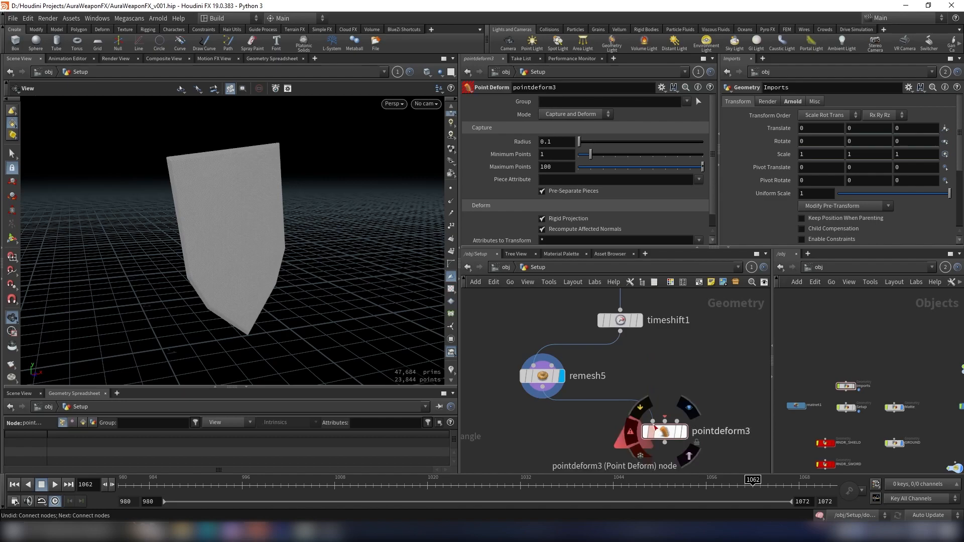
pyautogui.click(548, 377)
pyautogui.click(621, 332)
pyautogui.click(665, 421)
pyautogui.scroll(-3, 602, 341)
pyautogui.click(607, 319)
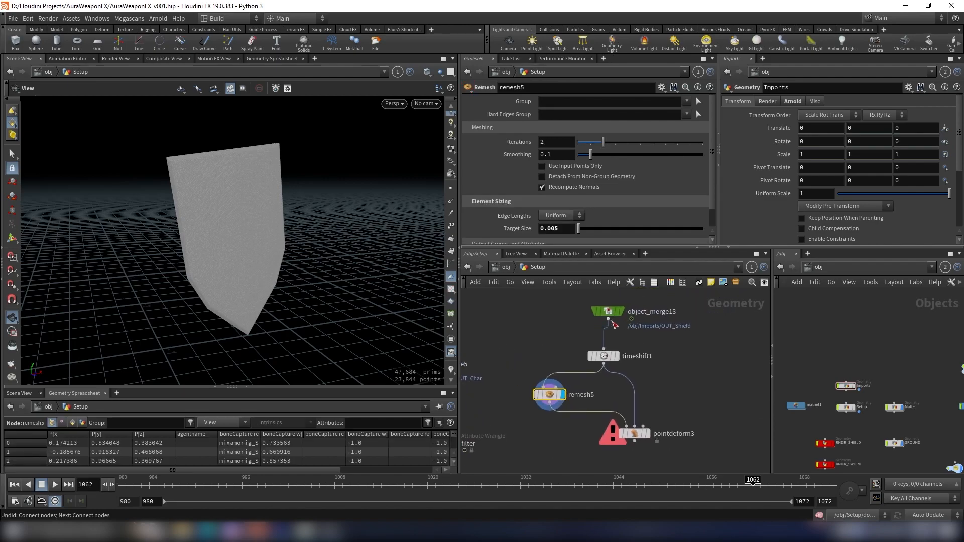
pyautogui.click(646, 425)
pyautogui.click(608, 312)
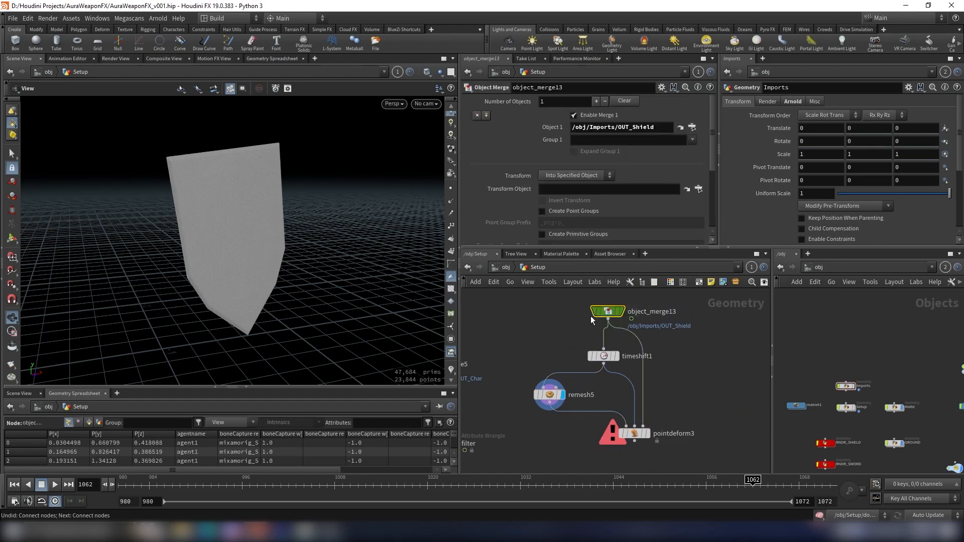
# - Add a Normal node after pointdeform3 and set it to add normals to Points
pyautogui.scroll(3, 653, 417)
pyautogui.scroll(-3, 659, 414)
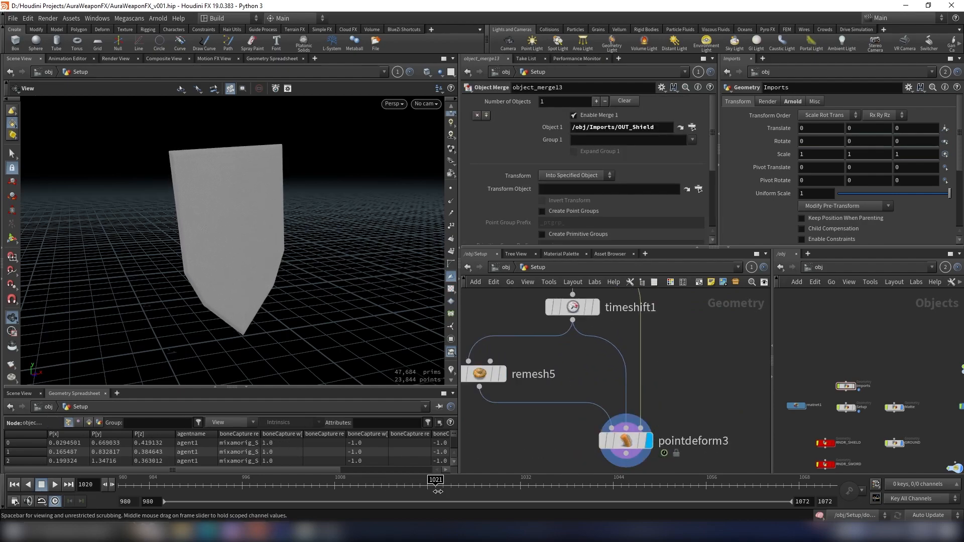
pyautogui.scroll(2, 644, 438)
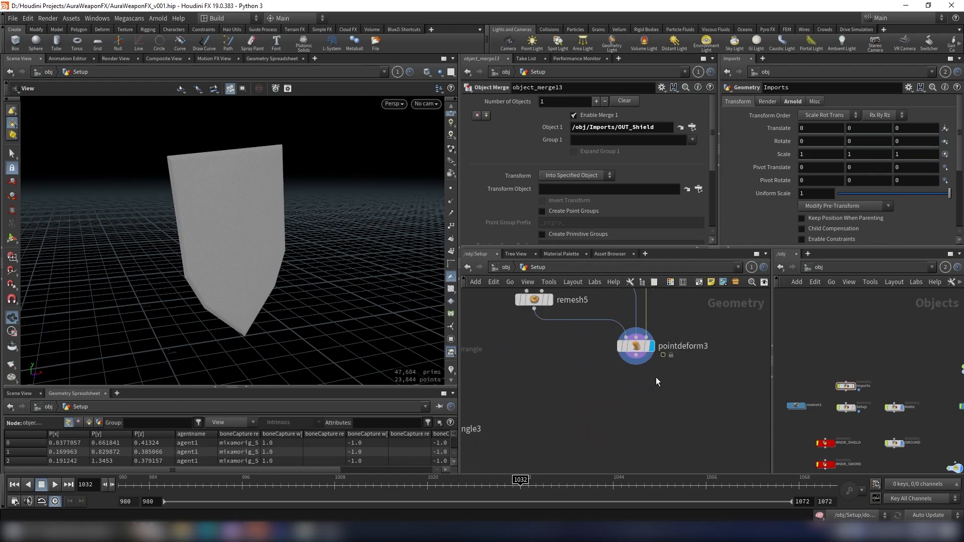
pyautogui.press('Tab')
pyautogui.write('null')
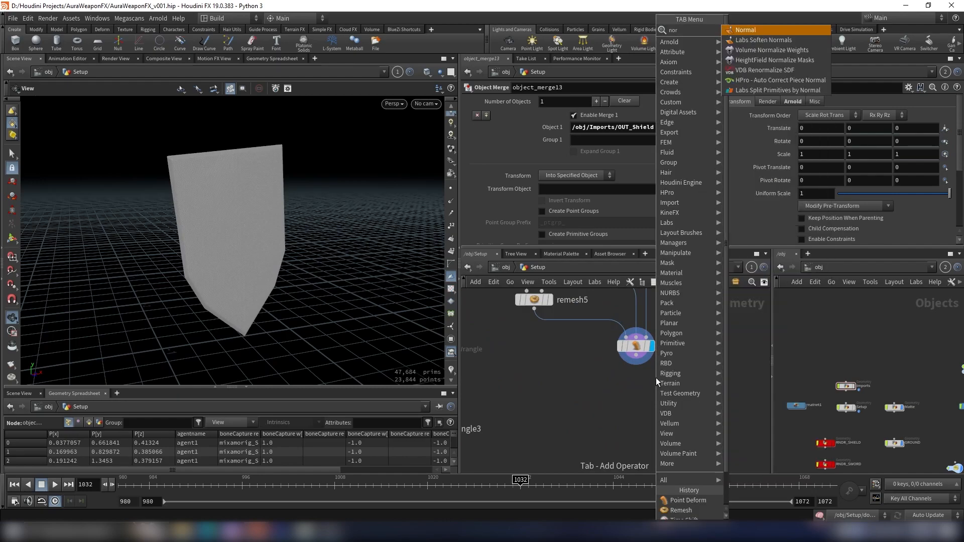
pyautogui.press('Return')
pyautogui.click(634, 405)
pyautogui.click(636, 356)
pyautogui.click(636, 397)
pyautogui.click(659, 393)
pyautogui.click(562, 164)
pyautogui.click(557, 155)
# - Add an Attribute Transfer node beside attribwrangle3, fed by the filter wrangle and normal3
pyautogui.scroll(-3, 683, 383)
pyautogui.press('Tab')
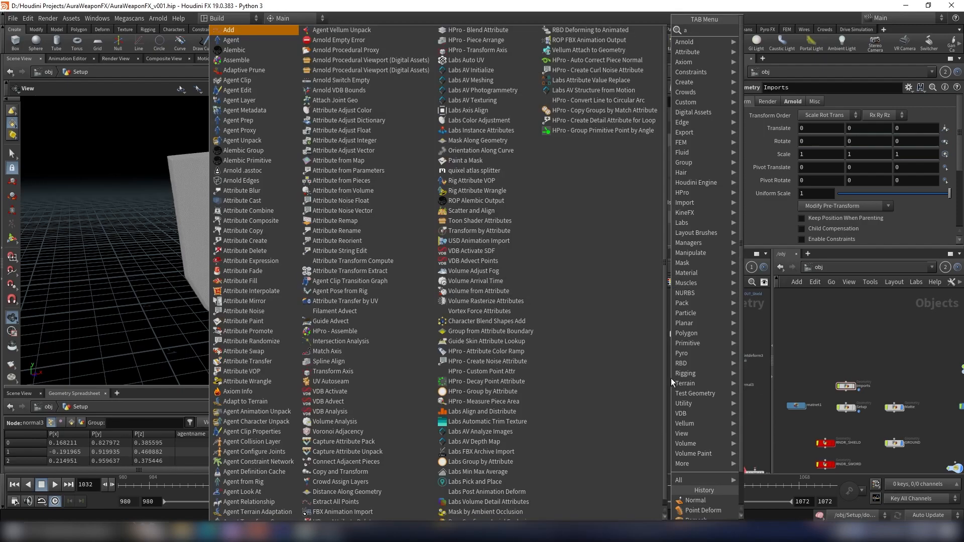
pyautogui.write('atransf')
pyautogui.press('Return')
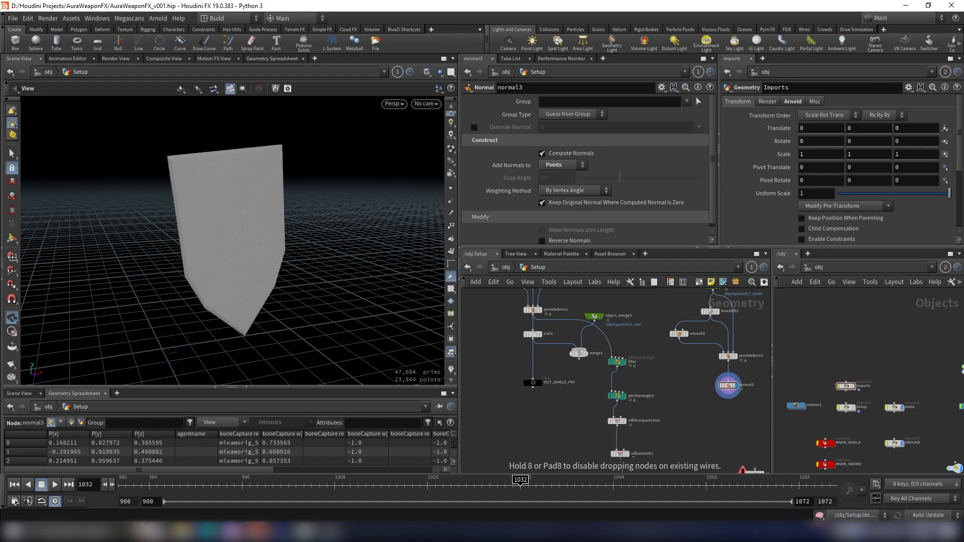
pyautogui.click(690, 402)
pyautogui.scroll(3, 670, 380)
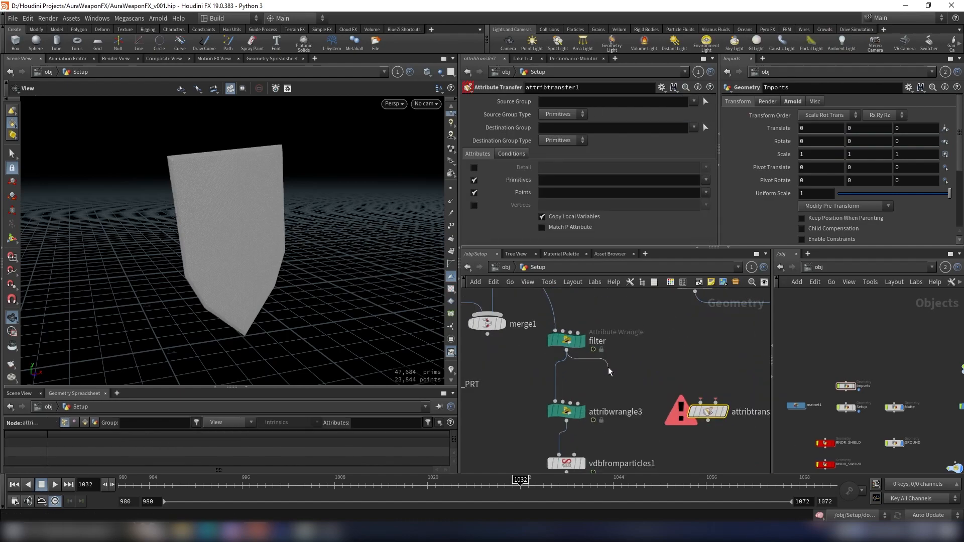
pyautogui.click(705, 409)
pyautogui.moveTo(708, 371); pyautogui.dragTo(623, 369, button='middle')
pyautogui.click(631, 399)
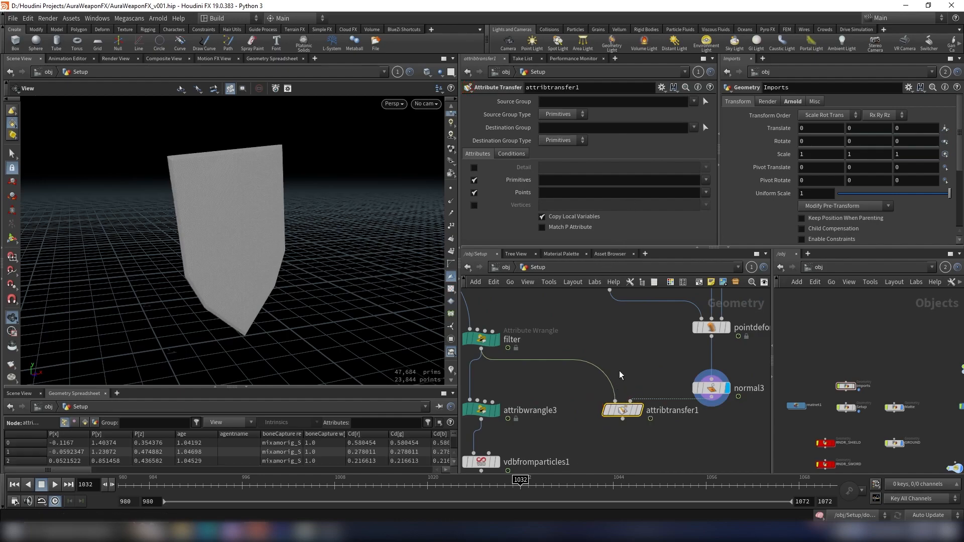
# - Set the Attribute Transfer to copy only the point attribute N, disabling primitive attributes
pyautogui.write('N')
pyautogui.click(644, 361)
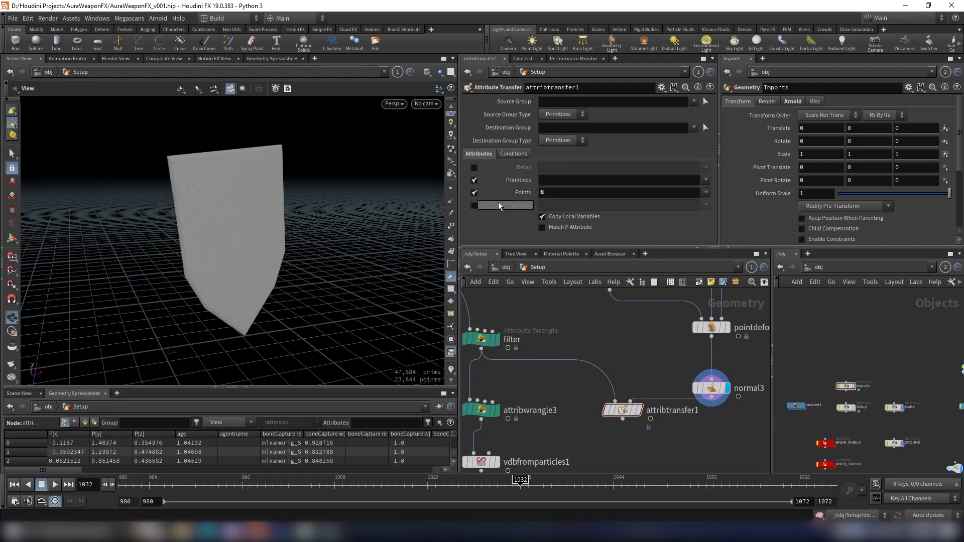
pyautogui.click(474, 180)
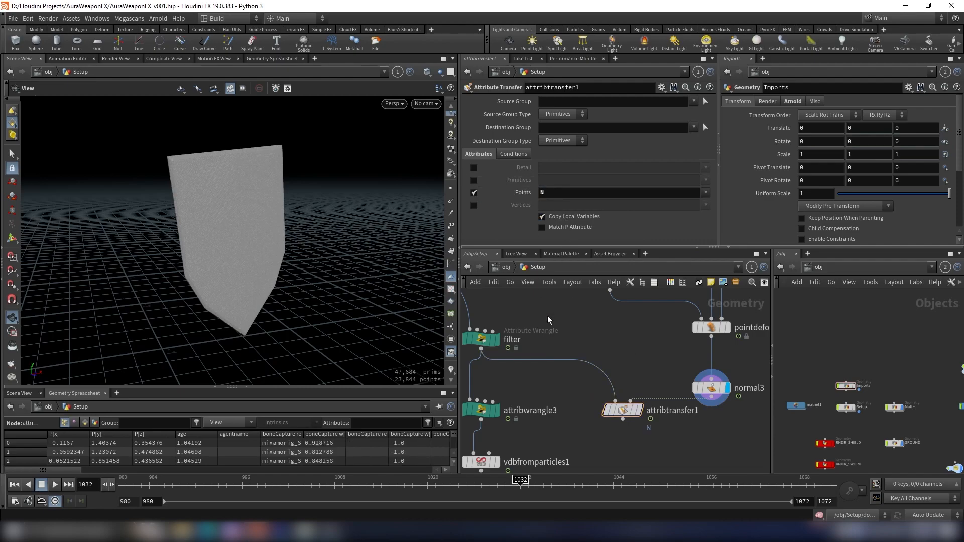
# - Move the lower nodes down and wire attribtransfer1's output into attribwrangle3
pyautogui.scroll(-6, 536, 291)
pyautogui.moveTo(518, 312); pyautogui.dragTo(603, 411)
pyautogui.scroll(2, 540, 314)
pyautogui.moveTo(543, 315); pyautogui.dragTo(535, 379)
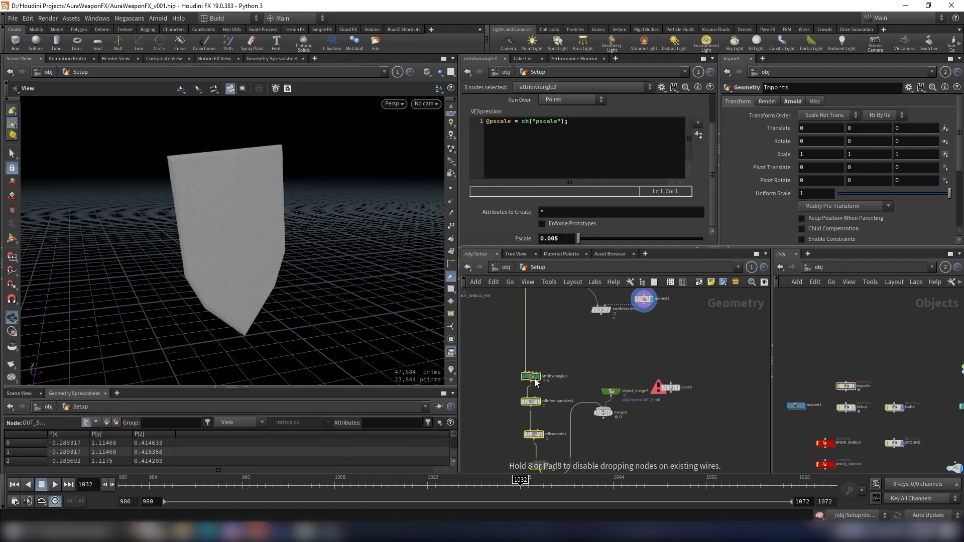
pyautogui.click(602, 315)
pyautogui.click(525, 375)
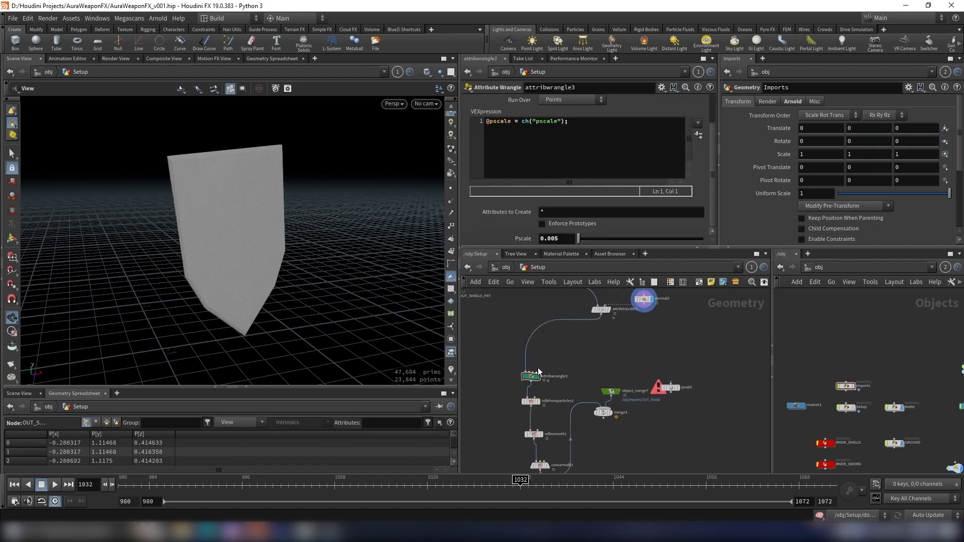
# - Display the OUT_Shield_LightMesh output in the viewport
pyautogui.scroll(4, 532, 374)
pyautogui.scroll(-5, 549, 365)
pyautogui.moveTo(556, 360); pyautogui.dragTo(569, 318, button='middle')
pyautogui.scroll(3, 563, 433)
pyautogui.click(564, 433)
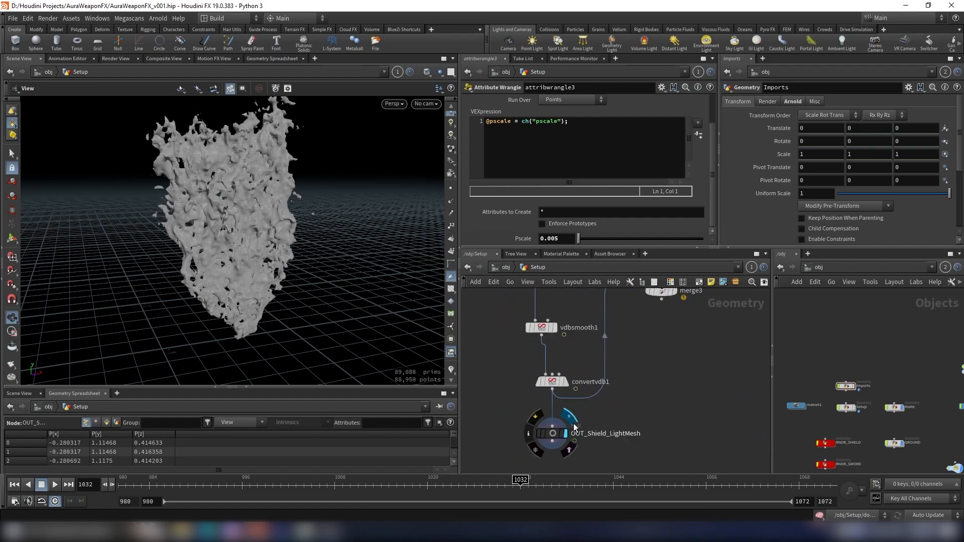
pyautogui.scroll(-3, 577, 375)
pyautogui.moveTo(261, 214); pyautogui.dragTo(321, 216)
pyautogui.scroll(3, 609, 362)
# - Insert a Peak node between attribtransfer1 and attribwrangle3 with Distance 0.03
pyautogui.press('Tab')
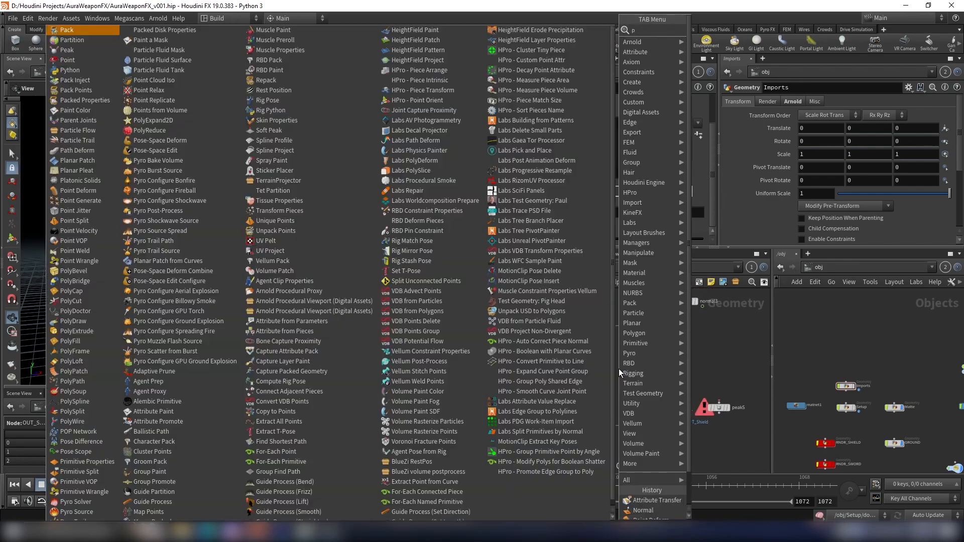
pyautogui.press('Return')
pyautogui.scroll(2, 590, 367)
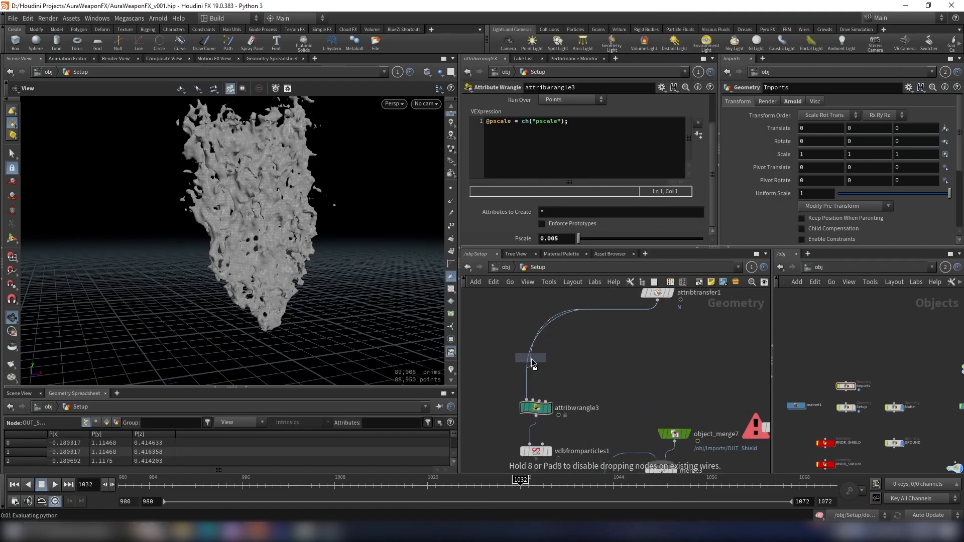
pyautogui.click(531, 358)
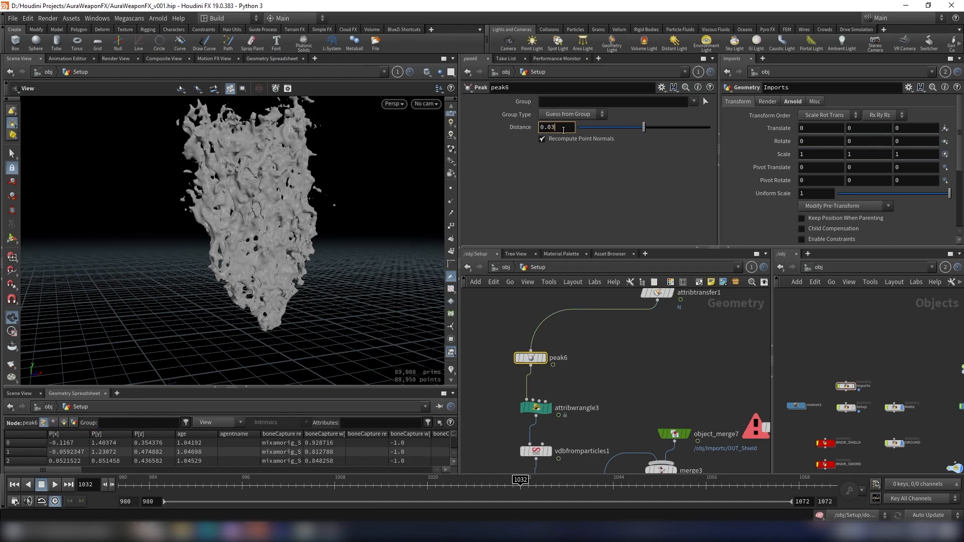
pyautogui.press('Return')
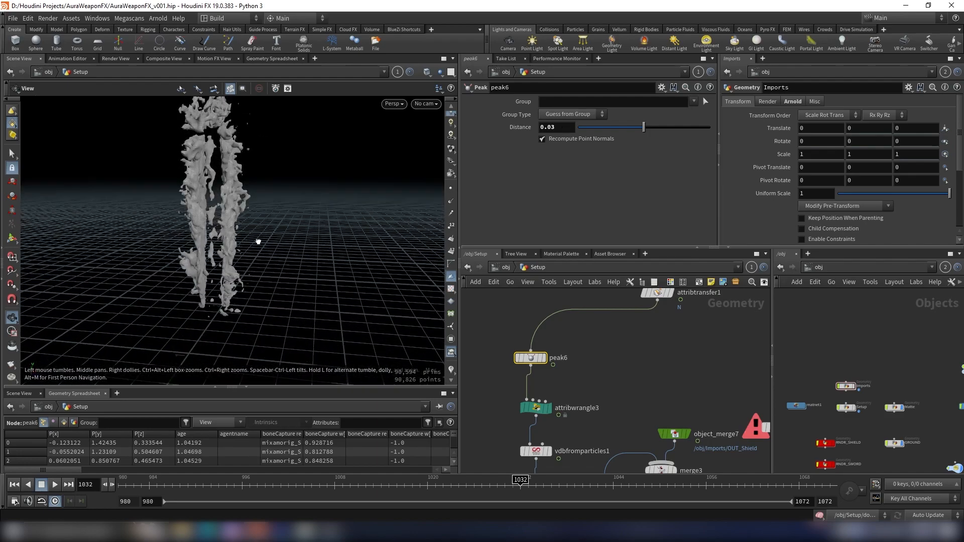
# - Compare the mesh with and without the Peak node by toggling its bypass and orbiting the viewport
pyautogui.scroll(3, 572, 357)
pyautogui.moveTo(568, 357); pyautogui.dragTo(613, 351, button='middle')
pyautogui.moveTo(166, 199); pyautogui.dragTo(424, 247)
pyautogui.moveTo(263, 220); pyautogui.dragTo(301, 210)
pyautogui.scroll(3, 225, 202)
pyautogui.moveTo(226, 202); pyautogui.dragTo(256, 206)
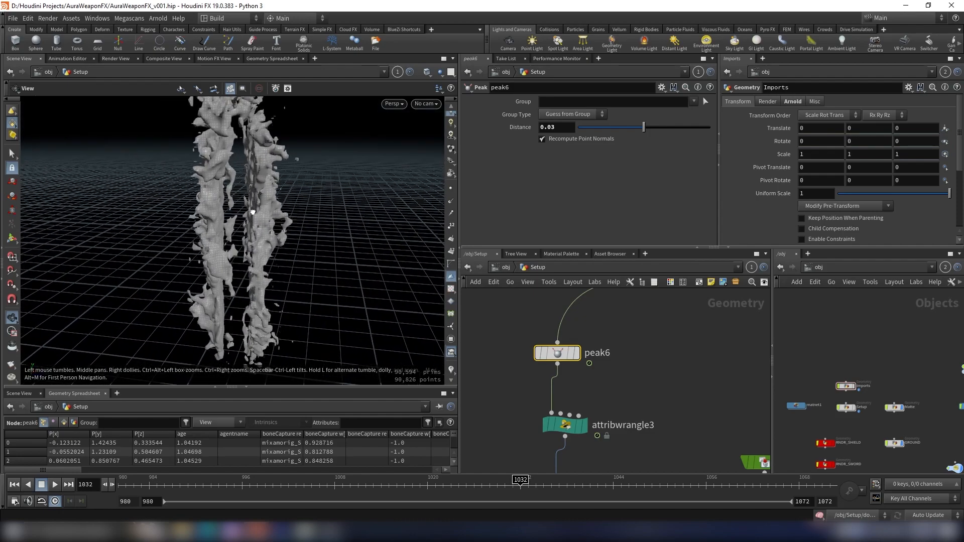
pyautogui.scroll(-3, 699, 355)
pyautogui.moveTo(700, 355); pyautogui.dragTo(672, 415, button='middle')
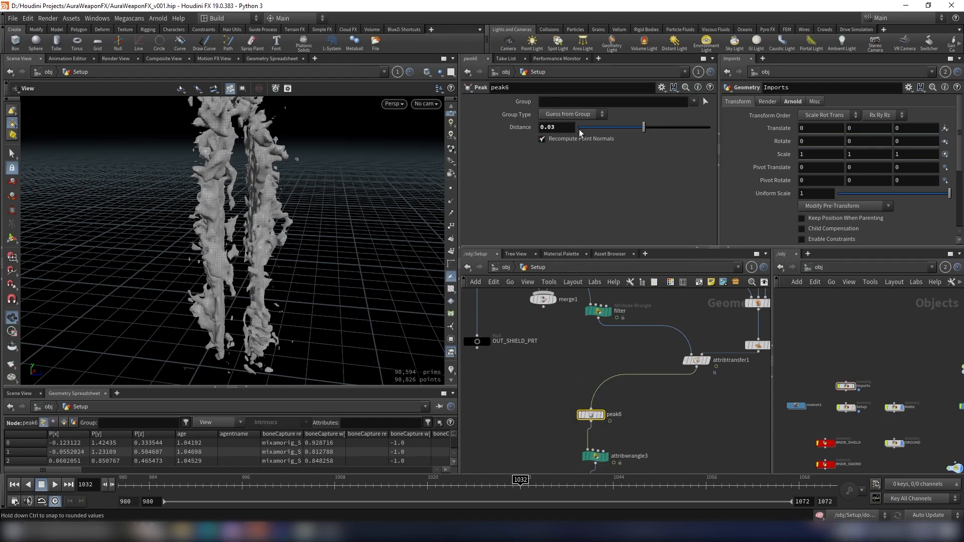
pyautogui.click(578, 402)
pyautogui.click(580, 402)
pyautogui.click(581, 402)
pyautogui.click(581, 402)
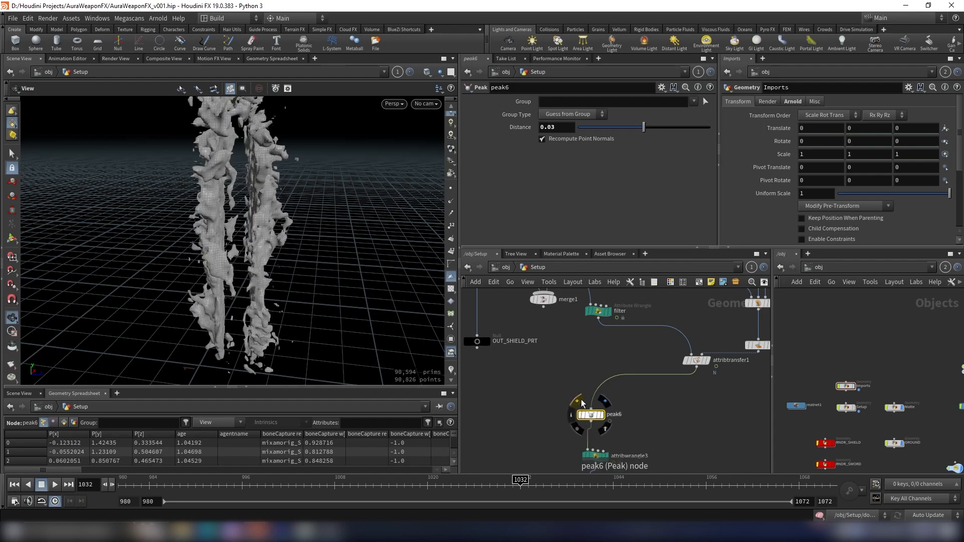
pyautogui.click(581, 402)
pyautogui.scroll(5, 225, 268)
pyautogui.moveTo(226, 268); pyautogui.dragTo(254, 263)
pyautogui.scroll(-5, 254, 262)
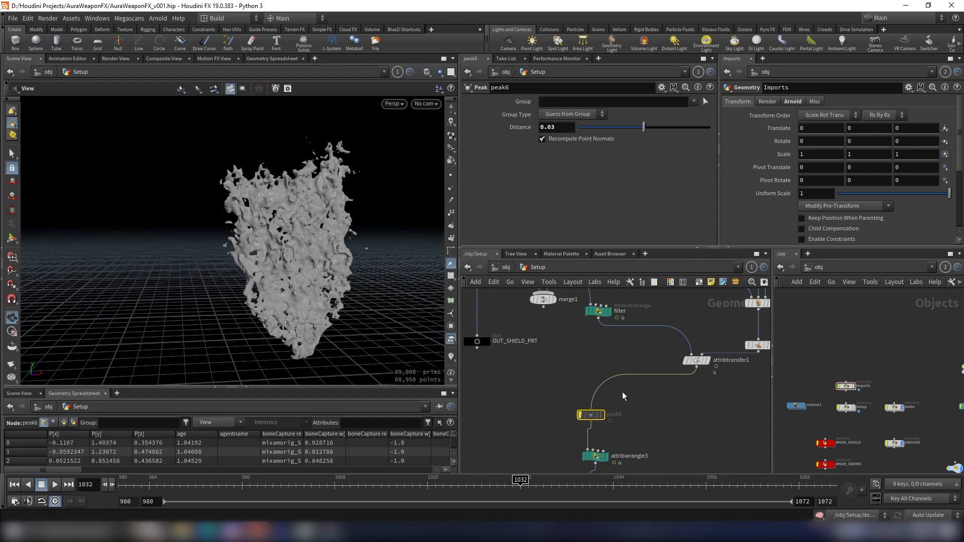
# - Rearrange the nodes in the network to tidy the layout
pyautogui.scroll(-5, 653, 386)
pyautogui.moveTo(656, 389); pyautogui.dragTo(658, 345, button='middle')
pyautogui.scroll(4, 635, 349)
pyautogui.click(609, 353)
pyautogui.scroll(-3, 567, 335)
pyautogui.moveTo(562, 337); pyautogui.dragTo(713, 347, button='middle')
pyautogui.moveTo(622, 349); pyautogui.dragTo(702, 417, button='middle')
pyautogui.scroll(-4, 607, 370)
pyautogui.scroll(4, 571, 337)
pyautogui.moveTo(571, 325); pyautogui.dragTo(575, 345, button='middle')
pyautogui.scroll(-2, 601, 386)
pyautogui.moveTo(678, 388); pyautogui.dragTo(511, 325, button='middle')
pyautogui.scroll(1, 631, 356)
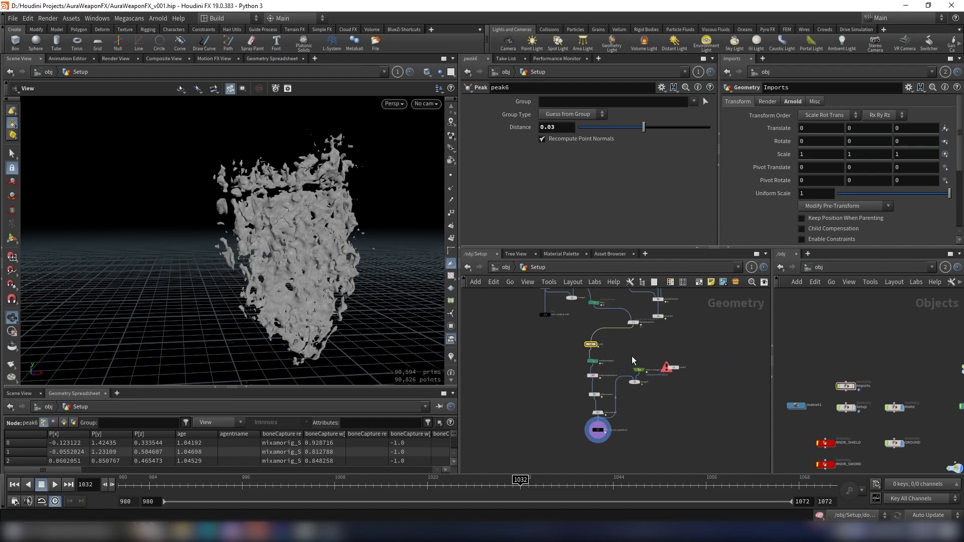
# - Select the shield light-mesh node chain in the Setup network and copy it
pyautogui.moveTo(638, 365); pyautogui.dragTo(581, 449)
pyautogui.moveTo(593, 347); pyautogui.dragTo(635, 342)
pyautogui.scroll(3, 671, 341)
pyautogui.click(661, 345)
pyautogui.scroll(-1, 661, 344)
pyautogui.moveTo(661, 345); pyautogui.dragTo(662, 451, button='middle')
pyautogui.scroll(1, 662, 344)
pyautogui.scroll(-4, 678, 359)
pyautogui.scroll(3, 696, 379)
pyautogui.scroll(5, 654, 460)
pyautogui.scroll(-5, 699, 383)
pyautogui.scroll(-4, 663, 451)
pyautogui.moveTo(681, 316); pyautogui.dragTo(601, 423)
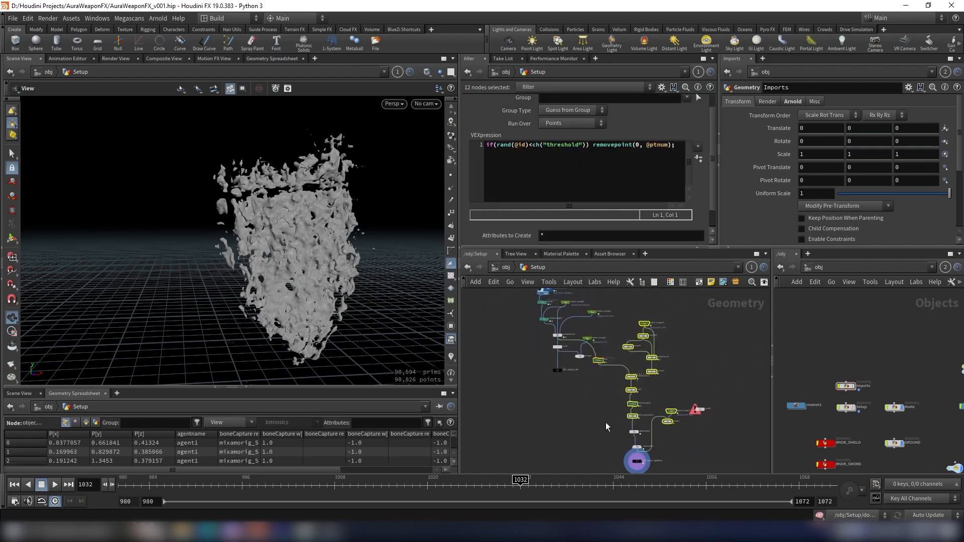
pyautogui.scroll(3, 679, 395)
pyautogui.moveTo(680, 395); pyautogui.dragTo(682, 364, button='middle')
pyautogui.moveTo(641, 387); pyautogui.dragTo(658, 333, button='middle')
pyautogui.moveTo(618, 351); pyautogui.dragTo(653, 424)
pyautogui.moveTo(644, 334); pyautogui.dragTo(662, 438, button='middle')
pyautogui.keyDown('shift'); pyautogui.moveTo(698, 307); pyautogui.dragTo(638, 406); pyautogui.keyUp('shift')
pyautogui.keyDown('shift'); pyautogui.moveTo(636, 446); pyautogui.dragTo(636, 445); pyautogui.keyUp('shift')
pyautogui.moveTo(614, 359); pyautogui.dragTo(626, 344, button='middle')
pyautogui.scroll(1, 625, 346)
pyautogui.keyDown('shift'); pyautogui.click(605, 357); pyautogui.keyUp('shift')
pyautogui.hotkey('ctrl', 'c')
# - Paste a copy of the node chain beside the original and reconnect the pasted filter wrangle's input
pyautogui.moveTo(740, 418); pyautogui.dragTo(715, 392, button='middle')
pyautogui.scroll(-2, 632, 399)
pyautogui.moveTo(635, 402); pyautogui.dragTo(653, 399, button='middle')
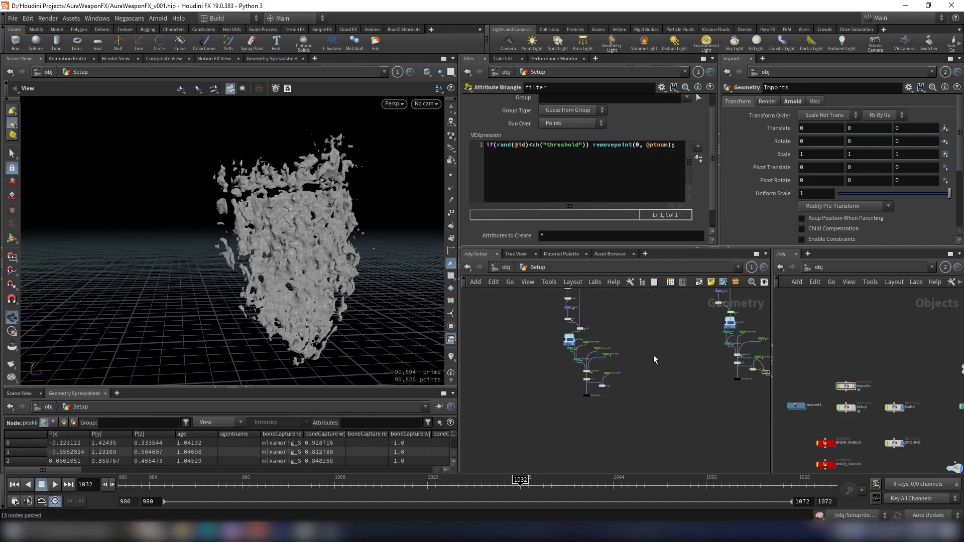
pyautogui.hotkey('ctrl', 'v')
pyautogui.click(599, 398)
pyautogui.scroll(3, 582, 389)
pyautogui.click(611, 404)
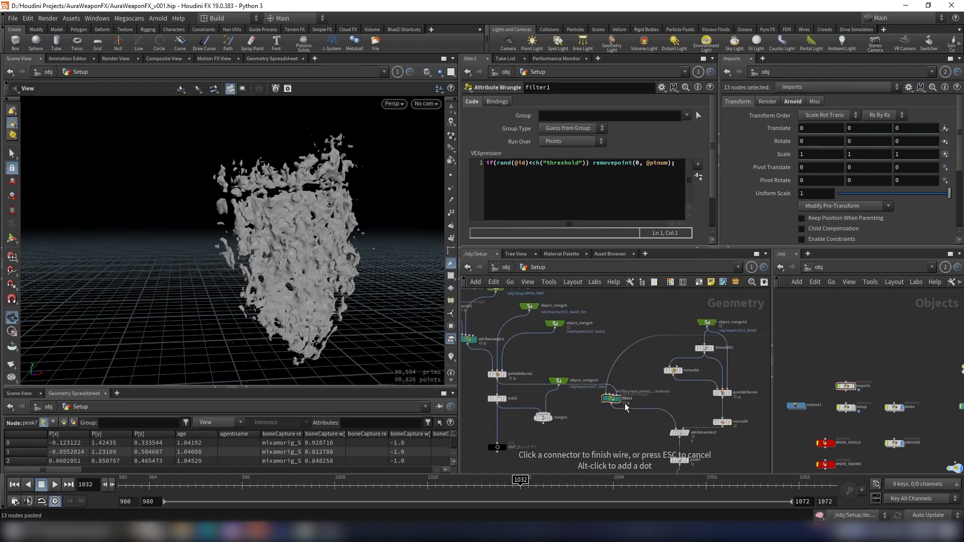
pyautogui.click(606, 398)
# - Copy the OUT_Sword node path and set the pasted object merge's Object 1 to /obj/Imports/OUT_Sword
pyautogui.doubleClick(850, 386)
pyautogui.moveTo(948, 429); pyautogui.dragTo(901, 352, button='middle')
pyautogui.scroll(1, 902, 353)
pyautogui.click(865, 404)
pyautogui.hotkey('ctrl', 'c')
pyautogui.moveTo(661, 365); pyautogui.dragTo(612, 396, button='middle')
pyautogui.click(657, 354)
pyautogui.click(643, 127)
pyautogui.hotkey('ctrl', 'a')
pyautogui.hotkey('ctrl', 'v')
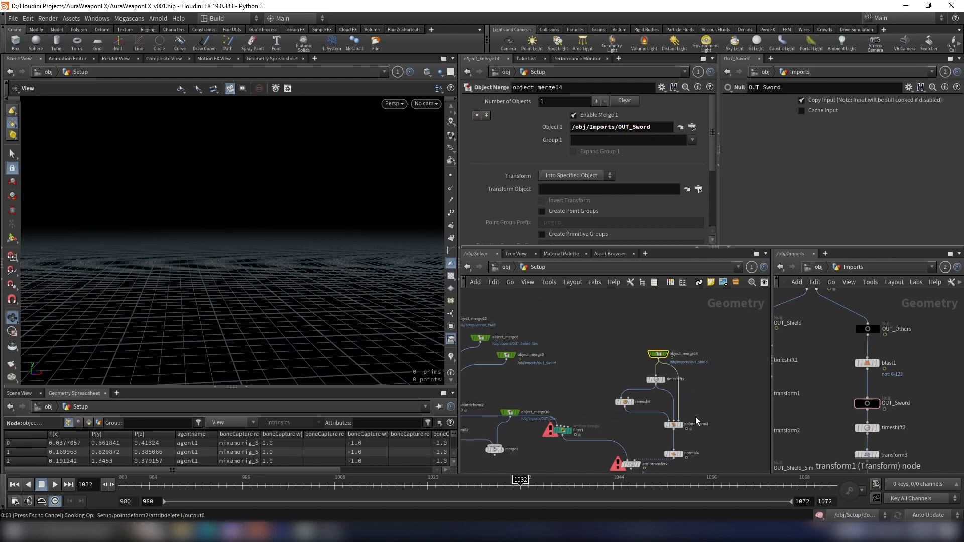
# - Display the sword copy's output and orbit the viewport to inspect the resulting mesh
pyautogui.scroll(-2, 697, 421)
pyautogui.moveTo(697, 421); pyautogui.dragTo(682, 363, button='middle')
pyautogui.scroll(2, 680, 382)
pyautogui.moveTo(221, 163); pyautogui.dragTo(187, 196)
pyautogui.scroll(-4, 674, 403)
pyautogui.moveTo(712, 408); pyautogui.dragTo(654, 402, button='middle')
pyautogui.scroll(3, 688, 385)
pyautogui.click(684, 387)
pyautogui.scroll(-1, 535, 367)
pyautogui.moveTo(197, 263); pyautogui.dragTo(250, 277)
pyautogui.scroll(-3, 524, 385)
pyautogui.moveTo(524, 386); pyautogui.dragTo(616, 385, button='middle')
pyautogui.scroll(3, 616, 387)
pyautogui.moveTo(256, 274); pyautogui.dragTo(217, 262)
pyautogui.scroll(-3, 608, 399)
pyautogui.moveTo(526, 399); pyautogui.dragTo(575, 396, button='middle')
pyautogui.scroll(3, 576, 396)
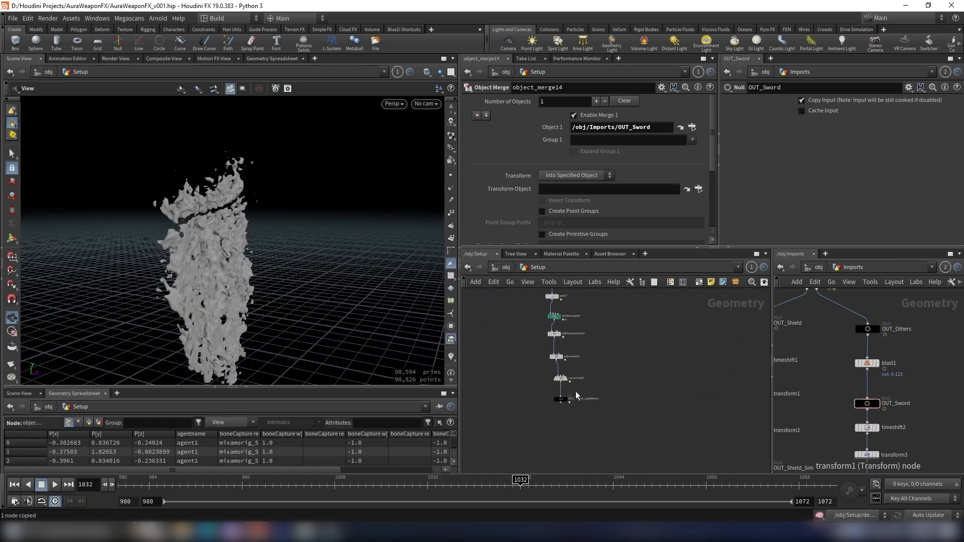
# - Insert a File Cache node between convertvdb2 and OUT_Shield_LightMesh1 in the sword copy
pyautogui.click(561, 399)
pyautogui.scroll(-3, 651, 405)
pyautogui.press('f')
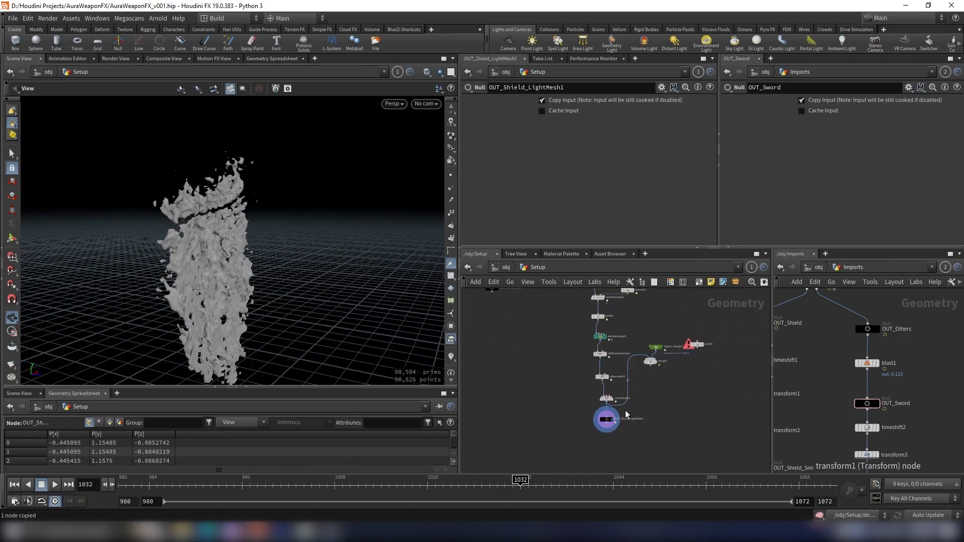
pyautogui.press('Tab')
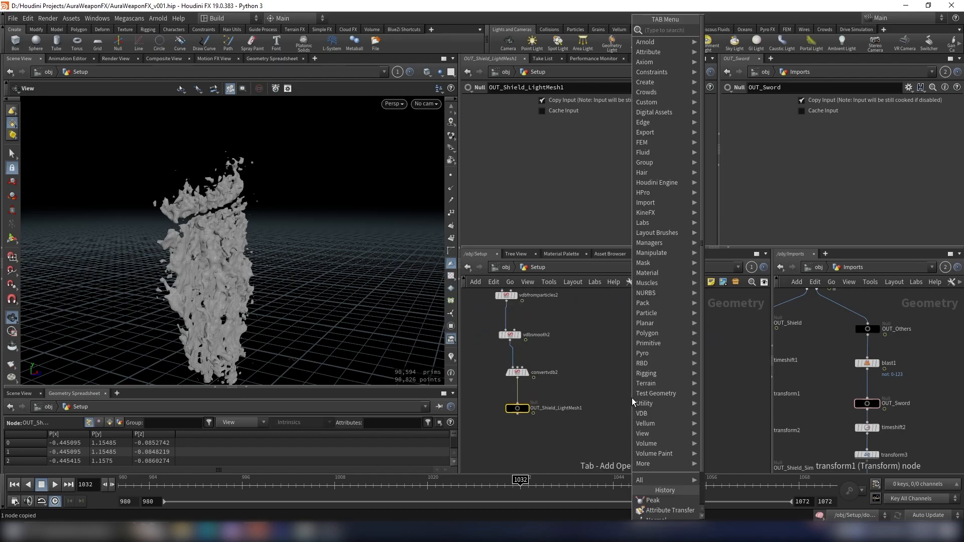
pyautogui.write('file cac')
pyautogui.press('Return')
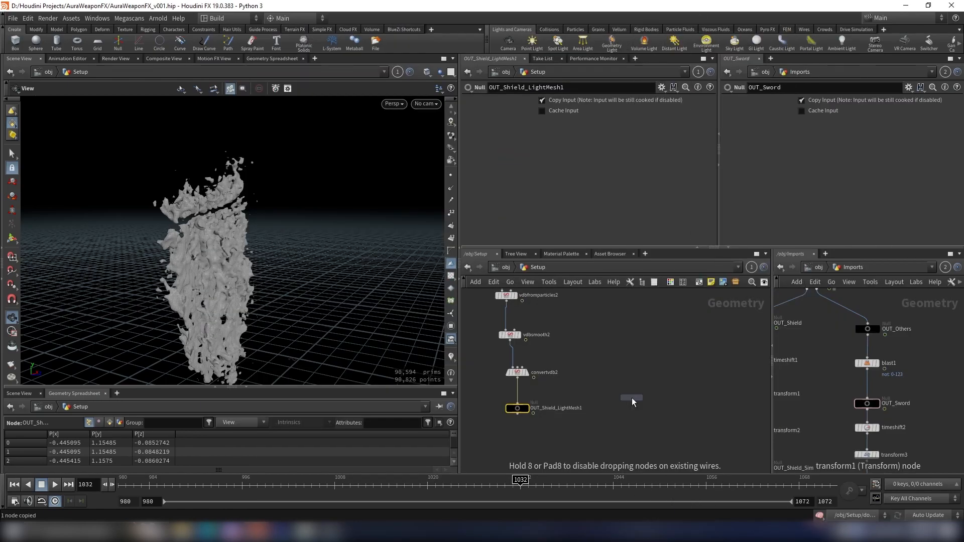
pyautogui.click(517, 395)
pyautogui.scroll(-6, 580, 364)
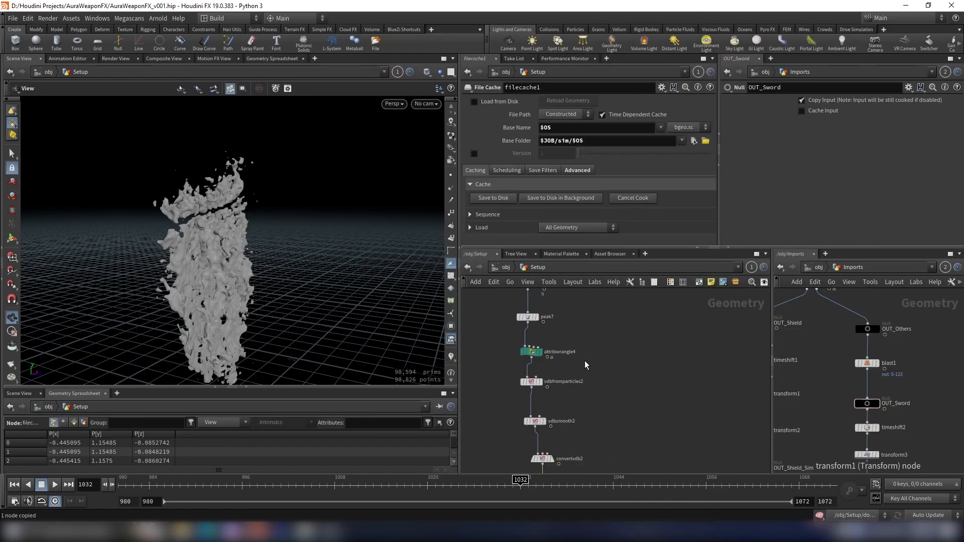
pyautogui.moveTo(619, 335); pyautogui.dragTo(527, 433)
pyautogui.scroll(3, 585, 398)
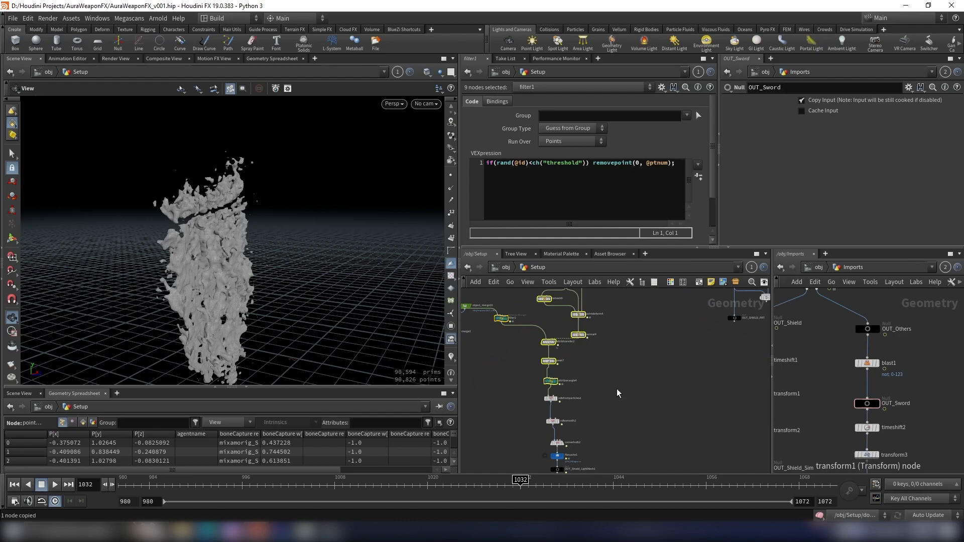
pyautogui.scroll(-3, 617, 393)
pyautogui.moveTo(608, 393); pyautogui.dragTo(570, 372, button='middle')
pyautogui.scroll(8, 558, 410)
pyautogui.click(511, 373)
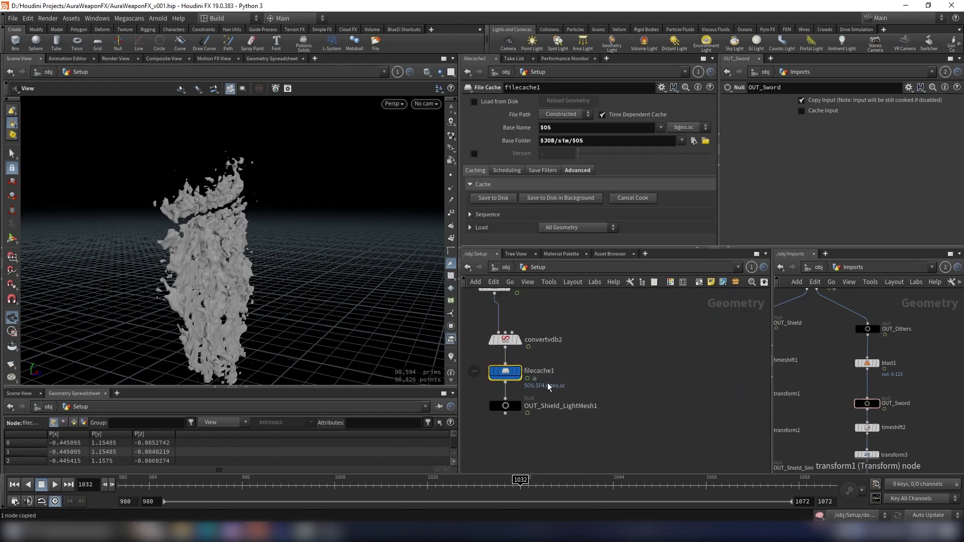
# - Rename the new File Cache node to CACHE_SWORD_LIGHT_MESH and copy its name
pyautogui.scroll(3, 555, 375)
pyautogui.click(551, 370)
pyautogui.moveTo(558, 370); pyautogui.dragTo(465, 387)
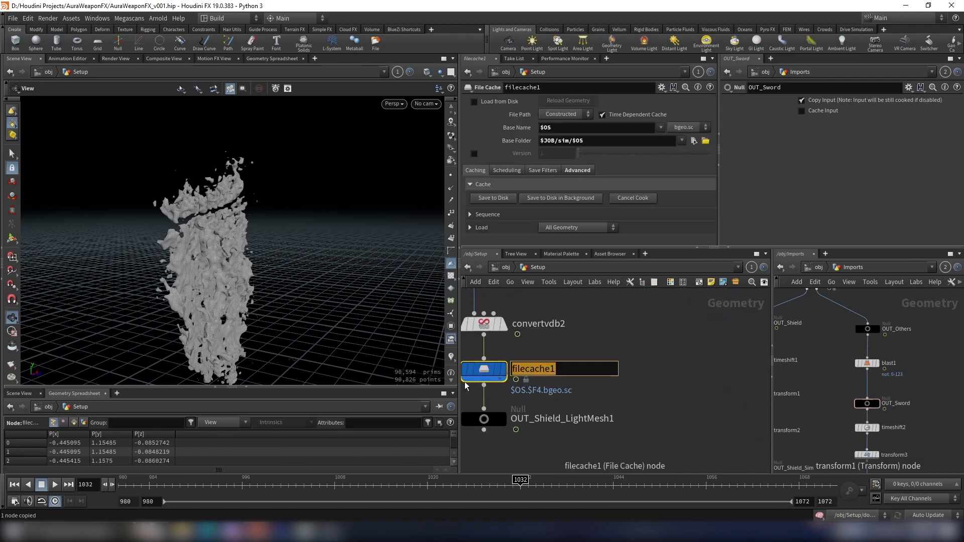
pyautogui.write('CACHE_SW')
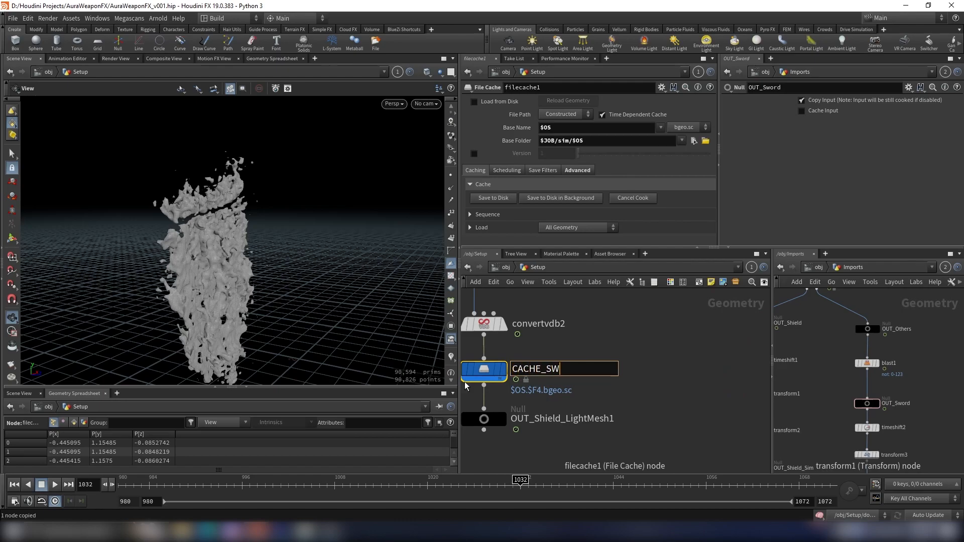
pyautogui.write('ORD_LIGHT_MESH')
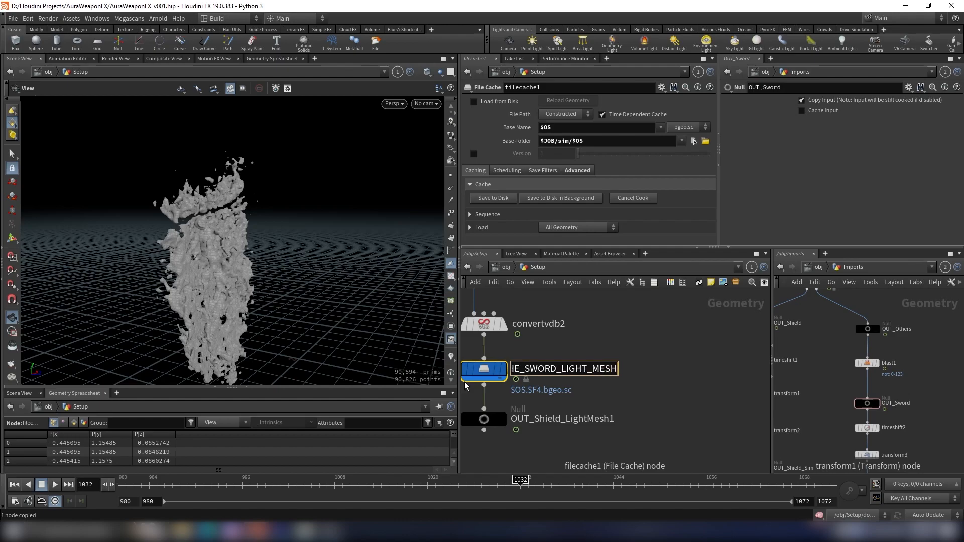
pyautogui.press('Return')
pyautogui.doubleClick(622, 368)
pyautogui.hotkey('ctrl', 'c')
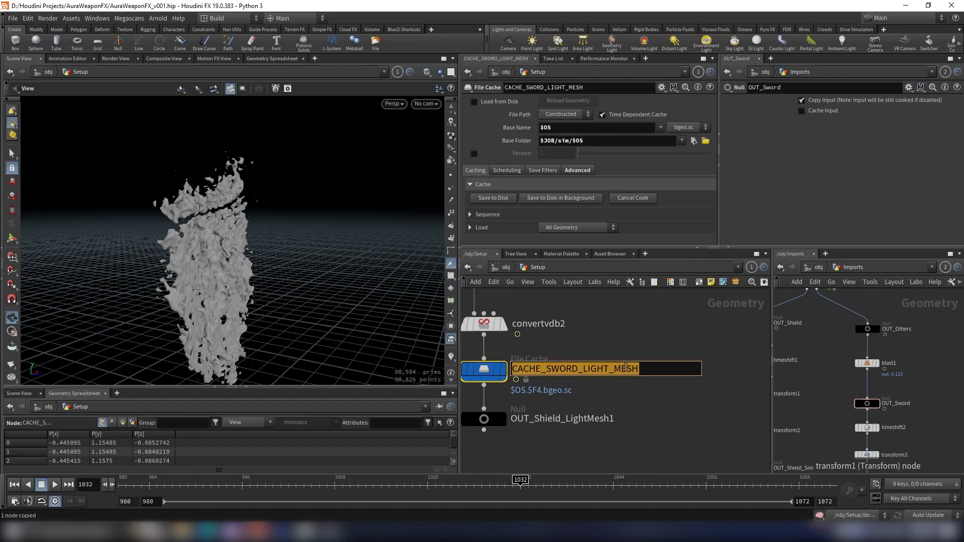
# - Insert a File Cache between convertvdb1 and OUT_Shield_LightMesh in the original chain, named CACHE_SHIELD_LIGHT_MESH
pyautogui.scroll(-6, 659, 350)
pyautogui.moveTo(738, 350); pyautogui.dragTo(630, 370, button='middle')
pyautogui.scroll(3, 630, 370)
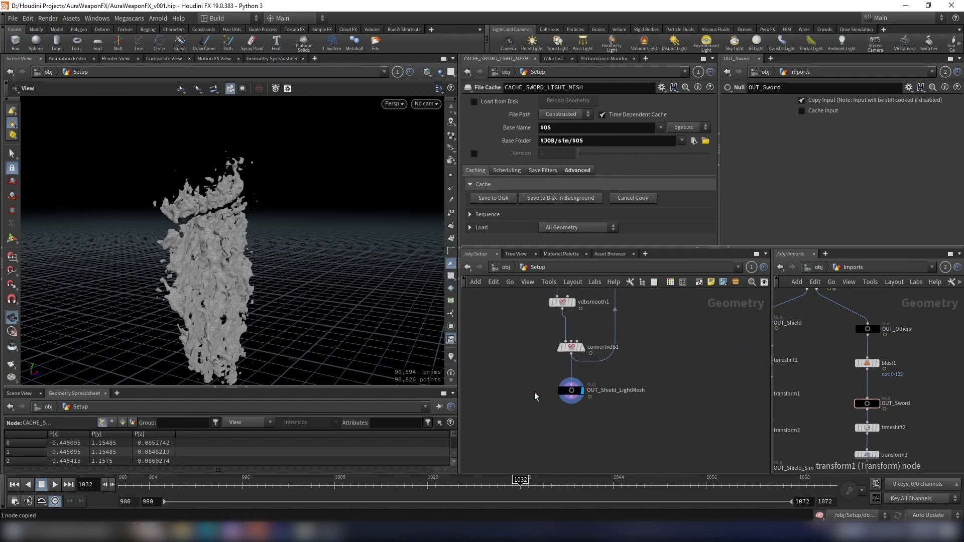
pyautogui.press('Tab')
pyautogui.write('f')
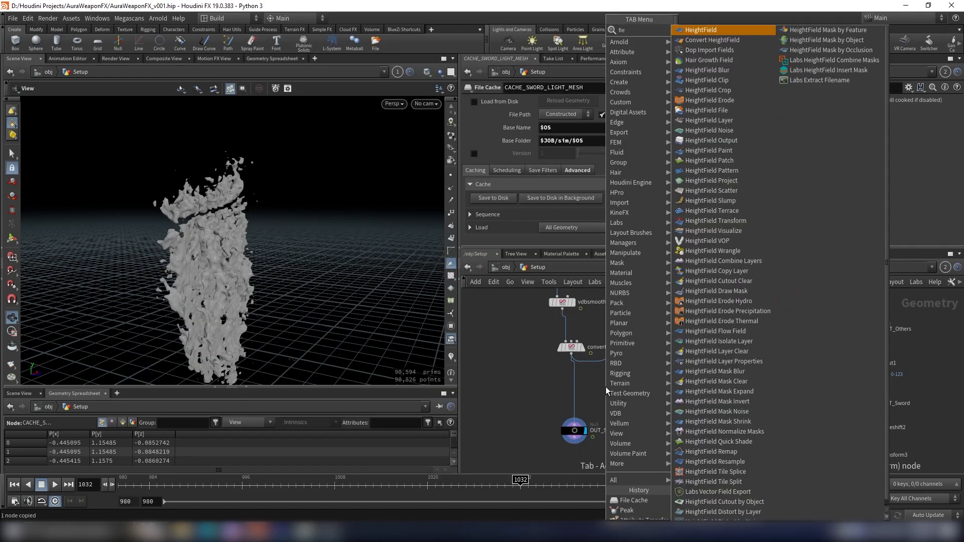
pyautogui.press('Return')
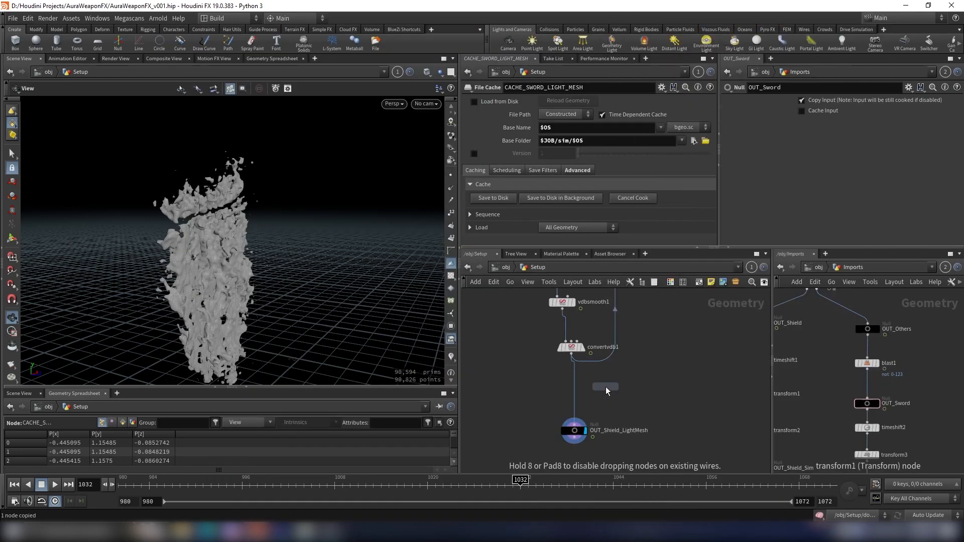
pyautogui.click(581, 390)
pyautogui.click(597, 391)
pyautogui.hotkey('ctrl', 'v')
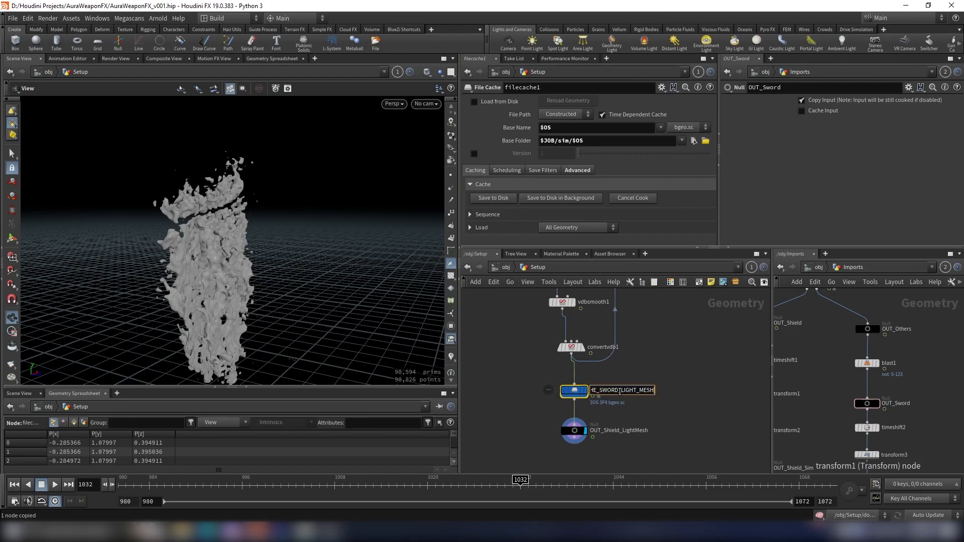
pyautogui.write('HIELD')
pyautogui.press('Return')
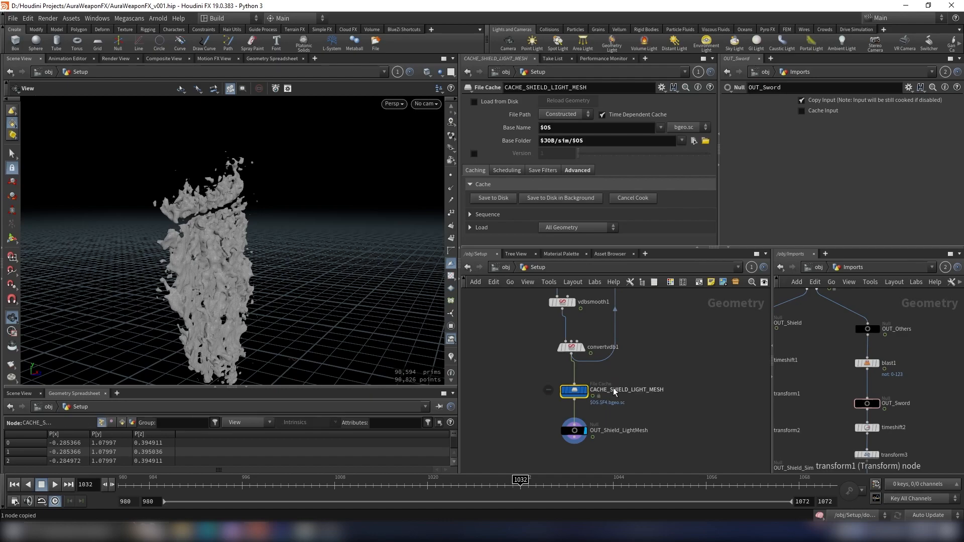
# - Enable versioning and Load from Disk on the CACHE_SHIELD_LIGHT_MESH node
pyautogui.scroll(-8, 593, 387)
pyautogui.moveTo(615, 387); pyautogui.dragTo(710, 380, button='middle')
pyautogui.moveTo(910, 424); pyautogui.dragTo(922, 358, button='middle')
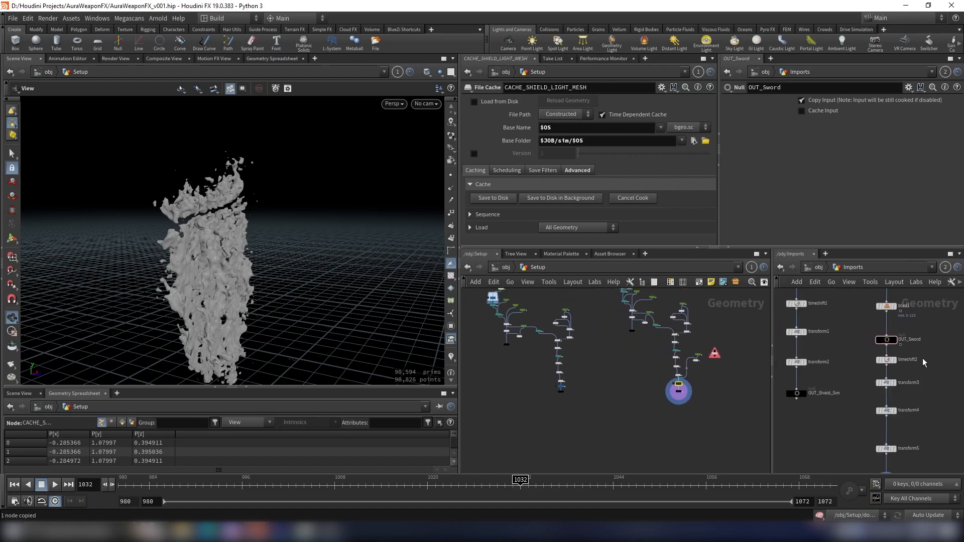
pyautogui.scroll(-5, 832, 364)
pyautogui.click(821, 267)
pyautogui.scroll(7, 658, 399)
pyautogui.scroll(3, 737, 359)
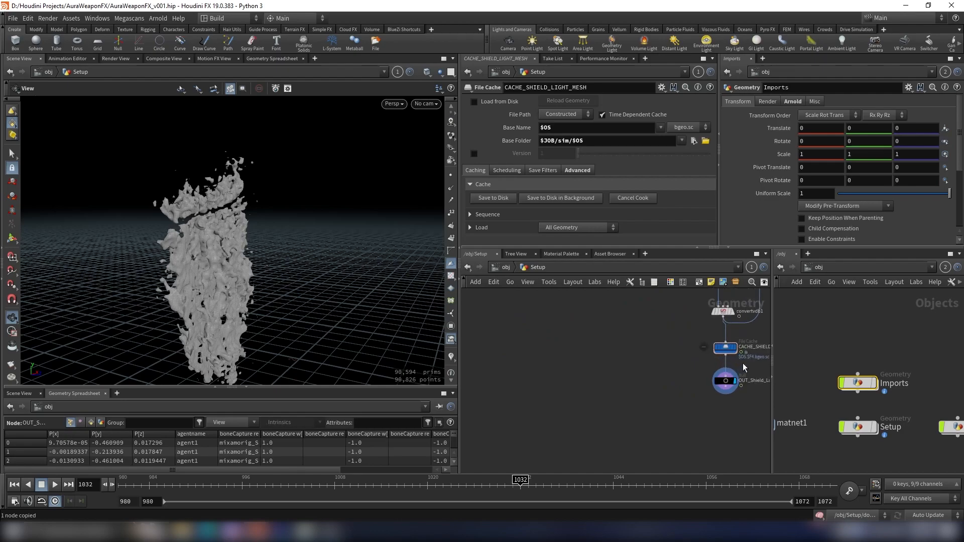
pyautogui.moveTo(753, 359); pyautogui.dragTo(656, 395, button='middle')
pyautogui.click(627, 384)
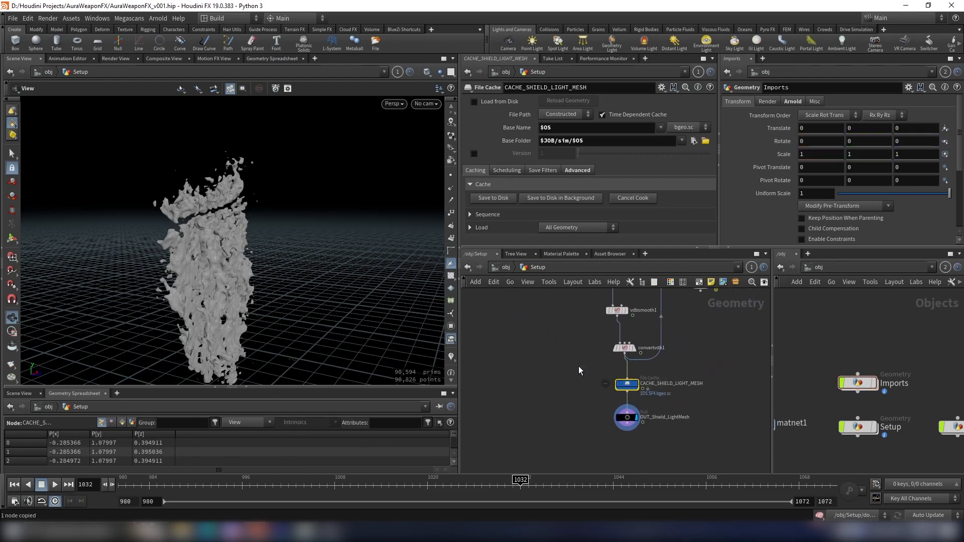
pyautogui.click(473, 153)
pyautogui.scroll(1, 659, 377)
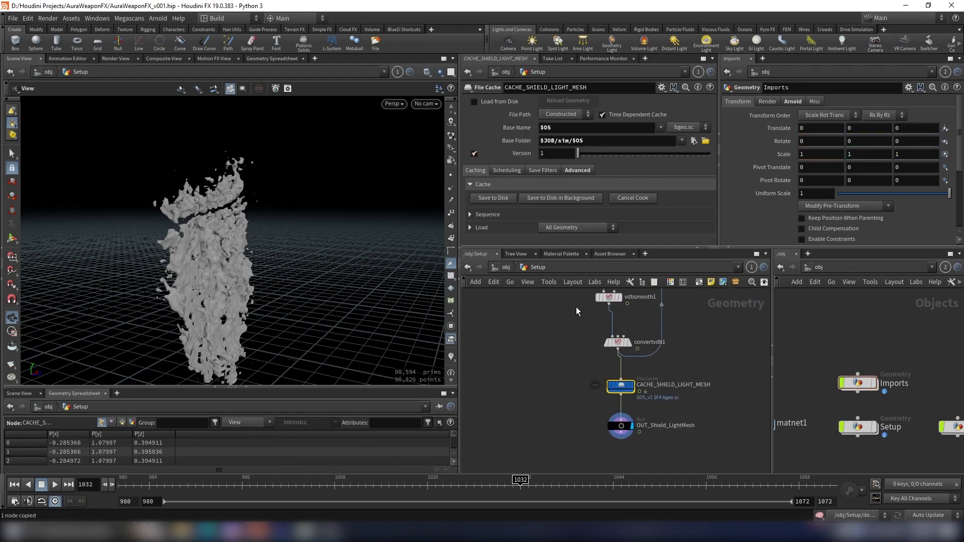
pyautogui.click(474, 101)
pyautogui.scroll(-5, 547, 387)
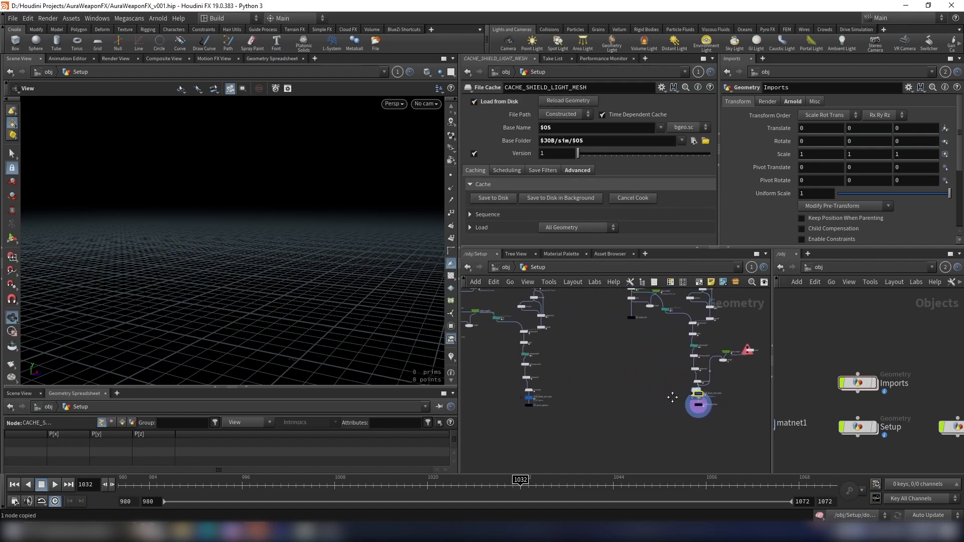
# - Enable versioning and Load from Disk on the CACHE_SWORD_LIGHT_MESH node
pyautogui.scroll(3, 530, 398)
pyautogui.click(530, 399)
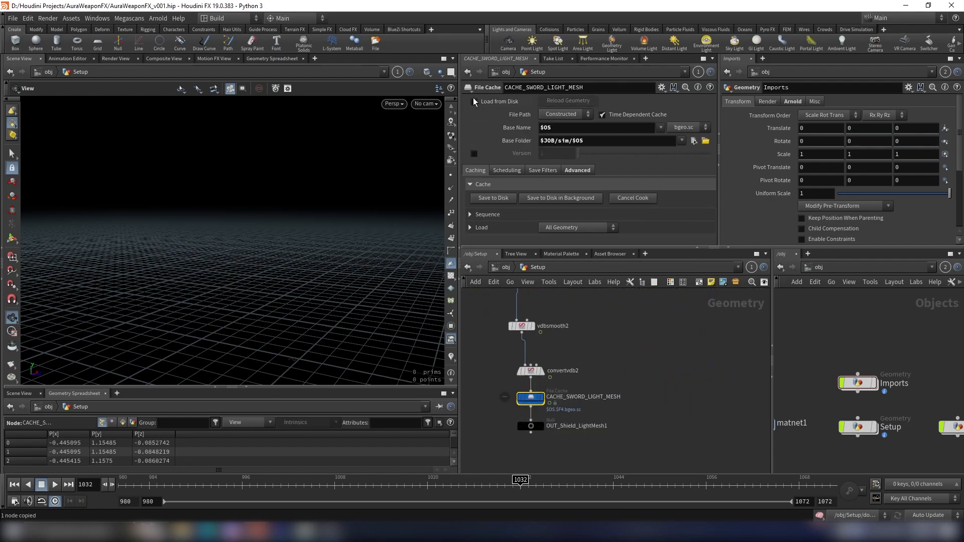
pyautogui.click(473, 154)
pyautogui.scroll(-4, 674, 324)
pyautogui.moveTo(623, 402); pyautogui.dragTo(694, 378, button='middle')
pyautogui.scroll(5, 724, 361)
pyautogui.click(682, 327)
pyautogui.scroll(-3, 688, 346)
pyautogui.scroll(4, 693, 377)
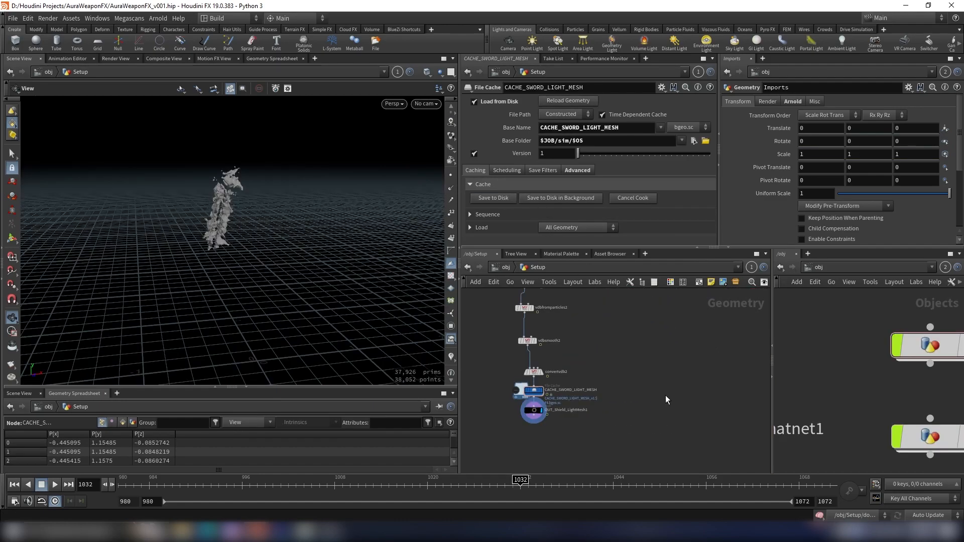
# - Return to the object level and add a new Light object to the scene
pyautogui.scroll(3, 606, 386)
pyautogui.scroll(-4, 627, 391)
pyautogui.moveTo(637, 392); pyautogui.dragTo(603, 363, button='middle')
pyautogui.scroll(4, 608, 365)
pyautogui.click(594, 375)
pyautogui.scroll(-3, 592, 351)
pyautogui.click(507, 268)
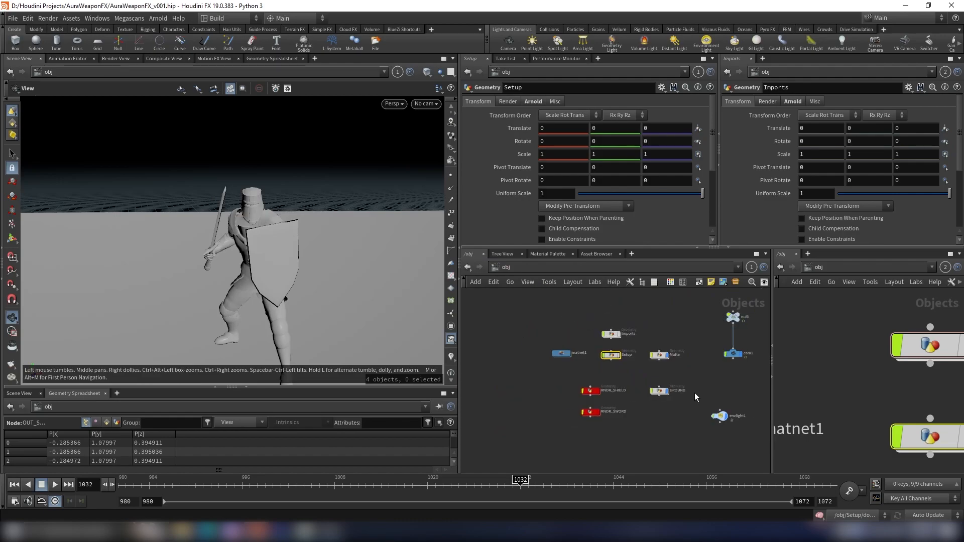
pyautogui.press('Tab')
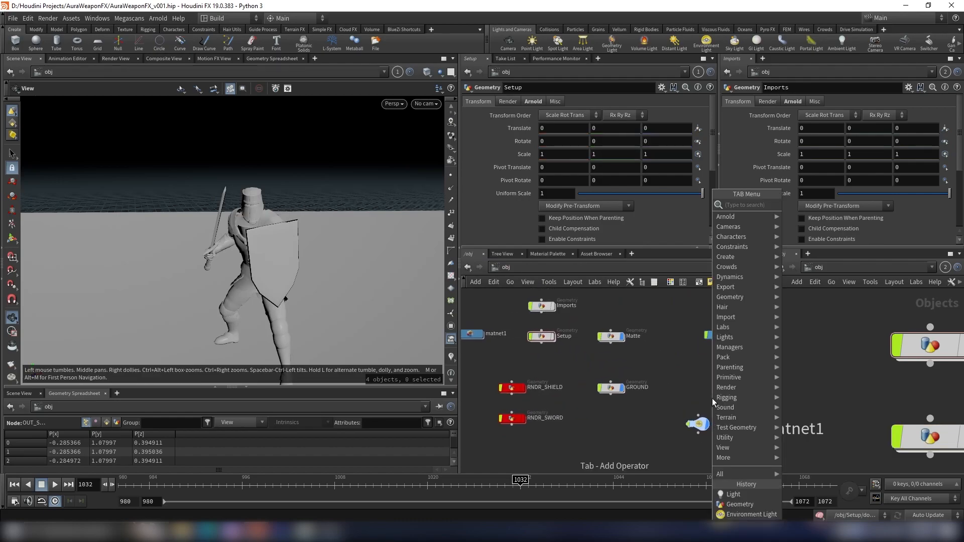
pyautogui.write('light')
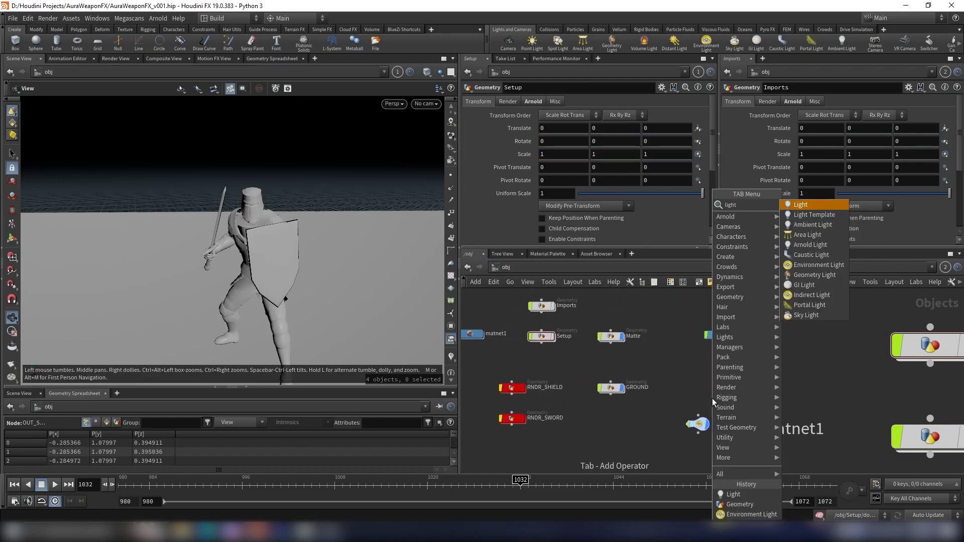
pyautogui.press('Return')
pyautogui.click(704, 399)
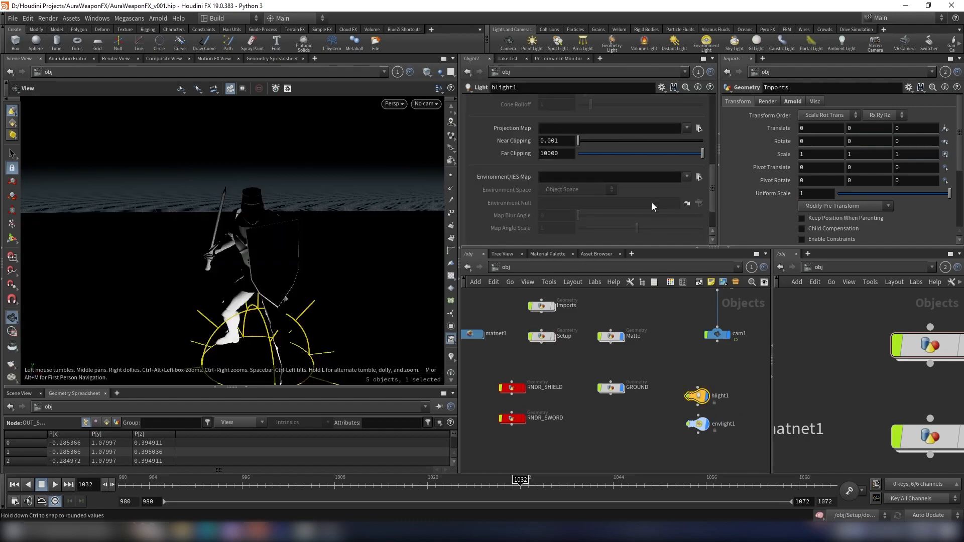
# - Set the new light's type to Geometry
pyautogui.scroll(5, 511, 131)
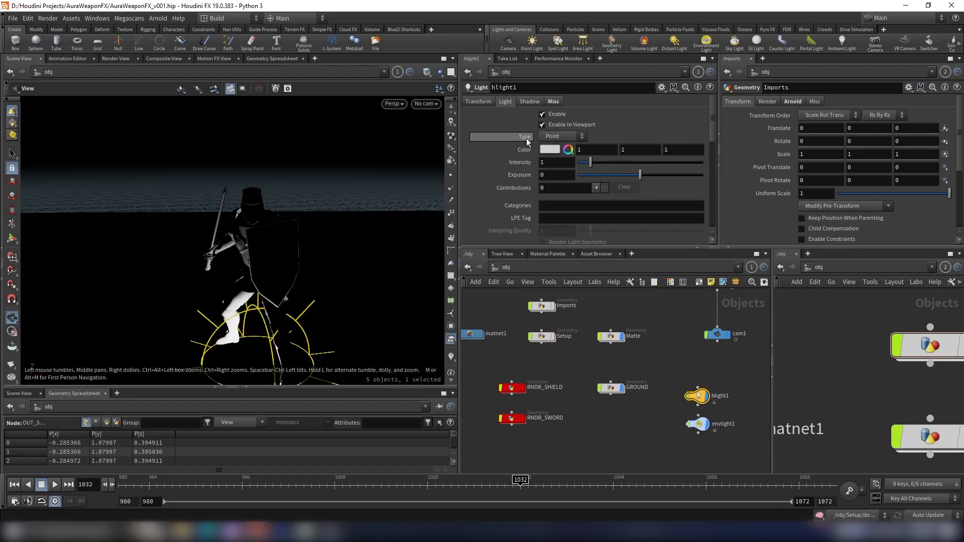
pyautogui.click(555, 135)
pyautogui.click(558, 205)
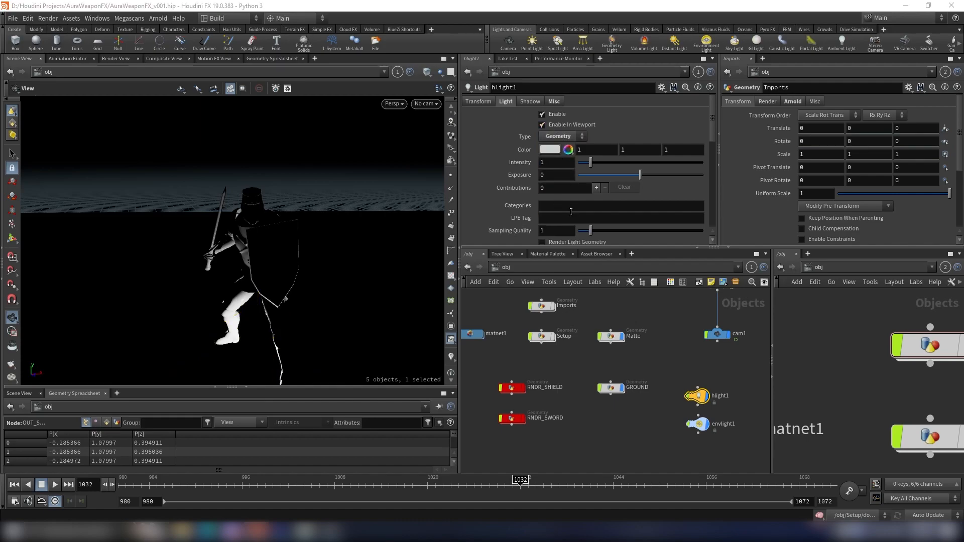
# - Check the light's Area Light Options, then create a new Geometry object at object level named LIGHT_MESH
pyautogui.scroll(-1, 527, 140)
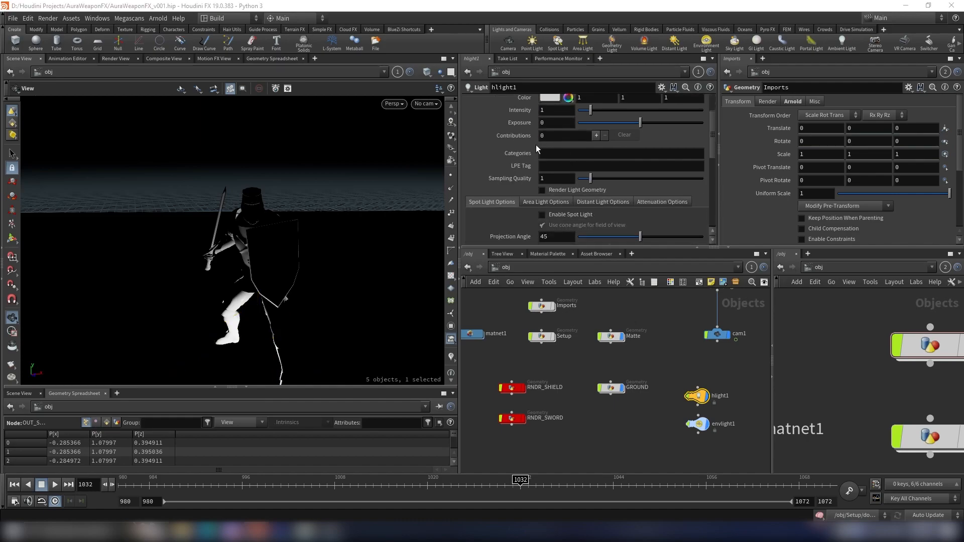
pyautogui.click(543, 202)
pyautogui.scroll(-3, 573, 196)
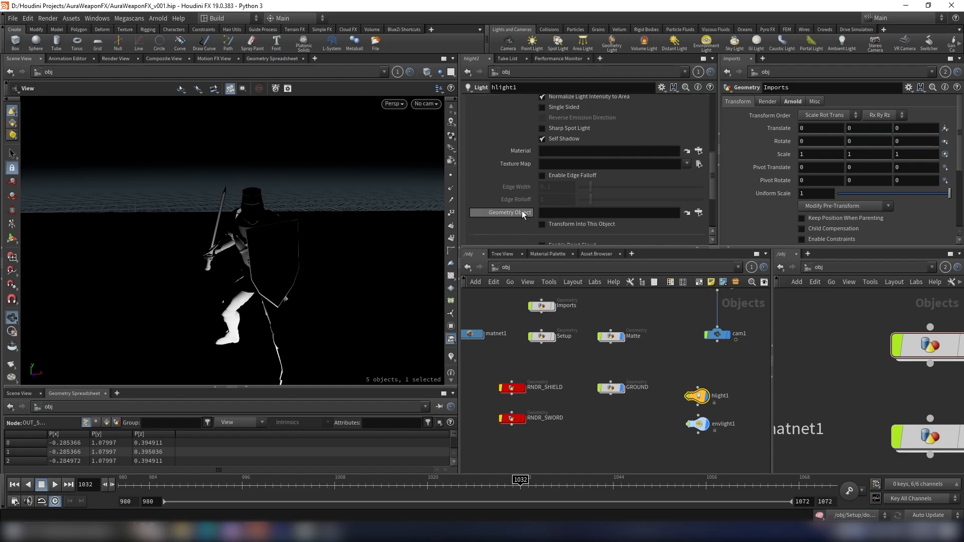
pyautogui.scroll(-3, 617, 403)
pyautogui.scroll(4, 617, 412)
pyautogui.click(637, 414)
pyautogui.press('Tab')
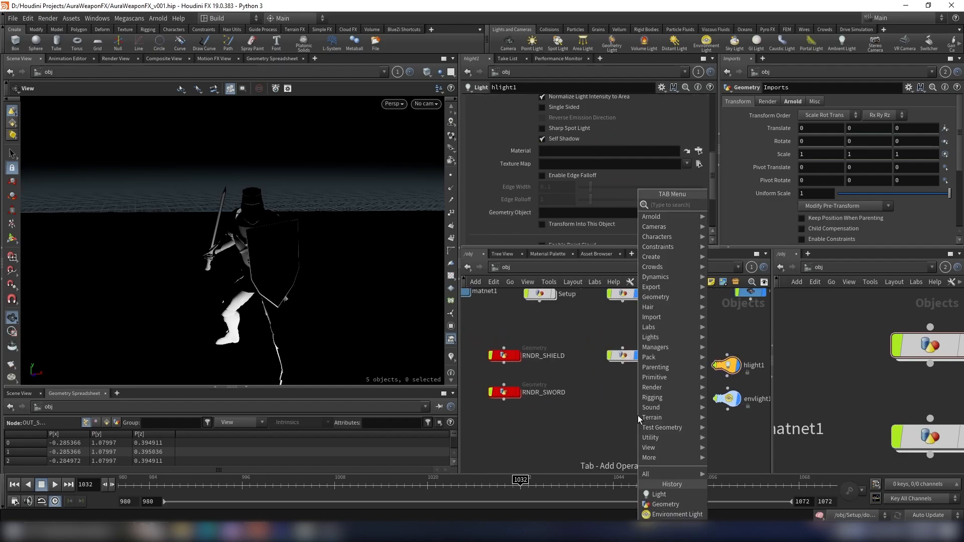
pyautogui.write('geo')
pyautogui.press('Return')
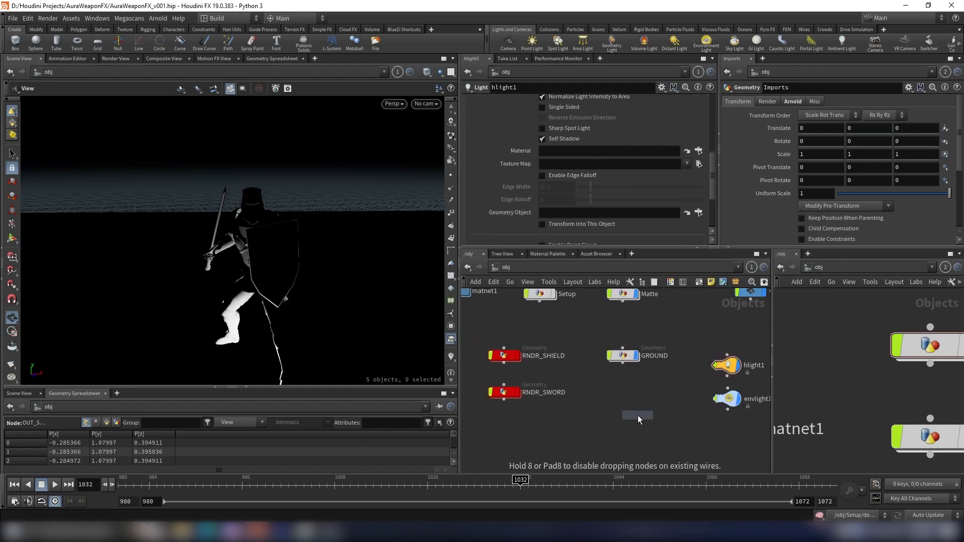
pyautogui.click(614, 394)
pyautogui.write('LIGHT_MESH')
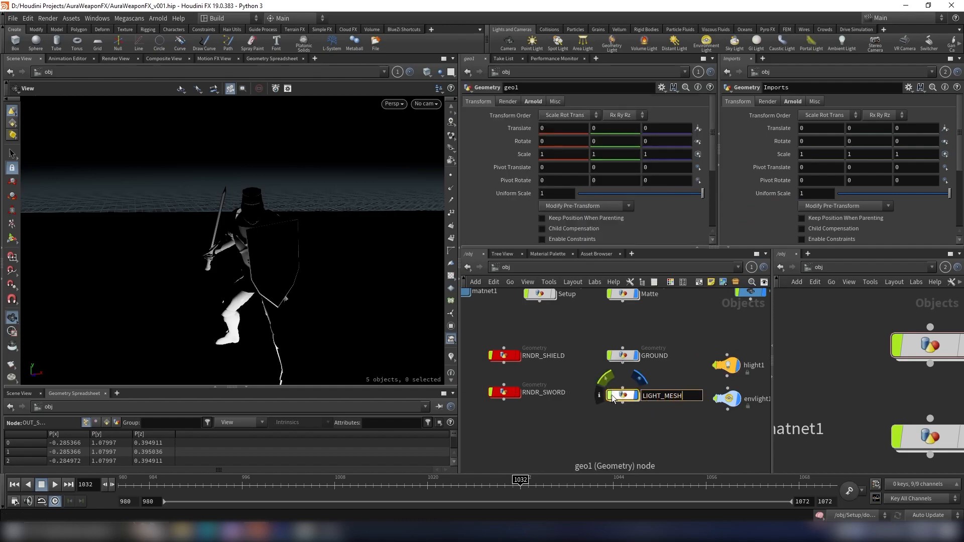
pyautogui.press('Return')
# - Inside LIGHT_MESH, add an Object Merge and set its object path to the OUT_Shield_LightMesh1 null from the Setup network
pyautogui.moveTo(613, 400); pyautogui.dragTo(615, 432, button='middle')
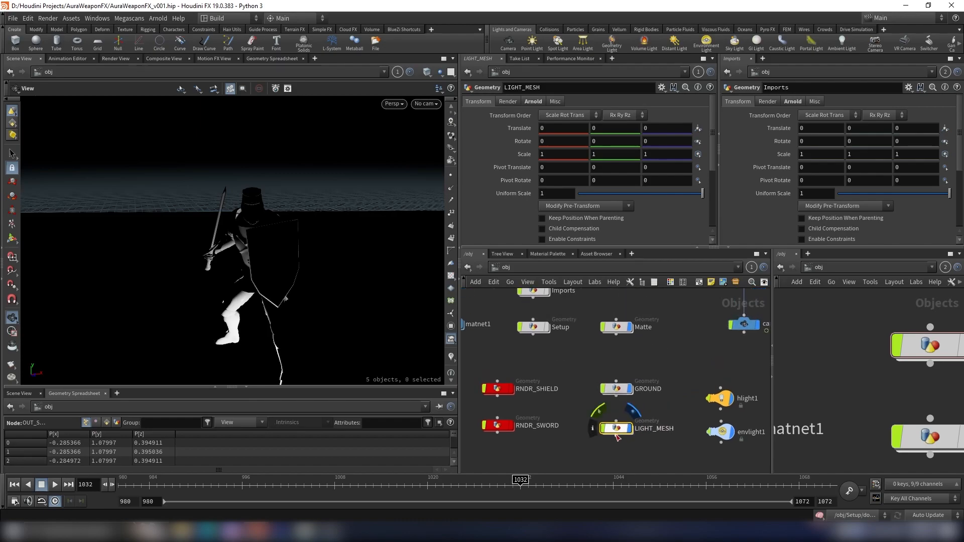
pyautogui.doubleClick(616, 431)
pyautogui.scroll(-5, 911, 405)
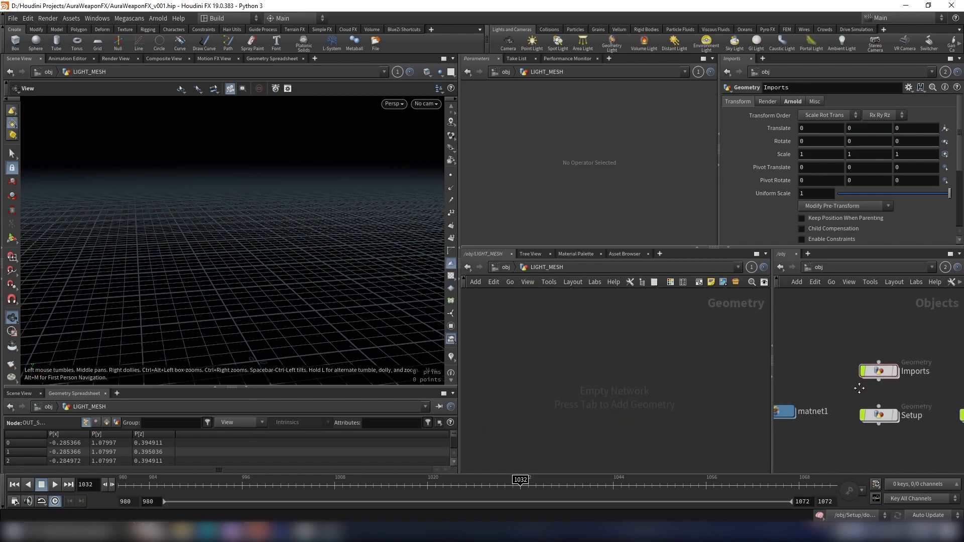
pyautogui.scroll(3, 883, 393)
pyautogui.doubleClick(866, 399)
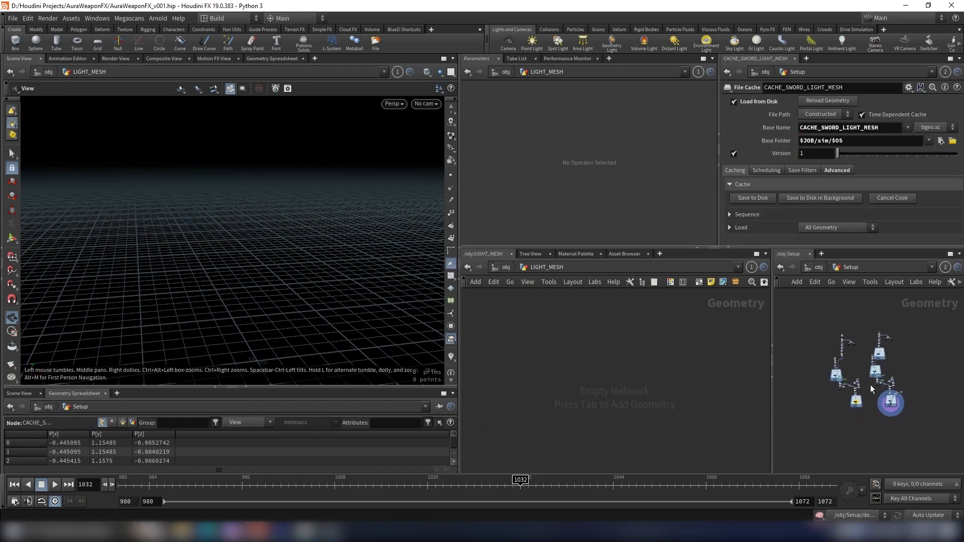
pyautogui.scroll(-5, 874, 417)
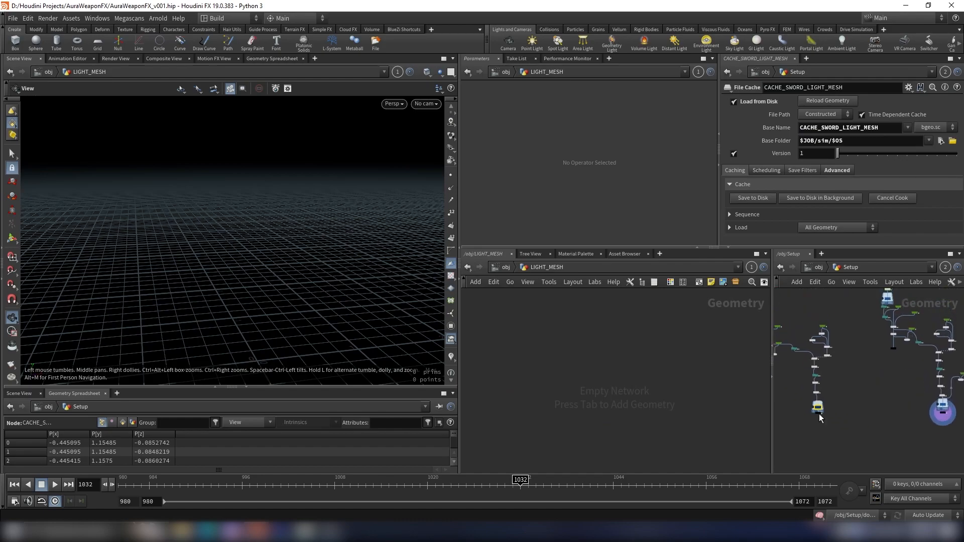
pyautogui.scroll(3, 823, 409)
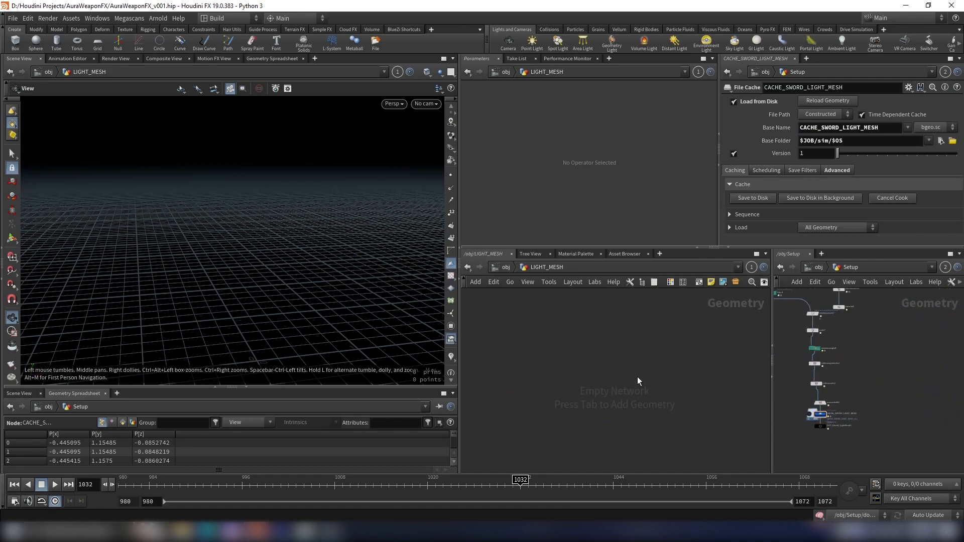
pyautogui.press('Tab')
pyautogui.write('obj')
pyautogui.press('Return')
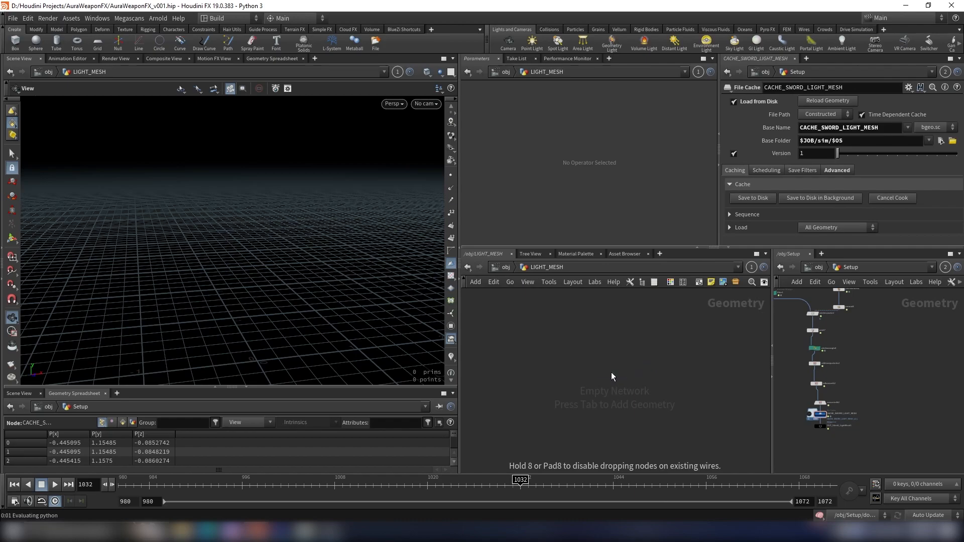
pyautogui.click(612, 372)
pyautogui.scroll(3, 832, 434)
pyautogui.click(793, 418)
pyautogui.hotkey('ctrl', 'c')
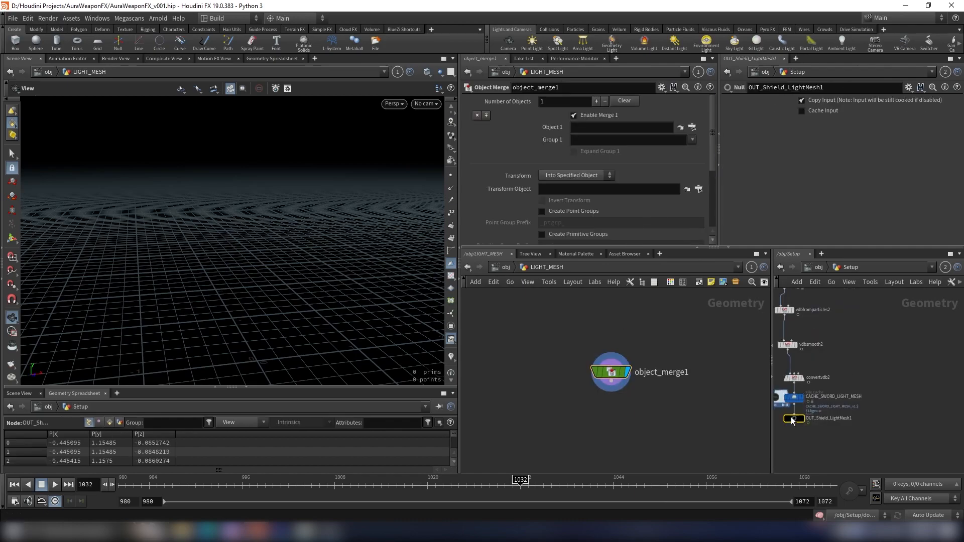
pyautogui.click(621, 128)
pyautogui.hotkey('ctrl', 'v')
pyautogui.press('Return')
# - Add a second merge slot to the Object Merge and set it to the OUT_Shield_LightMesh null from Setup
pyautogui.scroll(-2, 721, 398)
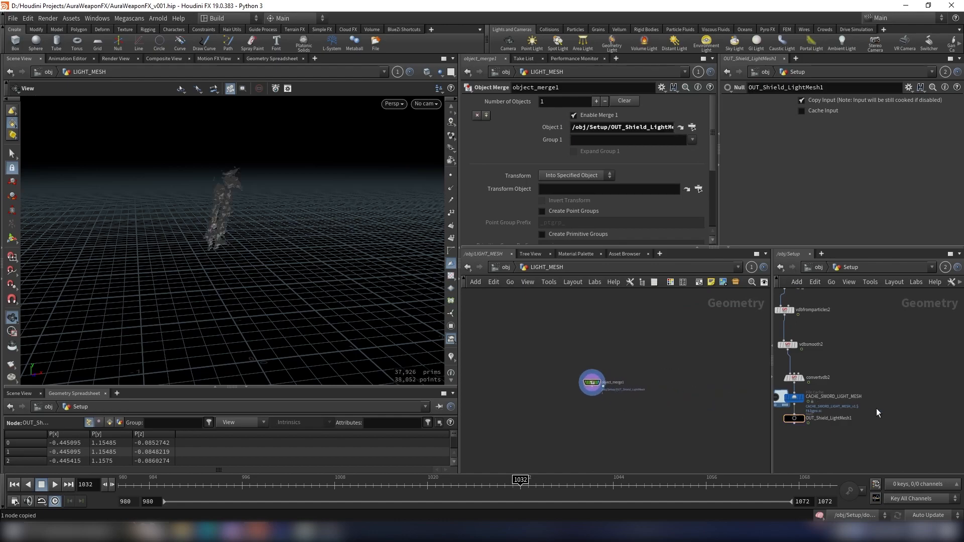
pyautogui.moveTo(865, 408); pyautogui.dragTo(784, 394, button='middle')
pyautogui.scroll(4, 949, 409)
pyautogui.moveTo(895, 405); pyautogui.dragTo(799, 417, button='middle')
pyautogui.moveTo(899, 396); pyautogui.dragTo(833, 366)
pyautogui.hotkey('ctrl', 'c')
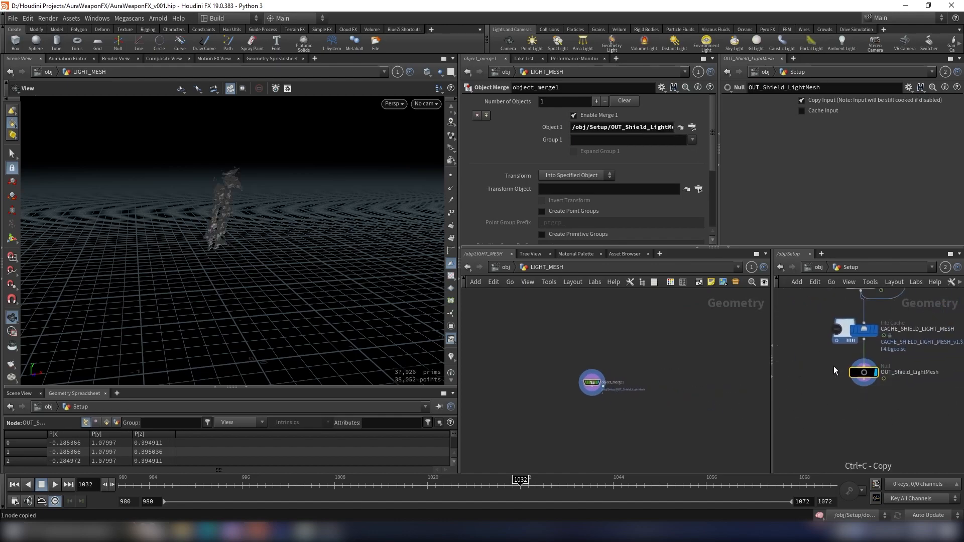
pyautogui.moveTo(665, 352); pyautogui.dragTo(727, 371, button='middle')
pyautogui.scroll(3, 638, 384)
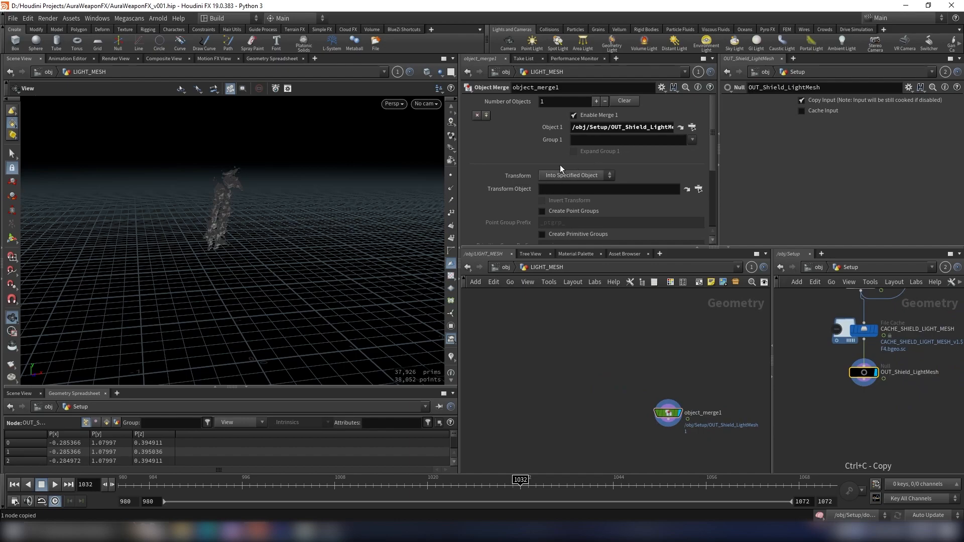
pyautogui.click(486, 115)
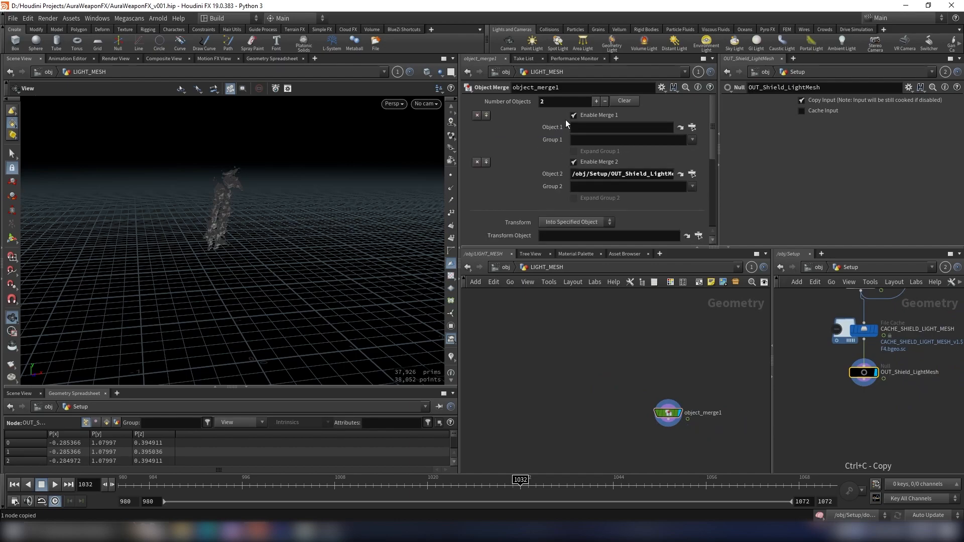
pyautogui.click(600, 127)
pyautogui.hotkey('ctrl', 'v')
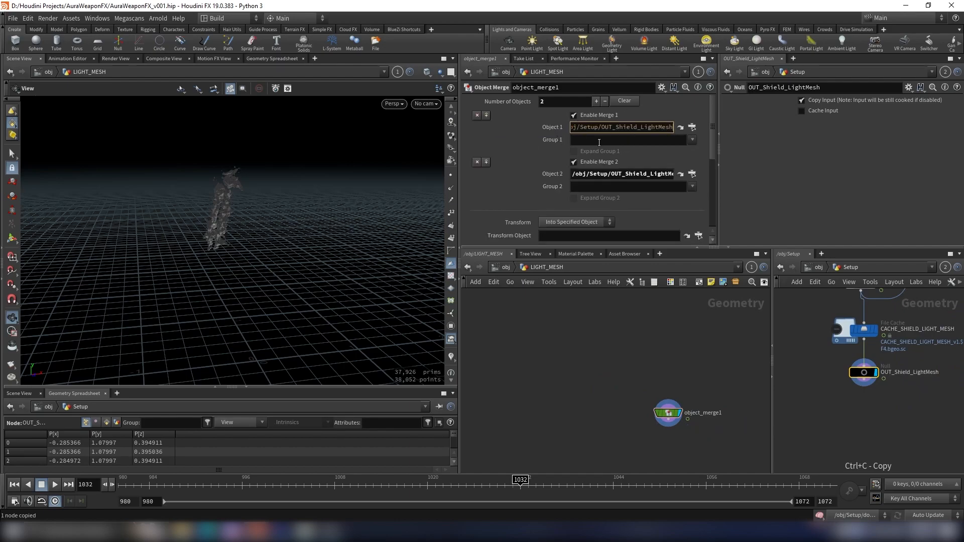
pyautogui.press('Return')
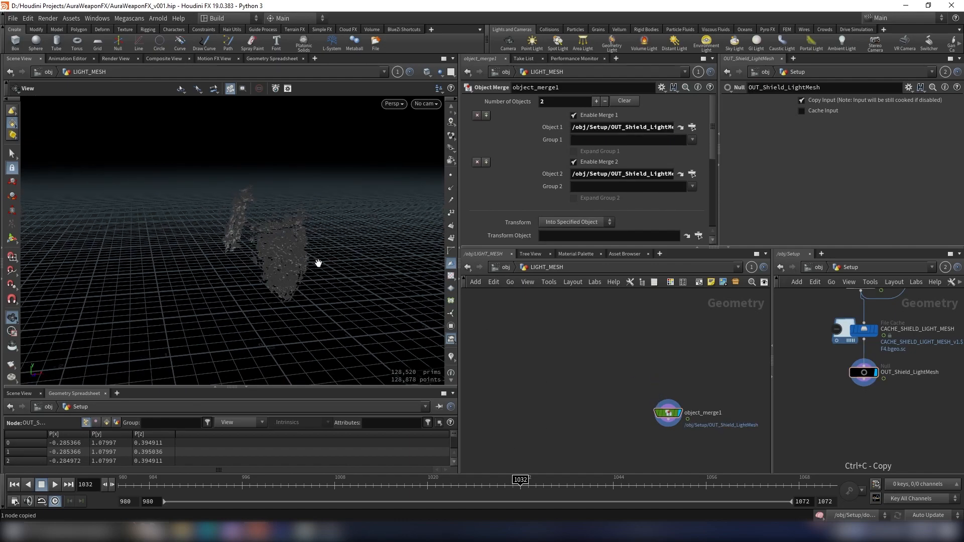
# - Disable Enable In Viewport on the hlight1 light at object level
pyautogui.scroll(6, 250, 240)
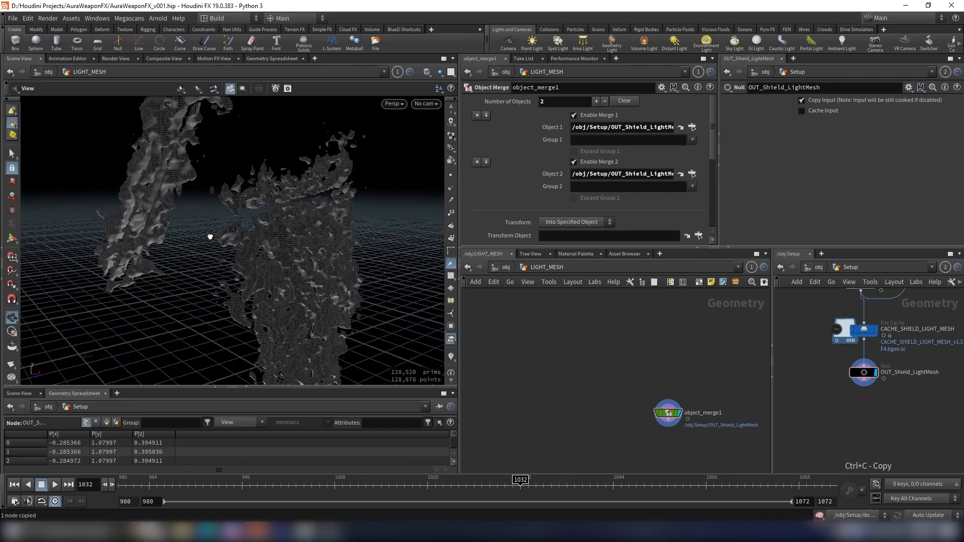
pyautogui.click(819, 267)
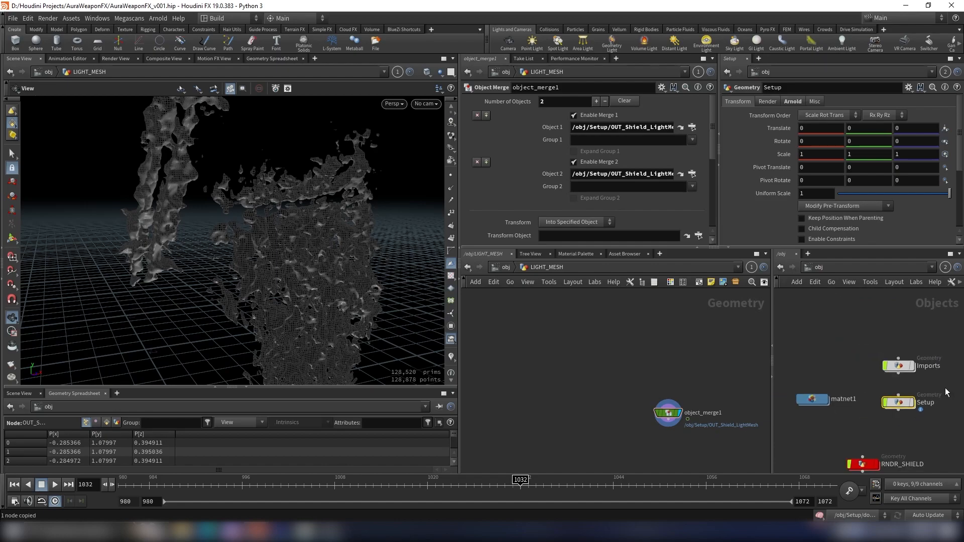
pyautogui.click(894, 367)
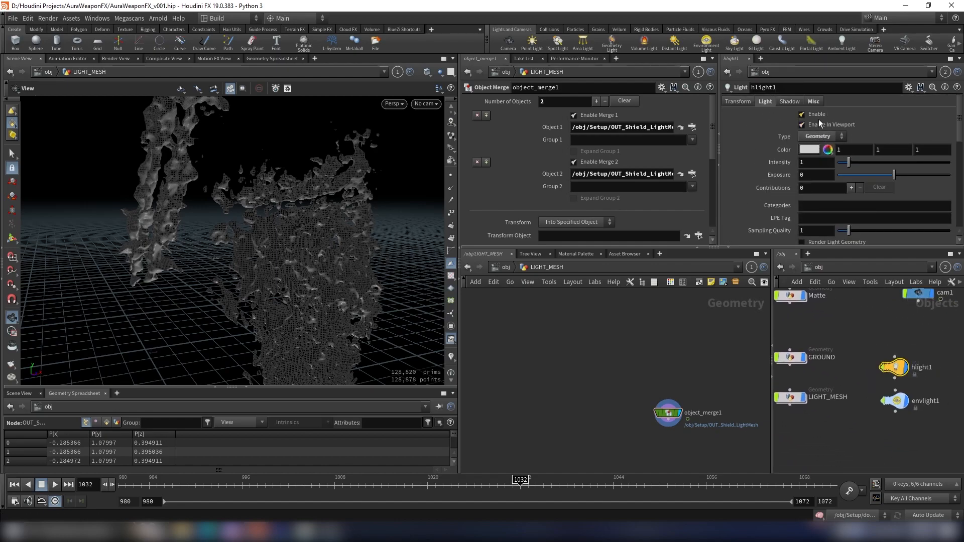
pyautogui.click(833, 127)
pyautogui.moveTo(238, 226); pyautogui.dragTo(281, 217)
# - Append a Color node after the Object Merge, display it, and set its color to 1, 0.5, 0
pyautogui.moveTo(661, 412); pyautogui.dragTo(621, 372)
pyautogui.click(622, 371)
pyautogui.press('Tab')
pyautogui.write('colo')
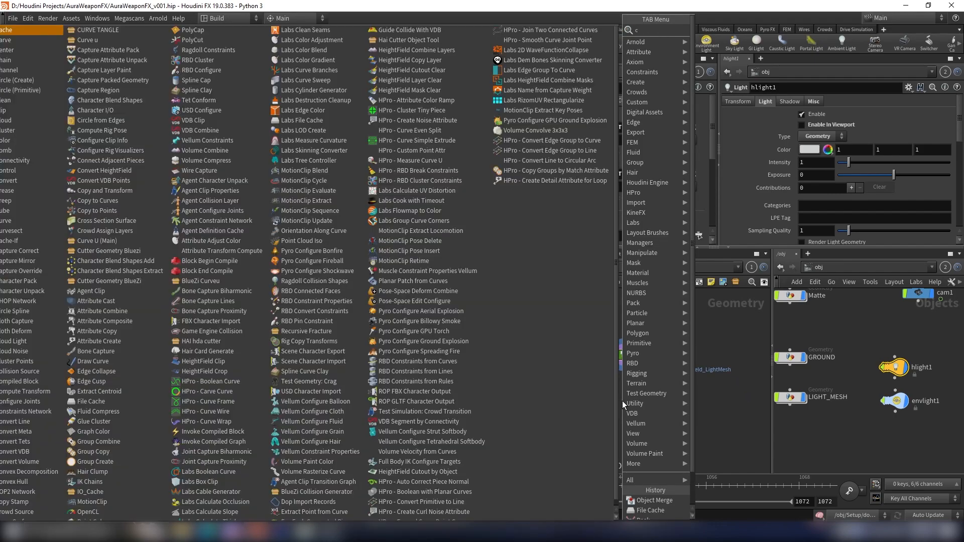
pyautogui.press('Return')
pyautogui.click(622, 401)
pyautogui.scroll(3, 622, 400)
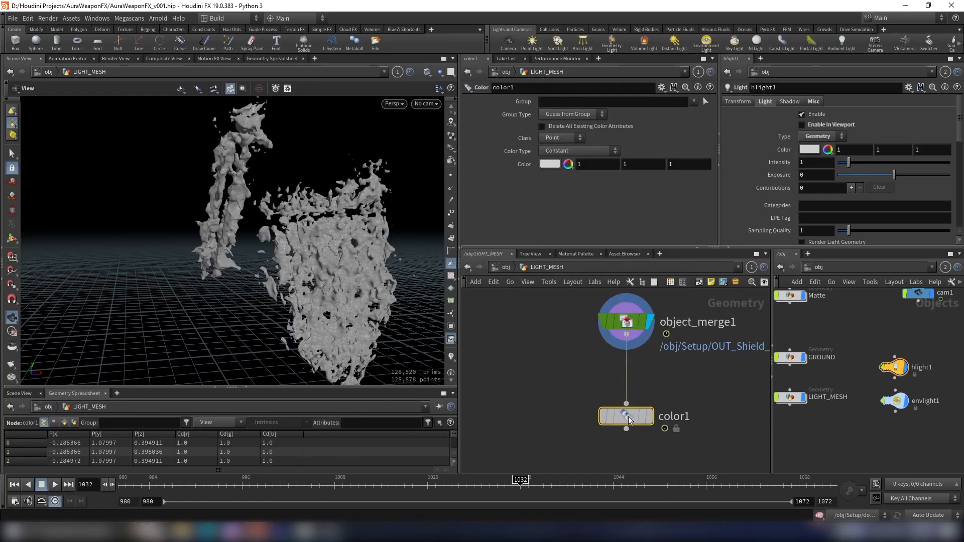
pyautogui.click(650, 414)
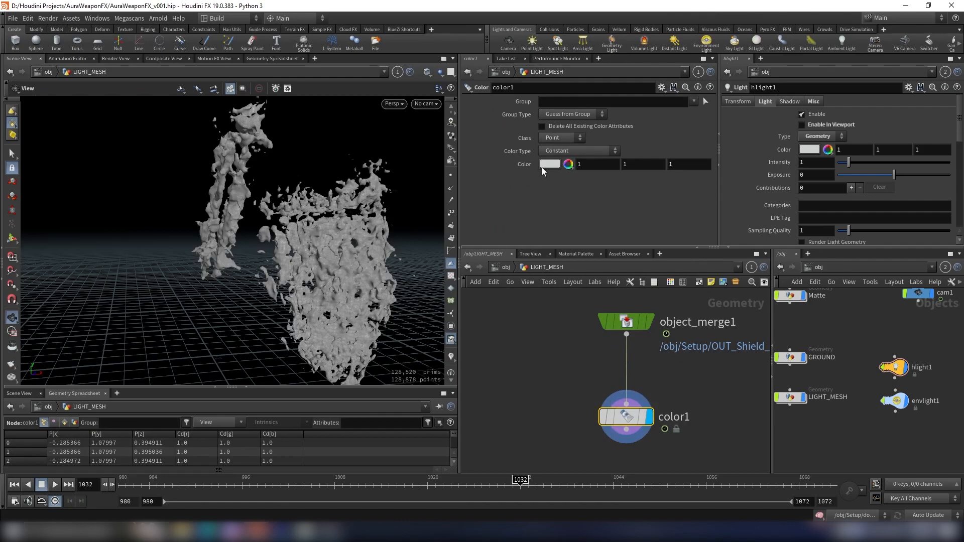
pyautogui.moveTo(629, 166); pyautogui.dragTo(568, 165)
pyautogui.press('Tab')
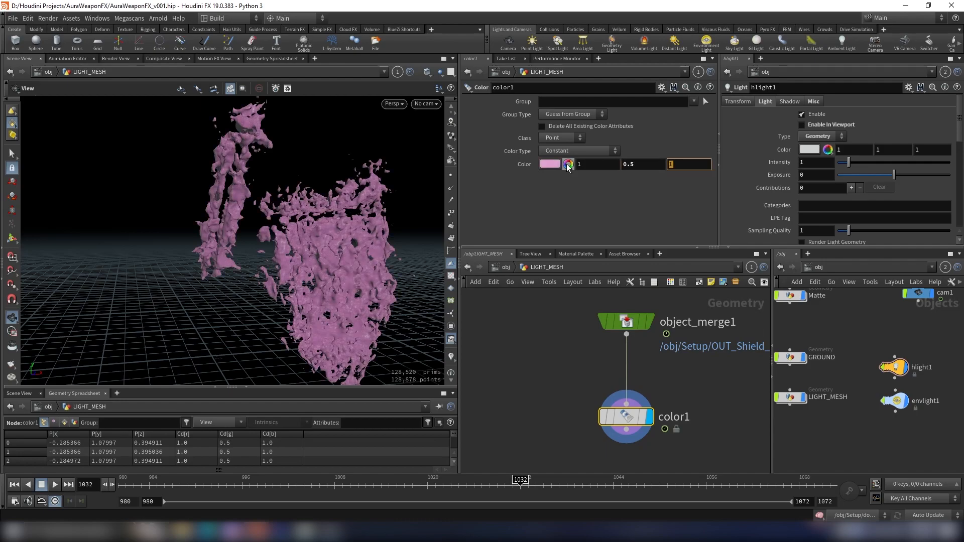
pyautogui.write('0')
pyautogui.press('Return')
# - Add a Null after the Color node, name it OUT_GEO_LIGHT, and copy it
pyautogui.moveTo(400, 172); pyautogui.dragTo(347, 254)
pyautogui.scroll(-4, 530, 329)
pyautogui.moveTo(546, 350); pyautogui.dragTo(550, 327, button='middle')
pyautogui.scroll(3, 559, 346)
pyautogui.press('Tab')
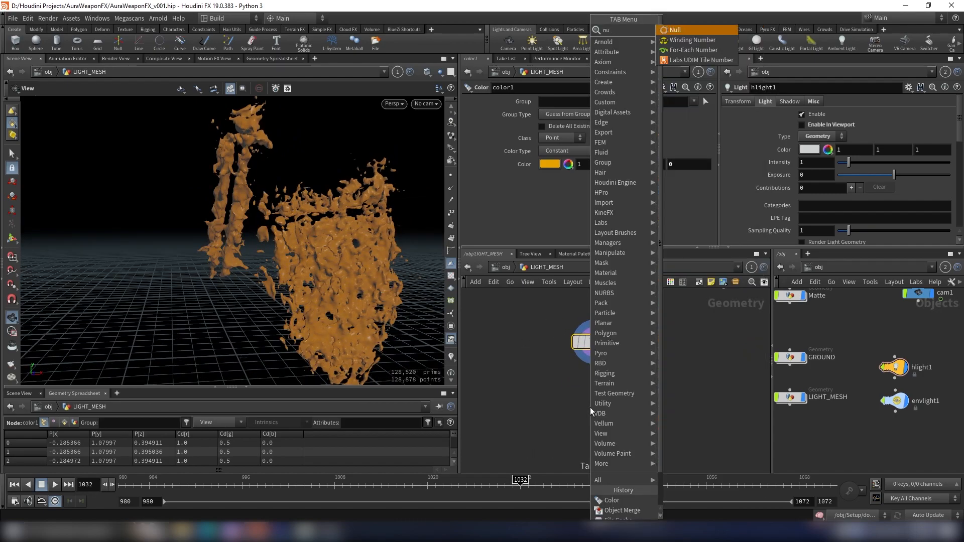
pyautogui.press('Escape')
pyautogui.click(589, 407)
pyautogui.moveTo(590, 408); pyautogui.dragTo(597, 417)
pyautogui.click(615, 417)
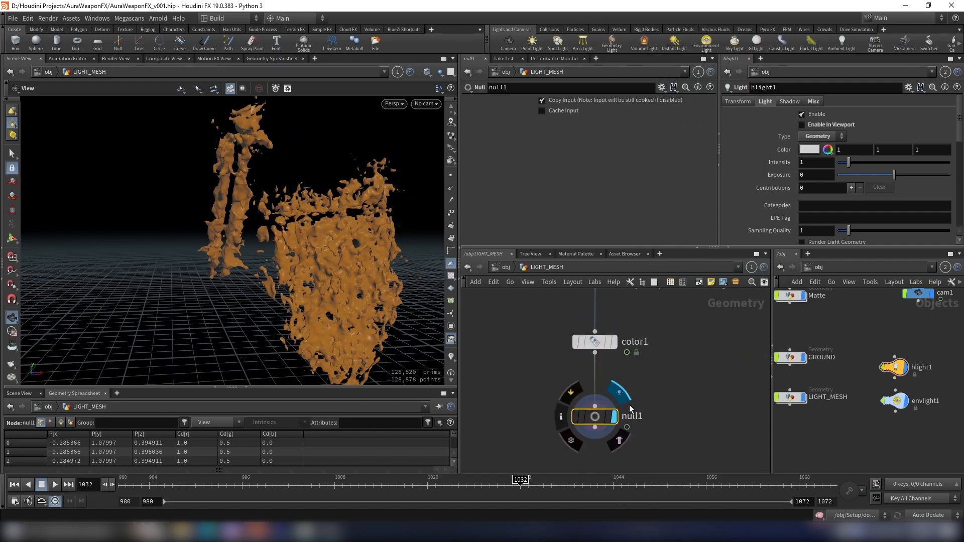
pyautogui.click(631, 416)
pyautogui.write('OU')
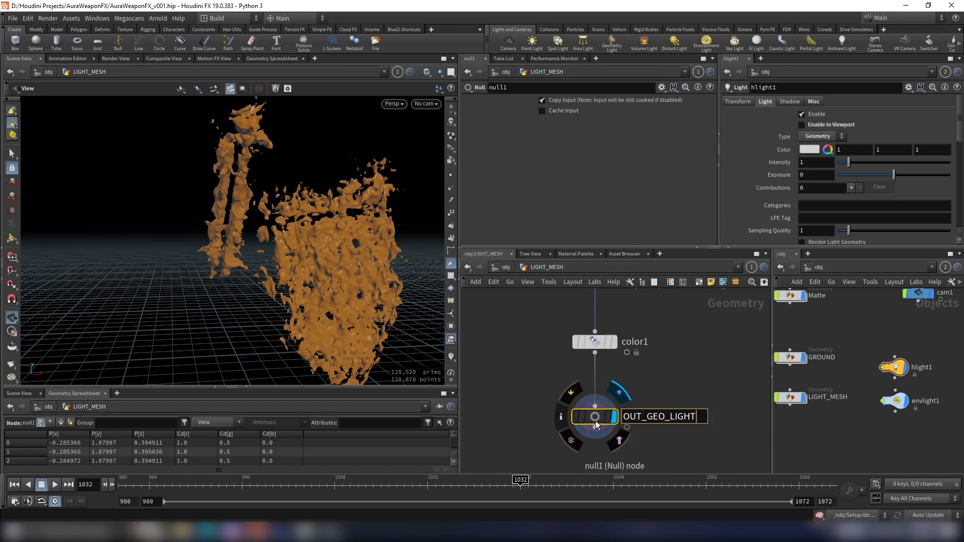
pyautogui.write('T_GEO_LIGHT')
pyautogui.press('Return')
pyautogui.hotkey('ctrl', 'c')
# - Rename the hlight1 light to MESH_LIGHT
pyautogui.click(502, 267)
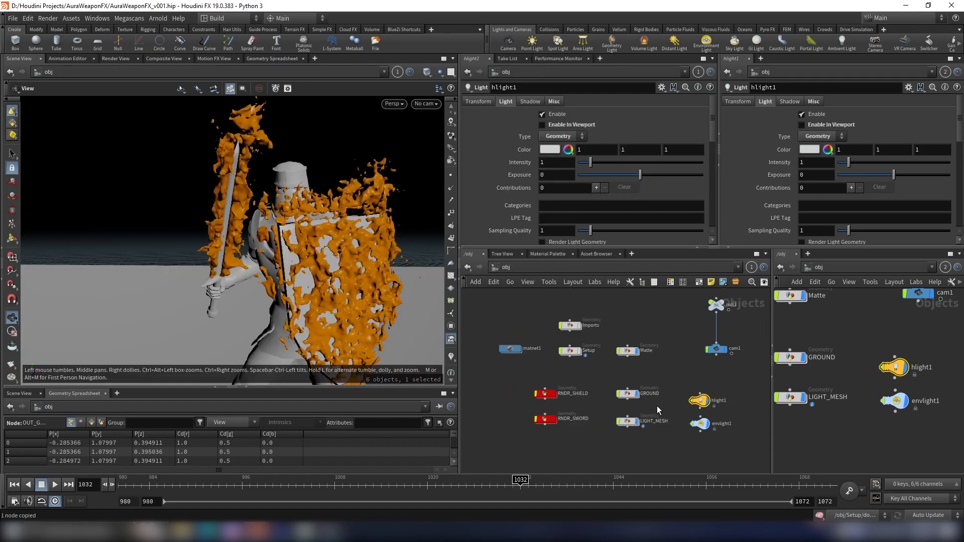
pyautogui.moveTo(605, 406); pyautogui.dragTo(604, 406)
pyautogui.scroll(4, 656, 398)
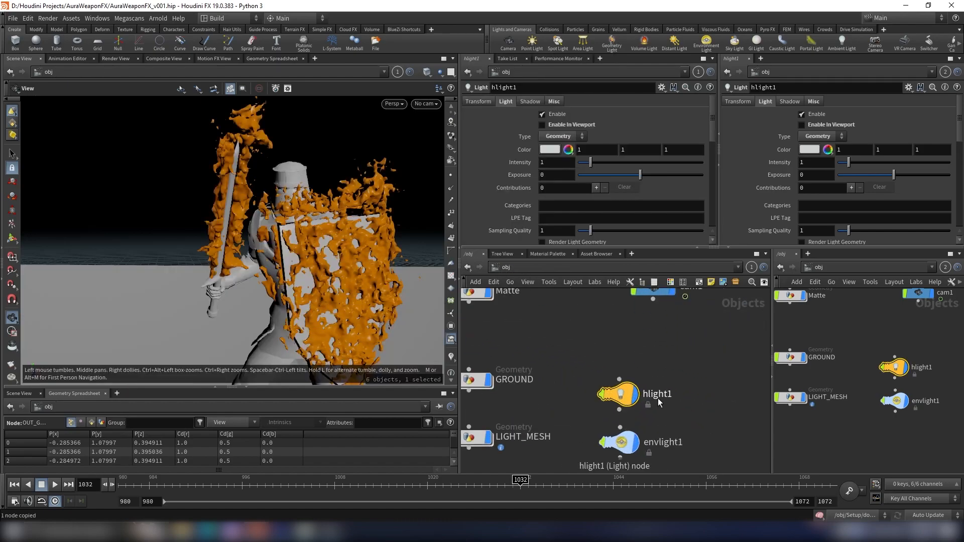
pyautogui.click(658, 397)
pyautogui.moveTo(681, 397); pyautogui.dragTo(556, 399)
pyautogui.press('BackSpace')
pyautogui.write('MESH_LIGHT')
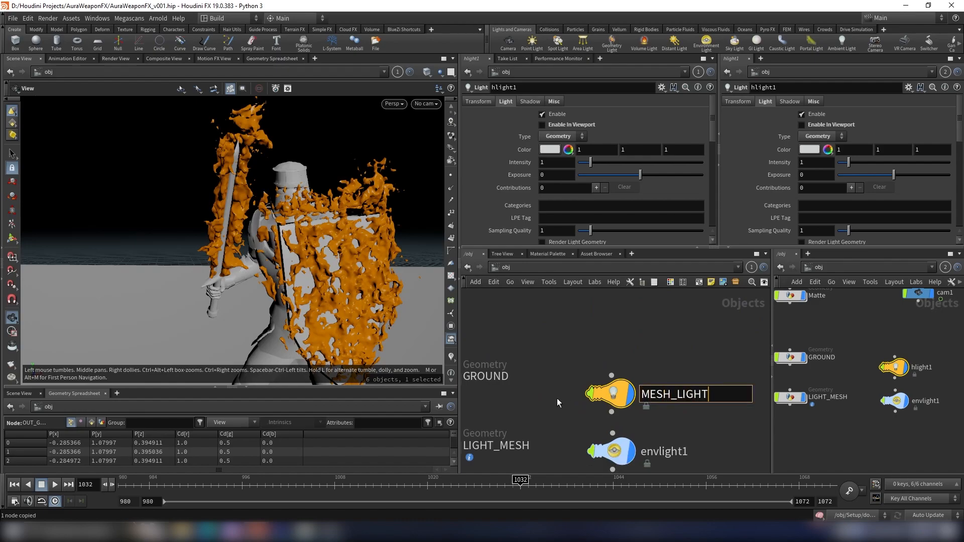
pyautogui.press('Return')
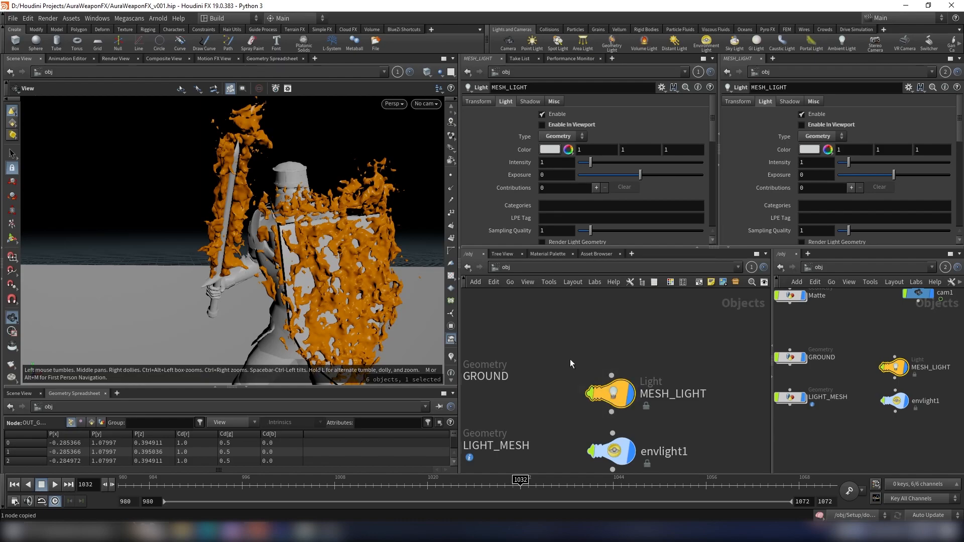
# - Set the MESH_LIGHT Geometry Object to the copied OUT_GEO_LIGHT null path
pyautogui.scroll(-5, 559, 141)
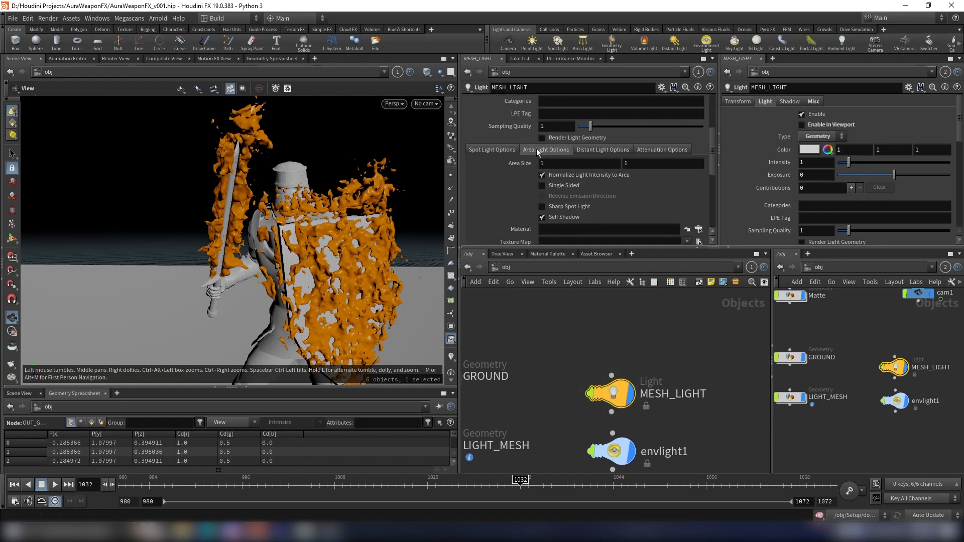
pyautogui.scroll(-3, 537, 151)
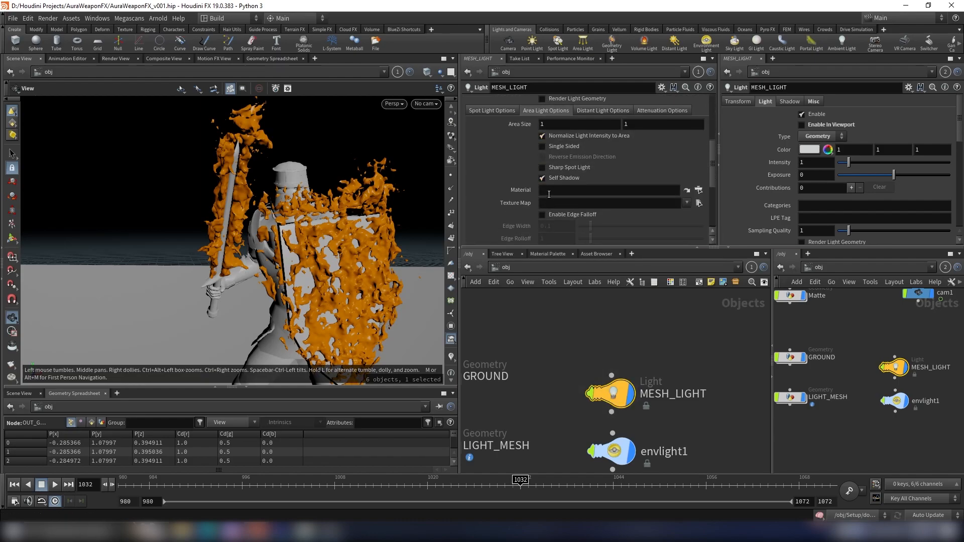
pyautogui.scroll(-3, 548, 195)
pyautogui.click(567, 175)
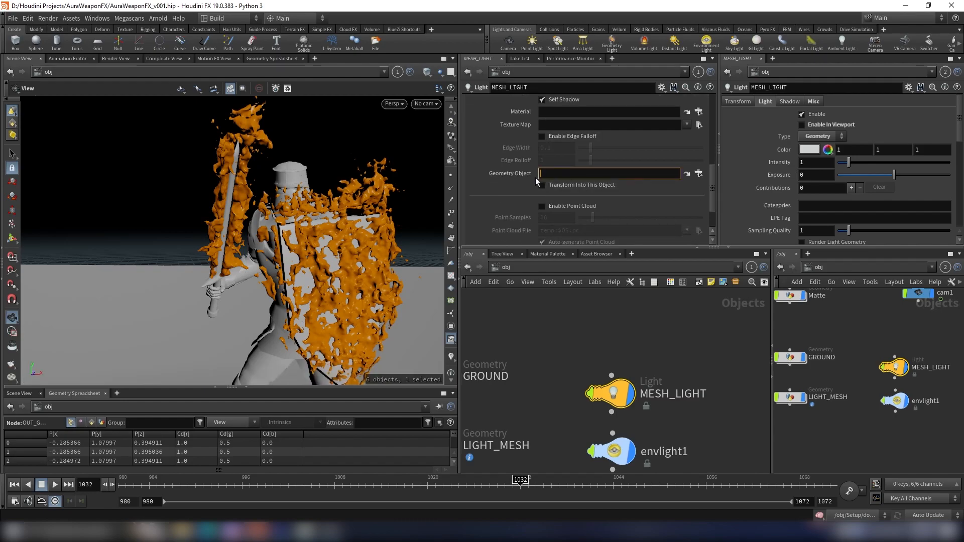
pyautogui.moveTo(508, 174)
pyautogui.hotkey('ctrl', 'v')
pyautogui.press('Return')
# - In the light's attenuation options, enable Active Radius and Use Attenuation Ramp Multiplier
pyautogui.scroll(3, 606, 179)
pyautogui.scroll(4, 606, 179)
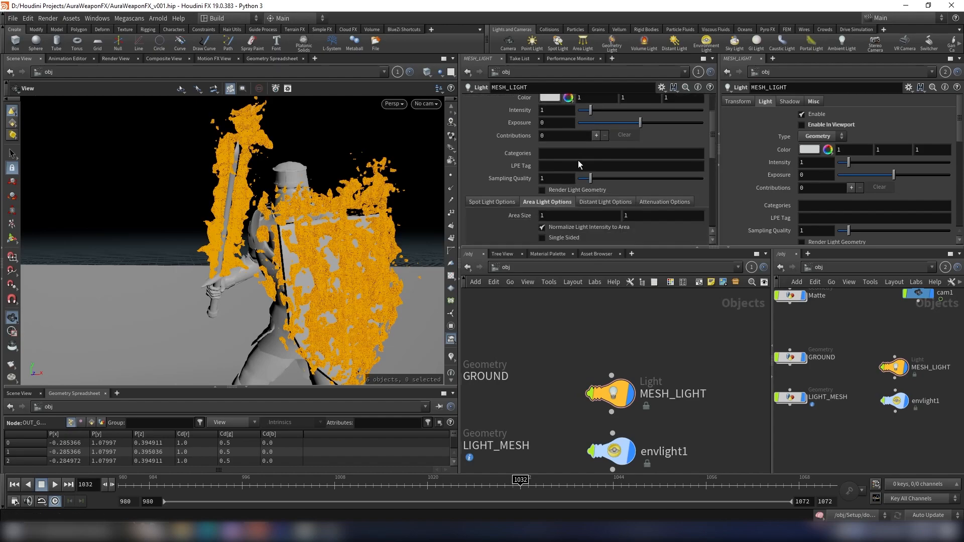
pyautogui.scroll(-2, 580, 166)
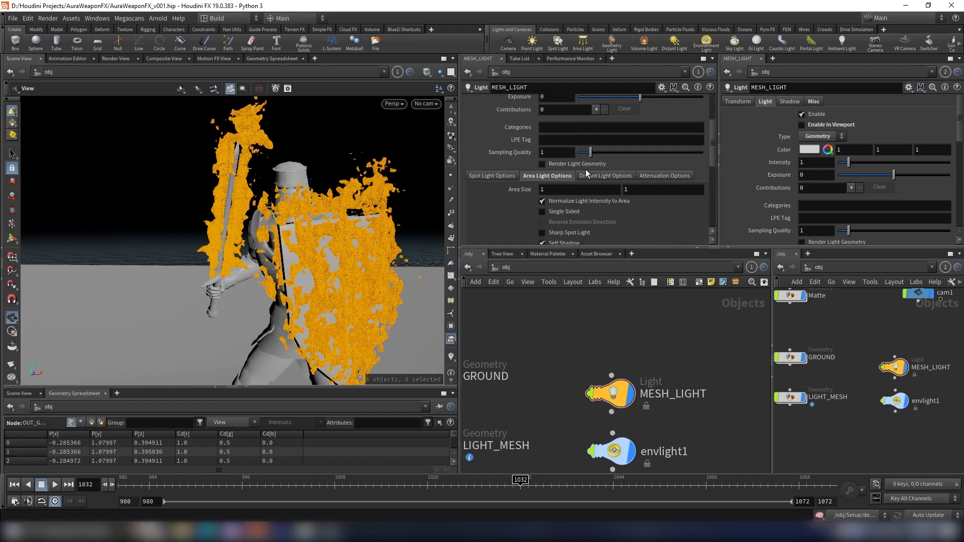
pyautogui.click(667, 176)
pyautogui.scroll(-4, 601, 169)
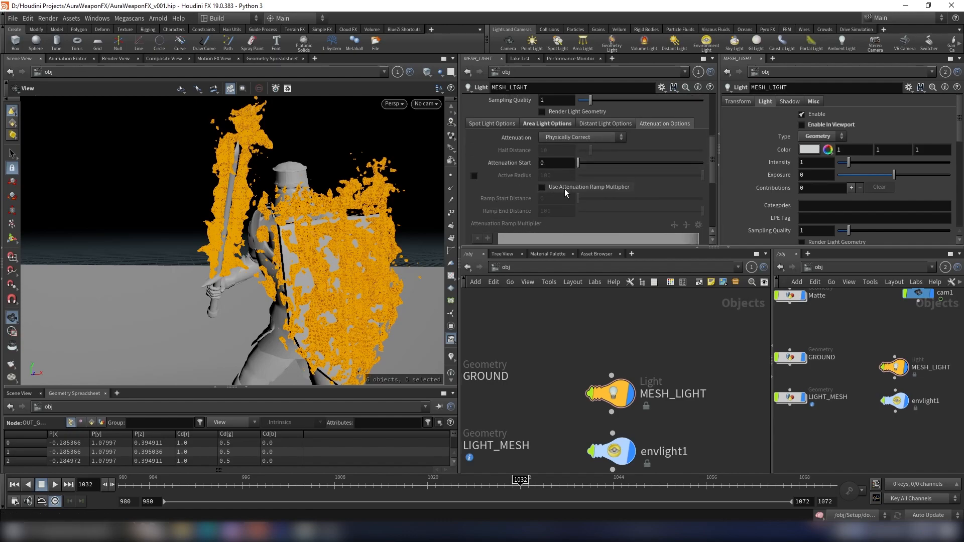
pyautogui.click(474, 176)
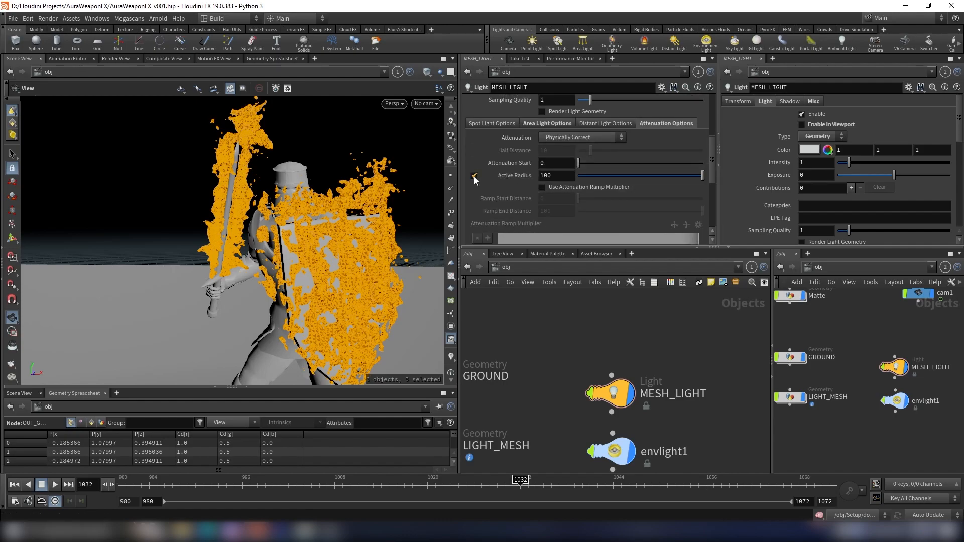
pyautogui.click(570, 189)
# - Delete the extra point from the attenuation ramp multiplier
pyautogui.scroll(-3, 593, 190)
pyautogui.click(678, 220)
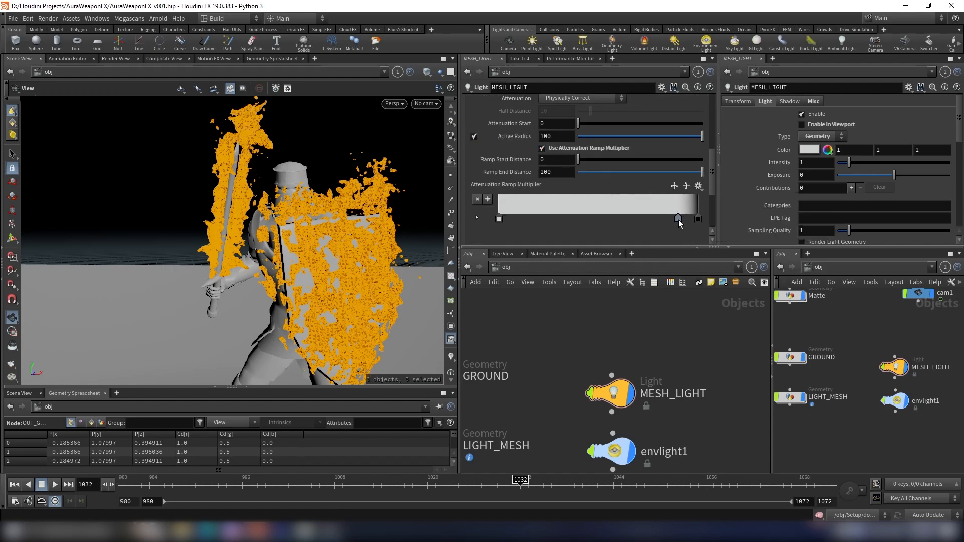
pyautogui.scroll(-2, 674, 216)
pyautogui.scroll(2, 674, 197)
pyautogui.press('Delete')
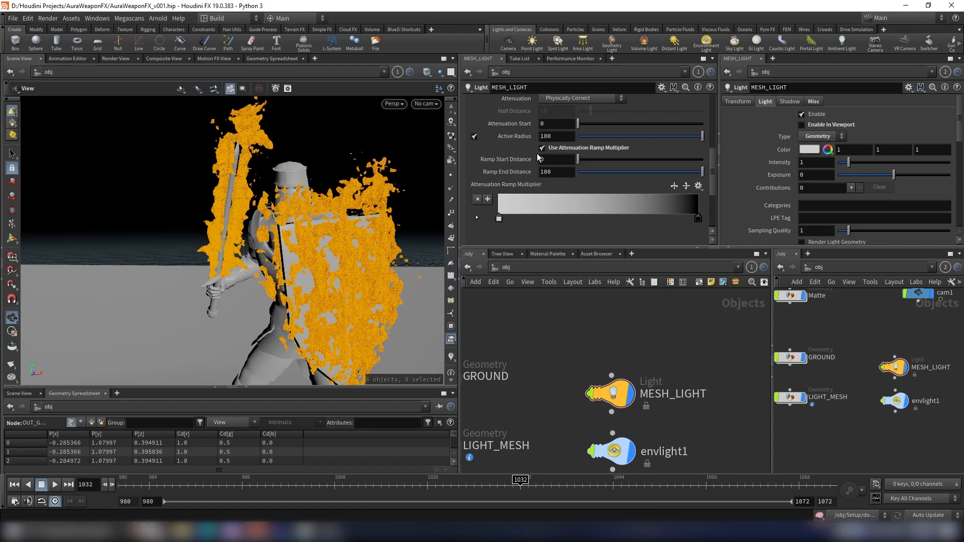
# - Copy the Active Radius parameter and set Active Radius to 1
pyautogui.rightClick(530, 137)
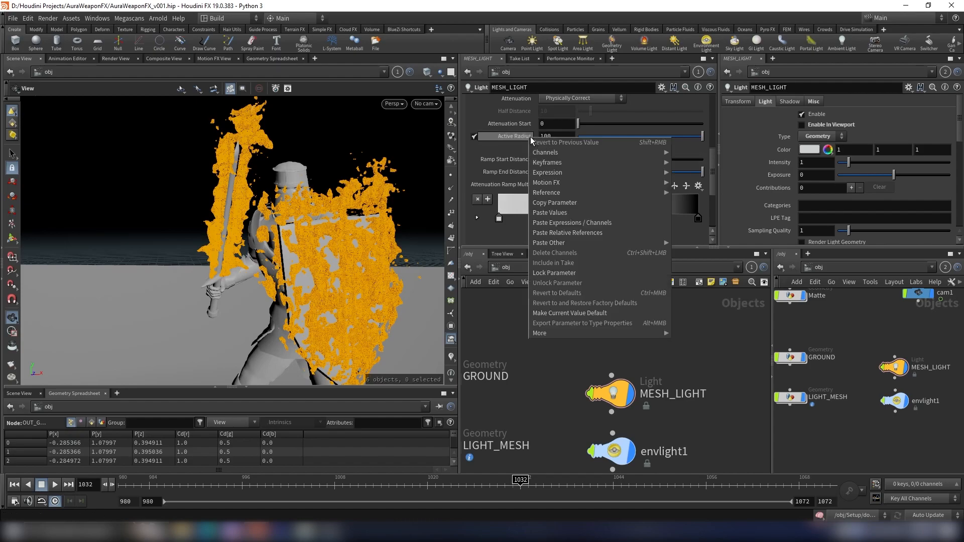
pyautogui.click(551, 203)
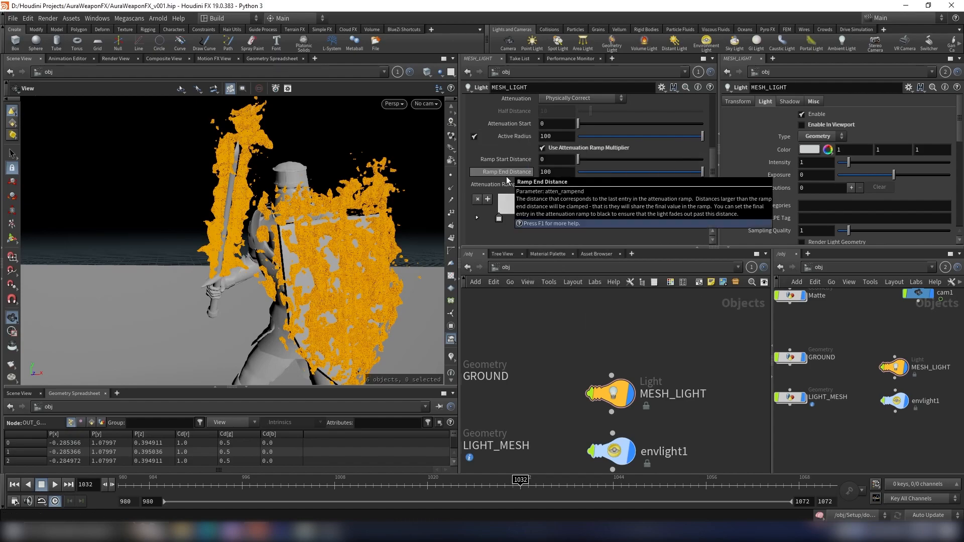
pyautogui.rightClick(506, 177)
pyautogui.doubleClick(556, 136)
pyautogui.write('1')
pyautogui.press('Return')
pyautogui.click(524, 173)
# - Switch to the render view and start an interactive Mantra render of the character
pyautogui.scroll(6, 542, 168)
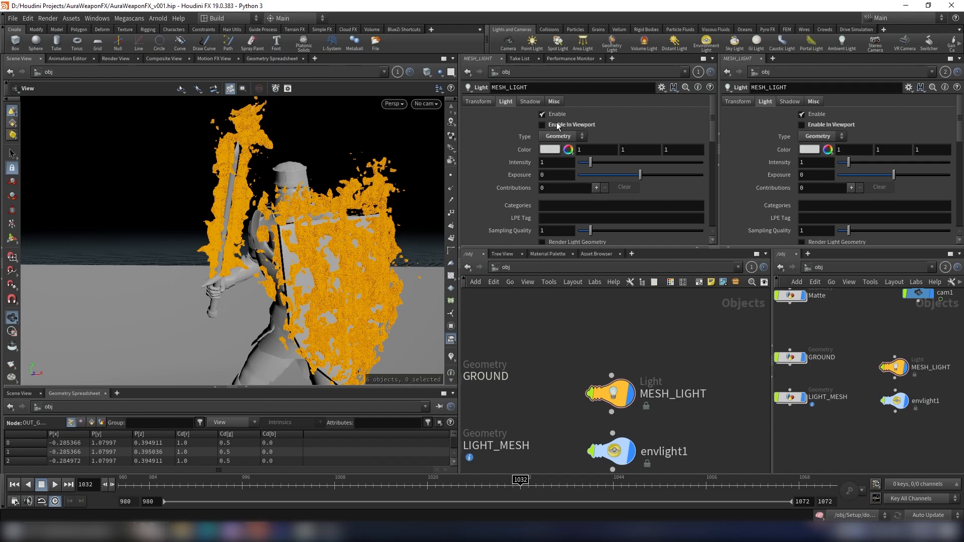
pyautogui.scroll(-5, 570, 171)
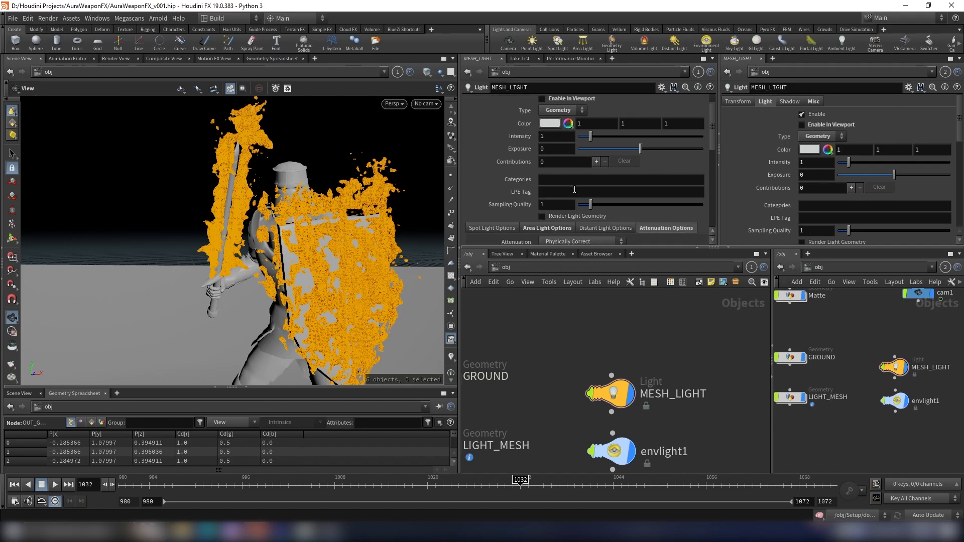
pyautogui.scroll(5, 577, 191)
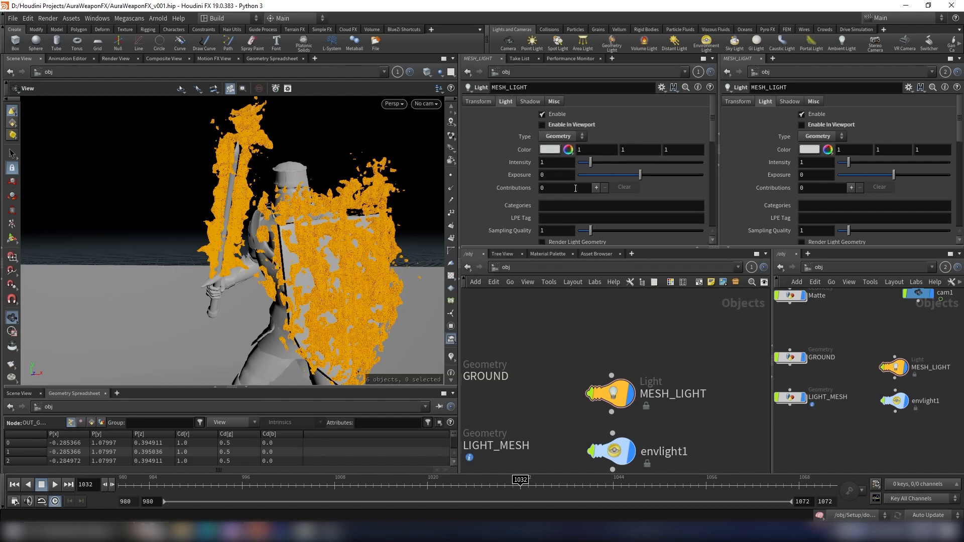
pyautogui.scroll(-4, 577, 191)
pyautogui.click(115, 59)
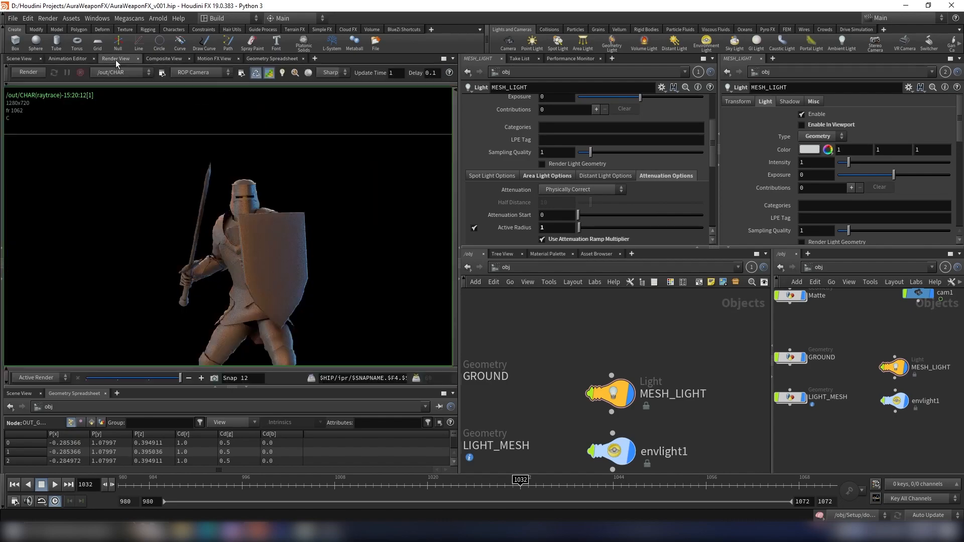
pyautogui.scroll(-4, 207, 208)
pyautogui.moveTo(221, 196); pyautogui.dragTo(216, 156, button='middle')
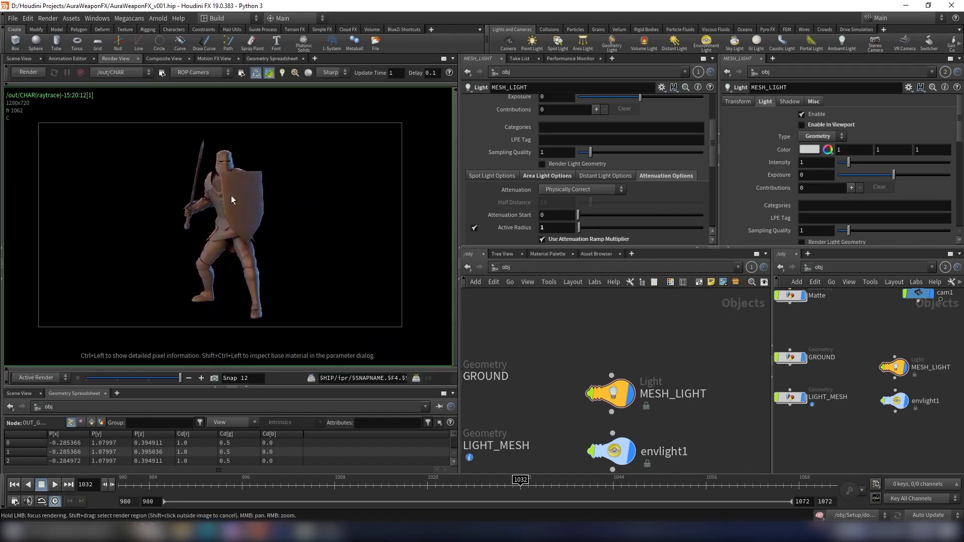
pyautogui.moveTo(231, 195); pyautogui.dragTo(217, 187, button='middle')
pyautogui.click(36, 72)
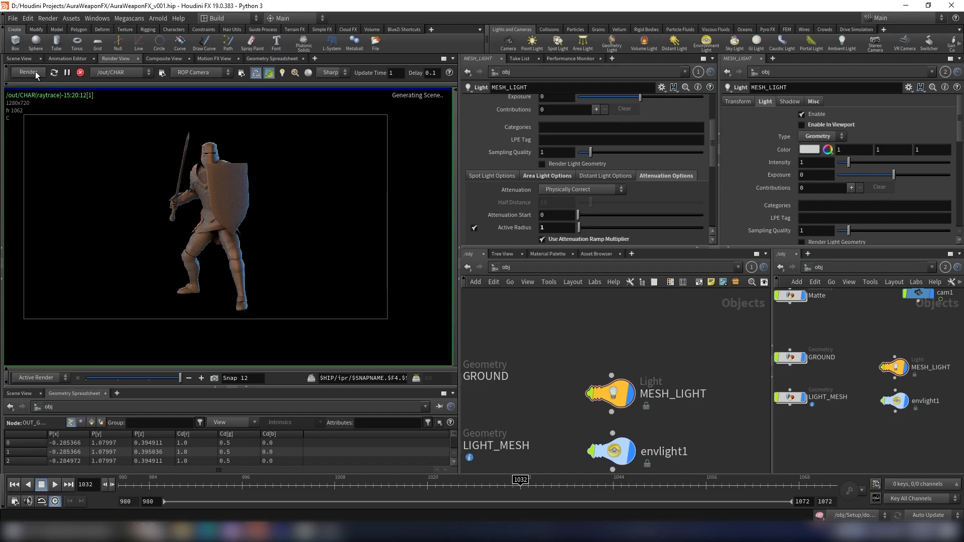
# - Take a snapshot of the render and zoom in to inspect the lighting on the character
pyautogui.click(215, 378)
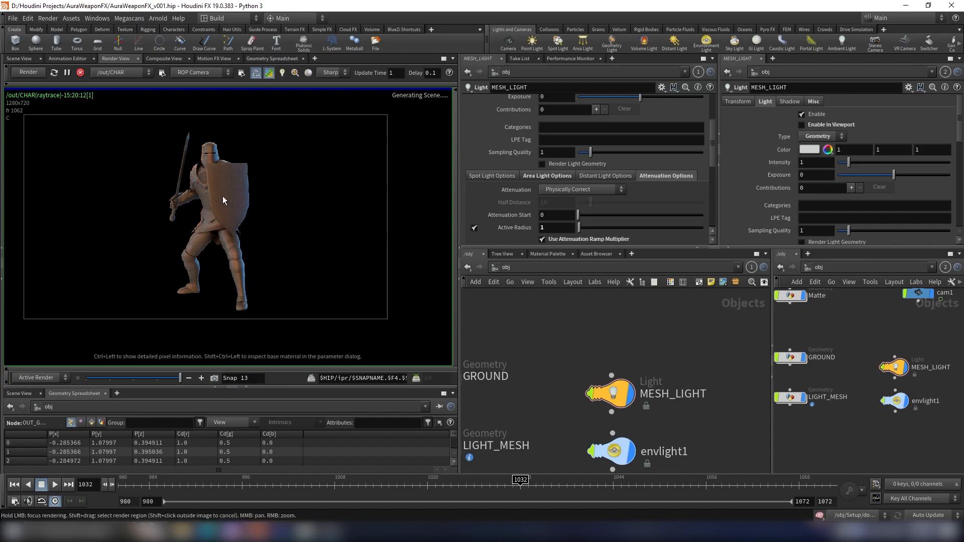
pyautogui.moveTo(240, 182); pyautogui.dragTo(253, 194, button='middle')
pyautogui.scroll(2, 253, 194)
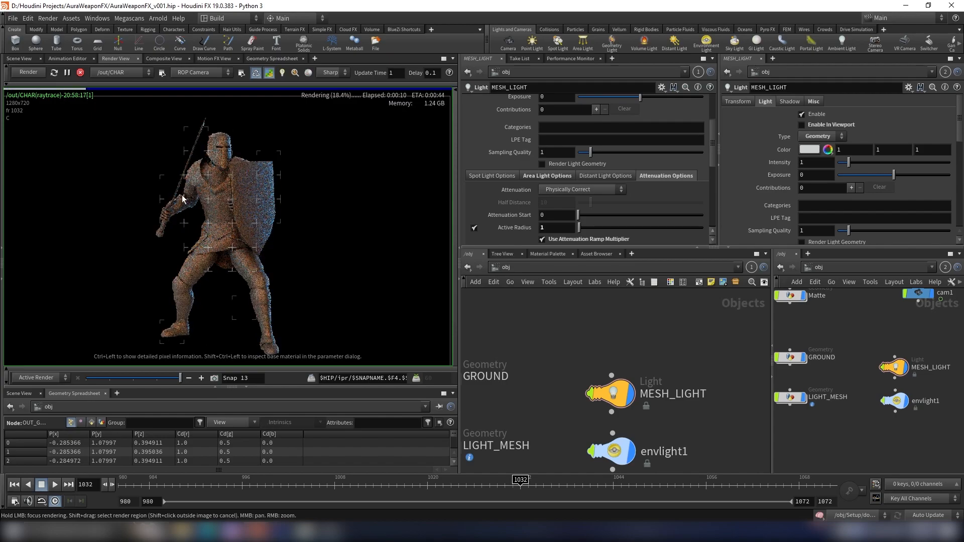
pyautogui.scroll(5, 222, 148)
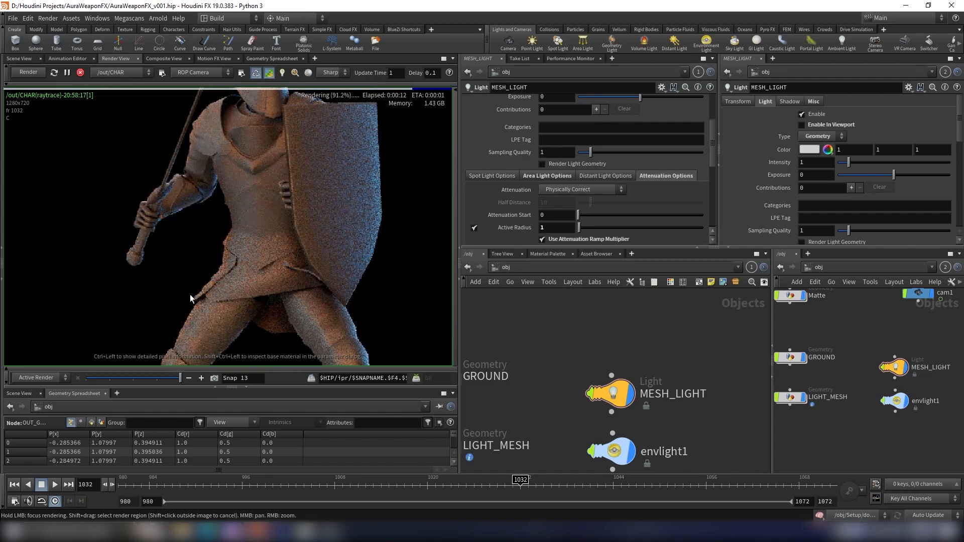
pyautogui.moveTo(179, 377)
pyautogui.mouseDown()
pyautogui.moveTo(163, 380)
pyautogui.moveTo(178, 380)
pyautogui.mouseUp()
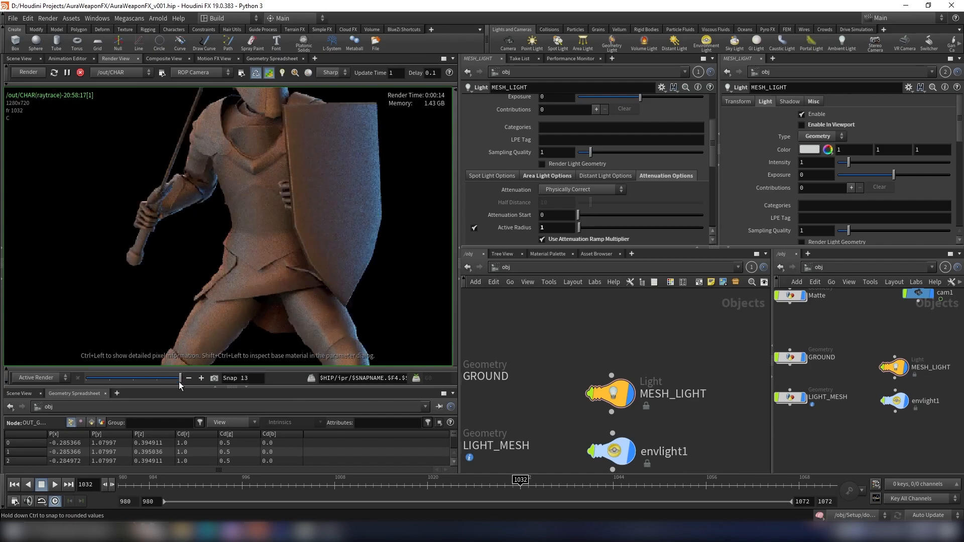
# - Set the MESH_LIGHT exposure to 2
pyautogui.scroll(-3, 687, 348)
pyautogui.scroll(3, 687, 348)
pyautogui.scroll(4, 560, 175)
pyautogui.click(555, 179)
pyautogui.click(665, 314)
pyautogui.scroll(-5, 243, 202)
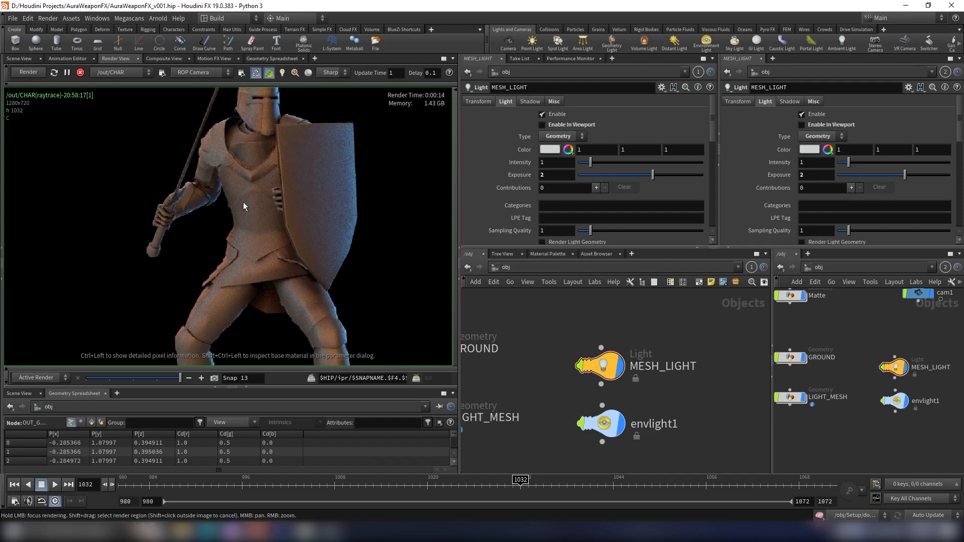
# - Go to the out network and select the CHAR Mantra node
pyautogui.scroll(-3, 860, 364)
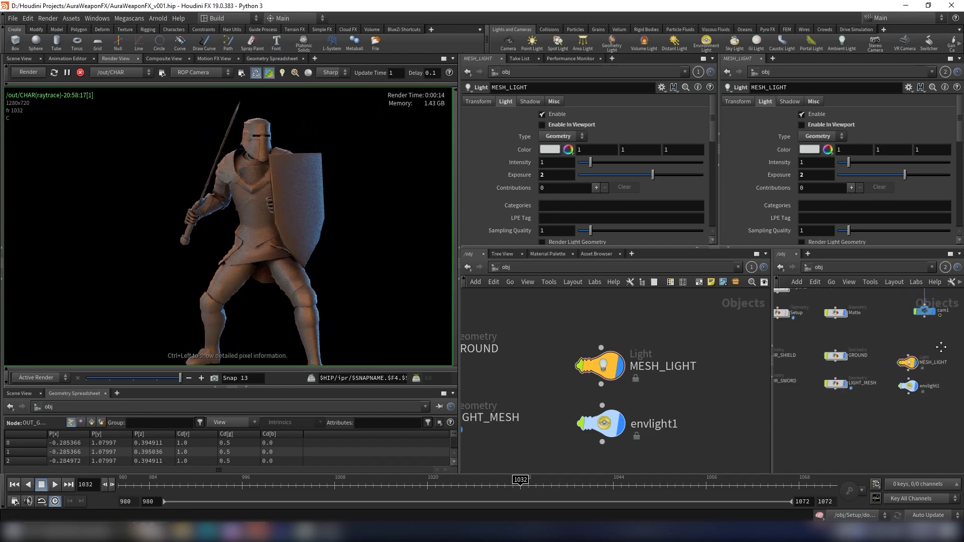
pyautogui.click(845, 267)
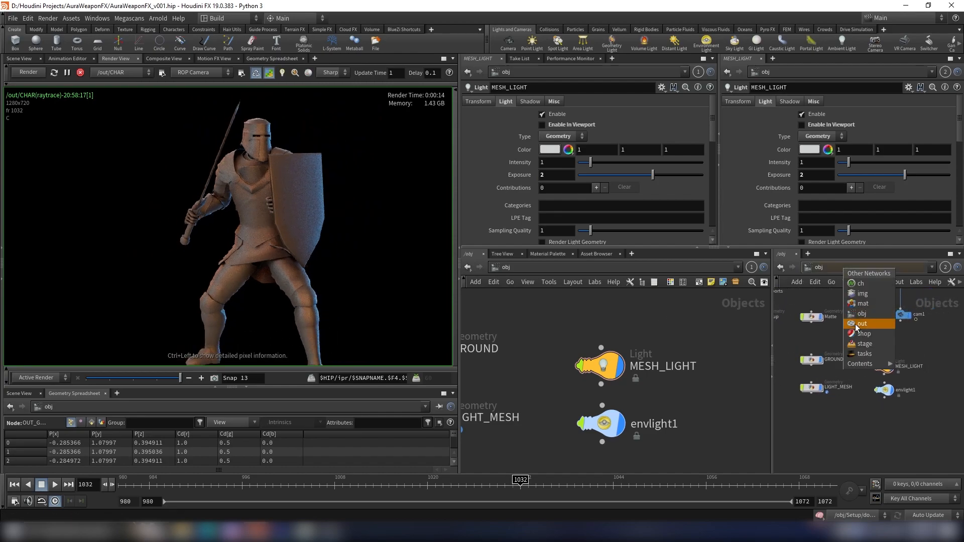
pyautogui.click(852, 324)
pyautogui.click(851, 360)
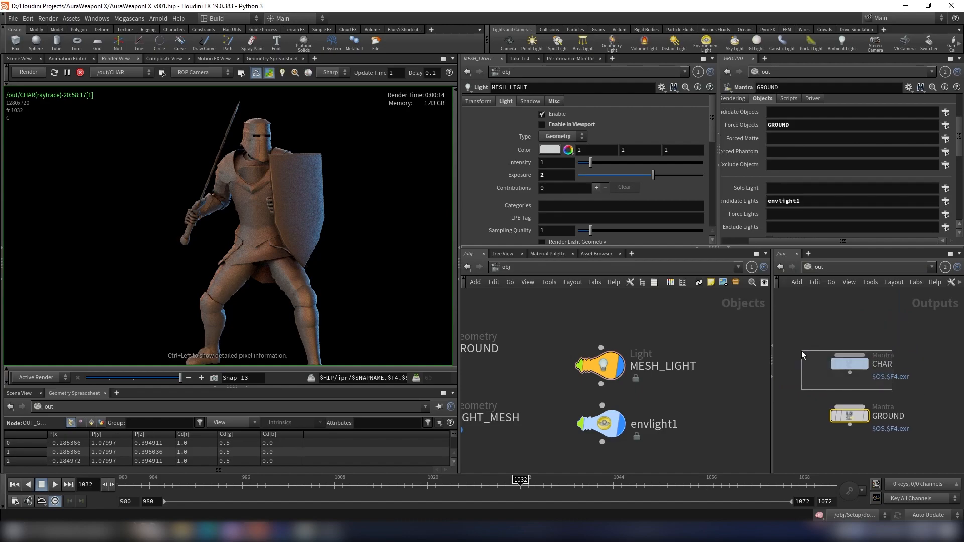
pyautogui.scroll(-5, 832, 167)
pyautogui.scroll(5, 820, 173)
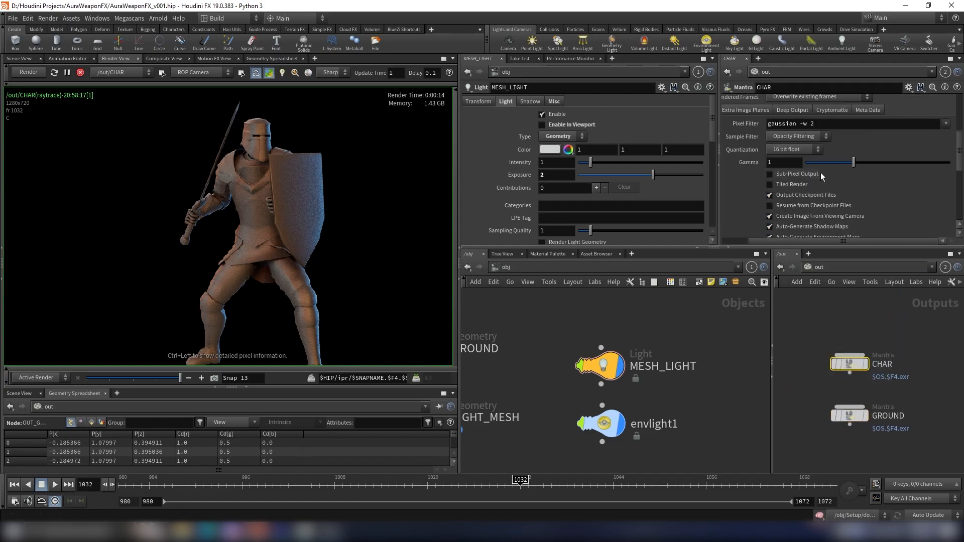
# - Add MESH_LIGHT to the CHAR node's Candidate Lights alongside envlight1
pyautogui.hscroll(-2, 797, 242)
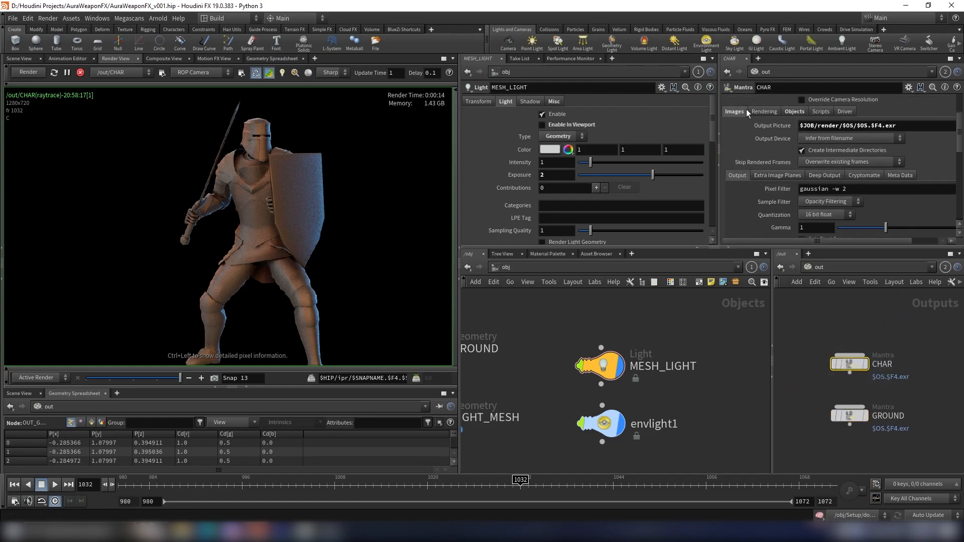
pyautogui.click(791, 112)
pyautogui.scroll(-1, 864, 224)
pyautogui.hscroll(2, 840, 241)
pyautogui.click(946, 175)
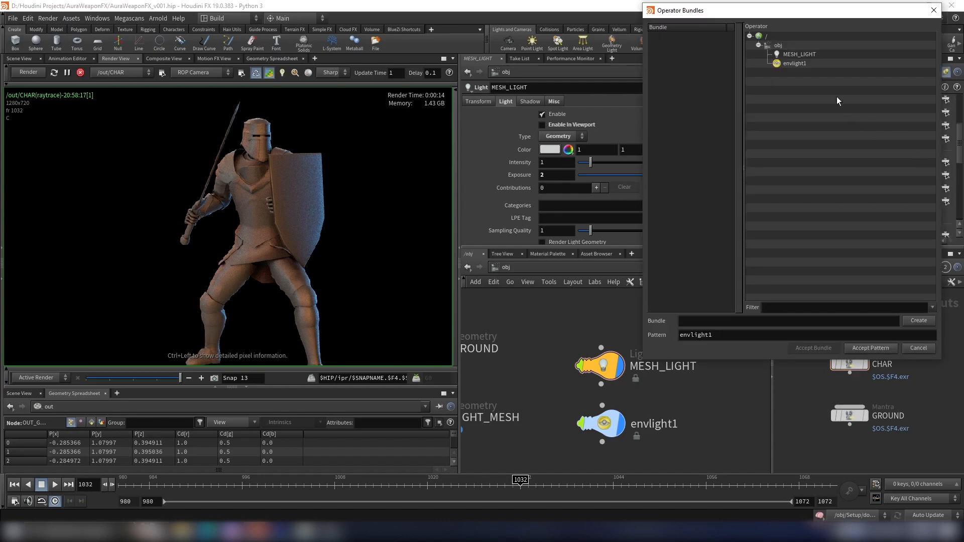
pyautogui.keyDown('ctrl'); pyautogui.click(800, 55); pyautogui.keyUp('ctrl')
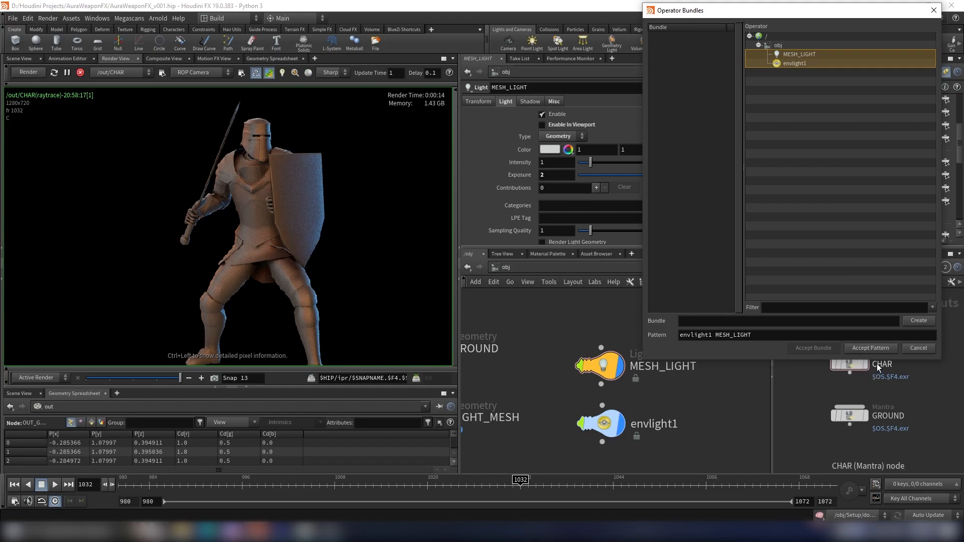
pyautogui.click(876, 347)
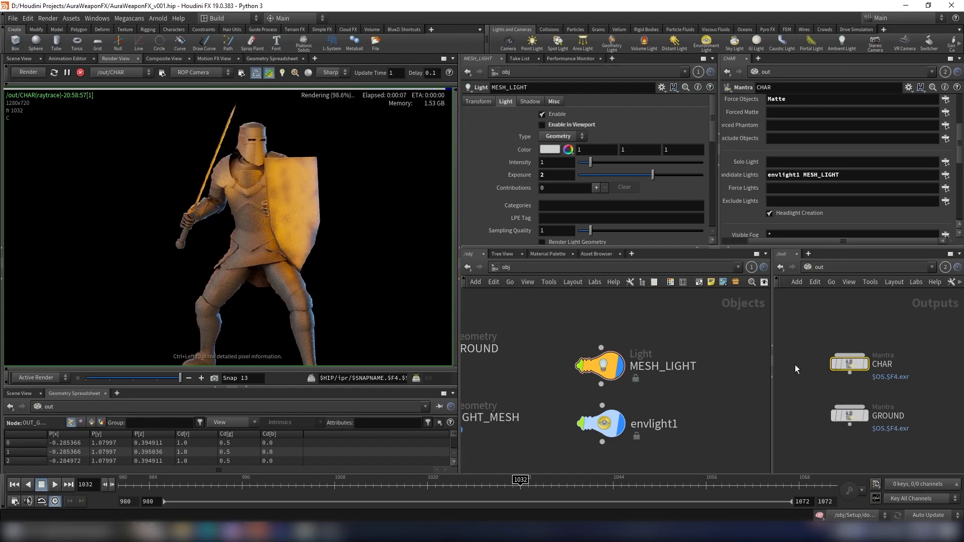
# - Add MESH_LIGHT to the GROUND Mantra node's Candidate Lights alongside envlight1
pyautogui.click(853, 414)
pyautogui.click(945, 175)
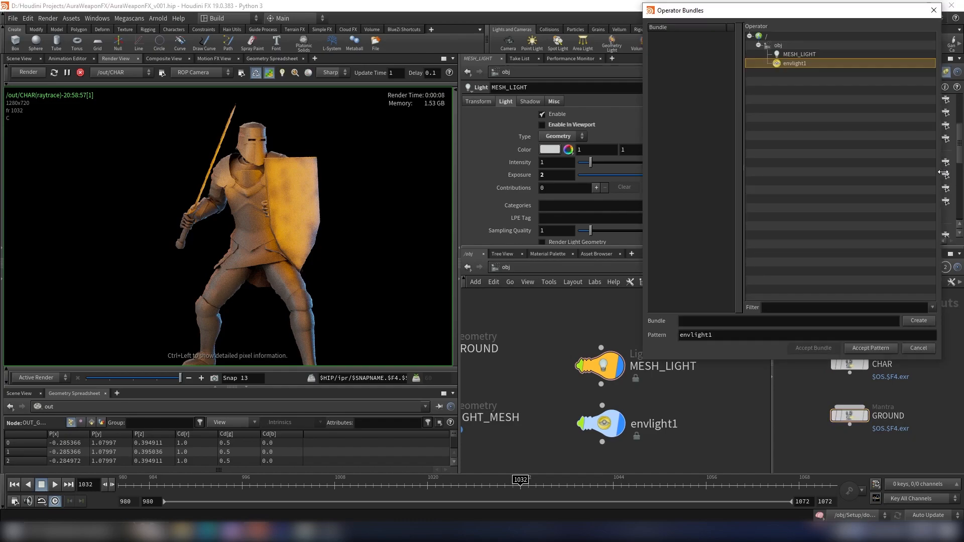
pyautogui.keyDown('ctrl'); pyautogui.click(802, 55); pyautogui.keyUp('ctrl')
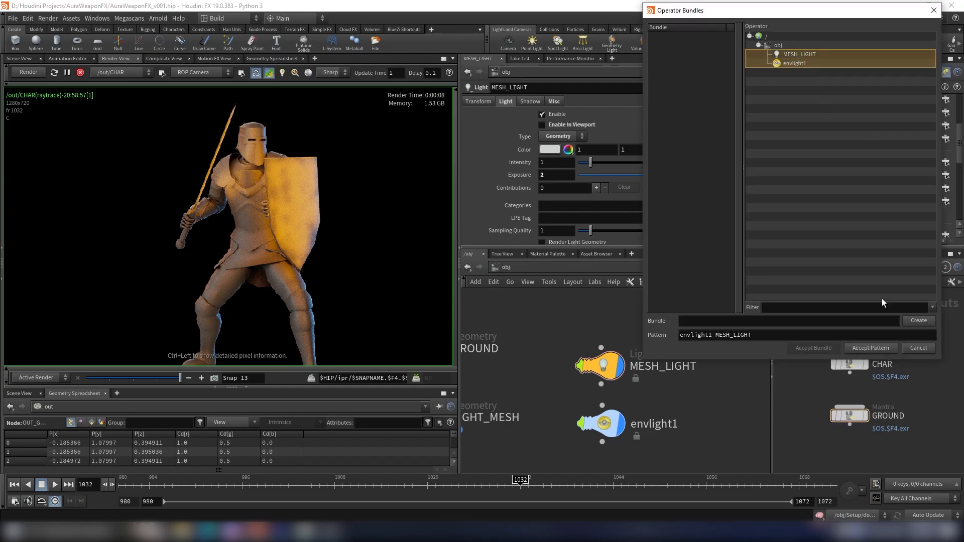
pyautogui.click(870, 347)
# - Reselect the CHAR node and examine the updated render in the render view
pyautogui.scroll(3, 844, 199)
pyautogui.click(849, 362)
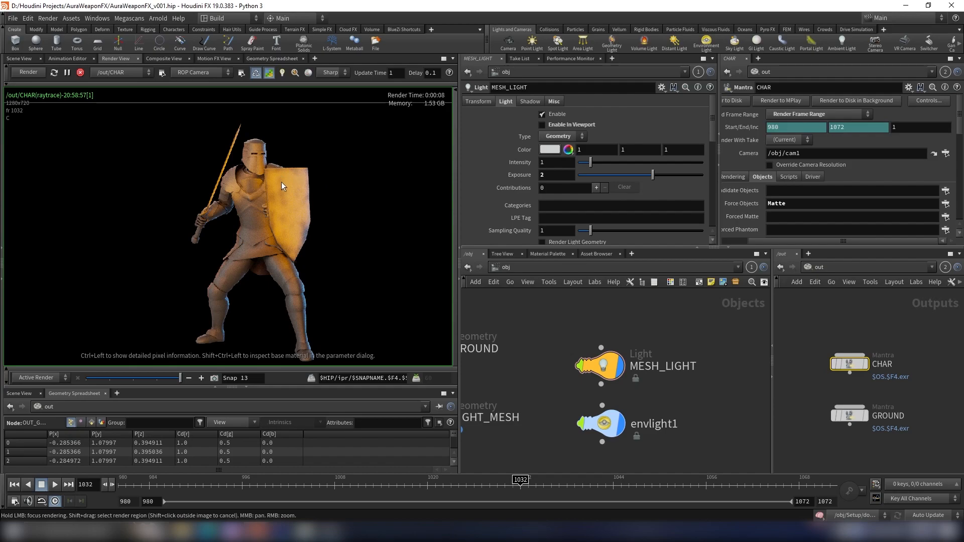
pyautogui.scroll(-2, 281, 183)
pyautogui.moveTo(832, 241); pyautogui.dragTo(806, 241)
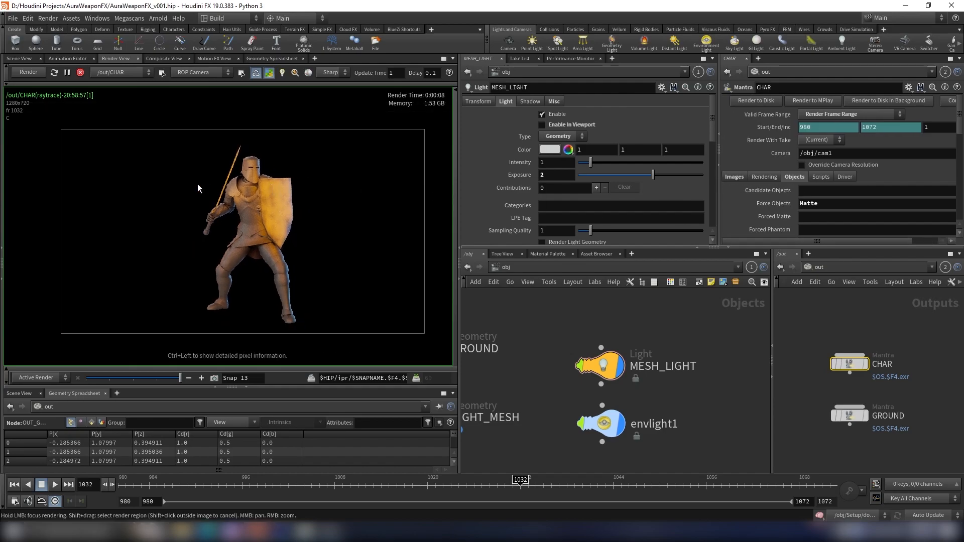
pyautogui.moveTo(284, 205); pyautogui.dragTo(266, 211, button='middle')
pyautogui.scroll(2, 266, 212)
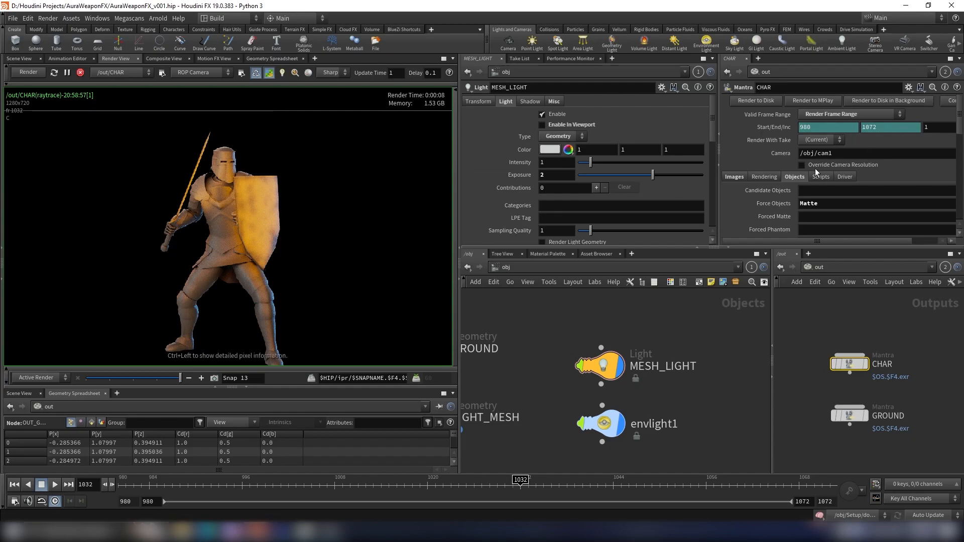
# - Add an extra image plane to the CHAR node with the VEX variable set to Combined Lighting (Per-Light)
pyautogui.scroll(-2, 757, 138)
pyautogui.click(763, 125)
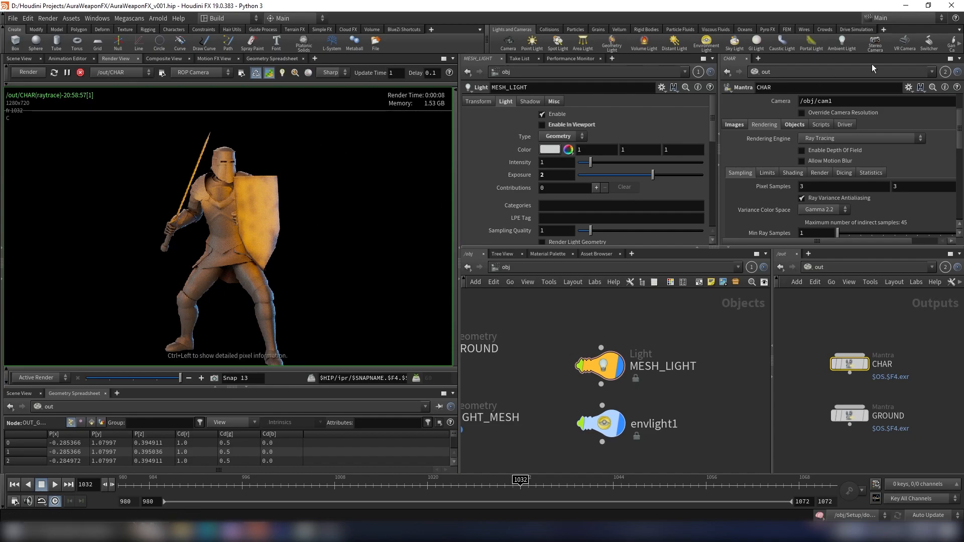
pyautogui.click(736, 125)
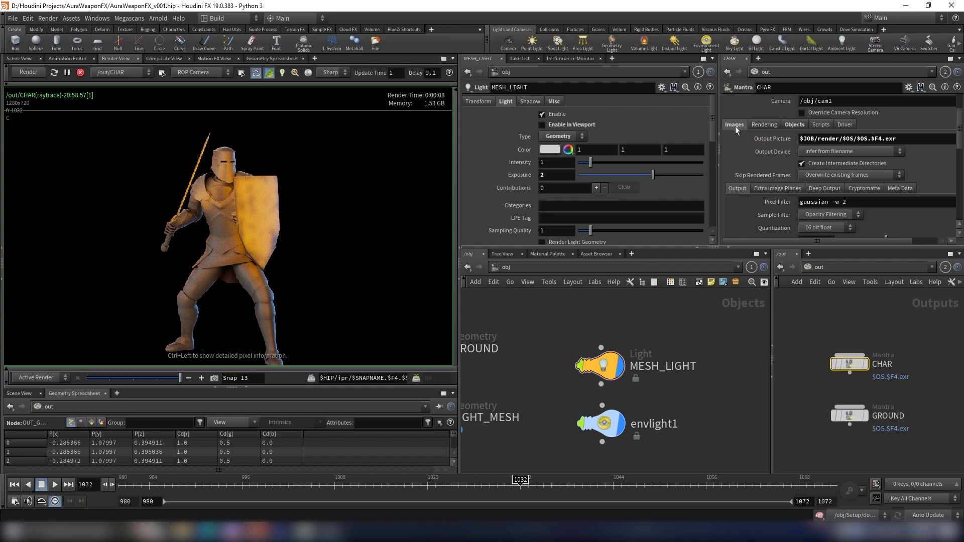
pyautogui.click(768, 189)
pyautogui.scroll(-3, 854, 192)
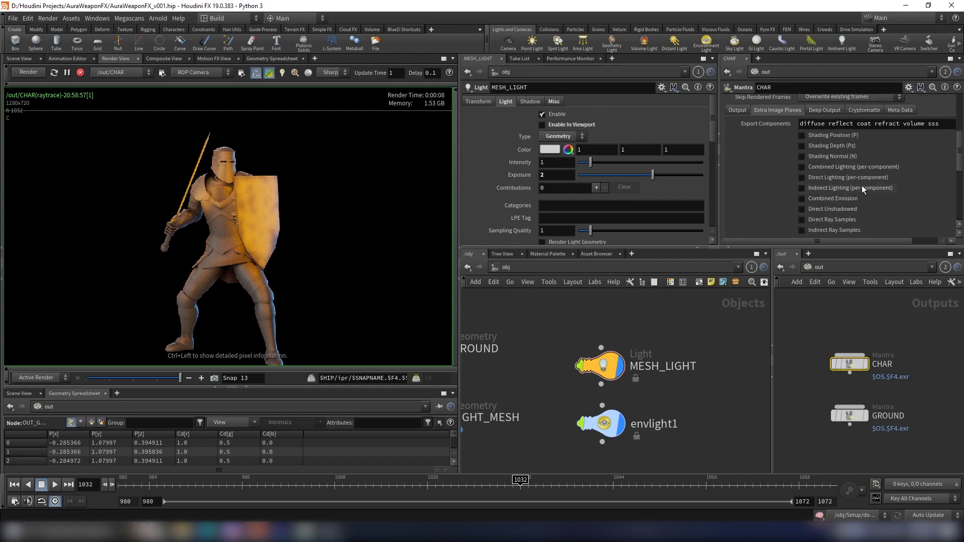
pyautogui.scroll(-10, 856, 175)
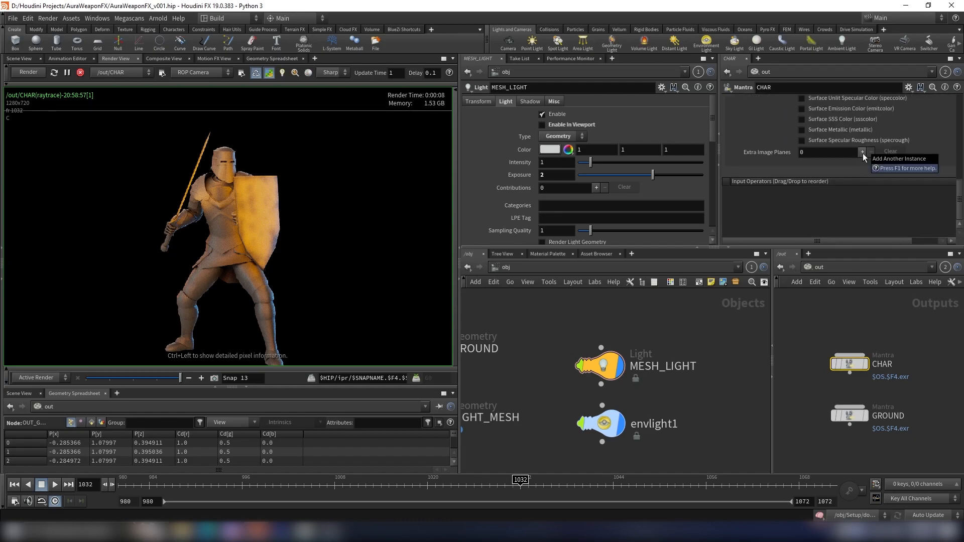
pyautogui.click(862, 152)
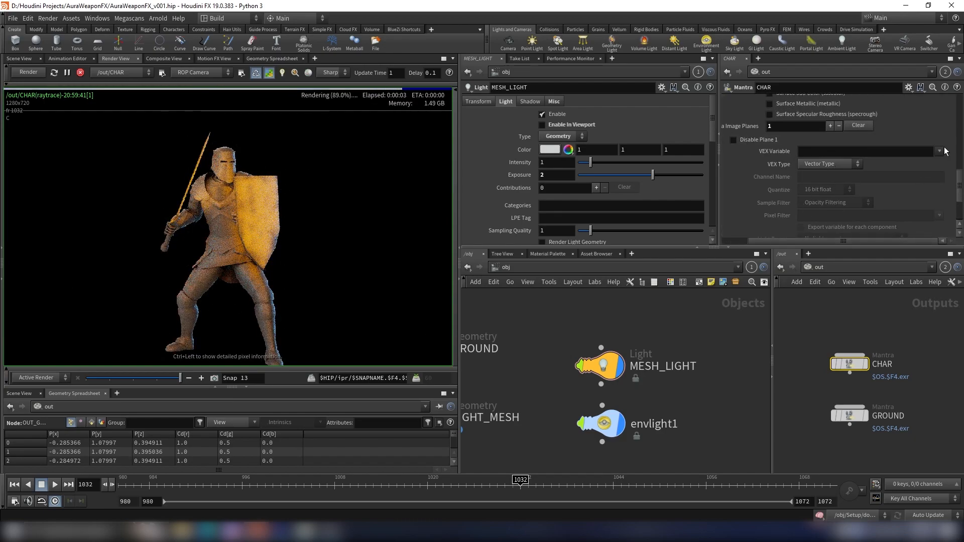
pyautogui.click(940, 151)
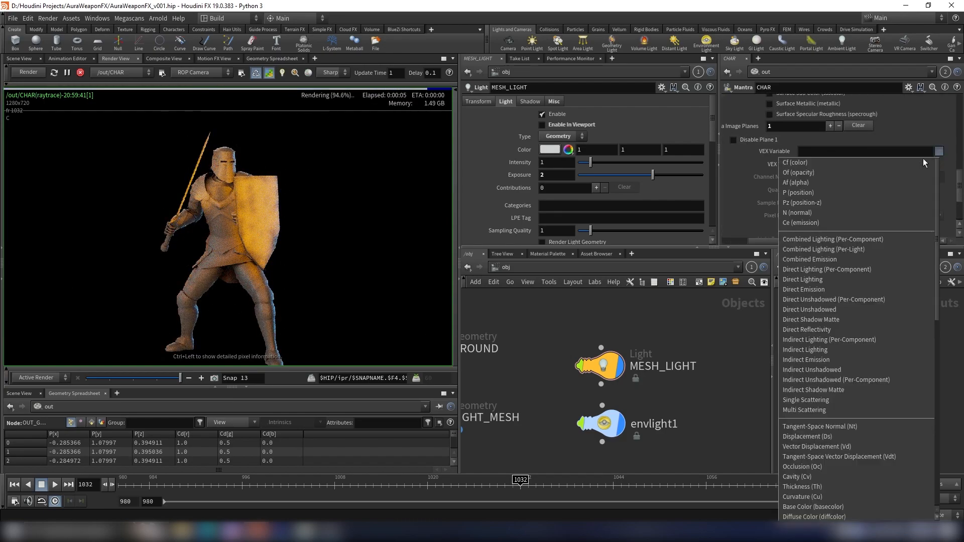
pyautogui.click(856, 252)
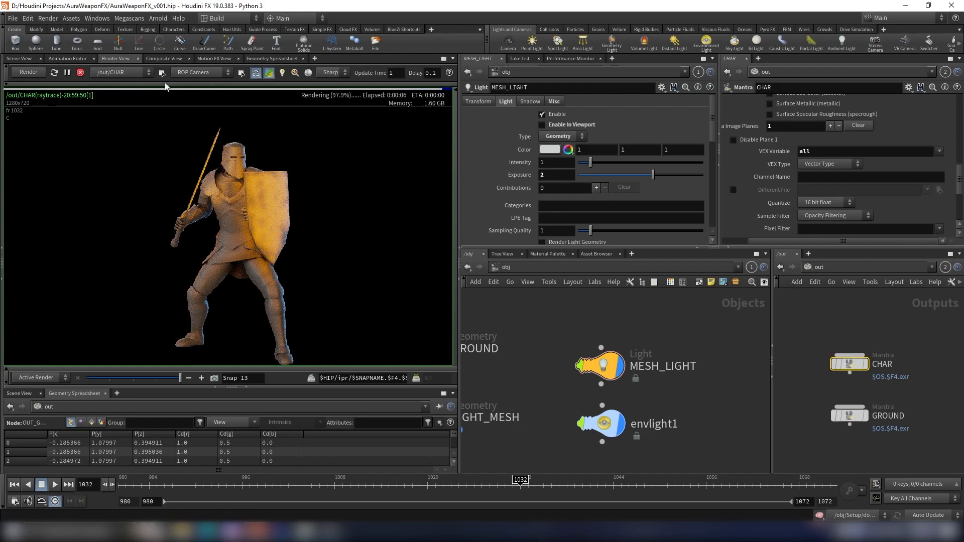
# - Switch the render view between the C, envlight1_all and MESH_LIGHT_all planes to compare each light's contribution
pyautogui.click(145, 84)
pyautogui.click(87, 89)
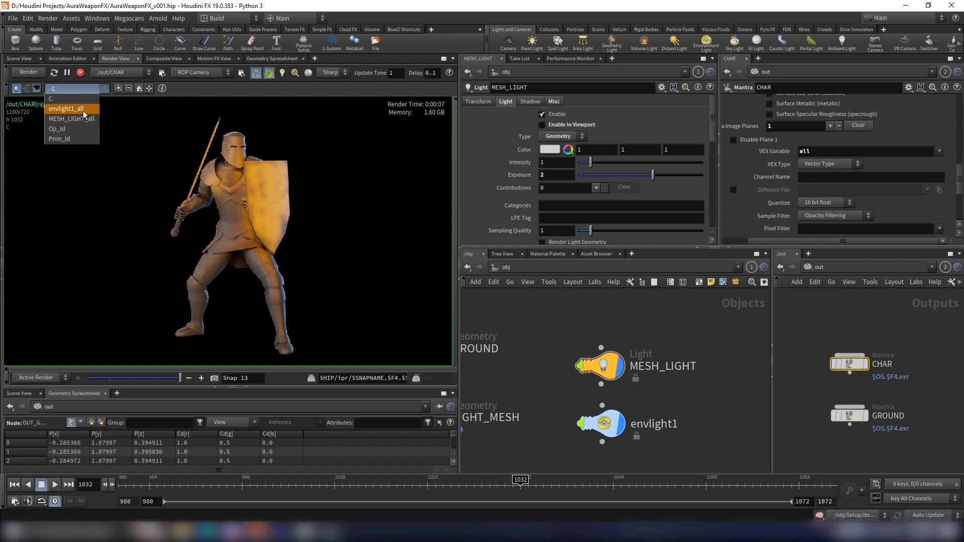
pyautogui.click(83, 110)
pyautogui.click(84, 91)
pyautogui.click(82, 116)
pyautogui.click(82, 90)
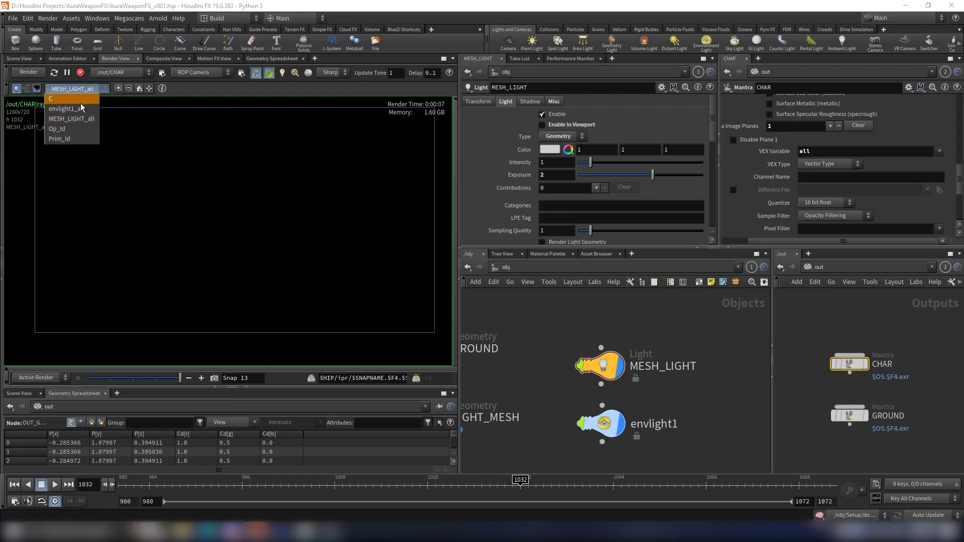
pyautogui.click(83, 102)
pyautogui.scroll(3, 871, 198)
pyautogui.scroll(10, 871, 194)
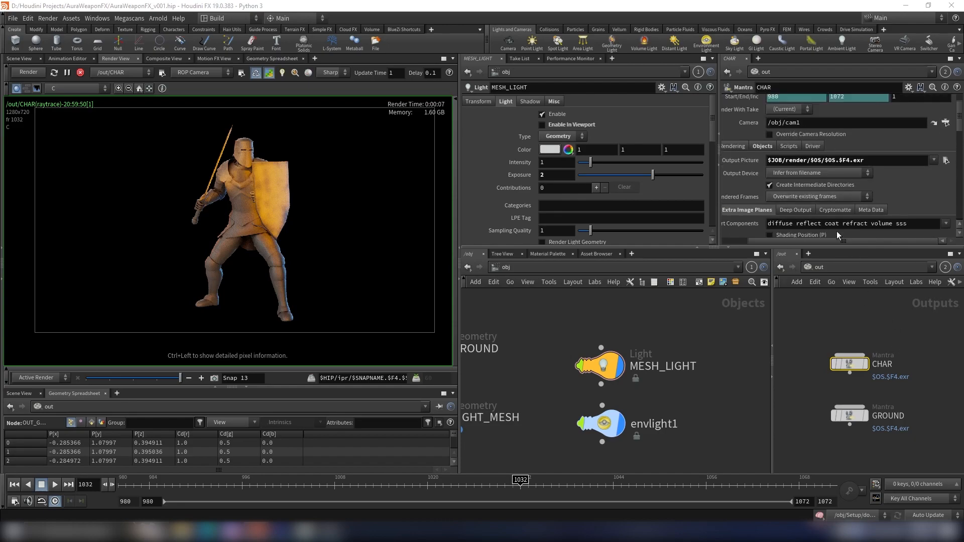
pyautogui.scroll(1, 836, 155)
pyautogui.scroll(5, 241, 206)
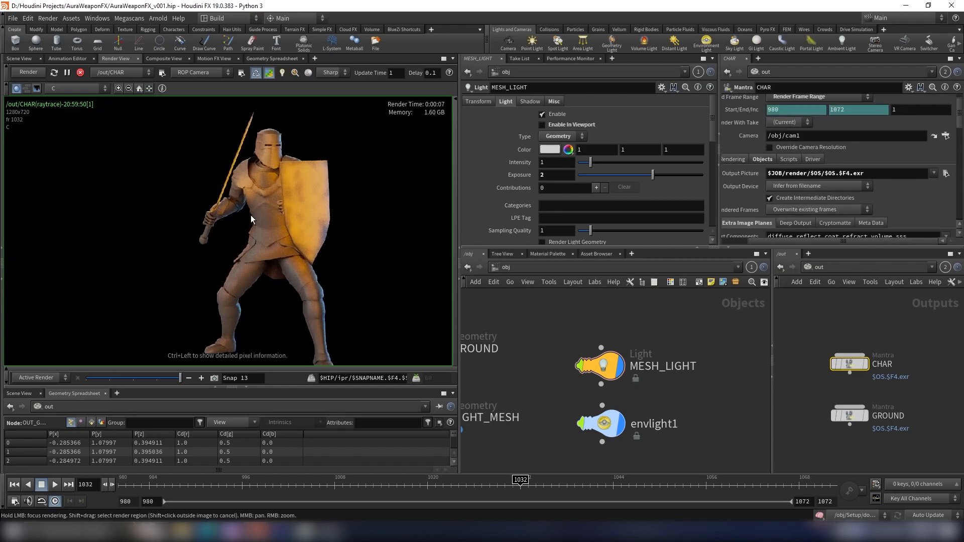
pyautogui.click(85, 88)
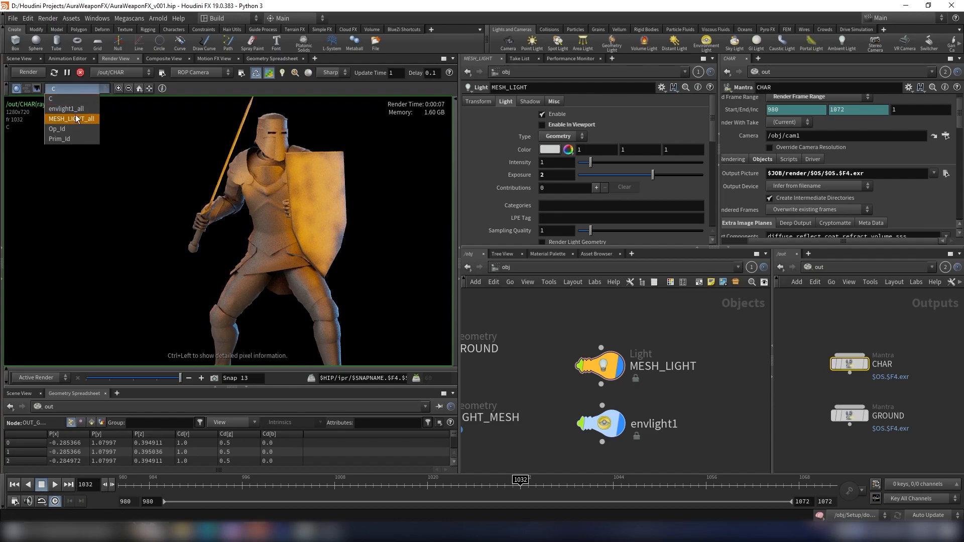
pyautogui.click(75, 114)
pyautogui.click(80, 88)
pyautogui.click(75, 108)
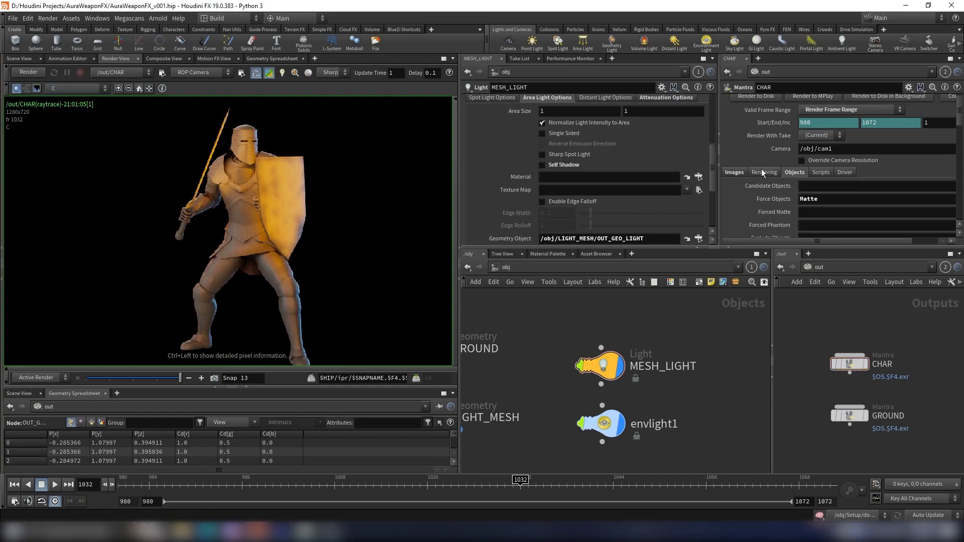
pyautogui.click(762, 172)
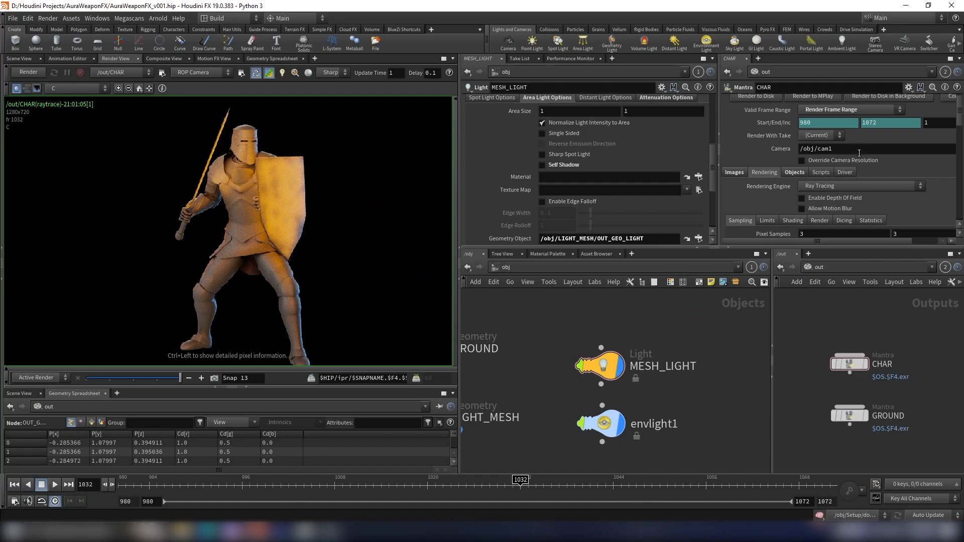
pyautogui.scroll(-3, 284, 198)
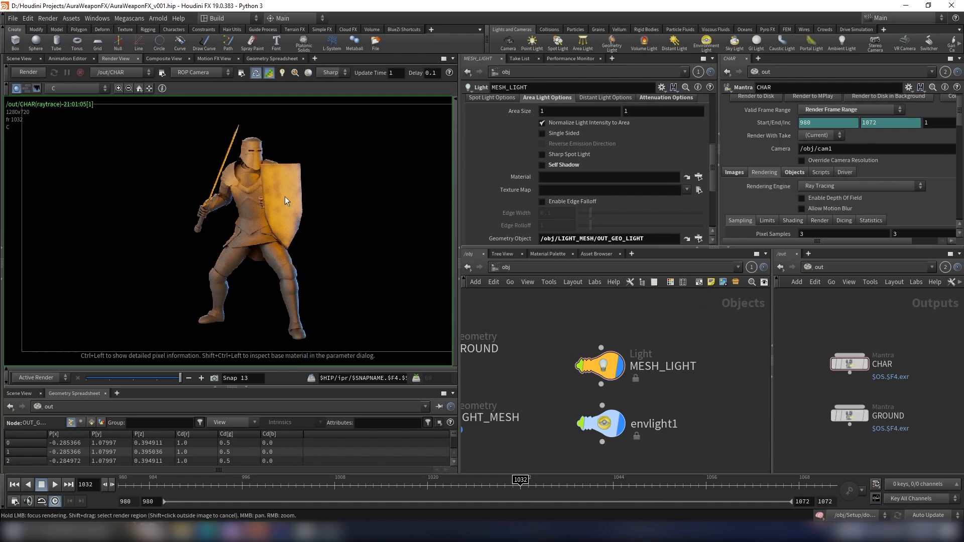
pyautogui.click(78, 87)
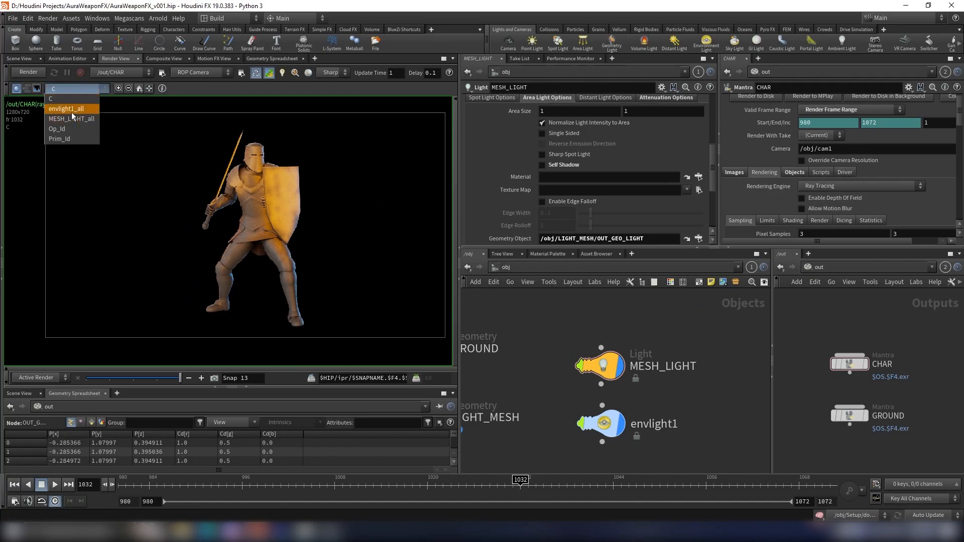
pyautogui.click(72, 110)
pyautogui.click(64, 89)
pyautogui.click(74, 116)
pyautogui.click(78, 89)
pyautogui.click(79, 99)
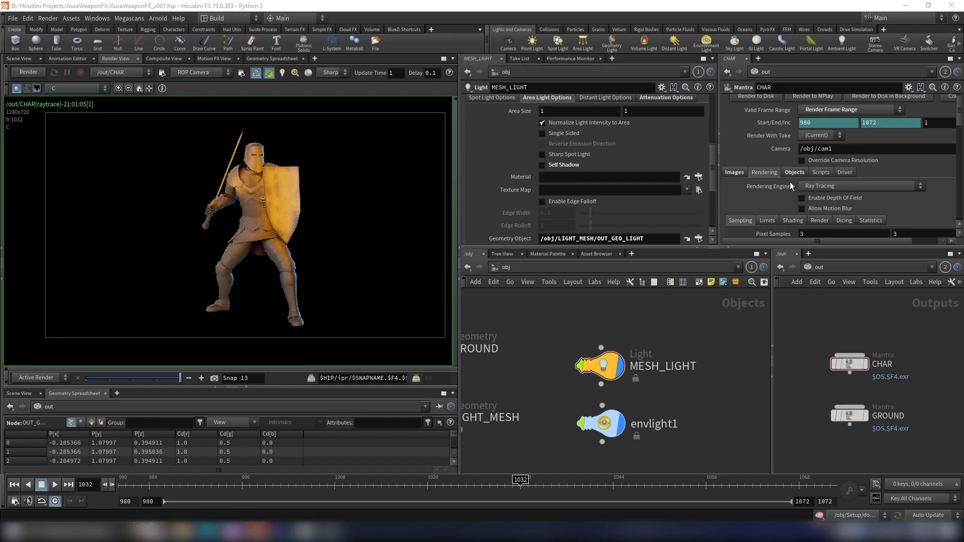
# - Set the CHAR node's rendering engine to Physically Based Rendering and restart the render
pyautogui.click(832, 186)
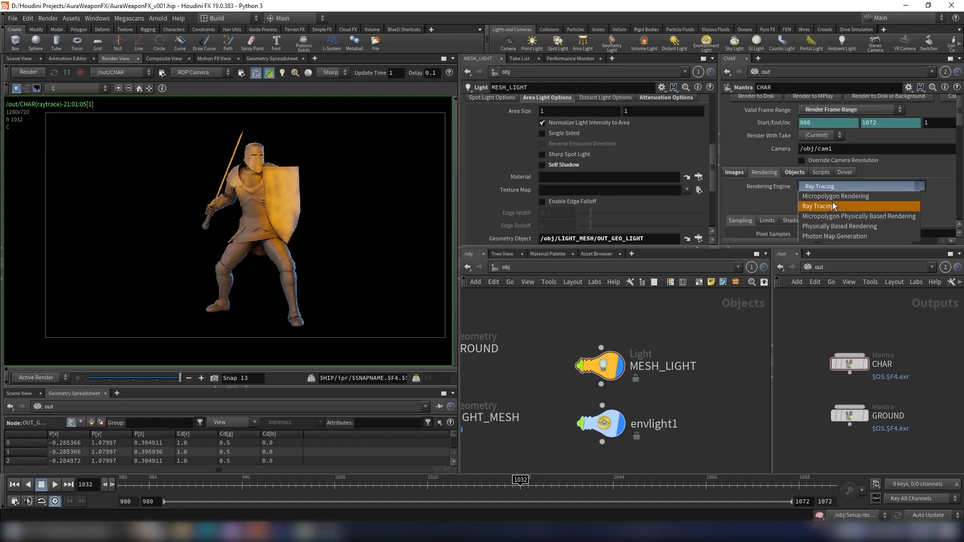
pyautogui.click(844, 229)
pyautogui.click(29, 72)
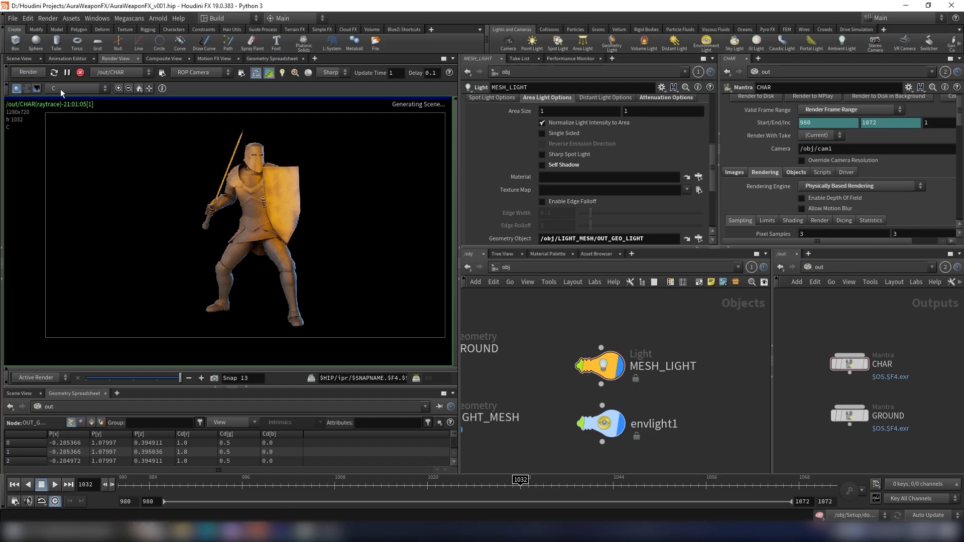
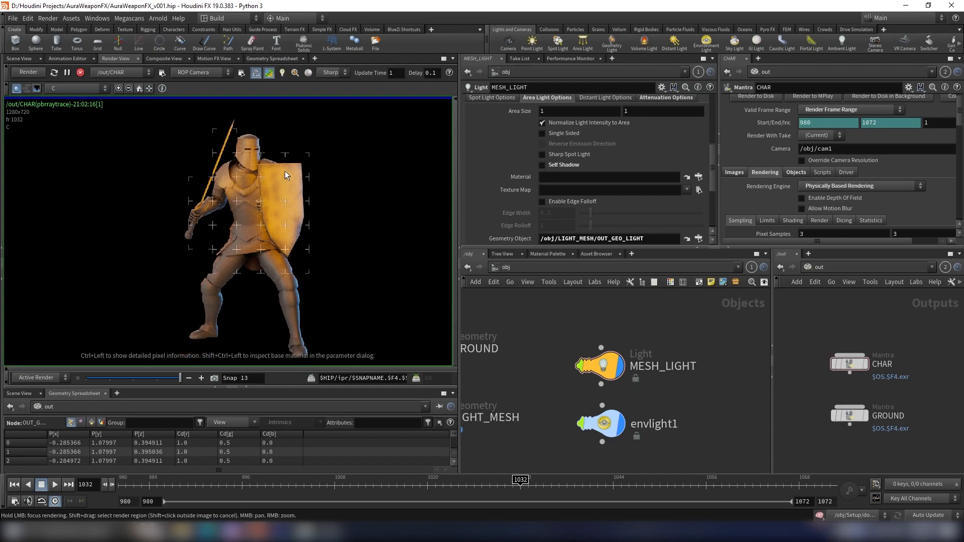
# - View the envlight1_all and then the MESH_LIGHT_all plane of the CHAR render once more
pyautogui.click(71, 87)
pyautogui.click(62, 111)
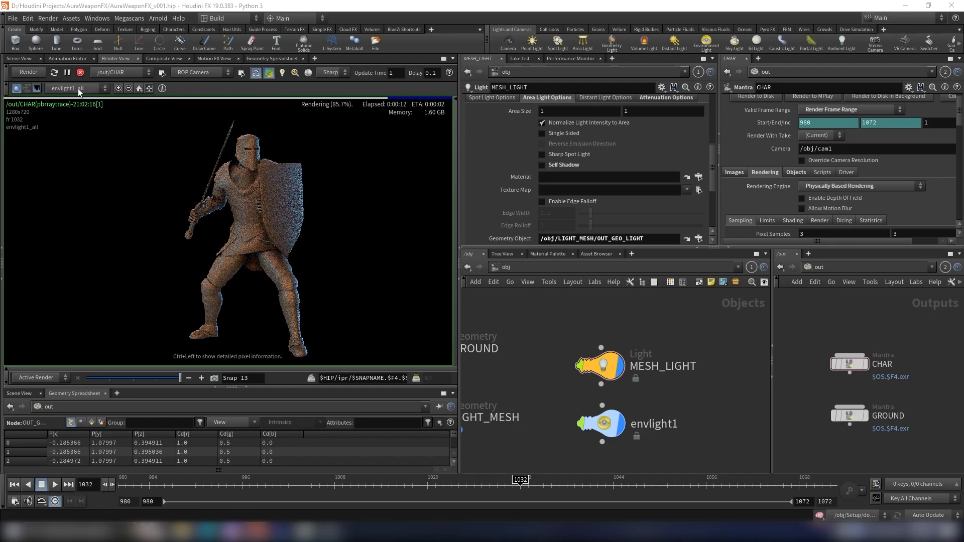
pyautogui.click(77, 88)
pyautogui.click(71, 118)
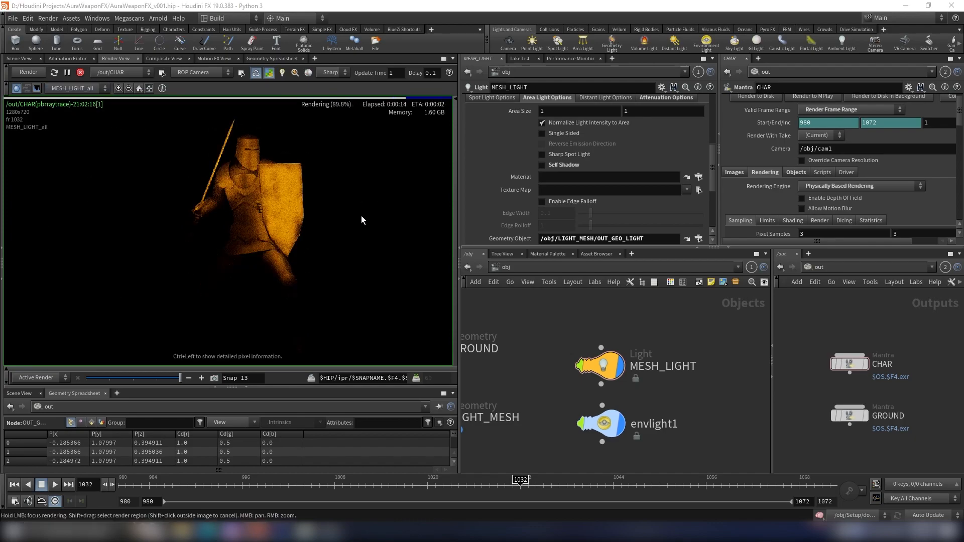
pyautogui.scroll(3, 315, 186)
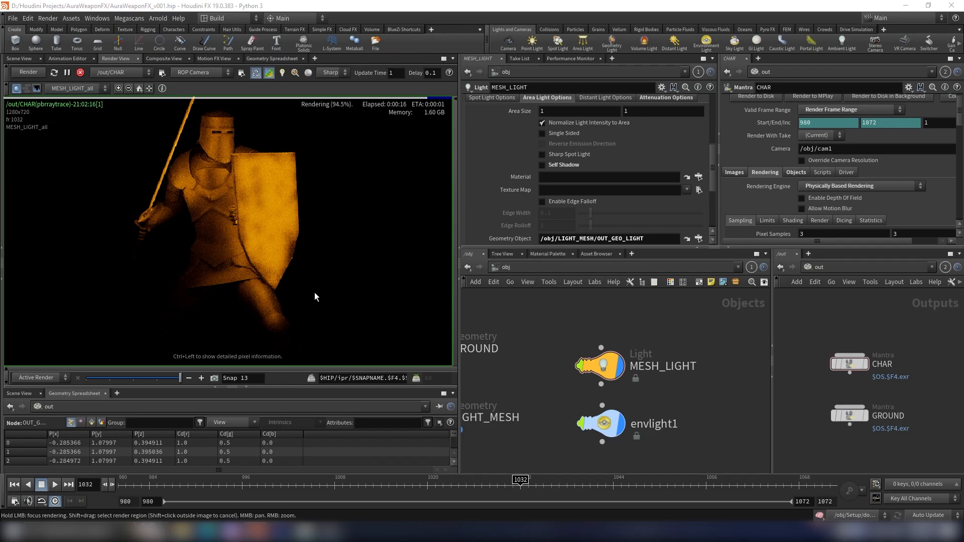
# - Set the MESH_LIGHT's sampling quality to 3
pyautogui.scroll(2, 605, 146)
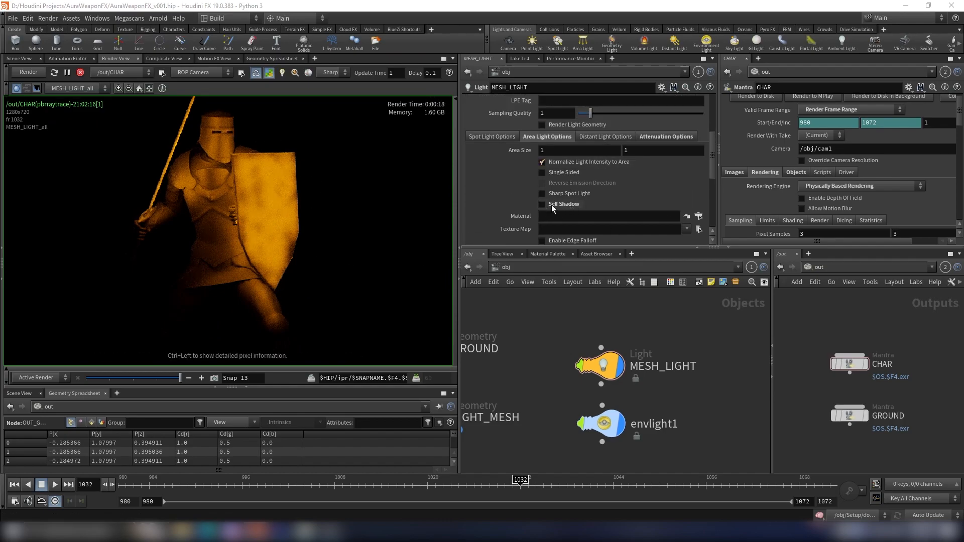
pyautogui.click(614, 364)
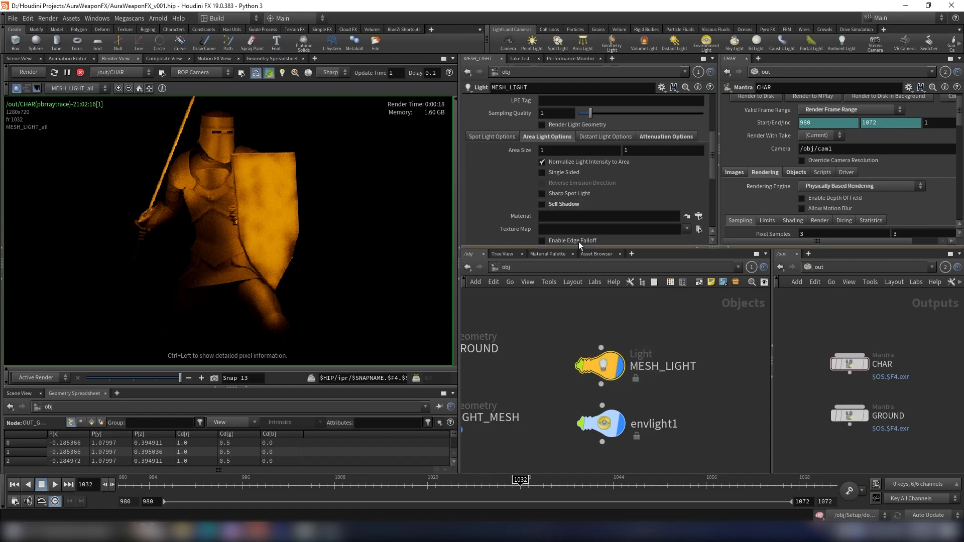
pyautogui.scroll(1, 560, 206)
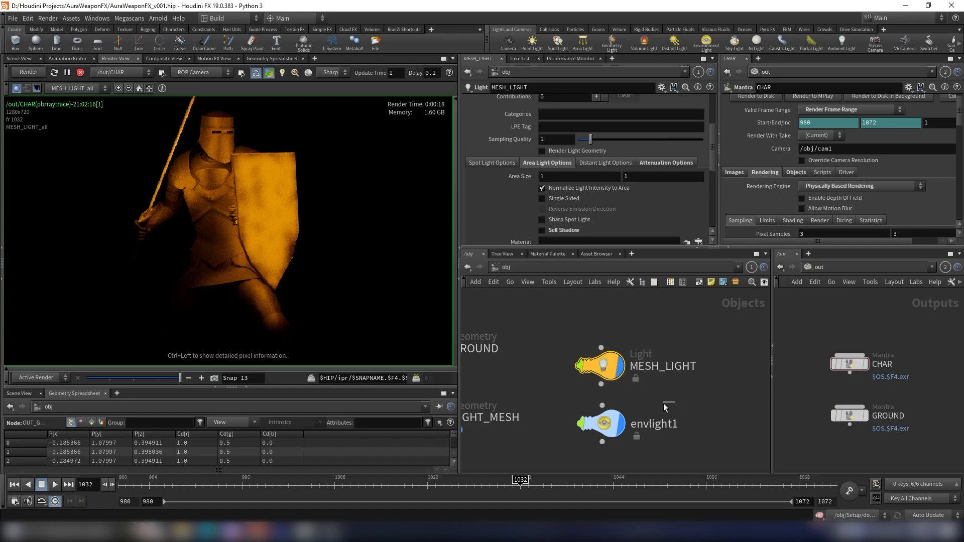
pyautogui.scroll(1, 580, 159)
pyautogui.click(555, 152)
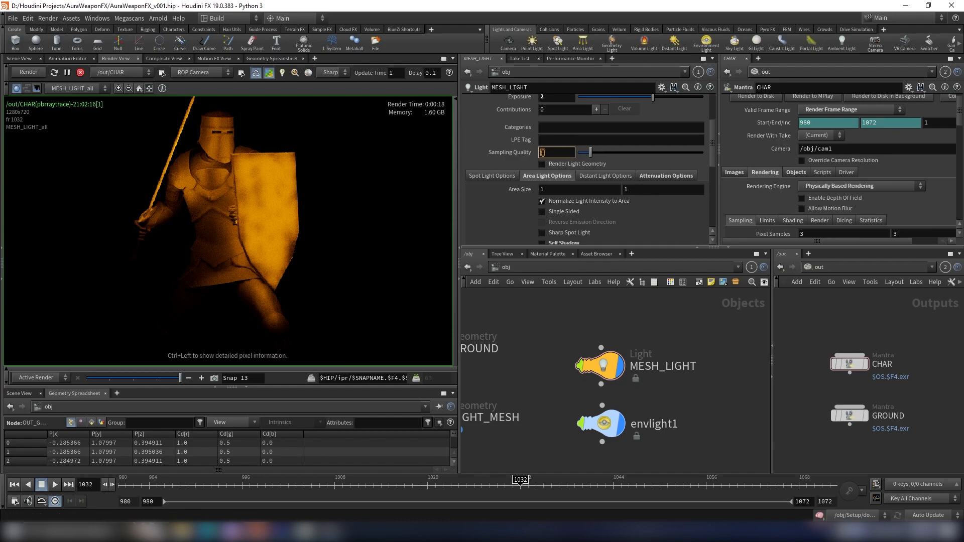
pyautogui.write('3')
pyautogui.press('Return')
# - Zoom and pan around the re-rendered knight and shield to inspect the mesh light's noise
pyautogui.scroll(5, 256, 174)
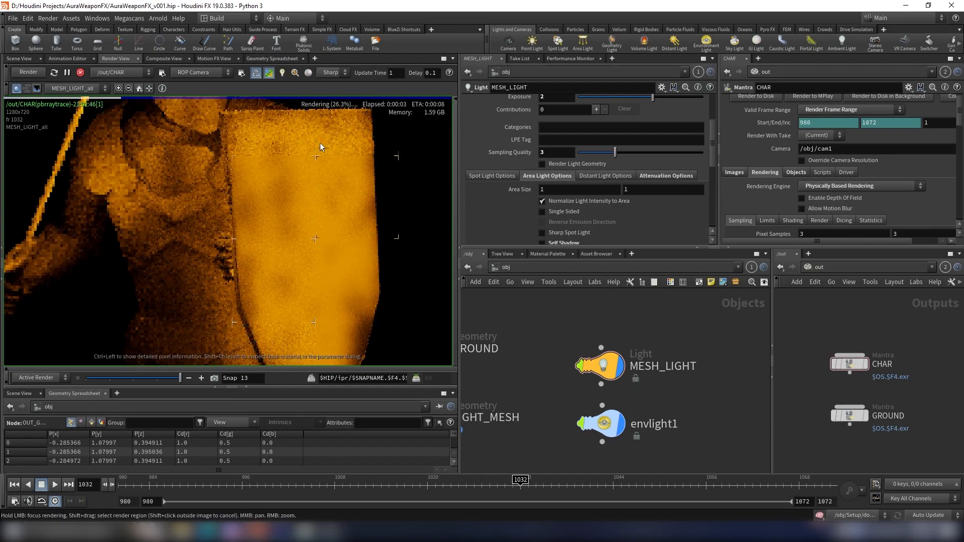
pyautogui.scroll(-3, 264, 176)
pyautogui.moveTo(263, 177); pyautogui.dragTo(297, 233, button='middle')
pyautogui.scroll(3, 291, 168)
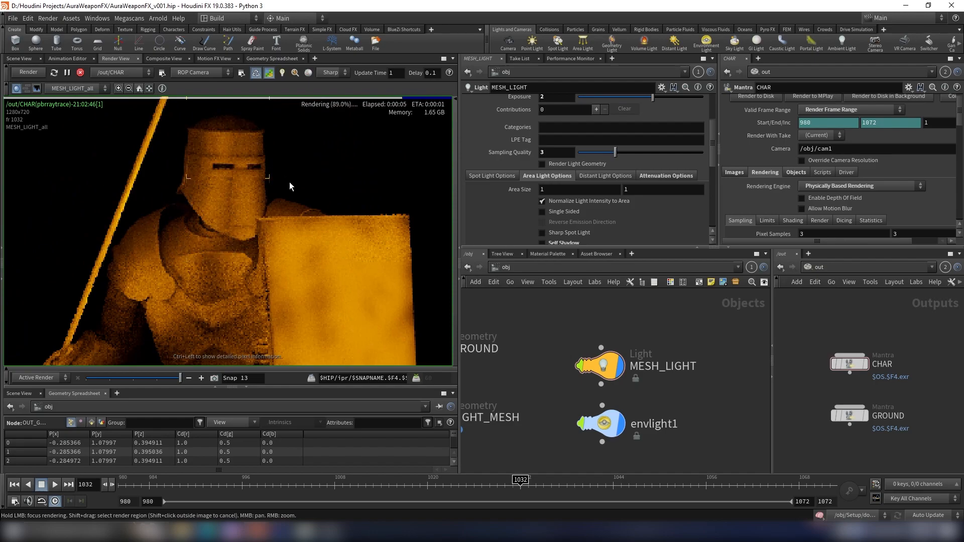
pyautogui.scroll(-3, 311, 189)
pyautogui.moveTo(312, 191); pyautogui.dragTo(290, 143, button='middle')
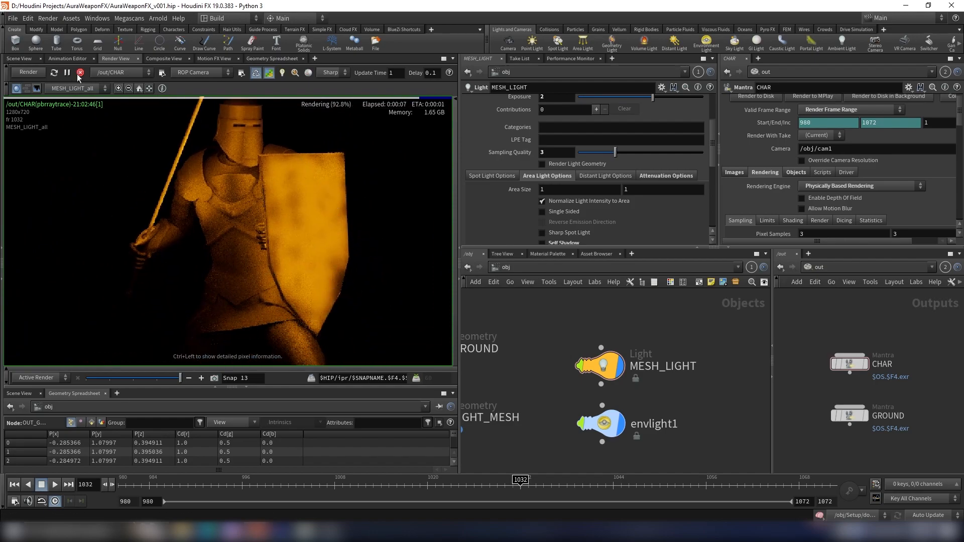
# - Stop the render and set the GROUND node's rendering engine to Physically Based Rendering
pyautogui.click(80, 72)
pyautogui.click(849, 416)
pyautogui.click(764, 174)
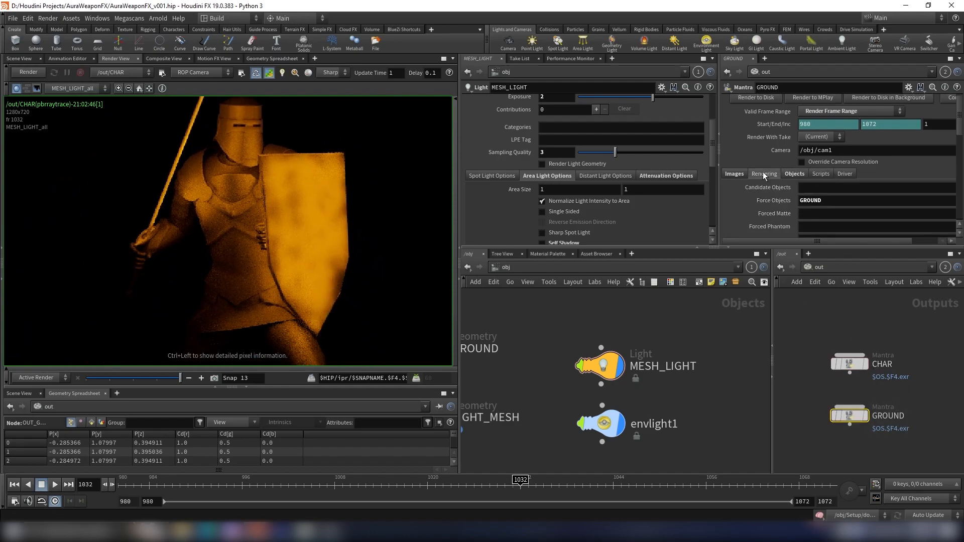
pyautogui.scroll(-1, 833, 191)
pyautogui.click(844, 176)
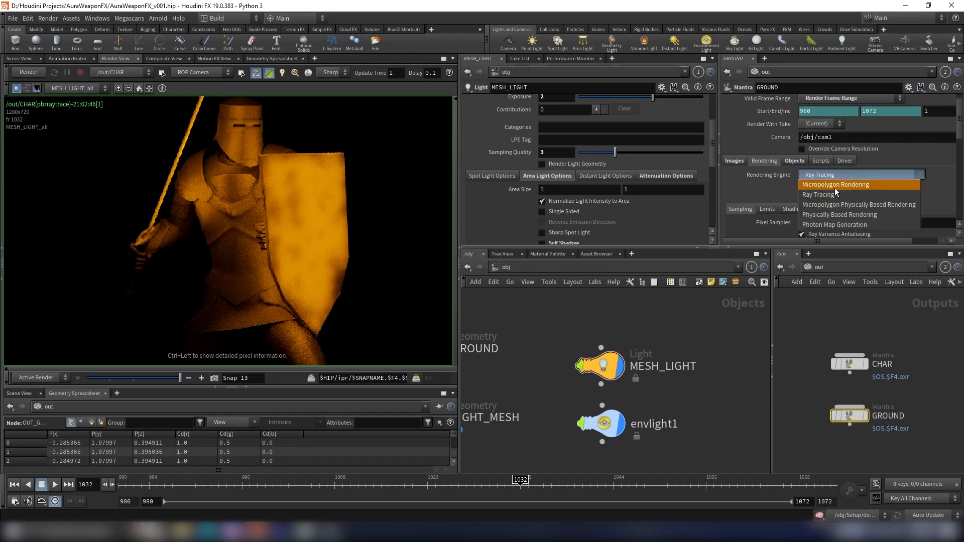
pyautogui.click(844, 215)
# - Switch the render view to the GROUND ROP and start rendering it
pyautogui.click(123, 73)
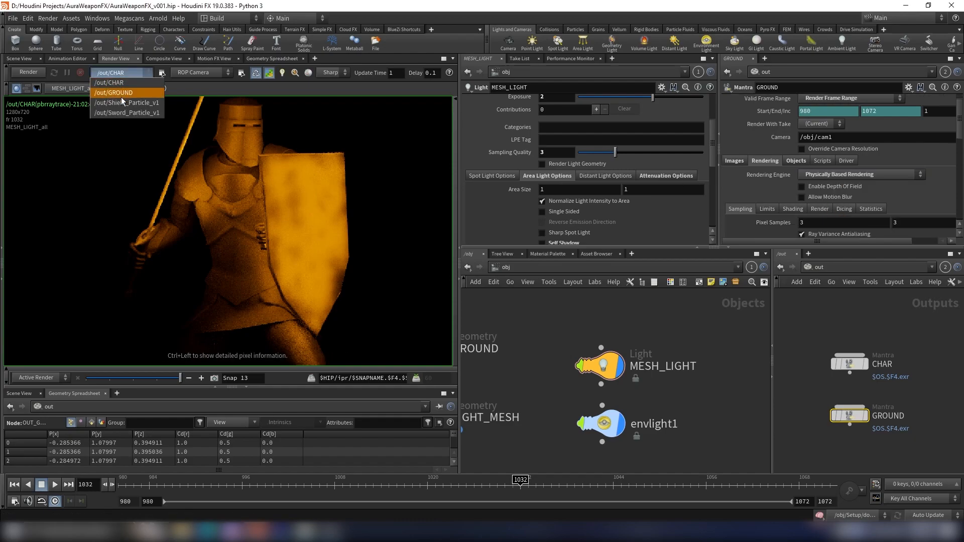
pyautogui.click(133, 91)
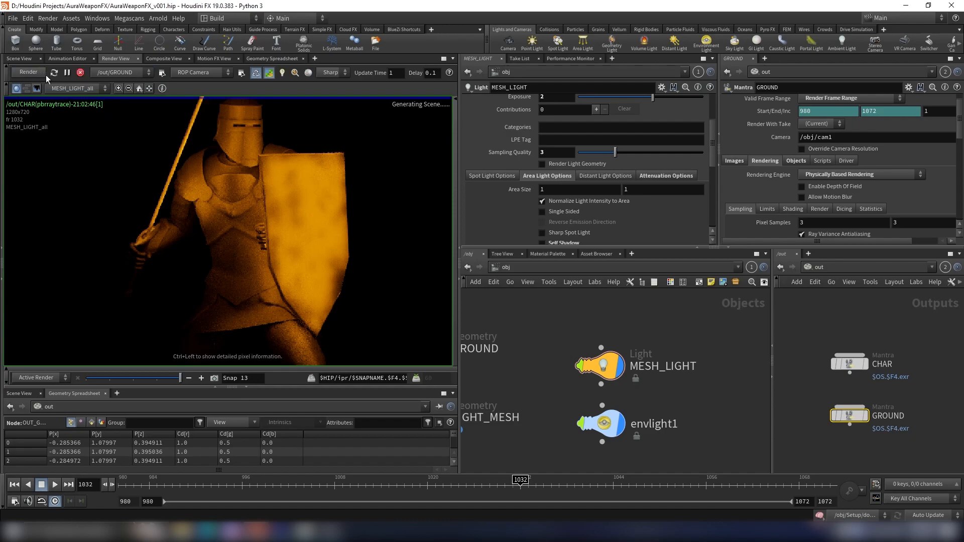
pyautogui.scroll(-5, 400, 217)
pyautogui.moveTo(399, 218); pyautogui.dragTo(331, 186, button='middle')
pyautogui.scroll(2, 289, 177)
# - Inspect the GROUND render's C plane, zooming and panning around the ground surface
pyautogui.click(93, 88)
pyautogui.click(96, 101)
pyautogui.scroll(-3, 311, 185)
pyautogui.scroll(2, 332, 185)
pyautogui.scroll(-1, 332, 185)
pyautogui.scroll(-4, 332, 185)
pyautogui.scroll(3, 308, 181)
pyautogui.moveTo(349, 157); pyautogui.dragTo(330, 181, button='middle')
pyautogui.scroll(-1, 317, 178)
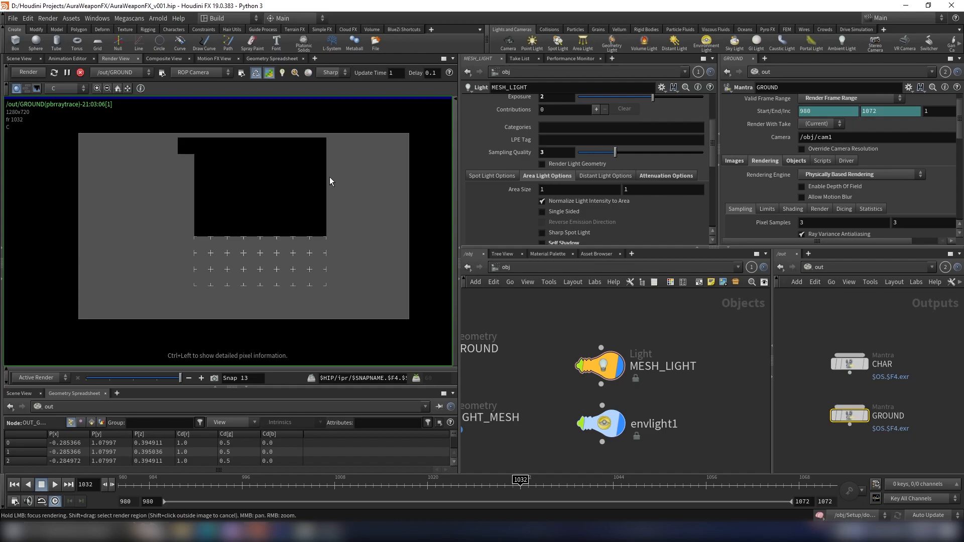
pyautogui.scroll(4, 201, 312)
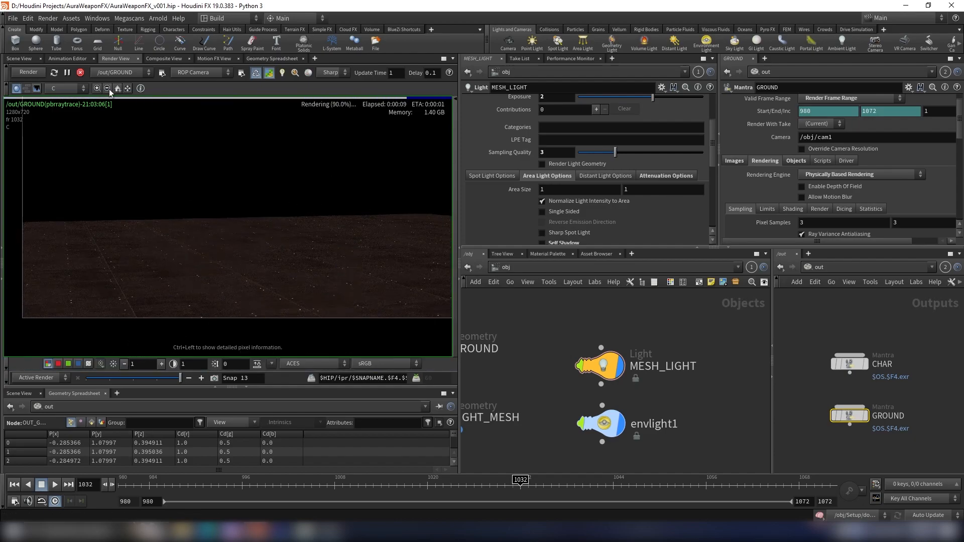
pyautogui.click(116, 73)
pyautogui.click(121, 73)
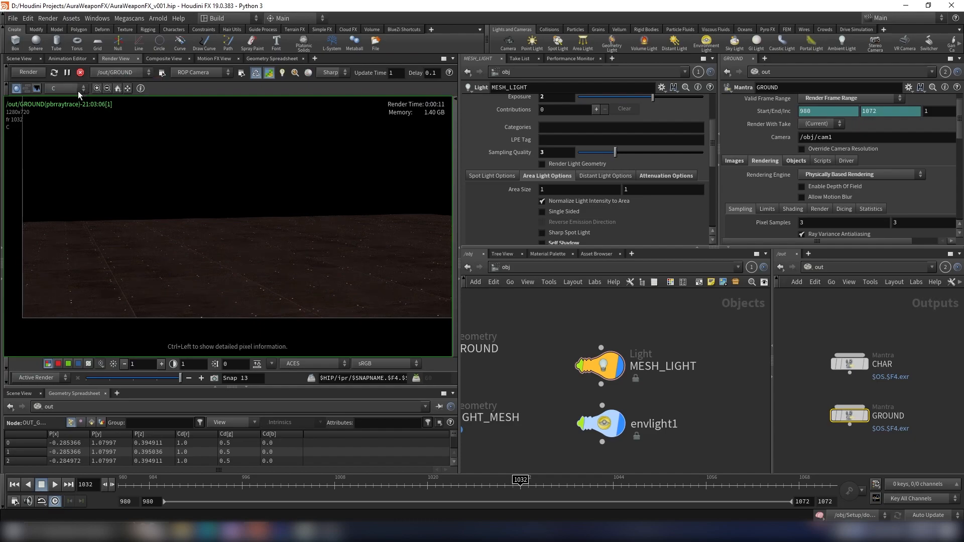
# - Add an extra image plane to the GROUND node with the VEX variable set to Combined Lighting (Per-Light)
pyautogui.click(78, 90)
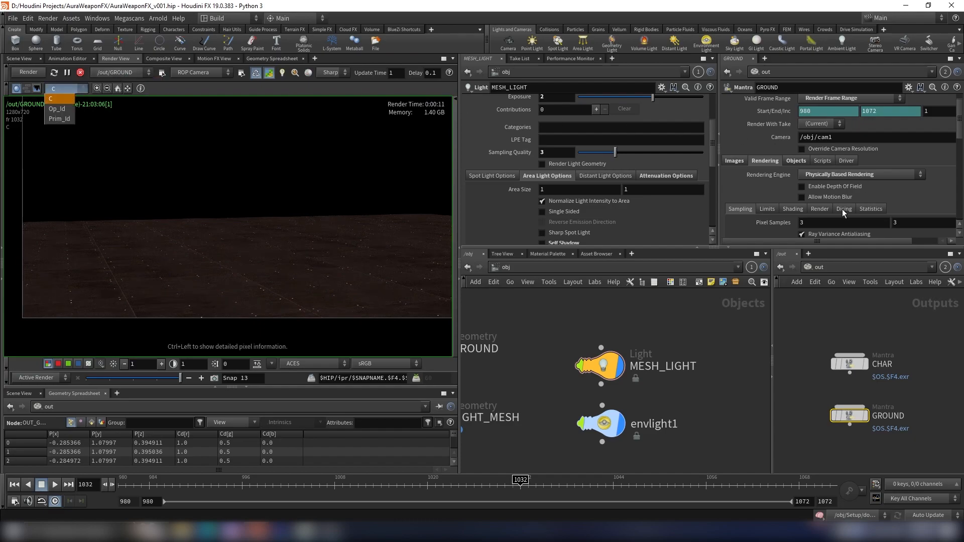
pyautogui.click(784, 163)
pyautogui.click(738, 157)
pyautogui.scroll(-1, 773, 184)
pyautogui.scroll(-5, 887, 193)
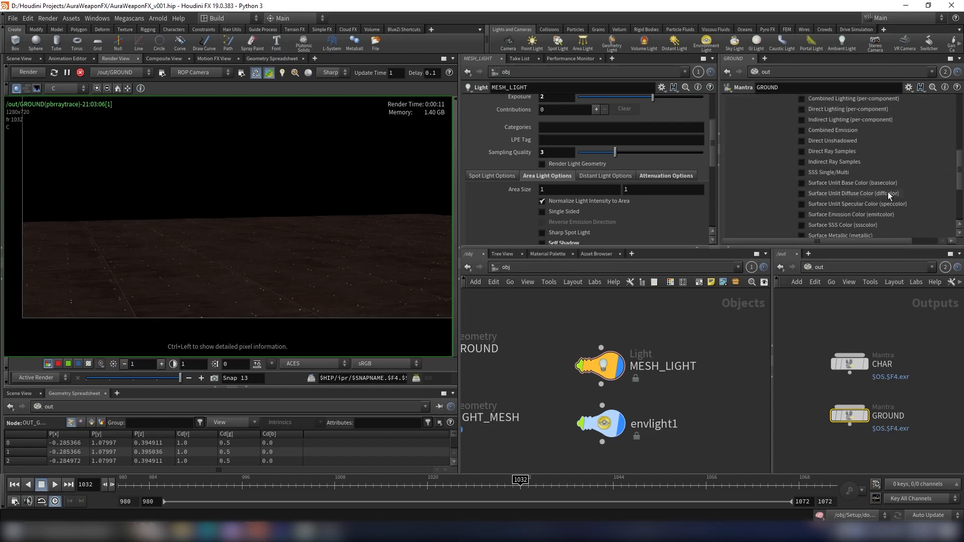
pyautogui.click(861, 153)
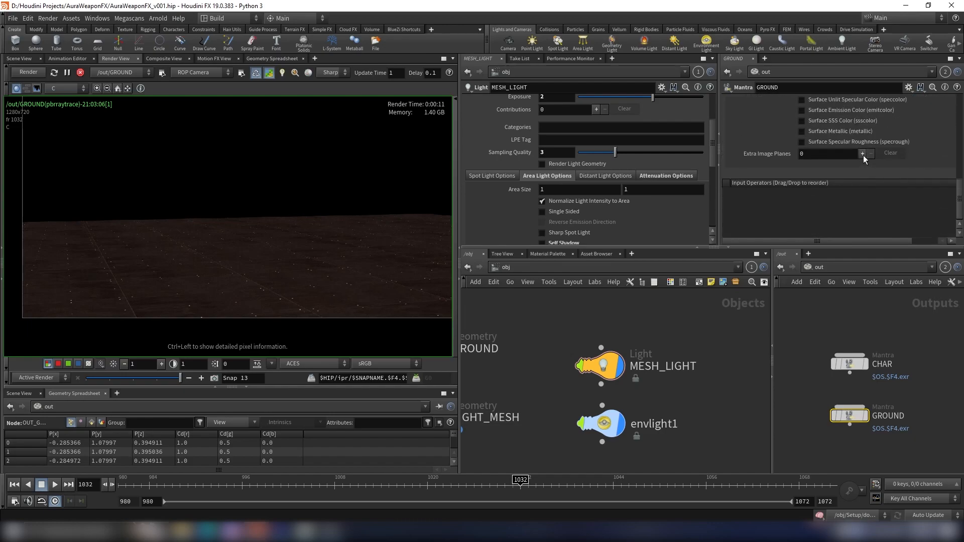
pyautogui.moveTo(959, 206); pyautogui.dragTo(960, 179)
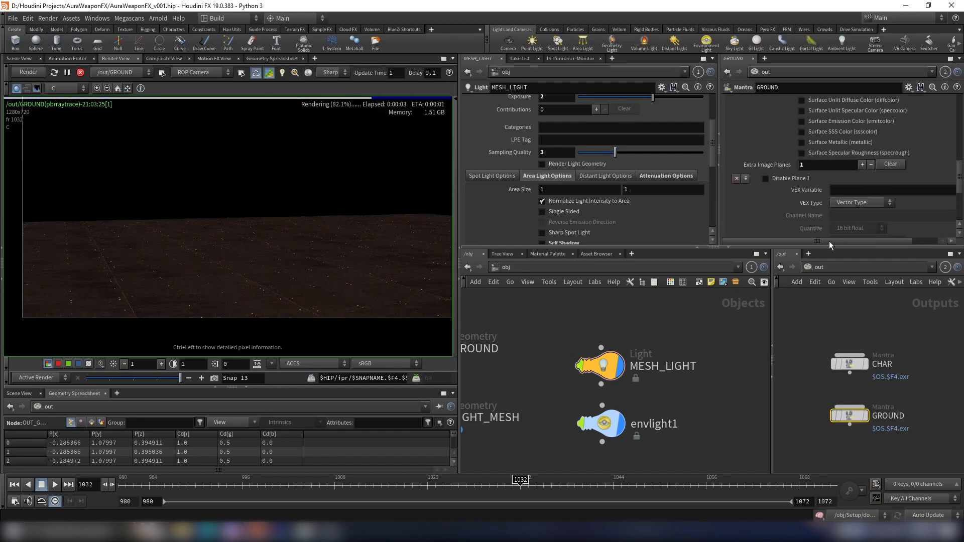
pyautogui.moveTo(829, 240); pyautogui.dragTo(887, 241)
pyautogui.click(939, 191)
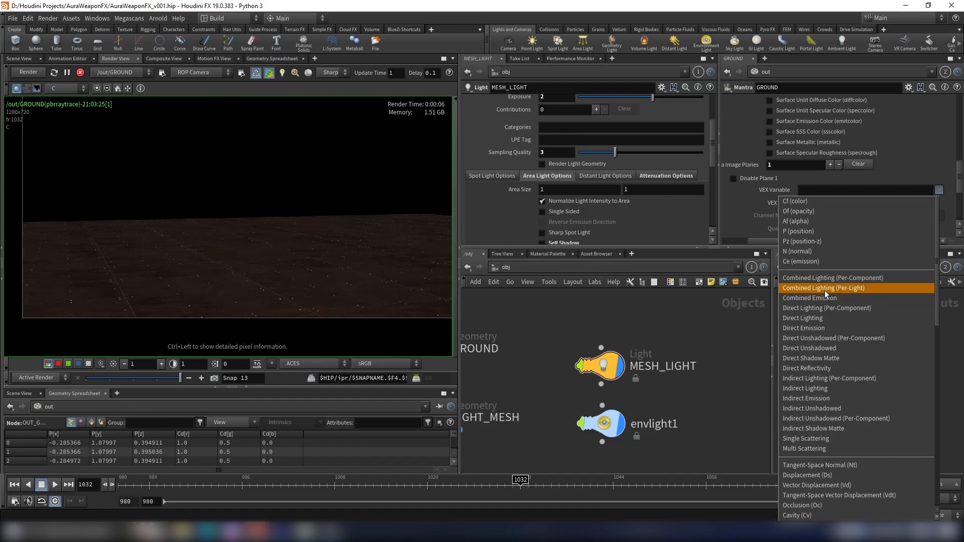
pyautogui.click(824, 289)
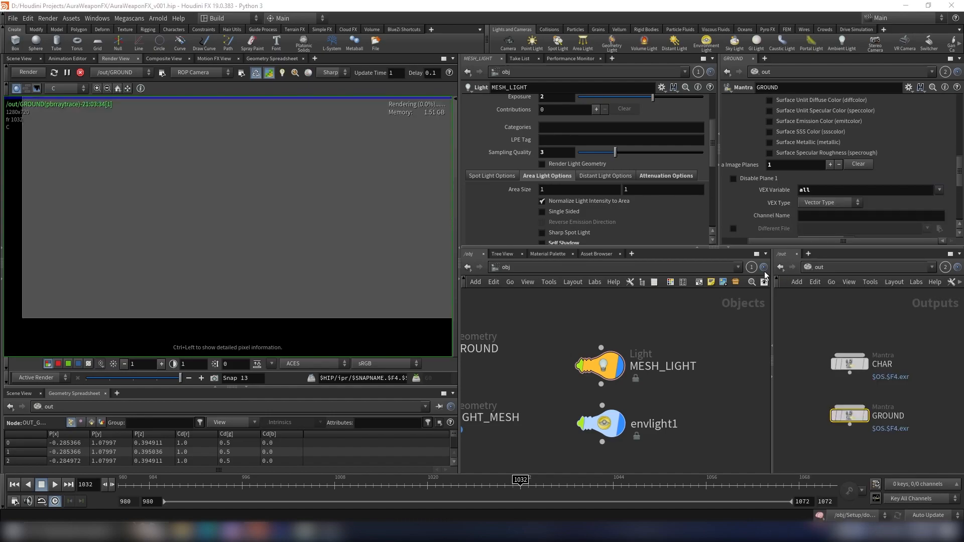
# - Switch the GROUND render view to the envlight1_all and then the MESH_LIGHT_all plane
pyautogui.click(81, 87)
pyautogui.click(85, 110)
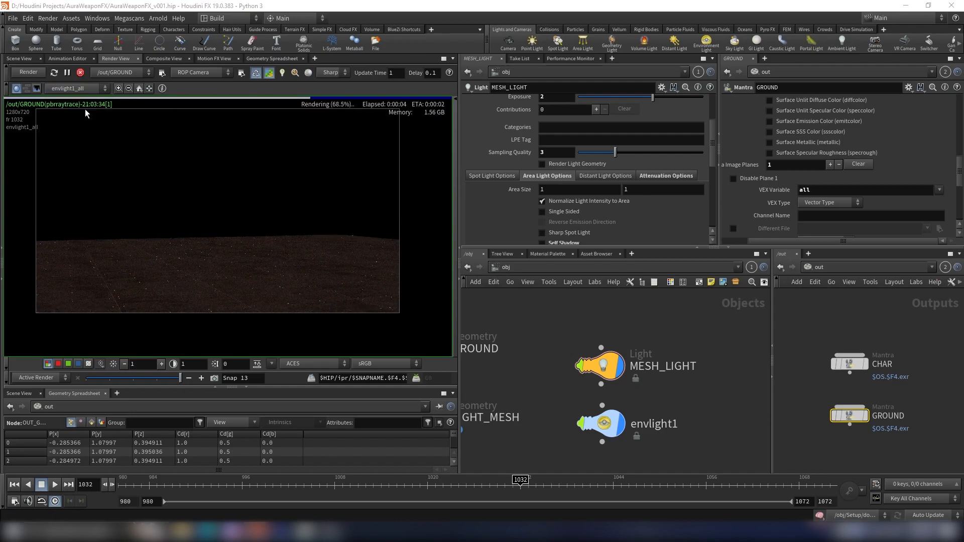
pyautogui.click(77, 88)
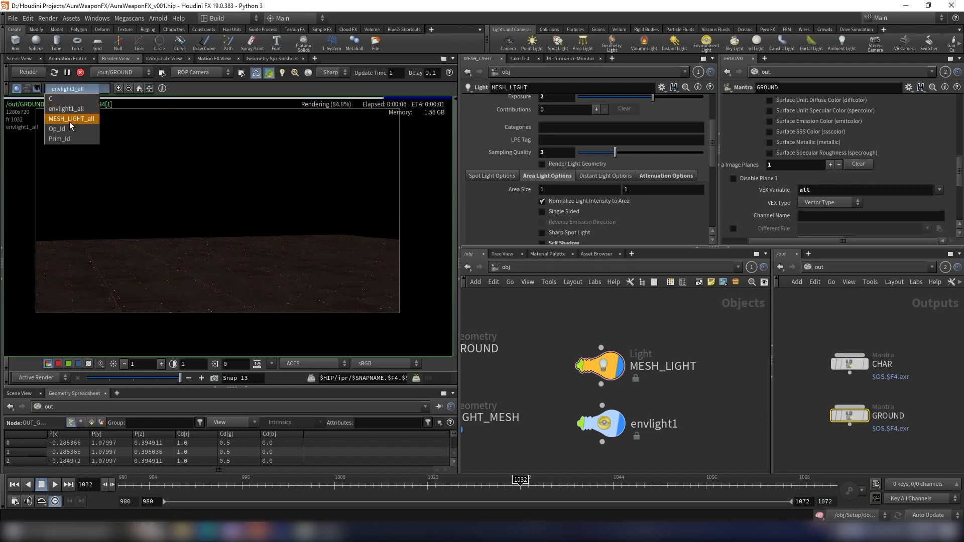
pyautogui.click(70, 122)
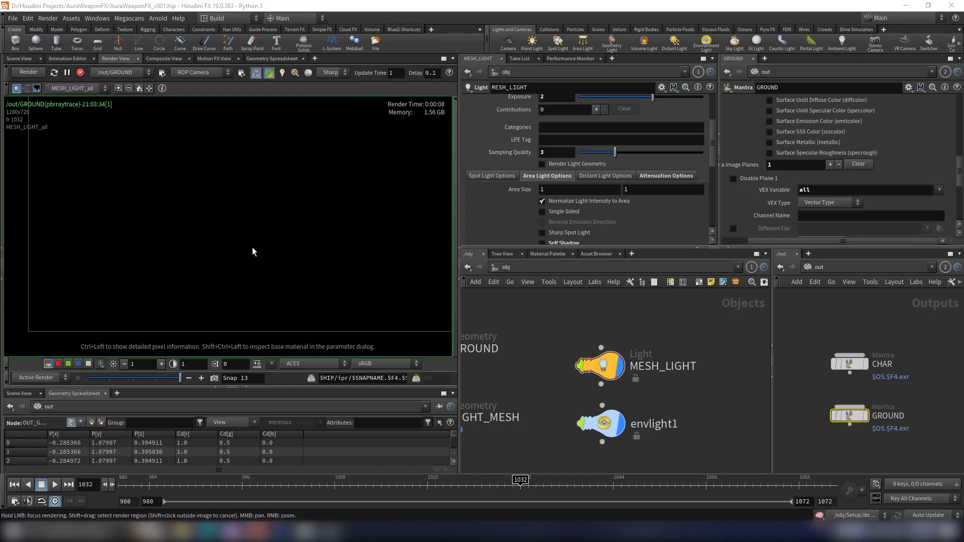
pyautogui.moveTo(142, 364); pyautogui.dragTo(144, 365, button='middle')
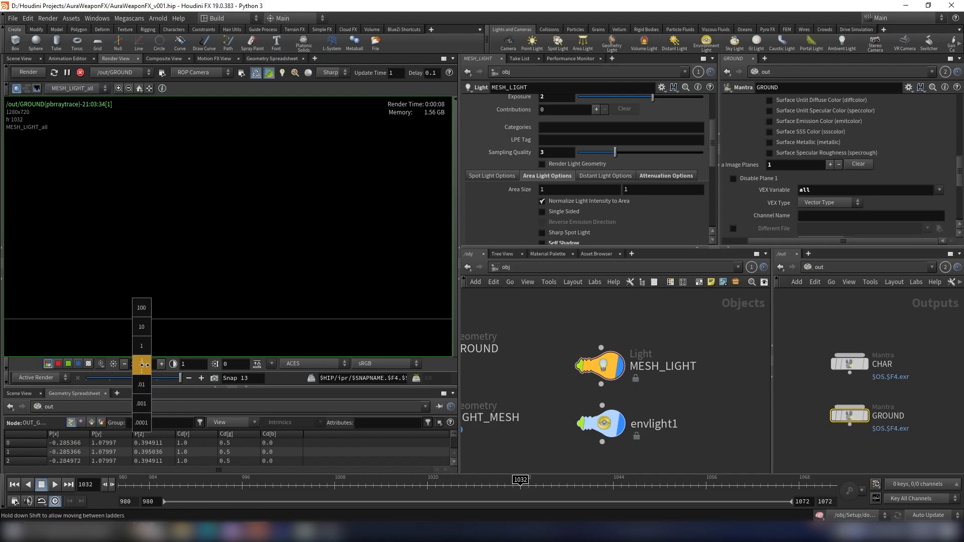
pyautogui.moveTo(219, 356); pyautogui.dragTo(104, 370, button='middle')
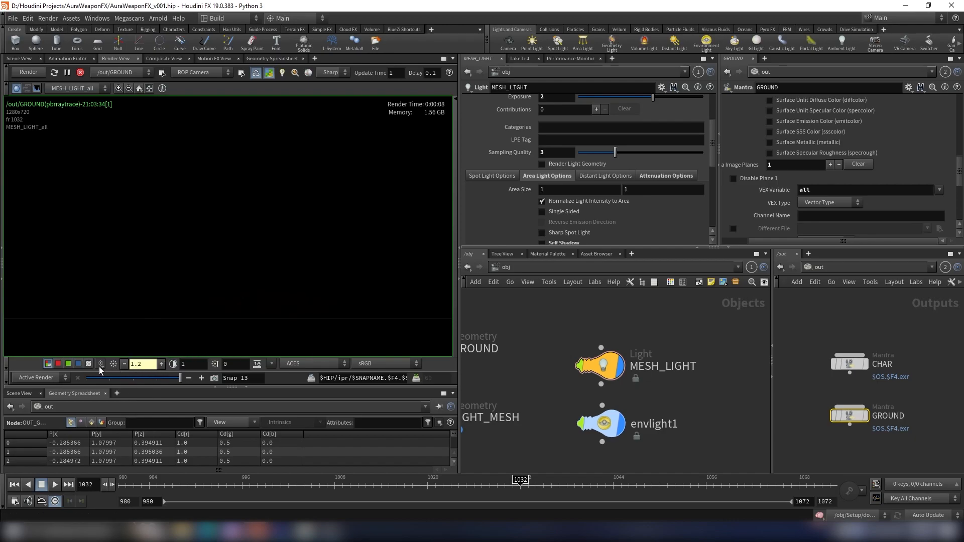
pyautogui.click(114, 364)
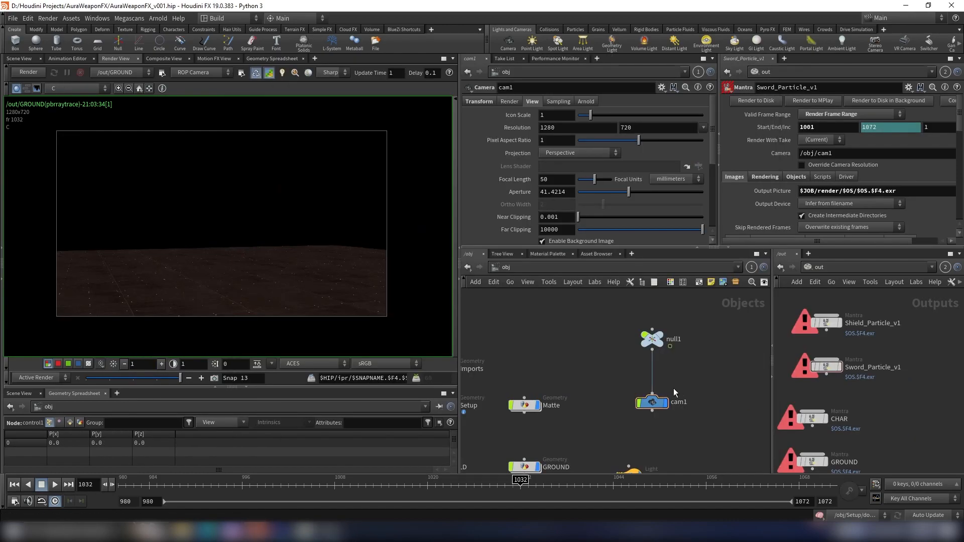
# - Set cam1's resolution to 1920 by 1080
pyautogui.moveTo(614, 417); pyautogui.dragTo(614, 418)
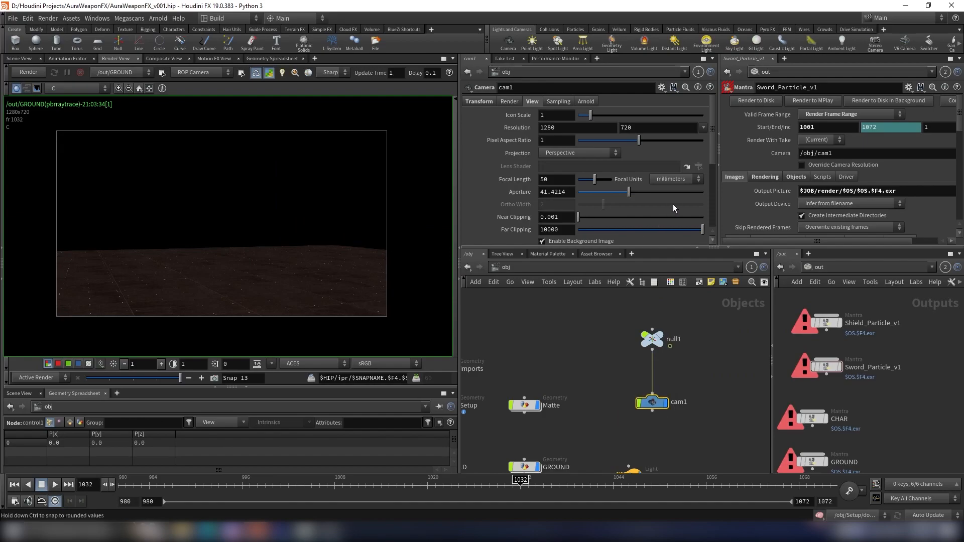
pyautogui.click(701, 130)
pyautogui.click(717, 159)
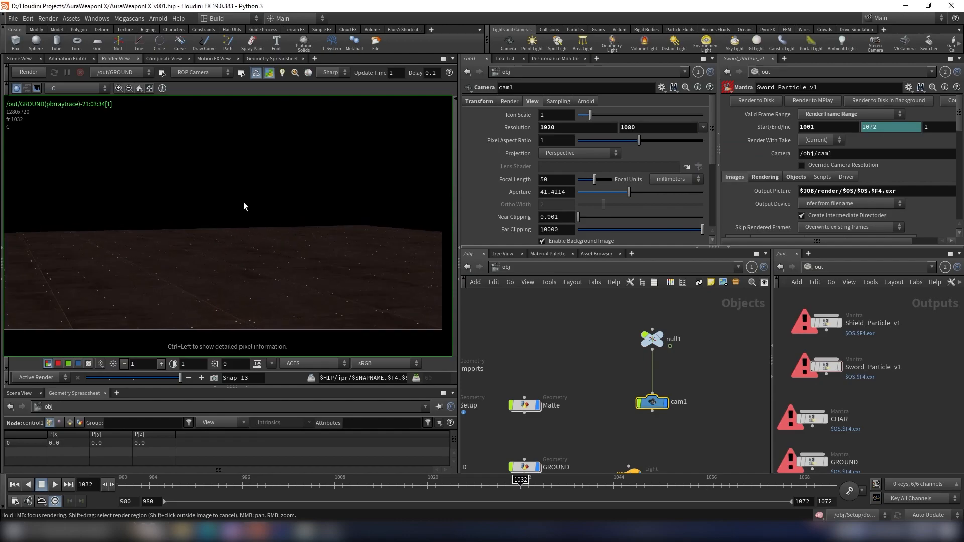
# - Select the CHAR and GROUND nodes together and delete the channel on their start frame value
pyautogui.scroll(3, 853, 396)
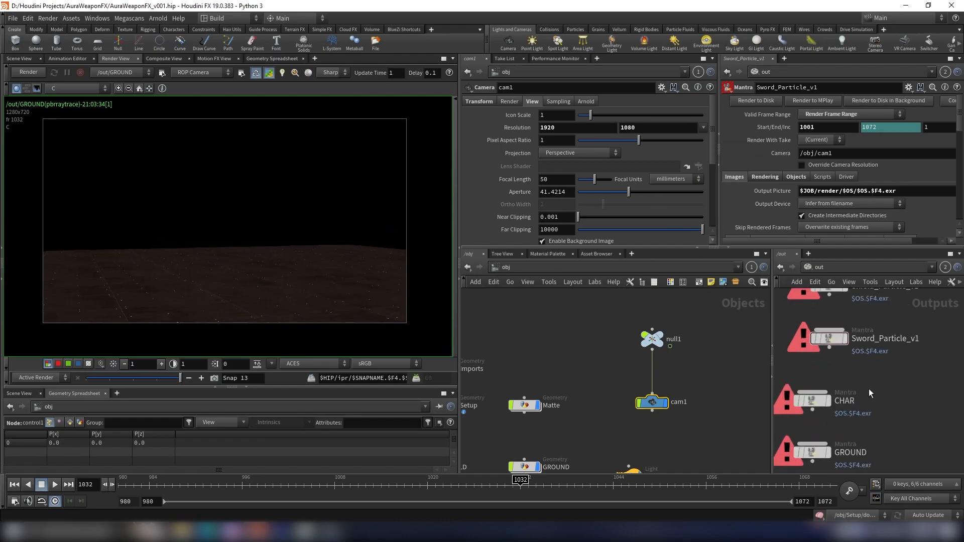
pyautogui.click(813, 402)
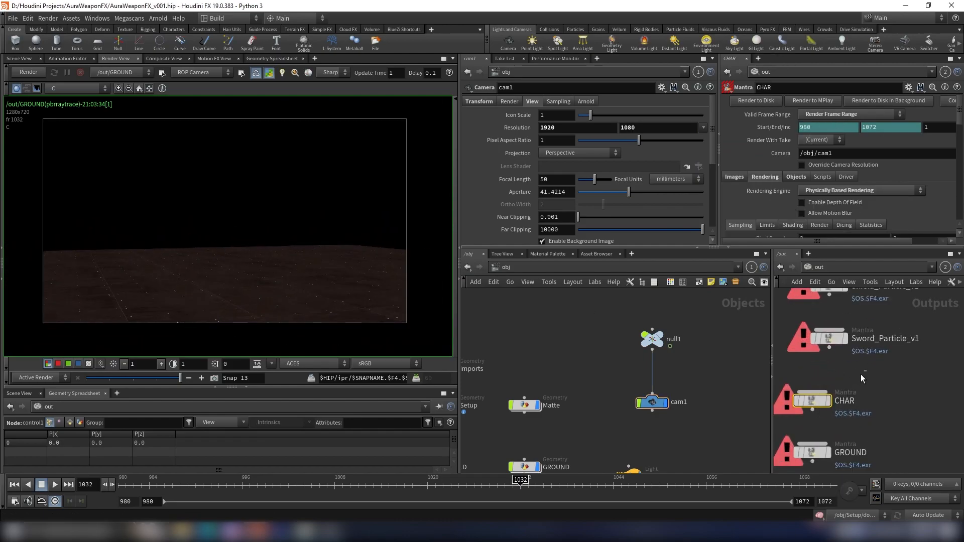
pyautogui.scroll(4, 871, 387)
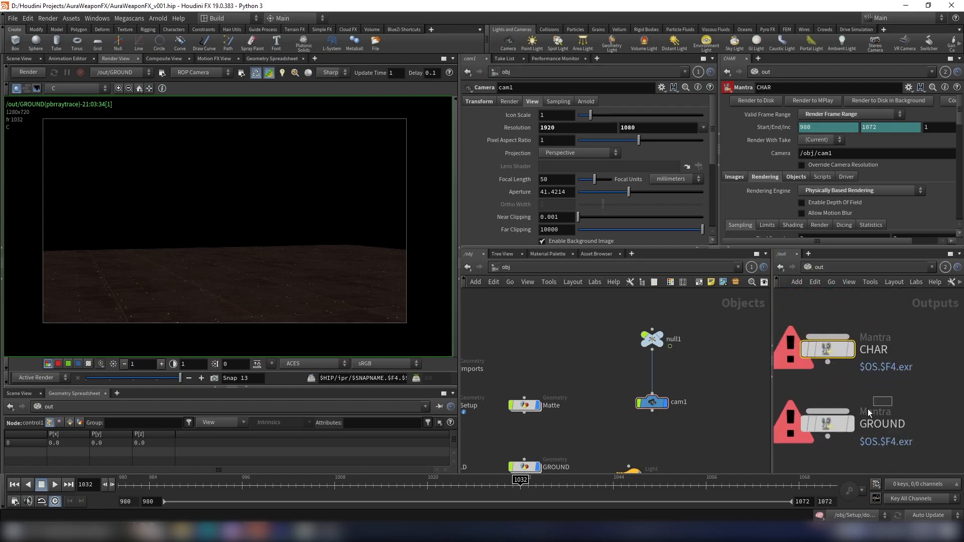
pyautogui.click(880, 406)
pyautogui.keyDown('shift'); pyautogui.click(827, 349); pyautogui.keyUp('shift')
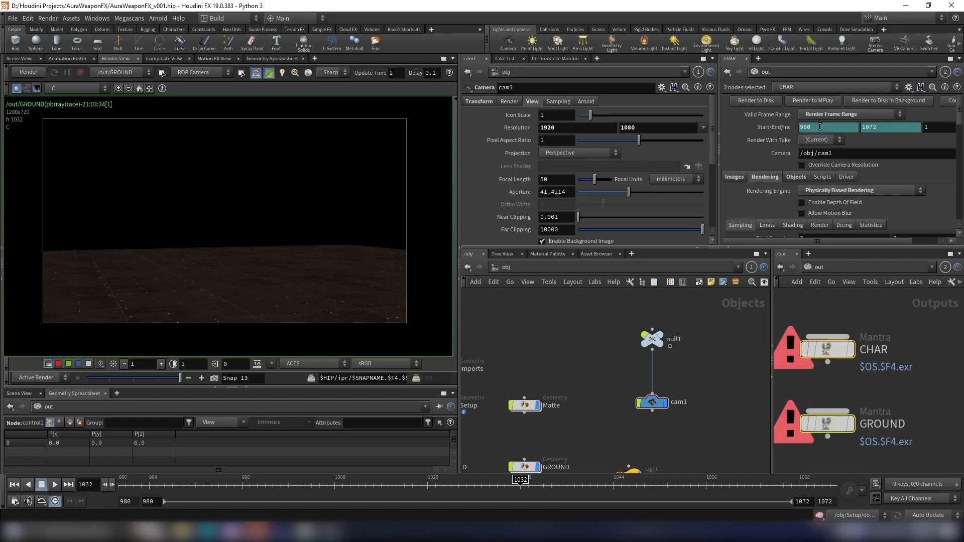
pyautogui.rightClick(820, 127)
pyautogui.click(854, 245)
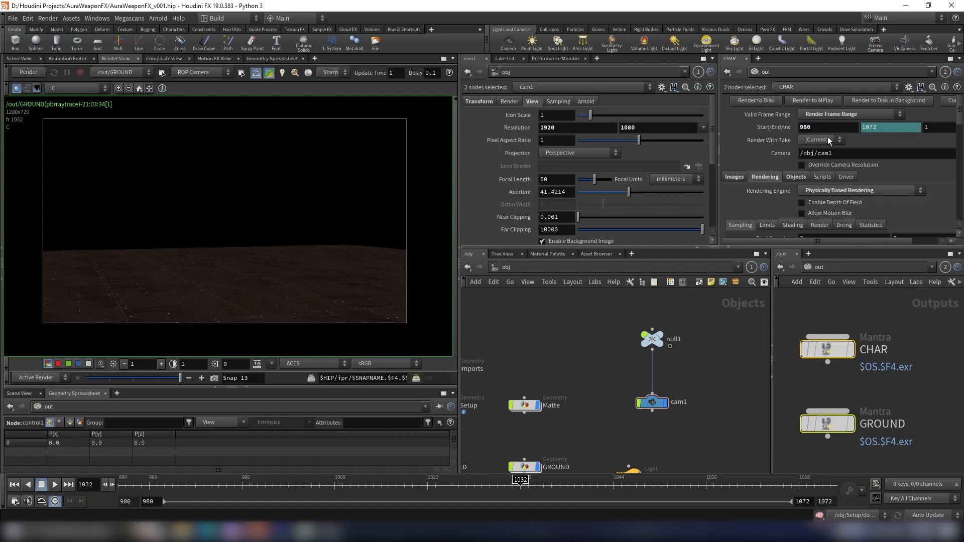
# - Set the start frame of the CHAR and GROUND nodes to 1001
pyautogui.write('1001')
pyautogui.press('Return')
pyautogui.scroll(-5, 877, 430)
pyautogui.scroll(2, 906, 335)
pyautogui.click(897, 380)
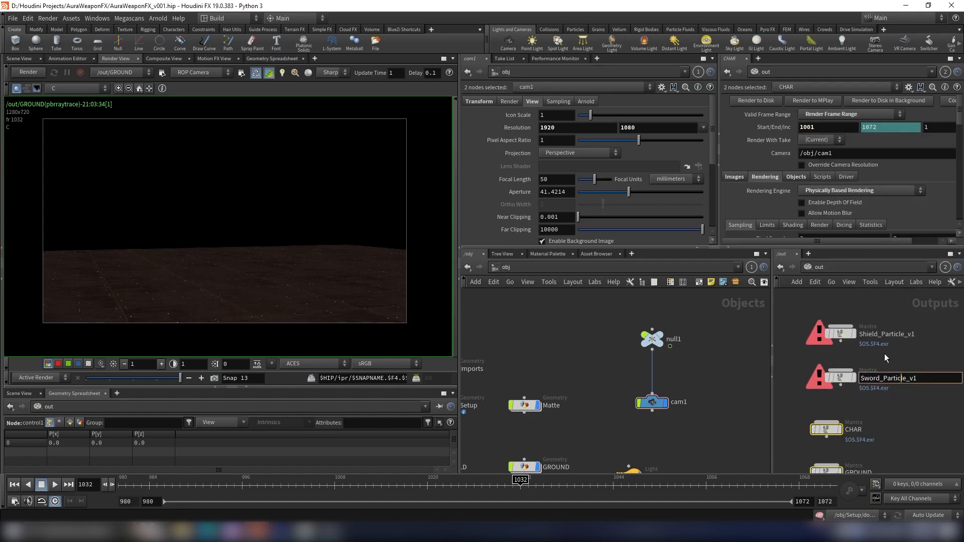
# - Arrange the Shield_Particle_v1 and Sword_Particle_v1 Mantra nodes and wire them in a chain above CHAR and GROUND
pyautogui.click(881, 355)
pyautogui.moveTo(837, 405); pyautogui.dragTo(828, 421)
pyautogui.moveTo(856, 418); pyautogui.dragTo(858, 351, button='middle')
pyautogui.moveTo(827, 371); pyautogui.dragTo(828, 399)
pyautogui.moveTo(904, 371); pyautogui.dragTo(903, 423, button='middle')
pyautogui.moveTo(900, 397); pyautogui.dragTo(825, 323)
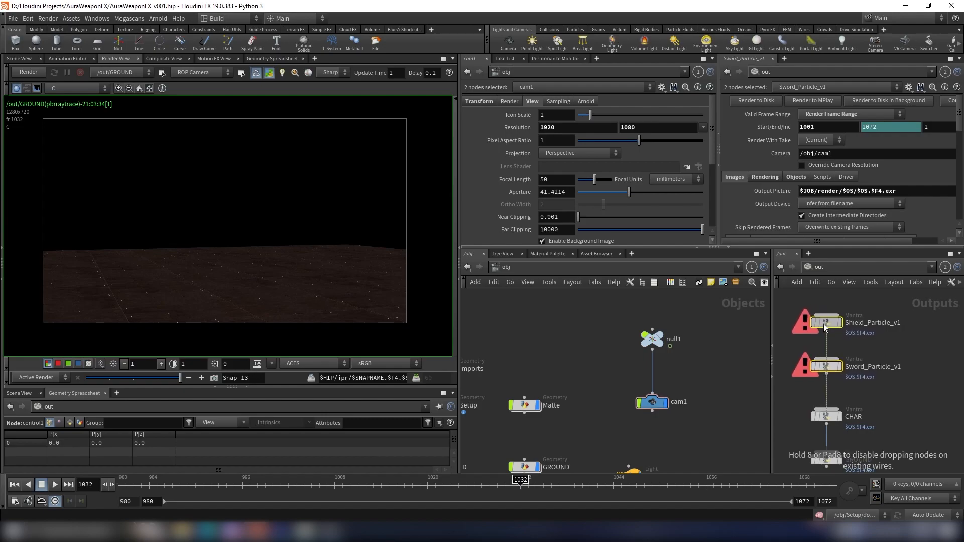
# - Select all four Mantra nodes and render the GROUND chain together with all its inputs
pyautogui.scroll(-3, 891, 388)
pyautogui.scroll(3, 886, 381)
pyautogui.scroll(-3, 903, 439)
pyautogui.moveTo(902, 448); pyautogui.dragTo(848, 359)
pyautogui.scroll(4, 896, 382)
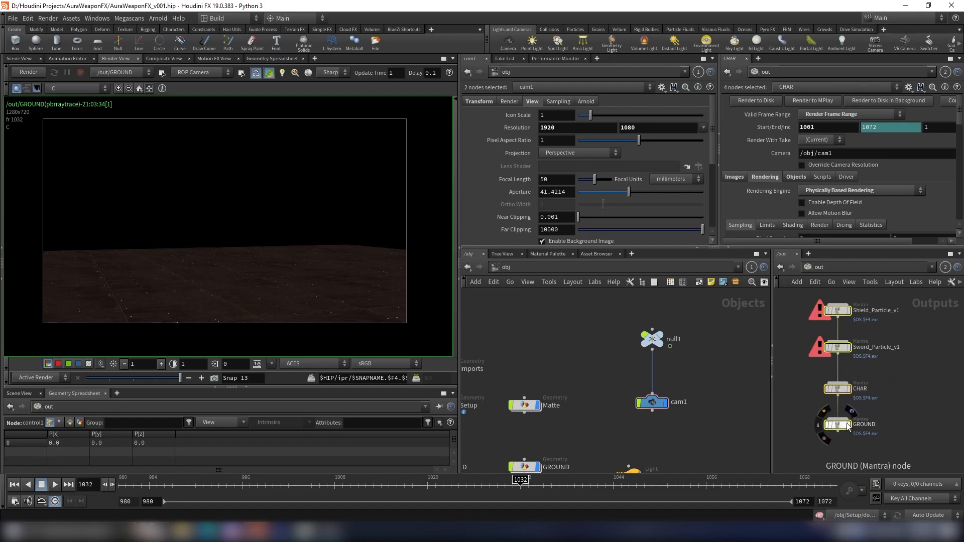
pyautogui.click(852, 412)
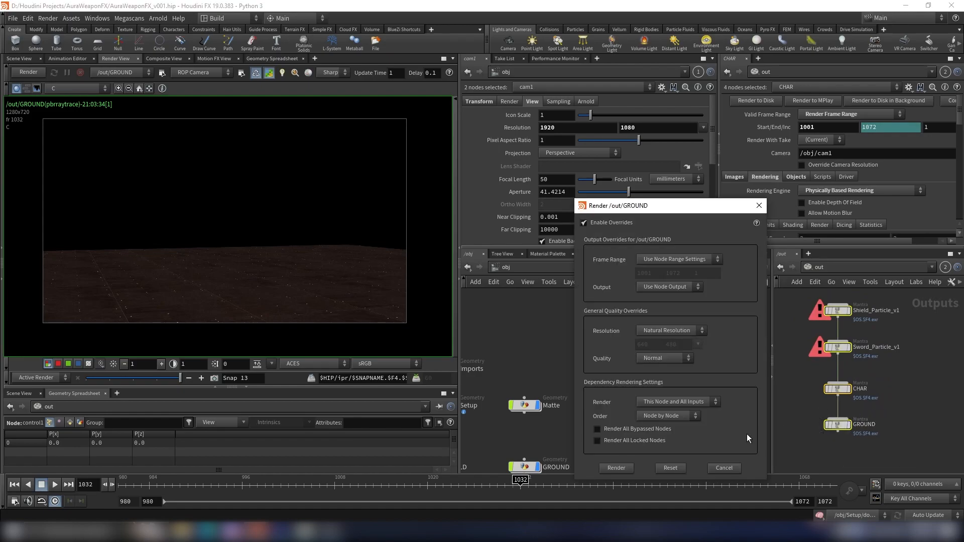
pyautogui.click(616, 468)
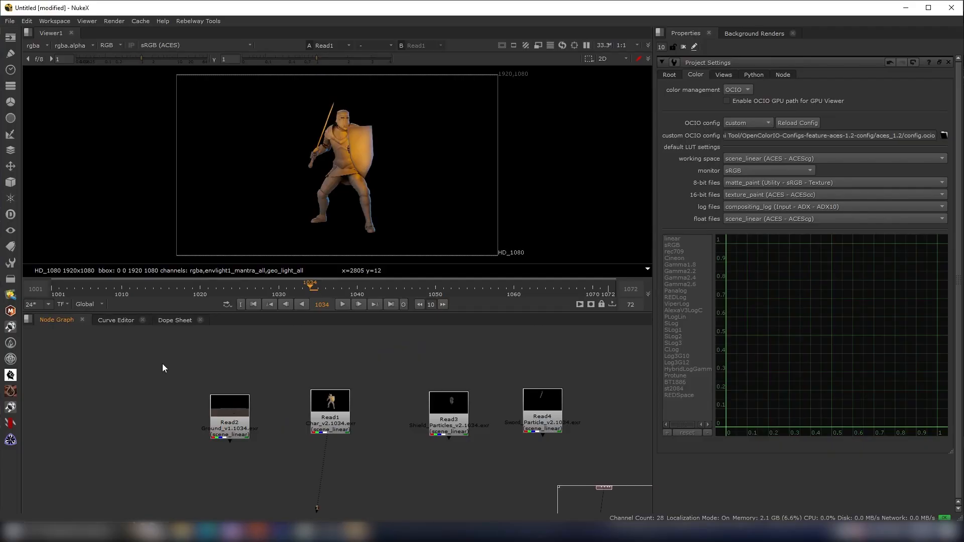
# - Arrange the four Read nodes into a vertical column in the Nuke node graph
pyautogui.moveTo(330, 401); pyautogui.dragTo(330, 405)
pyautogui.moveTo(464, 415); pyautogui.dragTo(446, 414)
pyautogui.moveTo(550, 410); pyautogui.dragTo(525, 409)
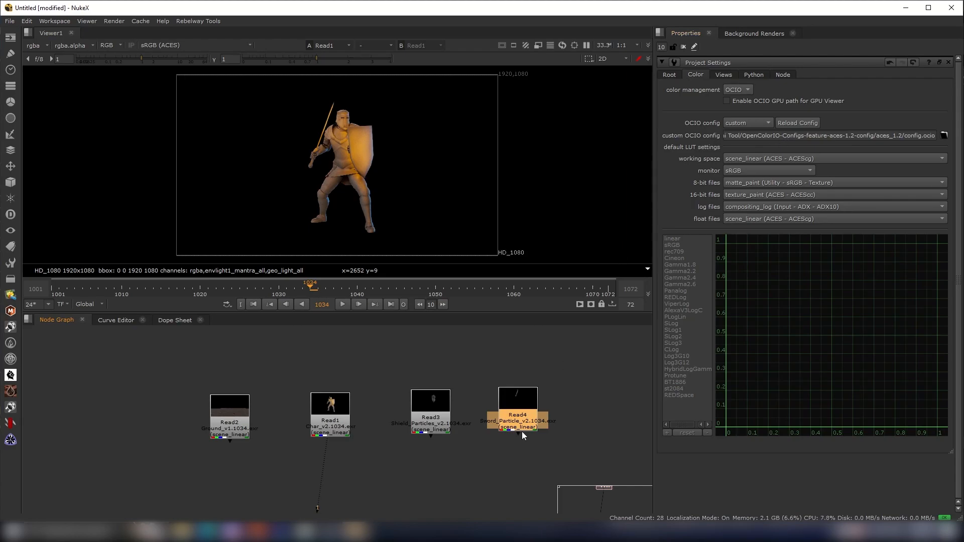
pyautogui.scroll(-2, 487, 346)
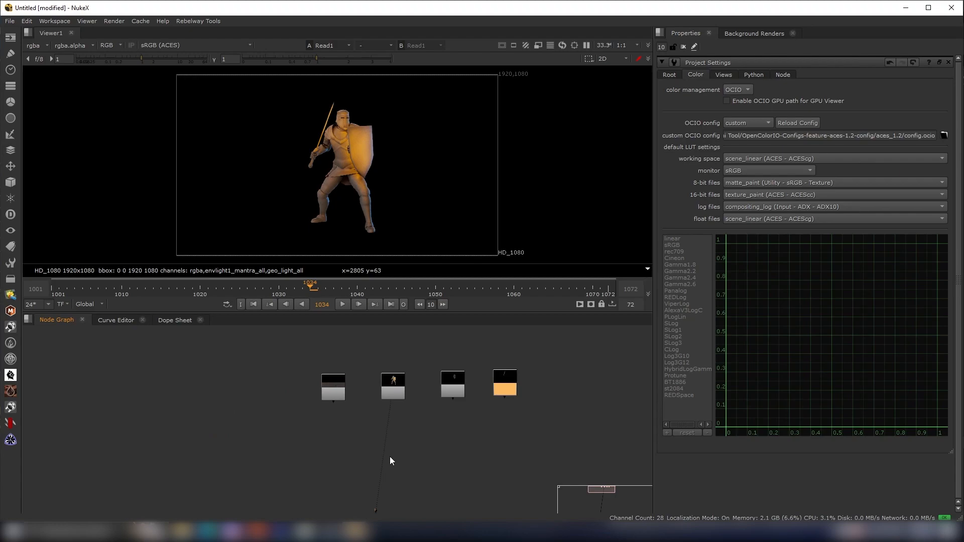
pyautogui.scroll(-2, 448, 428)
pyautogui.moveTo(448, 429); pyautogui.dragTo(424, 470, button='middle')
pyautogui.scroll(2, 406, 442)
pyautogui.moveTo(323, 431); pyautogui.dragTo(411, 411)
pyautogui.scroll(-2, 444, 414)
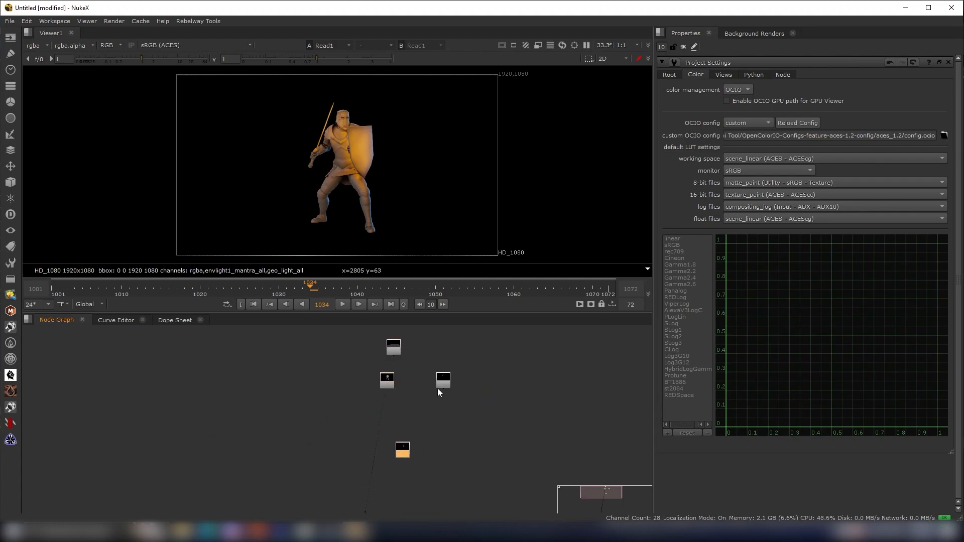
pyautogui.moveTo(404, 460); pyautogui.dragTo(400, 420)
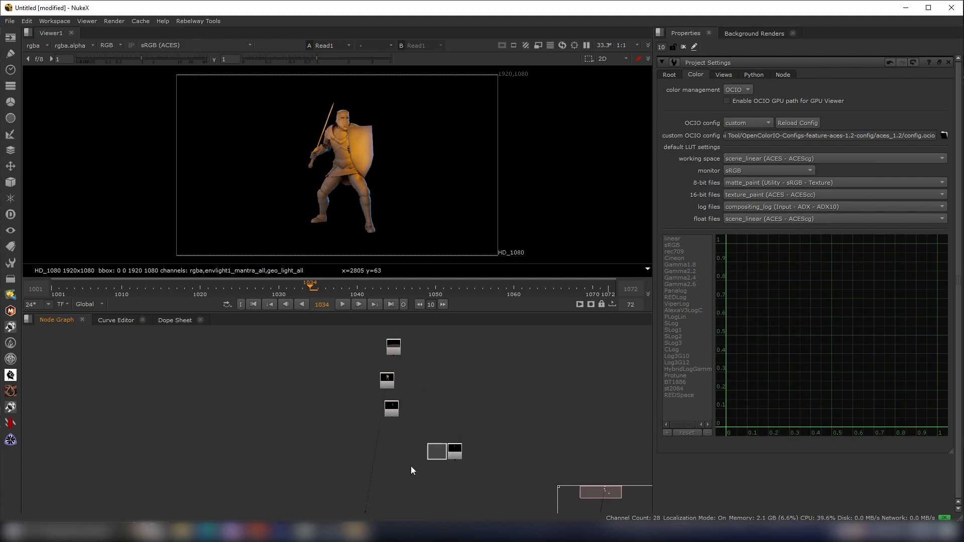
pyautogui.moveTo(456, 458); pyautogui.dragTo(395, 470)
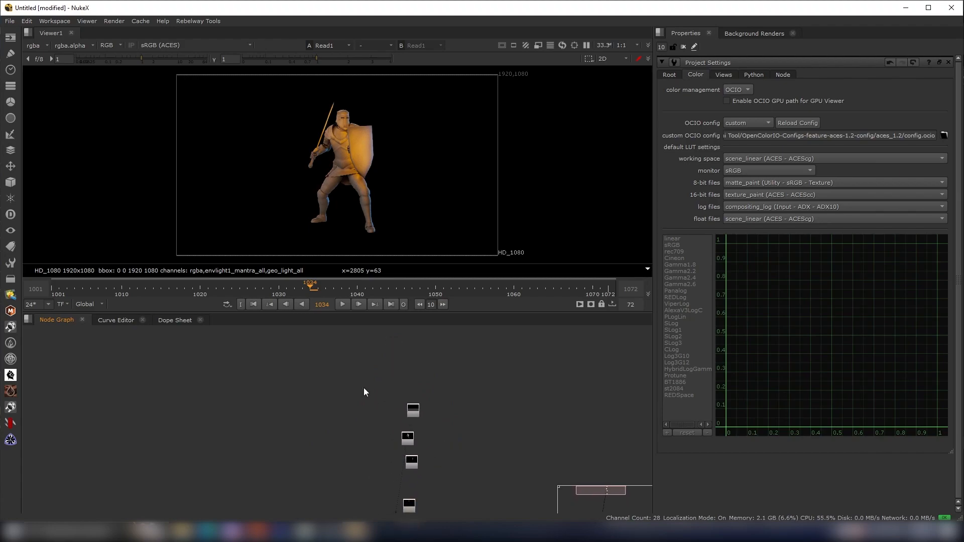
# - Create a CheckerBoard node and show it in the viewer
pyautogui.press('Tab')
pyautogui.write('check')
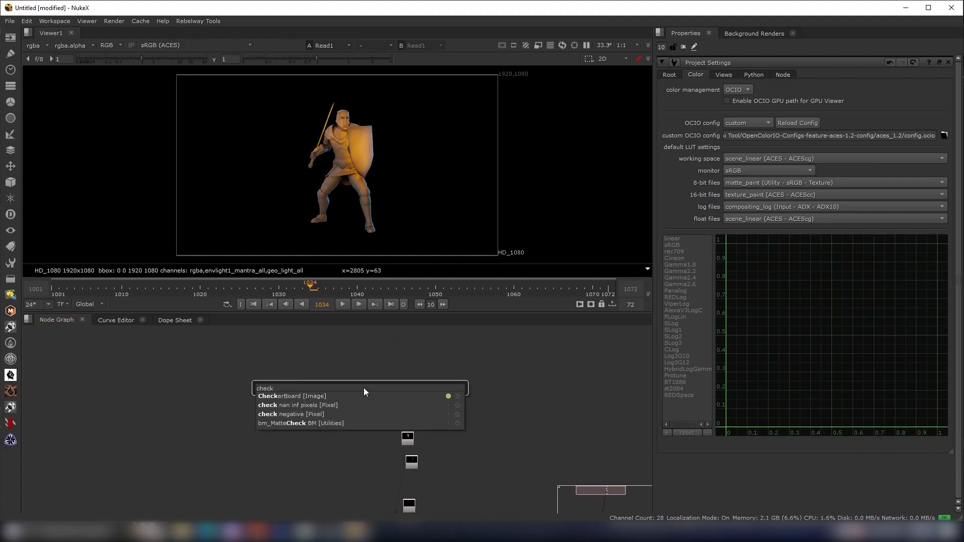
pyautogui.press('Return')
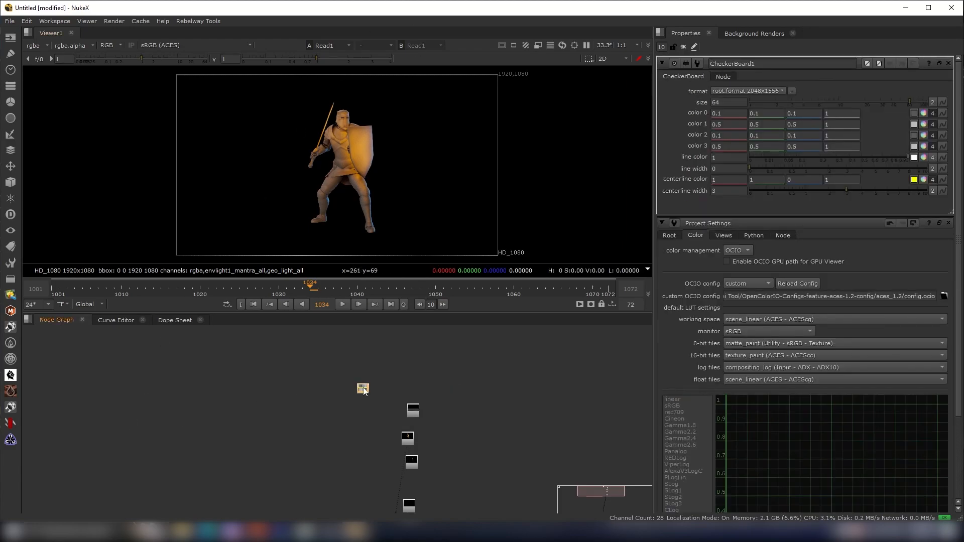
pyautogui.press('1')
# - Set the project's full size format to HD_1080 in the project settings
pyautogui.scroll(3, 352, 159)
pyautogui.scroll(-3, 369, 168)
pyautogui.scroll(3, 369, 148)
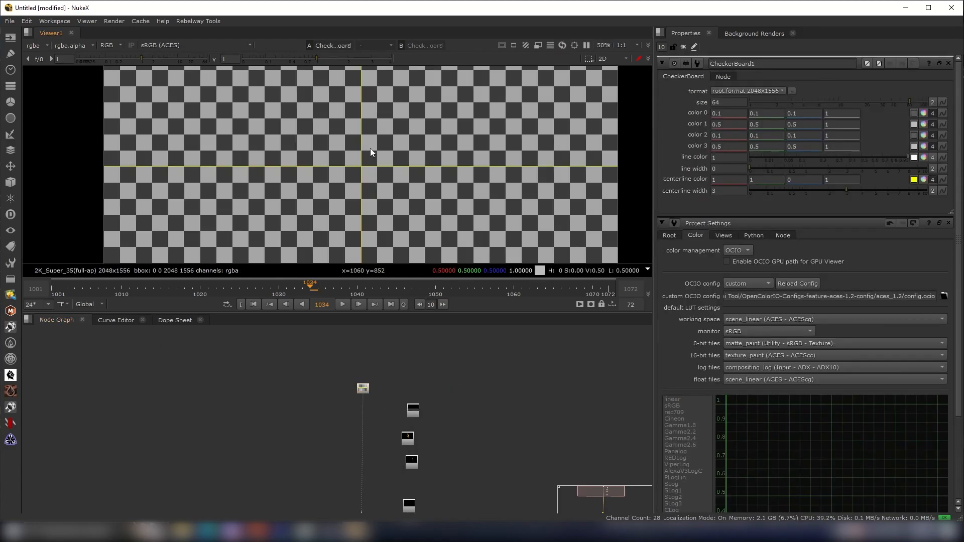
pyautogui.scroll(-7, 390, 167)
pyautogui.scroll(5, 450, 201)
pyautogui.moveTo(532, 198); pyautogui.dragTo(408, 244)
pyautogui.moveTo(503, 191); pyautogui.dragTo(362, 246)
pyautogui.press('s')
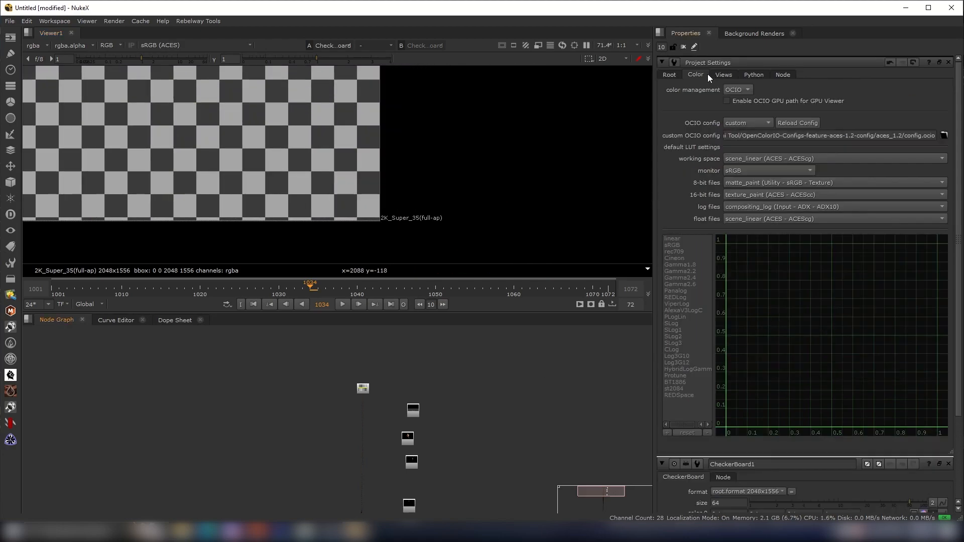
pyautogui.click(671, 74)
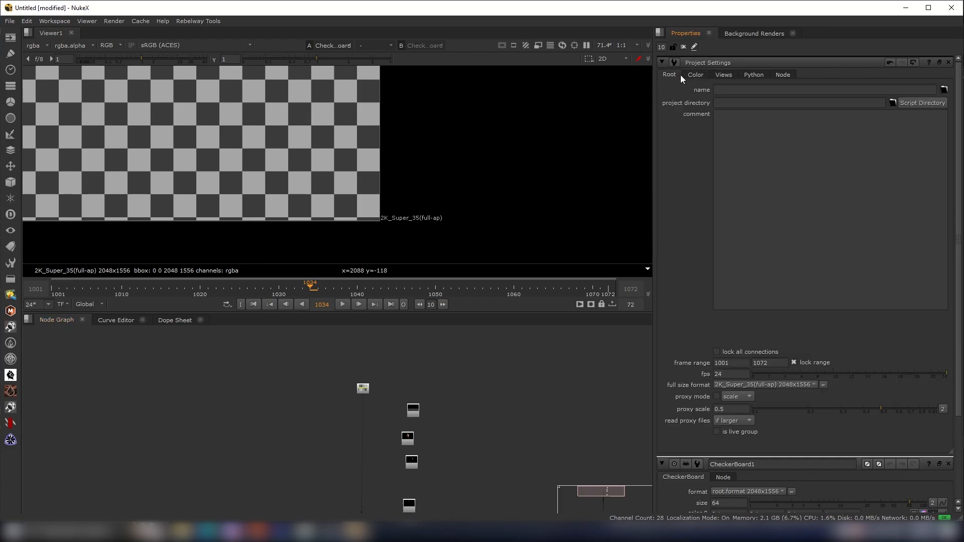
pyautogui.click(756, 387)
pyautogui.click(755, 390)
pyautogui.click(758, 385)
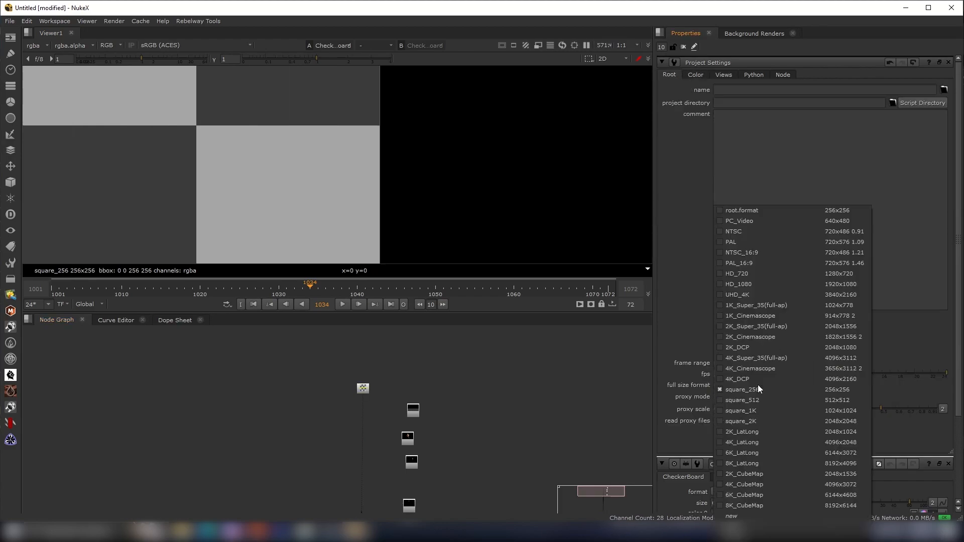
pyautogui.click(750, 283)
# - Rearrange the CheckerBoard and Read nodes so the CheckerBoard sits above the column
pyautogui.scroll(-4, 434, 219)
pyautogui.moveTo(431, 215); pyautogui.dragTo(492, 244, button='middle')
pyautogui.scroll(-1, 469, 387)
pyautogui.moveTo(468, 387); pyautogui.dragTo(479, 356, button='middle')
pyautogui.moveTo(466, 355); pyautogui.dragTo(403, 477)
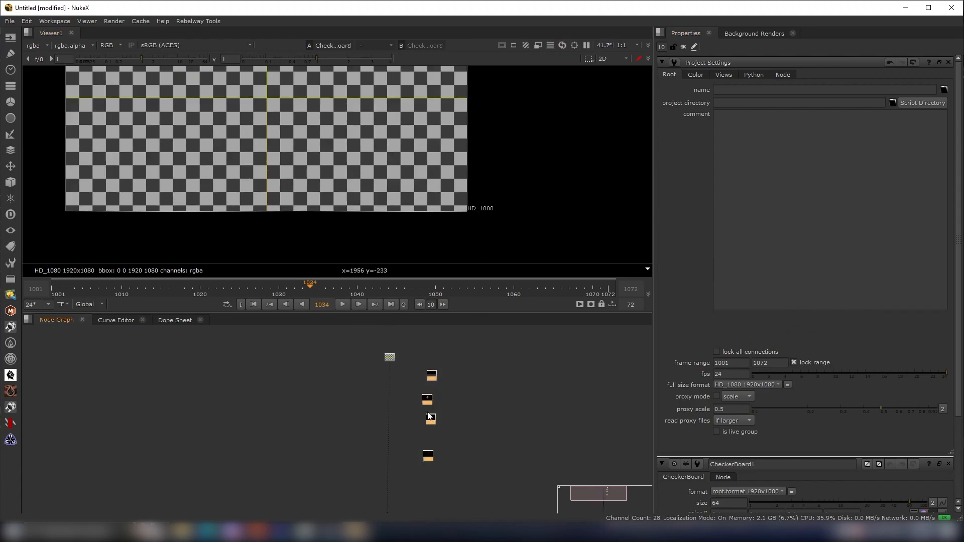
pyautogui.scroll(3, 449, 392)
pyautogui.moveTo(399, 328); pyautogui.dragTo(441, 426, button='middle')
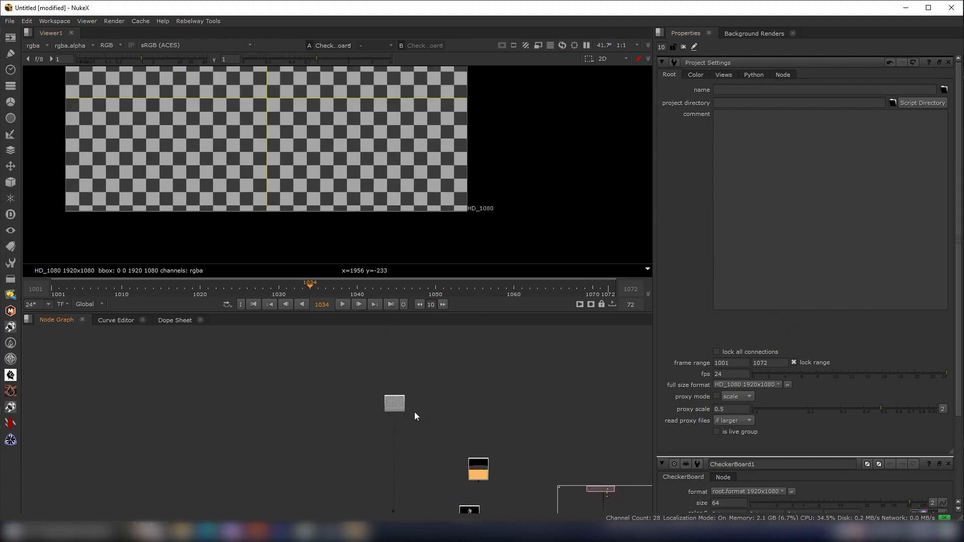
pyautogui.scroll(3, 403, 406)
pyautogui.click(393, 406)
pyautogui.click(418, 392)
pyautogui.scroll(-1, 353, 147)
pyautogui.moveTo(323, 134); pyautogui.dragTo(395, 191, button='middle')
pyautogui.scroll(3, 394, 195)
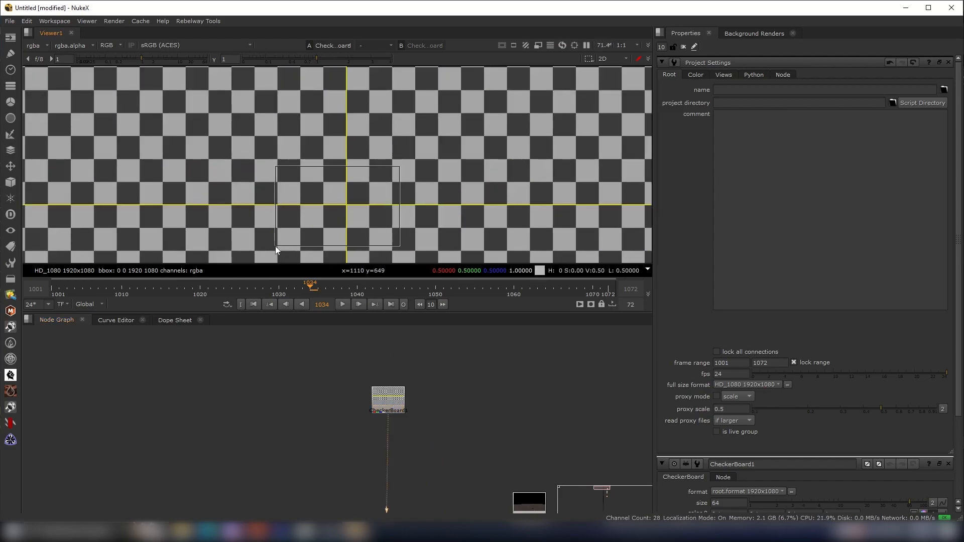
pyautogui.scroll(2, 402, 408)
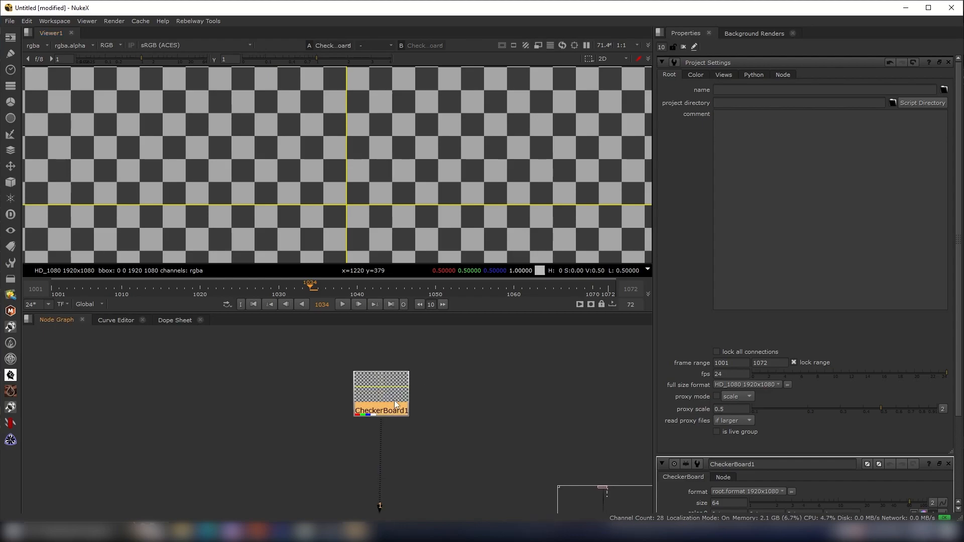
# - Set the CheckerBoard's centerline width to 0
pyautogui.doubleClick(394, 400)
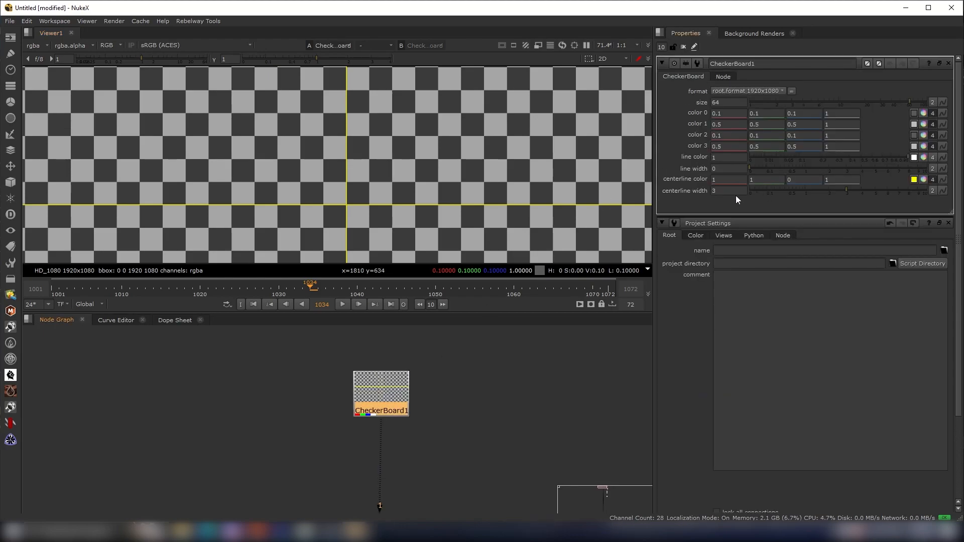
pyautogui.moveTo(782, 190); pyautogui.dragTo(672, 189)
pyautogui.scroll(-3, 375, 193)
pyautogui.scroll(2, 372, 158)
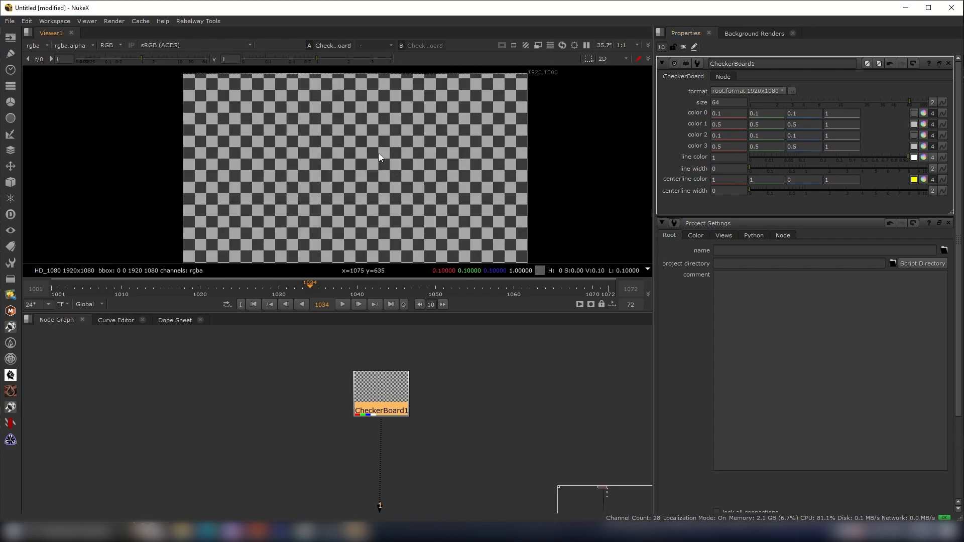
# - Add a Merge node with the CheckerBoard as its B input and the Ground Read as its A input, and view it
pyautogui.scroll(-2, 439, 401)
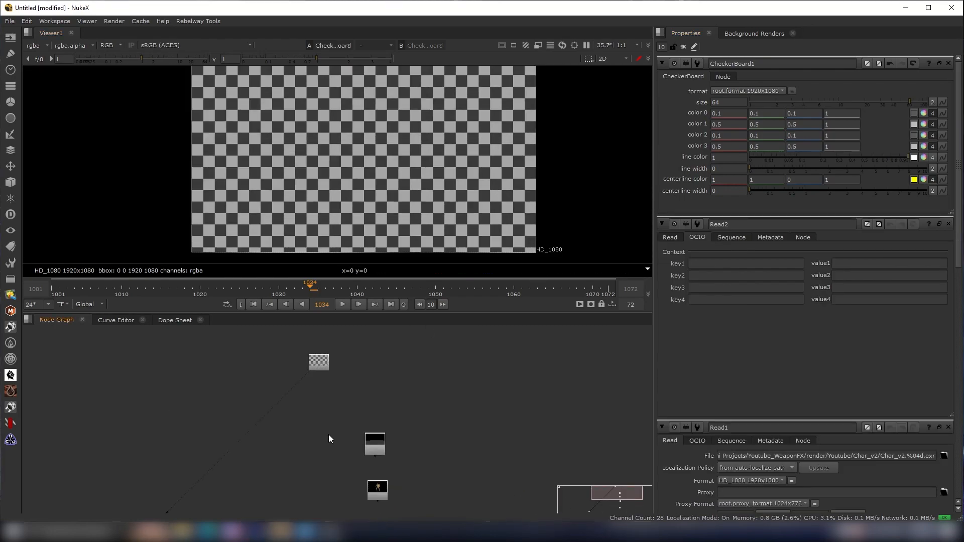
pyautogui.press('m')
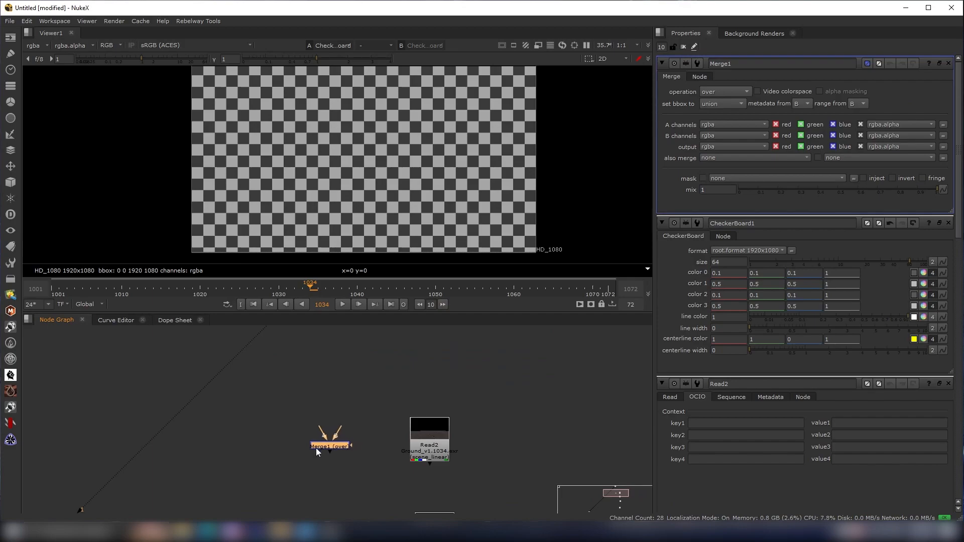
pyautogui.scroll(1, 339, 459)
pyautogui.scroll(2, 340, 460)
pyautogui.click(339, 463)
pyautogui.moveTo(330, 476); pyautogui.dragTo(332, 333)
pyautogui.moveTo(325, 478); pyautogui.dragTo(328, 480)
pyautogui.moveTo(430, 473); pyautogui.dragTo(430, 474)
pyautogui.moveTo(430, 473); pyautogui.dragTo(535, 480)
pyautogui.moveTo(368, 451); pyautogui.dragTo(297, 487)
pyautogui.press('1')
pyautogui.click(298, 487)
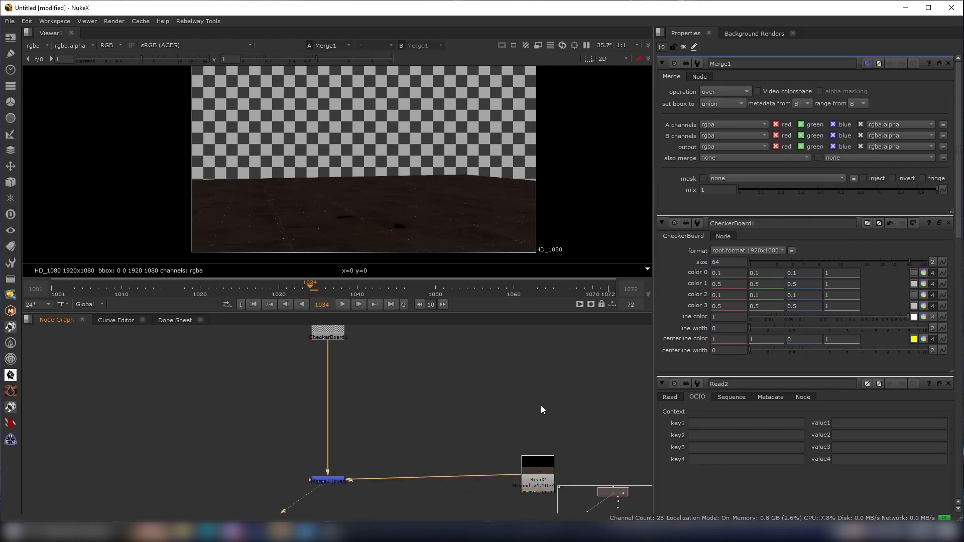
# - Reposition the Read nodes around the Merge in the node graph
pyautogui.scroll(-1, 541, 405)
pyautogui.moveTo(532, 422); pyautogui.dragTo(456, 410, button='middle')
pyautogui.scroll(2, 456, 410)
pyautogui.scroll(-1, 446, 216)
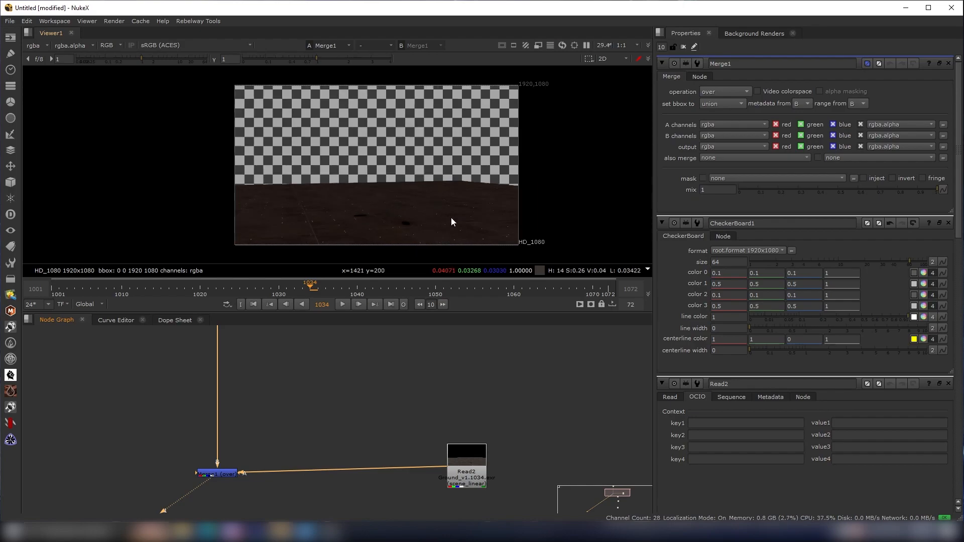
pyautogui.scroll(2, 471, 219)
pyautogui.scroll(-1, 407, 212)
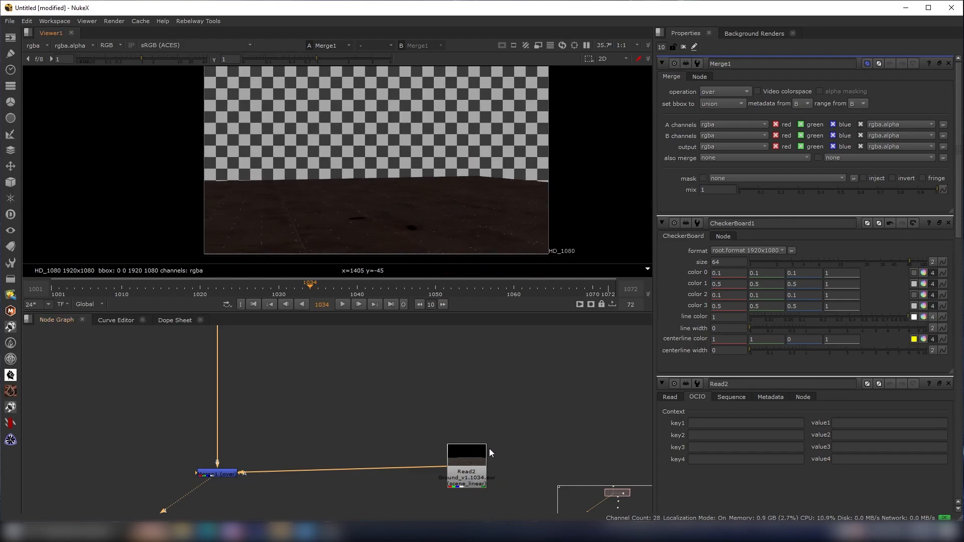
pyautogui.scroll(2, 490, 454)
pyautogui.click(441, 445)
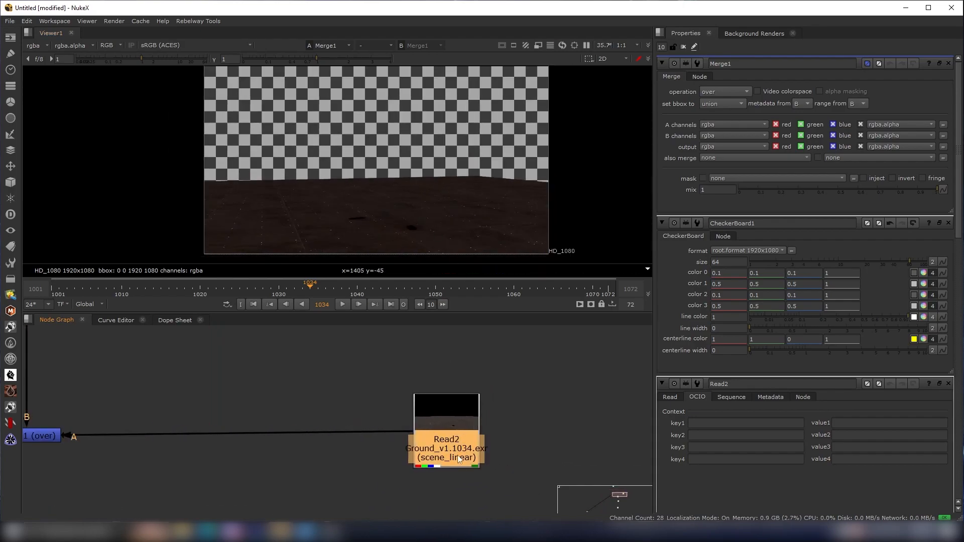
pyautogui.scroll(2, 359, 209)
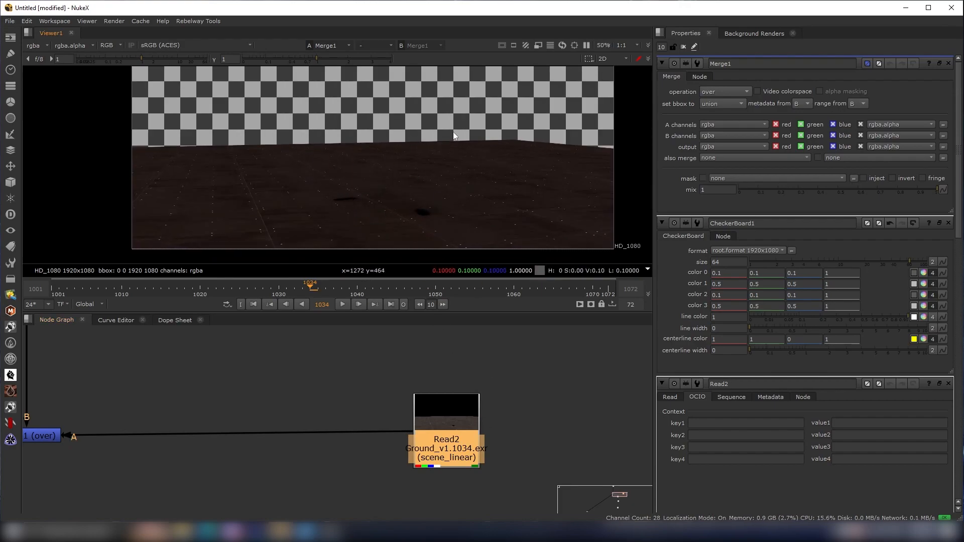
pyautogui.scroll(-3, 521, 405)
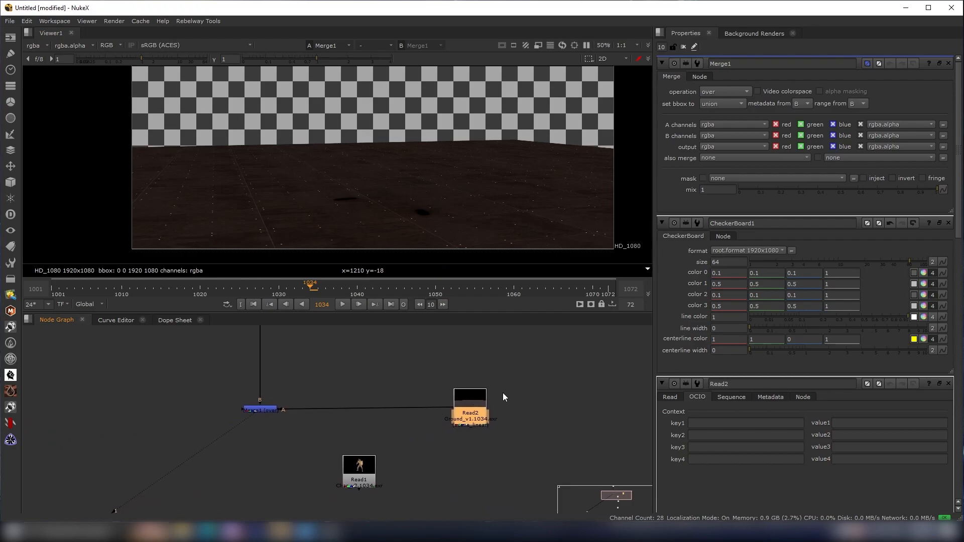
pyautogui.scroll(2, 502, 393)
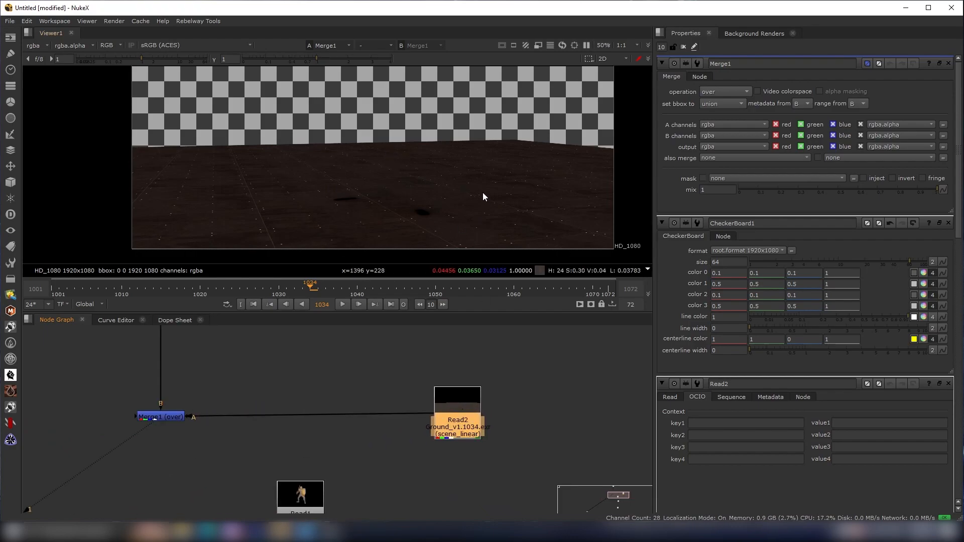
pyautogui.scroll(-4, 488, 413)
pyautogui.moveTo(428, 367); pyautogui.dragTo(340, 500)
pyautogui.moveTo(397, 375); pyautogui.dragTo(454, 440)
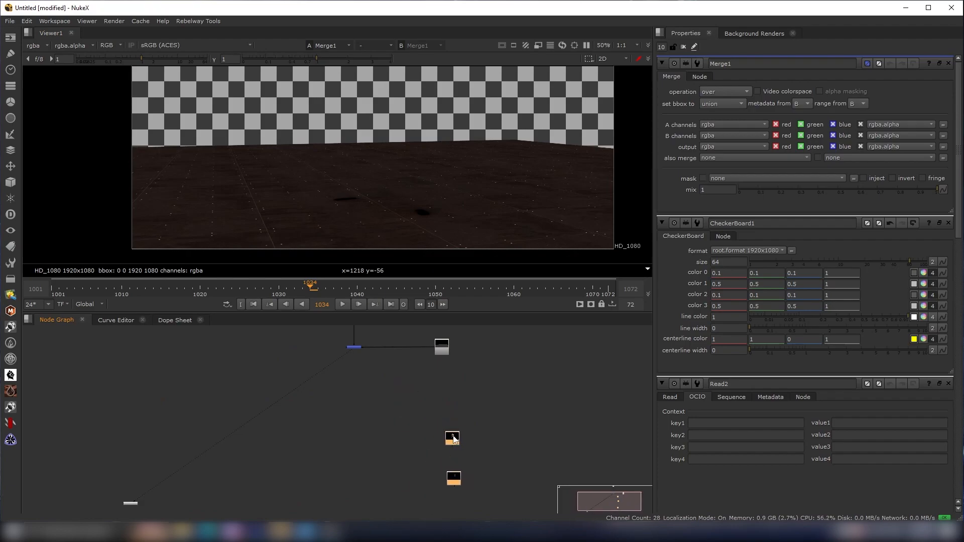
pyautogui.scroll(3, 447, 379)
pyautogui.scroll(-1, 448, 380)
pyautogui.scroll(2, 447, 382)
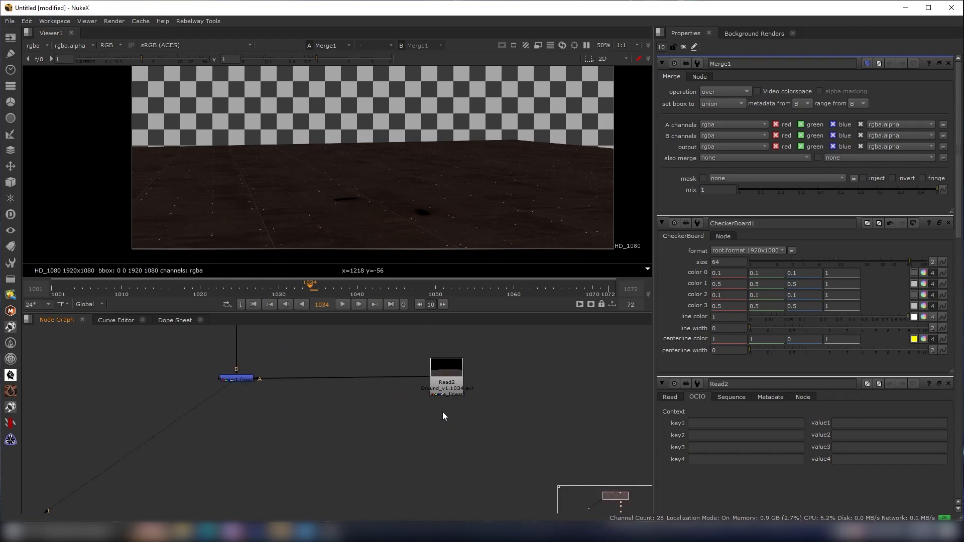
# - Create a Shuffle node and place it below the Merge
pyautogui.press('Tab')
pyautogui.write('shf')
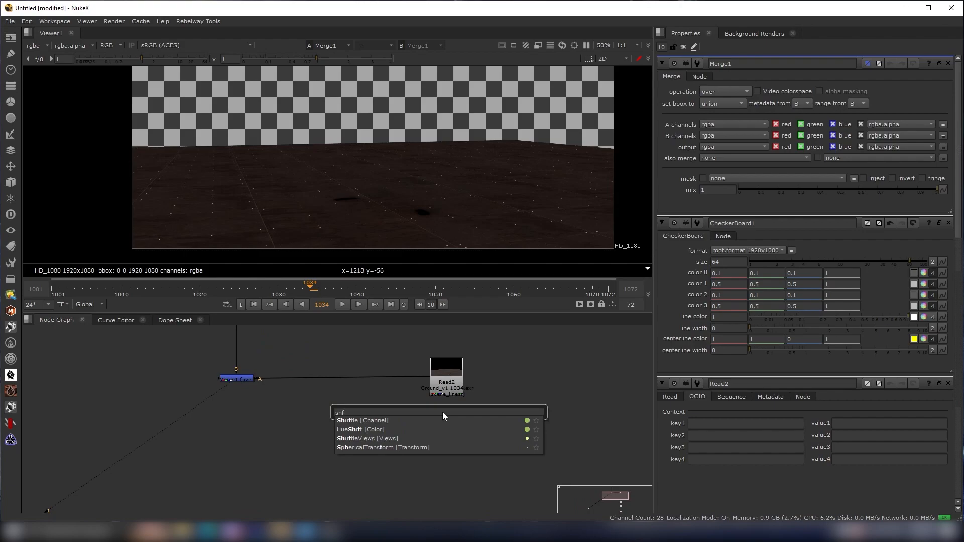
pyautogui.press('Return')
pyautogui.moveTo(406, 438); pyautogui.dragTo(378, 448)
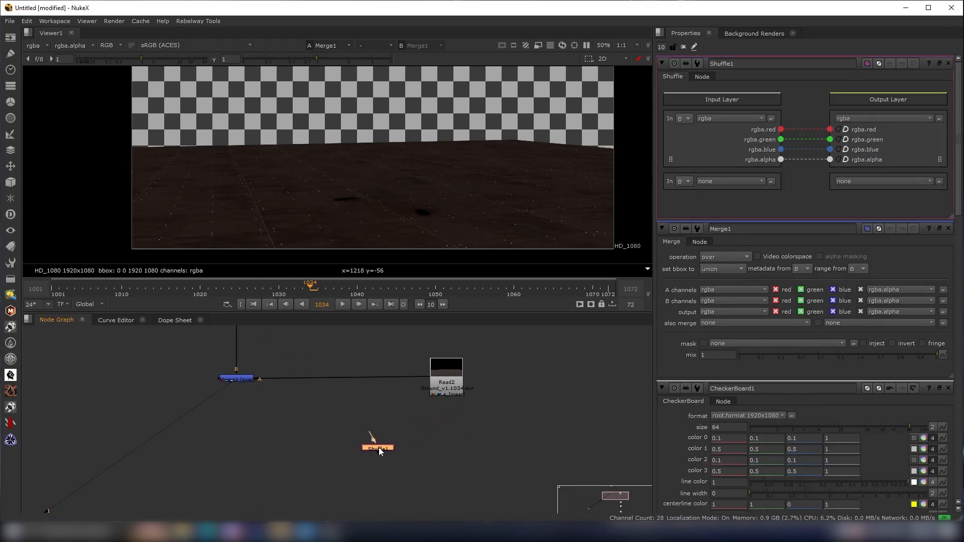
# - Connect the new Shuffle to the Ground Read, view it, and set its input layer to envlight1_mantra_all
pyautogui.moveTo(420, 391); pyautogui.dragTo(444, 394)
pyautogui.press('1')
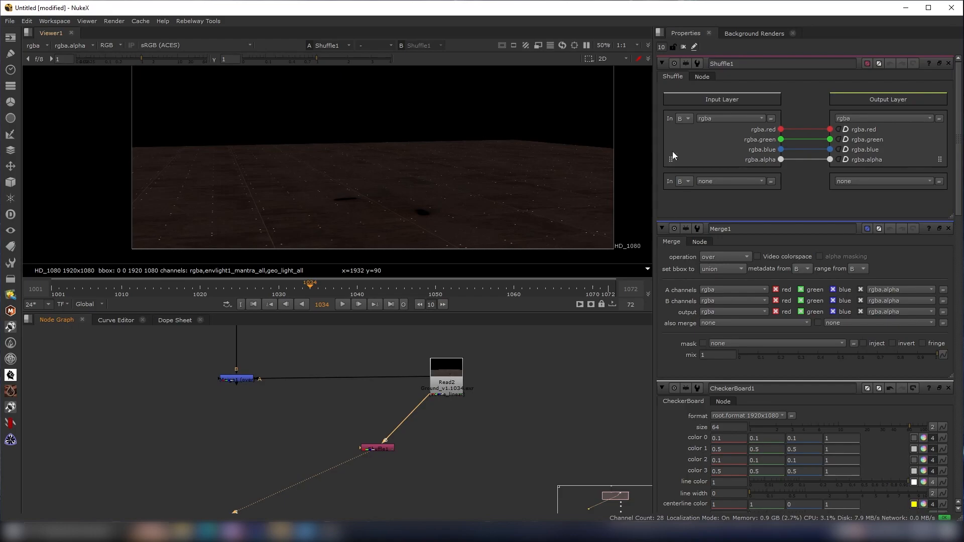
pyautogui.click(716, 121)
pyautogui.click(736, 297)
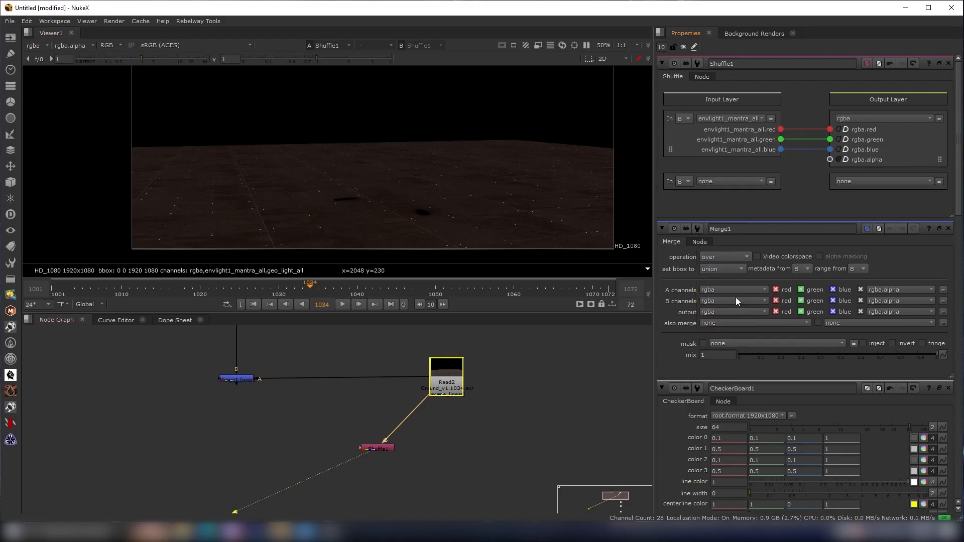
# - Paste a copy of the Shuffle beside it and connect the copy to the Ground Read
pyautogui.click(384, 446)
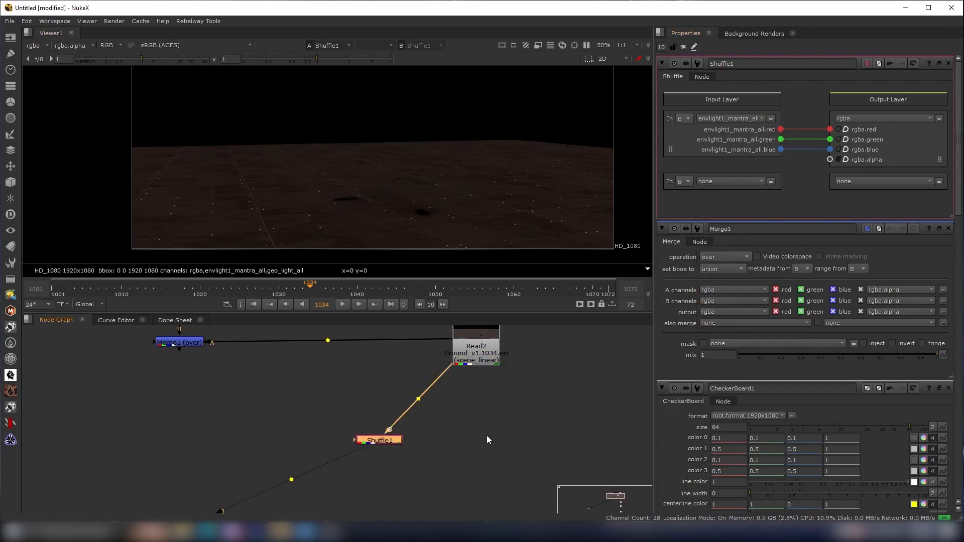
pyautogui.scroll(2, 482, 435)
pyautogui.hotkey('ctrl', 'v')
pyautogui.moveTo(445, 452); pyautogui.dragTo(396, 366)
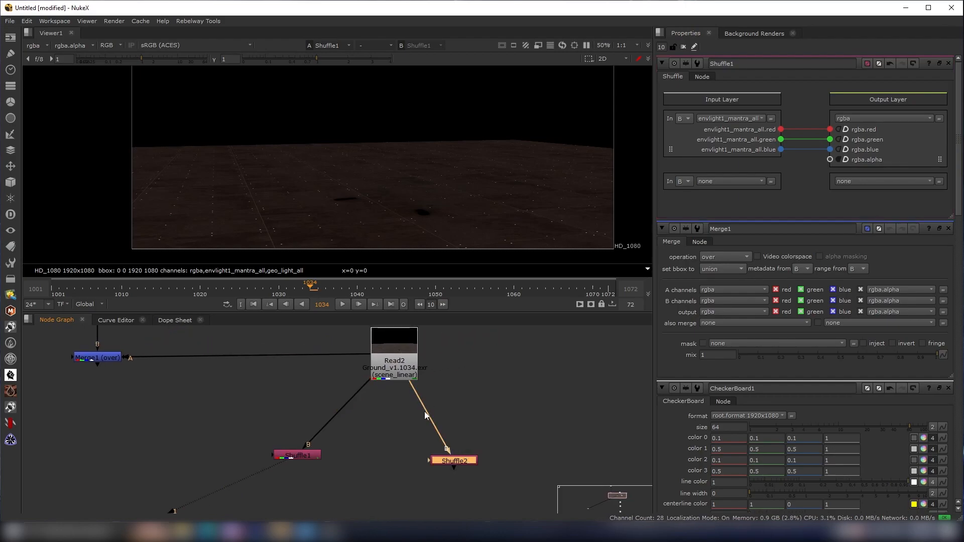
pyautogui.moveTo(451, 463); pyautogui.dragTo(461, 459)
# - Switch the first Shuffle's input layer to geo_light_all and view the second Shuffle
pyautogui.click(718, 119)
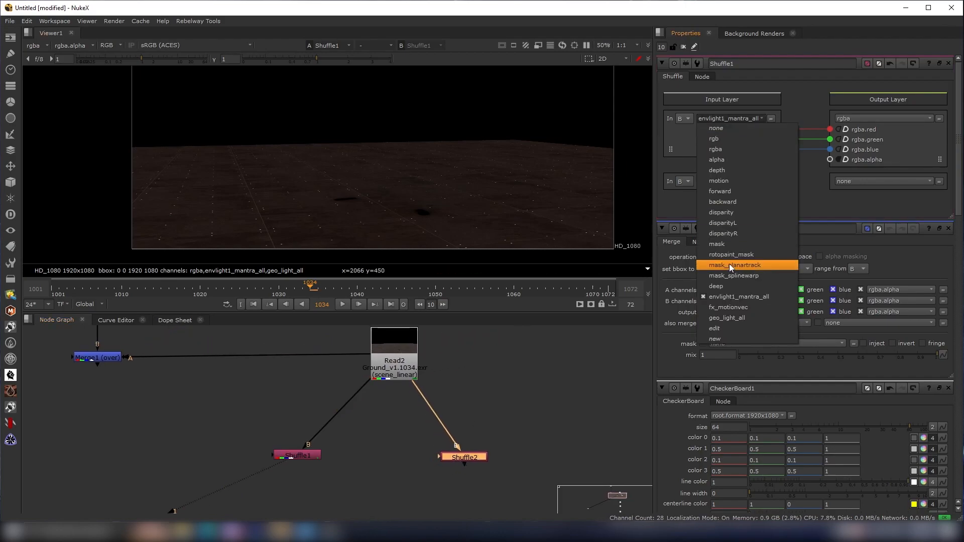
pyautogui.click(733, 317)
pyautogui.moveTo(483, 441); pyautogui.dragTo(380, 493)
pyautogui.moveTo(528, 420); pyautogui.dragTo(389, 487)
pyautogui.press('1')
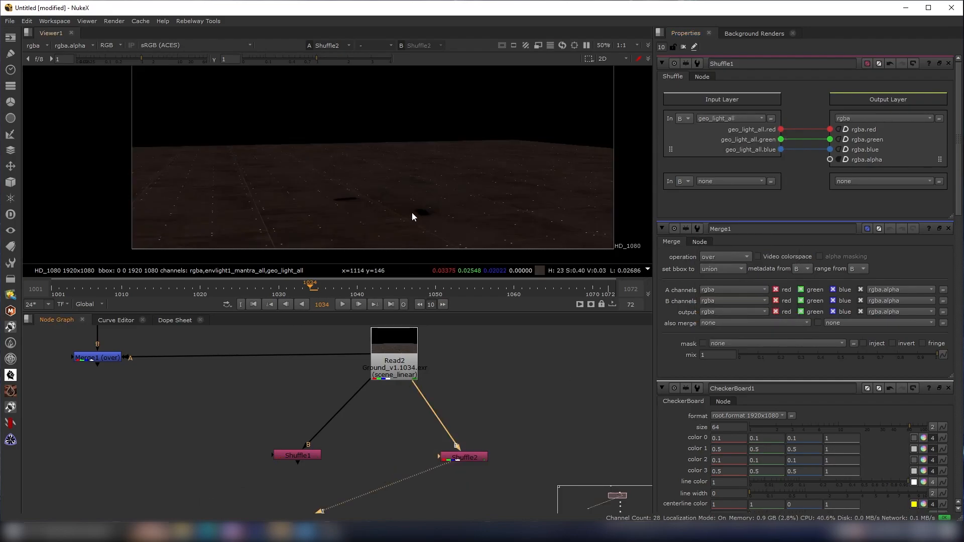
# - Open the second Shuffle's properties and set its input layer to geo_light_all
pyautogui.scroll(1, 444, 460)
pyautogui.scroll(1, 445, 463)
pyautogui.doubleClick(446, 459)
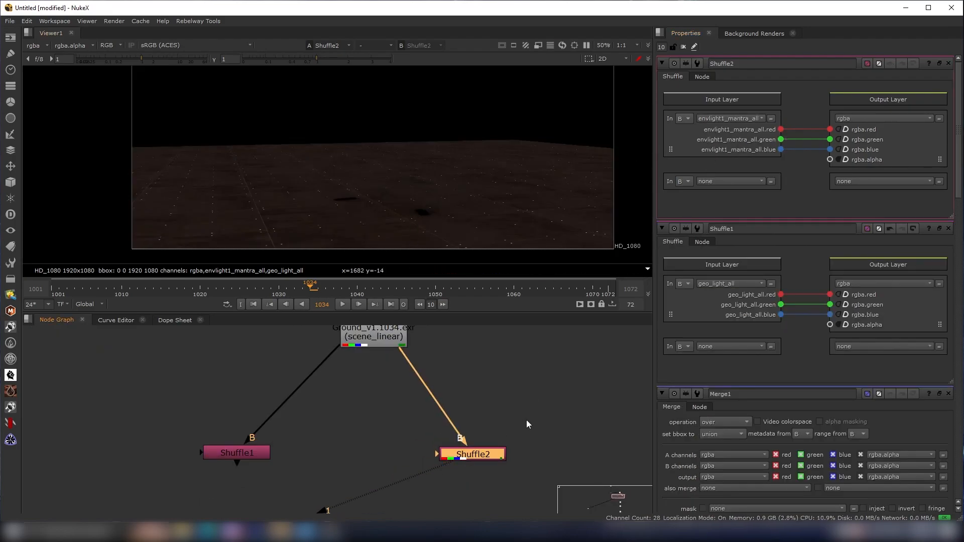
pyautogui.click(730, 118)
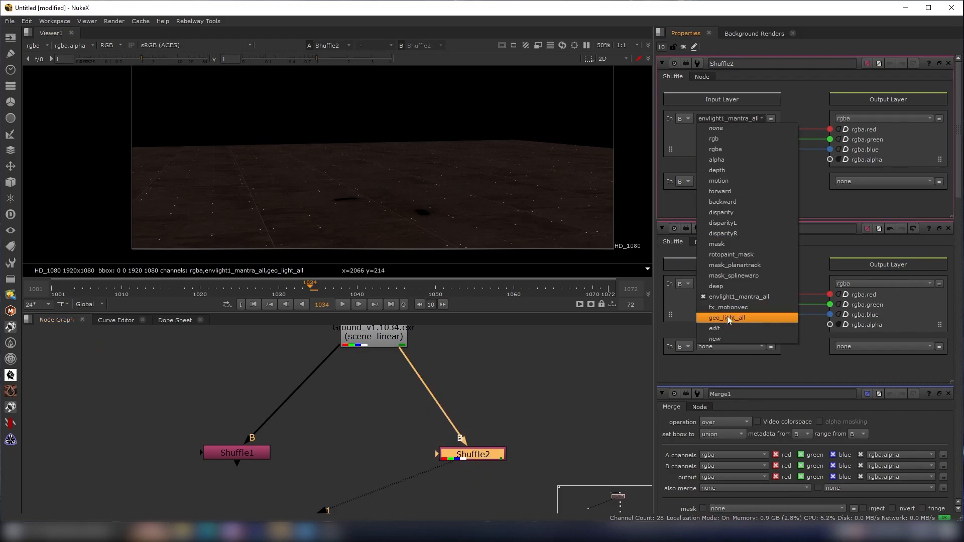
pyautogui.click(728, 320)
# - Open the first Shuffle's properties and set its input layer back to envlight1_mantra_all
pyautogui.moveTo(313, 432); pyautogui.dragTo(179, 484)
pyautogui.press('1')
pyautogui.doubleClick(245, 454)
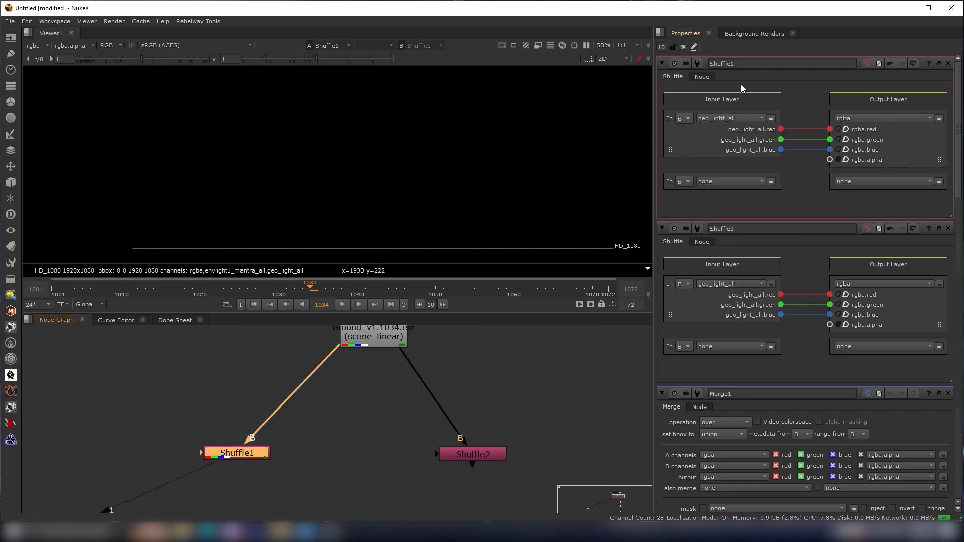
pyautogui.click(730, 118)
pyautogui.click(744, 300)
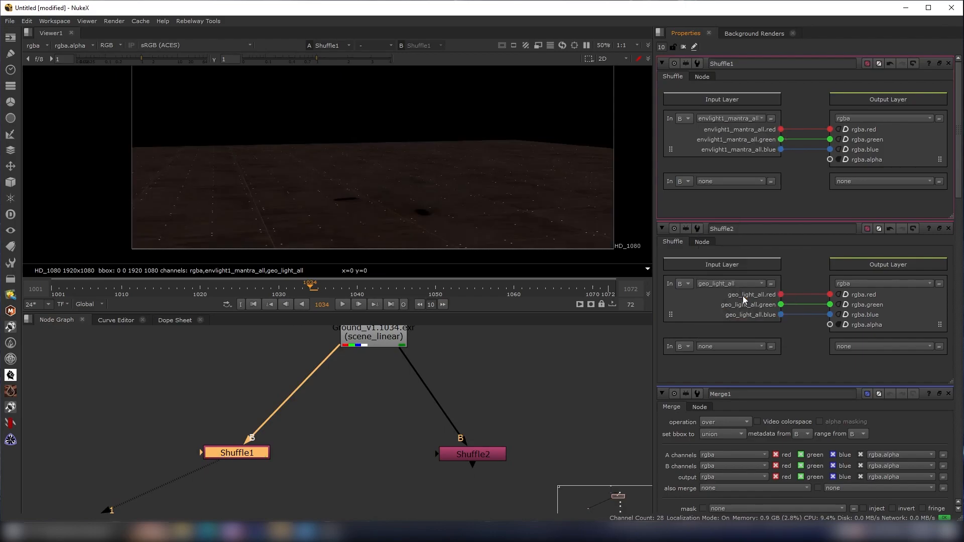
# - Inspect each Shuffle's output in the viewer
pyautogui.click(243, 424)
pyautogui.click(460, 455)
pyautogui.press('1')
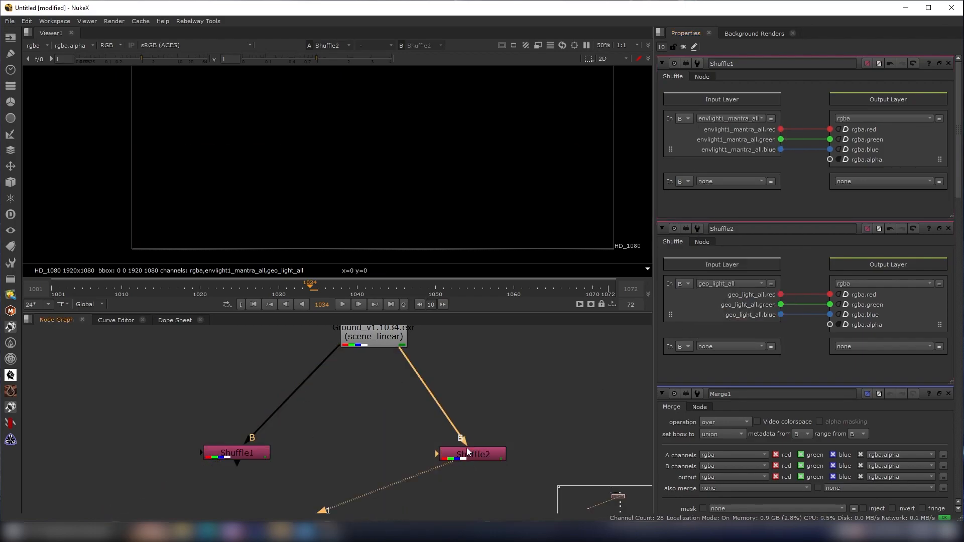
pyautogui.scroll(-3, 517, 417)
pyautogui.scroll(3, 517, 417)
pyautogui.click(487, 444)
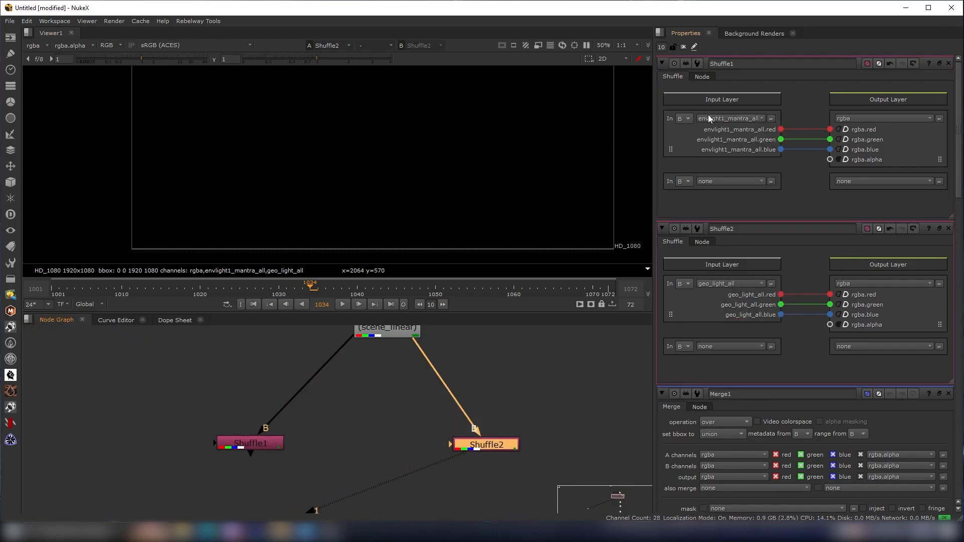
pyautogui.doubleClick(488, 449)
pyautogui.scroll(-1, 458, 291)
pyautogui.scroll(-3, 454, 246)
pyautogui.moveTo(433, 224); pyautogui.dragTo(391, 211, button='middle')
pyautogui.scroll(3, 391, 211)
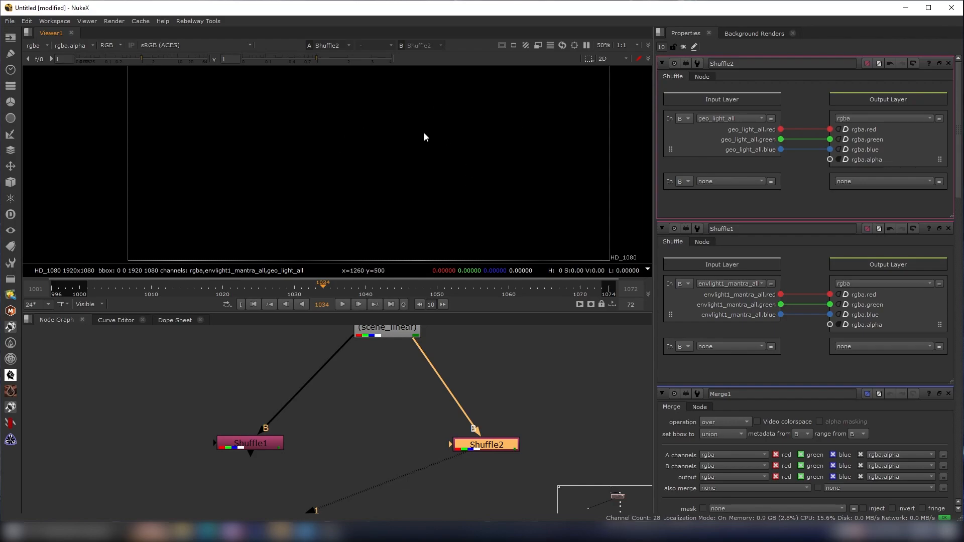
# - Add a Merge node below the two Shuffles and connect both Shuffles to its inputs
pyautogui.scroll(-1, 436, 353)
pyautogui.moveTo(435, 349); pyautogui.dragTo(462, 388, button='middle')
pyautogui.scroll(-2, 386, 206)
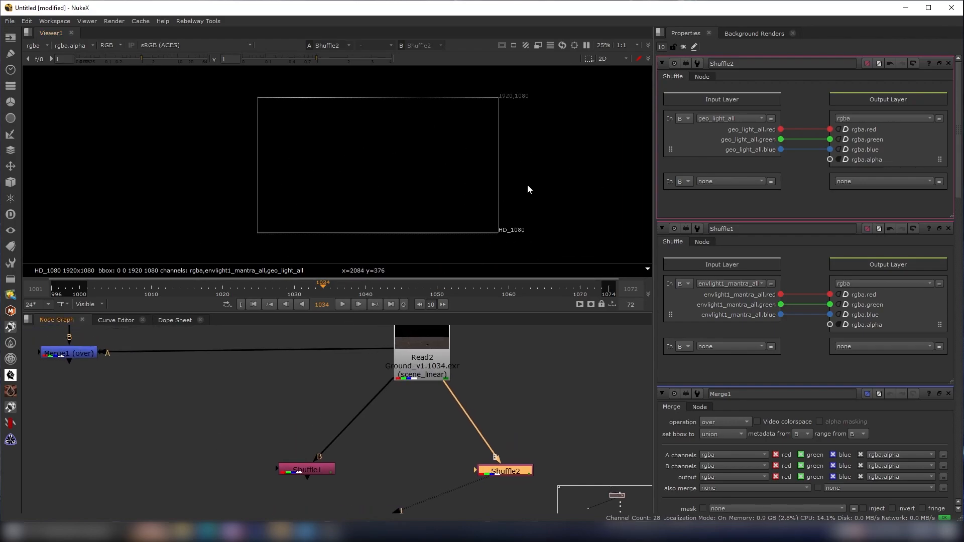
pyautogui.scroll(-2, 389, 401)
pyautogui.scroll(-1, 451, 423)
pyautogui.scroll(-1, 420, 447)
pyautogui.scroll(1, 416, 449)
pyautogui.click(410, 450)
pyautogui.press('m')
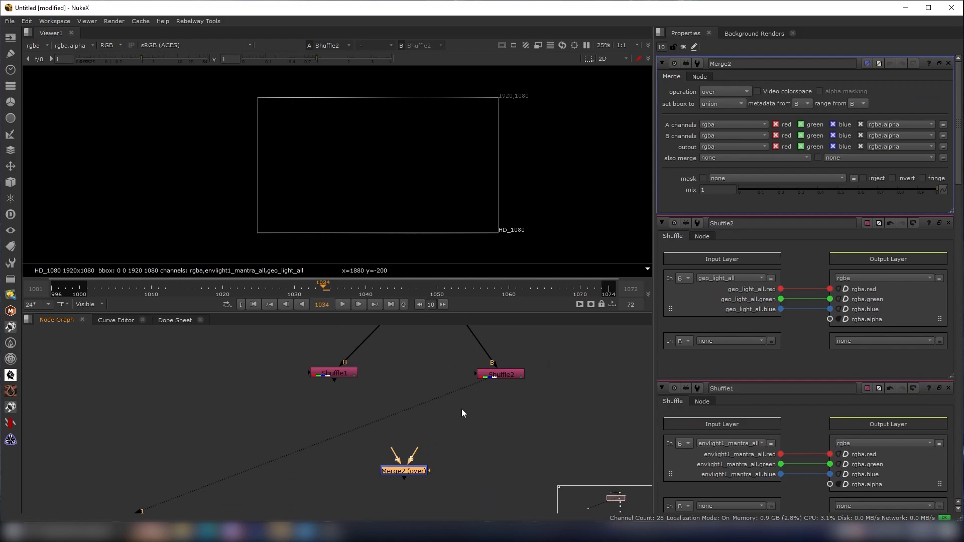
pyautogui.moveTo(411, 468); pyautogui.dragTo(497, 374)
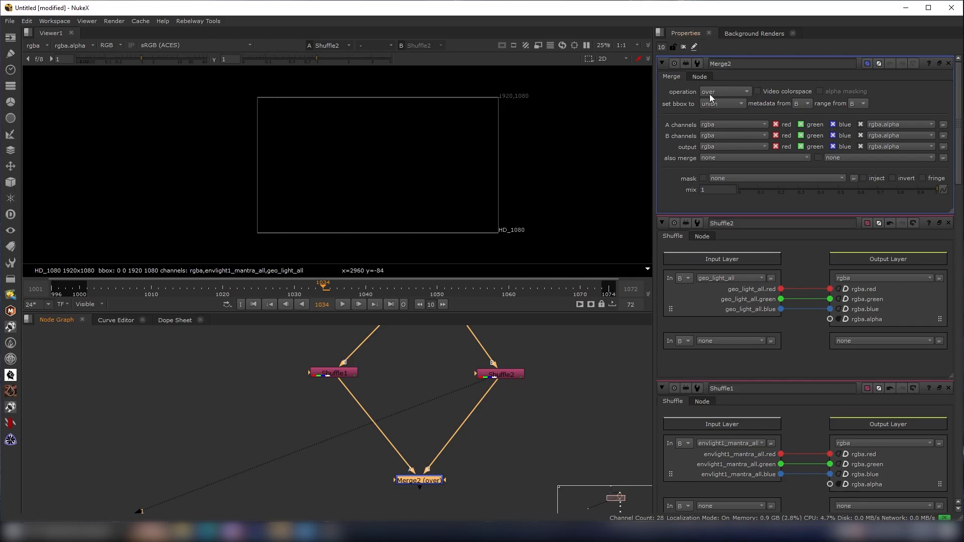
# - Set the new Merge's operation to plus and view its result
pyautogui.scroll(2, 458, 494)
pyautogui.click(737, 93)
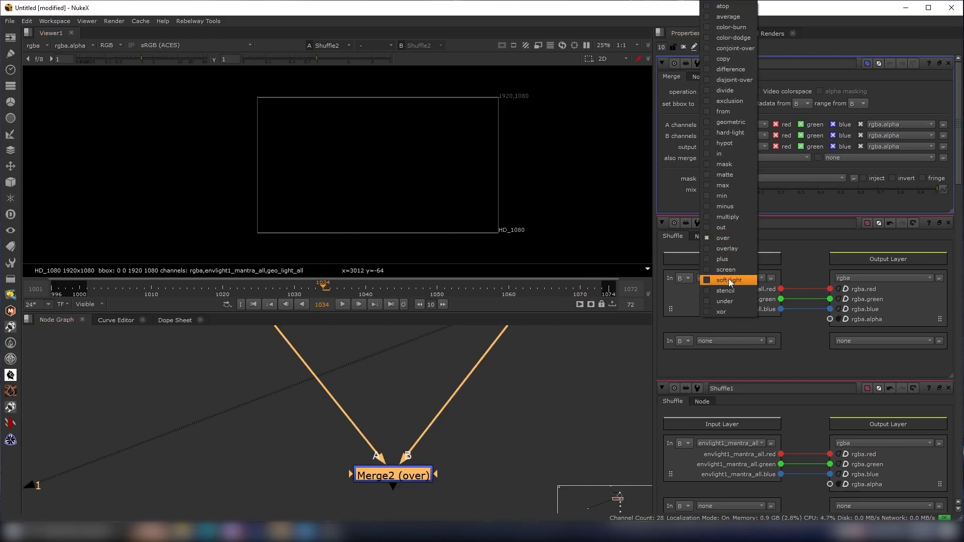
pyautogui.click(731, 260)
pyautogui.scroll(-3, 431, 448)
pyautogui.moveTo(431, 447); pyautogui.dragTo(505, 445, button='middle')
pyautogui.click(474, 460)
pyautogui.press('1')
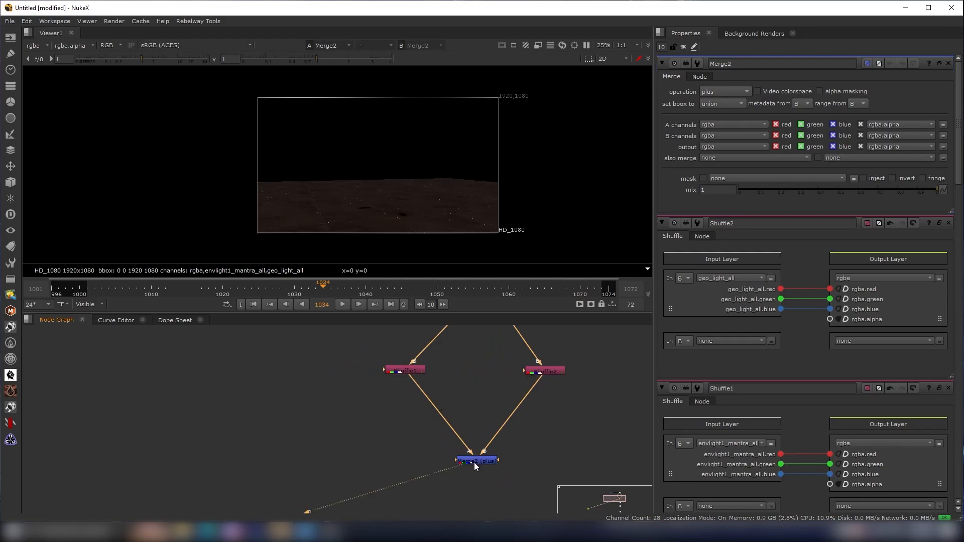
# - Compare the Ground Read and the first Merge across the two viewer inputs
pyautogui.scroll(-4, 418, 422)
pyautogui.moveTo(418, 422); pyautogui.dragTo(468, 441, button='middle')
pyautogui.scroll(2, 496, 396)
pyautogui.scroll(1, 495, 394)
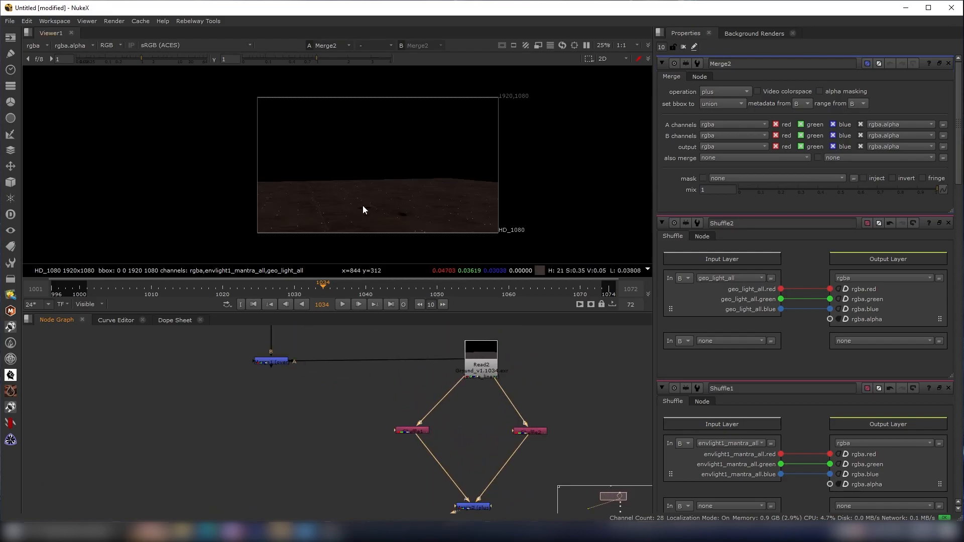
pyautogui.click(487, 346)
pyautogui.press('2')
pyautogui.click(387, 363)
pyautogui.press('1')
pyautogui.press('2')
pyautogui.press('1')
pyautogui.press('2')
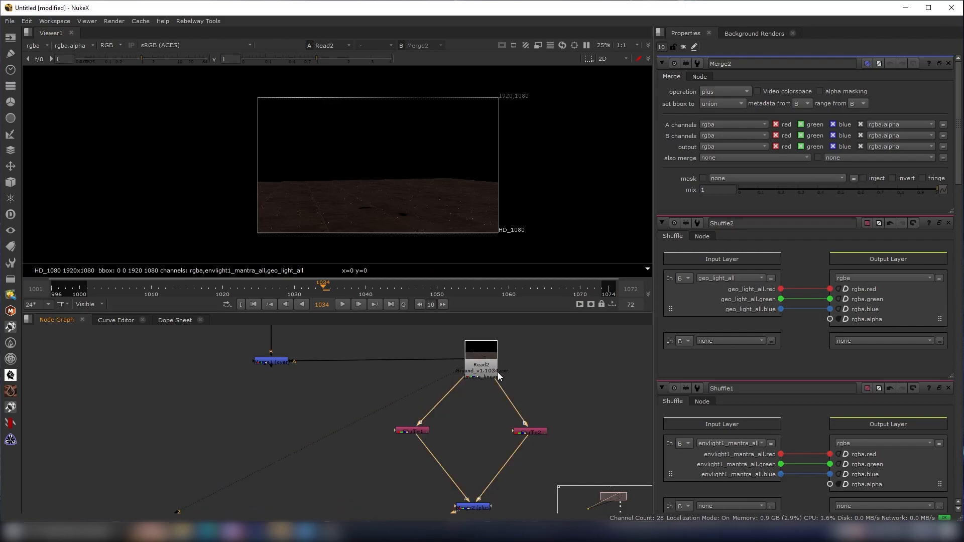
pyautogui.press('1')
# - Rearrange the Shuffles and the plus Merge in the node graph below the Ground Read
pyautogui.scroll(-3, 519, 382)
pyautogui.moveTo(511, 474); pyautogui.dragTo(475, 447, button='middle')
pyautogui.scroll(3, 476, 447)
pyautogui.scroll(-3, 477, 451)
pyautogui.moveTo(525, 379); pyautogui.dragTo(442, 468)
pyautogui.click(533, 372)
pyautogui.moveTo(531, 375); pyautogui.dragTo(441, 480)
pyautogui.moveTo(483, 383); pyautogui.dragTo(484, 453)
pyautogui.scroll(3, 494, 368)
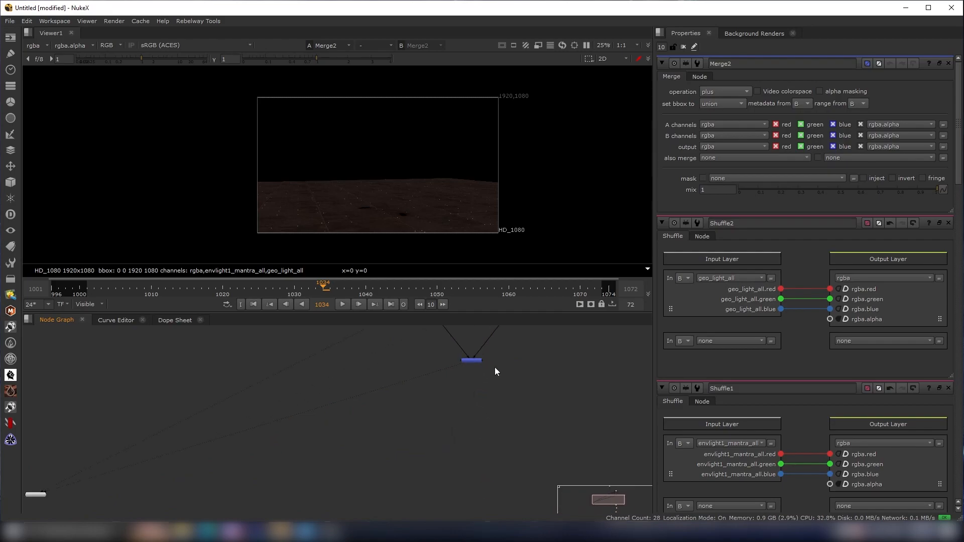
pyautogui.scroll(2, 475, 386)
pyautogui.moveTo(499, 362); pyautogui.dragTo(475, 458, button='middle')
pyautogui.scroll(-1, 475, 455)
pyautogui.click(454, 446)
pyautogui.scroll(2, 467, 362)
pyautogui.moveTo(465, 364); pyautogui.dragTo(458, 396, button='middle')
pyautogui.click(459, 395)
pyautogui.moveTo(512, 411); pyautogui.dragTo(508, 357, button='middle')
pyautogui.scroll(2, 442, 437)
pyautogui.click(429, 461)
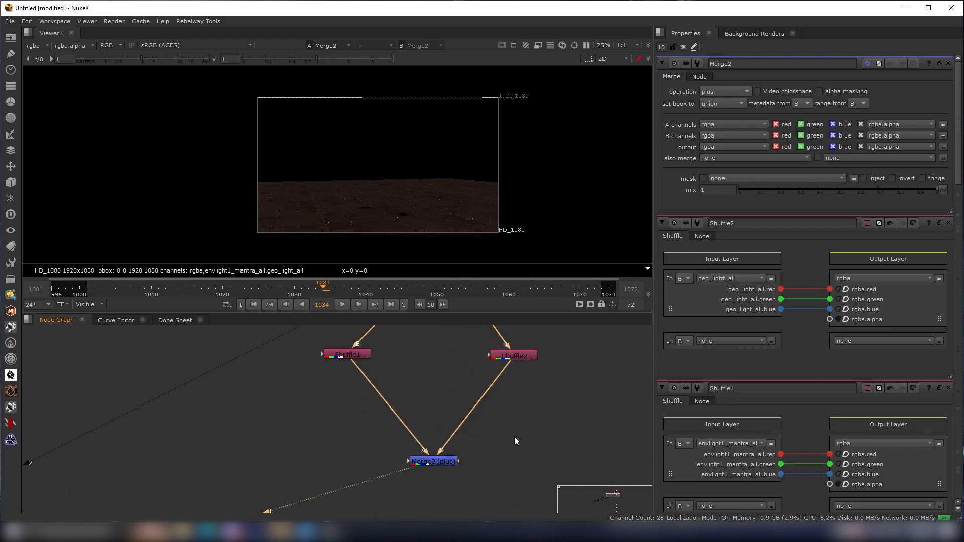
# - Check the alpha channel of the plus Merge result in the viewer
pyautogui.press('a')
pyautogui.scroll(1, 370, 185)
pyautogui.press('a')
pyautogui.press('a')
pyautogui.press('a')
pyautogui.scroll(1, 412, 453)
# - Add a Copy node below the plus Merge and connect the Merge into it
pyautogui.moveTo(563, 376); pyautogui.dragTo(550, 419, button='middle')
pyautogui.scroll(-4, 550, 420)
pyautogui.moveTo(588, 424); pyautogui.dragTo(345, 378)
pyautogui.scroll(-1, 443, 392)
pyautogui.scroll(3, 445, 410)
pyautogui.moveTo(532, 417); pyautogui.dragTo(480, 387, button='middle')
pyautogui.scroll(-3, 445, 409)
pyautogui.scroll(2, 440, 440)
pyautogui.click(411, 472)
pyautogui.scroll(1, 436, 438)
pyautogui.press('k')
pyautogui.moveTo(430, 470); pyautogui.dragTo(429, 486)
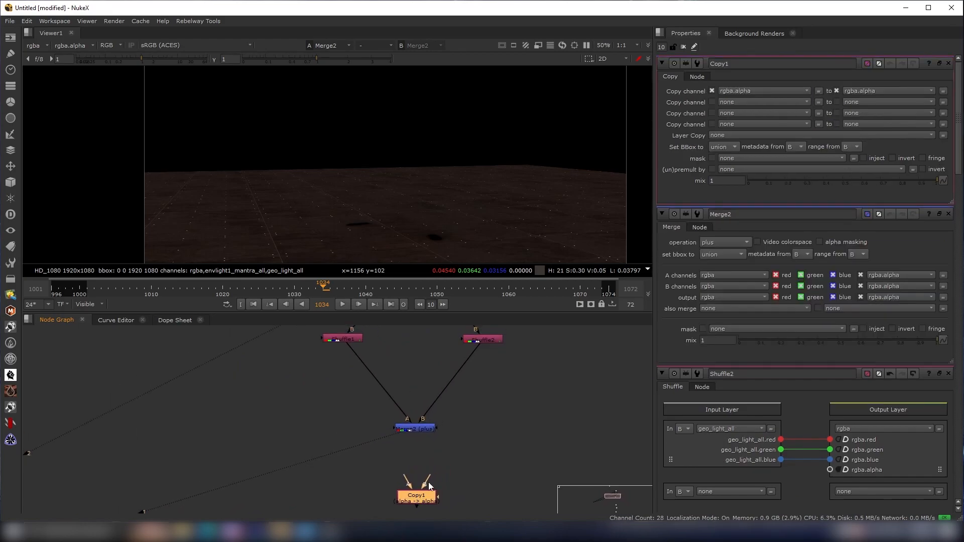
pyautogui.moveTo(413, 433); pyautogui.dragTo(416, 431)
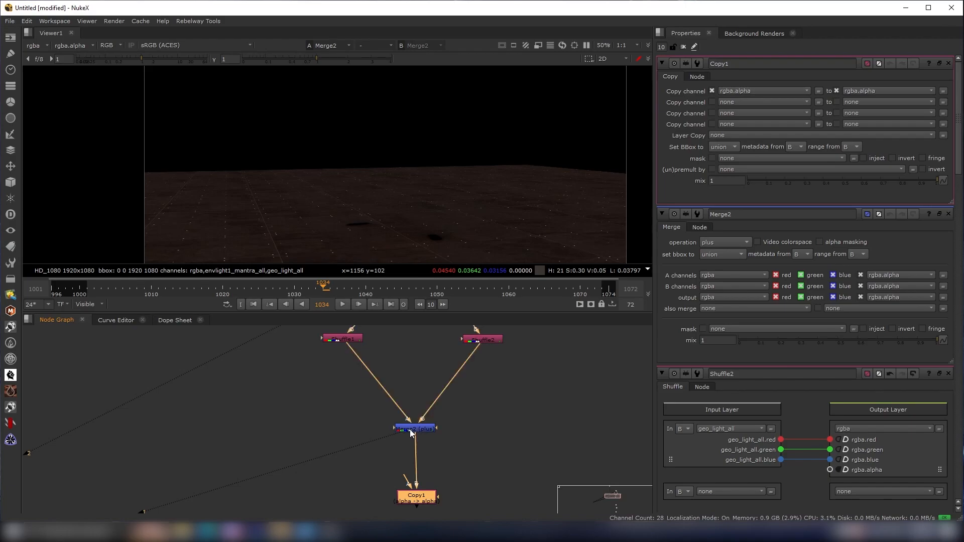
# - Route the Ground Read into the Copy node's second input through a Dot node
pyautogui.scroll(3, 412, 431)
pyautogui.scroll(-5, 421, 429)
pyautogui.scroll(1, 448, 474)
pyautogui.moveTo(422, 472); pyautogui.dragTo(460, 461)
pyautogui.click(523, 460)
pyautogui.scroll(-1, 547, 467)
pyautogui.moveTo(550, 467); pyautogui.dragTo(511, 438, button='middle')
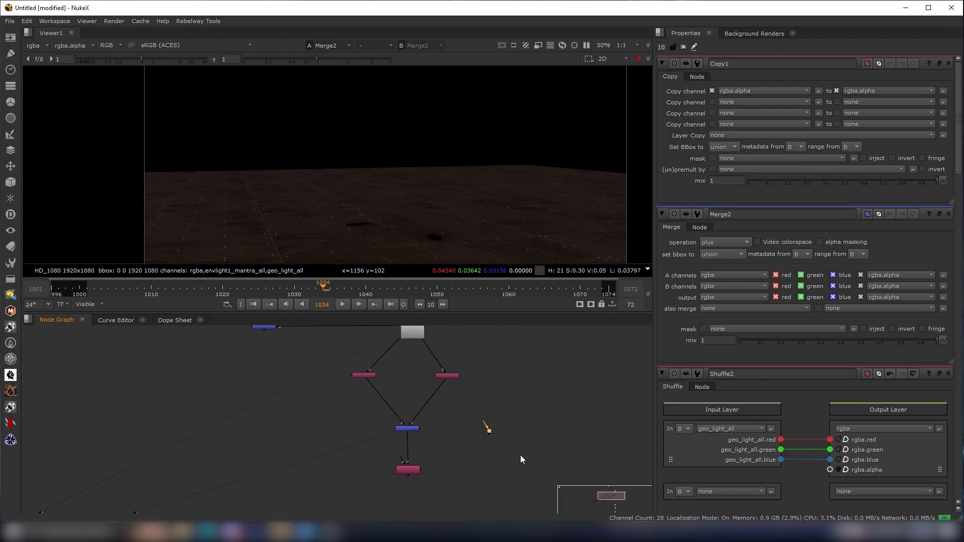
pyautogui.moveTo(514, 472); pyautogui.dragTo(519, 535, button='middle')
pyautogui.click(513, 394)
pyautogui.press('.')
pyautogui.scroll(3, 512, 394)
pyautogui.scroll(-4, 531, 432)
pyautogui.moveTo(531, 452); pyautogui.dragTo(529, 363, button='middle')
pyautogui.scroll(3, 438, 451)
pyautogui.moveTo(517, 425); pyautogui.dragTo(440, 374)
pyautogui.scroll(-3, 496, 410)
pyautogui.click(462, 471)
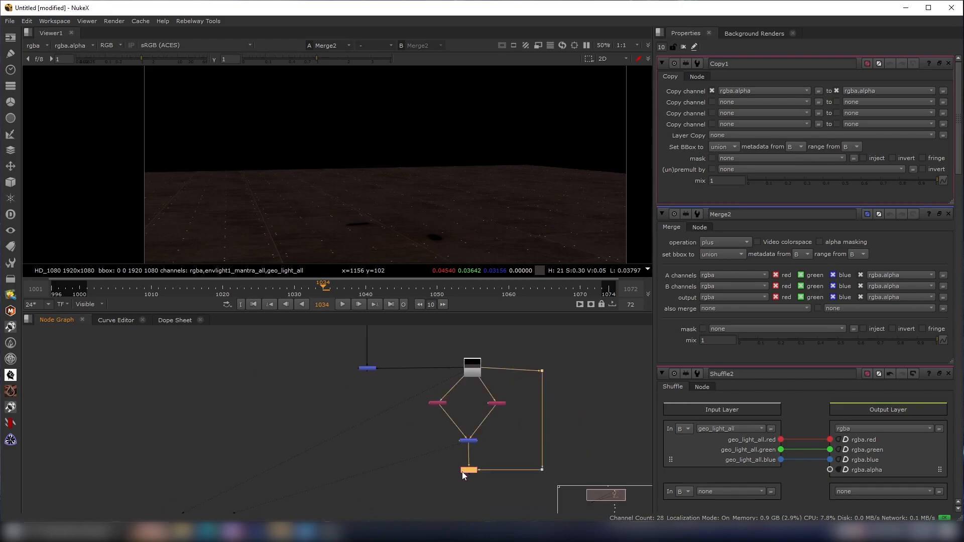
pyautogui.click(465, 470)
# - View the Copy node's output and toggle its alpha channel display
pyautogui.press('1')
pyautogui.press('a')
pyautogui.press('a')
pyautogui.press('a')
pyautogui.press('a')
pyautogui.press('a')
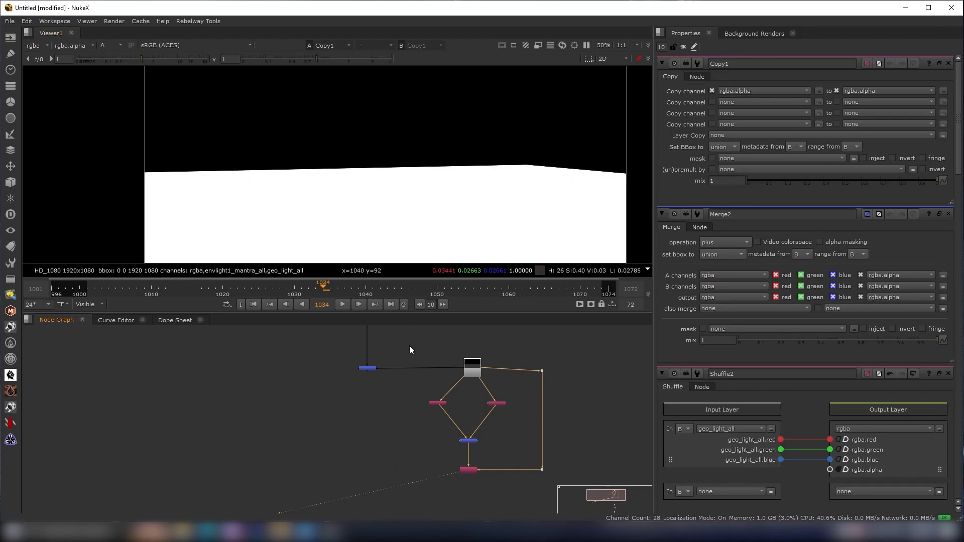
pyautogui.press('a')
# - Move the first Merge down and connect the Copy node's output to its A input, then view it
pyautogui.moveTo(367, 368); pyautogui.dragTo(369, 474)
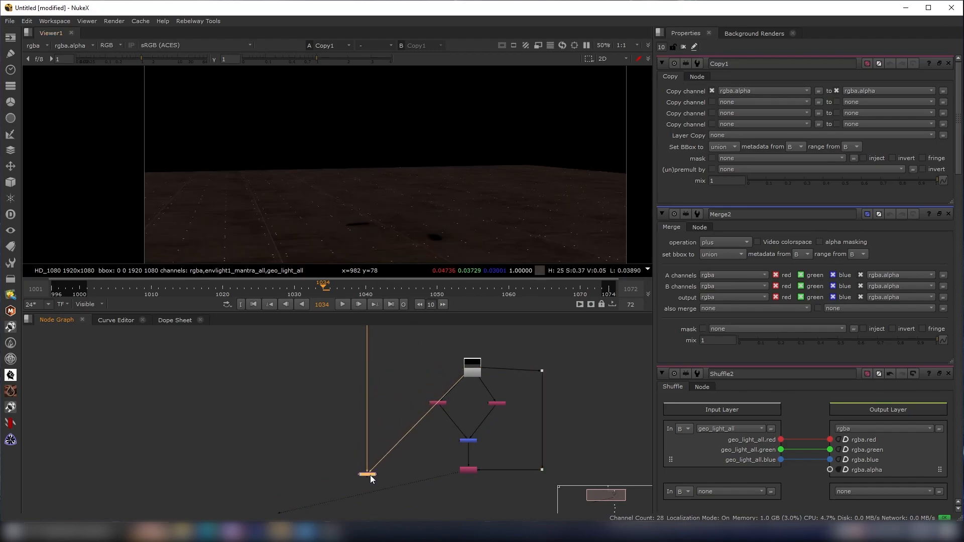
pyautogui.scroll(3, 465, 384)
pyautogui.moveTo(474, 390); pyautogui.dragTo(483, 471)
pyautogui.moveTo(289, 483)
pyautogui.mouseDown()
pyautogui.moveTo(292, 468)
pyautogui.moveTo(271, 481)
pyautogui.mouseUp()
pyautogui.press('1')
pyautogui.press('a')
pyautogui.press('Delete')
pyautogui.hotkey('ctrl', 'z')
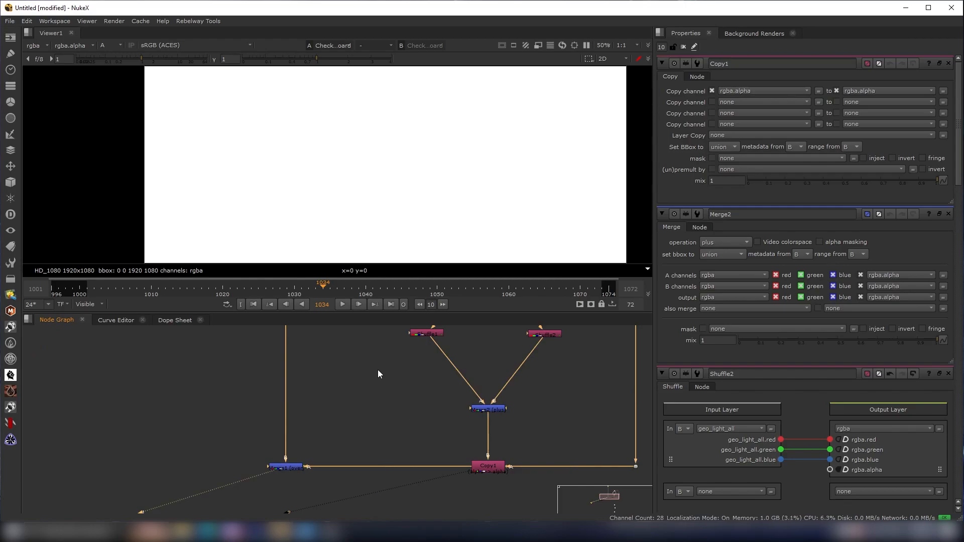
pyautogui.press('a')
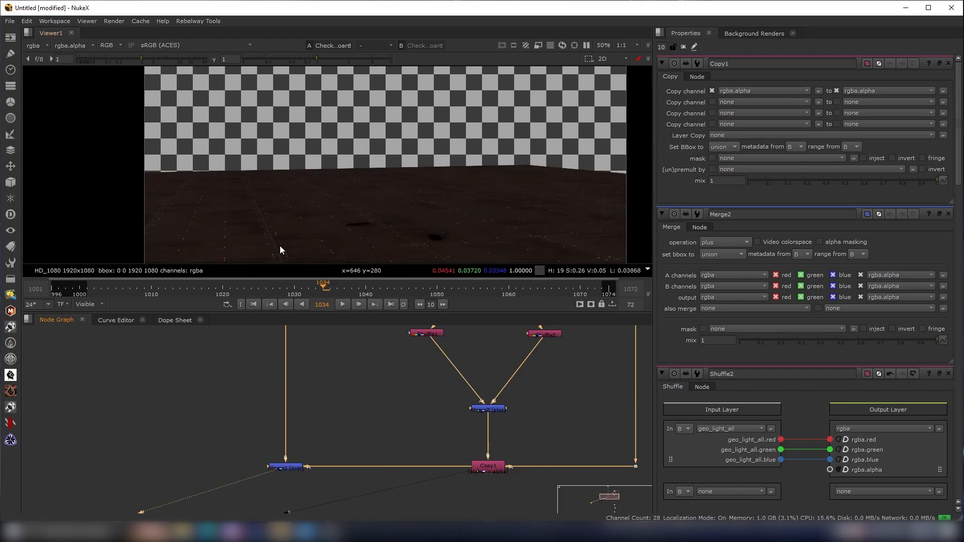
# - Insert a Grade node between the envlight Shuffle and the plus Merge
pyautogui.scroll(-3, 408, 214)
pyautogui.scroll(3, 407, 214)
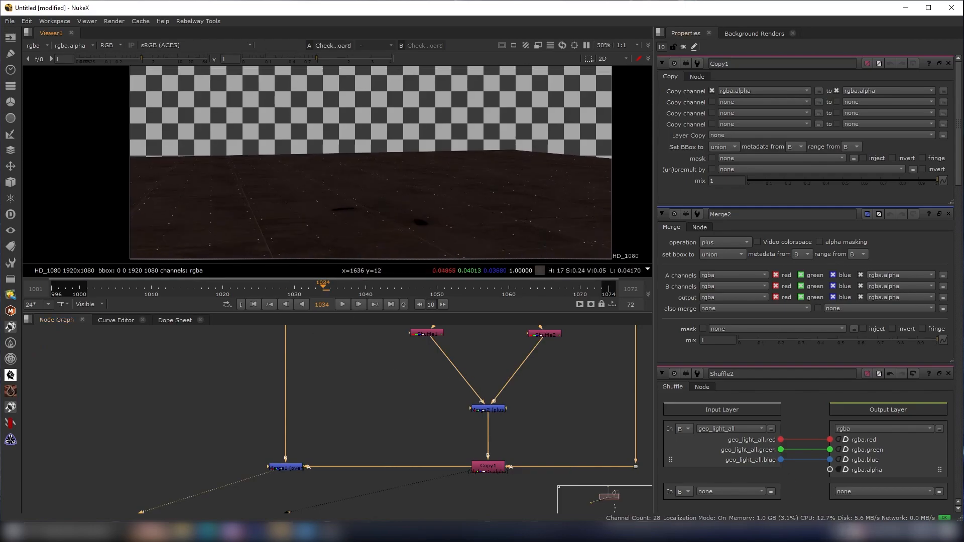
pyautogui.moveTo(375, 429); pyautogui.dragTo(441, 426, button='middle')
pyautogui.scroll(5, 451, 462)
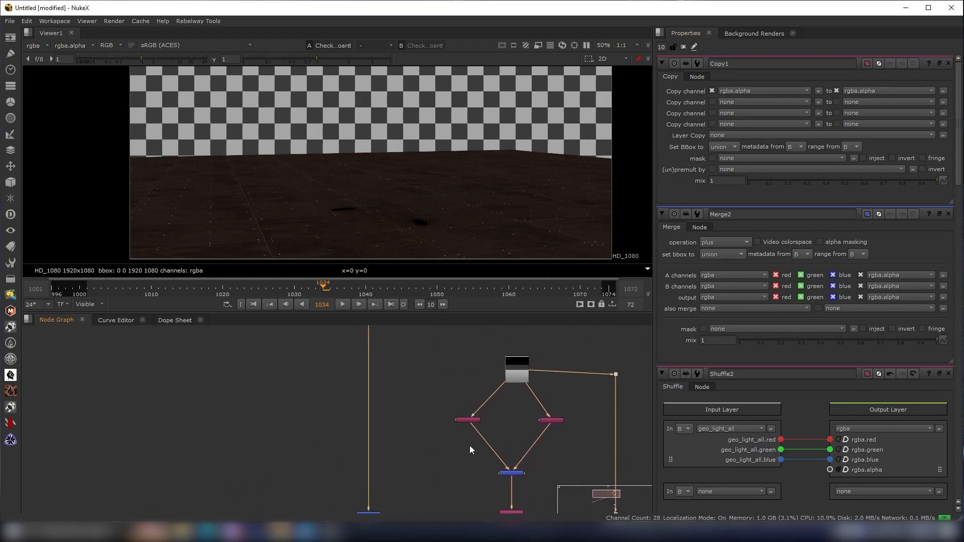
pyautogui.moveTo(508, 414); pyautogui.dragTo(443, 425, button='middle')
pyautogui.moveTo(476, 391); pyautogui.dragTo(331, 455)
pyautogui.scroll(-2, 562, 422)
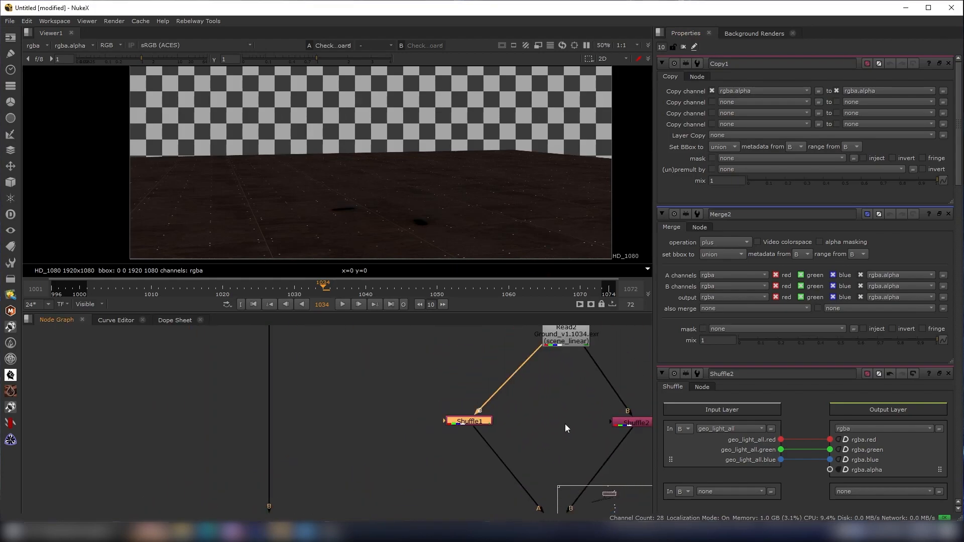
pyautogui.moveTo(567, 424); pyautogui.dragTo(529, 391, button='middle')
pyautogui.press('g')
pyautogui.moveTo(438, 397); pyautogui.dragTo(436, 414)
pyautogui.scroll(-3, 355, 177)
pyautogui.moveTo(421, 162); pyautogui.dragTo(437, 150, button='middle')
pyautogui.scroll(4, 438, 149)
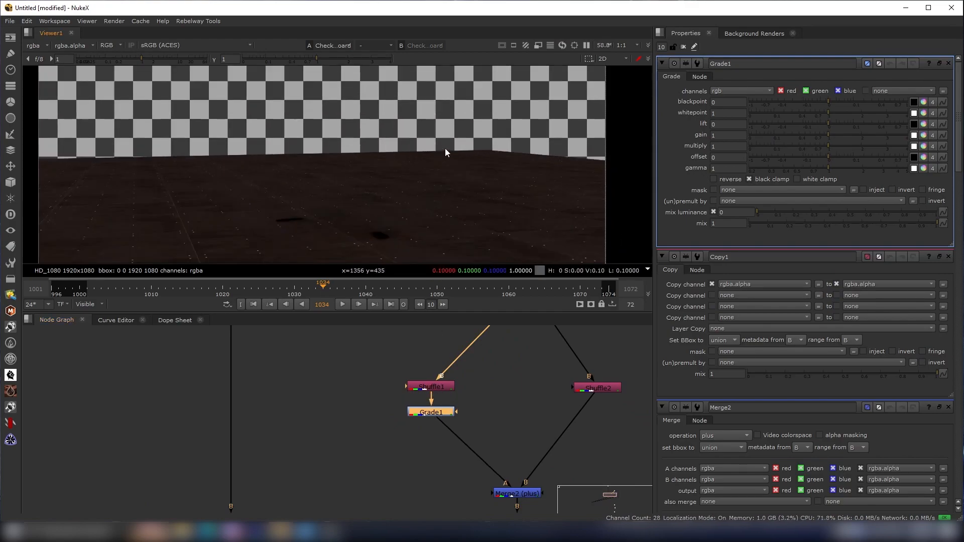
pyautogui.scroll(-4, 193, 259)
pyautogui.moveTo(181, 203); pyautogui.dragTo(264, 159, button='middle')
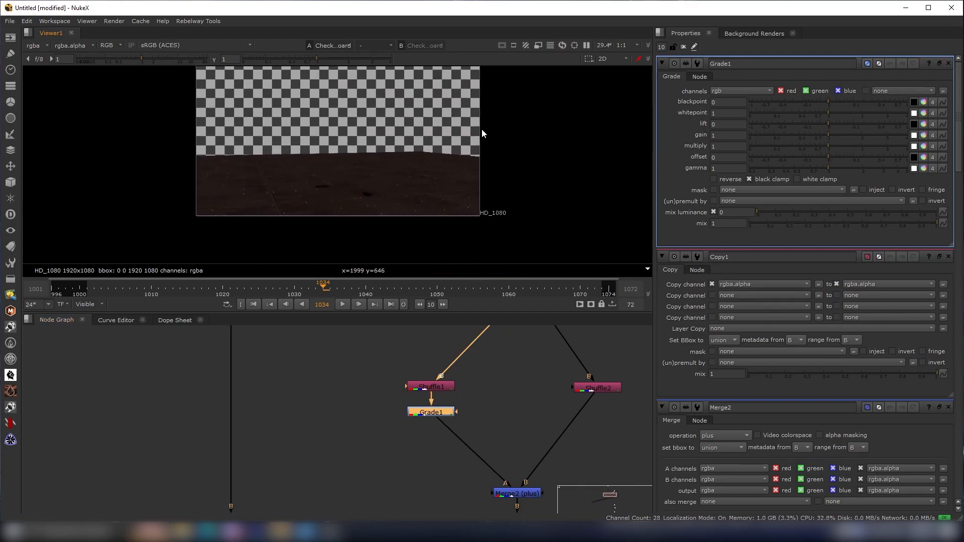
# - Raise the Grade node's gain to 1.98
pyautogui.moveTo(833, 134); pyautogui.dragTo(860, 136)
pyautogui.scroll(-4, 401, 251)
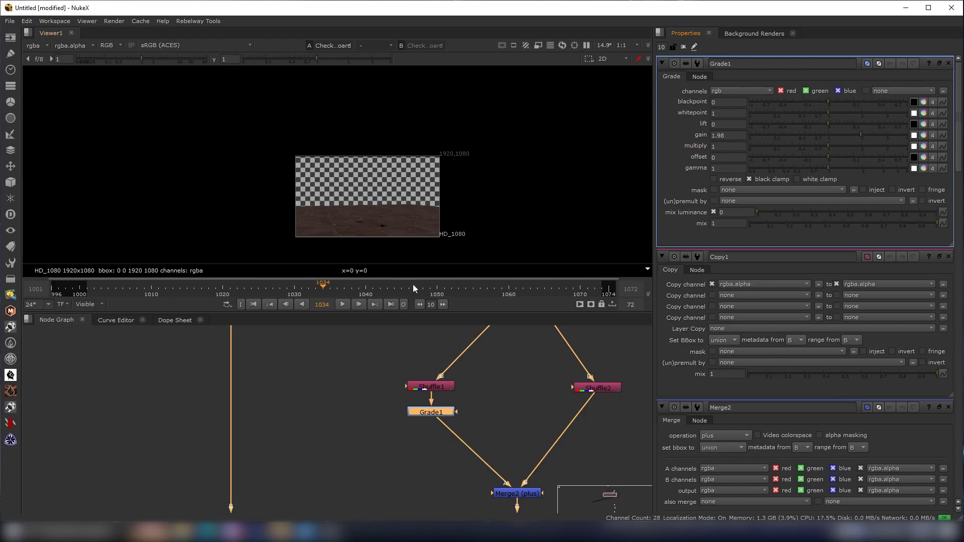
pyautogui.scroll(-4, 451, 468)
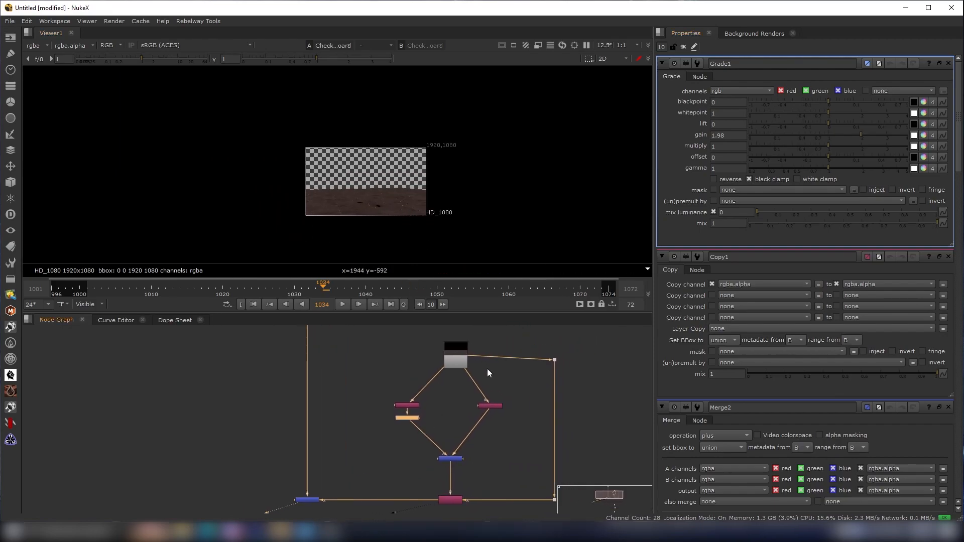
# - Navigate the node graph to locate the shield particles Read node and the Grade branch
pyautogui.click(554, 360)
pyautogui.scroll(-2, 457, 409)
pyautogui.moveTo(363, 374); pyautogui.dragTo(582, 499)
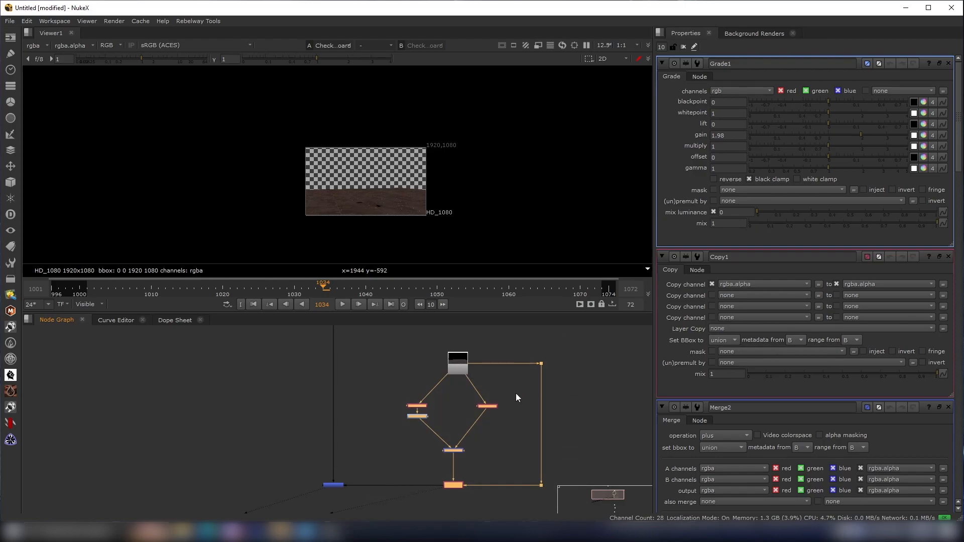
pyautogui.scroll(-5, 573, 403)
pyautogui.moveTo(572, 403); pyautogui.dragTo(523, 304, button='middle')
pyautogui.moveTo(513, 375); pyautogui.dragTo(428, 495)
pyautogui.scroll(5, 486, 366)
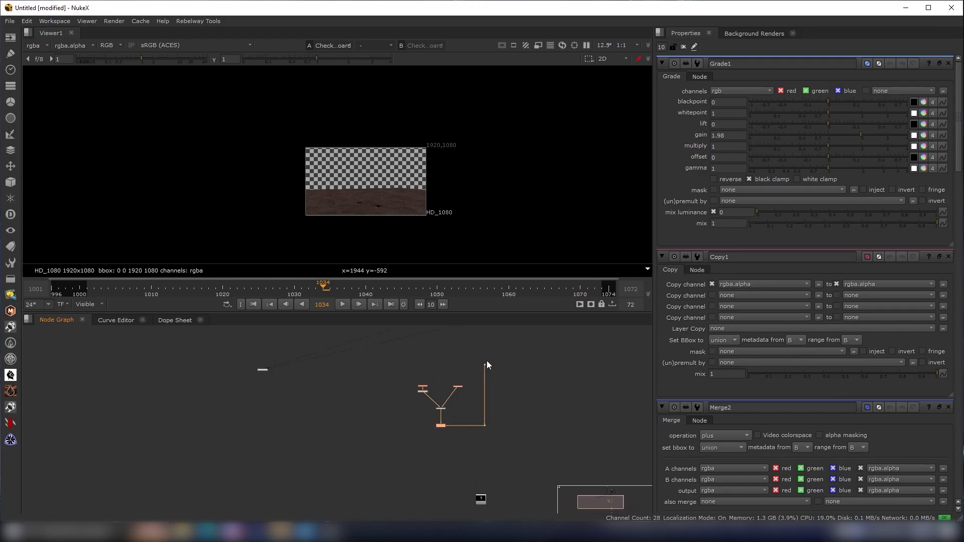
pyautogui.moveTo(484, 365); pyautogui.dragTo(502, 364)
pyautogui.scroll(-5, 502, 363)
pyautogui.scroll(3, 507, 450)
pyautogui.scroll(-2, 507, 450)
pyautogui.moveTo(507, 450); pyautogui.dragTo(510, 478, button='middle')
pyautogui.scroll(3, 510, 477)
pyautogui.click(497, 446)
pyautogui.click(492, 373)
pyautogui.moveTo(499, 461); pyautogui.dragTo(477, 339)
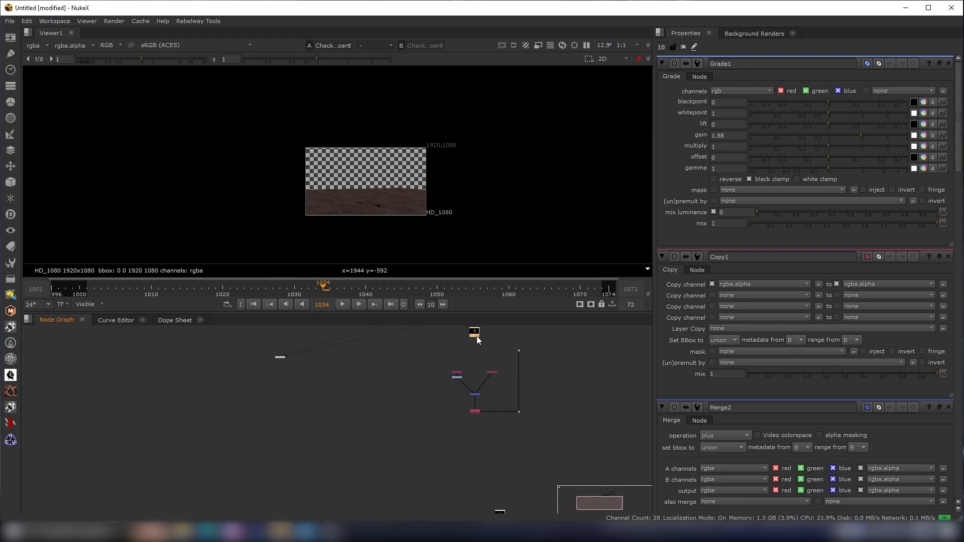
pyautogui.scroll(5, 446, 424)
pyautogui.moveTo(445, 443); pyautogui.dragTo(508, 345)
pyautogui.scroll(-2, 536, 406)
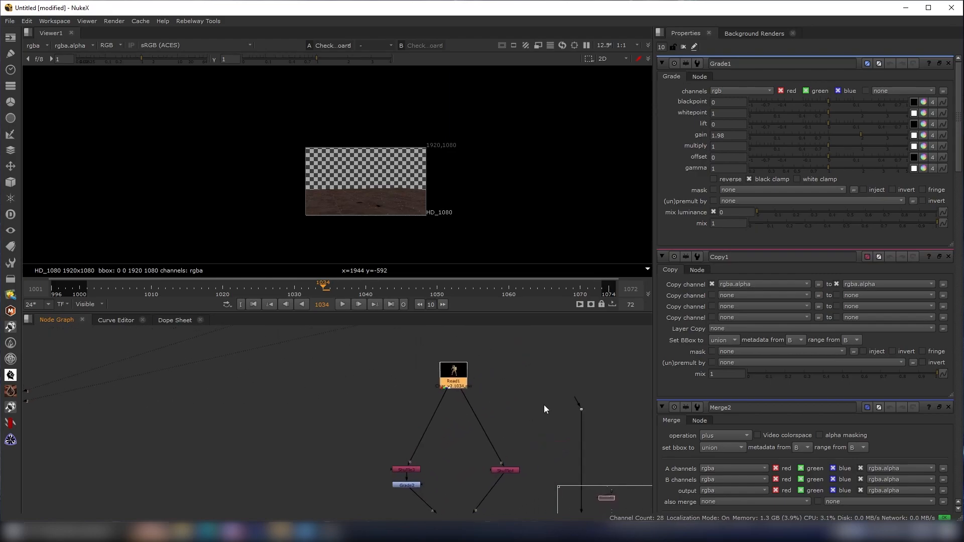
pyautogui.press('Tab')
pyautogui.moveTo(581, 408); pyautogui.dragTo(581, 374)
pyautogui.scroll(-3, 567, 385)
pyautogui.scroll(4, 468, 446)
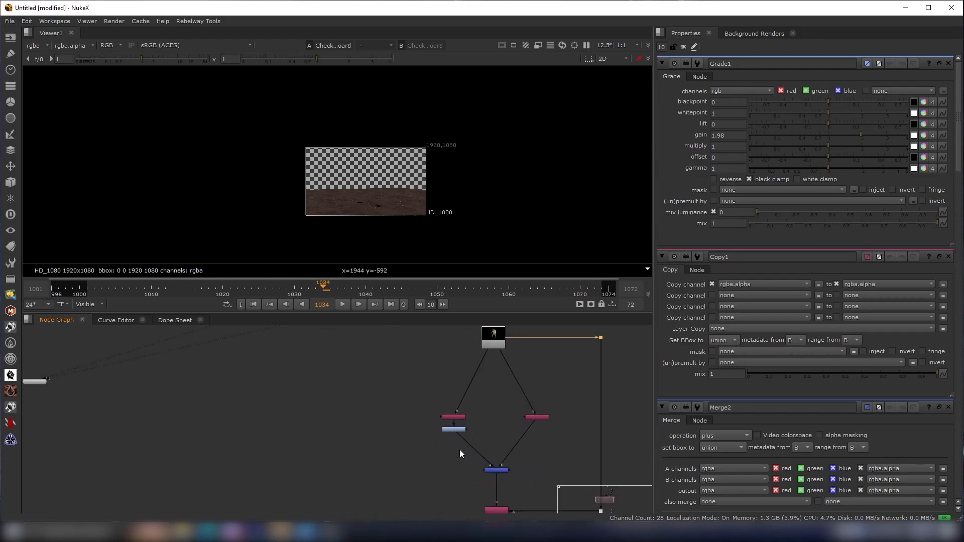
# - Add an over Merge node, wire the Copy node's output into it, and view the combined result
pyautogui.click(458, 423)
pyautogui.scroll(-4, 487, 459)
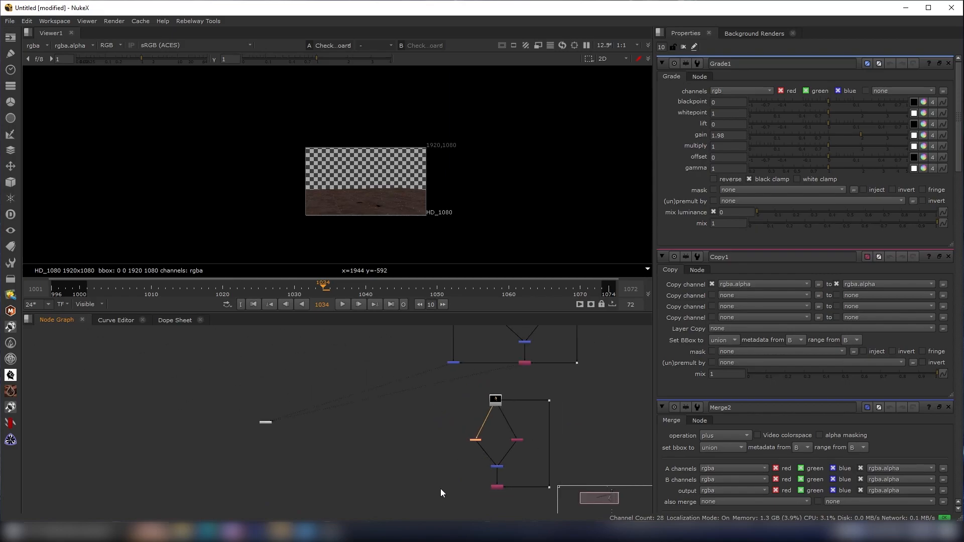
pyautogui.press('m')
pyautogui.scroll(5, 456, 485)
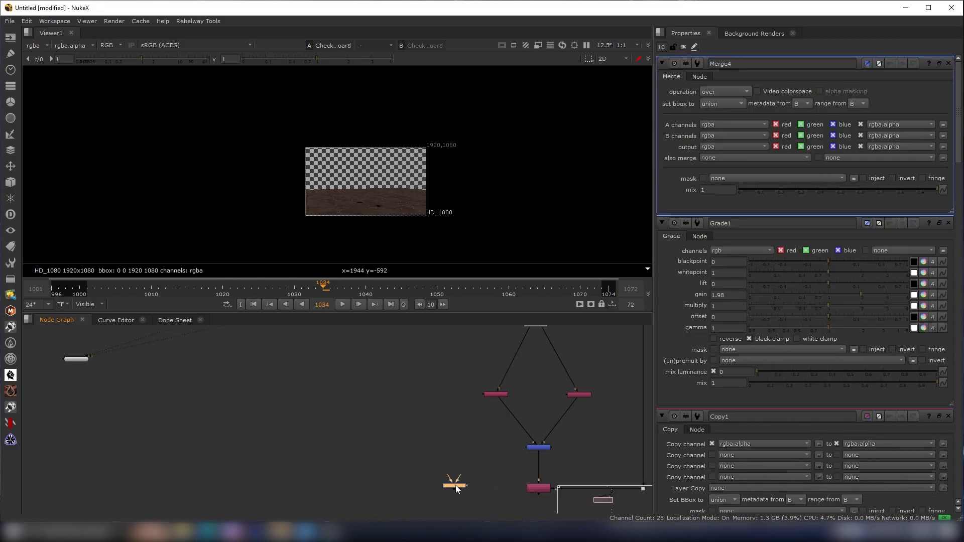
pyautogui.moveTo(458, 473); pyautogui.dragTo(449, 335)
pyautogui.scroll(-5, 488, 416)
pyautogui.scroll(8, 480, 472)
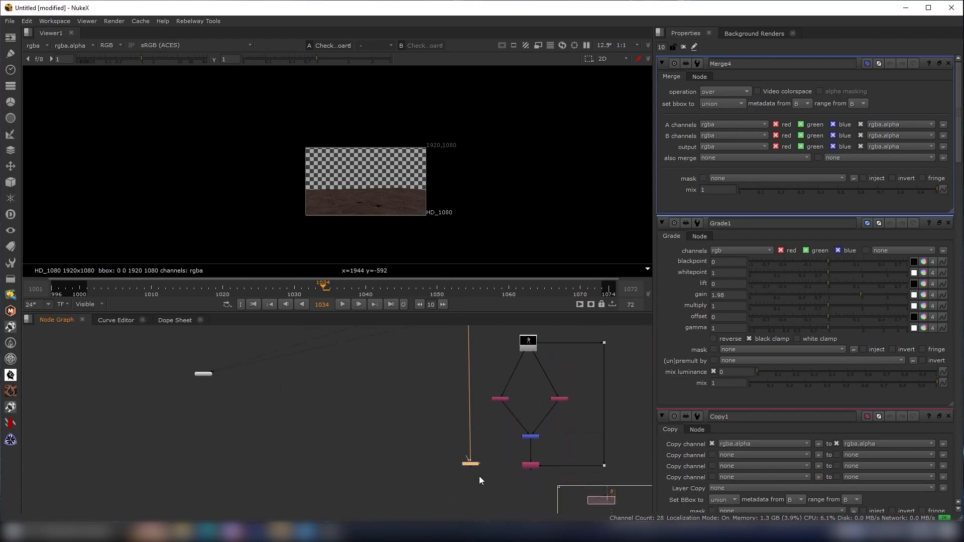
pyautogui.moveTo(456, 431); pyautogui.dragTo(594, 452)
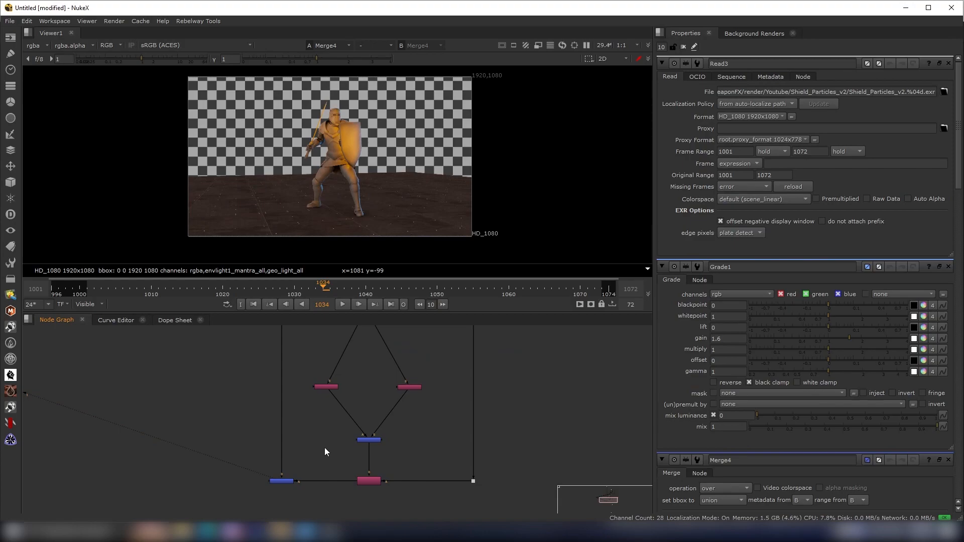
pyautogui.moveTo(324, 447); pyautogui.dragTo(246, 489)
pyautogui.click(245, 489)
pyautogui.scroll(2, 341, 144)
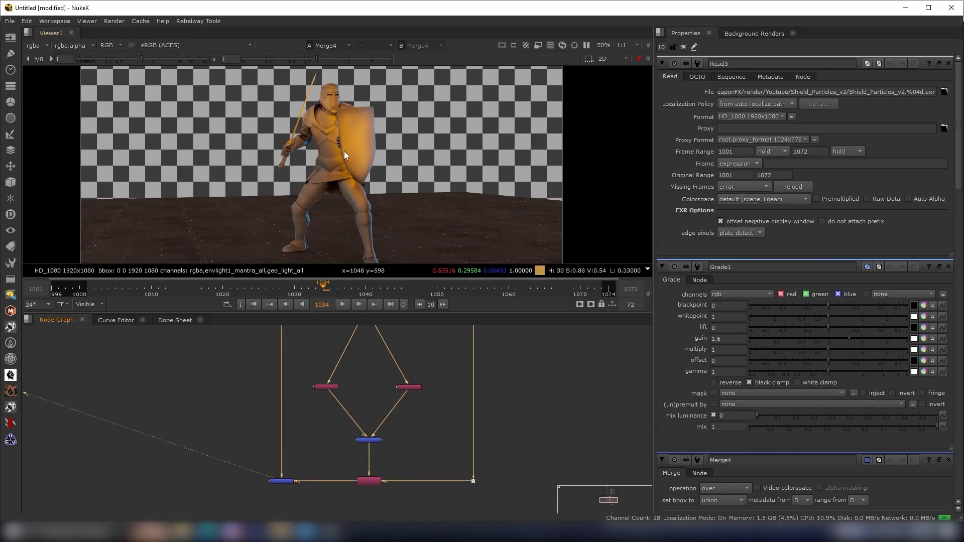
# - Navigate to the shield particles Read node and view it on its own in the viewer
pyautogui.moveTo(443, 373); pyautogui.dragTo(459, 410, button='middle')
pyautogui.moveTo(444, 400); pyautogui.dragTo(298, 460)
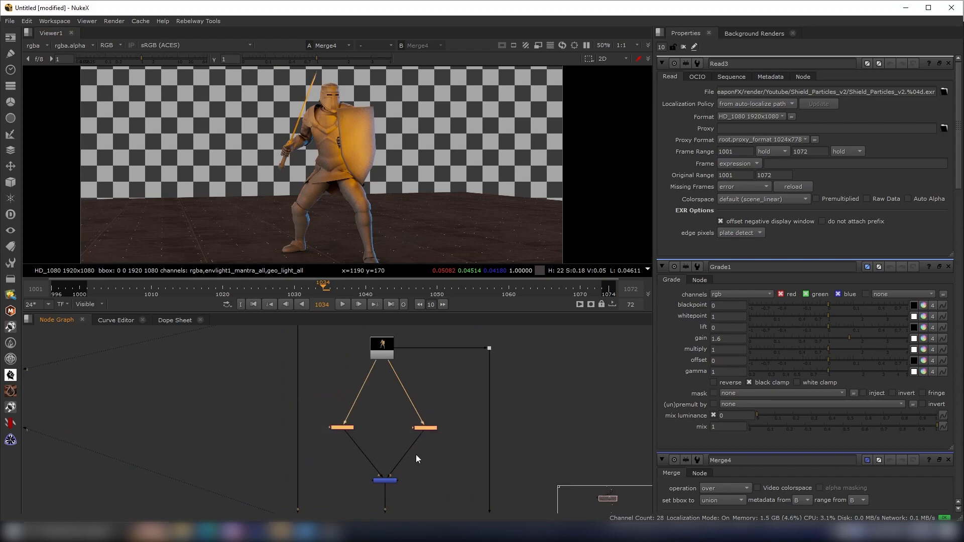
pyautogui.scroll(-2, 439, 442)
pyautogui.scroll(1, 441, 437)
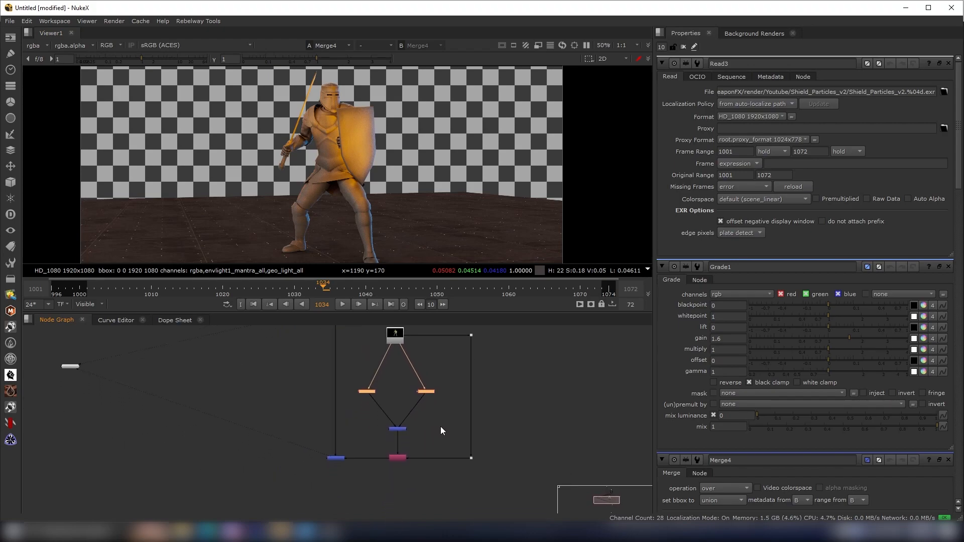
pyautogui.scroll(-2, 384, 234)
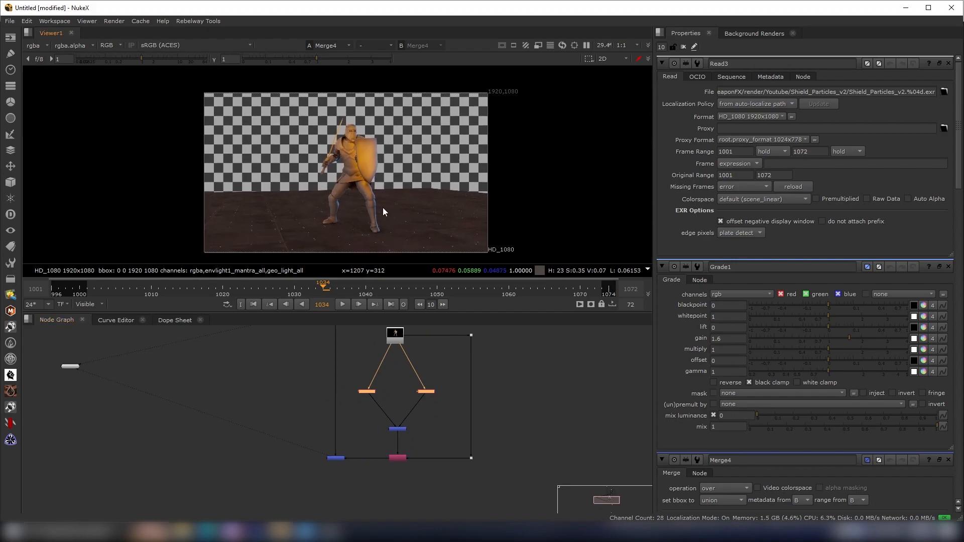
pyautogui.scroll(1, 384, 221)
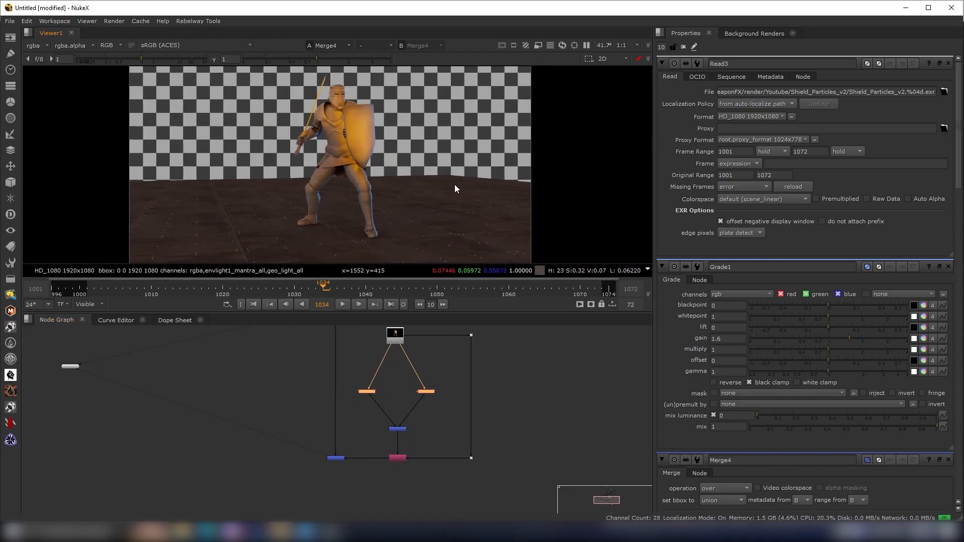
pyautogui.scroll(-2, 455, 451)
pyautogui.moveTo(455, 451); pyautogui.dragTo(441, 406, button='middle')
pyautogui.scroll(4, 442, 455)
pyautogui.click(440, 458)
pyautogui.press('1')
pyautogui.scroll(1, 440, 458)
pyautogui.moveTo(440, 459); pyautogui.dragTo(447, 436)
pyautogui.scroll(1, 449, 439)
pyautogui.scroll(-1, 372, 158)
pyautogui.scroll(3, 384, 107)
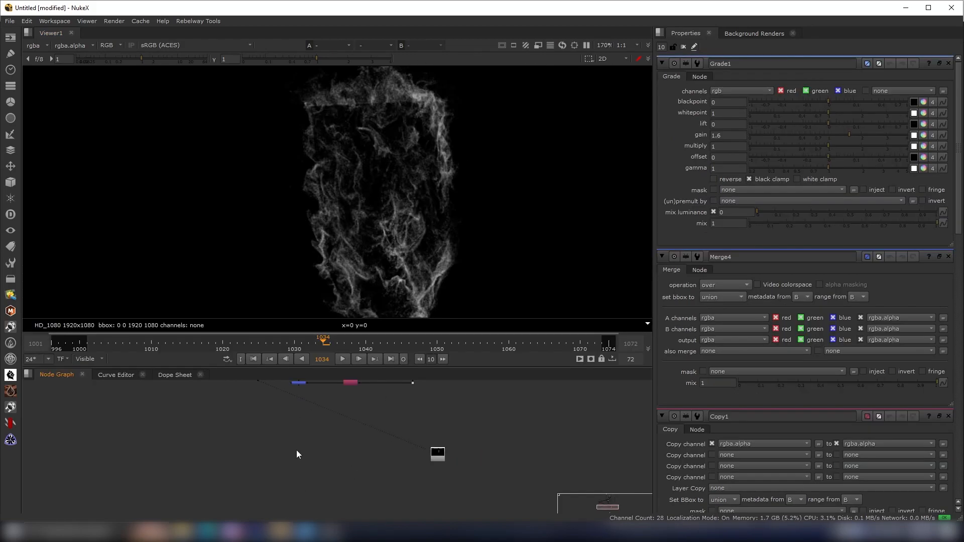
pyautogui.moveTo(296, 455); pyautogui.dragTo(298, 473, button='middle')
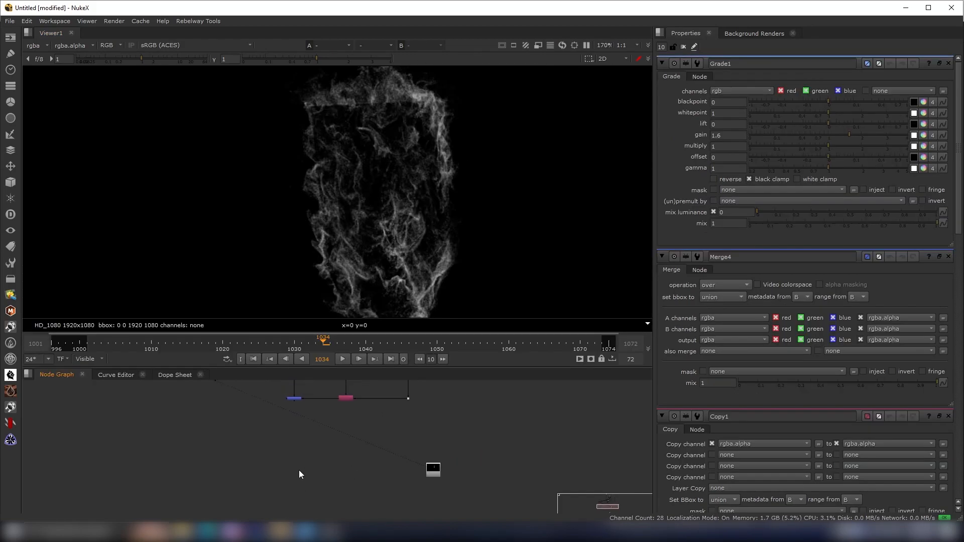
# - Merge the shield particles Read node into the composite with a new Merge node set to plus
pyautogui.press('m')
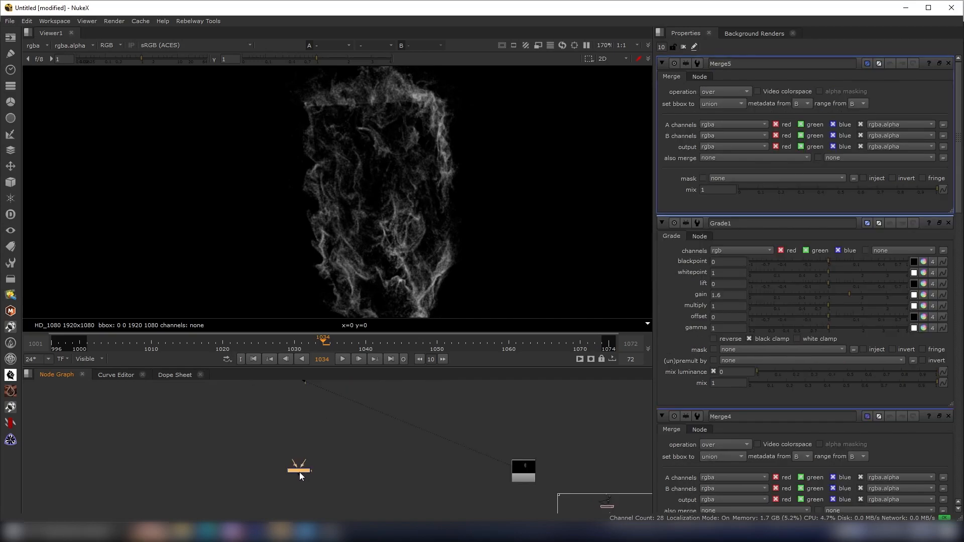
pyautogui.moveTo(303, 458); pyautogui.dragTo(298, 387)
pyautogui.scroll(-4, 297, 395)
pyautogui.scroll(4, 313, 452)
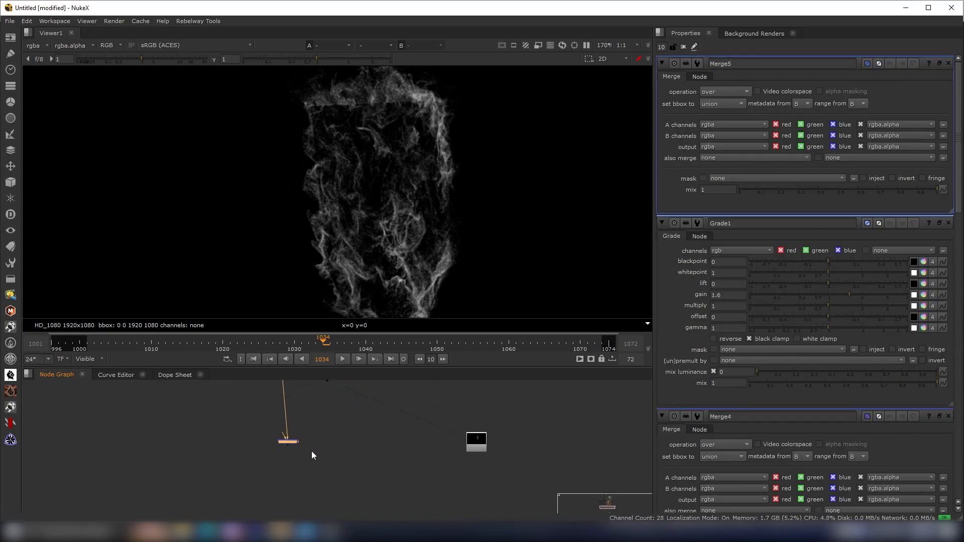
pyautogui.moveTo(288, 444); pyautogui.dragTo(510, 449)
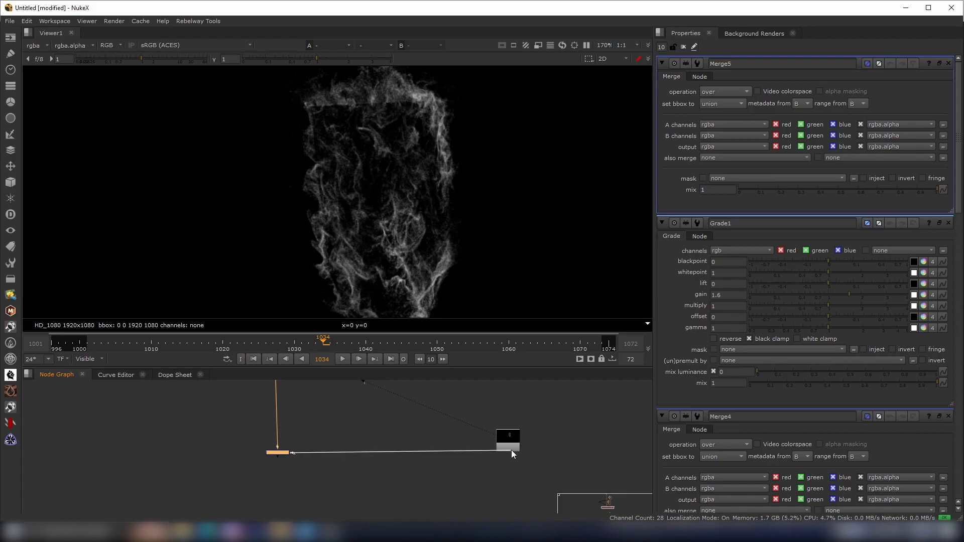
pyautogui.click(277, 453)
pyautogui.press('1')
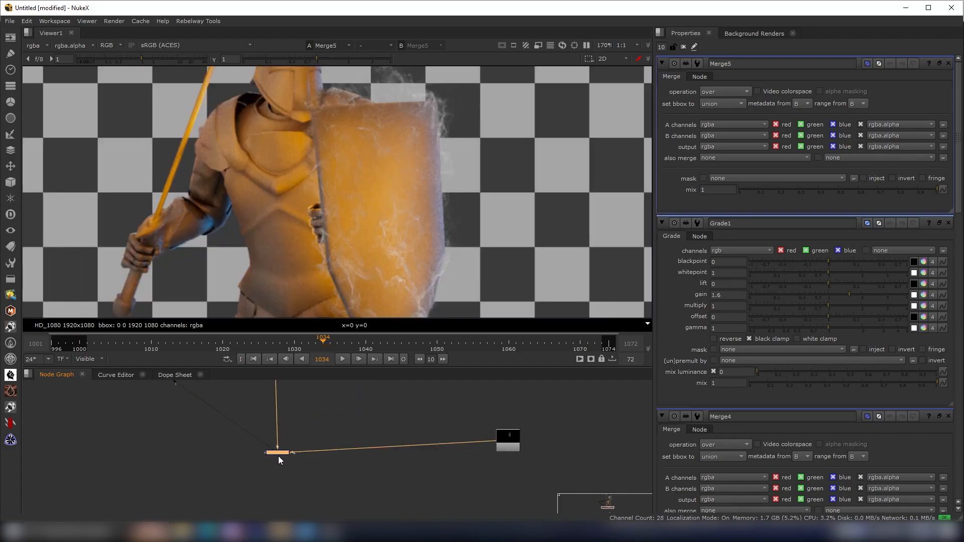
pyautogui.click(724, 93)
pyautogui.click(722, 259)
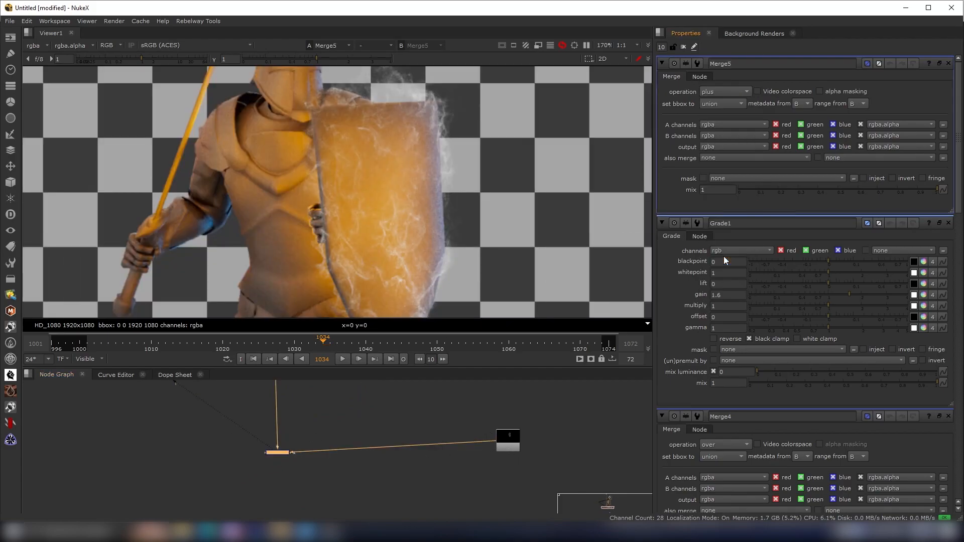
# - View the shield particles Read node and inspect the particles closely in the viewer
pyautogui.click(500, 438)
pyautogui.moveTo(500, 438); pyautogui.dragTo(500, 451)
pyautogui.press('1')
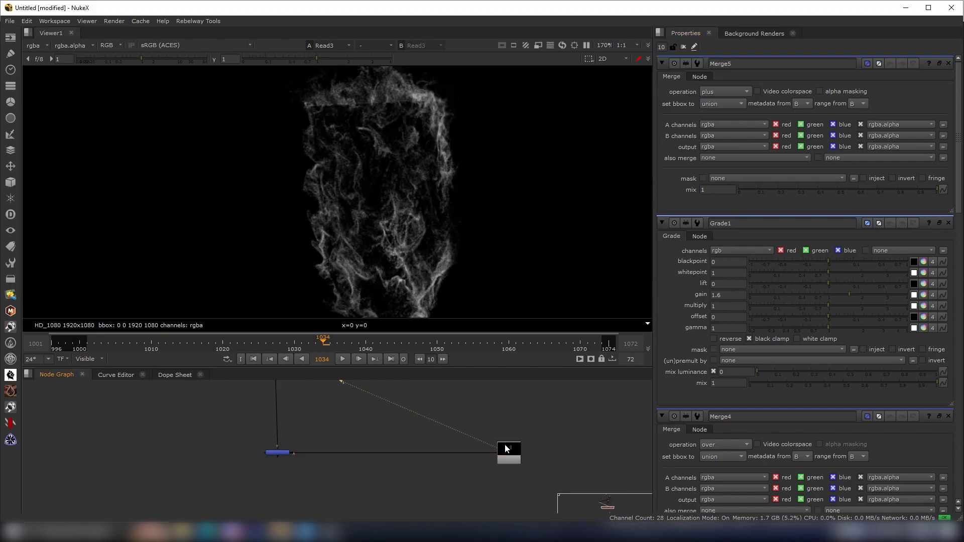
pyautogui.scroll(-2, 416, 248)
pyautogui.moveTo(453, 215); pyautogui.dragTo(442, 207, button='middle')
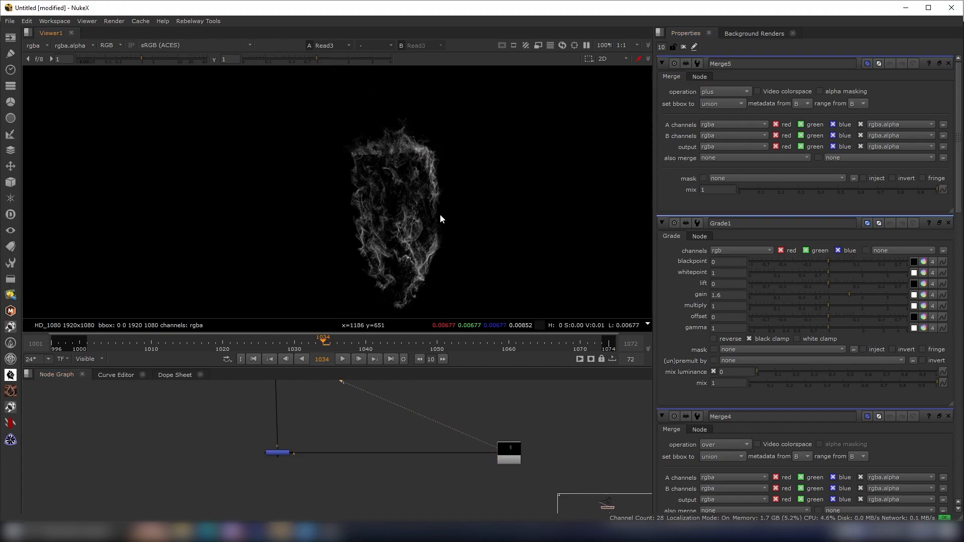
pyautogui.scroll(2, 440, 213)
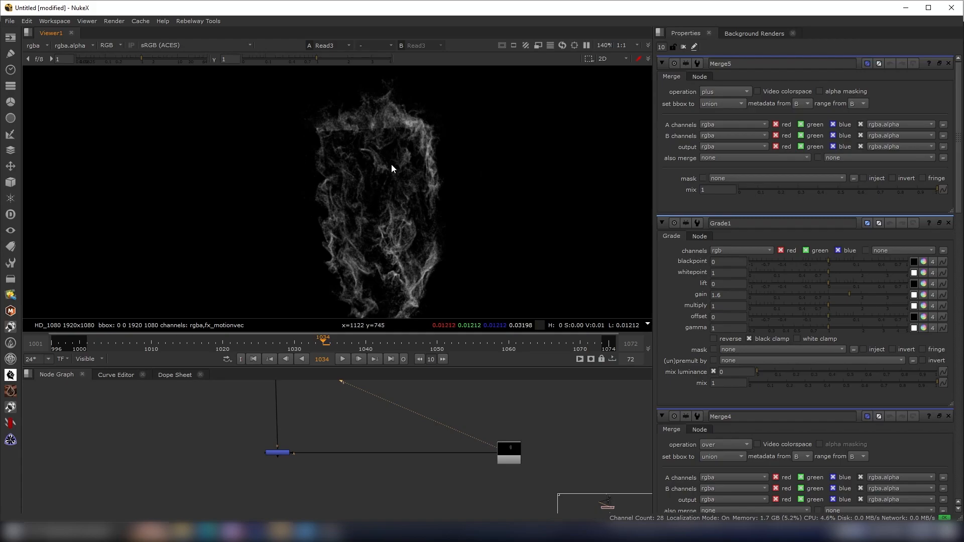
pyautogui.scroll(-2, 435, 234)
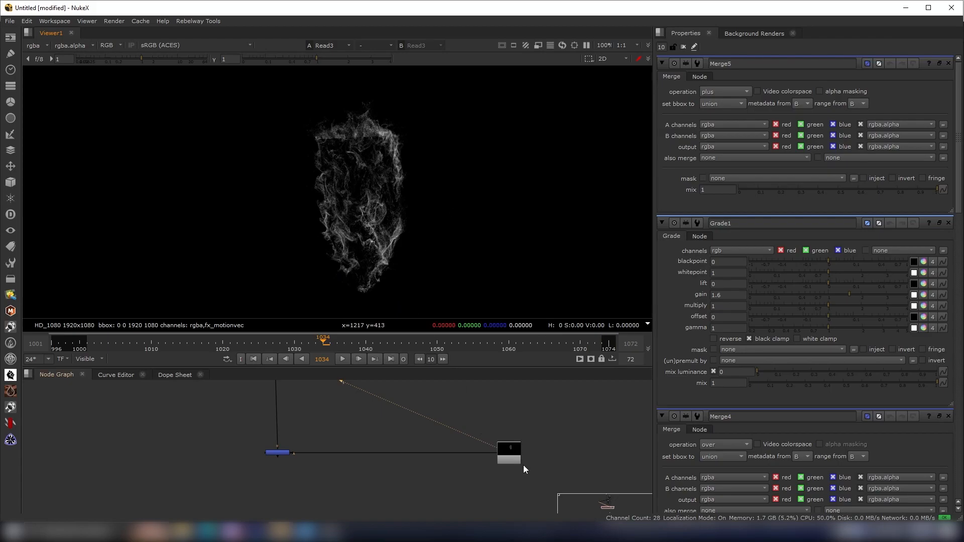
pyautogui.scroll(2, 534, 479)
pyautogui.moveTo(524, 462); pyautogui.dragTo(498, 455, button='middle')
pyautogui.moveTo(481, 445); pyautogui.dragTo(486, 446)
pyautogui.scroll(4, 366, 182)
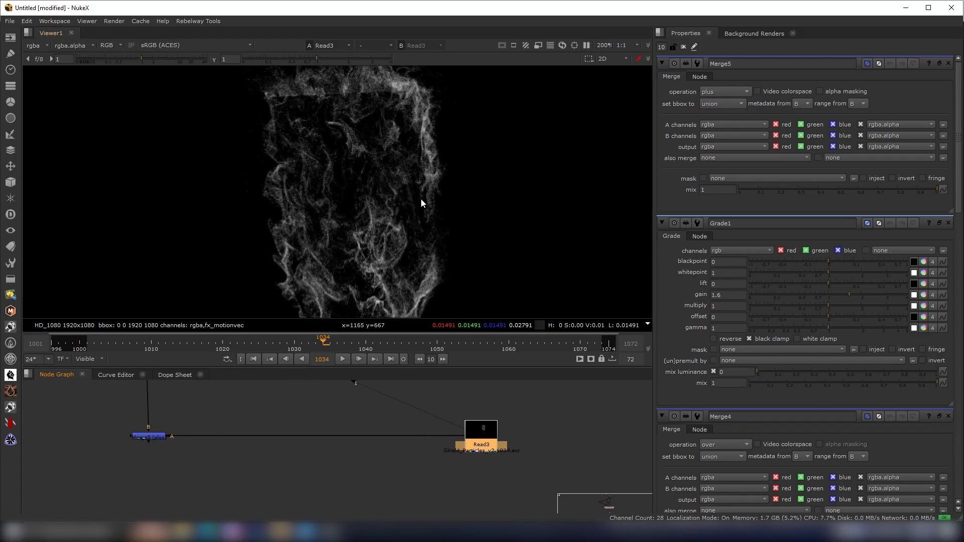
pyautogui.scroll(-3, 495, 216)
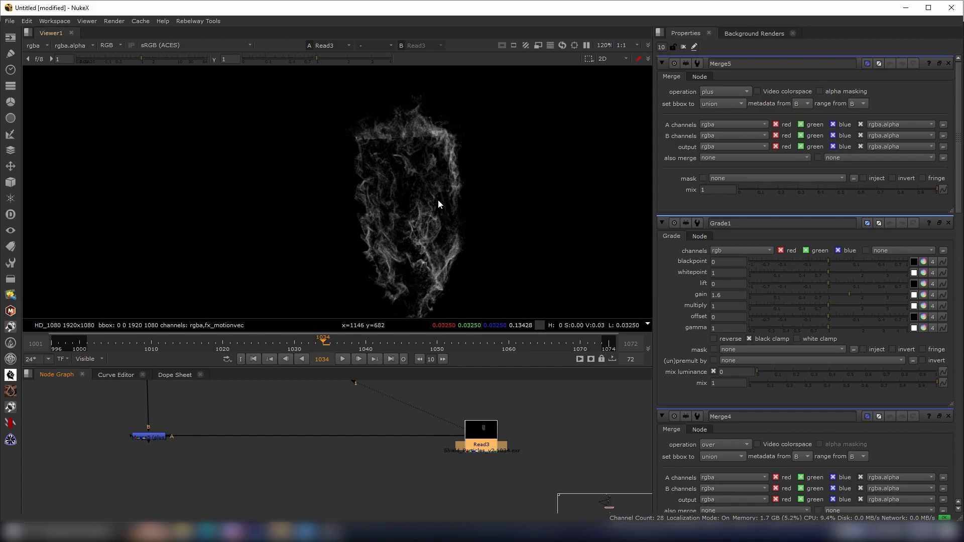
pyautogui.moveTo(423, 189); pyautogui.dragTo(408, 177, button='middle')
pyautogui.scroll(2, 399, 178)
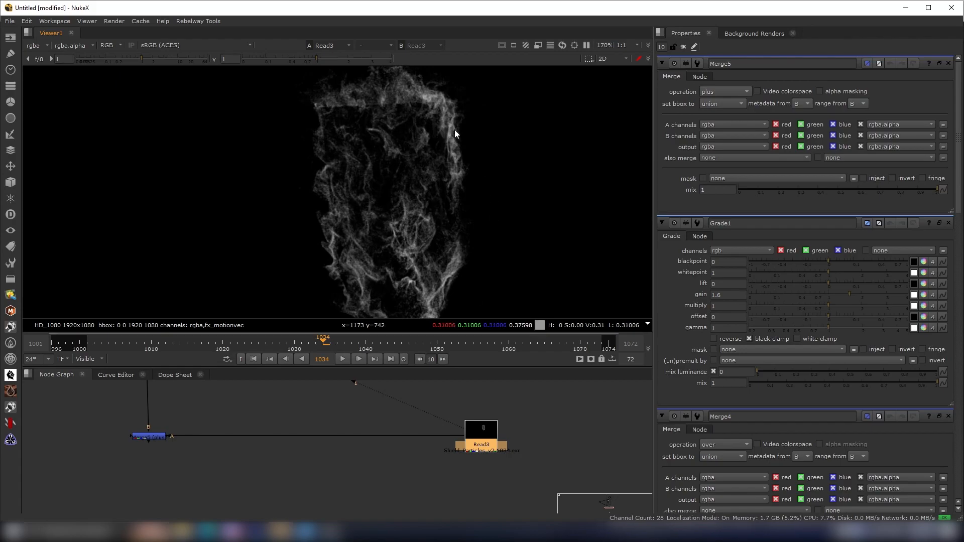
# - Add an RSMB motion blur node below the shield particles Read node
pyautogui.moveTo(508, 448); pyautogui.dragTo(470, 427, button='middle')
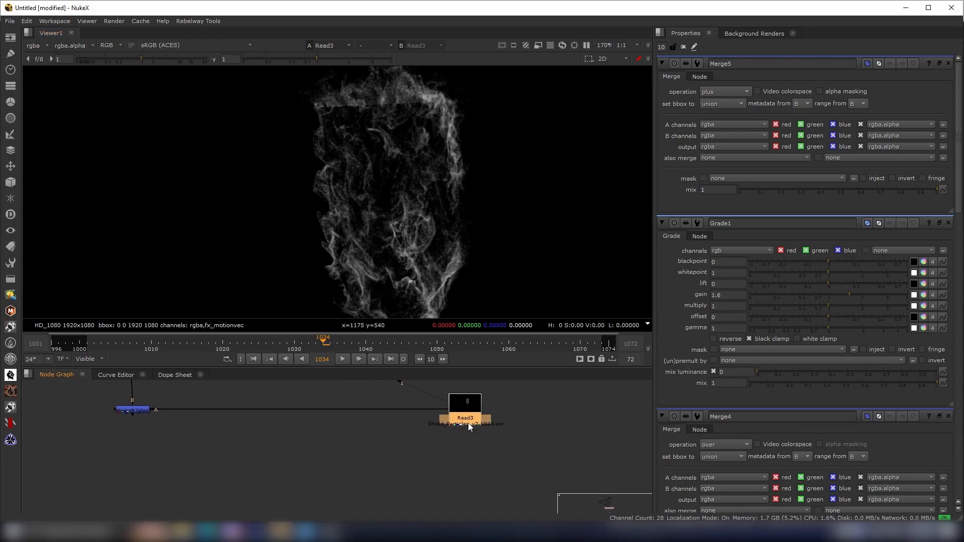
pyautogui.click(491, 435)
pyautogui.press('Tab')
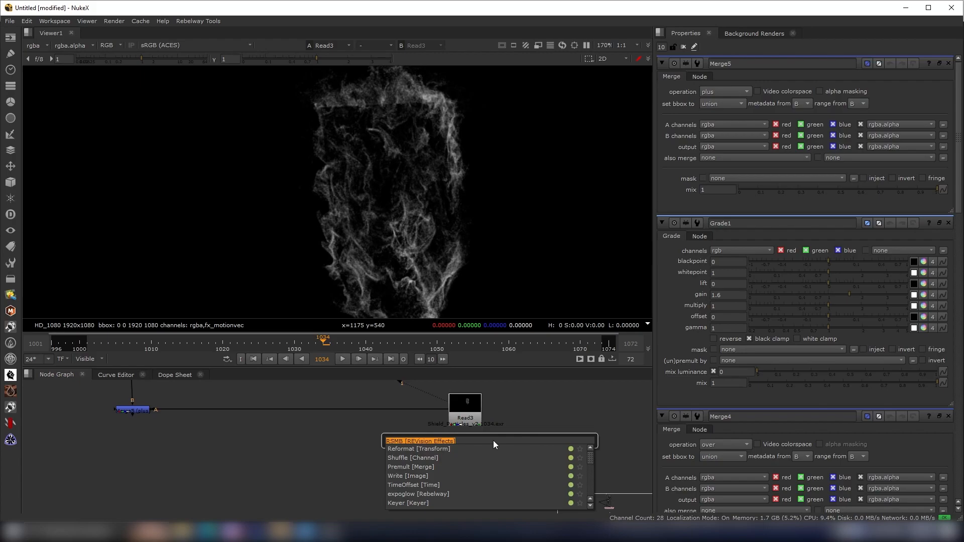
pyautogui.press('Return')
pyautogui.moveTo(463, 439); pyautogui.dragTo(473, 418)
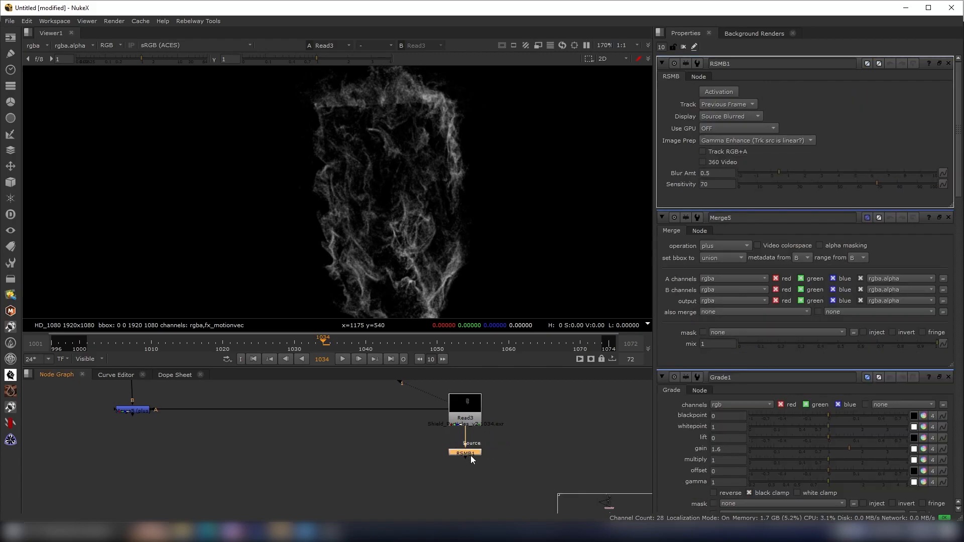
pyautogui.scroll(3, 471, 456)
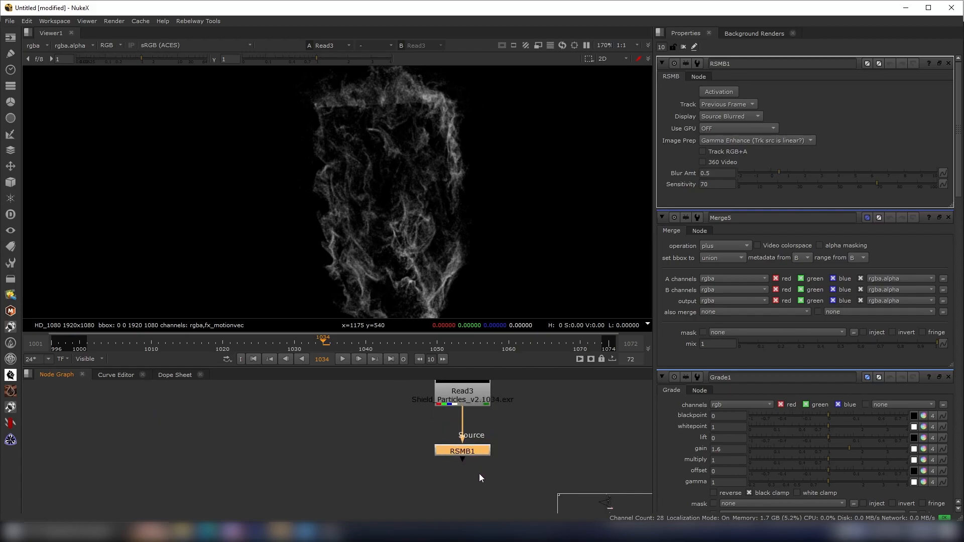
pyautogui.moveTo(509, 472); pyautogui.dragTo(407, 429)
pyautogui.scroll(-1, 407, 432)
pyautogui.moveTo(408, 432); pyautogui.dragTo(413, 439, button='middle')
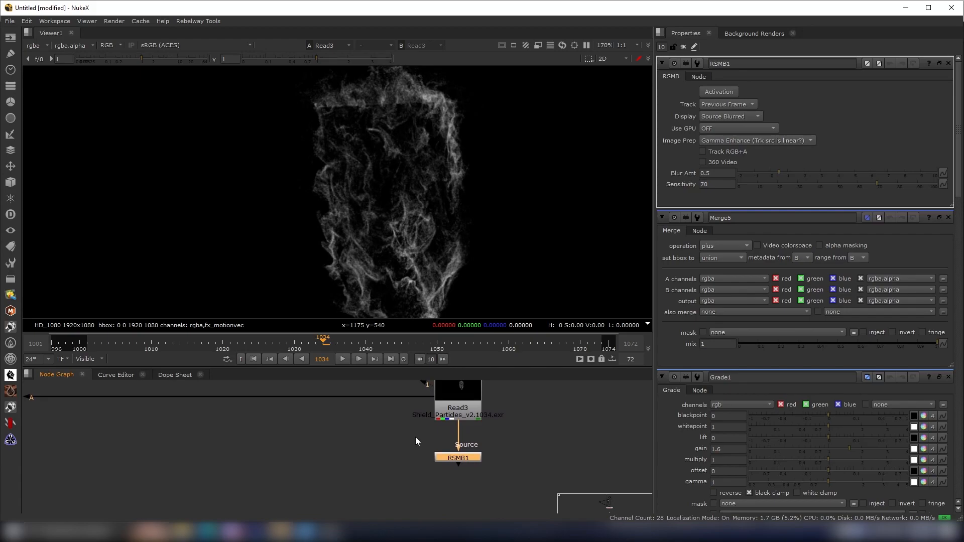
# - View the RSMB motion blur output in the viewer and inspect the blurred shield particles closely
pyautogui.moveTo(520, 441); pyautogui.dragTo(419, 474)
pyautogui.scroll(-2, 490, 457)
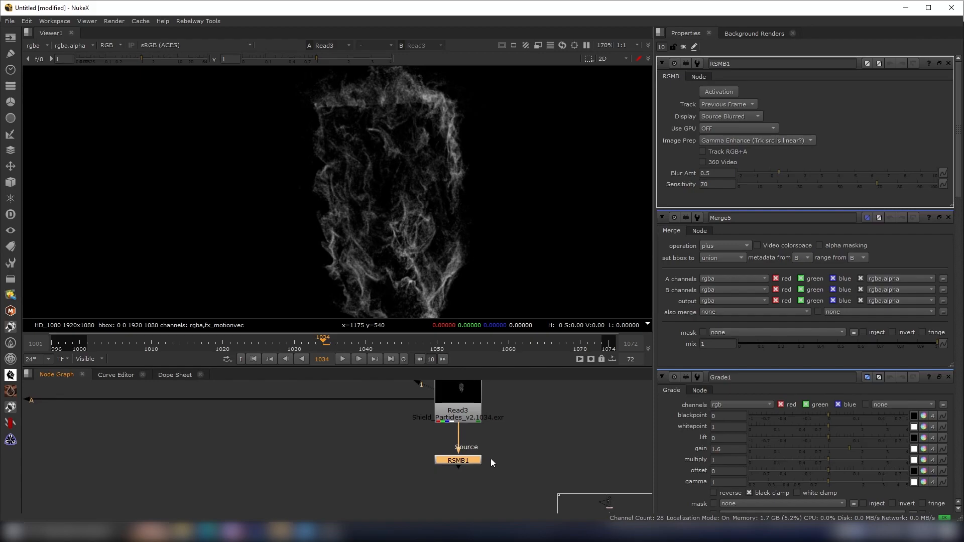
pyautogui.scroll(-1, 488, 457)
pyautogui.scroll(3, 494, 474)
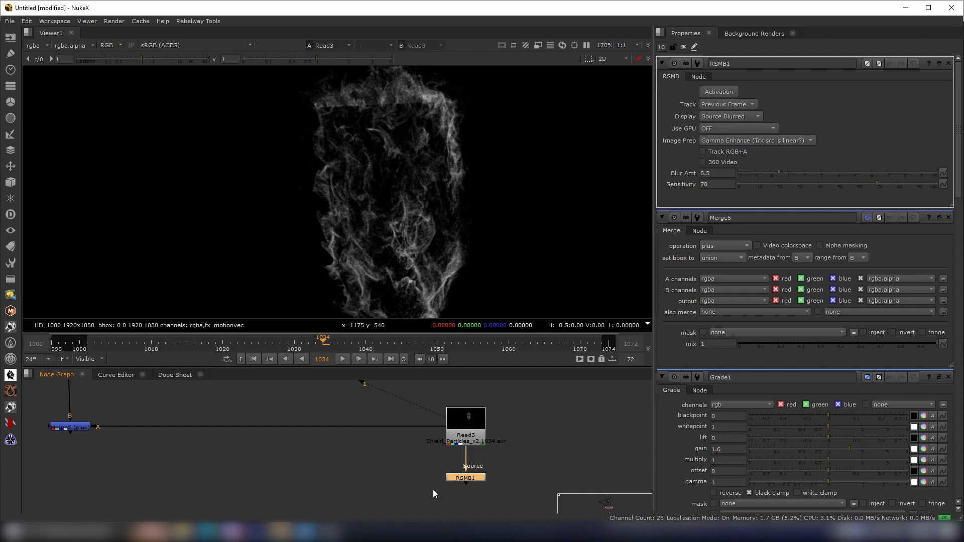
pyautogui.scroll(3, 467, 483)
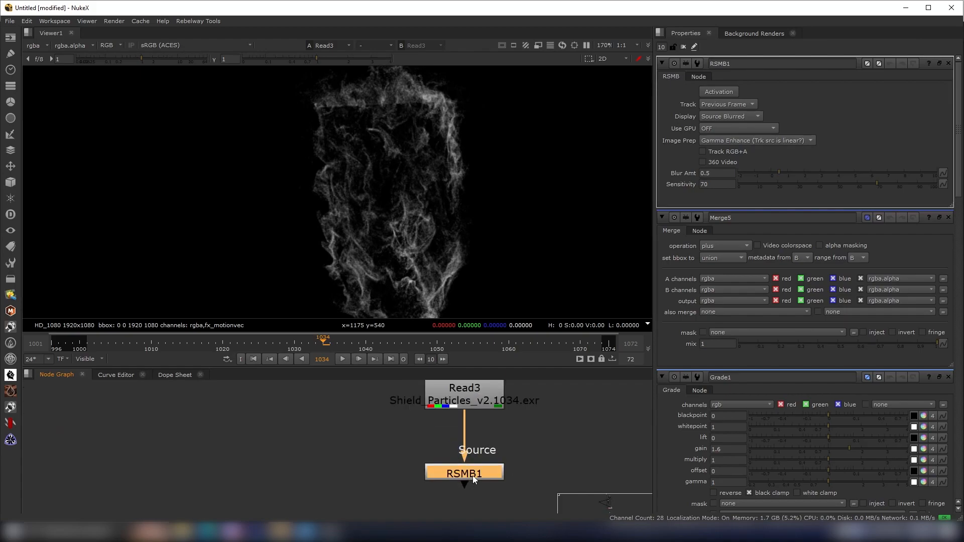
pyautogui.press('2')
pyautogui.scroll(3, 309, 235)
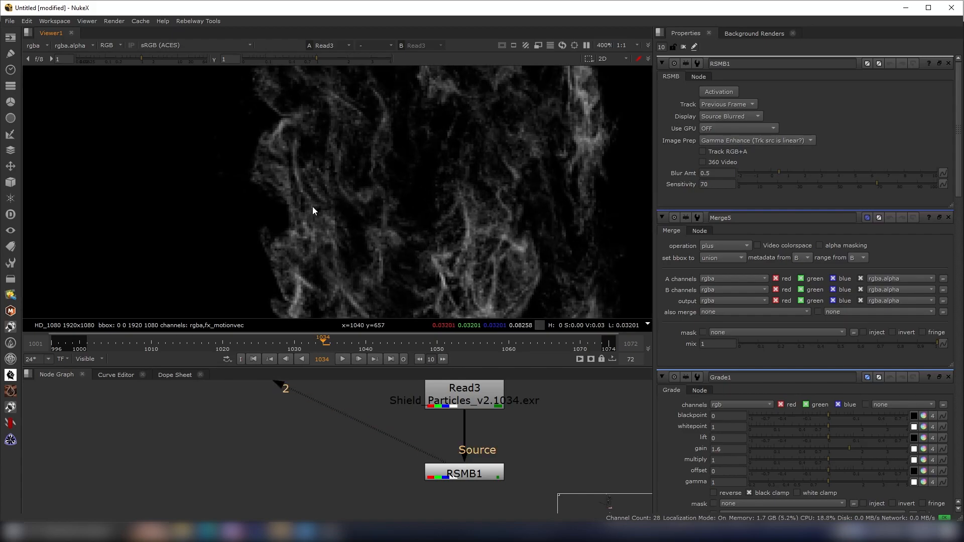
pyautogui.scroll(2, 311, 205)
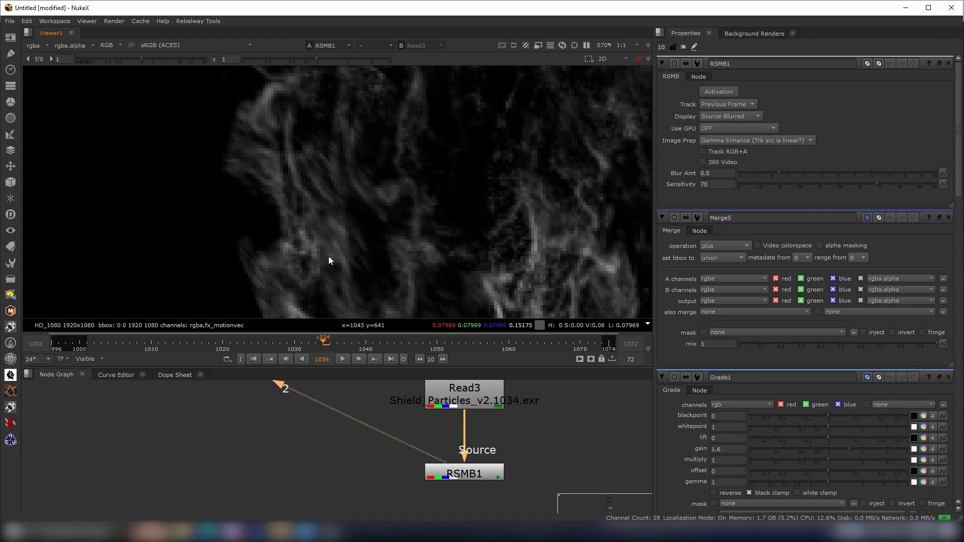
pyautogui.scroll(-2, 349, 230)
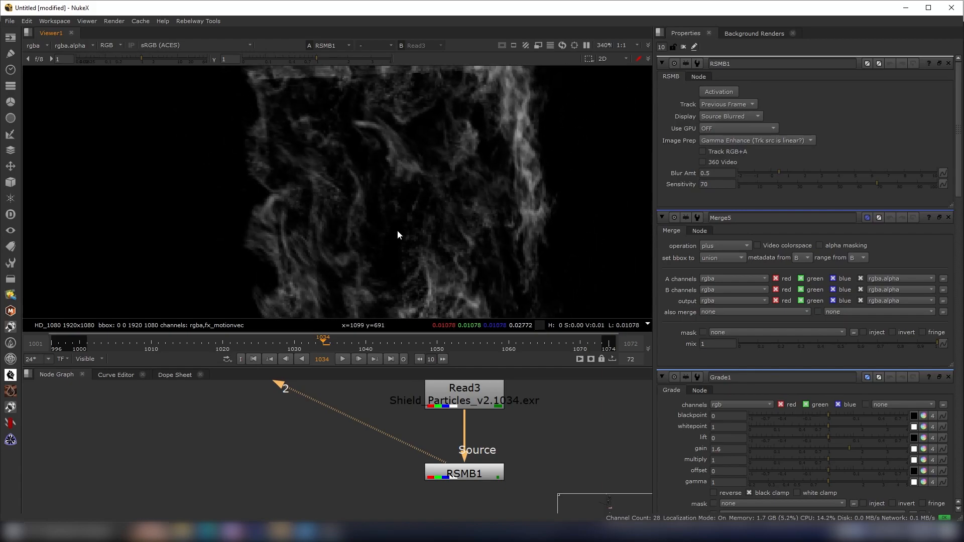
pyautogui.scroll(2, 502, 182)
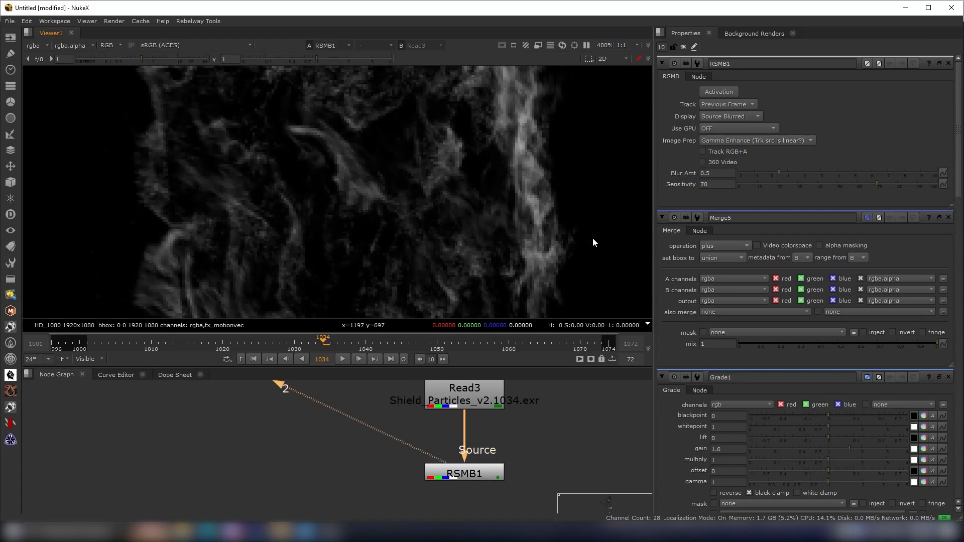
pyautogui.scroll(1, 516, 173)
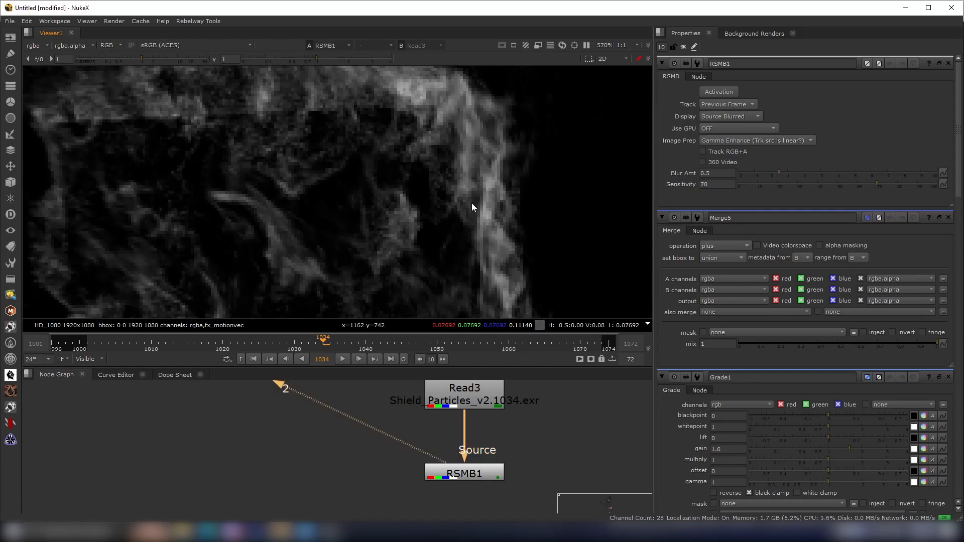
pyautogui.scroll(-1, 349, 483)
pyautogui.moveTo(352, 487); pyautogui.dragTo(375, 445, button='middle')
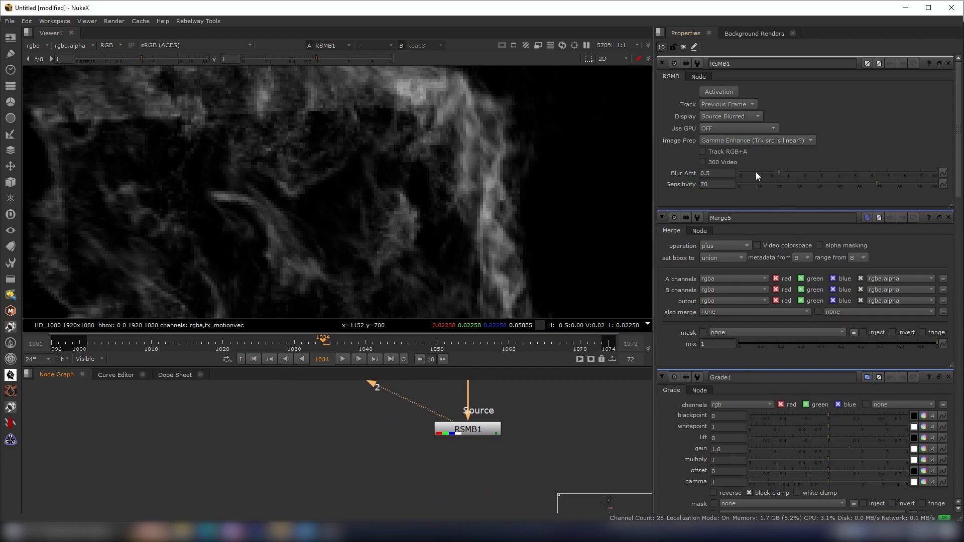
# - Set the RSMB node's Blur Amt to 0.95 and its Sensitivity to 25
pyautogui.click(804, 173)
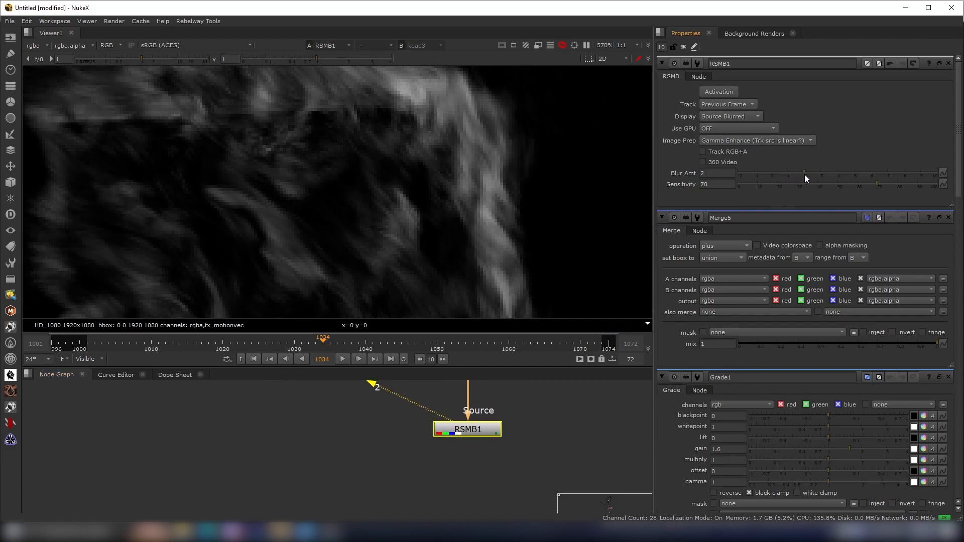
pyautogui.moveTo(806, 174); pyautogui.dragTo(786, 176)
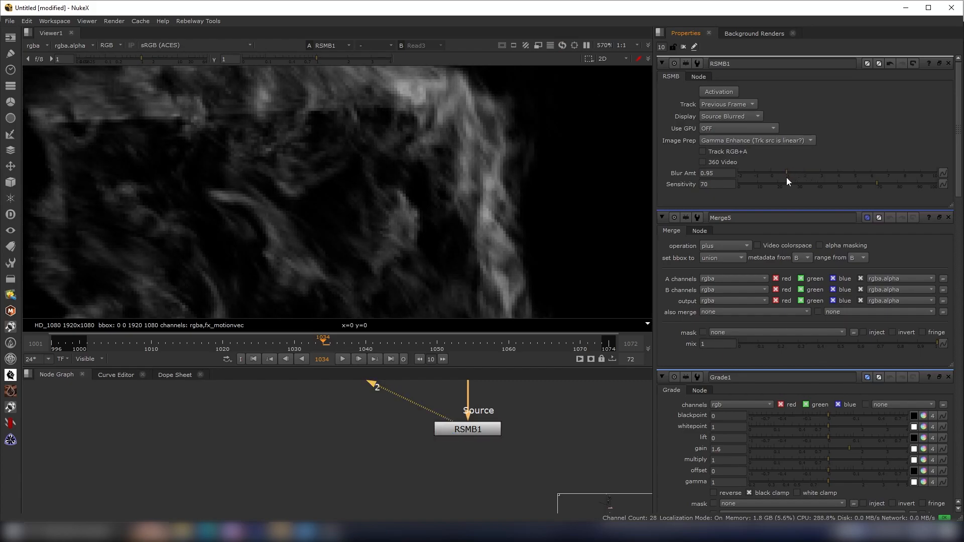
pyautogui.scroll(-3, 392, 234)
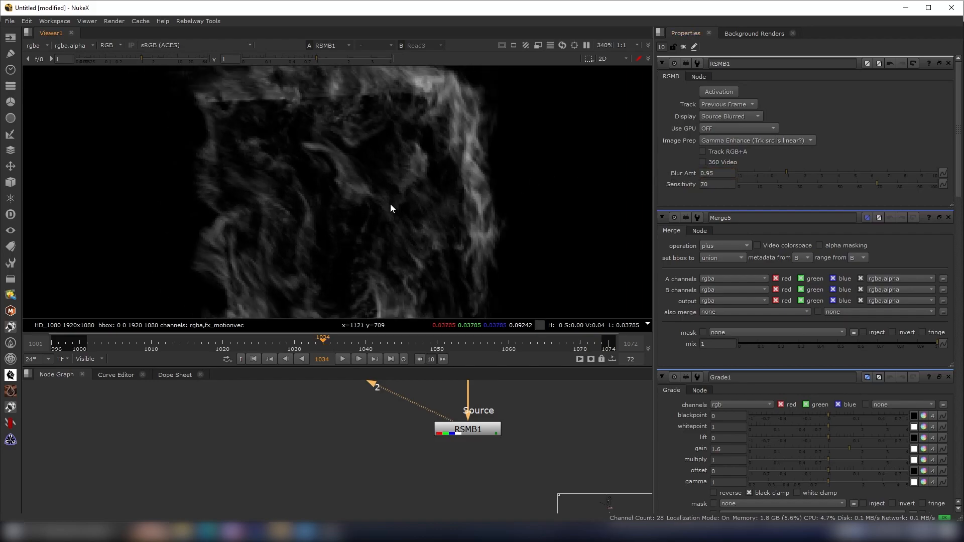
pyautogui.scroll(-2, 389, 203)
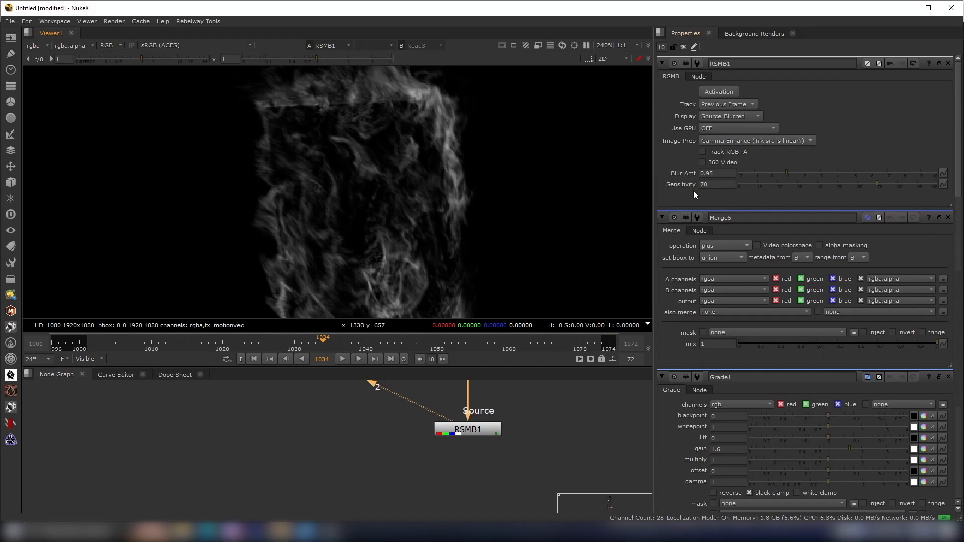
pyautogui.moveTo(829, 182); pyautogui.dragTo(692, 189)
pyautogui.write('25')
pyautogui.press('Return')
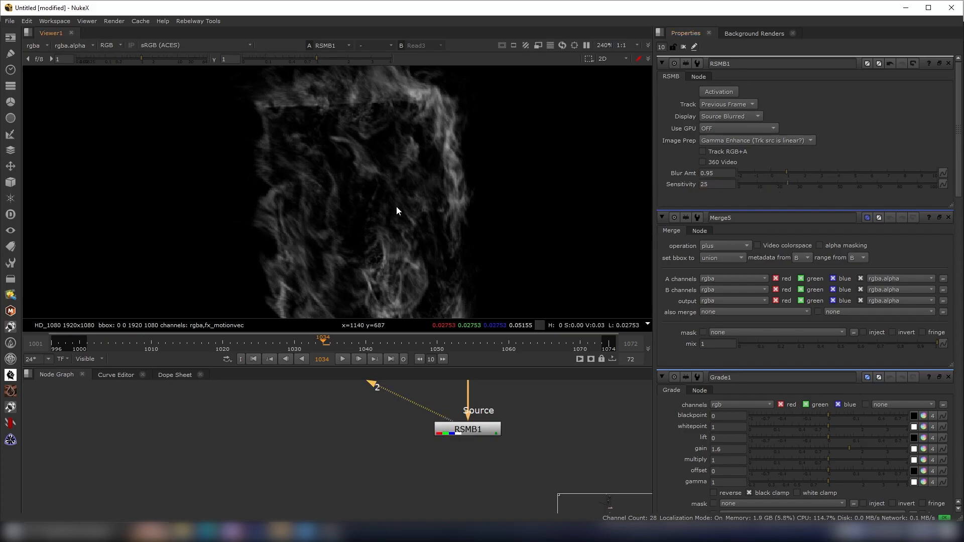
pyautogui.scroll(2, 435, 163)
pyautogui.scroll(-3, 507, 199)
pyautogui.scroll(-3, 507, 199)
pyautogui.scroll(-5, 457, 439)
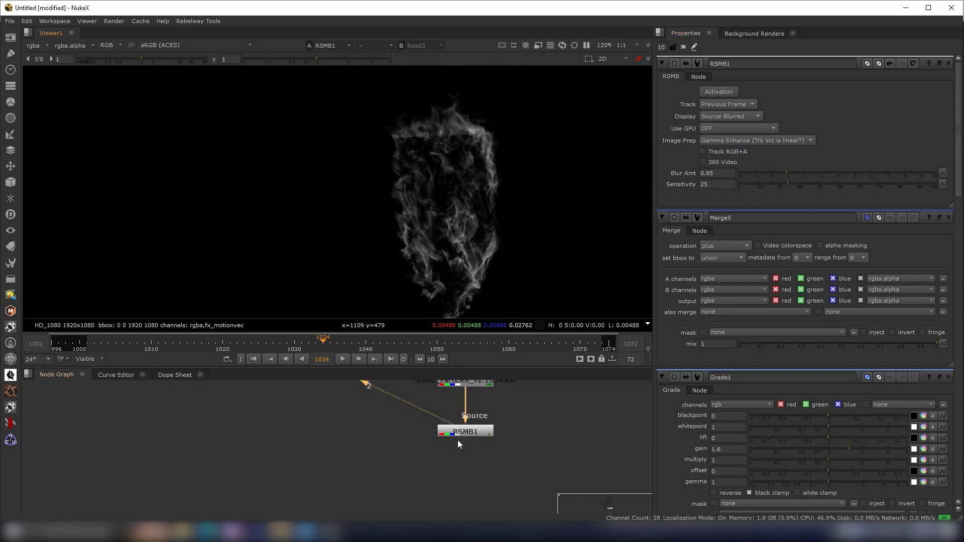
pyautogui.scroll(3, 424, 421)
pyautogui.scroll(-1, 409, 450)
pyautogui.moveTo(412, 497); pyautogui.dragTo(436, 447, button='middle')
pyautogui.scroll(1, 437, 448)
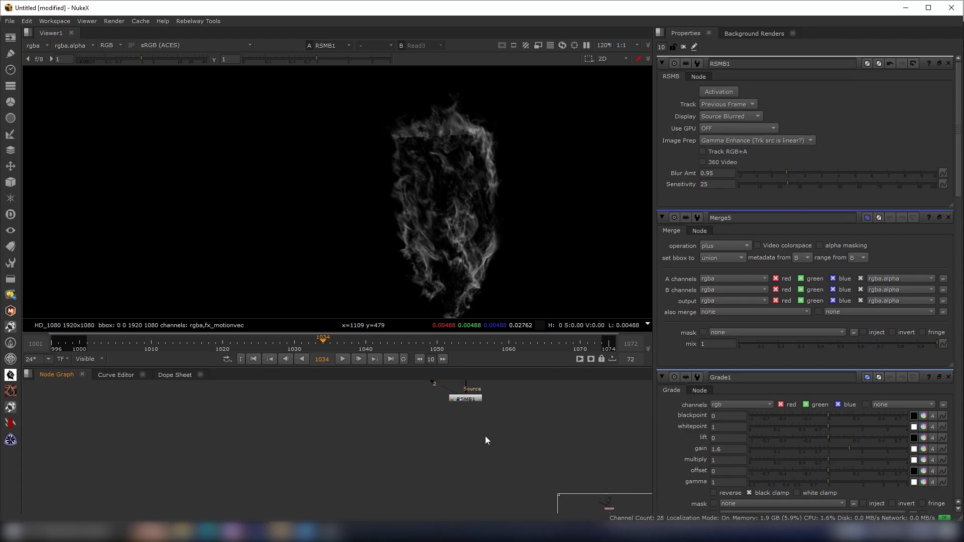
pyautogui.moveTo(436, 434); pyautogui.dragTo(431, 440, button='middle')
pyautogui.press('m')
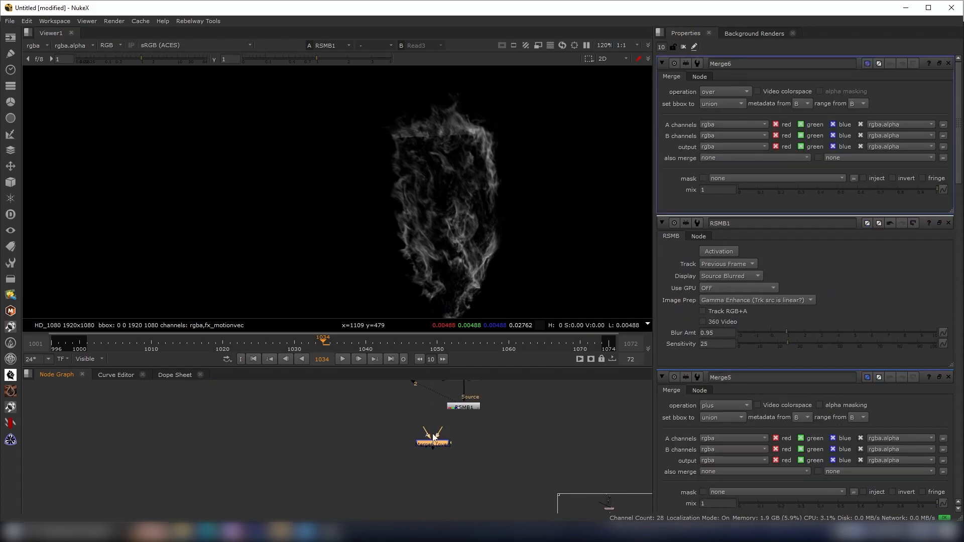
pyautogui.press('Delete')
pyautogui.moveTo(426, 453); pyautogui.dragTo(435, 468, button='middle')
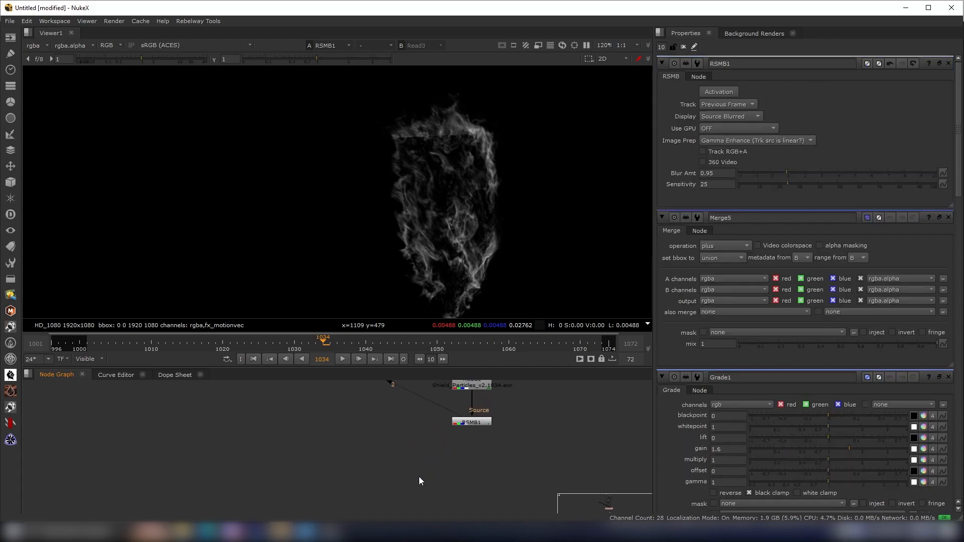
# - Add a Grade node after the RSMB node and set its gamma to 1.32 and gain to 0.96
pyautogui.press('g')
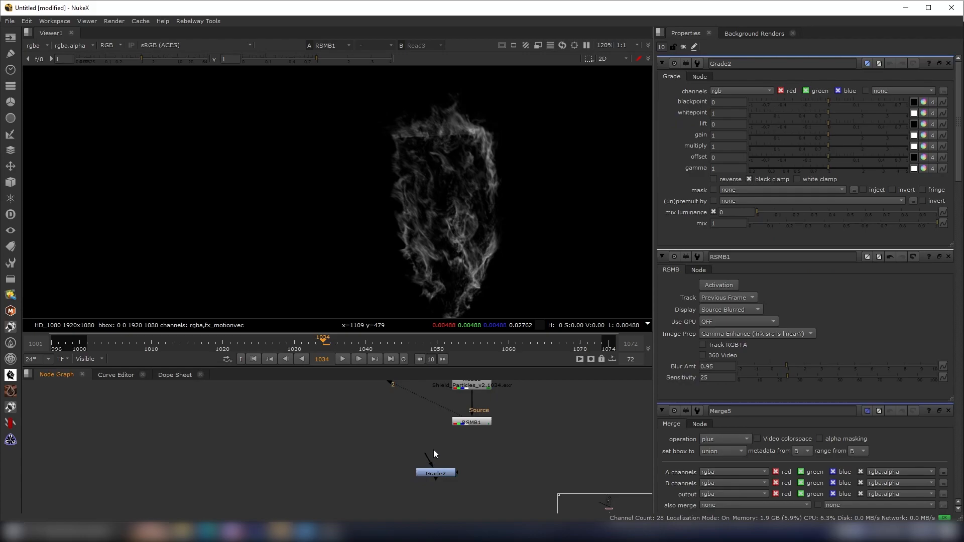
pyautogui.moveTo(434, 450); pyautogui.dragTo(462, 427)
pyautogui.moveTo(449, 472); pyautogui.dragTo(398, 454)
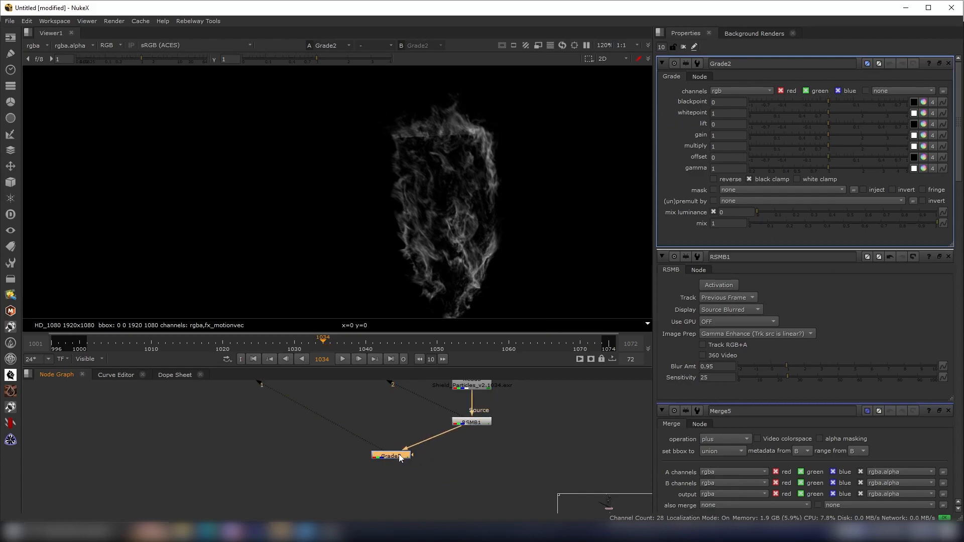
pyautogui.press('1')
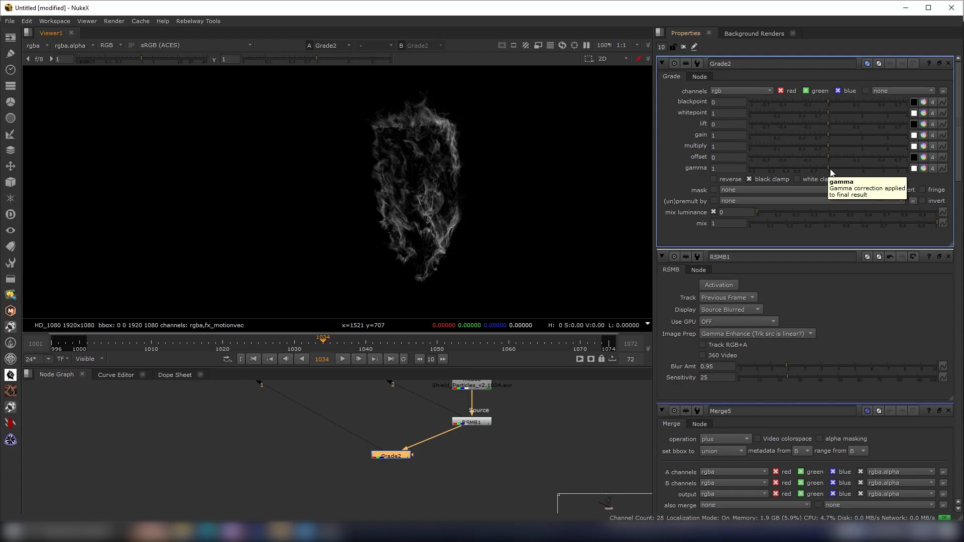
pyautogui.moveTo(830, 169); pyautogui.dragTo(842, 170)
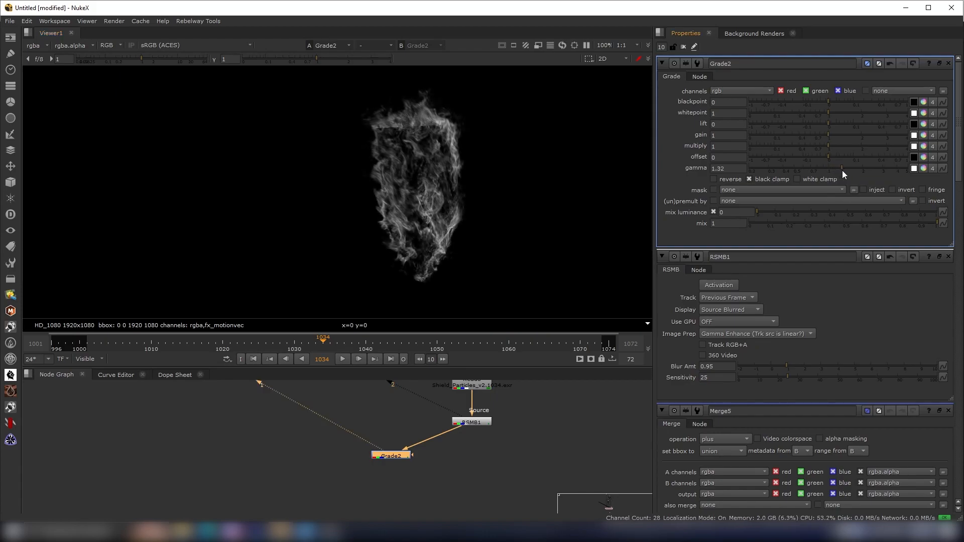
pyautogui.click(730, 168)
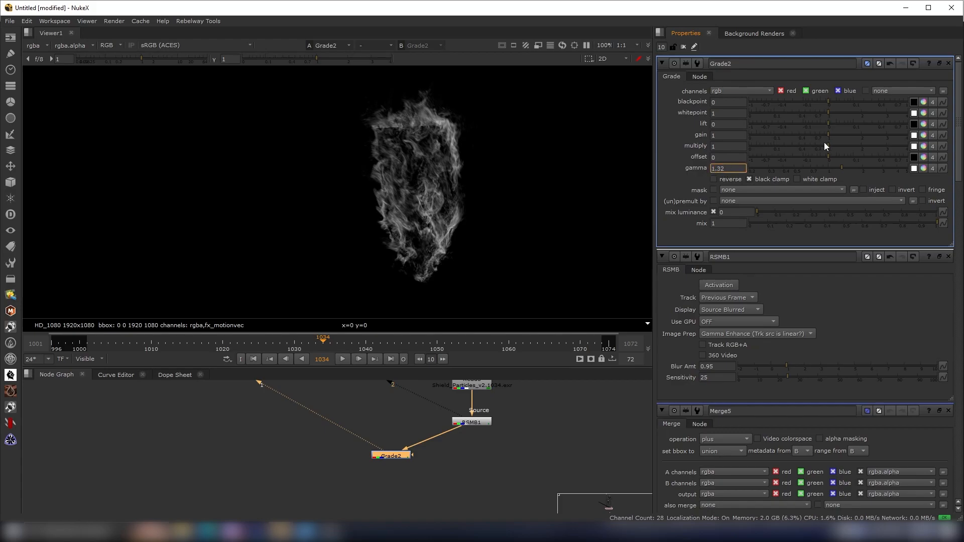
pyautogui.moveTo(831, 138); pyautogui.dragTo(824, 134)
pyautogui.scroll(3, 452, 189)
pyautogui.scroll(1, 444, 408)
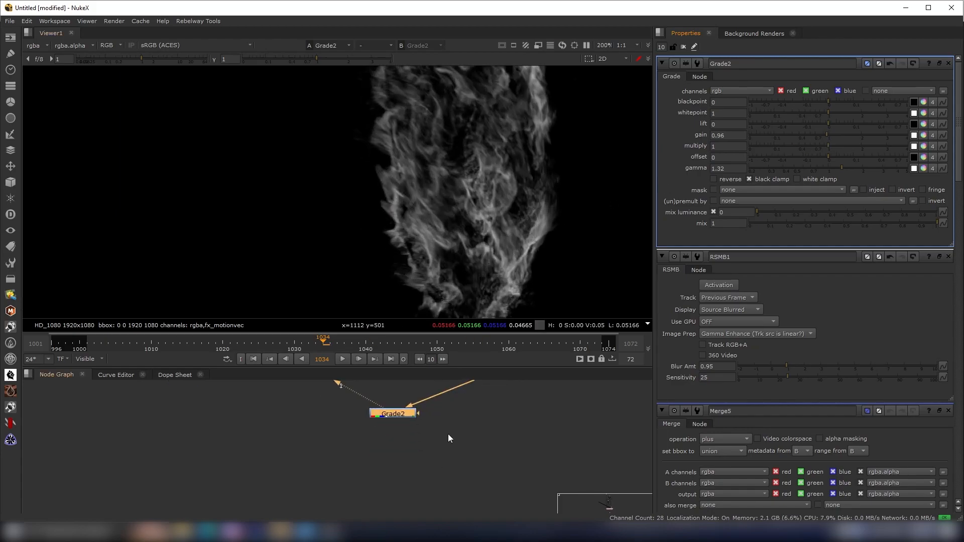
# - Compare the motion-blurred and graded particles, then add a second Grade node below the first Grade
pyautogui.moveTo(501, 381); pyautogui.dragTo(447, 472, button='middle')
pyautogui.press('2')
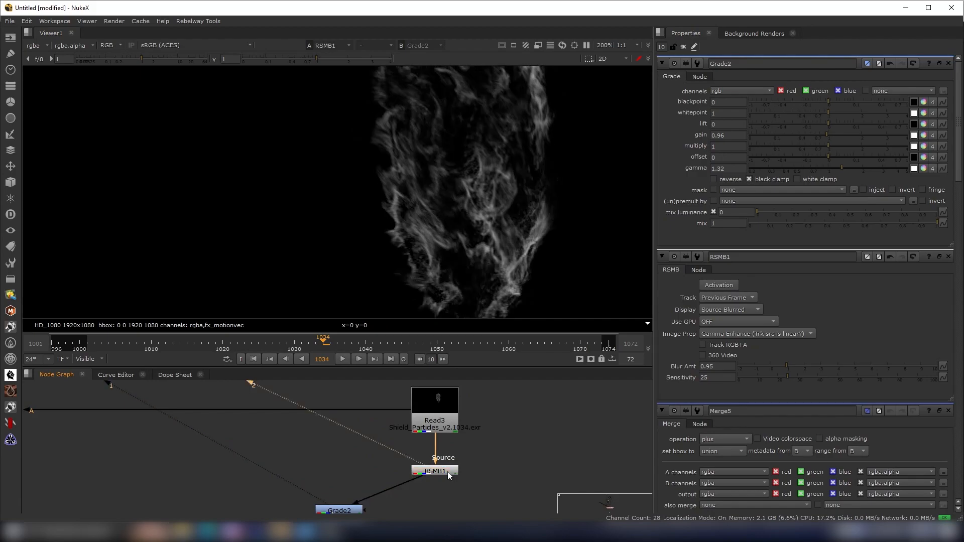
pyautogui.press('1')
pyautogui.scroll(2, 513, 174)
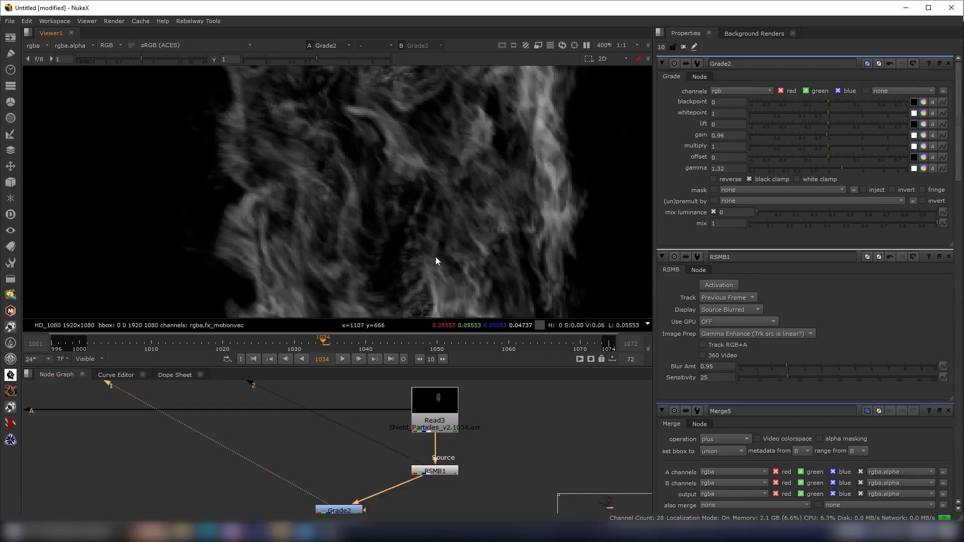
pyautogui.scroll(-2, 380, 501)
pyautogui.moveTo(380, 504); pyautogui.dragTo(438, 442, button='middle')
pyautogui.scroll(1, 434, 437)
pyautogui.click(410, 443)
pyautogui.moveTo(411, 443); pyautogui.dragTo(407, 459)
pyautogui.press('g')
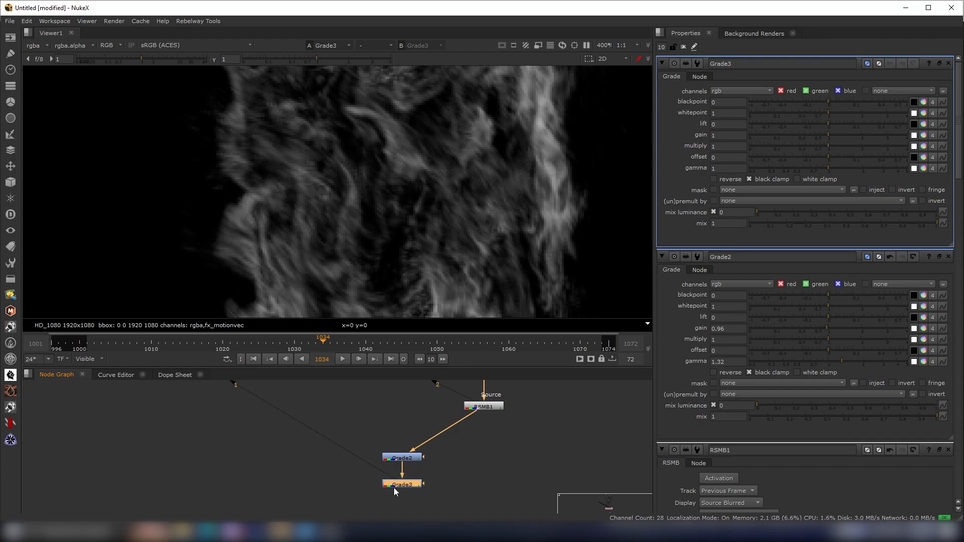
pyautogui.scroll(-3, 519, 255)
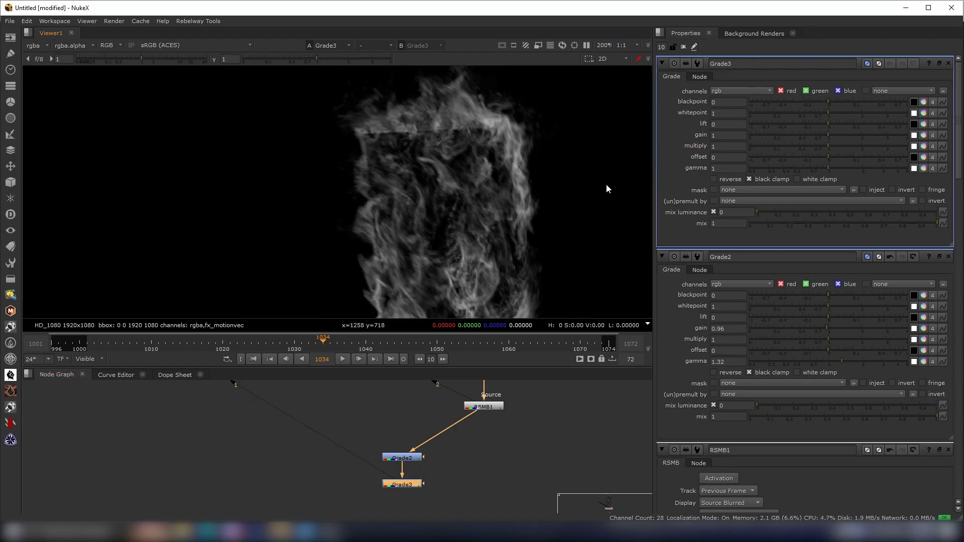
# - Tint the shield particles orange by setting the second Grade's gain to 1, 0.631072, 0
pyautogui.click(924, 135)
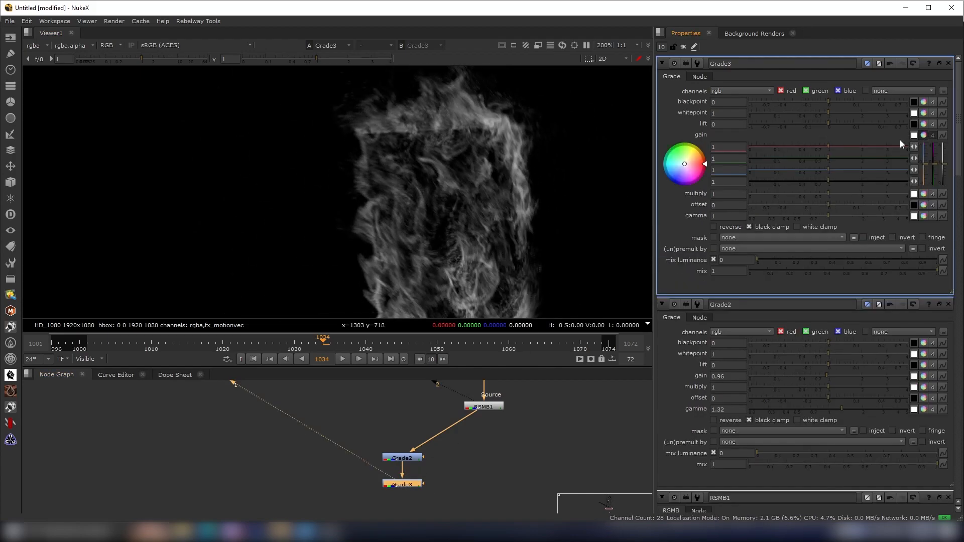
pyautogui.moveTo(690, 165); pyautogui.dragTo(687, 159)
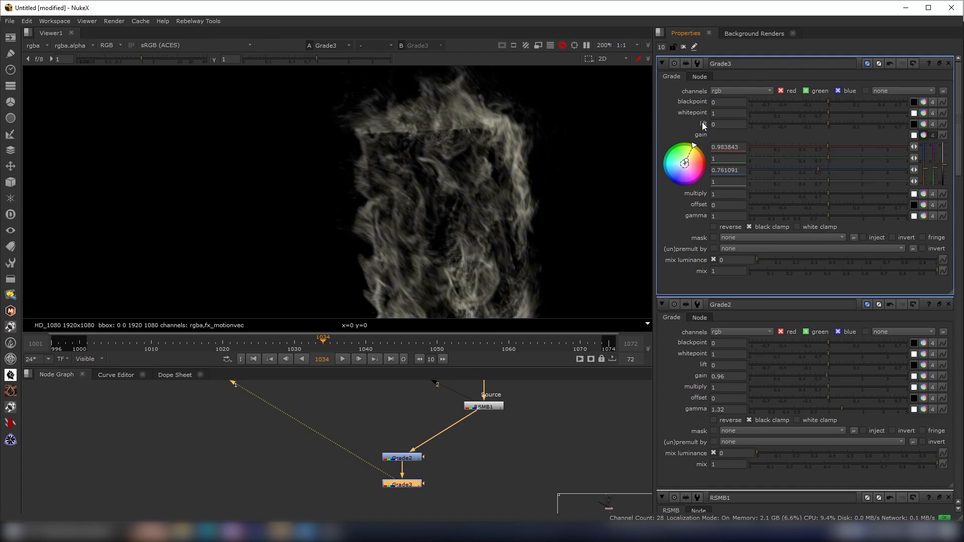
pyautogui.moveTo(715, 110); pyautogui.dragTo(855, 20)
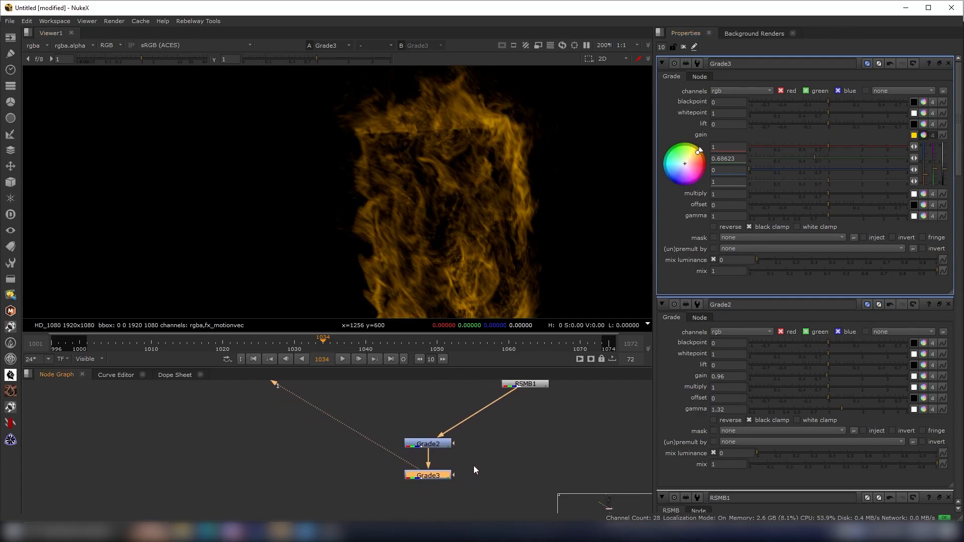
pyautogui.scroll(-2, 468, 466)
pyautogui.scroll(3, 488, 472)
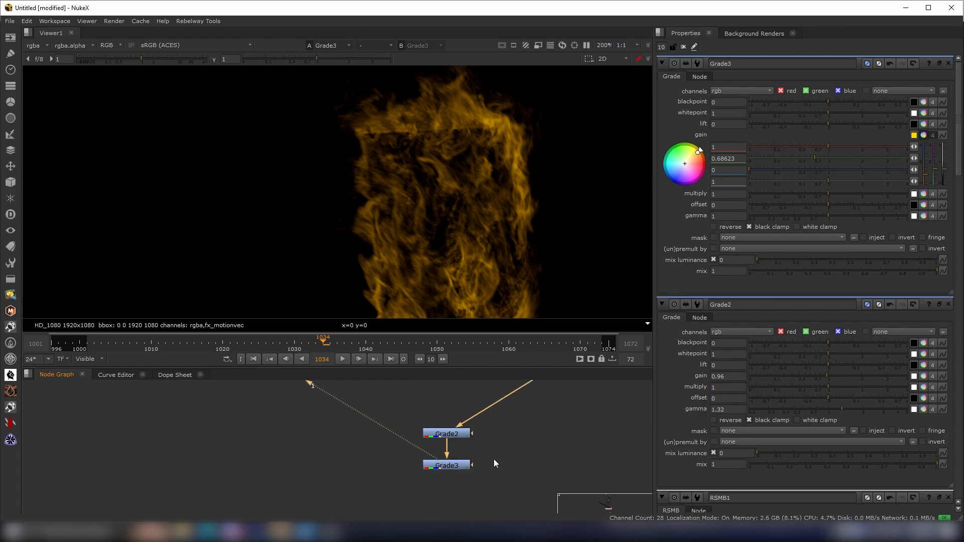
pyautogui.click(351, 494)
pyautogui.scroll(-3, 476, 177)
pyautogui.scroll(1, 444, 191)
pyautogui.moveTo(697, 152); pyautogui.dragTo(748, 109)
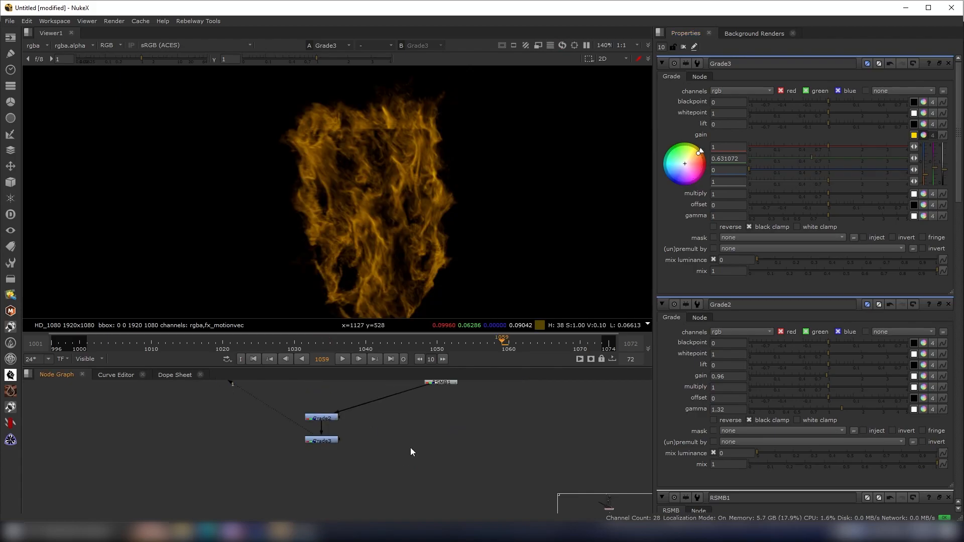
# - Add a third Grade node branching from the RSMB node's output
pyautogui.press('g')
pyautogui.moveTo(387, 477); pyautogui.dragTo(410, 409)
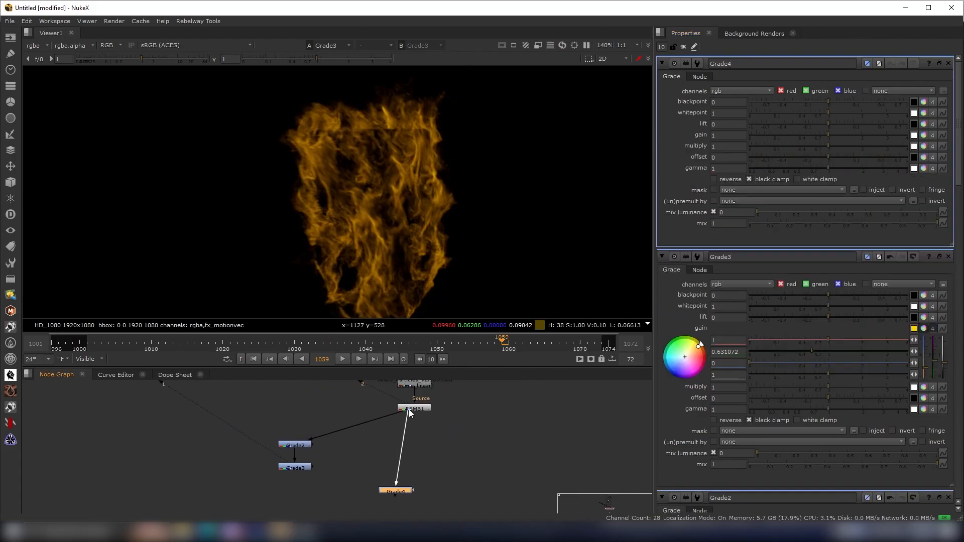
pyautogui.moveTo(402, 488); pyautogui.dragTo(413, 492)
# - Compare the particle output of the second Grade node with the new Grade branch in the viewer
pyautogui.moveTo(336, 452); pyautogui.dragTo(246, 433)
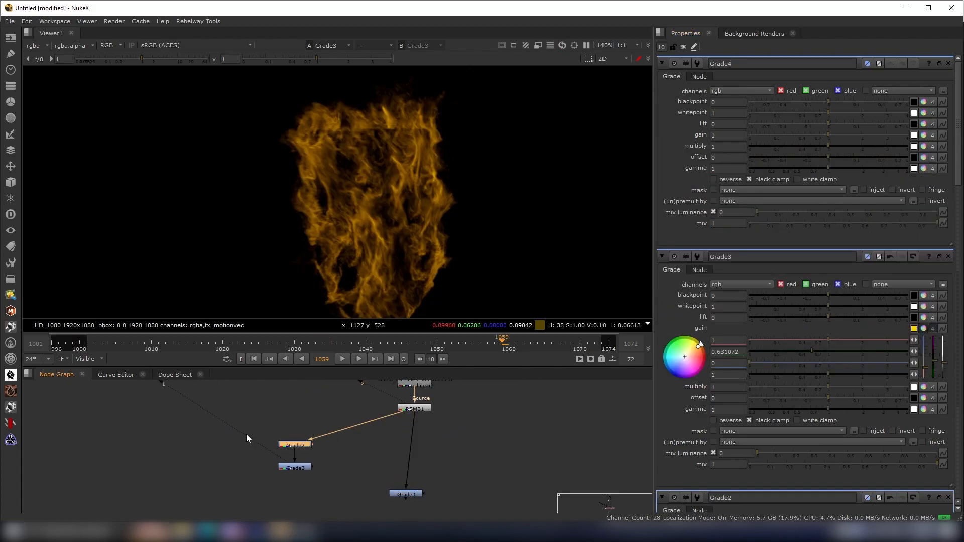
pyautogui.press('1')
pyautogui.moveTo(338, 452); pyautogui.dragTo(248, 432)
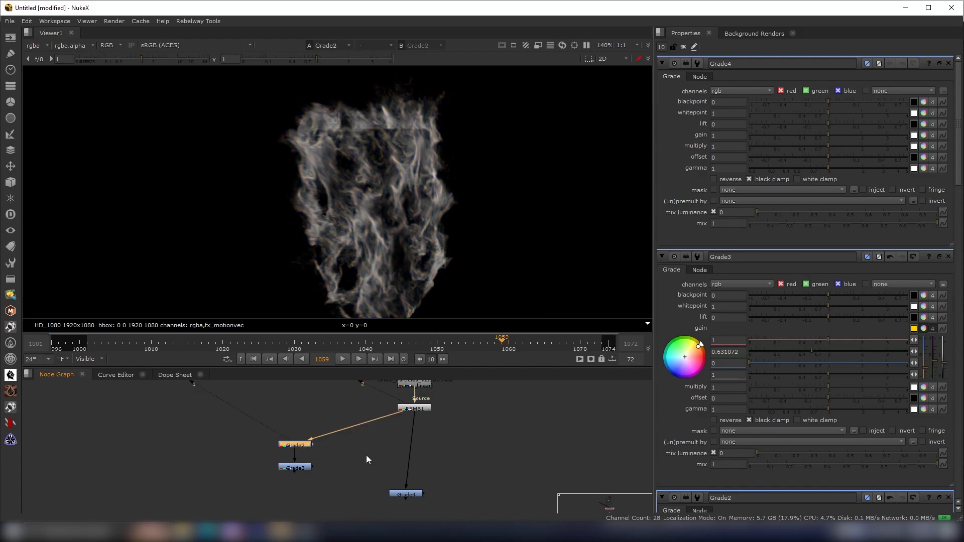
pyautogui.scroll(2, 398, 478)
pyautogui.moveTo(399, 478); pyautogui.dragTo(367, 444, button='middle')
pyautogui.moveTo(332, 438); pyautogui.dragTo(452, 491)
# - View the new Grade node and set its gain to 1.84, multiply to 1.34 and gamma to 0.445
pyautogui.press('1')
pyautogui.click(398, 475)
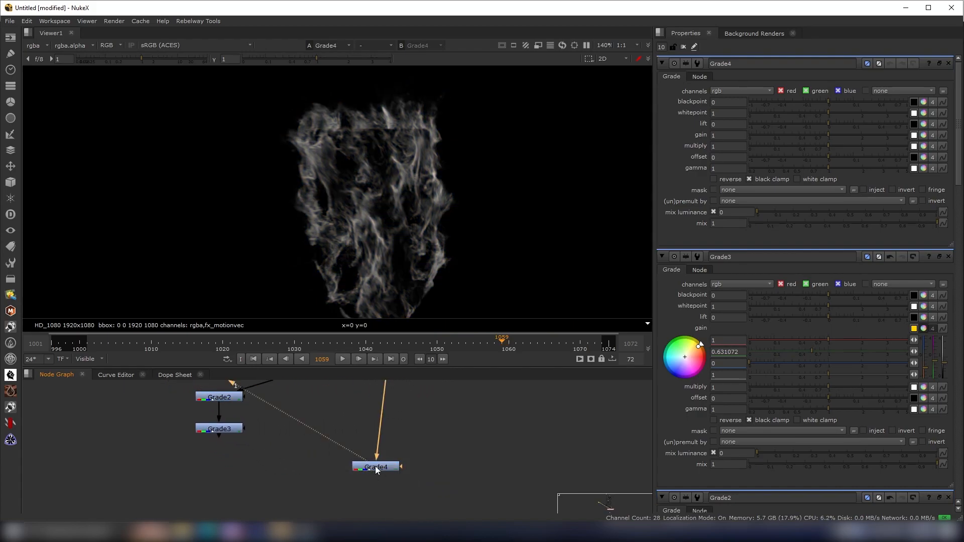
pyautogui.moveTo(841, 166); pyautogui.dragTo(788, 170)
pyautogui.moveTo(829, 135)
pyautogui.mouseDown()
pyautogui.moveTo(855, 135)
pyautogui.moveTo(838, 147)
pyautogui.moveTo(852, 149)
pyautogui.moveTo(840, 147)
pyautogui.mouseUp()
pyautogui.moveTo(402, 212); pyautogui.dragTo(427, 181, button='middle')
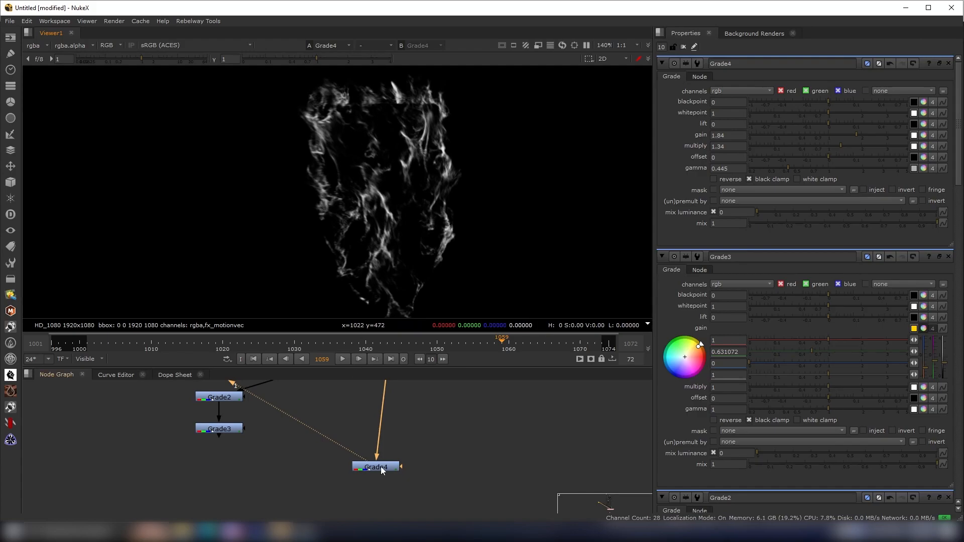
# - Combine the orange-tinted Grade3 (B) and the new Grade4 (A) with a Merge node set to plus
pyautogui.moveTo(380, 466); pyautogui.dragTo(387, 474)
pyautogui.moveTo(264, 479); pyautogui.dragTo(286, 436, button='middle')
pyautogui.click(270, 440)
pyautogui.press('m')
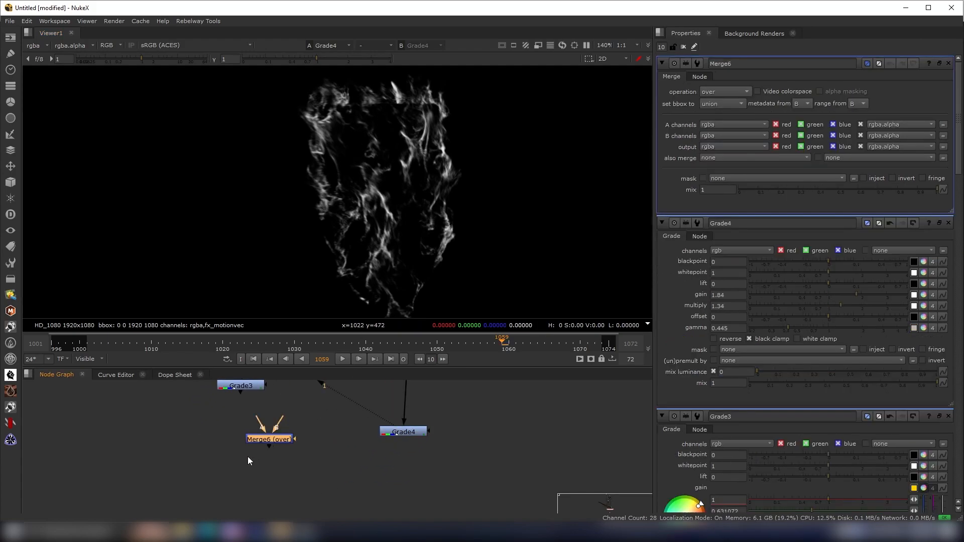
pyautogui.moveTo(235, 466); pyautogui.dragTo(233, 386)
pyautogui.click(229, 444)
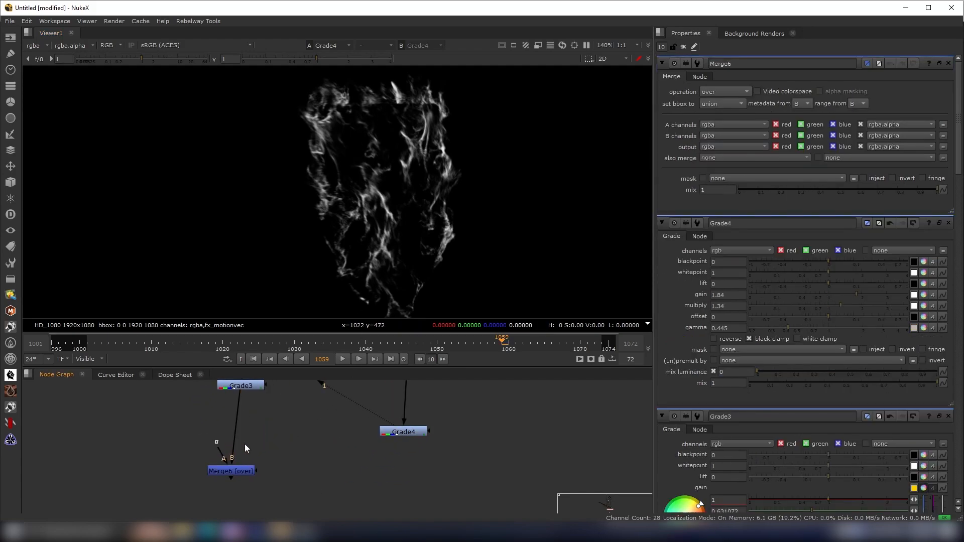
pyautogui.moveTo(229, 456); pyautogui.dragTo(414, 472)
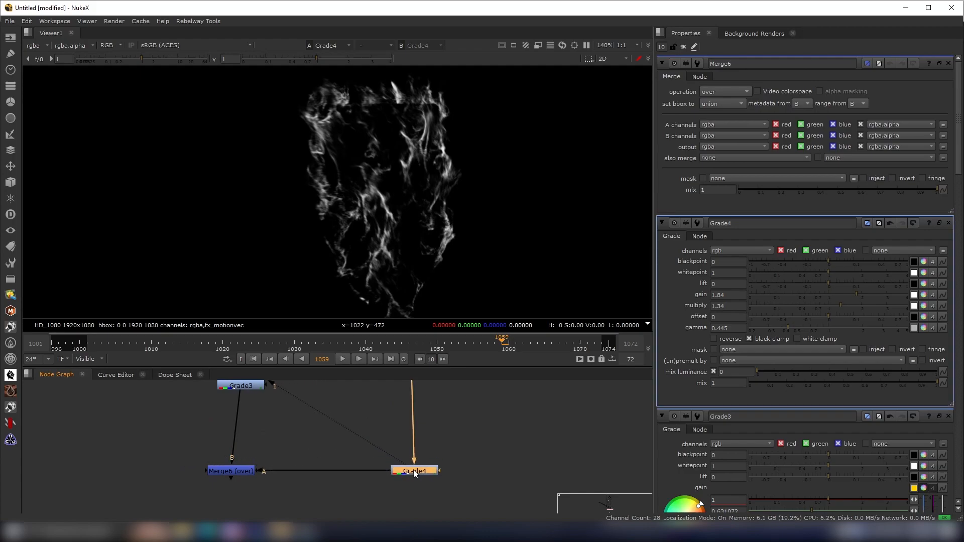
pyautogui.moveTo(231, 472); pyautogui.dragTo(245, 472)
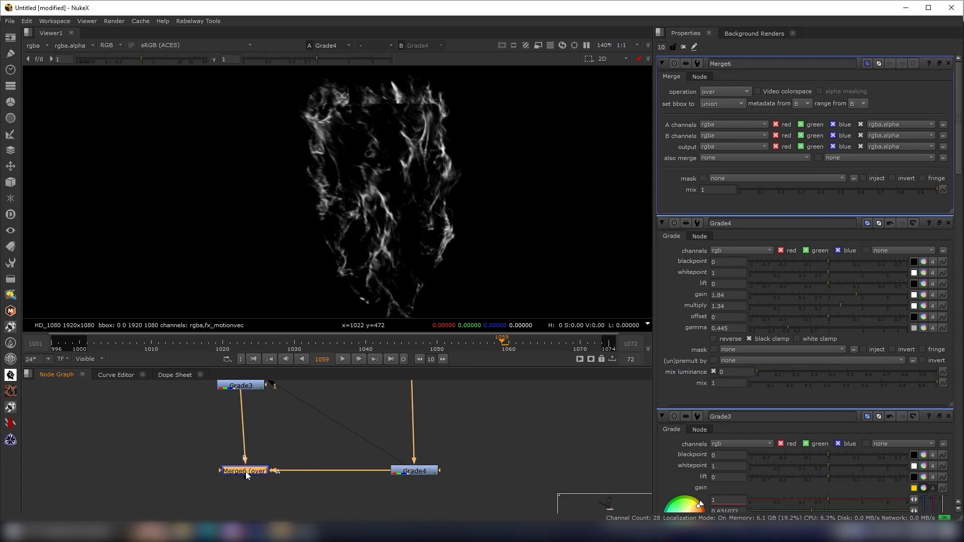
pyautogui.click(721, 91)
pyautogui.click(723, 259)
# - Preview the merged shield particles and scrub through the timeline
pyautogui.moveTo(284, 440); pyautogui.dragTo(152, 511)
pyautogui.press('1')
pyautogui.click(215, 476)
pyautogui.scroll(2, 394, 189)
pyautogui.moveTo(251, 347); pyautogui.dragTo(455, 347)
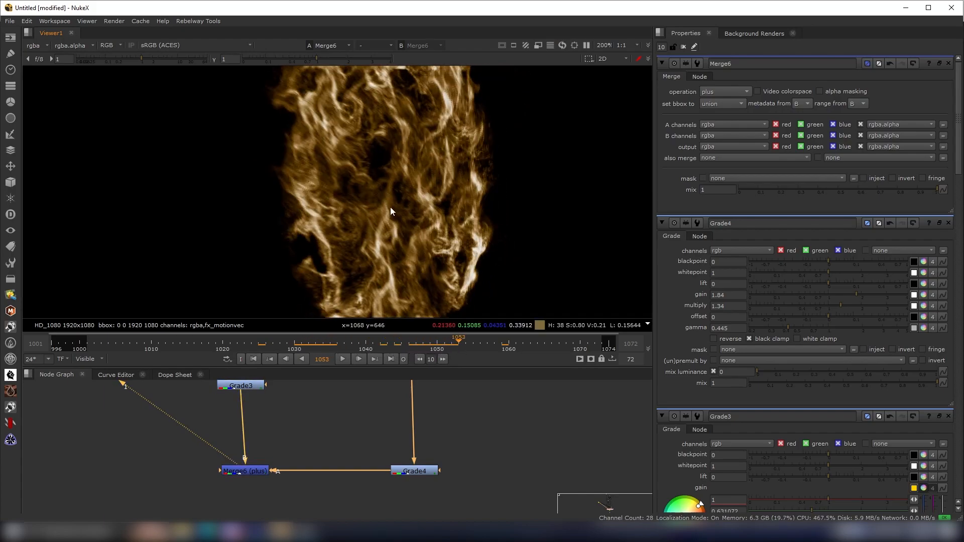
pyautogui.scroll(-3, 411, 221)
pyautogui.scroll(1, 375, 183)
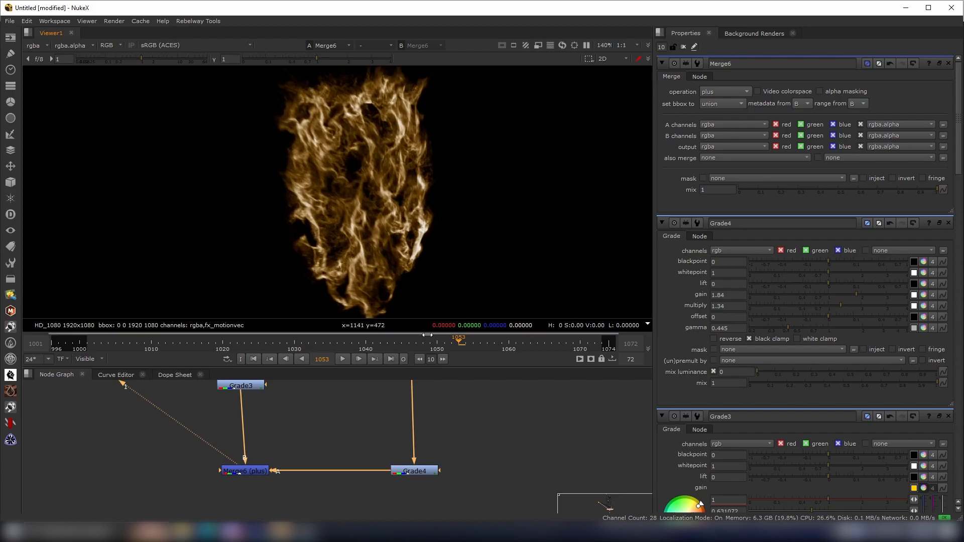
pyautogui.click(513, 350)
pyautogui.moveTo(513, 346)
pyautogui.mouseDown()
pyautogui.moveTo(550, 344)
pyautogui.moveTo(323, 345)
pyautogui.moveTo(509, 346)
pyautogui.mouseUp()
pyautogui.scroll(-3, 348, 460)
pyautogui.scroll(2, 305, 414)
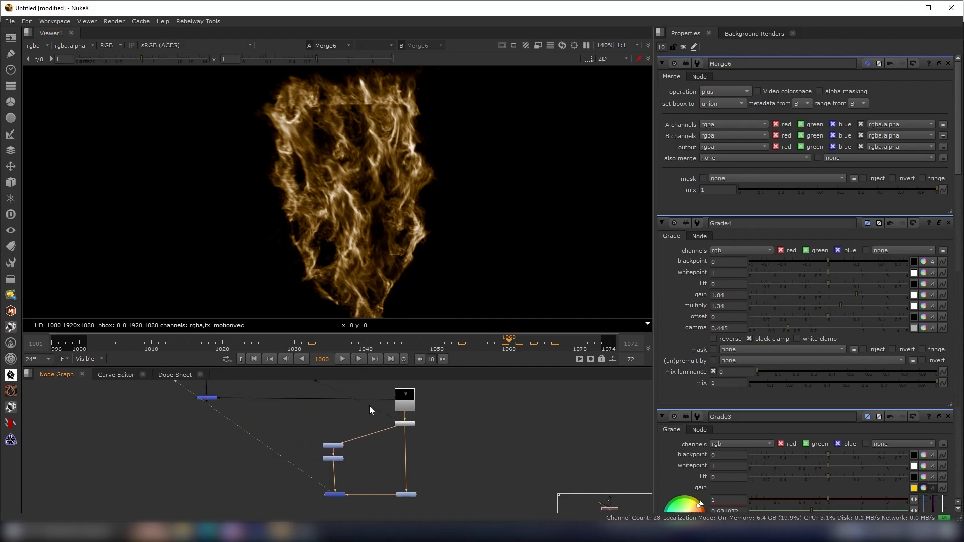
# - Connect the shield particle merge into the main Merge5 composite and view it over the character
pyautogui.scroll(5, 223, 397)
pyautogui.moveTo(395, 406); pyautogui.dragTo(344, 417, button='middle')
pyautogui.scroll(-4, 489, 408)
pyautogui.scroll(1, 489, 408)
pyautogui.moveTo(523, 398); pyautogui.dragTo(384, 493)
pyautogui.scroll(-2, 354, 471)
pyautogui.scroll(4, 449, 485)
pyautogui.scroll(-3, 329, 479)
pyautogui.scroll(-2, 277, 449)
pyautogui.moveTo(212, 443); pyautogui.dragTo(279, 471, button='middle')
pyautogui.scroll(1, 277, 450)
pyautogui.moveTo(279, 416); pyautogui.dragTo(275, 506)
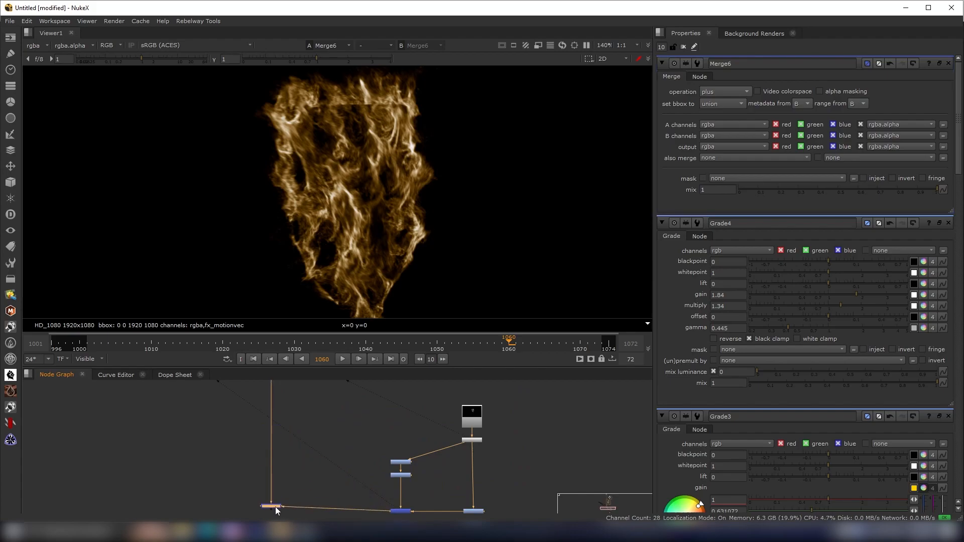
pyautogui.press('1')
pyautogui.scroll(3, 351, 139)
pyautogui.scroll(-3, 362, 175)
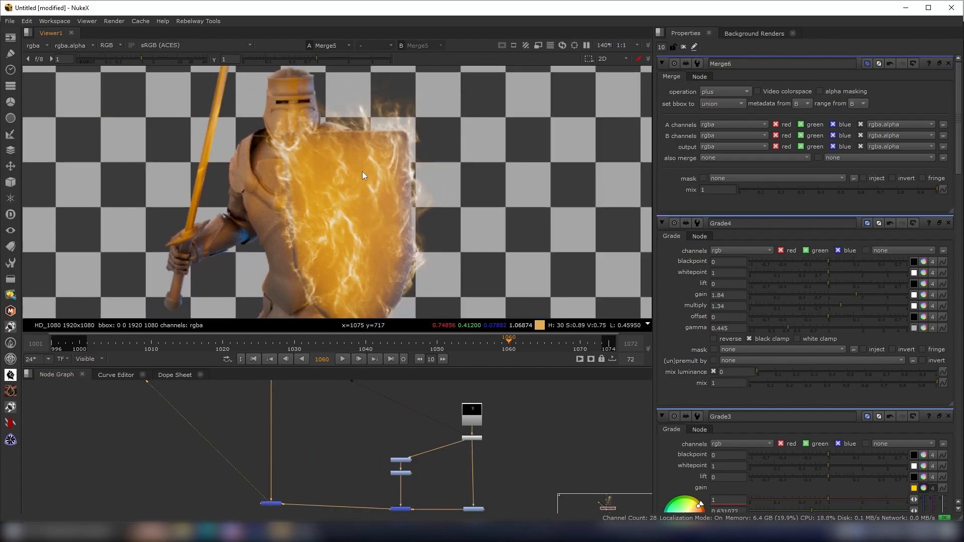
# - Add a ColorCorrect node after the sword particles' RSMB node
pyautogui.click(342, 359)
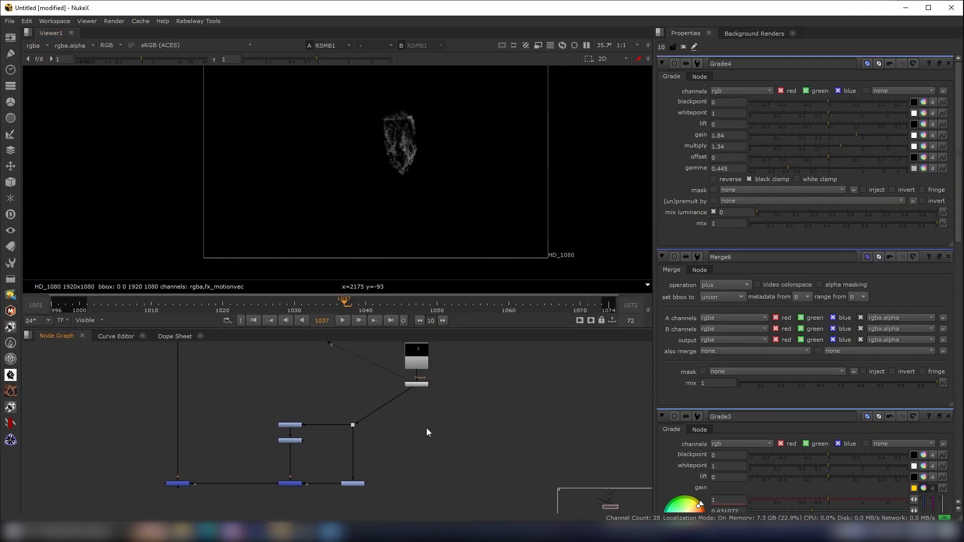
pyautogui.moveTo(427, 432); pyautogui.dragTo(421, 406, button='middle')
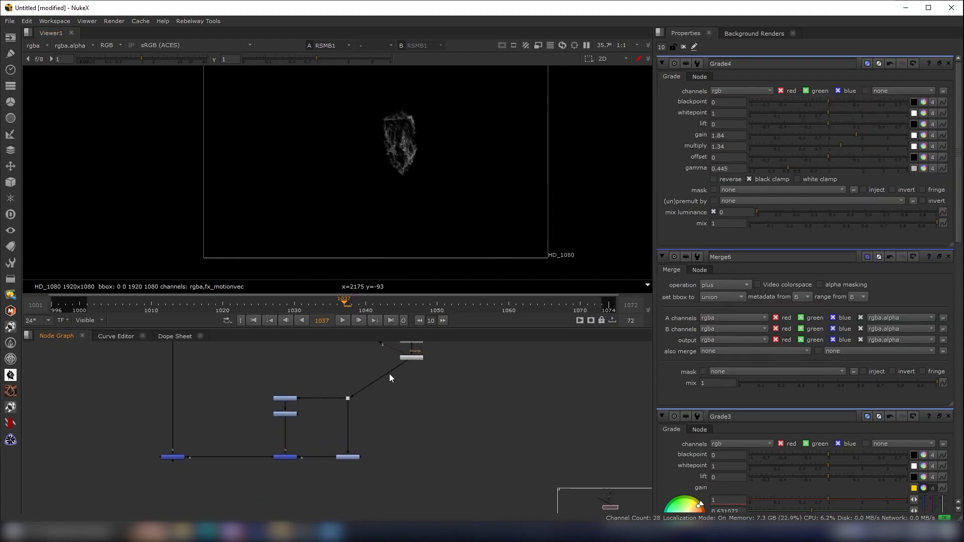
pyautogui.moveTo(305, 415); pyautogui.dragTo(392, 477)
pyautogui.scroll(4, 308, 431)
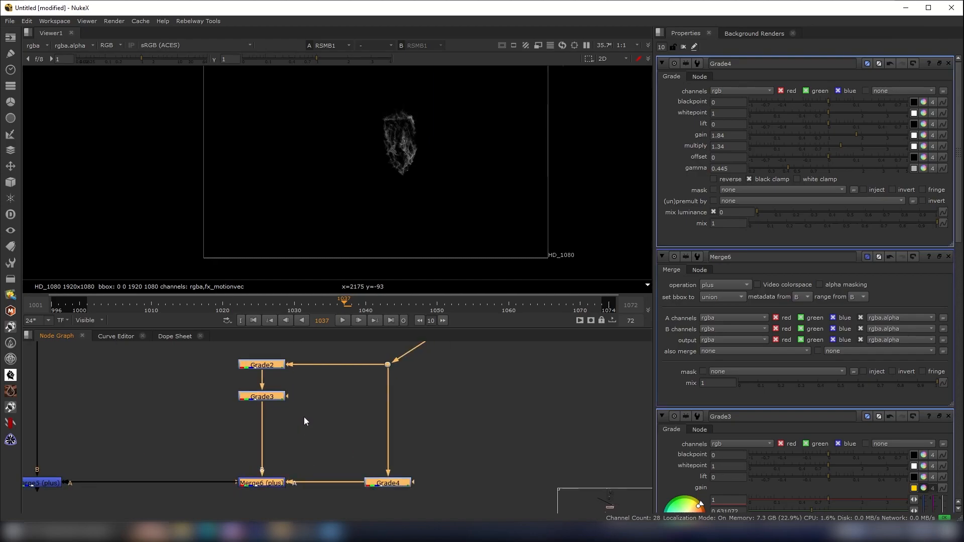
pyautogui.scroll(-4, 303, 422)
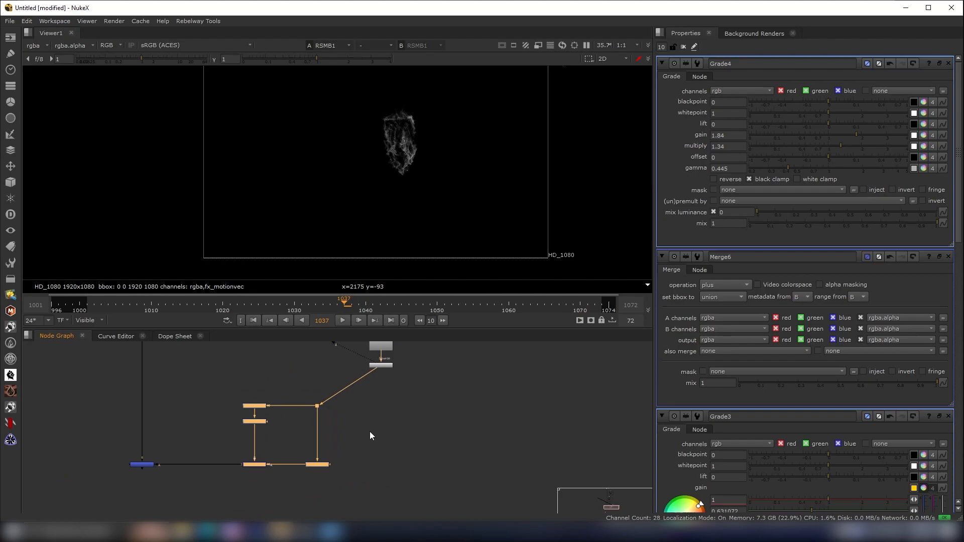
pyautogui.moveTo(373, 441); pyautogui.dragTo(381, 415, button='middle')
pyautogui.click(381, 456)
pyautogui.press('c')
pyautogui.moveTo(375, 451); pyautogui.dragTo(387, 364)
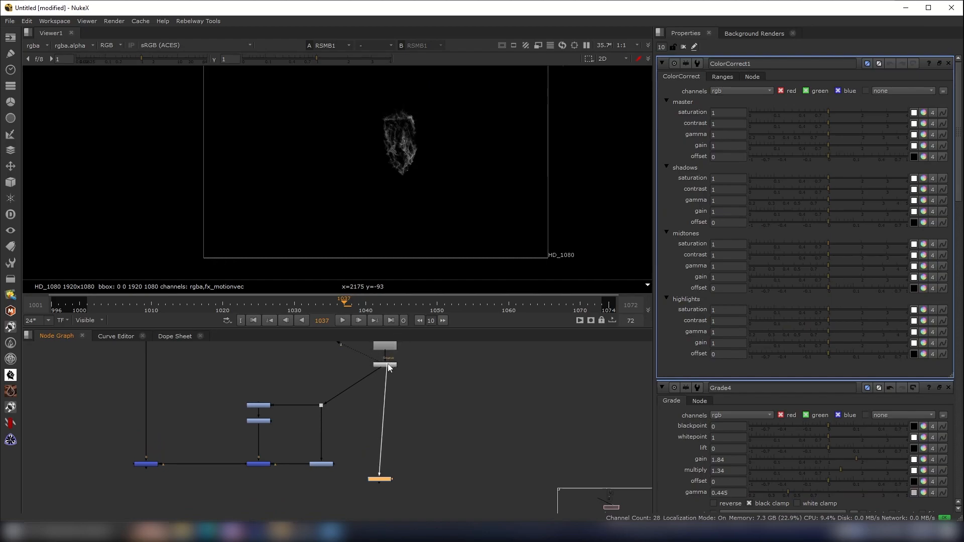
# - View the ColorCorrect node and set its master contrast to 1.6, gamma to 1.28 and gain to 1.46
pyautogui.scroll(3, 387, 363)
pyautogui.scroll(-5, 388, 371)
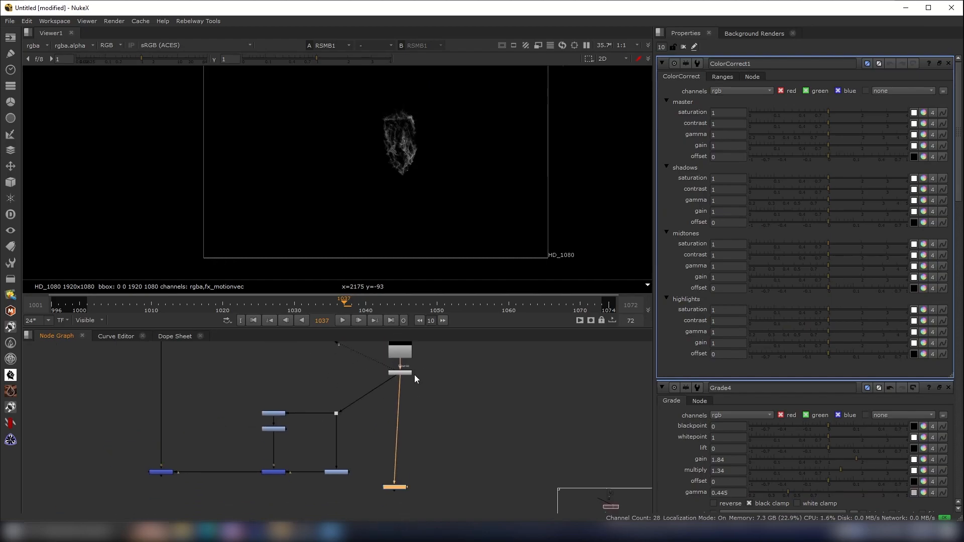
pyautogui.moveTo(393, 450); pyautogui.dragTo(244, 415)
pyautogui.press('1')
pyautogui.scroll(2, 342, 430)
pyautogui.scroll(1, 342, 434)
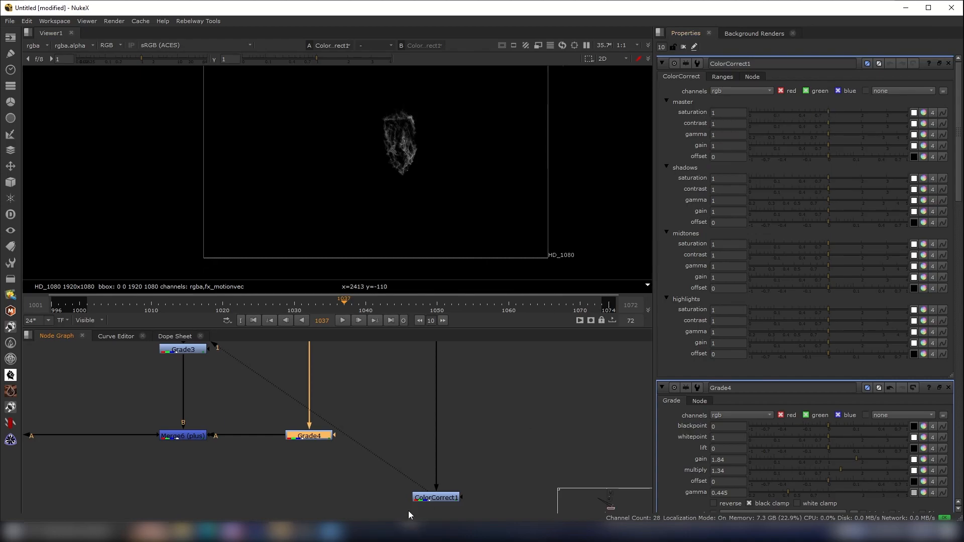
pyautogui.click(429, 498)
pyautogui.scroll(2, 492, 146)
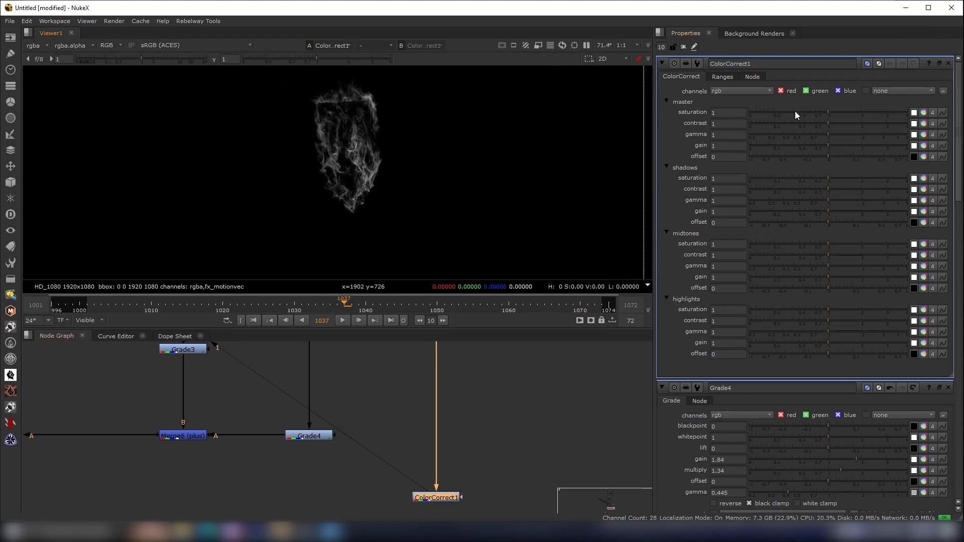
pyautogui.moveTo(829, 123)
pyautogui.mouseDown()
pyautogui.moveTo(856, 126)
pyautogui.moveTo(838, 123)
pyautogui.moveTo(847, 124)
pyautogui.mouseUp()
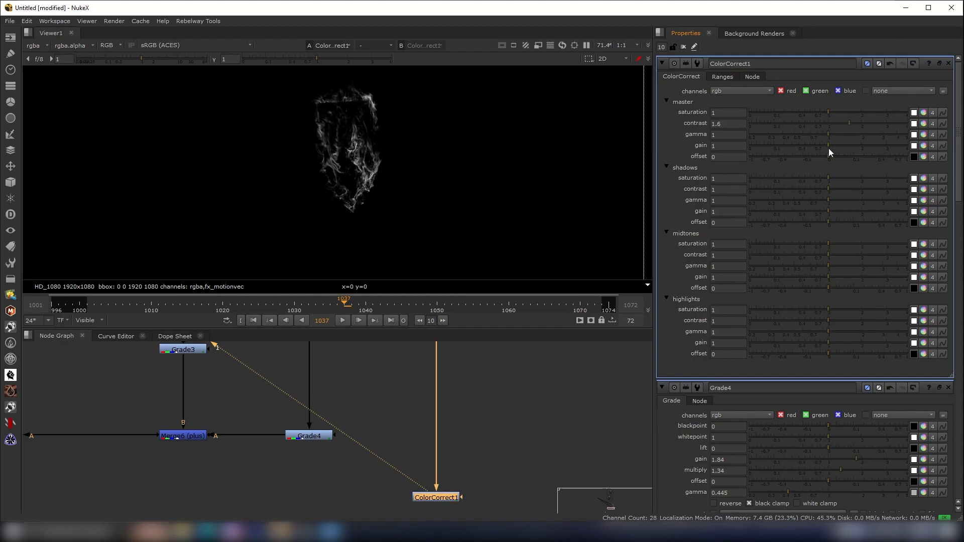
pyautogui.moveTo(831, 134); pyautogui.dragTo(845, 150)
pyautogui.moveTo(440, 500); pyautogui.dragTo(453, 420, button='middle')
pyautogui.scroll(2, 453, 421)
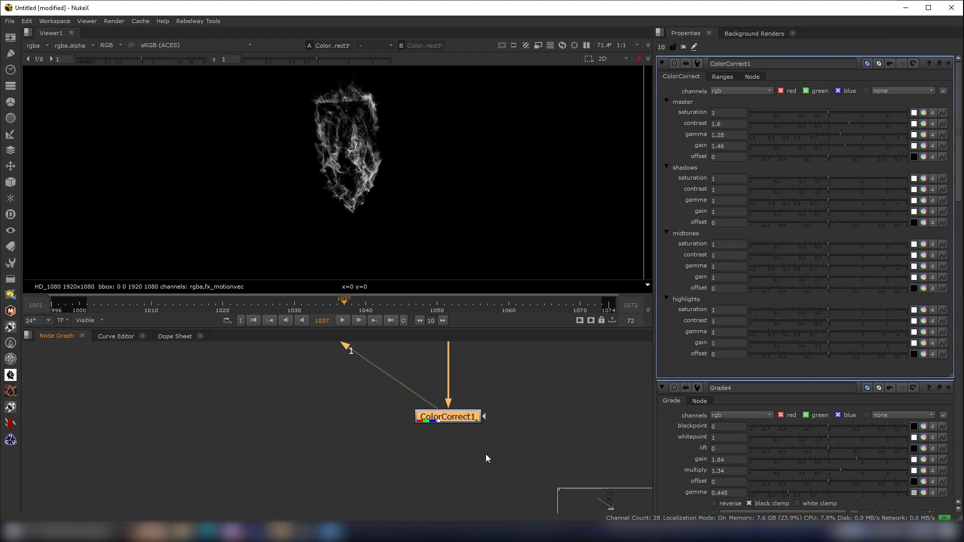
# - Add a Grade node after ColorCorrect1 and set whitepoint 0.8, gain 0.21, multiply 1.2 and gamma 0.35
pyautogui.scroll(-4, 473, 424)
pyautogui.press('g')
pyautogui.moveTo(466, 441); pyautogui.dragTo(469, 447)
pyautogui.click(827, 115)
pyautogui.moveTo(827, 112); pyautogui.dragTo(820, 113)
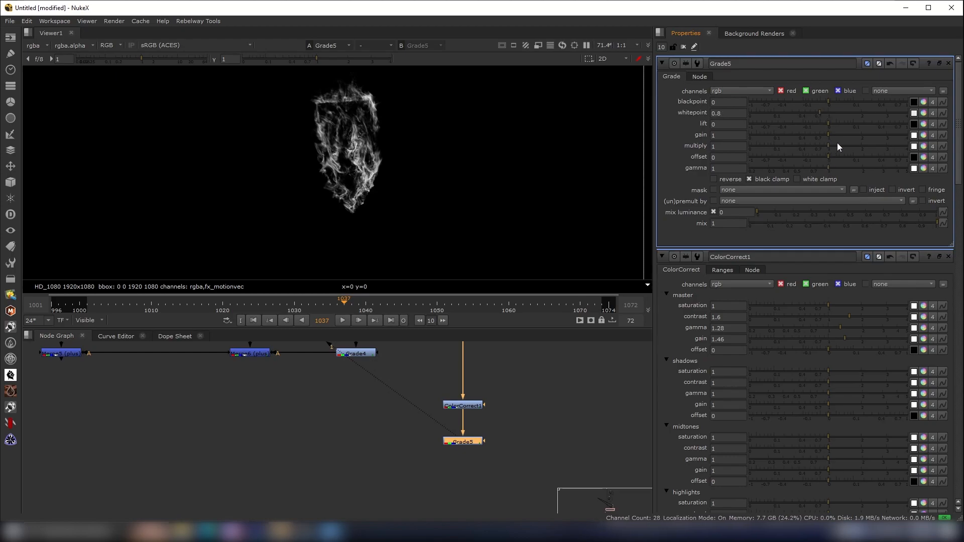
pyautogui.moveTo(824, 137); pyautogui.dragTo(785, 140)
pyautogui.moveTo(817, 170); pyautogui.dragTo(776, 170)
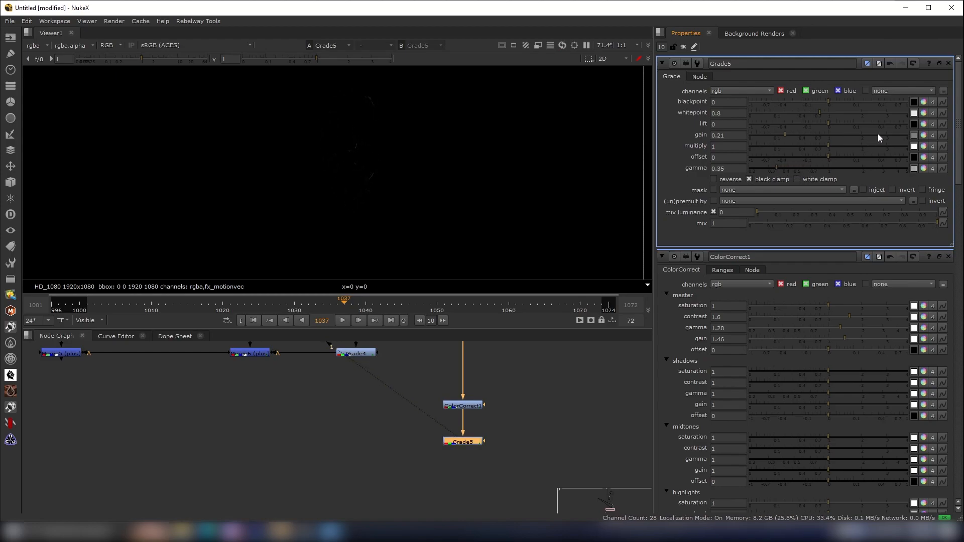
pyautogui.click(831, 147)
pyautogui.moveTo(826, 146); pyautogui.dragTo(835, 145)
pyautogui.scroll(-2, 427, 141)
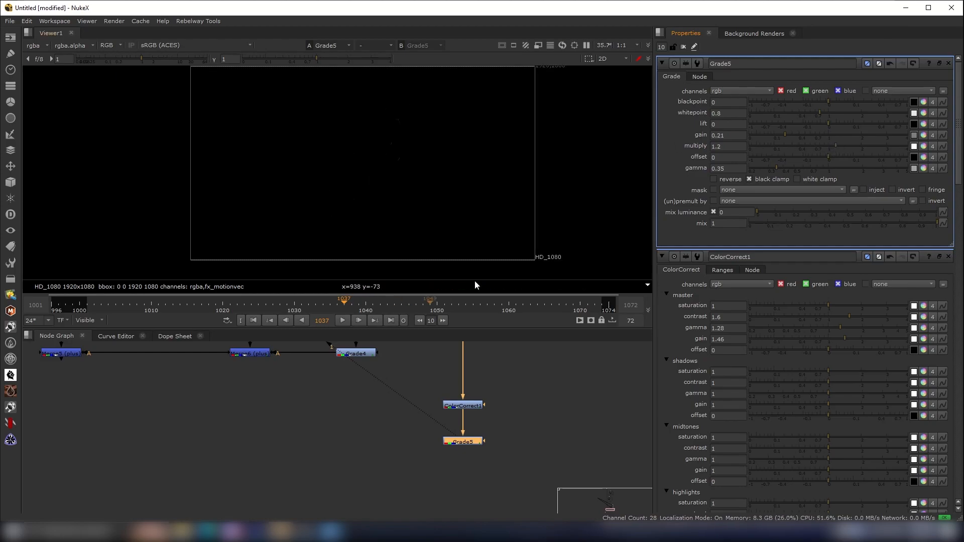
# - Add an expoglow node below the new Grade5 node
pyautogui.moveTo(478, 454); pyautogui.dragTo(483, 408, button='middle')
pyautogui.click(486, 432)
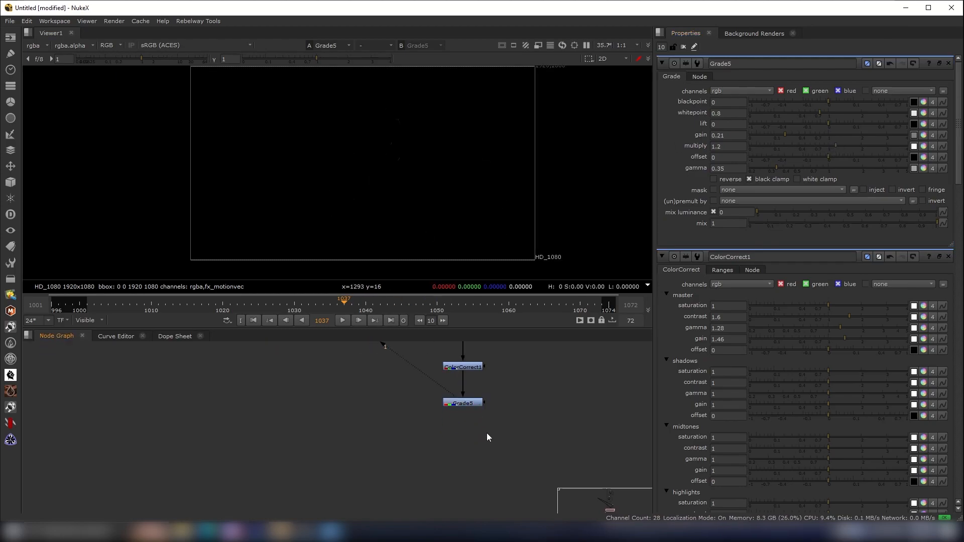
pyautogui.press('Tab')
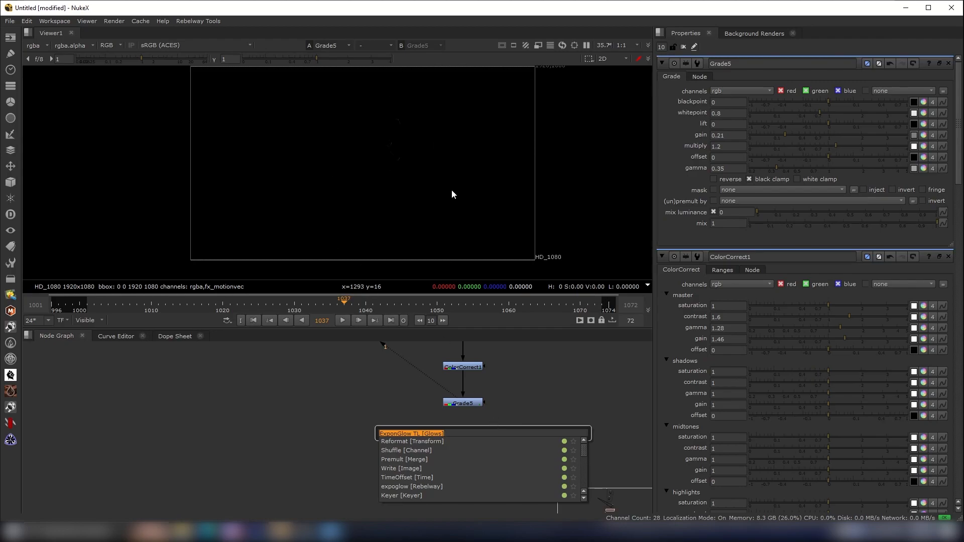
pyautogui.write('expo')
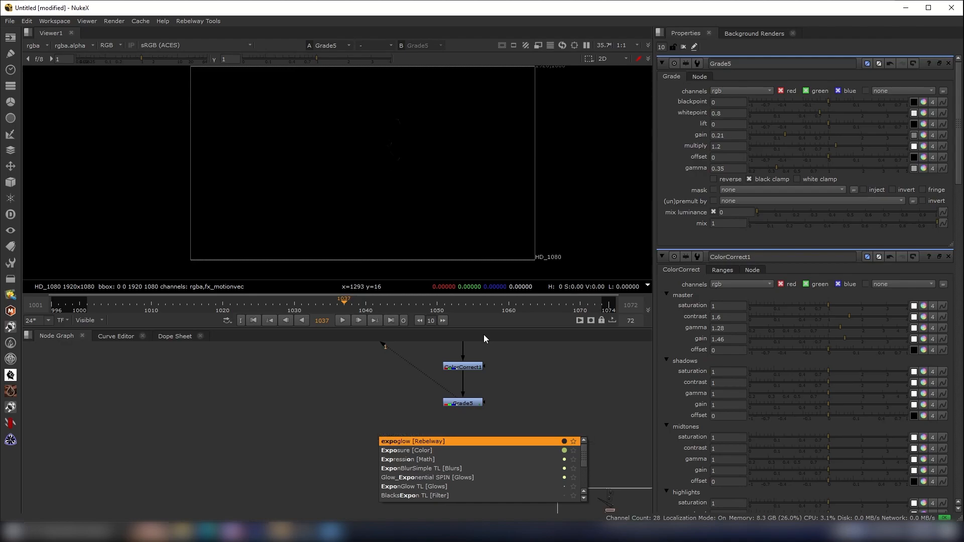
pyautogui.press('Return')
pyautogui.moveTo(482, 435); pyautogui.dragTo(463, 405)
pyautogui.moveTo(469, 458); pyautogui.dragTo(337, 487)
pyautogui.scroll(2, 442, 449)
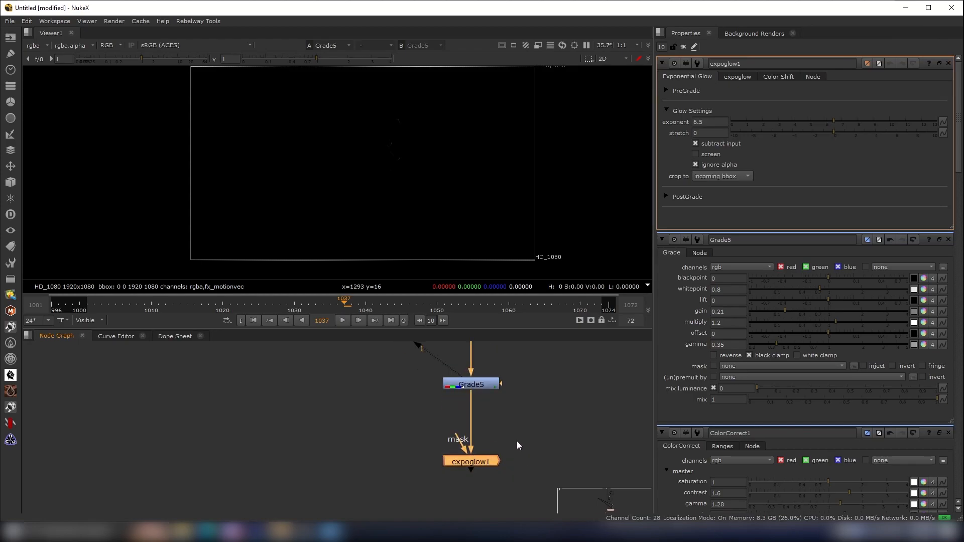
# - Navigate to the expoglow node and view its output
pyautogui.scroll(-3, 523, 438)
pyautogui.scroll(-1, 439, 467)
pyautogui.scroll(1, 438, 467)
pyautogui.scroll(3, 434, 472)
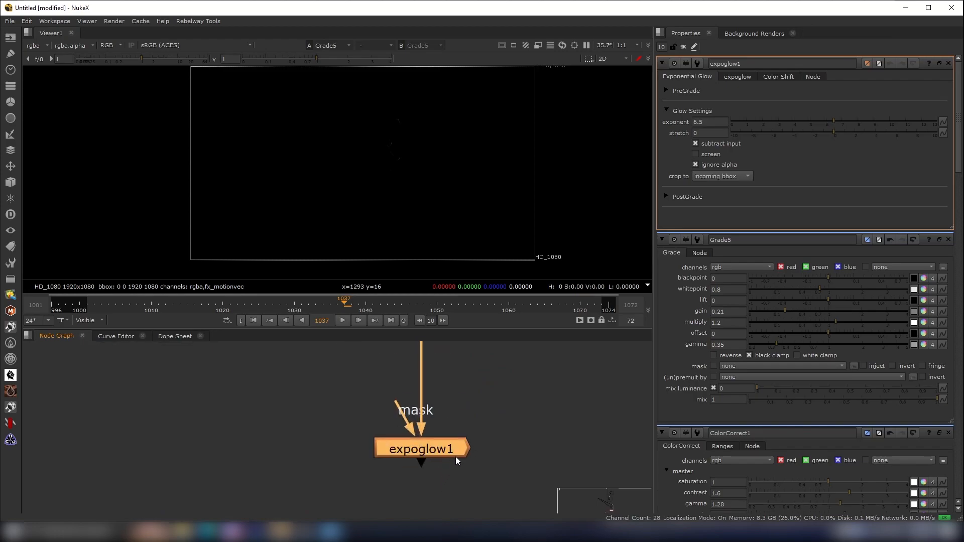
pyautogui.scroll(-2, 469, 444)
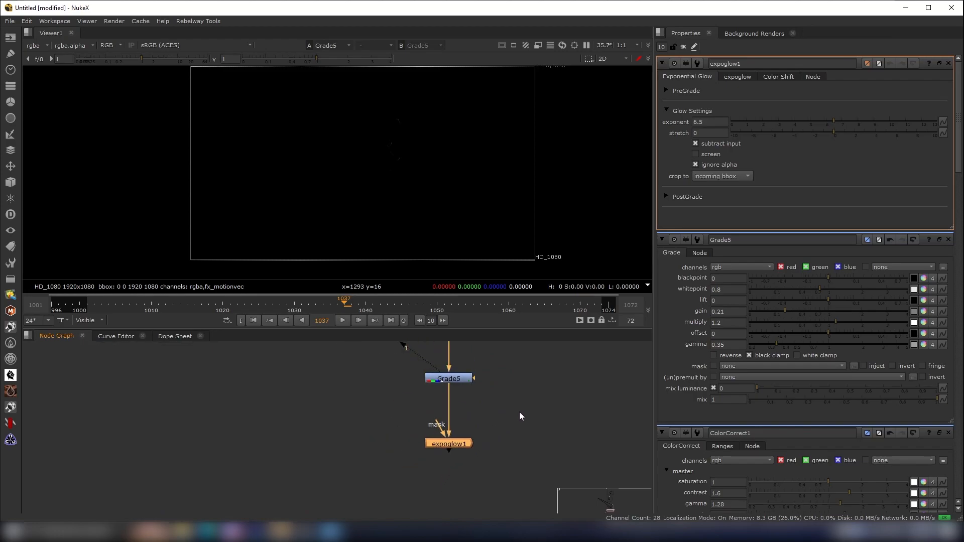
pyautogui.moveTo(519, 411); pyautogui.dragTo(510, 444, button='middle')
pyautogui.scroll(-3, 480, 457)
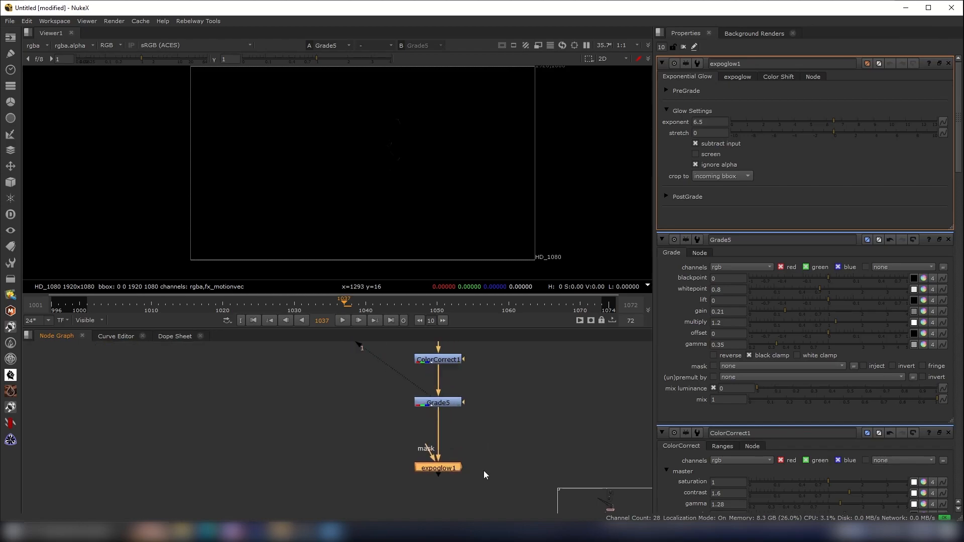
pyautogui.moveTo(484, 456); pyautogui.dragTo(373, 499)
pyautogui.press('1')
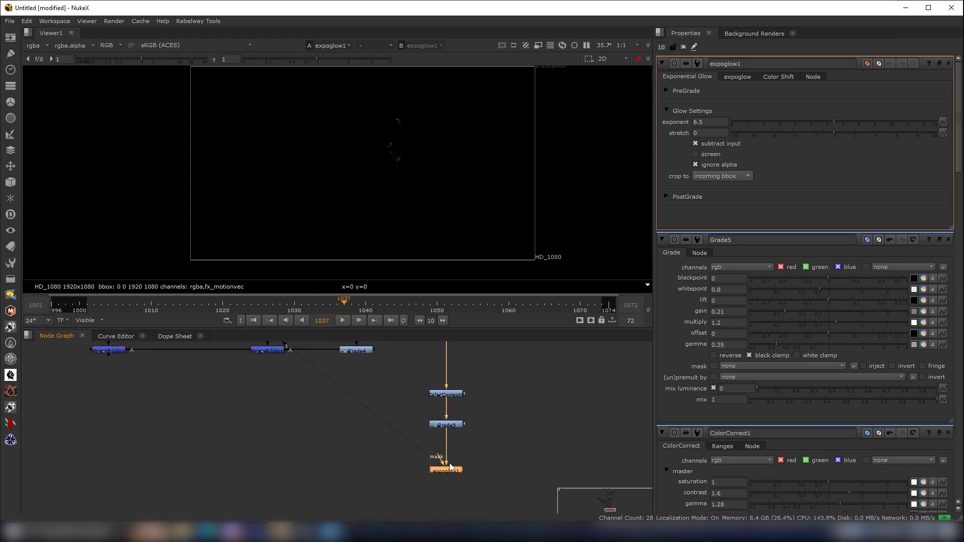
# - Expand the expoglow PostGrade section and set exponent 7.15, post-grade whitepoint 0.31 and gain 3.3
pyautogui.click(666, 197)
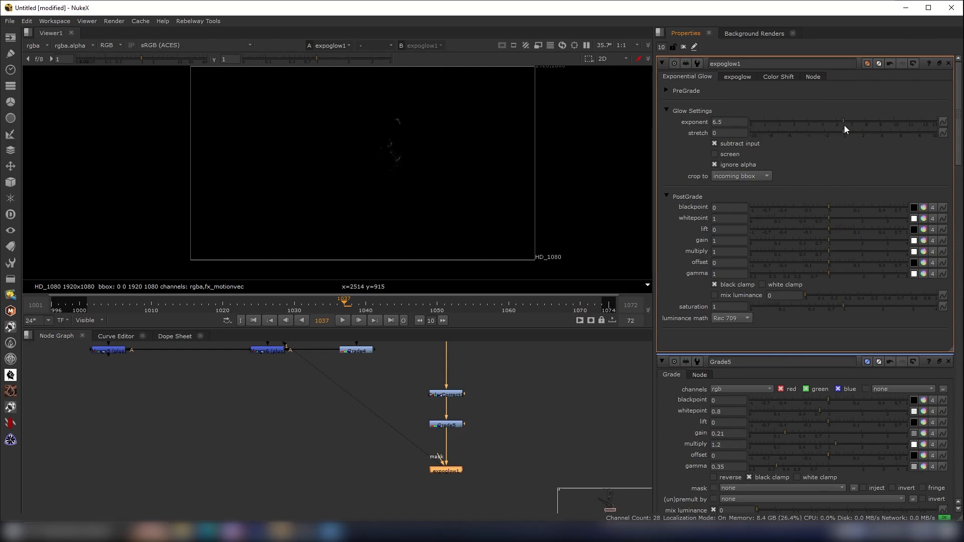
pyautogui.moveTo(848, 122)
pyautogui.mouseDown()
pyautogui.moveTo(875, 125)
pyautogui.moveTo(852, 129)
pyautogui.mouseUp()
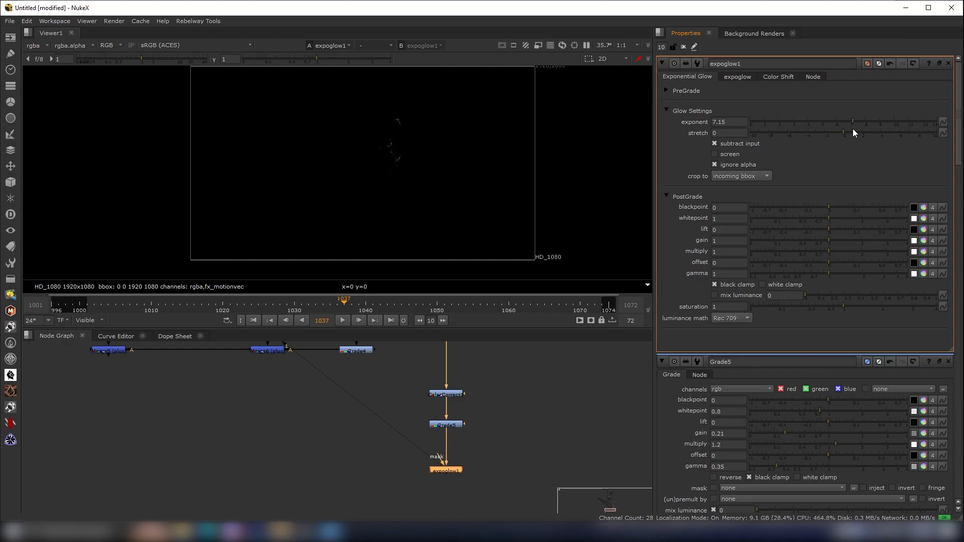
pyautogui.moveTo(829, 221); pyautogui.dragTo(793, 220)
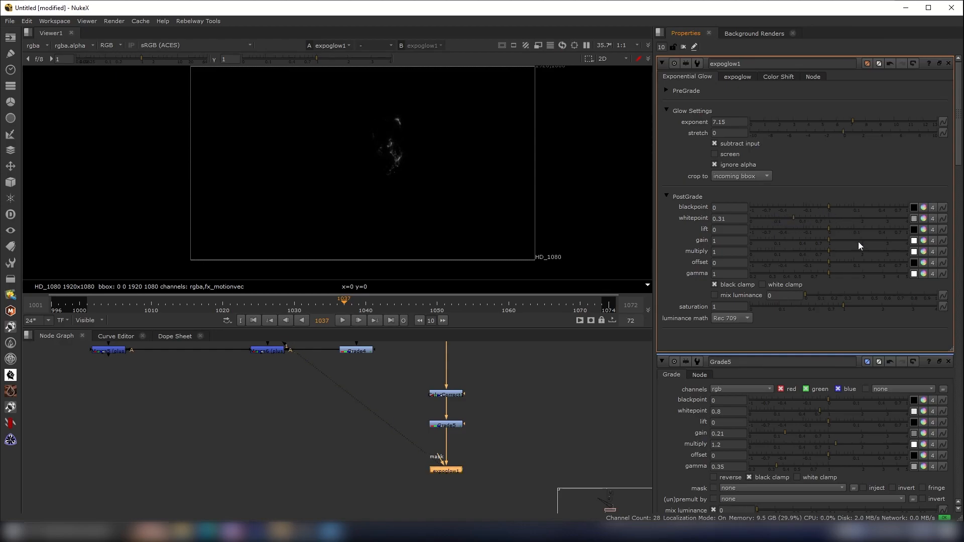
pyautogui.moveTo(834, 246); pyautogui.dragTo(892, 249)
pyautogui.scroll(2, 398, 243)
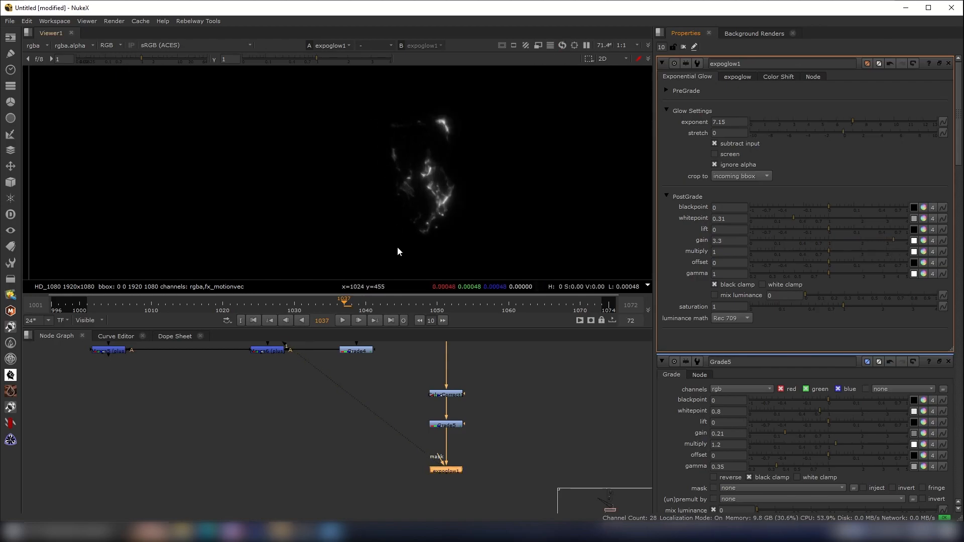
# - Scrub to frame 1057, rearrange the node graph and add a new Grade node beside the glow branch
pyautogui.click(459, 305)
pyautogui.moveTo(459, 306); pyautogui.dragTo(489, 326)
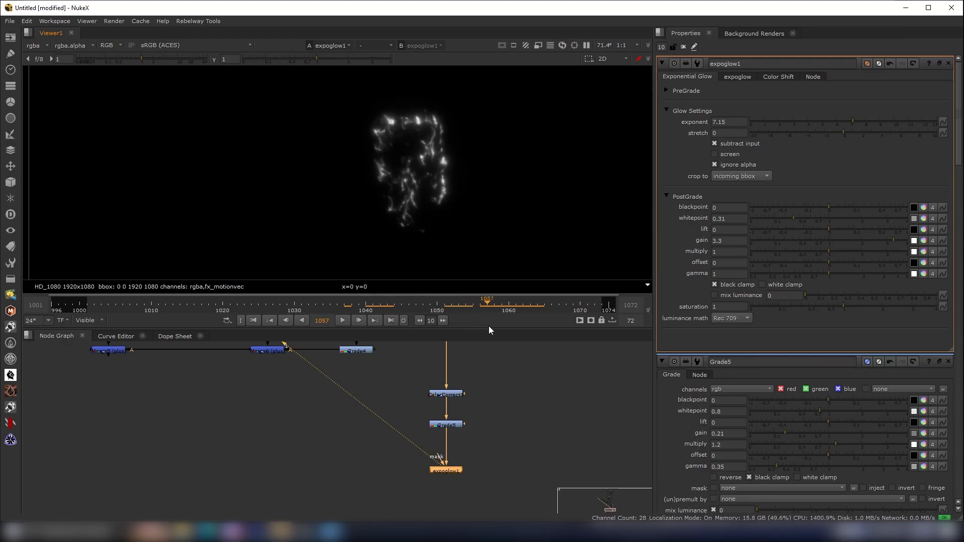
pyautogui.scroll(-3, 387, 502)
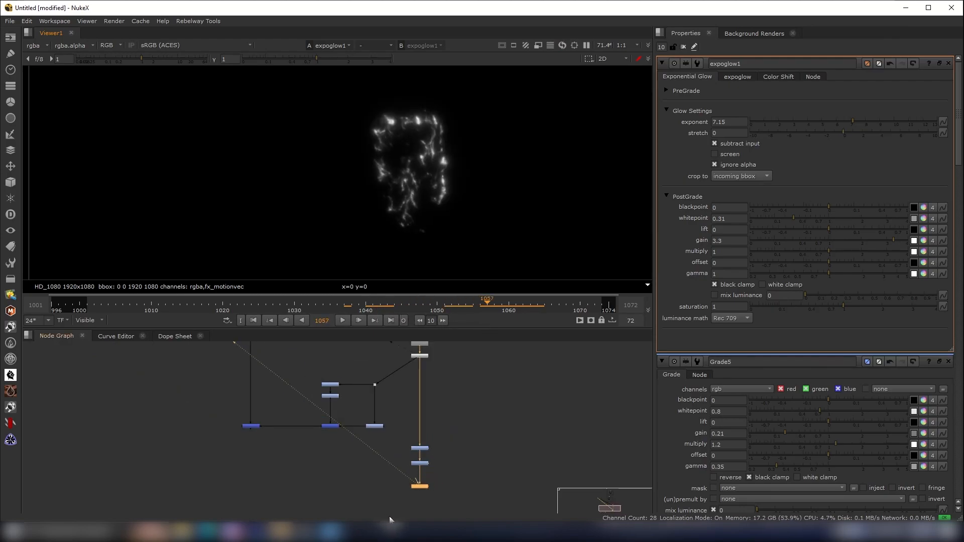
pyautogui.moveTo(403, 510); pyautogui.dragTo(470, 517, button='middle')
pyautogui.scroll(1, 467, 511)
pyautogui.scroll(-1, 461, 484)
pyautogui.moveTo(444, 466); pyautogui.dragTo(436, 444, button='middle')
pyautogui.moveTo(522, 408); pyautogui.dragTo(458, 475)
pyautogui.moveTo(479, 438); pyautogui.dragTo(498, 477)
pyautogui.click(417, 477)
pyautogui.press('g')
pyautogui.scroll(3, 436, 457)
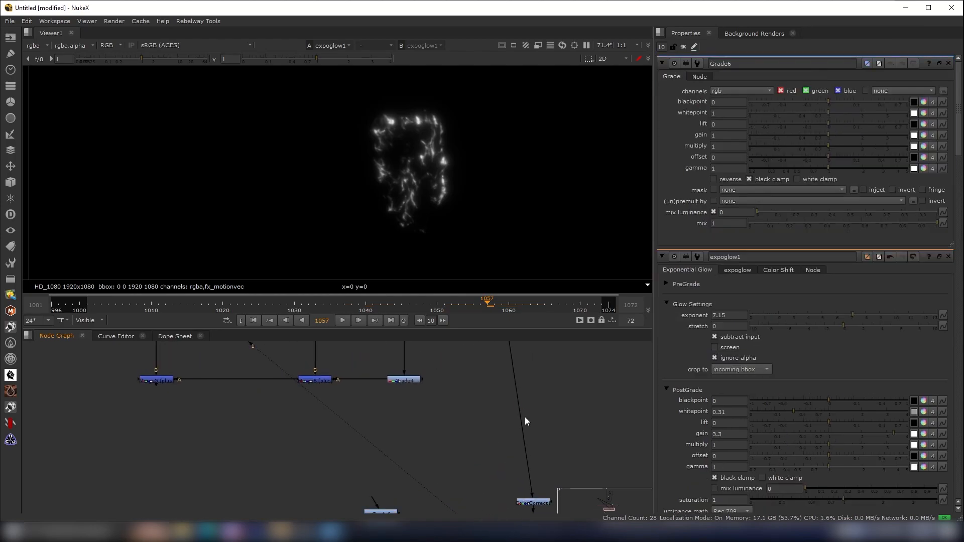
# - Connect the new Grade6 node to the particle stream, view its output and adjust its grade
pyautogui.keyDown('ctrl'); pyautogui.click(522, 419); pyautogui.keyUp('ctrl')
pyautogui.moveTo(367, 503); pyautogui.dragTo(490, 440)
pyautogui.moveTo(379, 498); pyautogui.dragTo(518, 428)
pyautogui.moveTo(452, 482); pyautogui.dragTo(485, 401, button='middle')
pyautogui.scroll(1, 429, 447)
pyautogui.click(421, 429)
pyautogui.press('1')
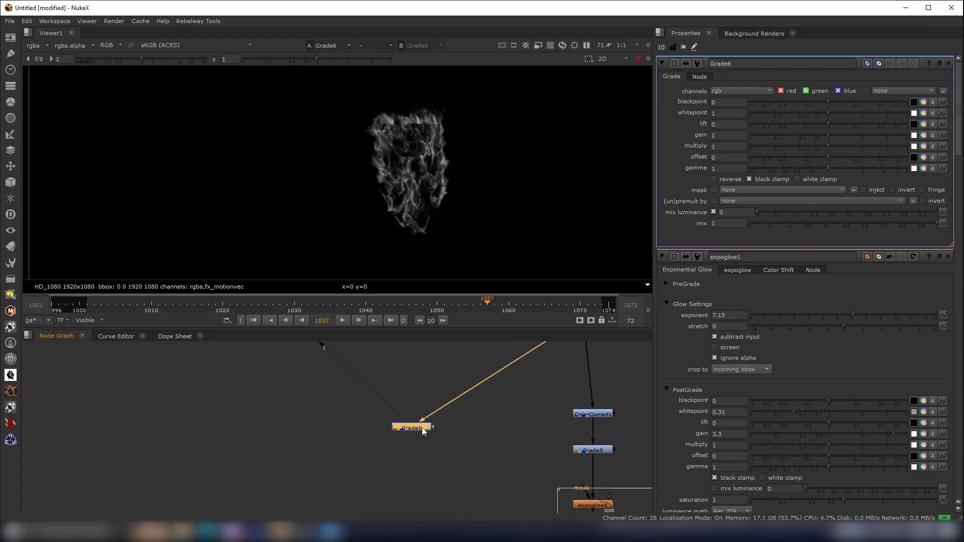
pyautogui.moveTo(828, 148); pyautogui.dragTo(806, 148)
pyautogui.moveTo(424, 506); pyautogui.dragTo(422, 453, button='middle')
pyautogui.scroll(1, 422, 454)
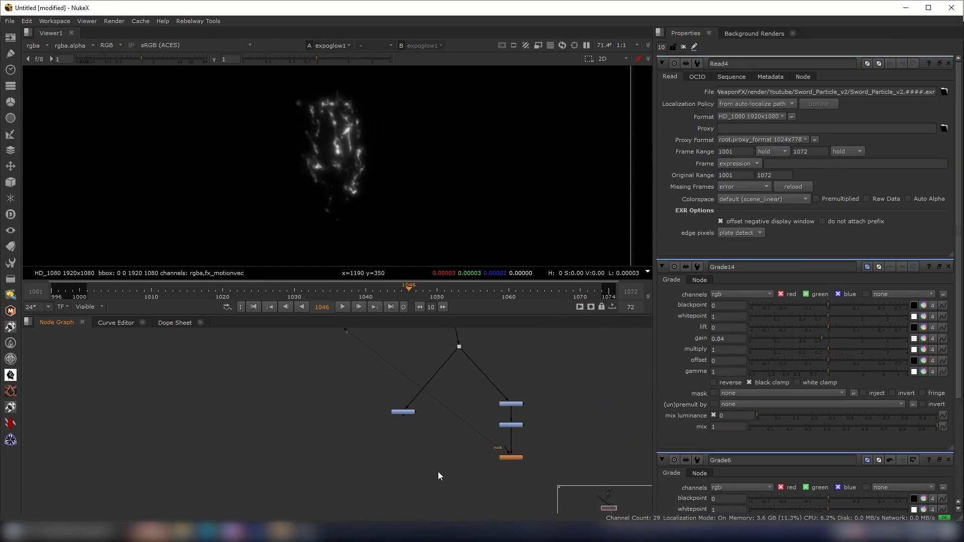
# - Add a Merge node combining Grade6 with the expoglow output and set its operation to plus
pyautogui.press('m')
pyautogui.moveTo(425, 457); pyautogui.dragTo(405, 411)
pyautogui.click(428, 475)
pyautogui.click(402, 465)
pyautogui.scroll(2, 401, 461)
pyautogui.moveTo(498, 456); pyautogui.dragTo(550, 461)
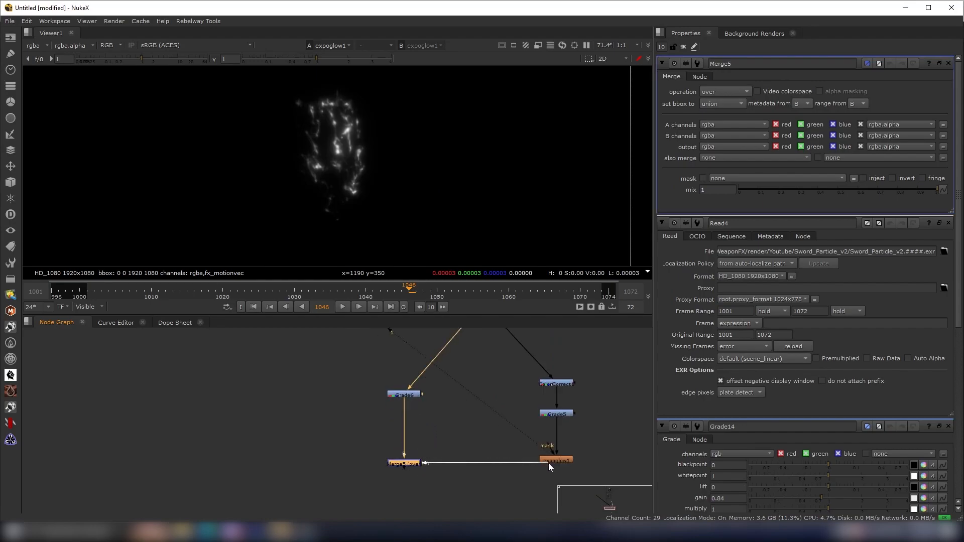
pyautogui.scroll(3, 410, 464)
pyautogui.click(713, 91)
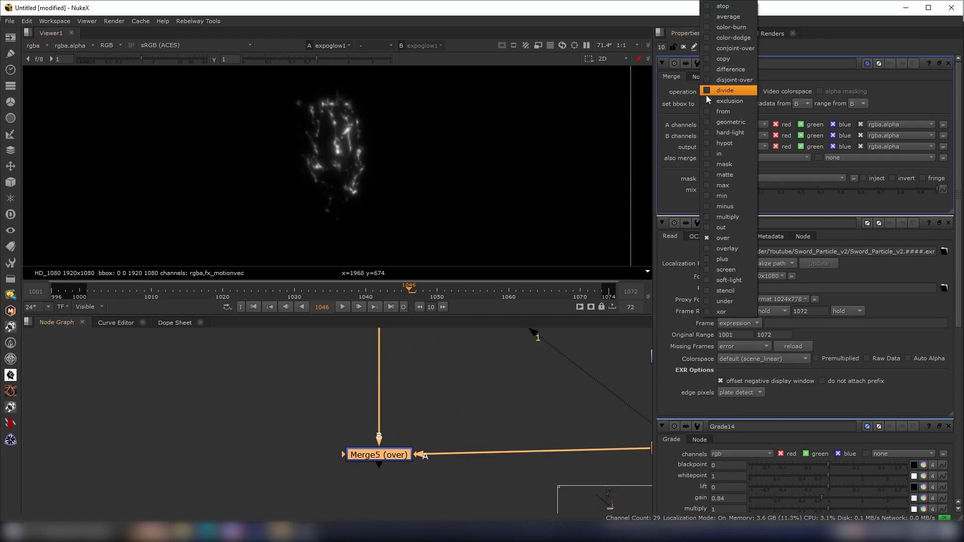
pyautogui.click(722, 259)
# - Add a Grade node after the plus Merge, paste in the copied colour grade and view its output
pyautogui.moveTo(398, 456); pyautogui.dragTo(395, 481)
pyautogui.press('1')
pyautogui.press('g')
pyautogui.scroll(-6, 318, 413)
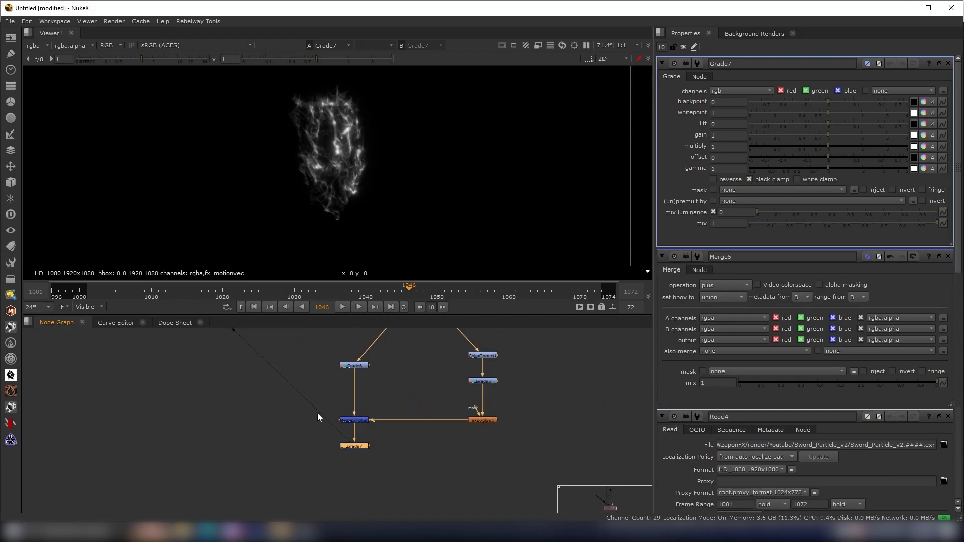
pyautogui.scroll(3, 306, 409)
pyautogui.moveTo(345, 446); pyautogui.dragTo(275, 412)
pyautogui.scroll(4, 291, 434)
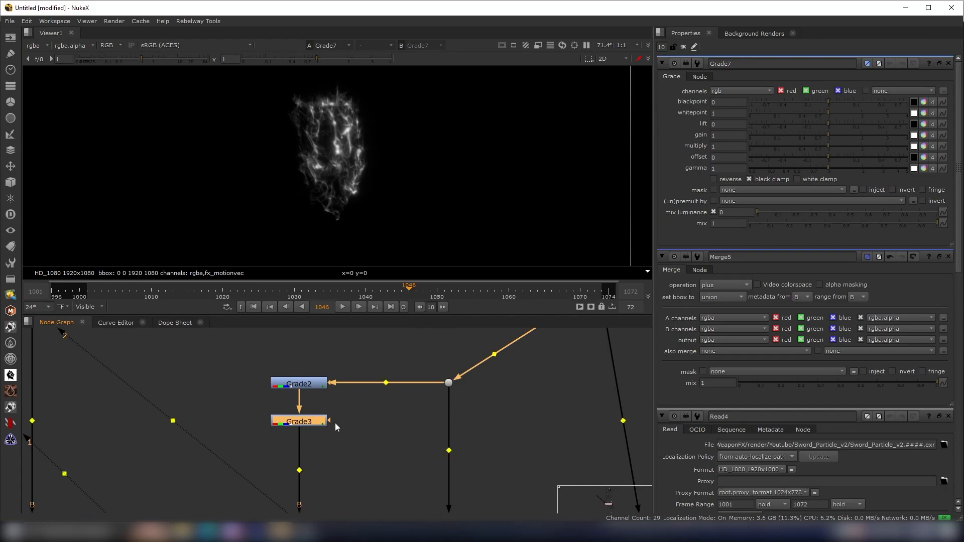
pyautogui.scroll(-6, 386, 472)
pyautogui.moveTo(387, 474); pyautogui.dragTo(320, 351, button='middle')
pyautogui.moveTo(377, 444); pyautogui.dragTo(372, 414, button='middle')
pyautogui.scroll(5, 373, 475)
pyautogui.moveTo(380, 490); pyautogui.dragTo(331, 421)
pyautogui.press('Delete')
pyautogui.hotkey('ctrl', 'v')
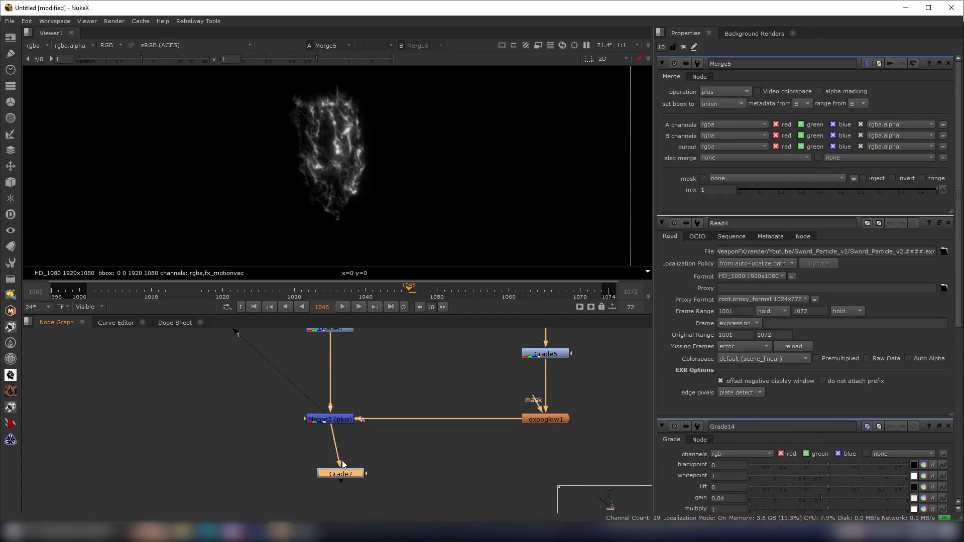
pyautogui.click(332, 475)
pyautogui.press('1')
# - Add a Merge node joining the tinted shield glow to the composite stream and set its operation to plus
pyautogui.moveTo(337, 73); pyautogui.dragTo(372, 123, button='middle')
pyautogui.scroll(-1, 378, 175)
pyautogui.moveTo(378, 176); pyautogui.dragTo(371, 156, button='middle')
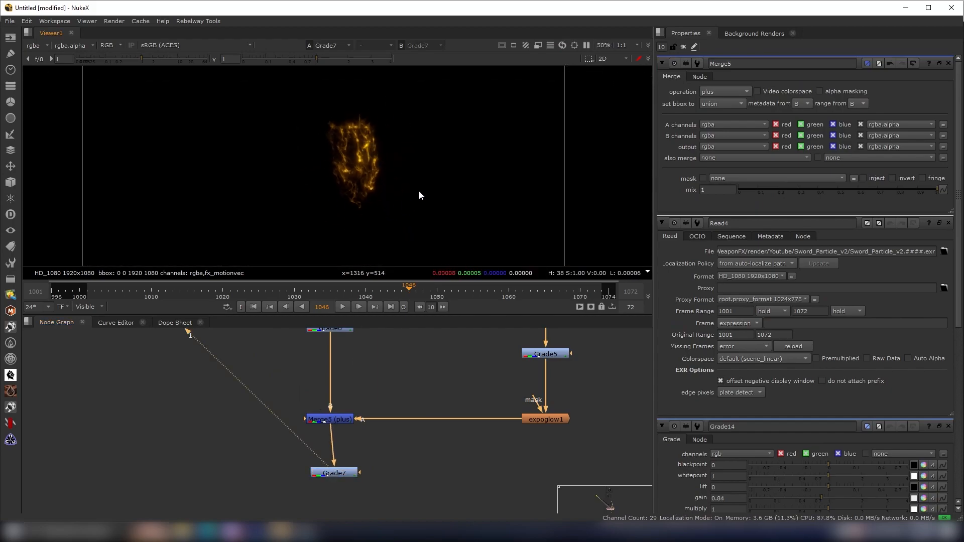
pyautogui.scroll(-5, 326, 431)
pyautogui.moveTo(284, 429); pyautogui.dragTo(292, 444, button='middle')
pyautogui.moveTo(301, 464); pyautogui.dragTo(272, 380)
pyautogui.press('m')
pyautogui.scroll(3, 304, 464)
pyautogui.scroll(-3, 312, 437)
pyautogui.moveTo(312, 437); pyautogui.dragTo(313, 327, button='middle')
pyautogui.scroll(2, 300, 418)
pyautogui.moveTo(318, 425); pyautogui.dragTo(372, 412)
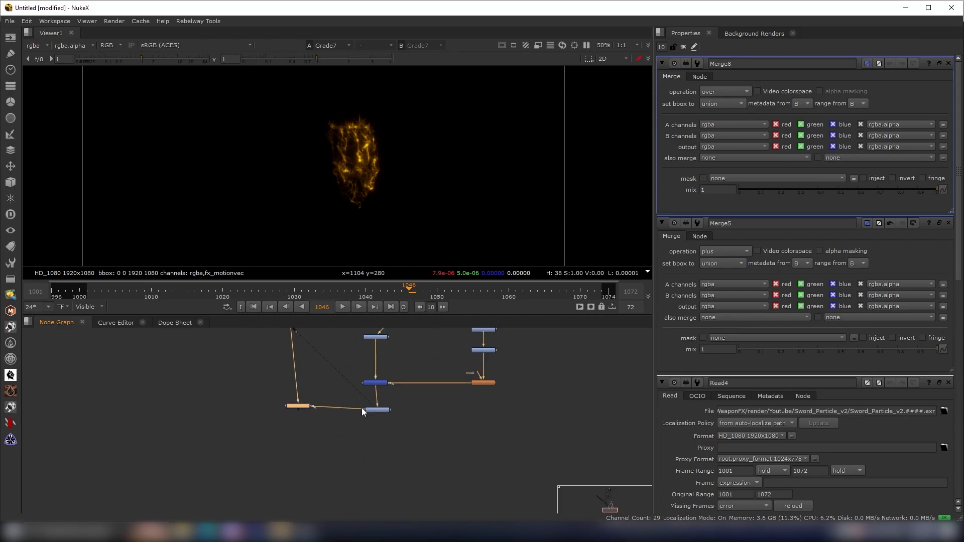
pyautogui.click(729, 92)
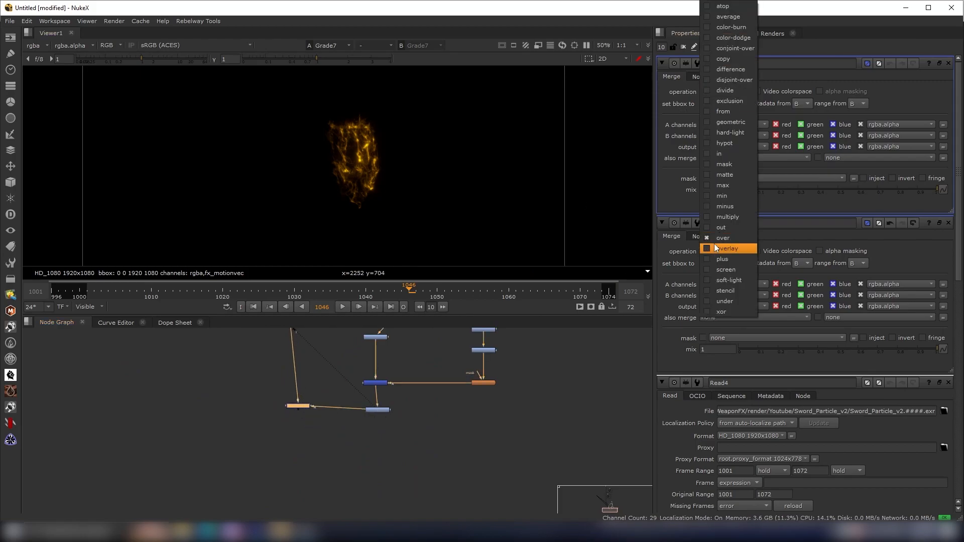
pyautogui.click(716, 259)
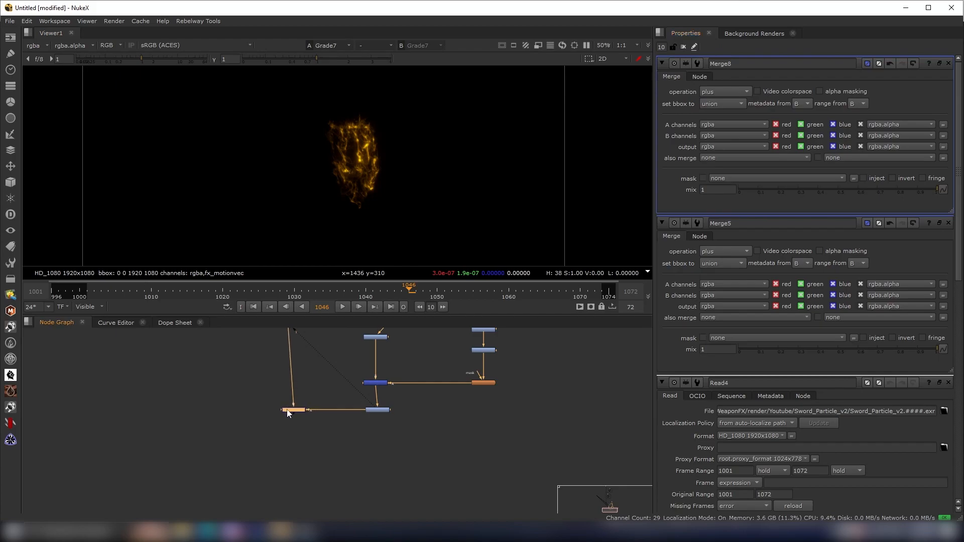
pyautogui.press('1')
pyautogui.scroll(-5, 354, 439)
pyautogui.scroll(3, 351, 428)
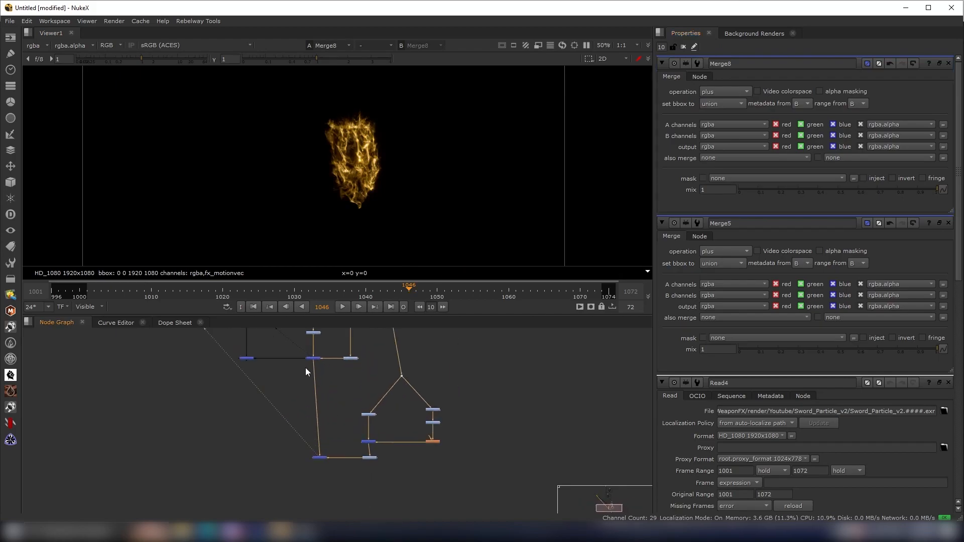
# - Connect the new Merge into the main Merge7 composite and view the result
pyautogui.moveTo(316, 465); pyautogui.dragTo(314, 462)
pyautogui.moveTo(251, 357); pyautogui.dragTo(245, 438)
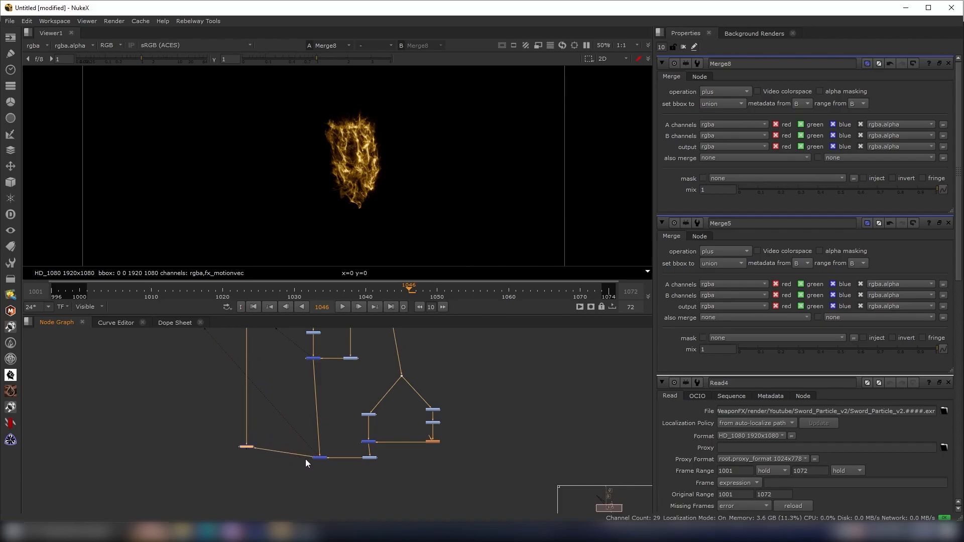
pyautogui.scroll(5, 306, 460)
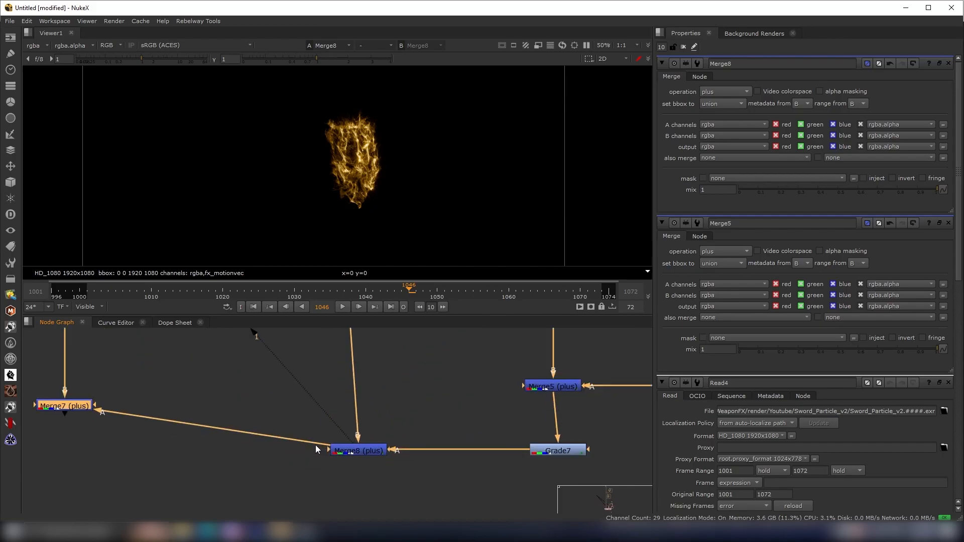
pyautogui.moveTo(70, 406); pyautogui.dragTo(77, 447)
pyautogui.moveTo(136, 414); pyautogui.dragTo(38, 470)
pyautogui.press('1')
pyautogui.click(97, 427)
pyautogui.scroll(2, 359, 139)
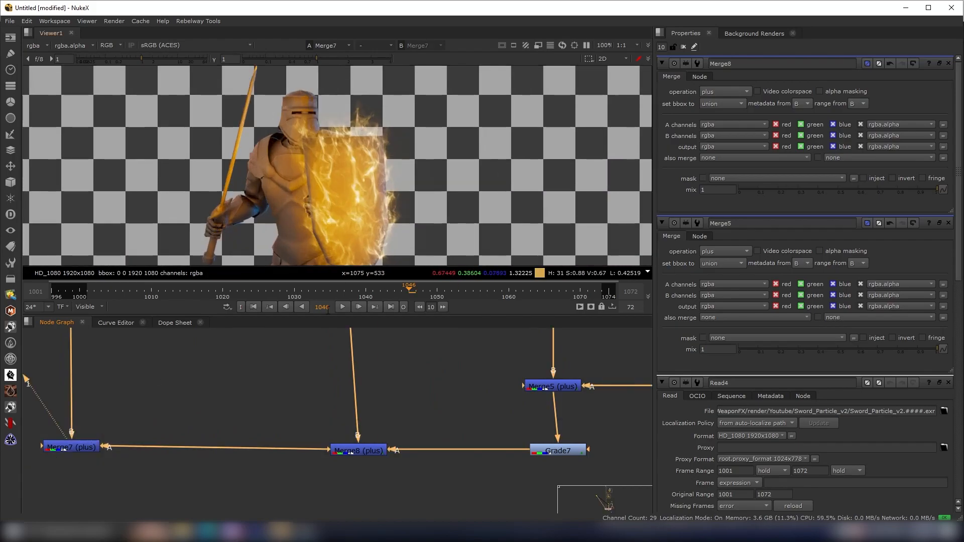
# - Play the composite, stop it and scrub to frame 1044
pyautogui.click(345, 306)
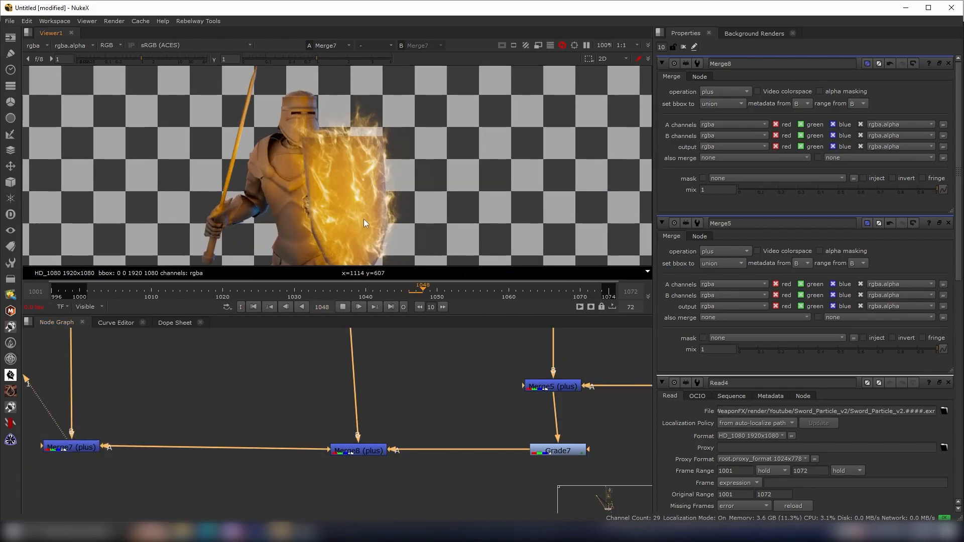
pyautogui.click(343, 307)
pyautogui.click(394, 288)
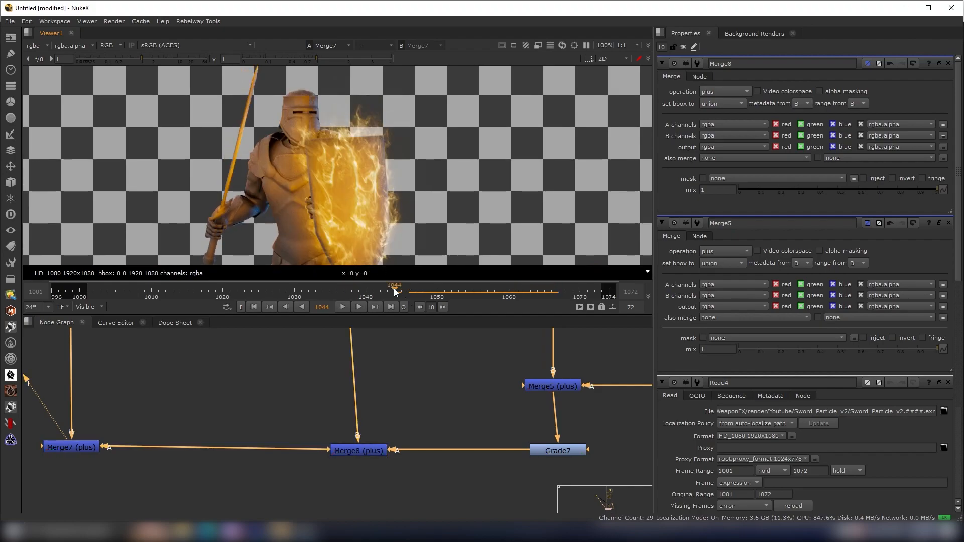
# - Compare the composite and the shield glow by switching between viewer inputs 1 and 2
pyautogui.scroll(-6, 385, 362)
pyautogui.moveTo(412, 359); pyautogui.dragTo(428, 469, button='middle')
pyautogui.scroll(1, 396, 346)
pyautogui.scroll(1, 396, 342)
pyautogui.moveTo(397, 334); pyautogui.dragTo(399, 386, button='middle')
pyautogui.click(394, 365)
pyautogui.press('2')
pyautogui.press('1')
pyautogui.press('2')
pyautogui.press('1')
pyautogui.press('2')
pyautogui.press('1')
pyautogui.press('2')
pyautogui.press('1')
# - Paste the copied glow node setup beside the sword particle Read node
pyautogui.scroll(-5, 450, 377)
pyautogui.moveTo(453, 383); pyautogui.dragTo(452, 323, button='middle')
pyautogui.moveTo(453, 415); pyautogui.dragTo(451, 346, button='middle')
pyautogui.scroll(-1, 436, 478)
pyautogui.scroll(3, 431, 477)
pyautogui.scroll(3, 413, 440)
pyautogui.moveTo(413, 442); pyautogui.dragTo(411, 418)
pyautogui.scroll(-5, 440, 422)
pyautogui.moveTo(451, 423); pyautogui.dragTo(434, 508, button='middle')
pyautogui.moveTo(496, 473); pyautogui.dragTo(338, 344)
pyautogui.scroll(-5, 444, 379)
pyautogui.moveTo(450, 400); pyautogui.dragTo(444, 328, button='middle')
pyautogui.scroll(5, 405, 438)
pyautogui.click(426, 412)
pyautogui.hotkey('ctrl', 'v')
pyautogui.moveTo(427, 412); pyautogui.dragTo(447, 354)
pyautogui.click(447, 355)
pyautogui.scroll(4, 446, 353)
pyautogui.moveTo(445, 350); pyautogui.dragTo(415, 417, button='middle')
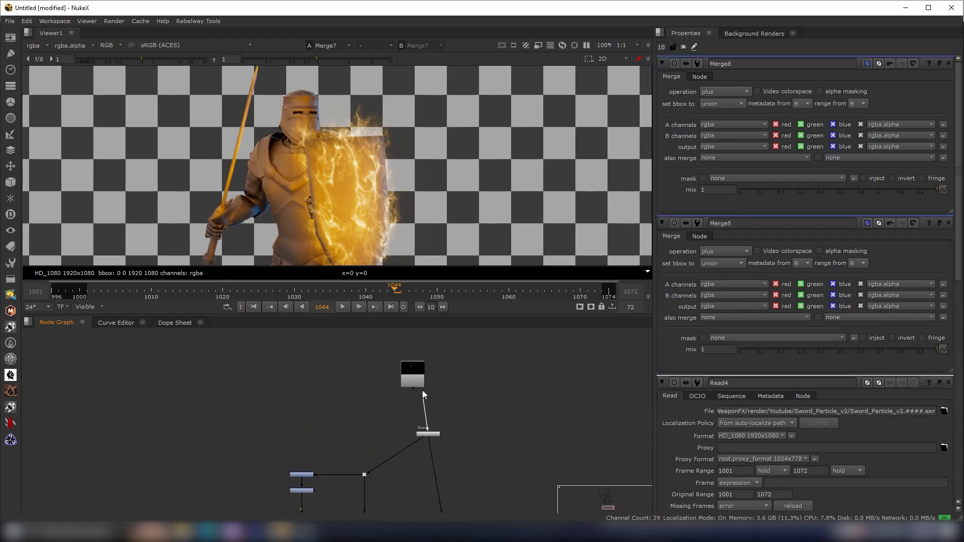
# - Connect the pasted glow setup to the sword particle Read4 node and view the orange sword glow
pyautogui.moveTo(416, 384); pyautogui.dragTo(440, 408)
pyautogui.scroll(4, 417, 381)
pyautogui.press('1')
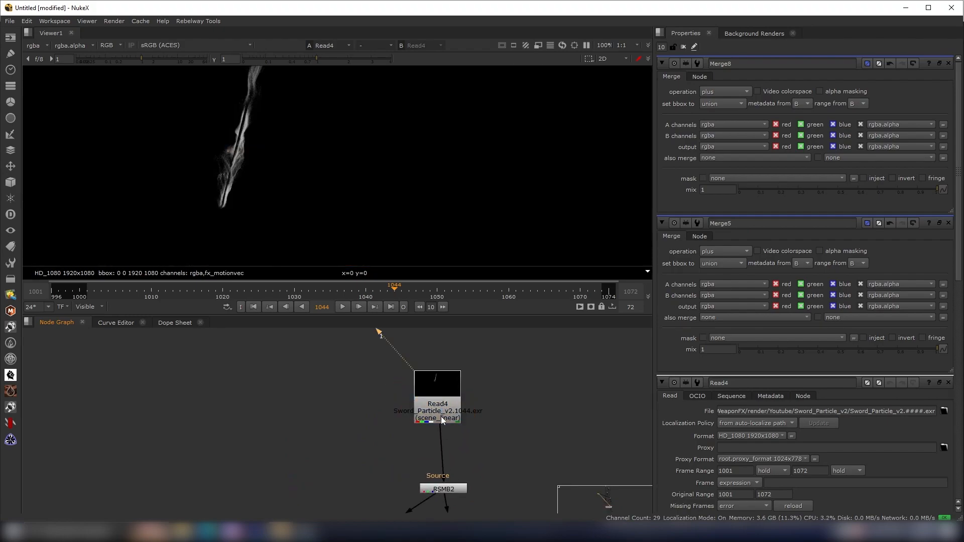
pyautogui.scroll(-4, 440, 408)
pyautogui.moveTo(439, 408); pyautogui.dragTo(472, 301, button='middle')
pyautogui.scroll(3, 433, 488)
pyautogui.moveTo(433, 489); pyautogui.dragTo(448, 397, button='middle')
pyautogui.moveTo(447, 394); pyautogui.dragTo(350, 502)
pyautogui.press('1')
pyautogui.scroll(4, 282, 165)
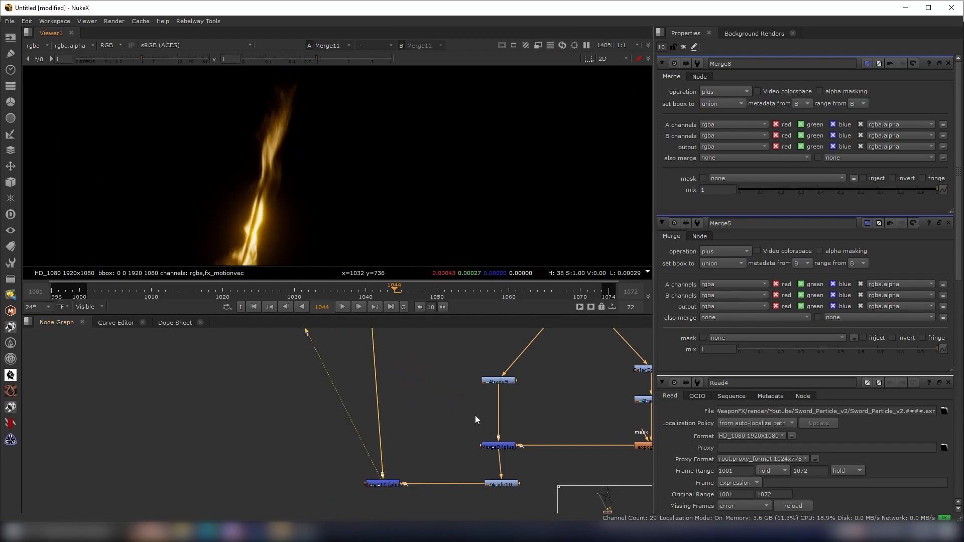
# - Add a Merge node combining the sword glow with the main composite and set its operation to plus
pyautogui.scroll(-2, 475, 415)
pyautogui.scroll(1, 283, 173)
pyautogui.scroll(-5, 358, 453)
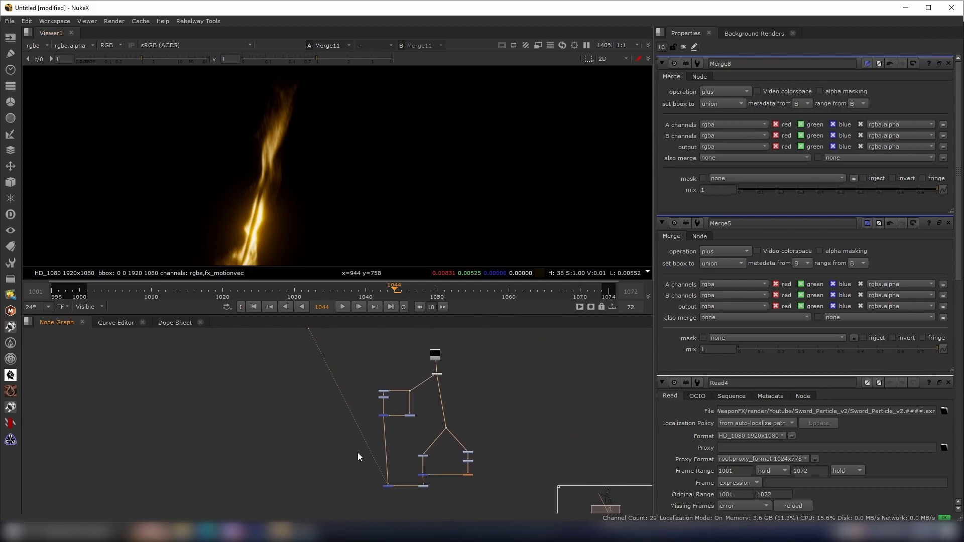
pyautogui.scroll(1, 375, 466)
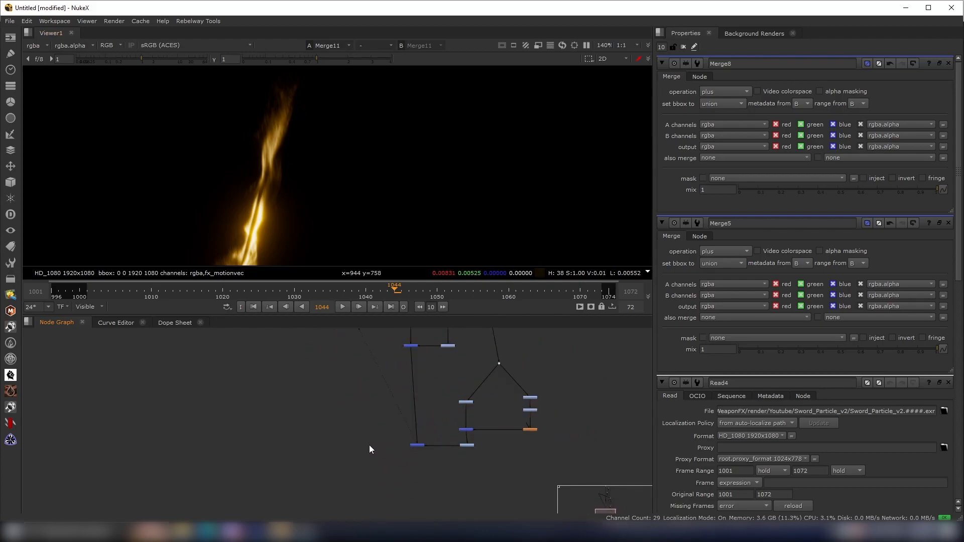
pyautogui.press('m')
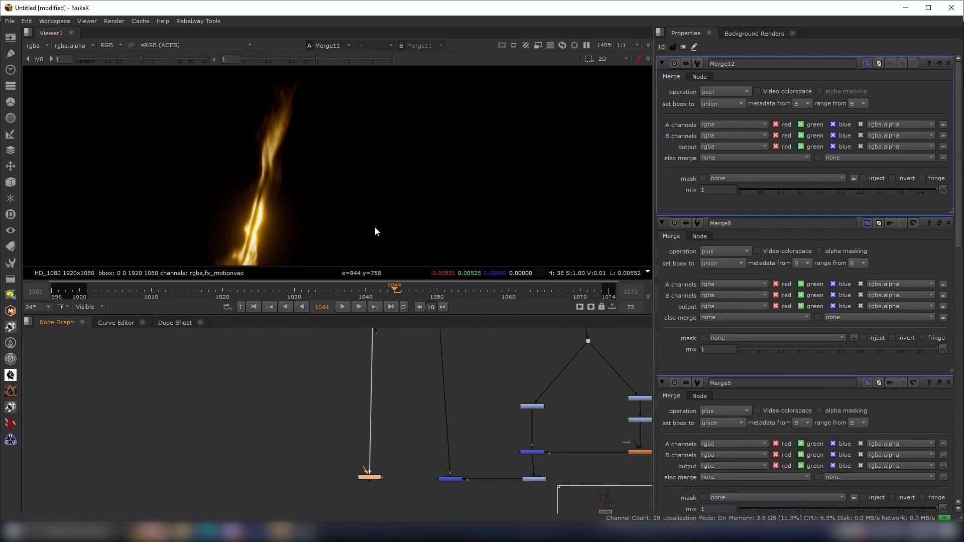
pyautogui.moveTo(375, 209); pyautogui.dragTo(331, 395)
pyautogui.scroll(-5, 342, 396)
pyautogui.moveTo(366, 394); pyautogui.dragTo(378, 299, button='middle')
pyautogui.scroll(5, 362, 464)
pyautogui.scroll(1, 342, 462)
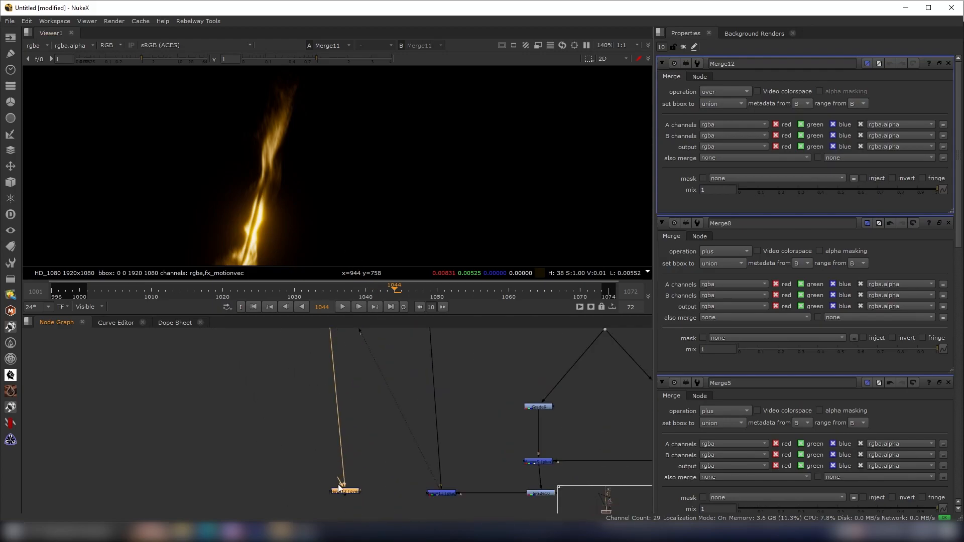
pyautogui.moveTo(346, 493); pyautogui.dragTo(329, 495)
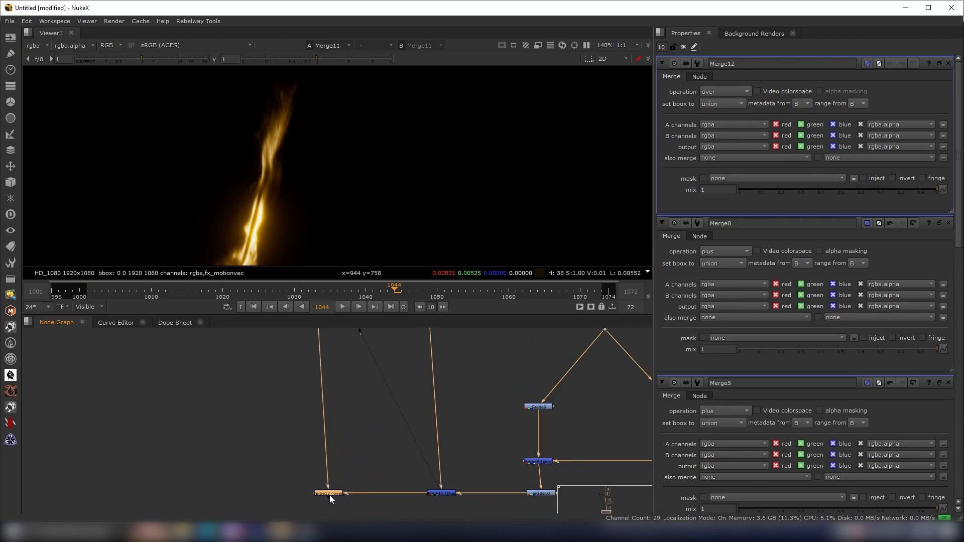
pyautogui.click(723, 92)
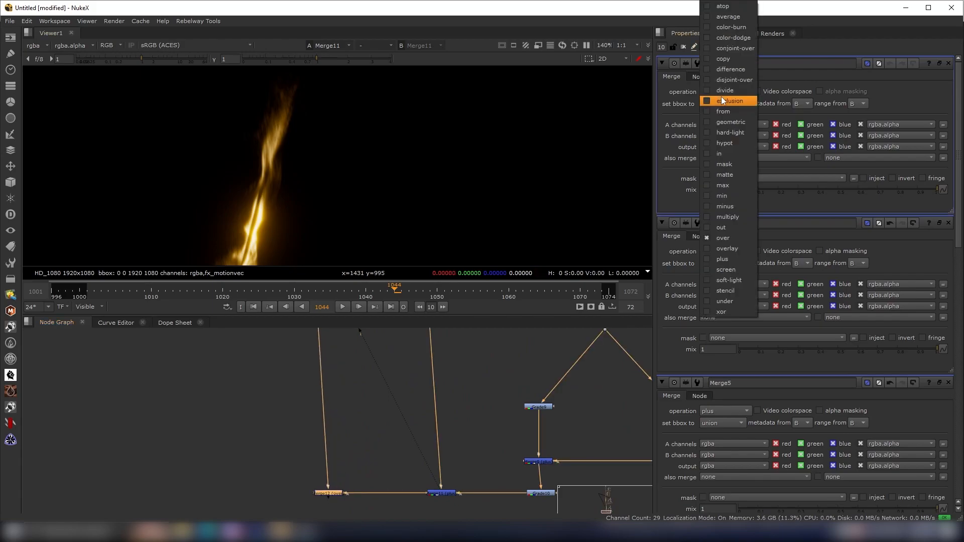
pyautogui.click(719, 263)
# - View the final composite in a maximized viewer and play it back
pyautogui.moveTo(333, 495); pyautogui.dragTo(325, 495)
pyautogui.press('1')
pyautogui.scroll(-5, 327, 182)
pyautogui.scroll(2, 344, 150)
pyautogui.scroll(-3, 345, 150)
pyautogui.press('space')
pyautogui.moveTo(363, 206); pyautogui.dragTo(376, 111, button='middle')
pyautogui.scroll(3, 349, 362)
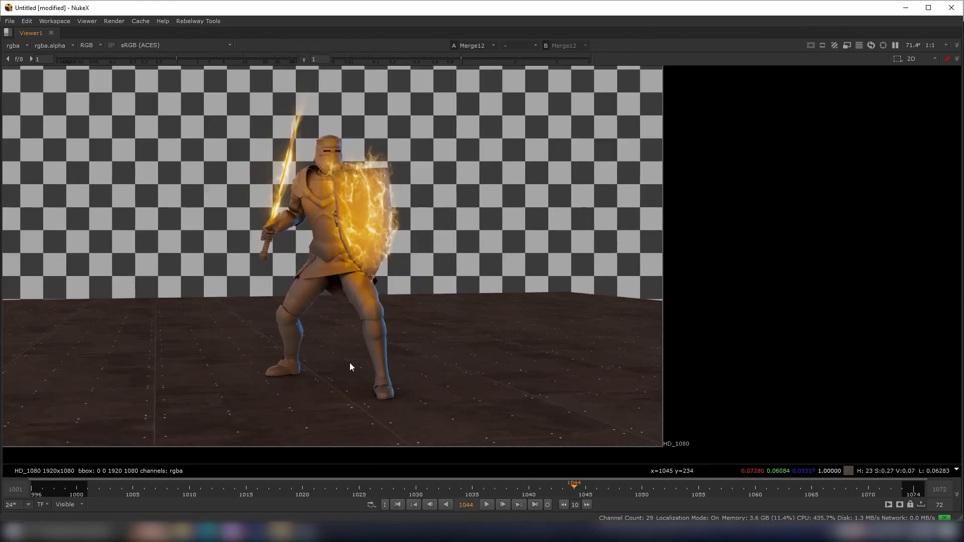
pyautogui.moveTo(349, 362); pyautogui.dragTo(370, 356, button='middle')
pyautogui.click(482, 503)
pyautogui.press('space')
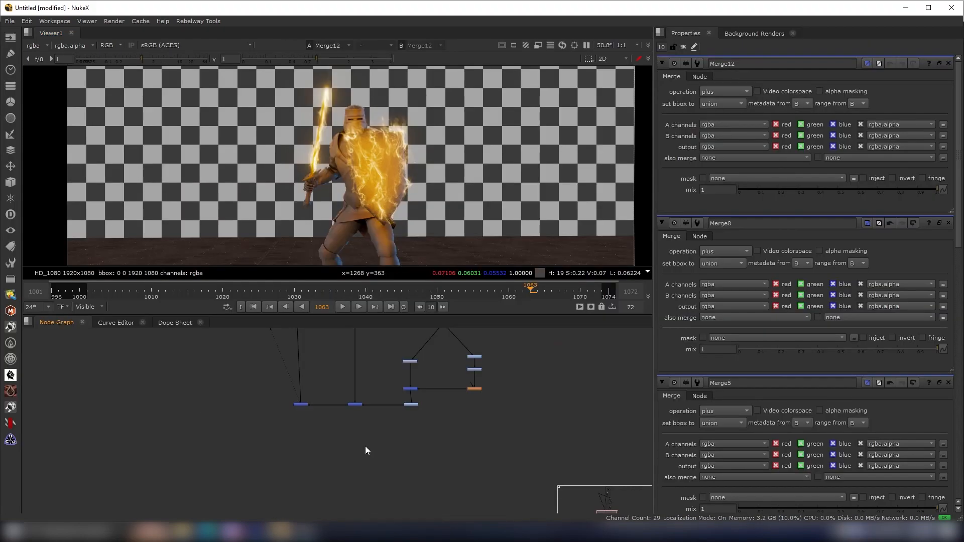
# - Add a PostageStamp node below the glow node tree
pyautogui.scroll(2, 382, 449)
pyautogui.press('Tab')
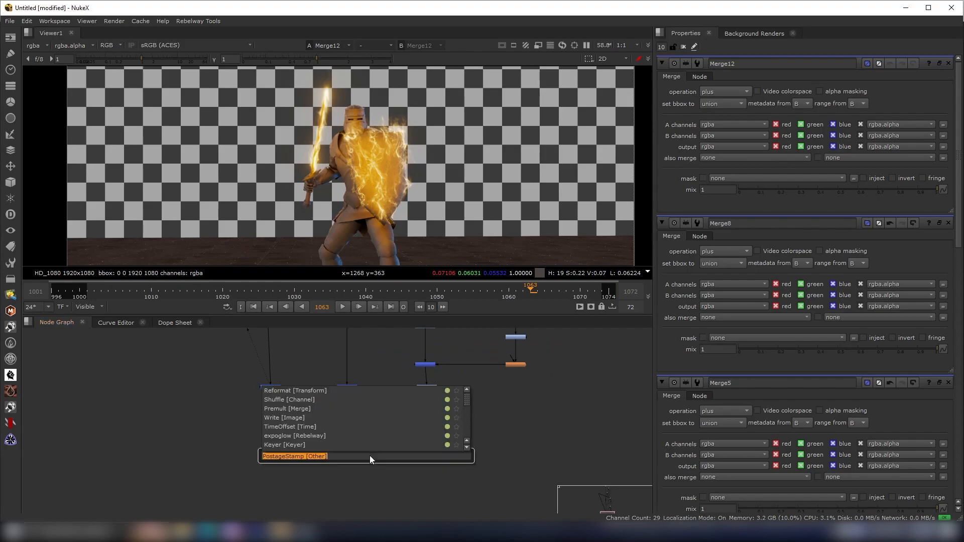
pyautogui.click(390, 475)
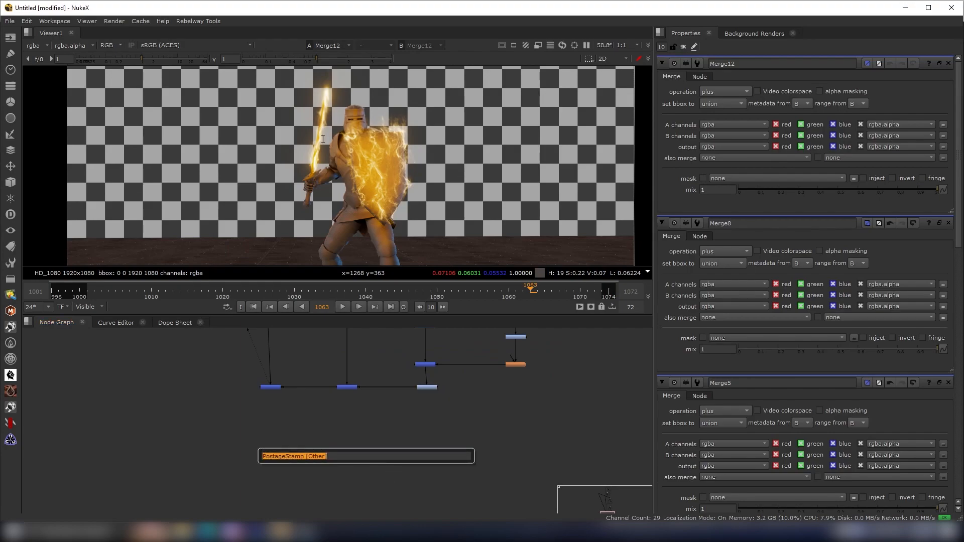
pyautogui.click(348, 407)
pyautogui.moveTo(370, 416); pyautogui.dragTo(374, 451, button='middle')
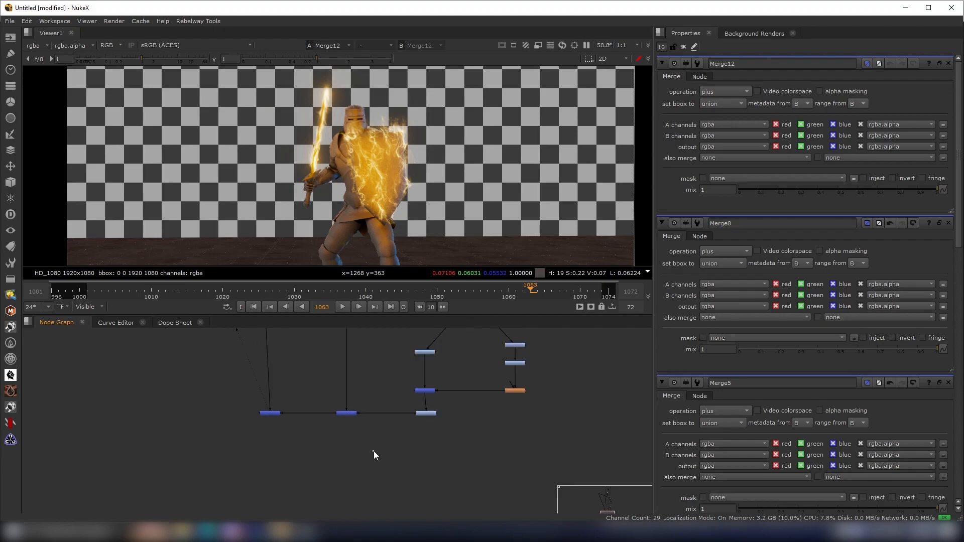
pyautogui.press('Tab')
pyautogui.write('posta')
pyautogui.press('Down')
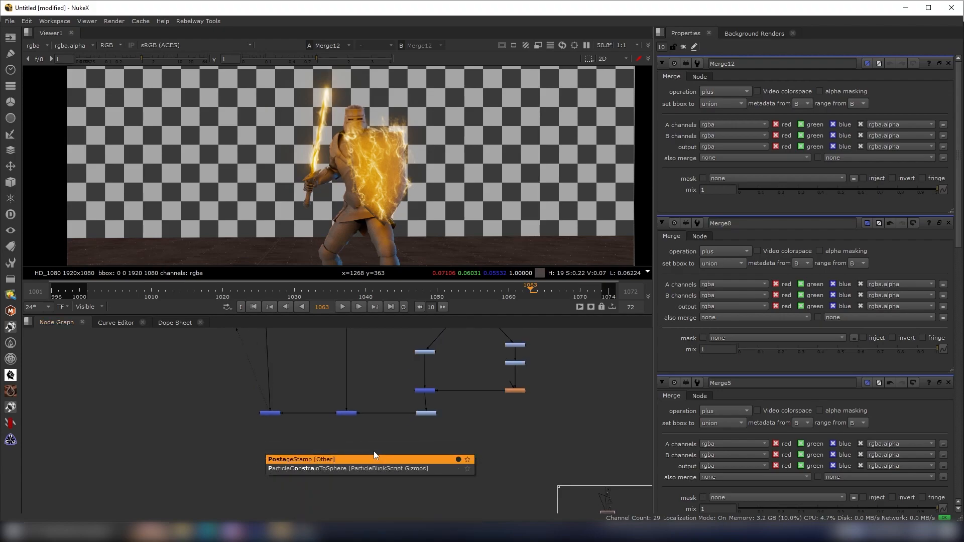
pyautogui.press('Return')
pyautogui.moveTo(374, 451); pyautogui.dragTo(374, 488)
# - Connect the PostageStamp to the shield glow branch and hide its input line
pyautogui.scroll(5, 398, 489)
pyautogui.scroll(-6, 369, 416)
pyautogui.moveTo(366, 450); pyautogui.dragTo(339, 483, button='middle')
pyautogui.moveTo(341, 477); pyautogui.dragTo(334, 501)
pyautogui.scroll(-6, 401, 477)
pyautogui.moveTo(401, 454); pyautogui.dragTo(347, 382, button='middle')
pyautogui.scroll(2, 347, 382)
pyautogui.scroll(4, 348, 465)
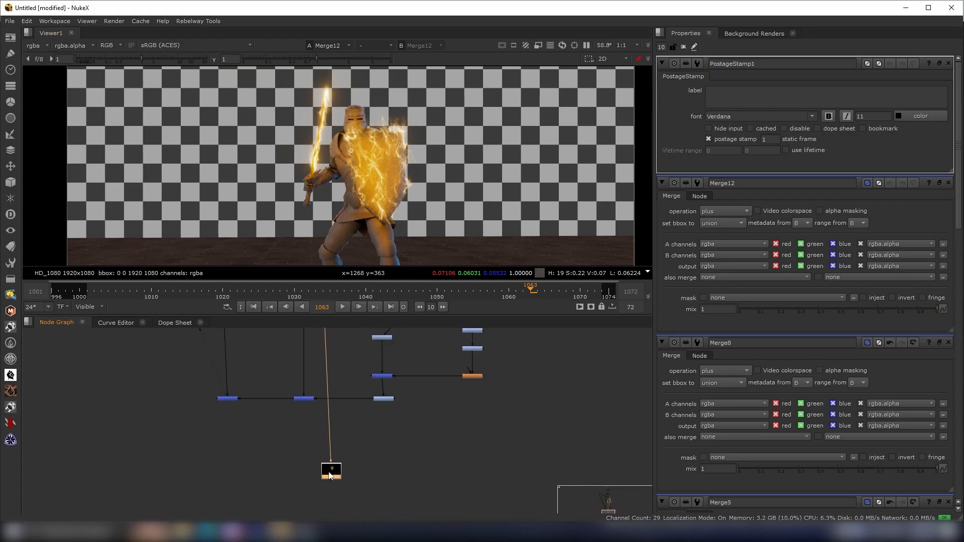
pyautogui.click(351, 477)
pyautogui.click(341, 478)
pyautogui.click(377, 472)
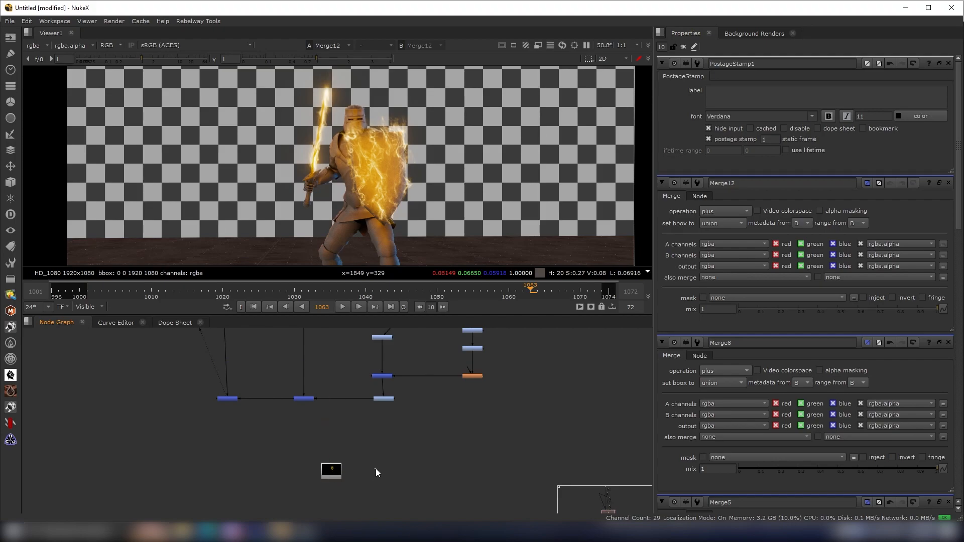
# - Add a second PostageStamp fed by the sword glow branch, hide its input, and view it
pyautogui.press('Tab')
pyautogui.write('post')
pyautogui.press('Return')
pyautogui.scroll(2, 379, 472)
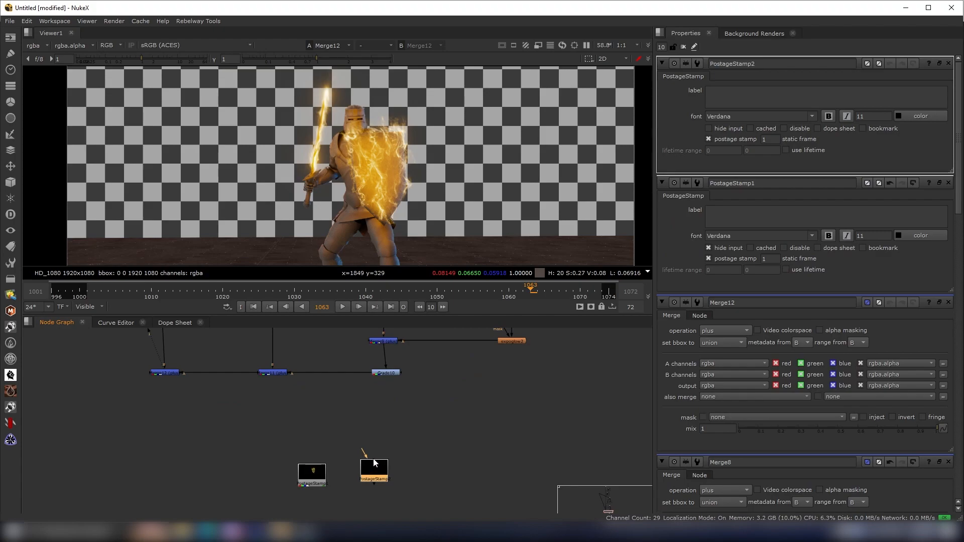
pyautogui.moveTo(281, 407); pyautogui.dragTo(270, 372)
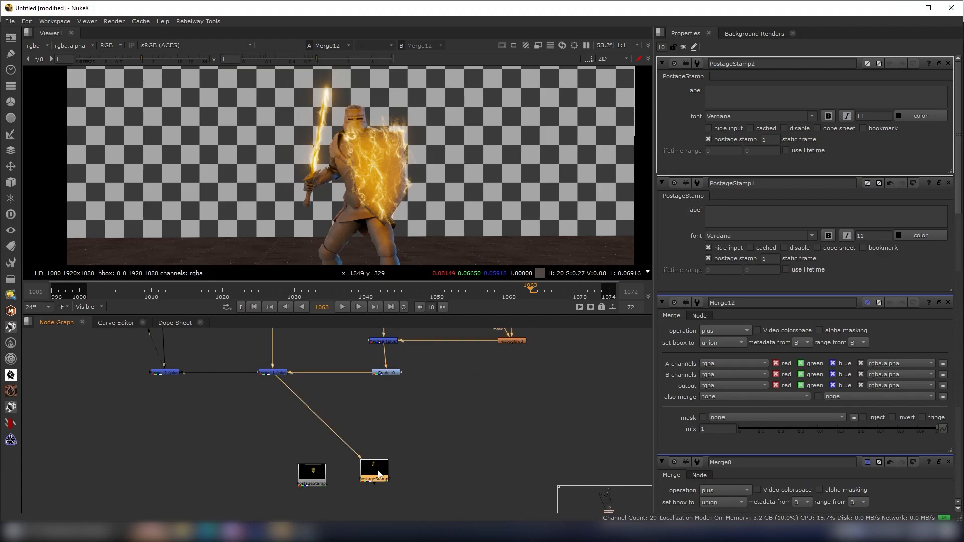
pyautogui.click(378, 492)
pyautogui.moveTo(374, 469); pyautogui.dragTo(380, 475)
pyautogui.click(437, 466)
pyautogui.moveTo(441, 436); pyautogui.dragTo(443, 410, button='middle')
pyautogui.moveTo(432, 413); pyautogui.dragTo(266, 484)
pyautogui.click(389, 458)
pyautogui.press('1')
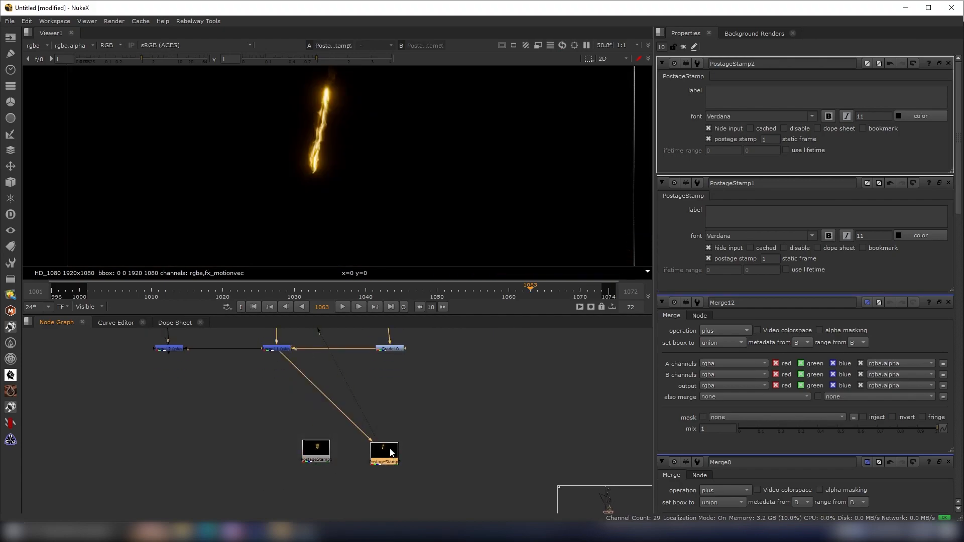
# - Merge the two PostageStamp nodes and append an apGlow node after the merge, viewing its output
pyautogui.press('m')
pyautogui.moveTo(408, 455); pyautogui.dragTo(319, 453)
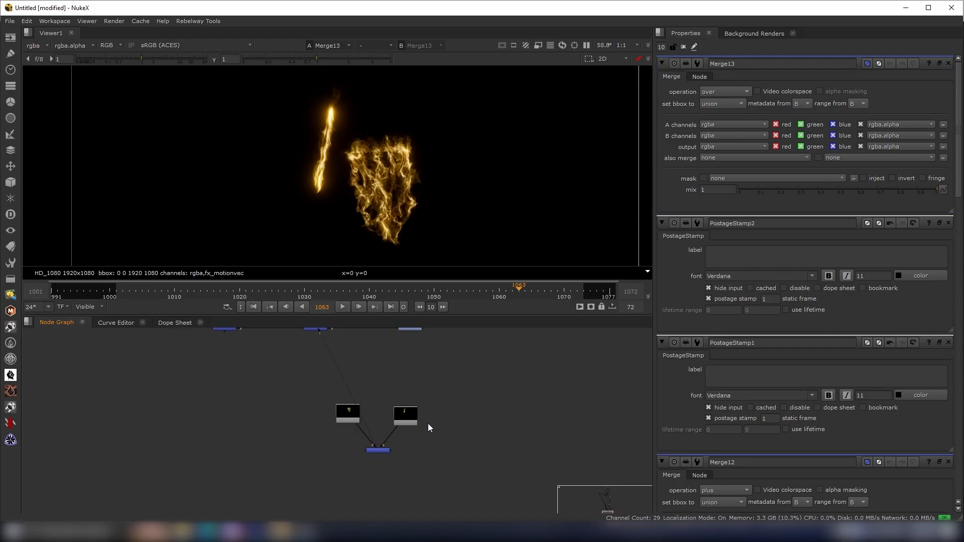
pyautogui.scroll(3, 372, 474)
pyautogui.press('Tab')
pyautogui.write('apgl')
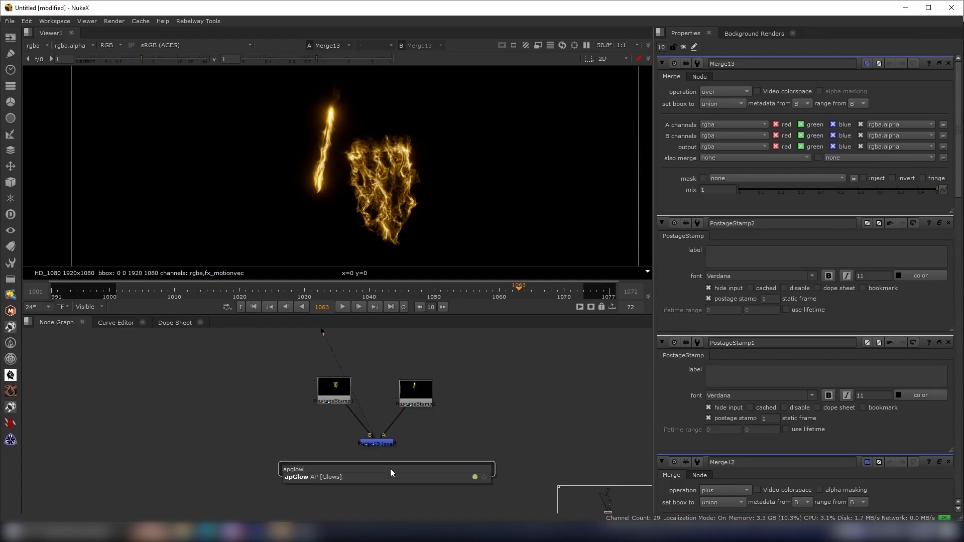
pyautogui.press('Return')
pyautogui.moveTo(390, 469); pyautogui.dragTo(382, 444)
pyautogui.press('1')
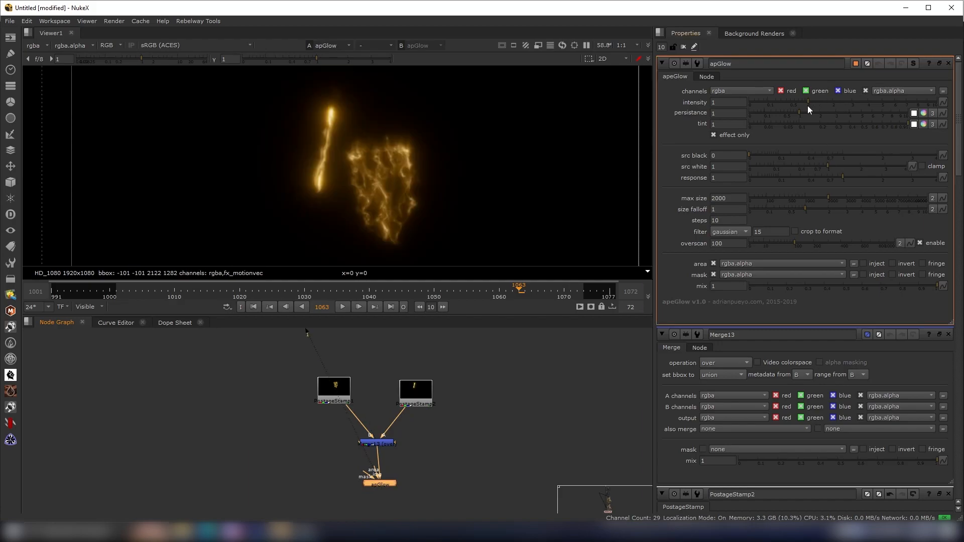
# - Set the apGlow intensity to 0.62 and persistence to 1.65
pyautogui.moveTo(804, 105)
pyautogui.mouseDown()
pyautogui.moveTo(787, 101)
pyautogui.moveTo(814, 119)
pyautogui.mouseUp()
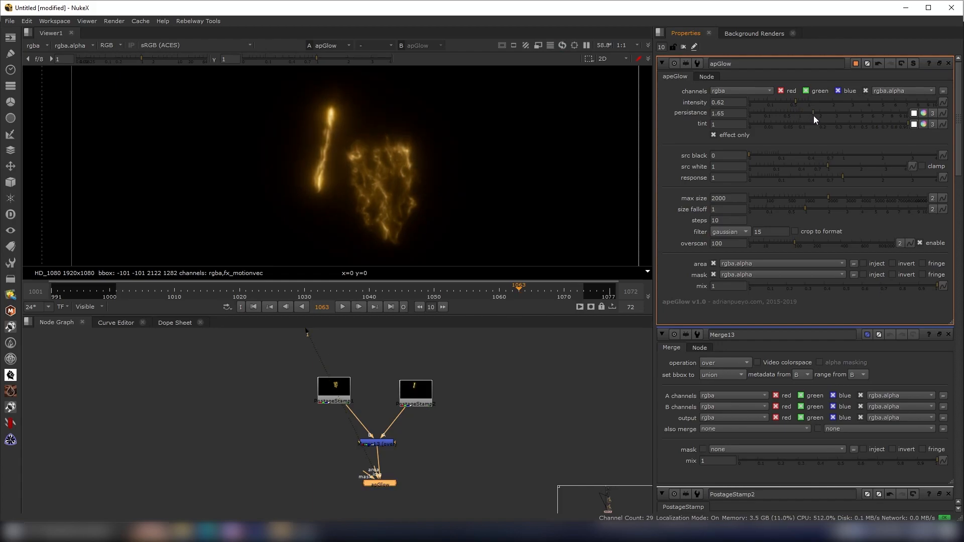
pyautogui.scroll(-5, 260, 477)
pyautogui.scroll(1, 260, 481)
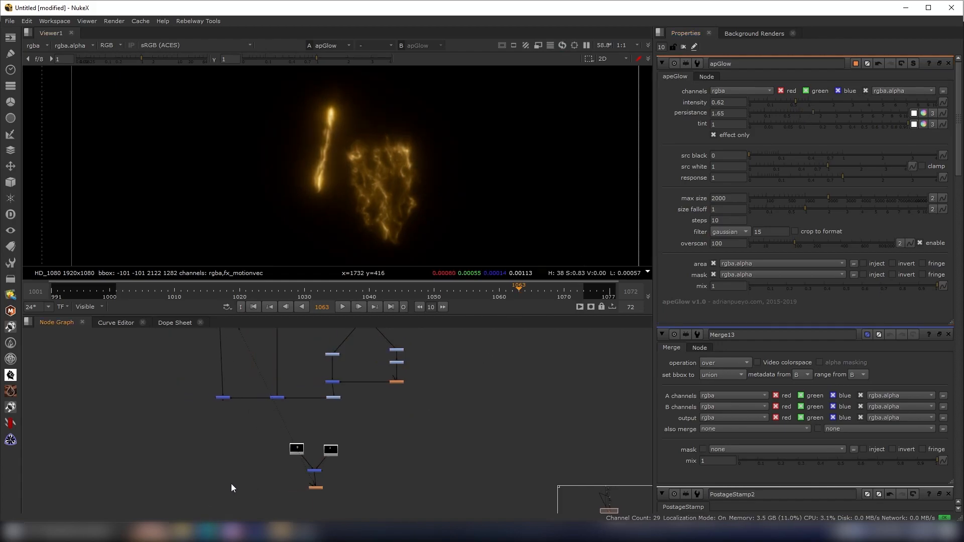
# - Add a Merge combining the apGlow output with the main composite, set its operation to plus, and view it
pyautogui.press('m')
pyautogui.moveTo(226, 399); pyautogui.dragTo(225, 398)
pyautogui.moveTo(250, 484); pyautogui.dragTo(318, 487)
pyautogui.scroll(4, 245, 492)
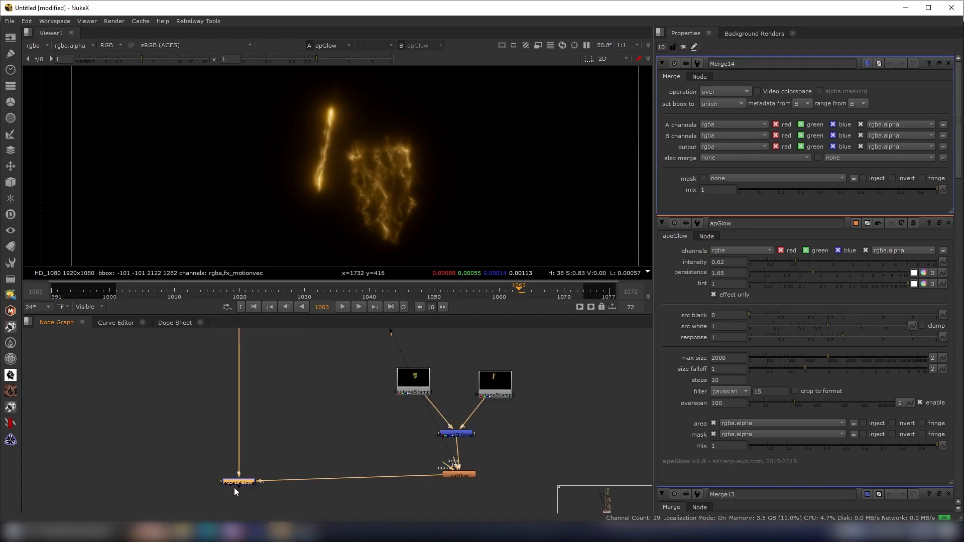
pyautogui.click(725, 91)
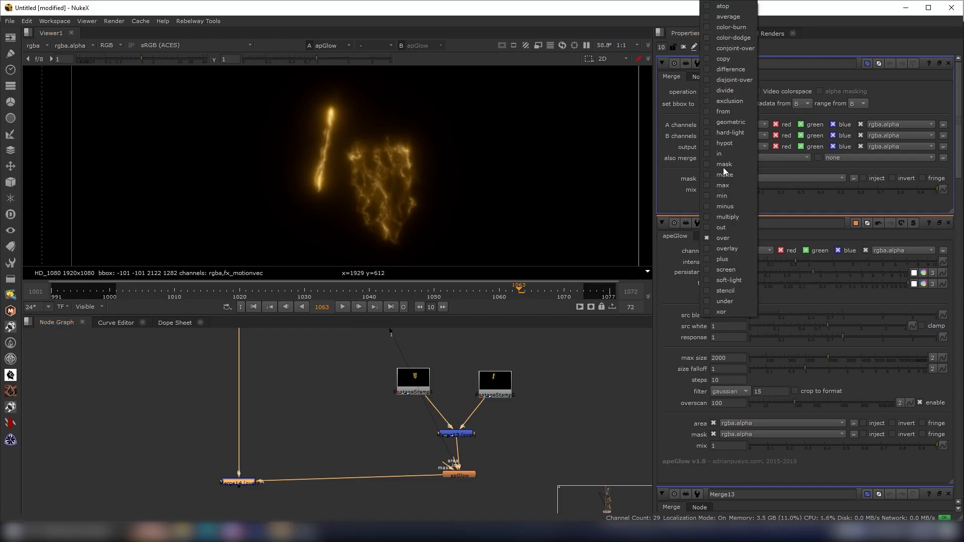
pyautogui.click(718, 259)
pyautogui.press('1')
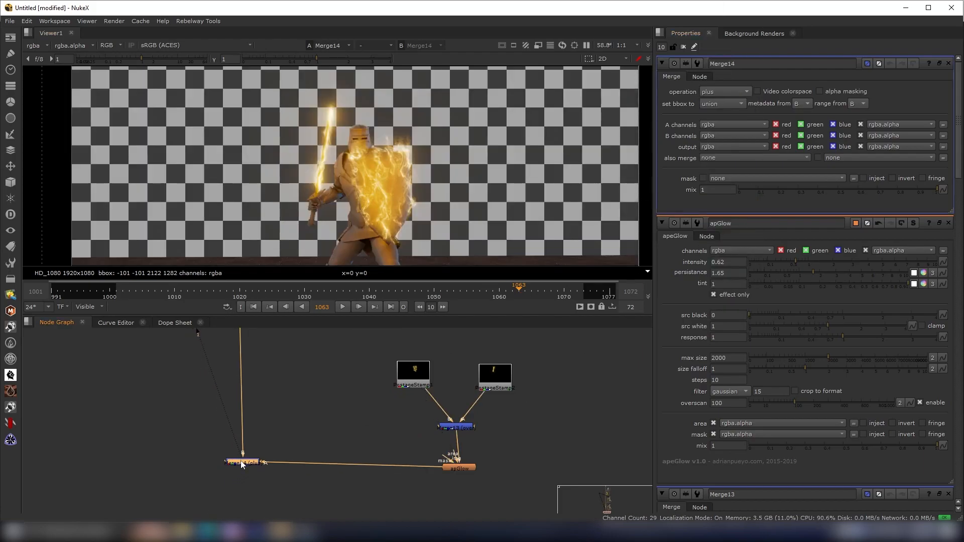
# - Add a Write node connected below the final Merge14 node
pyautogui.scroll(1, 389, 149)
pyautogui.scroll(-3, 377, 176)
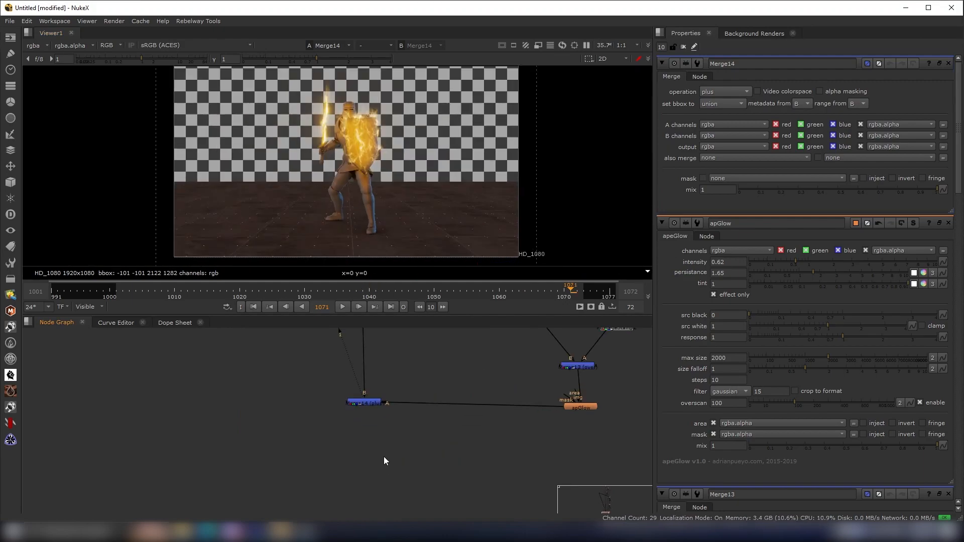
pyautogui.press('Tab')
pyautogui.write('wr')
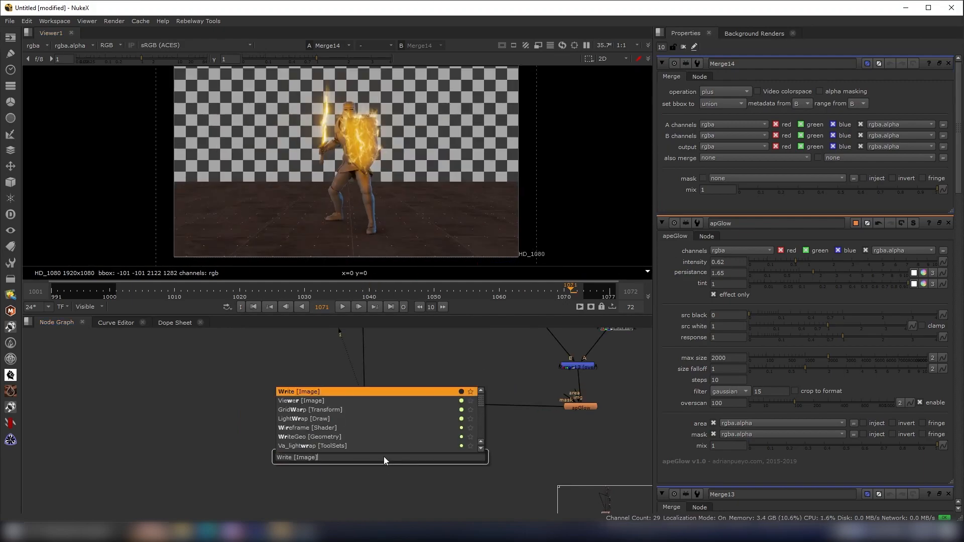
pyautogui.press('Return')
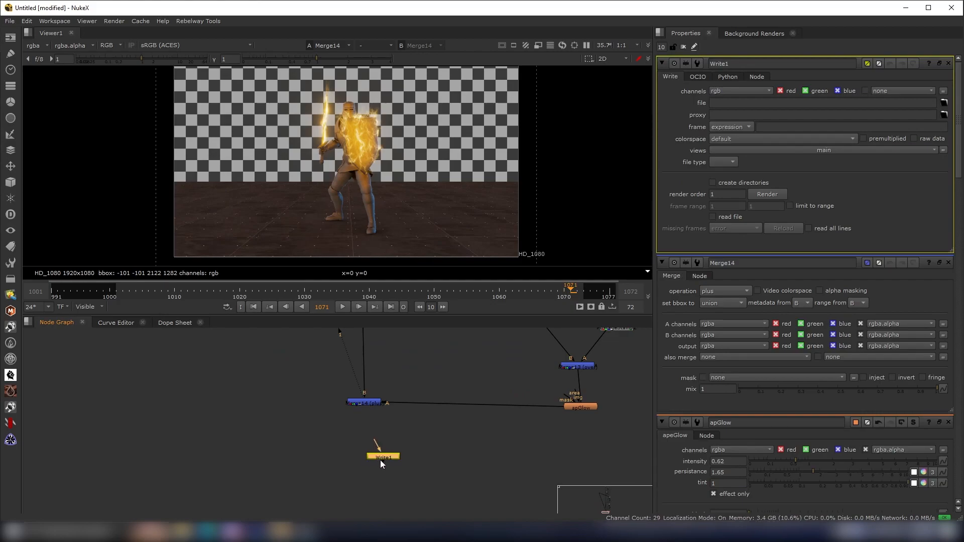
pyautogui.moveTo(367, 418); pyautogui.dragTo(365, 404)
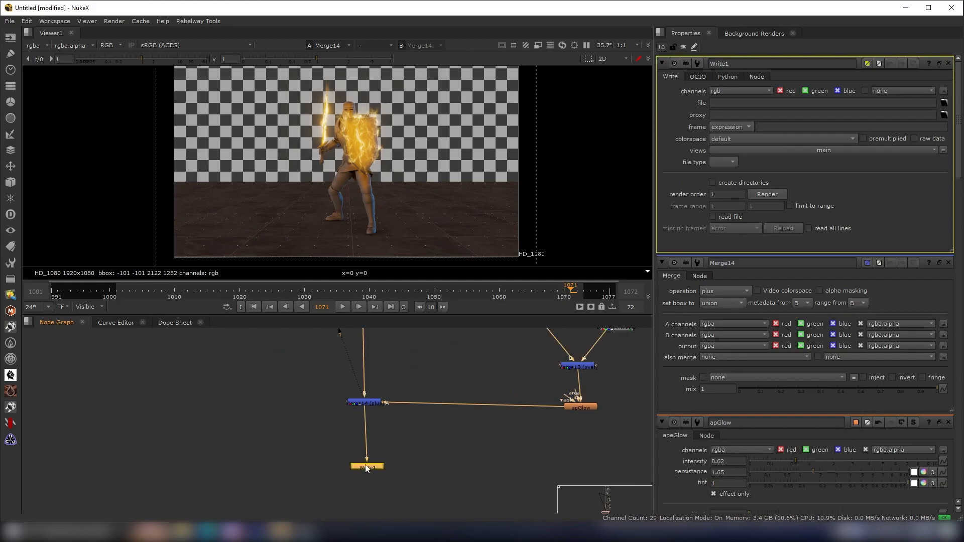
# - Set the Write file path to D:/Houdini Projects/Youtube_WeaponFX/render/RENDER.###.exr
pyautogui.click(944, 103)
pyautogui.click(246, 304)
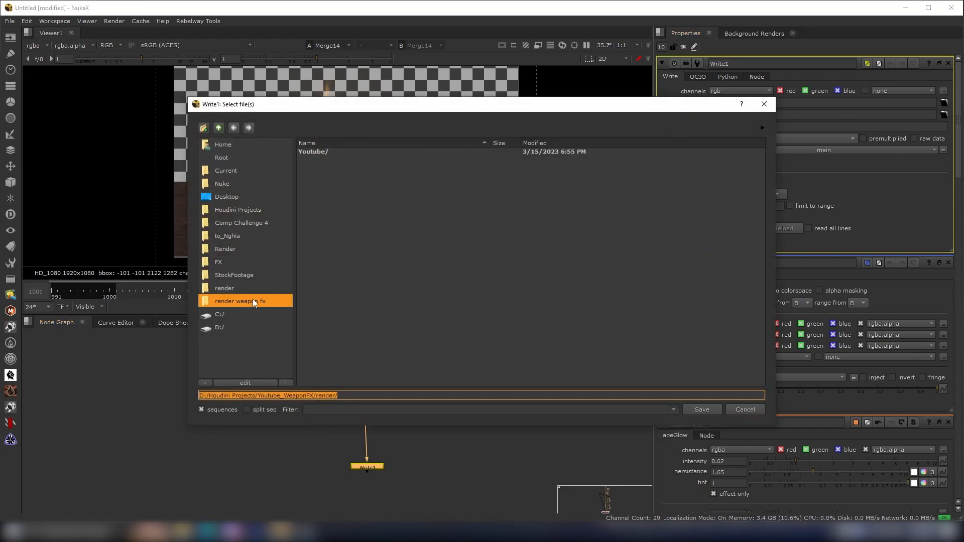
pyautogui.click(349, 393)
pyautogui.write('REND')
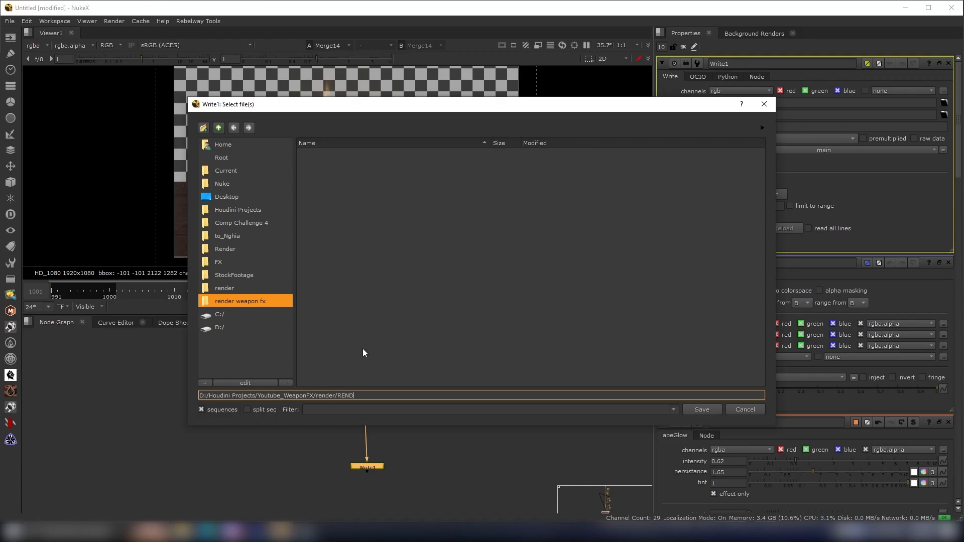
pyautogui.write('ER.###')
pyautogui.write('.exr')
pyautogui.click(701, 410)
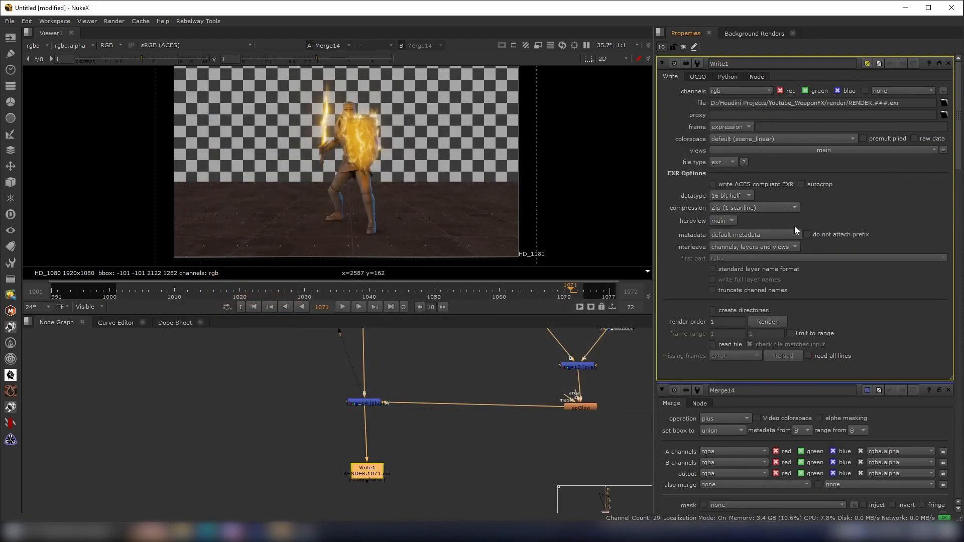
# - Set the Write node's colorspace to Output - sRGB
pyautogui.click(745, 140)
pyautogui.moveTo(776, 276)
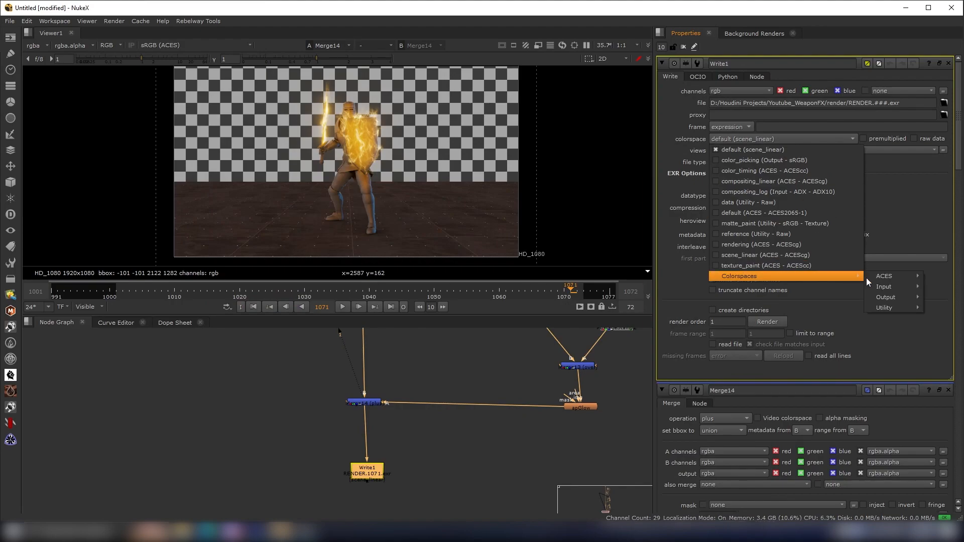
pyautogui.moveTo(893, 300)
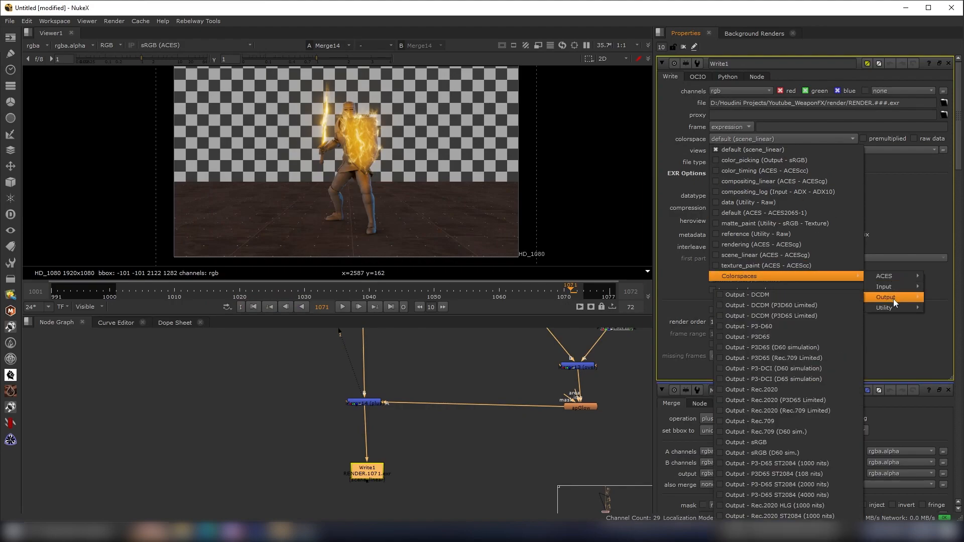
pyautogui.click(746, 443)
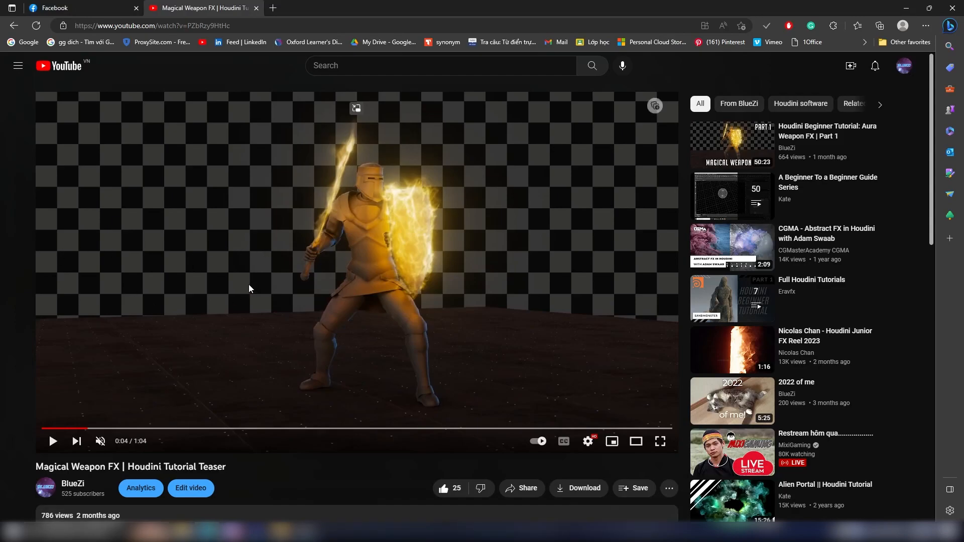
# - Switch to the browser and play the Magical Weapon FX teaser video
pyautogui.click(291, 289)
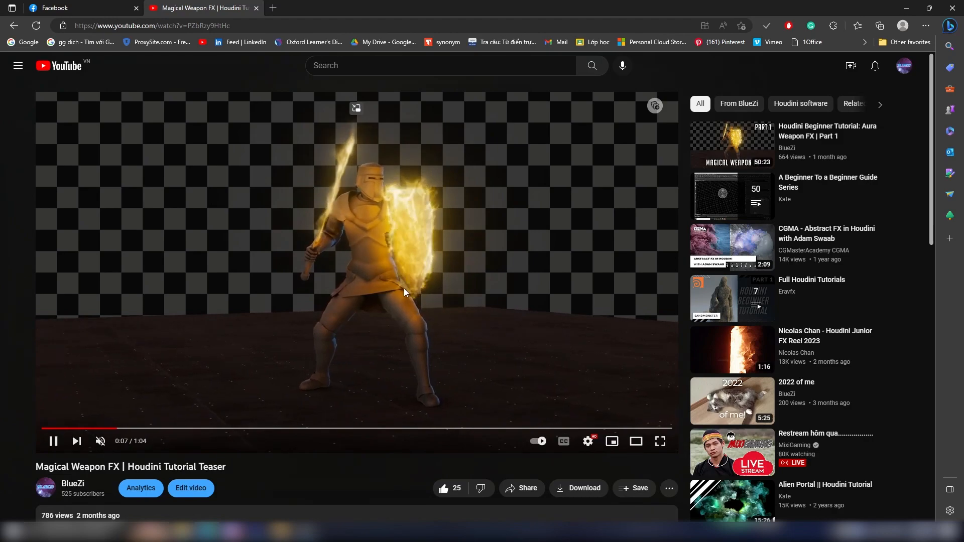
pyautogui.press('space')
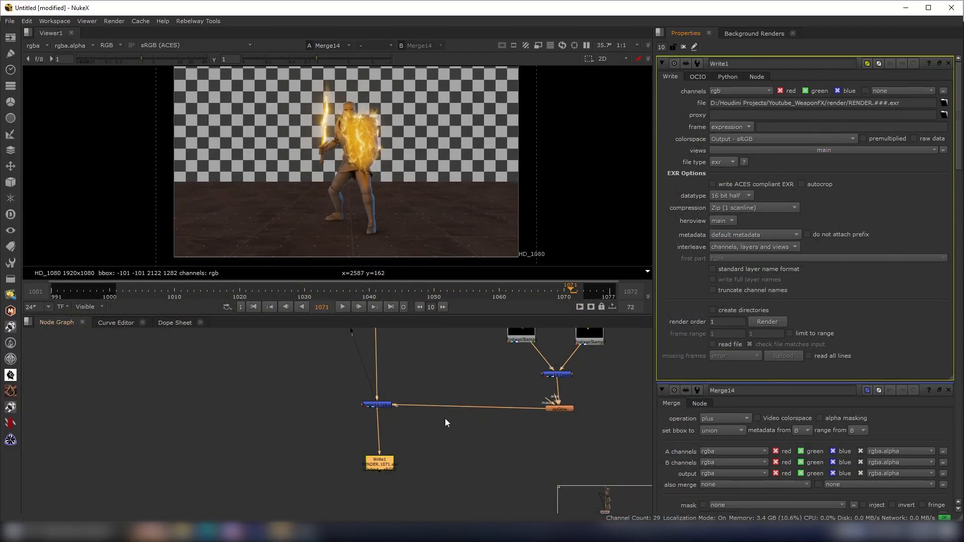
# - Examine the overall node tree layout in the node graph
pyautogui.scroll(-5, 445, 418)
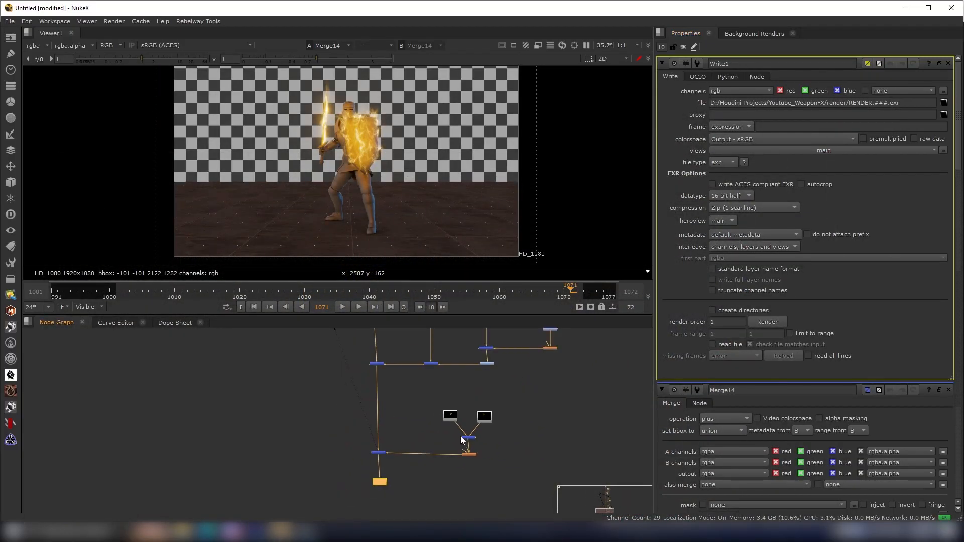
pyautogui.moveTo(484, 440); pyautogui.dragTo(475, 463, button='middle')
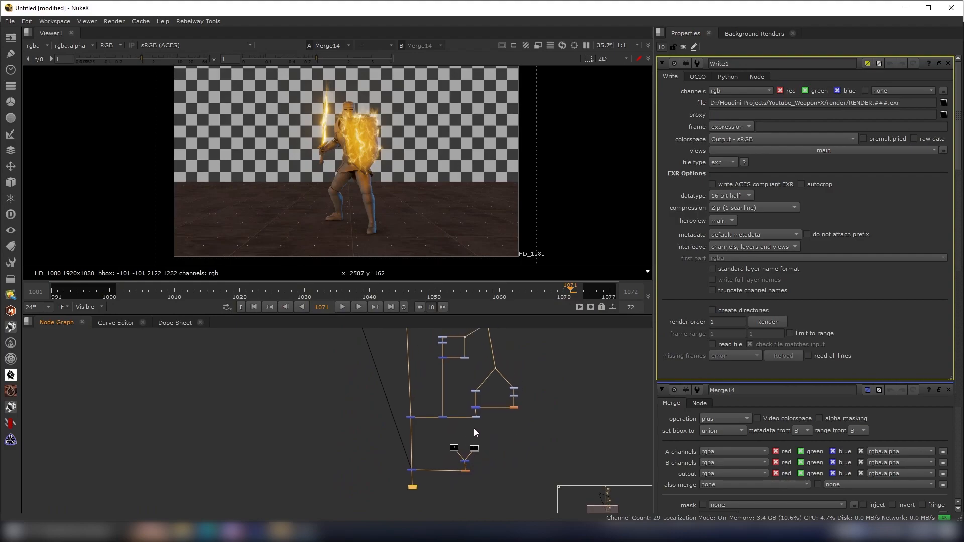
pyautogui.scroll(-4, 489, 411)
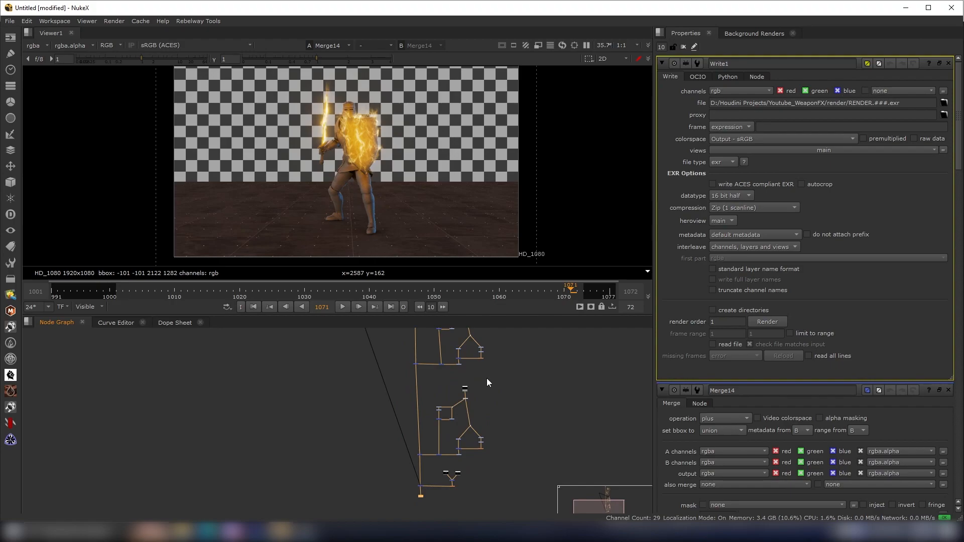
pyautogui.moveTo(480, 411); pyautogui.dragTo(482, 376, button='middle')
pyautogui.scroll(1, 464, 473)
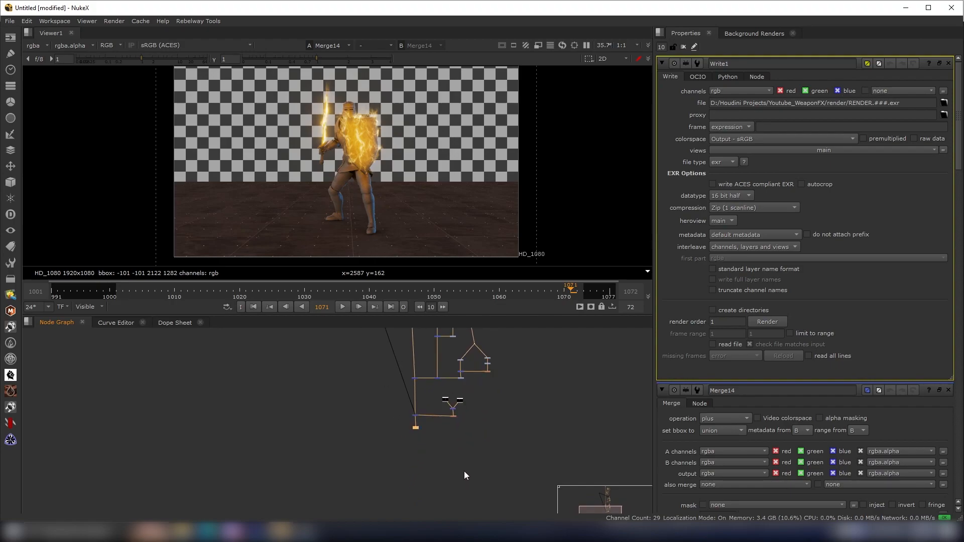
pyautogui.scroll(-1, 466, 436)
pyautogui.moveTo(471, 399); pyautogui.dragTo(468, 447, button='middle')
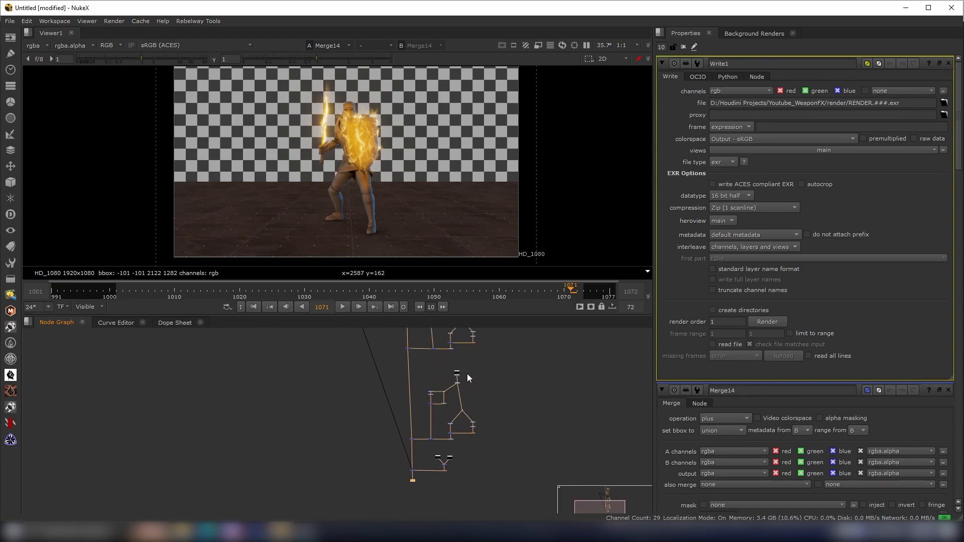
pyautogui.moveTo(474, 374); pyautogui.dragTo(467, 417, button='middle')
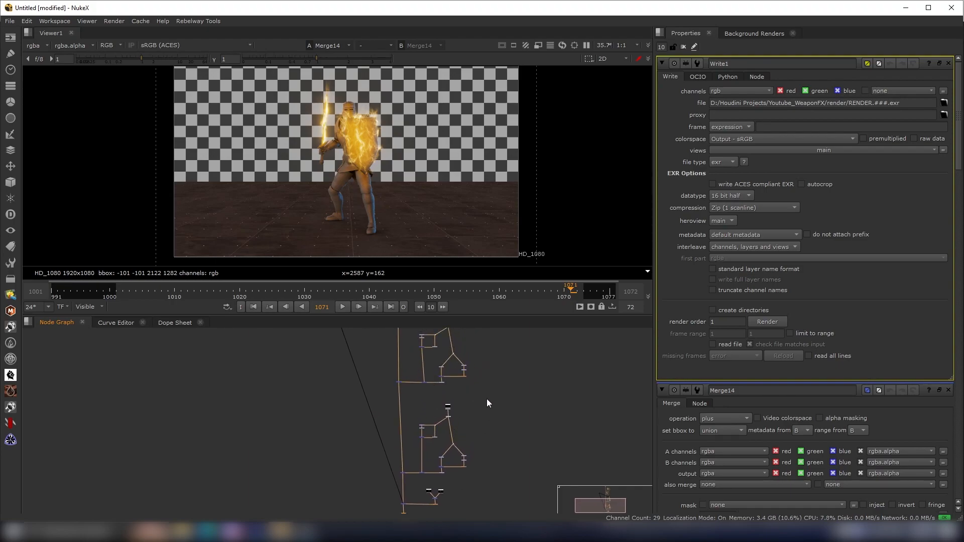
pyautogui.moveTo(471, 443); pyautogui.dragTo(470, 436, button='middle')
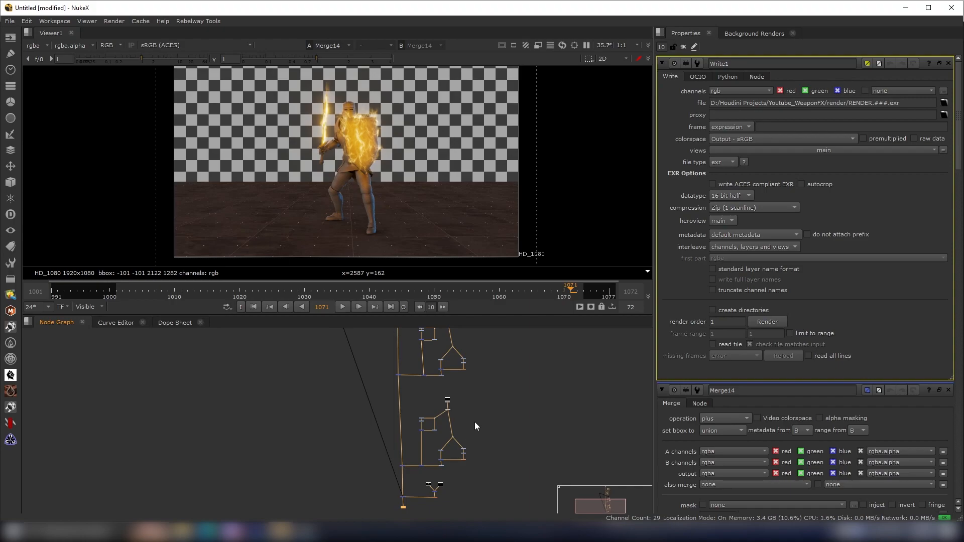
pyautogui.moveTo(475, 420)
pyautogui.mouseDown(button='middle')
pyautogui.moveTo(472, 431)
pyautogui.moveTo(473, 423)
pyautogui.mouseUp(button='middle')
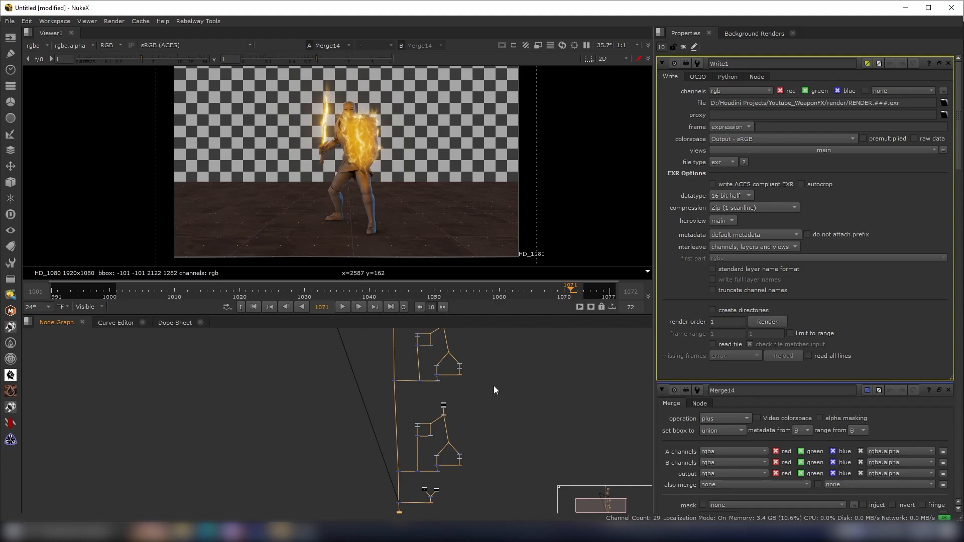
pyautogui.moveTo(474, 410); pyautogui.dragTo(476, 395, button='middle')
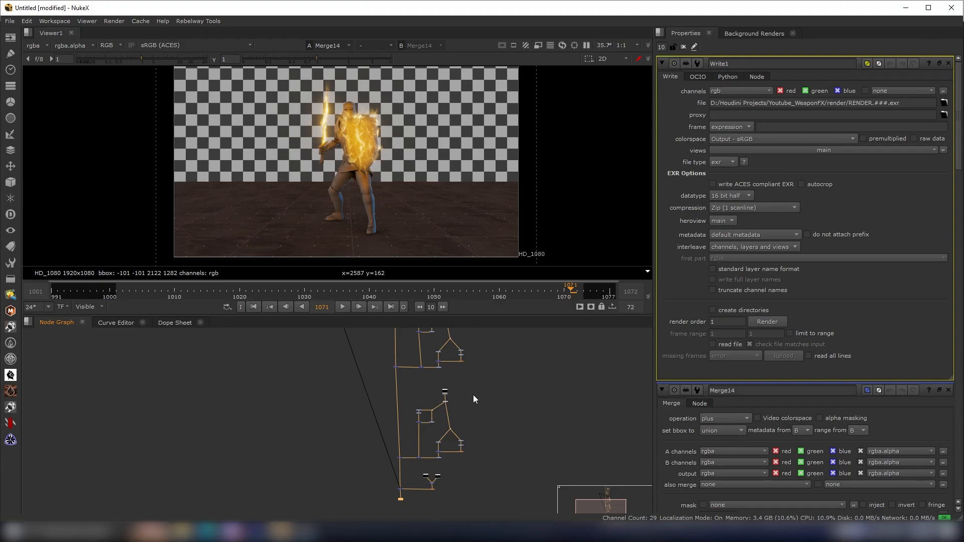
pyautogui.moveTo(462, 411); pyautogui.dragTo(452, 425, button='middle')
pyautogui.scroll(-2, 408, 236)
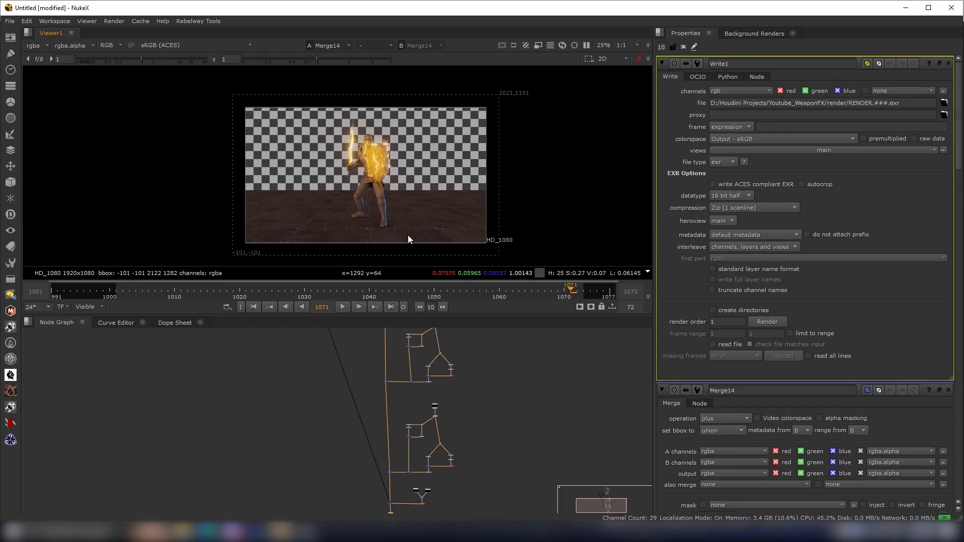